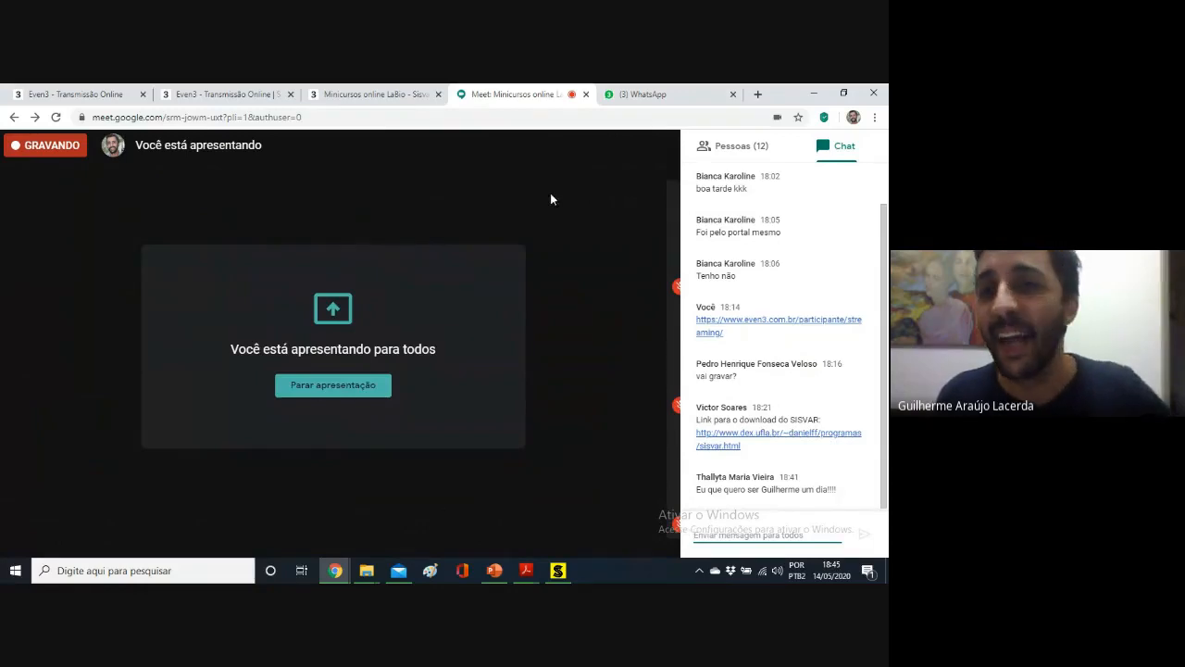
- In WhatsApp, send the copied video-call invitation, with its meeting link and dial-in PIN, to the contact who left an unread voice message
{"action": "left_click", "coordinate": [654, 88]}
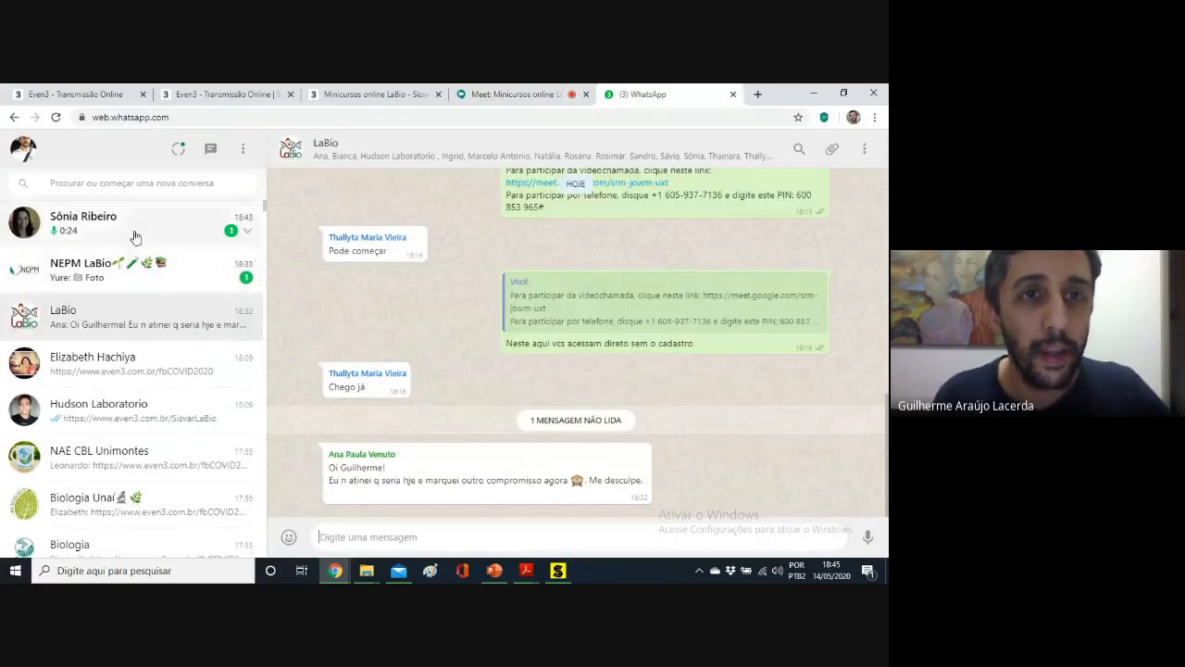
{"action": "left_click", "coordinate": [148, 287]}
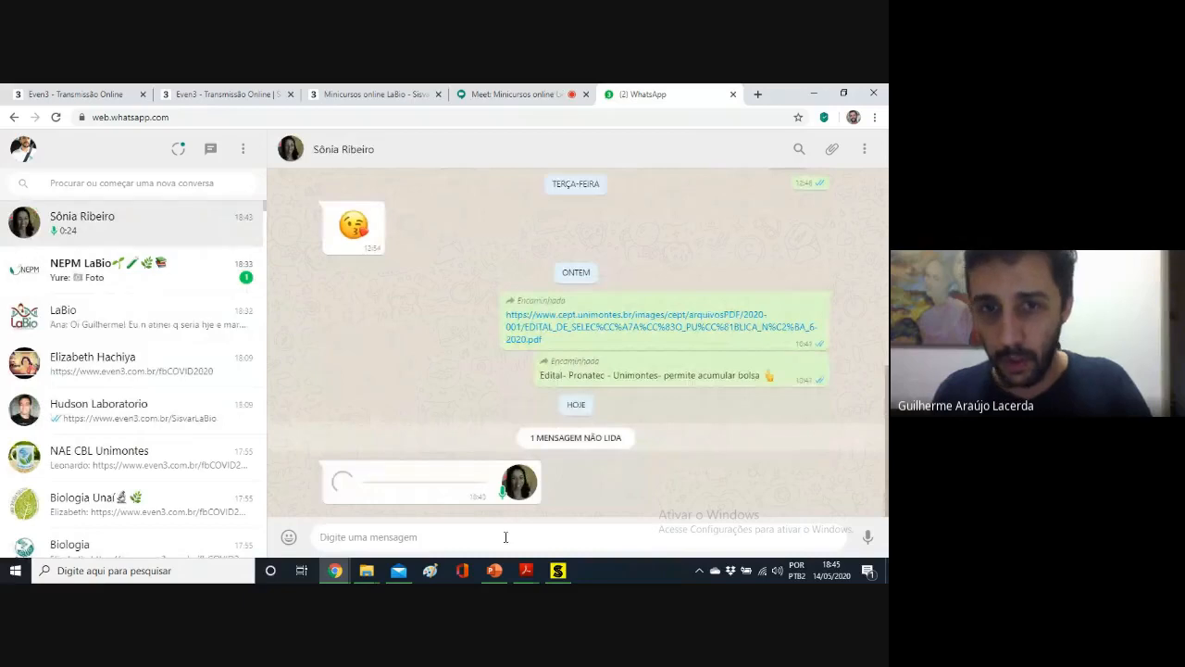
{"action": "key", "text": "ctrl+v"}
{"action": "key", "text": "Return"}
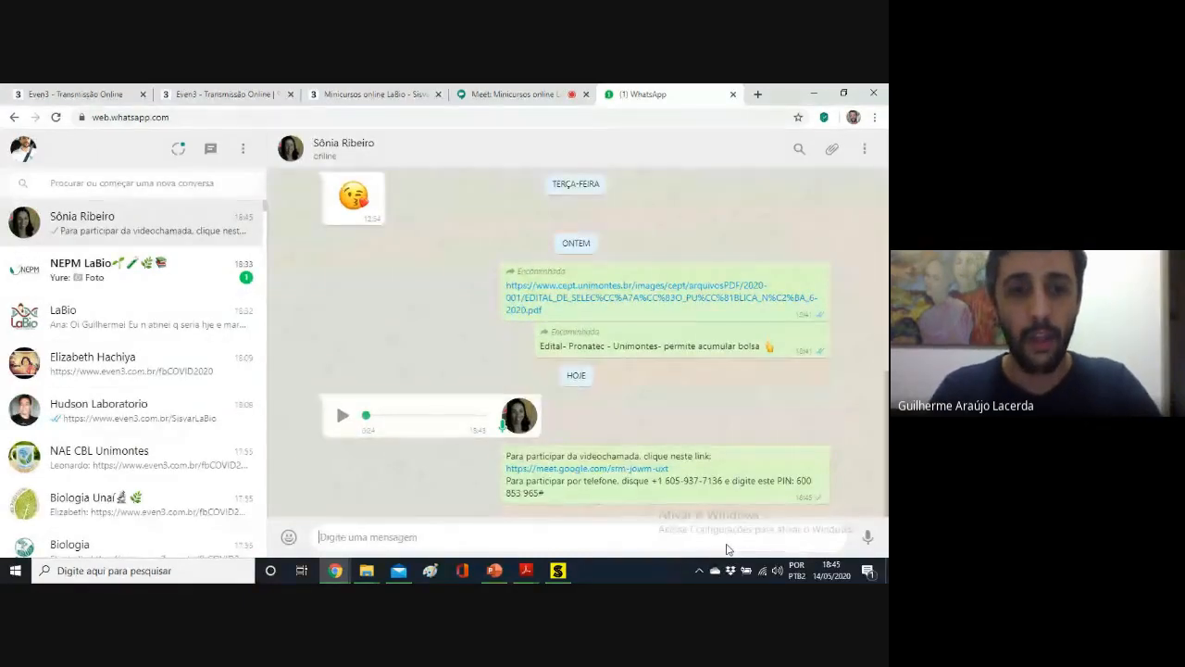
- Send the same contact the message "To no minicurso não posso te ouvir agora"
{"action": "type", "text": "To no minicur"}
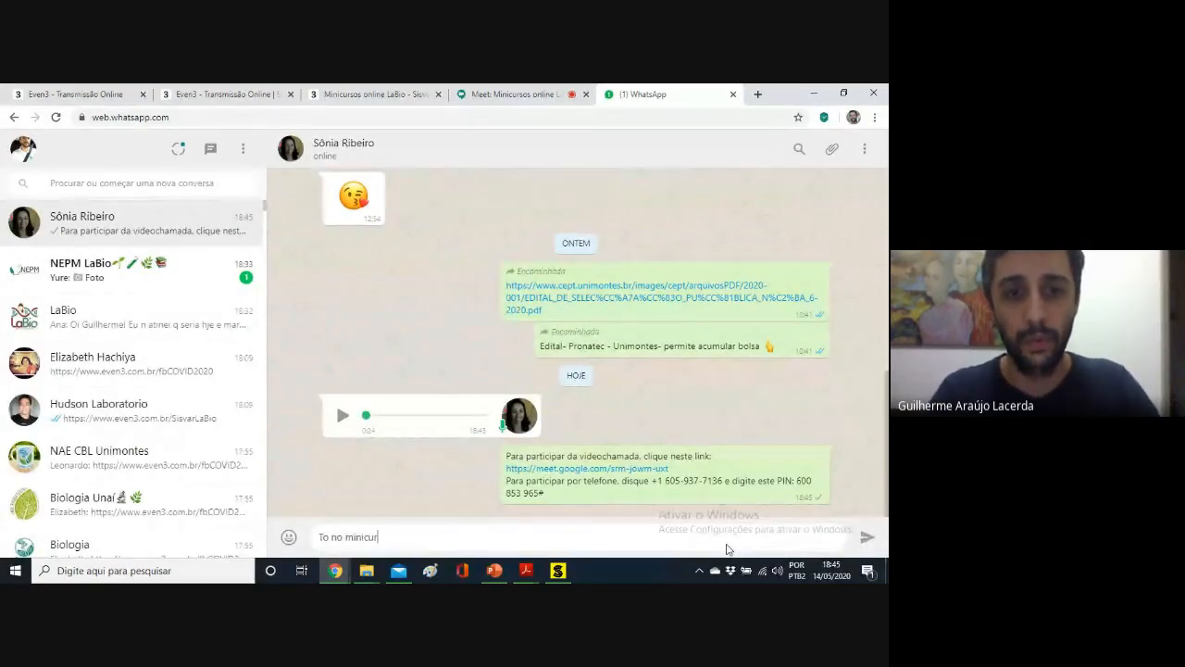
{"action": "type", "text": "so não poss"}
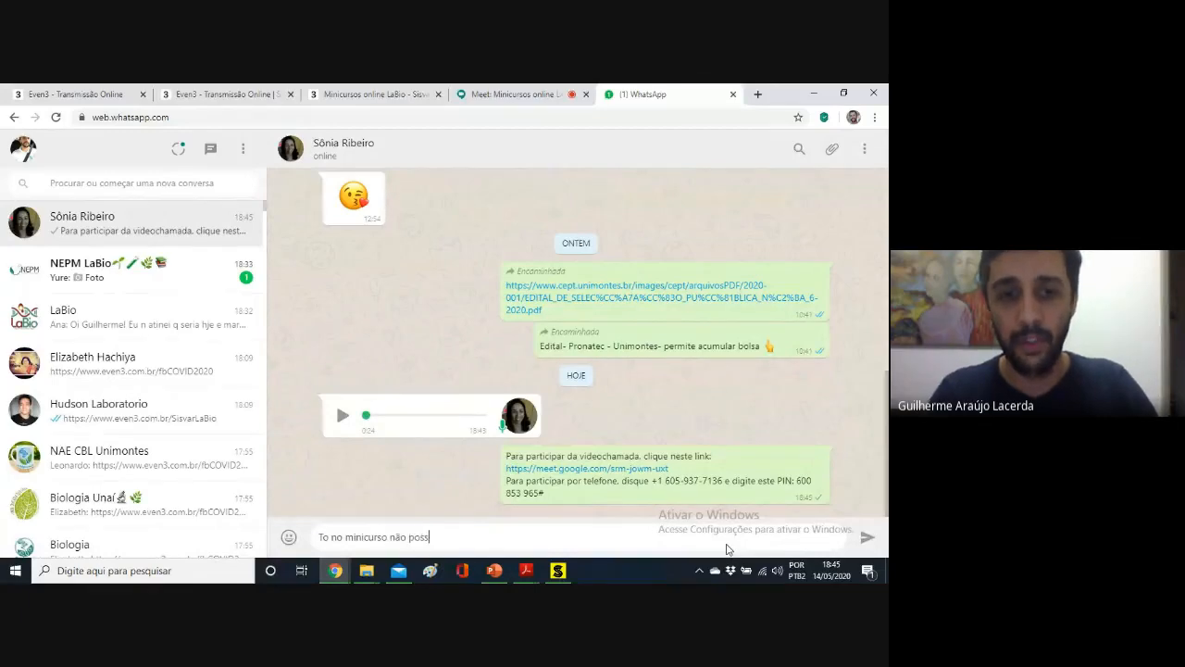
{"action": "type", "text": "o te ouvir agora"}
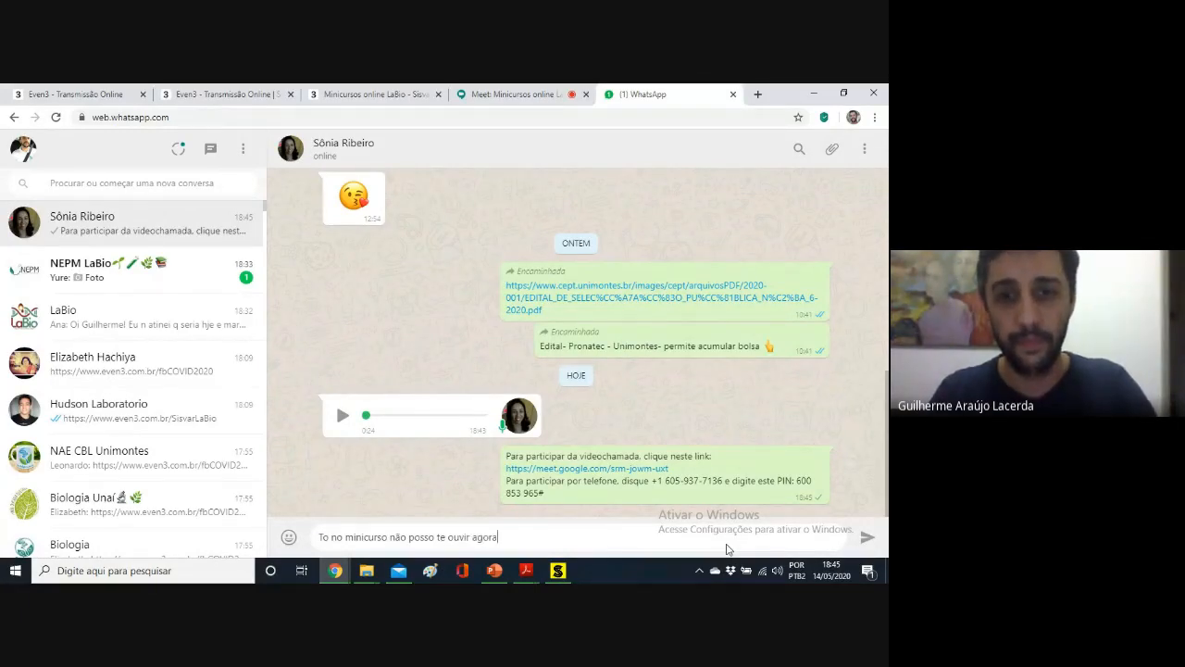
{"action": "key", "text": "Return"}
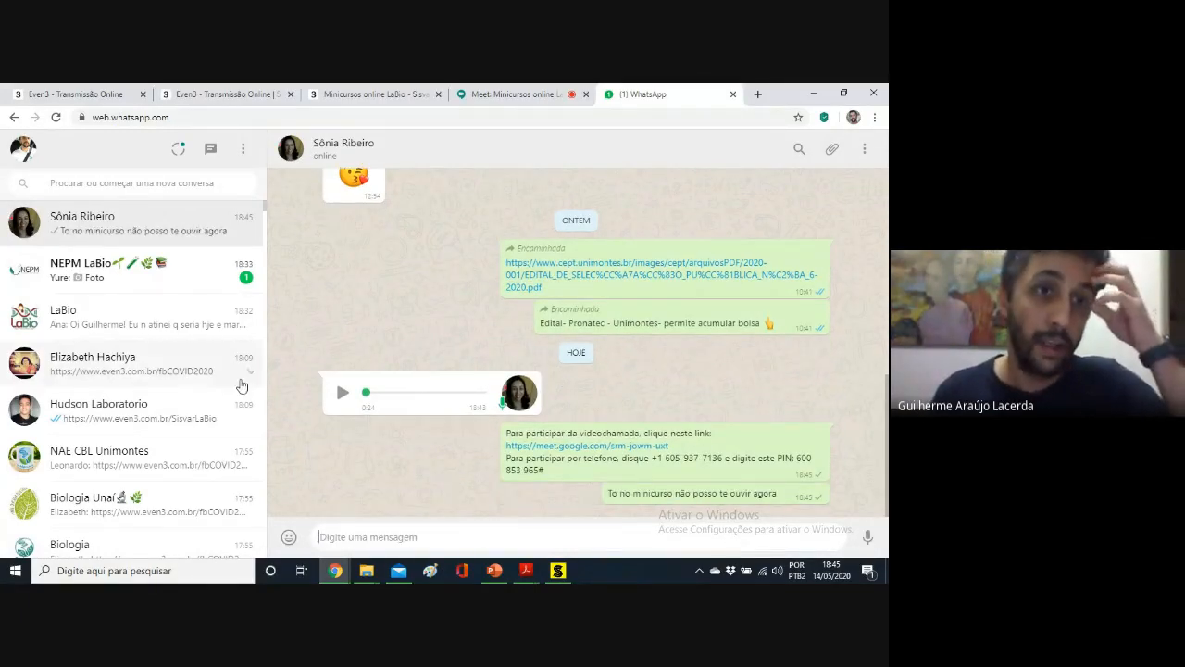
- View the unread photo in the NEPM LaBio group and the Even3 short-course page, and return to the Meet call
{"action": "left_click", "coordinate": [184, 259]}
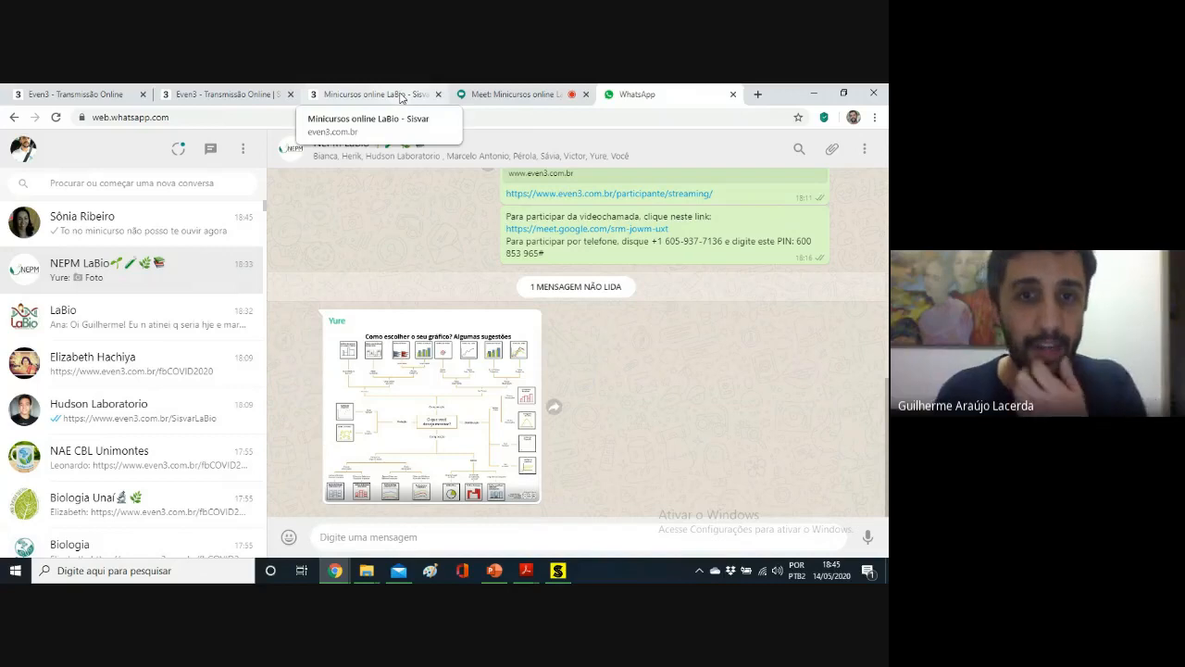
{"action": "left_click", "coordinate": [548, 89]}
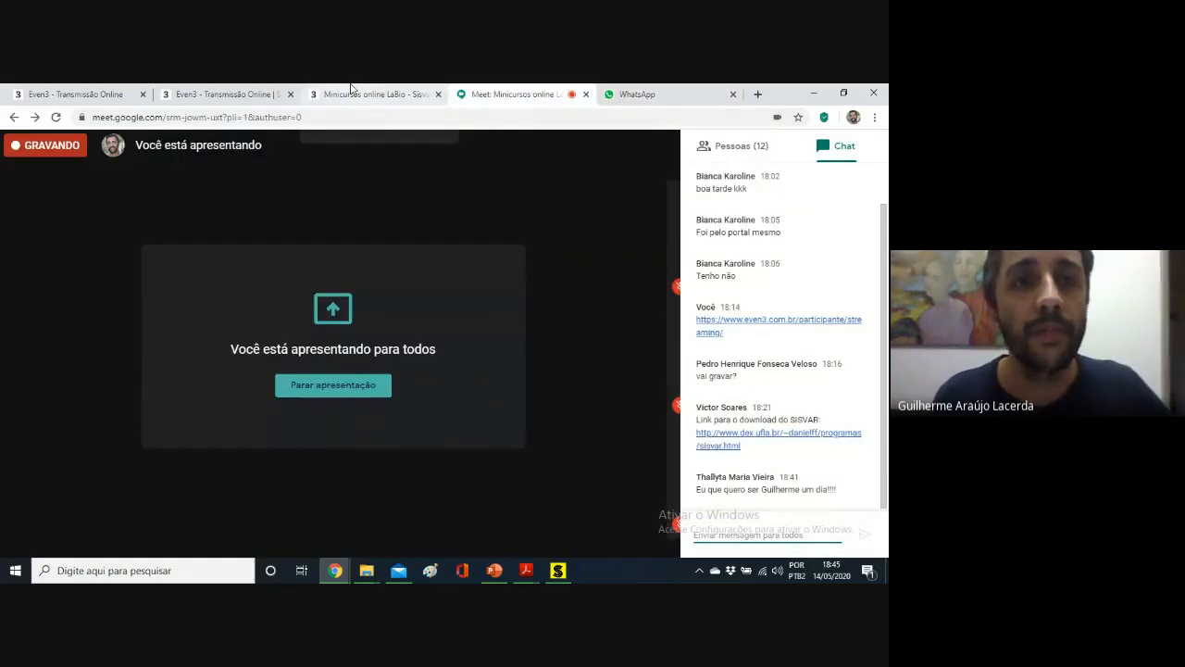
{"action": "left_click", "coordinate": [352, 91]}
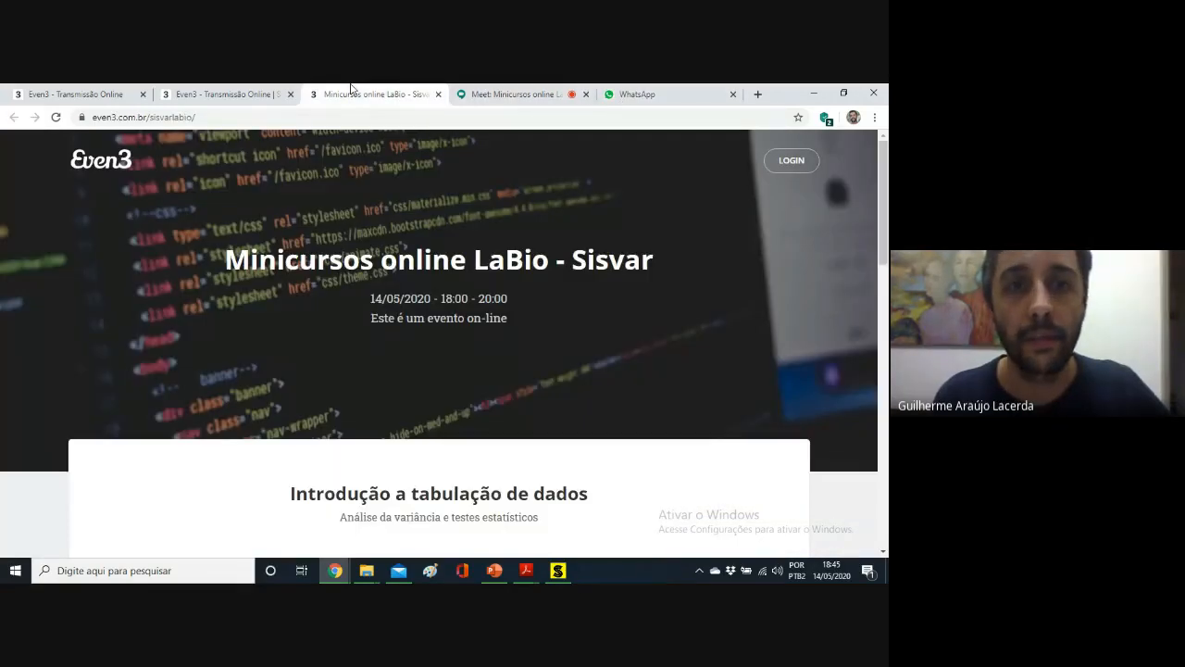
{"action": "left_click", "coordinate": [564, 93]}
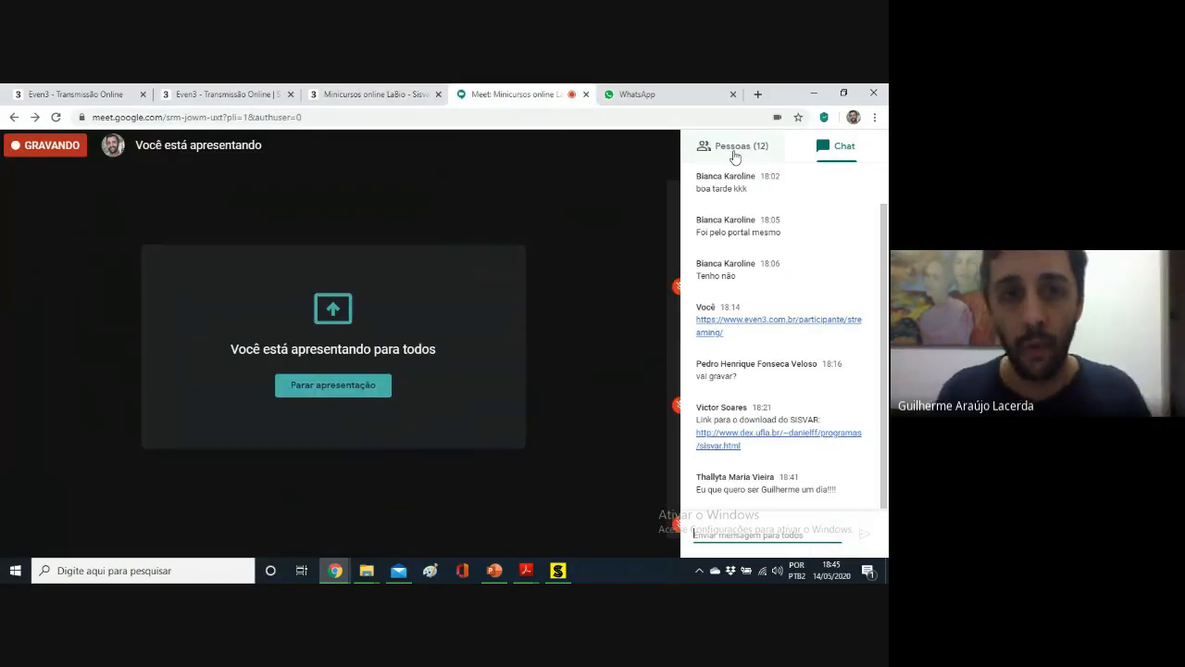
- Show the list of people in the Meet call and bring Sisvar to the front
{"action": "left_click", "coordinate": [558, 570]}
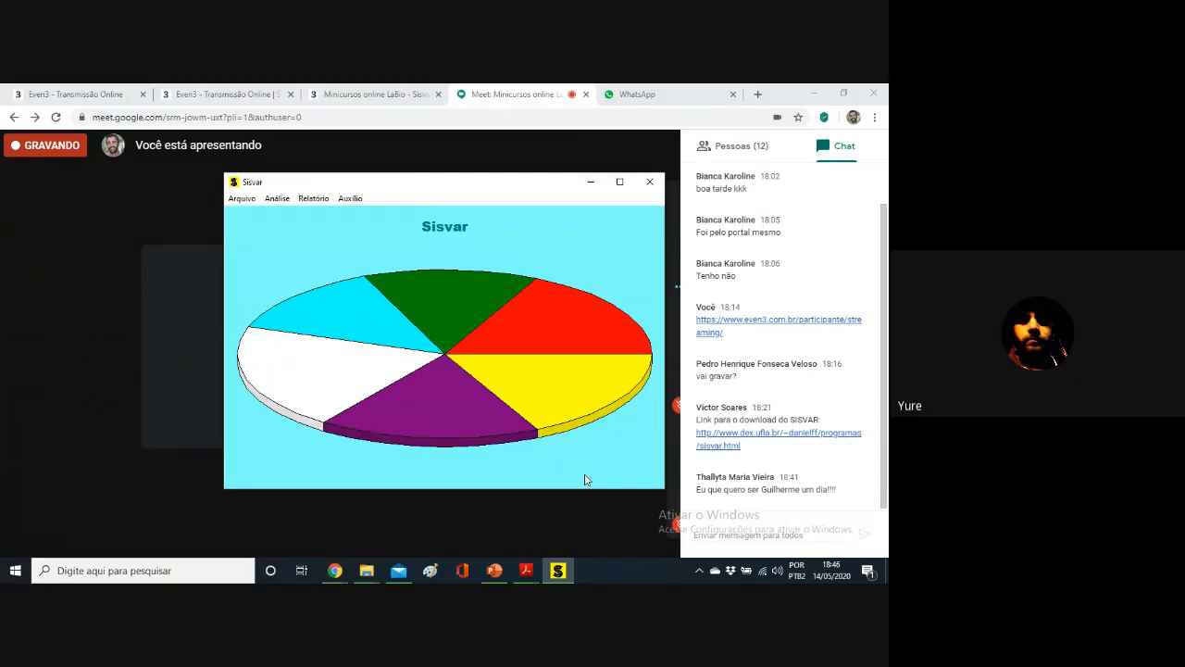
{"action": "left_click", "coordinate": [734, 144]}
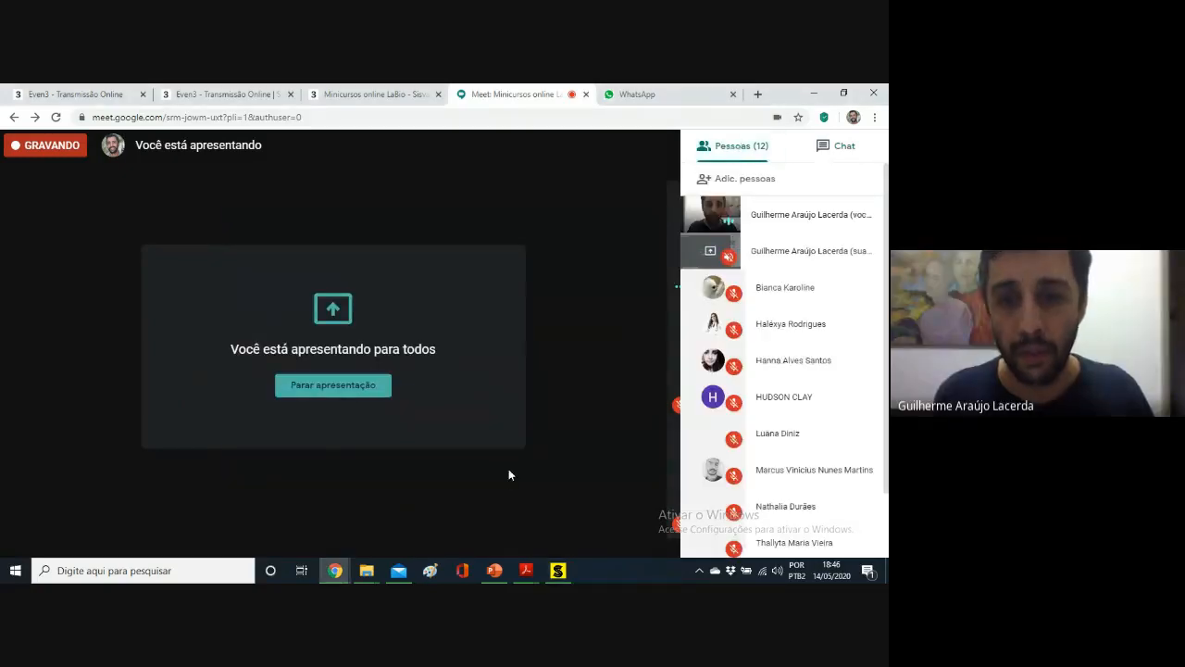
{"action": "left_click", "coordinate": [558, 561]}
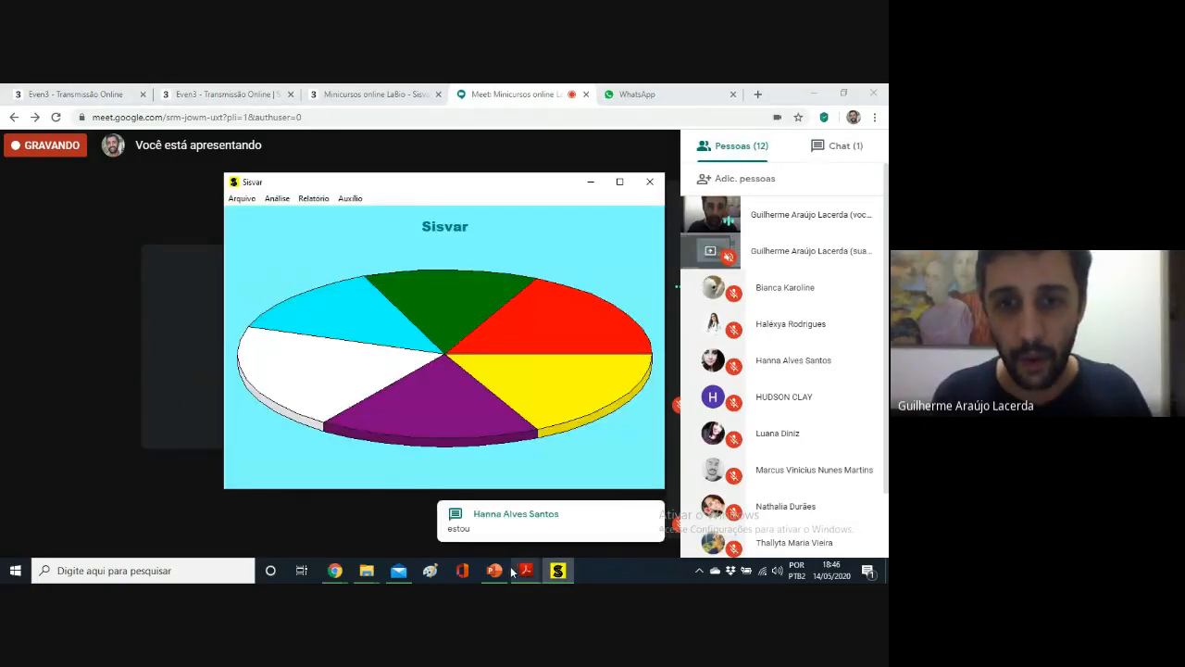
- Switch to PowerPoint's bean-plant data slide and place the restored Sisvar window over it, keeping the first data column visible
{"action": "left_click", "coordinate": [496, 572]}
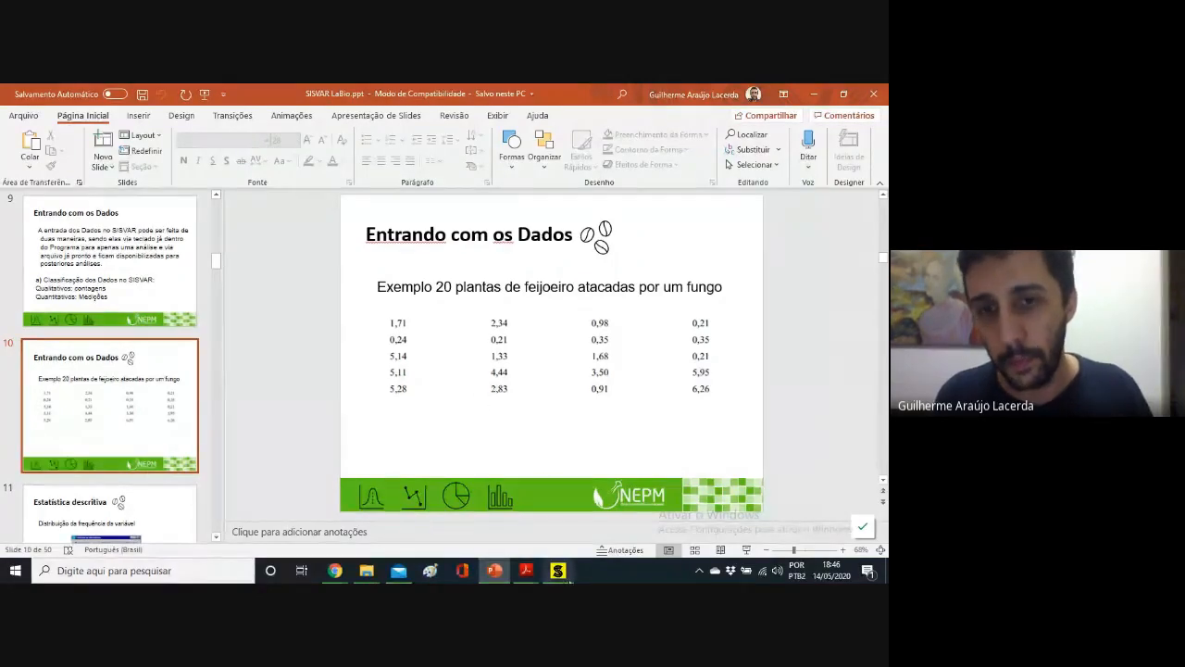
{"action": "left_click", "coordinate": [570, 579]}
{"action": "left_click_drag", "start_coordinate": [539, 189], "coordinate": [750, 199]}
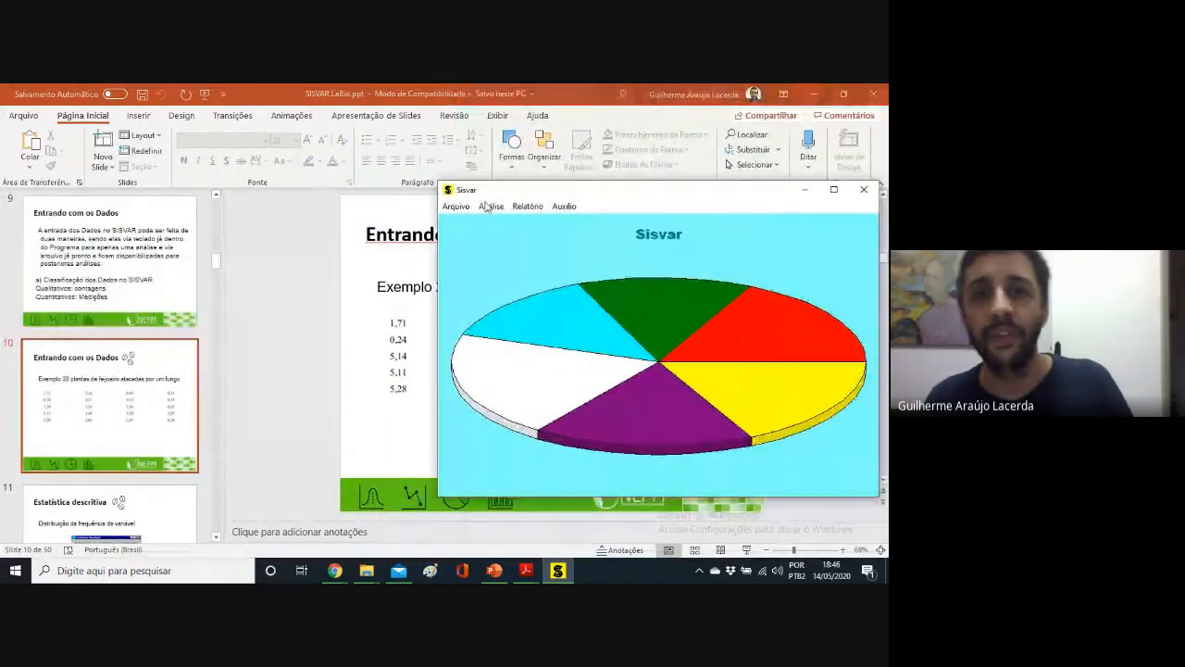
{"action": "double_click", "coordinate": [571, 192]}
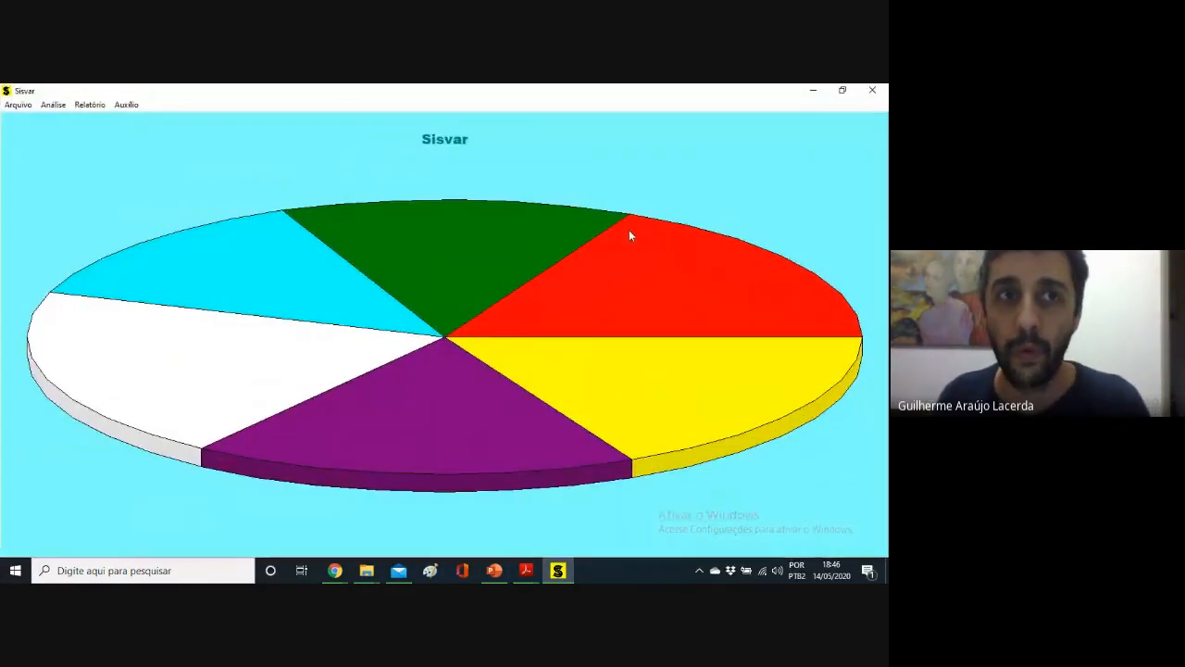
{"action": "left_click", "coordinate": [841, 90]}
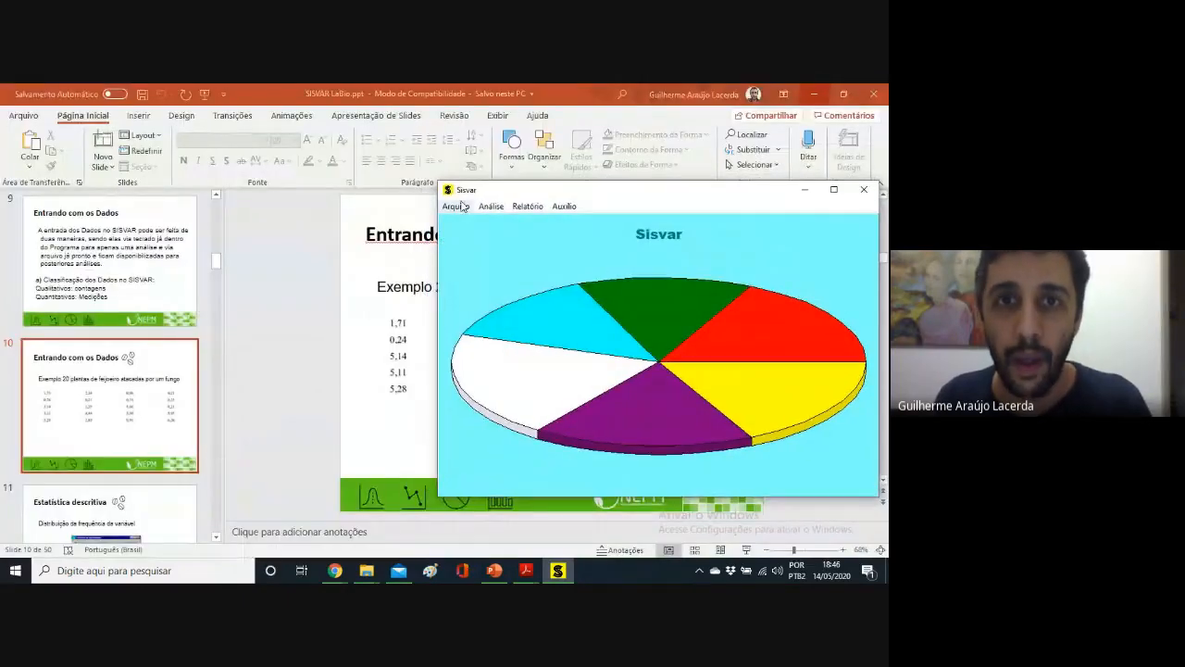
- Open Sisvar's file manipulation window and create a new DB data file named "exemplo 1" in Área de Trabalho
{"action": "left_click", "coordinate": [457, 205]}
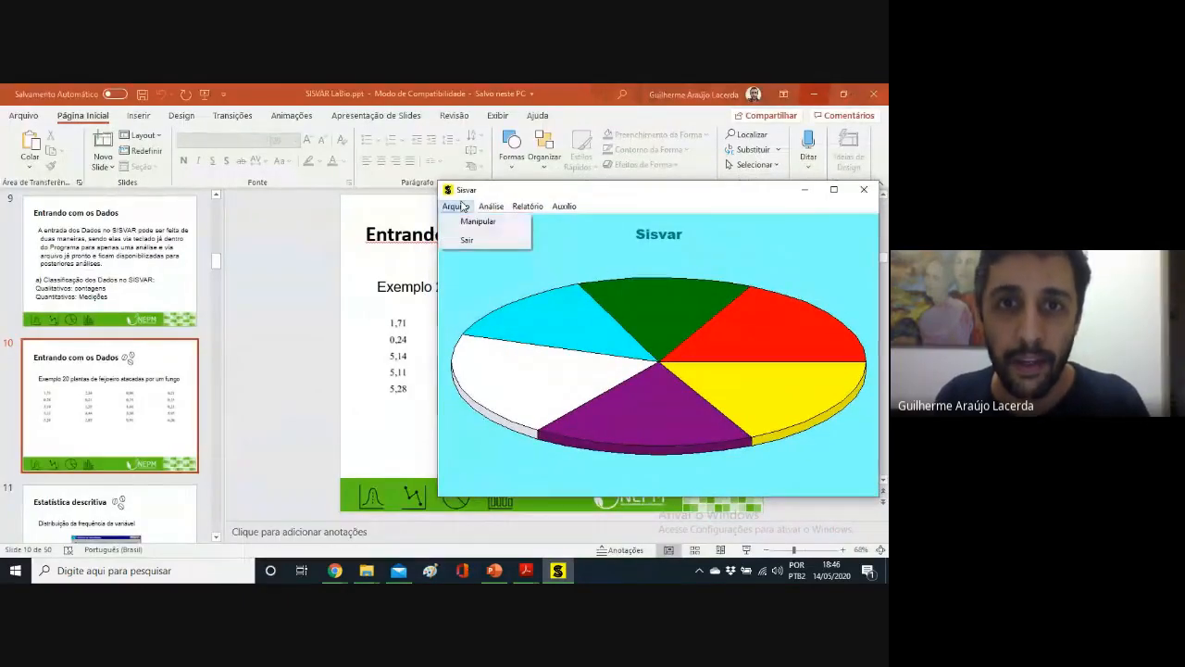
{"action": "left_click", "coordinate": [504, 227]}
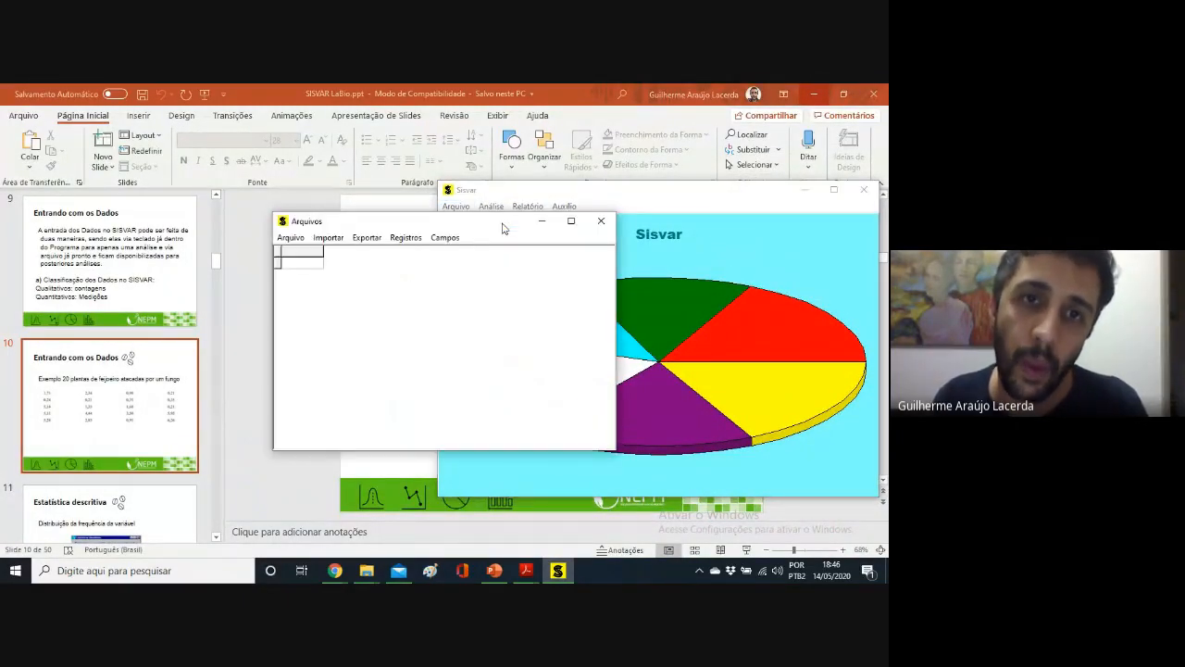
{"action": "left_click", "coordinate": [297, 241]}
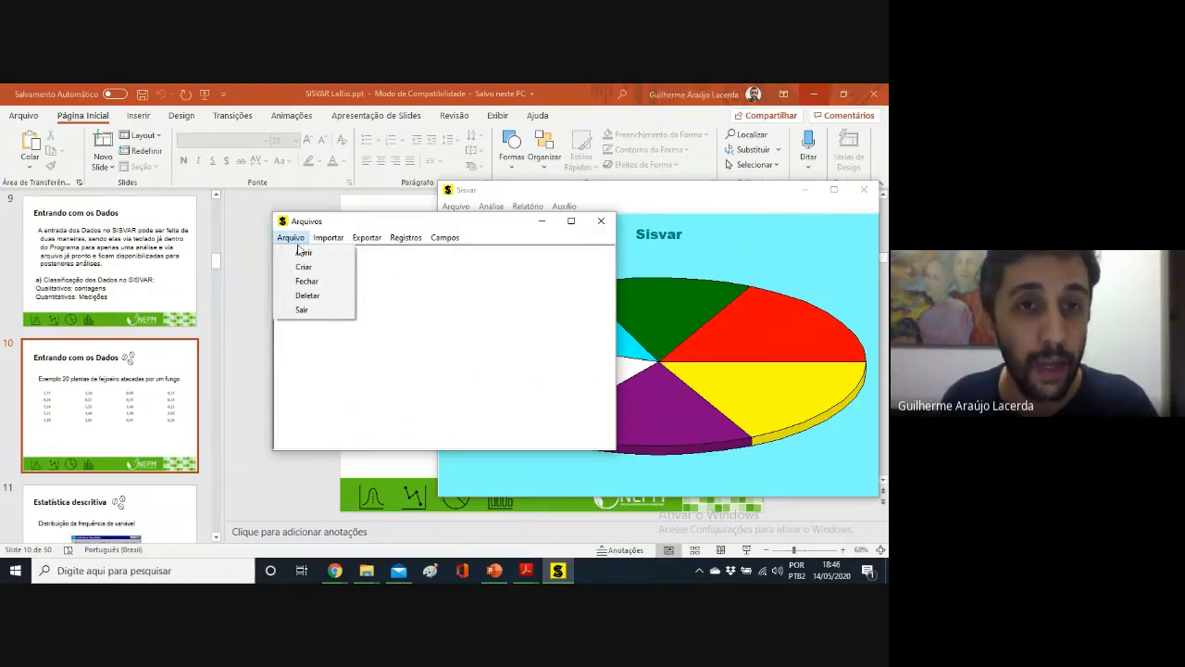
{"action": "left_click", "coordinate": [302, 268]}
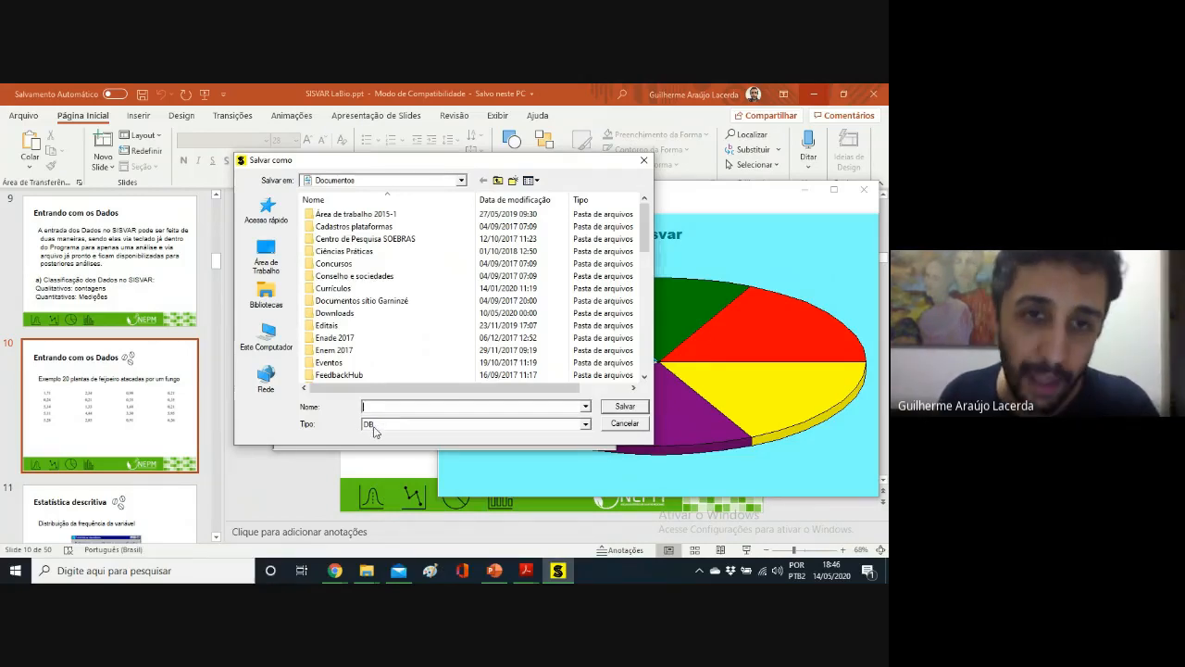
{"action": "left_click", "coordinate": [266, 257]}
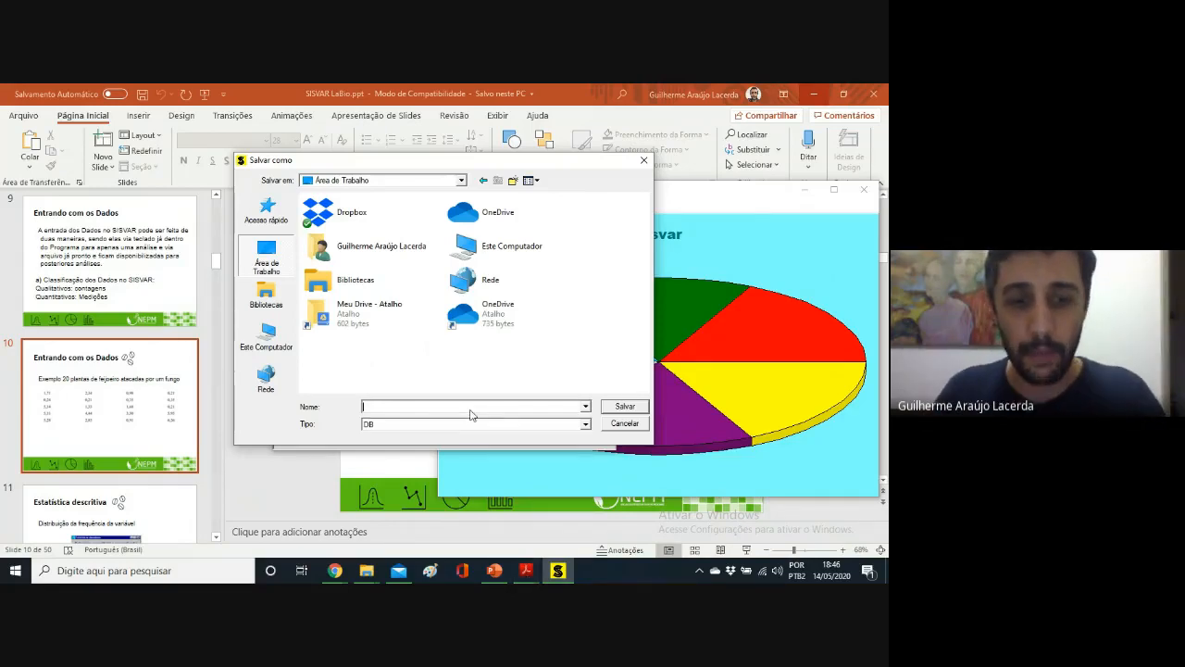
{"action": "type", "text": "exemplo"}
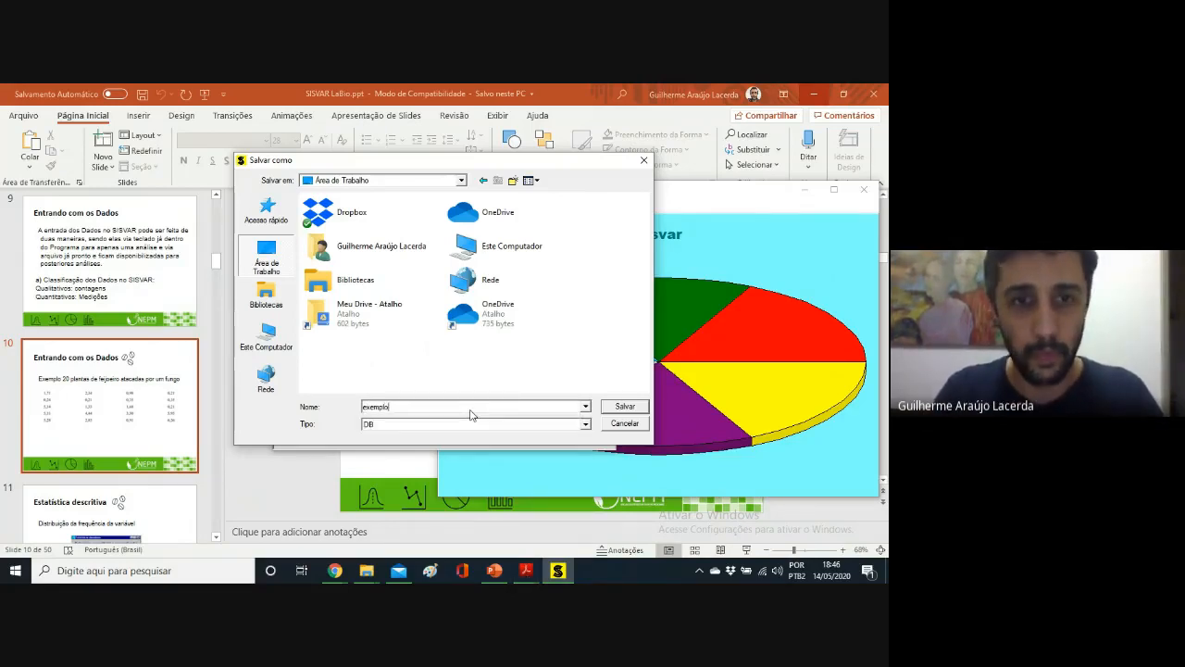
{"action": "type", "text": " 1"}
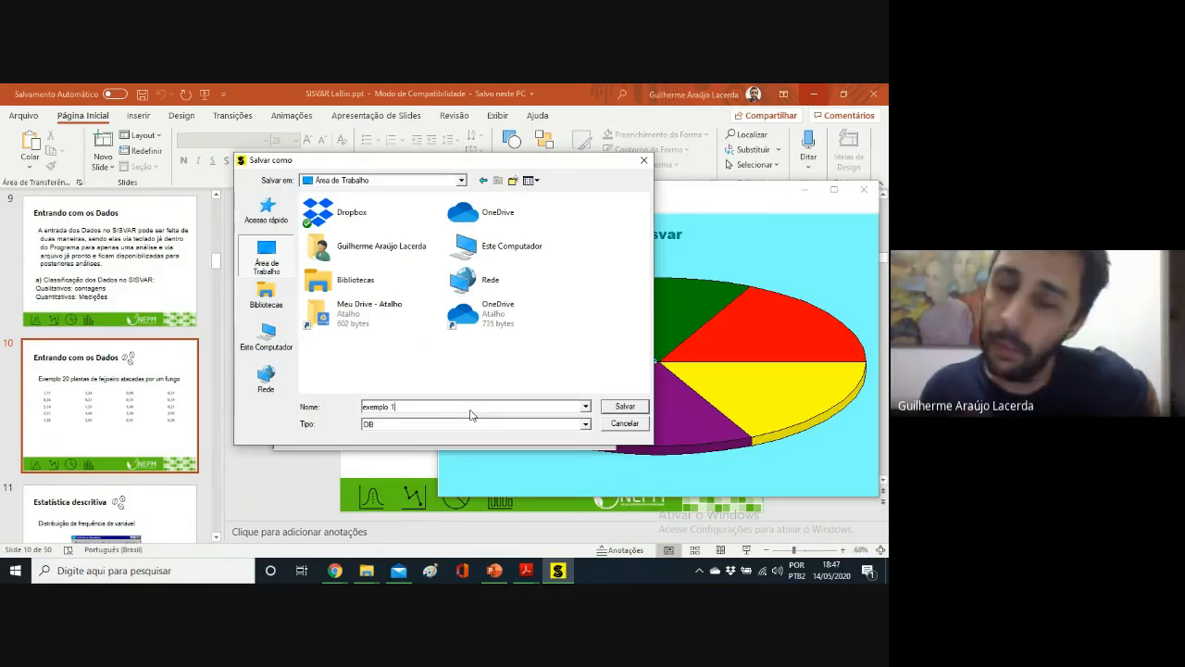
{"action": "left_click", "coordinate": [638, 408]}
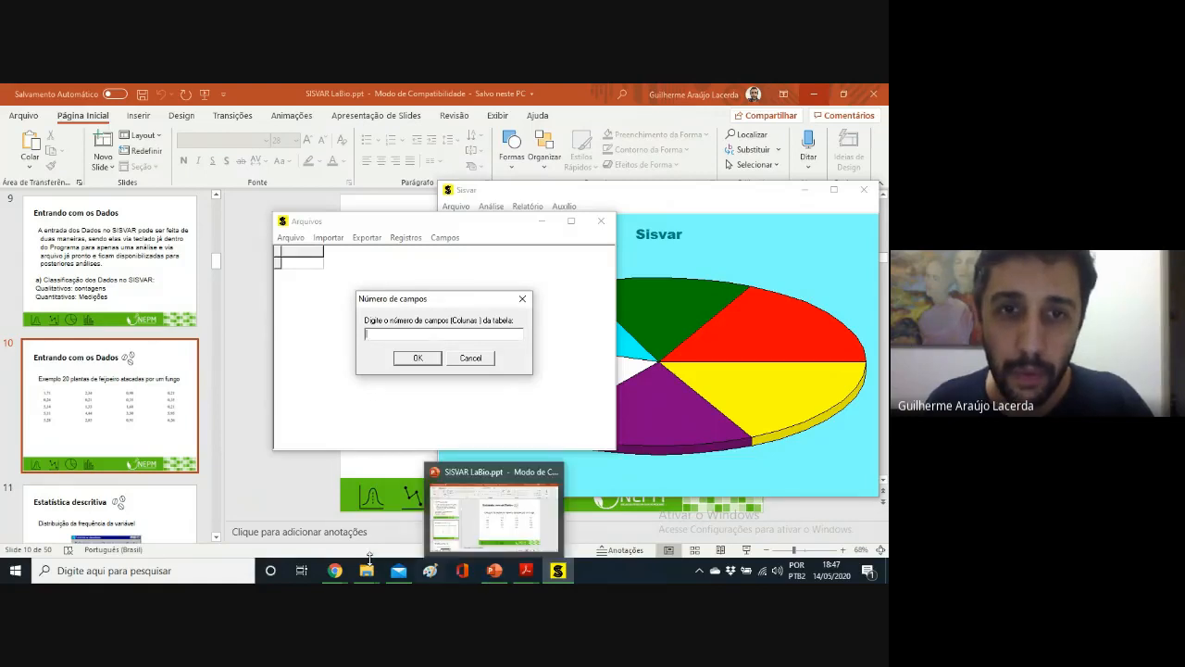
- Switch to the Meet call and read the participants' newest chat messages
{"action": "left_click", "coordinate": [334, 568]}
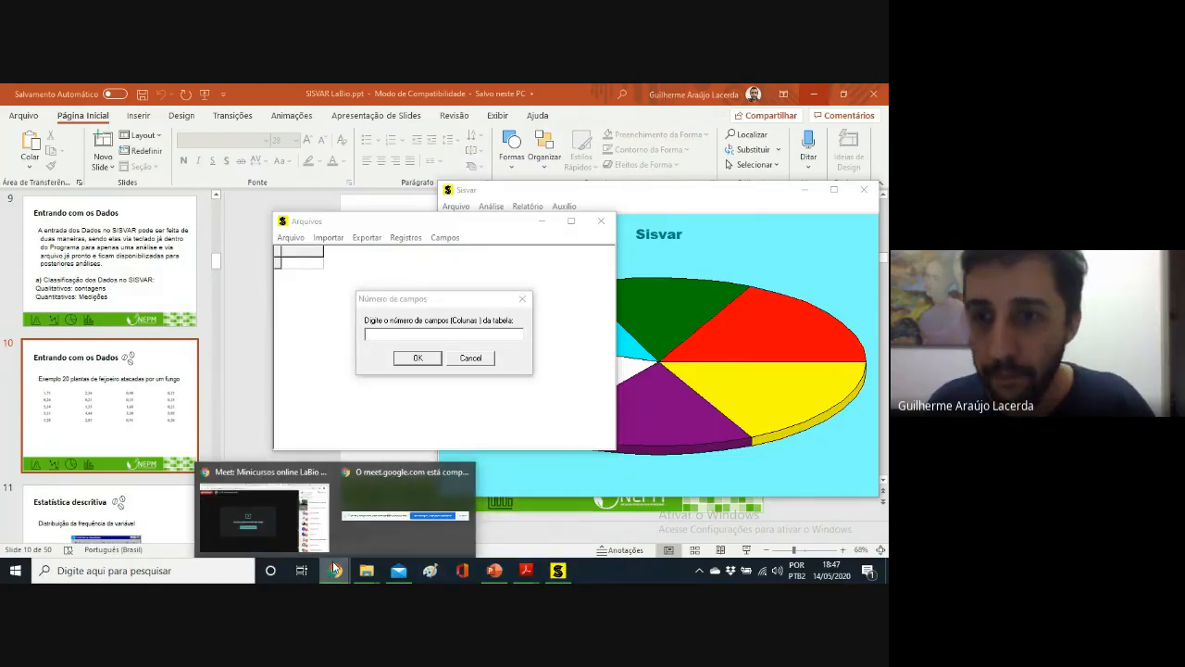
{"action": "left_click", "coordinate": [326, 532]}
{"action": "left_click", "coordinate": [842, 147]}
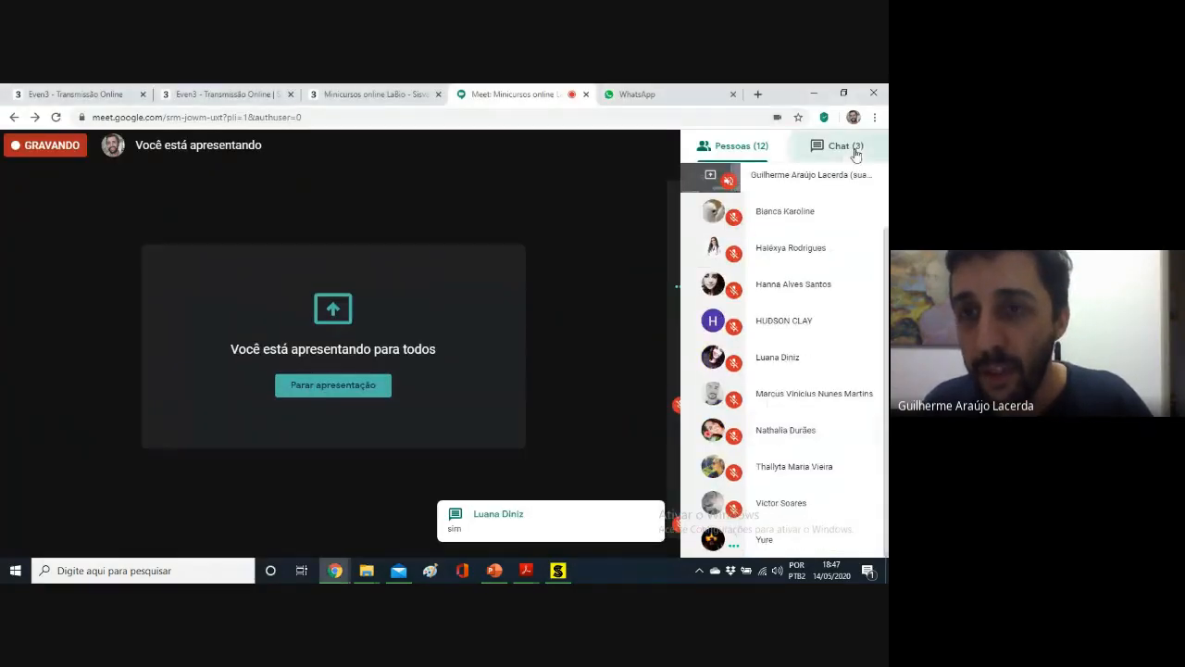
{"action": "scroll", "coordinate": [842, 305], "scroll_direction": "down", "scroll_amount": 3}
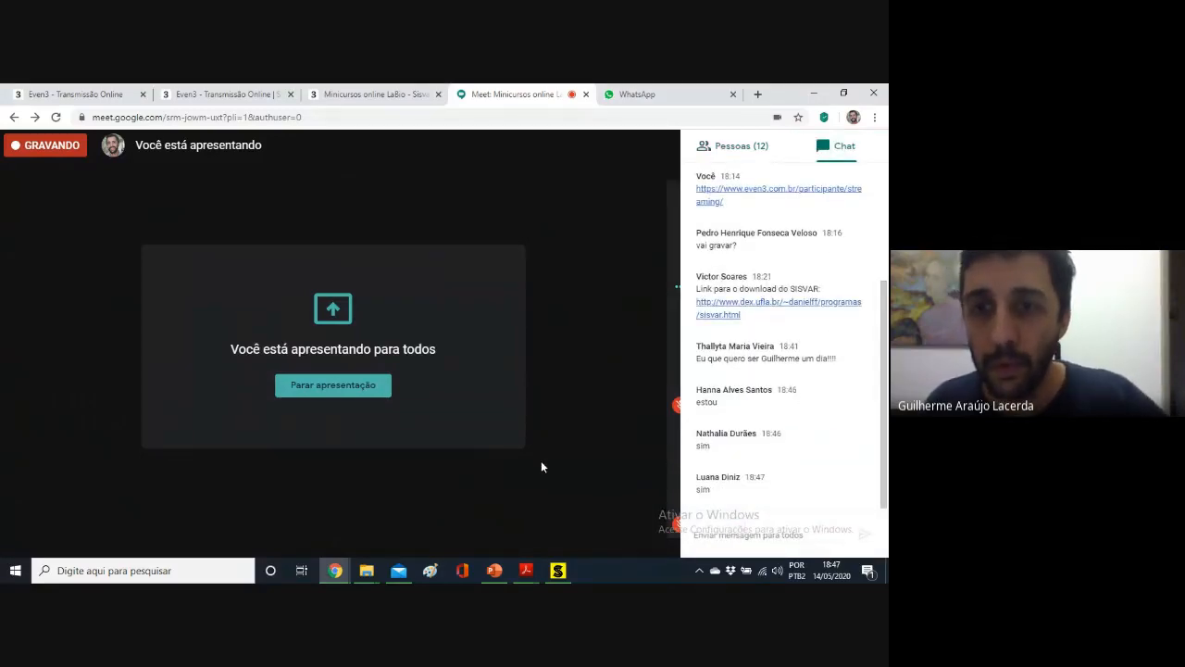
- Return to Sisvar's prompt for the number of fields and open sisvarmanual.pdf in Acrobat Reader
{"action": "left_click", "coordinate": [557, 570]}
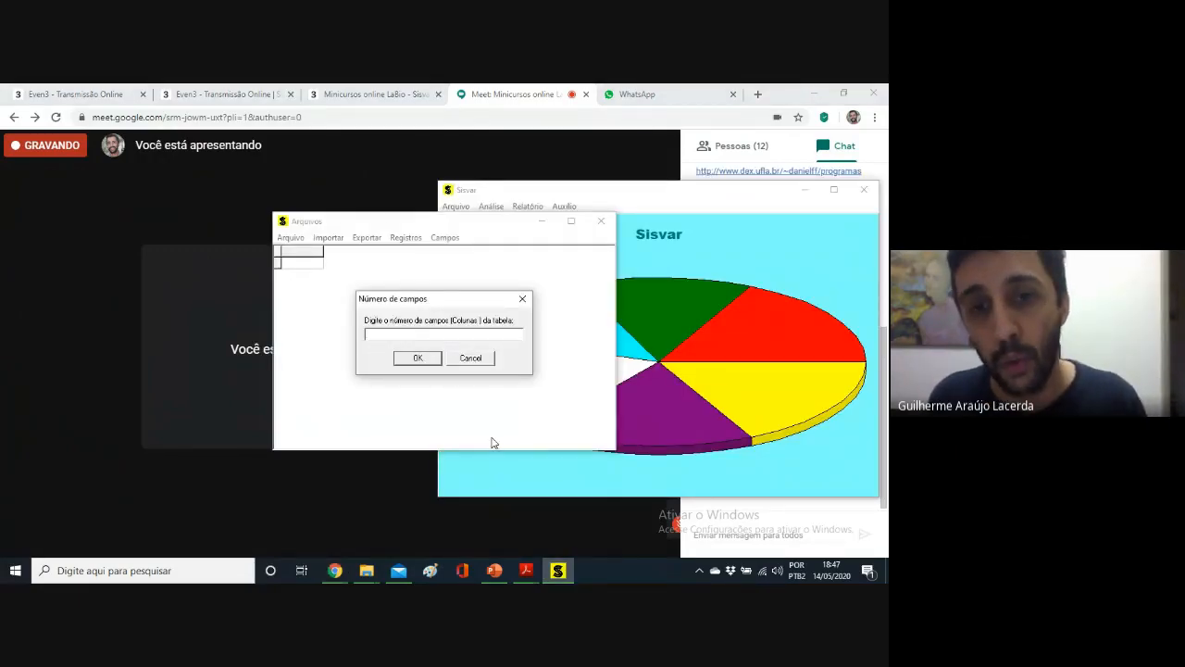
{"action": "left_click", "coordinate": [526, 570]}
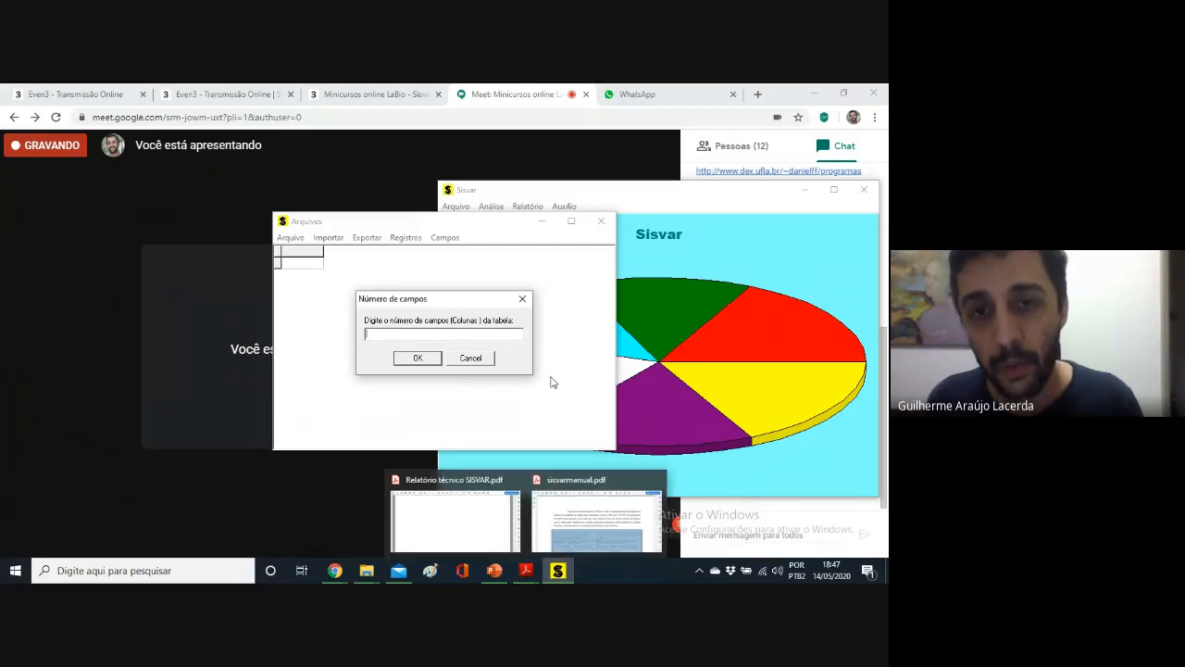
{"action": "left_click", "coordinate": [520, 570]}
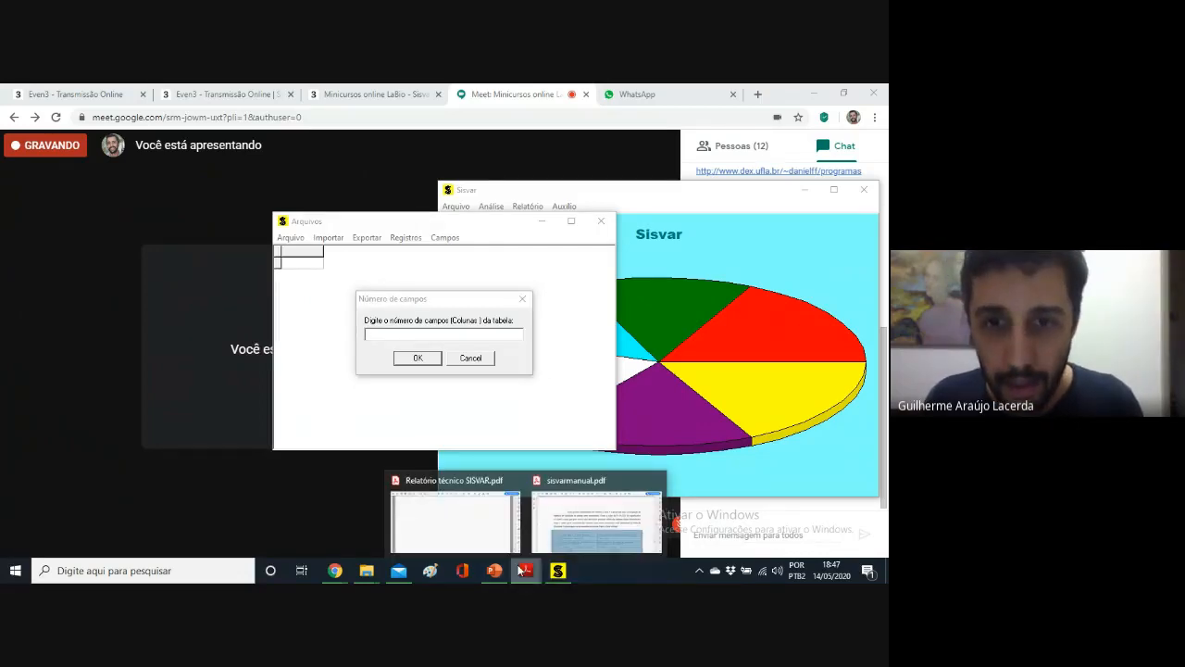
{"action": "left_click", "coordinate": [545, 535]}
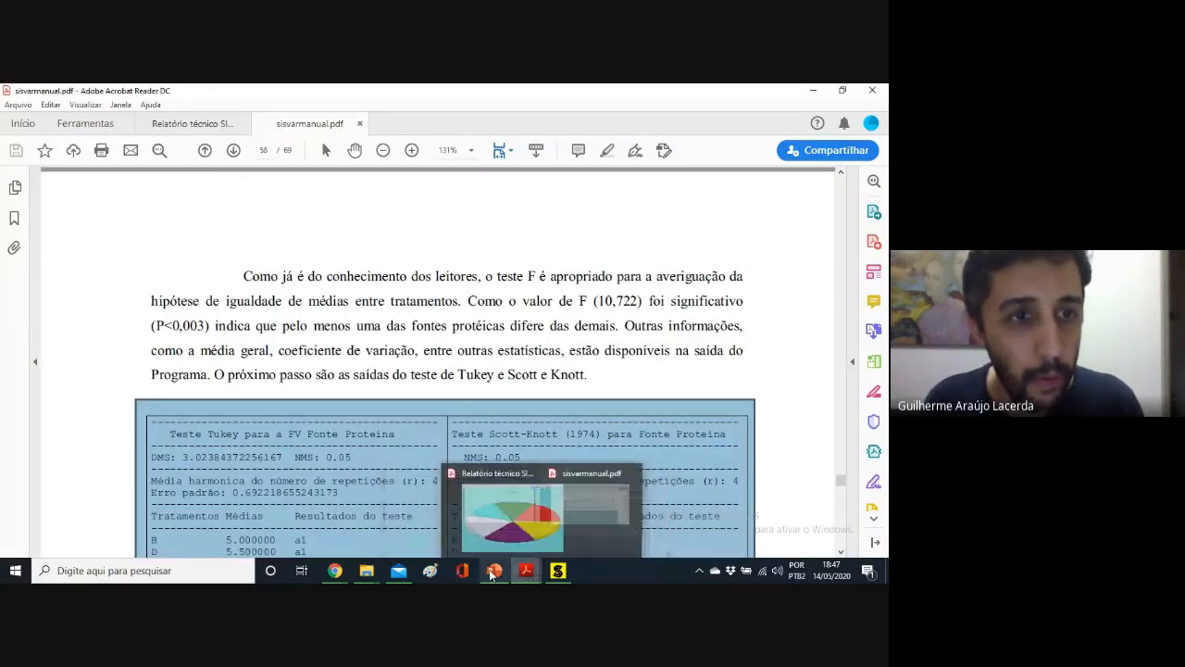
- Switch to the PowerPoint presentation and browse from the data example to slide 12 with the descriptive statistics histogram
{"action": "left_click", "coordinate": [498, 572]}
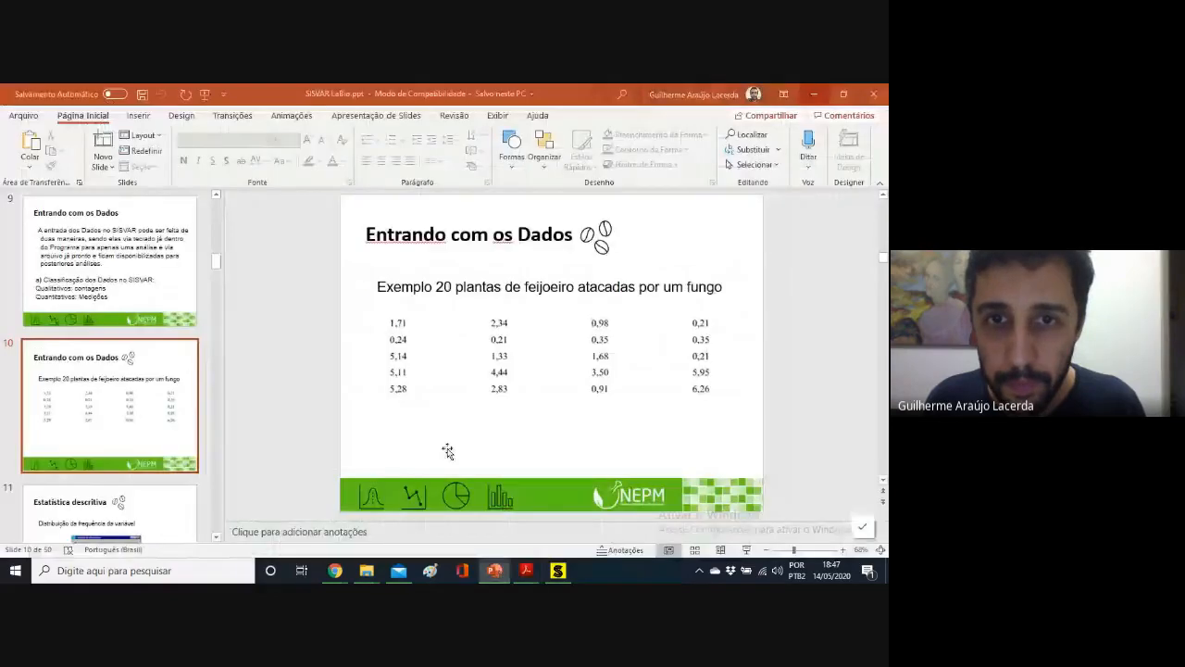
{"action": "scroll", "coordinate": [444, 450], "scroll_direction": "down", "scroll_amount": 2}
{"action": "scroll", "coordinate": [447, 450], "scroll_direction": "down", "scroll_amount": 1}
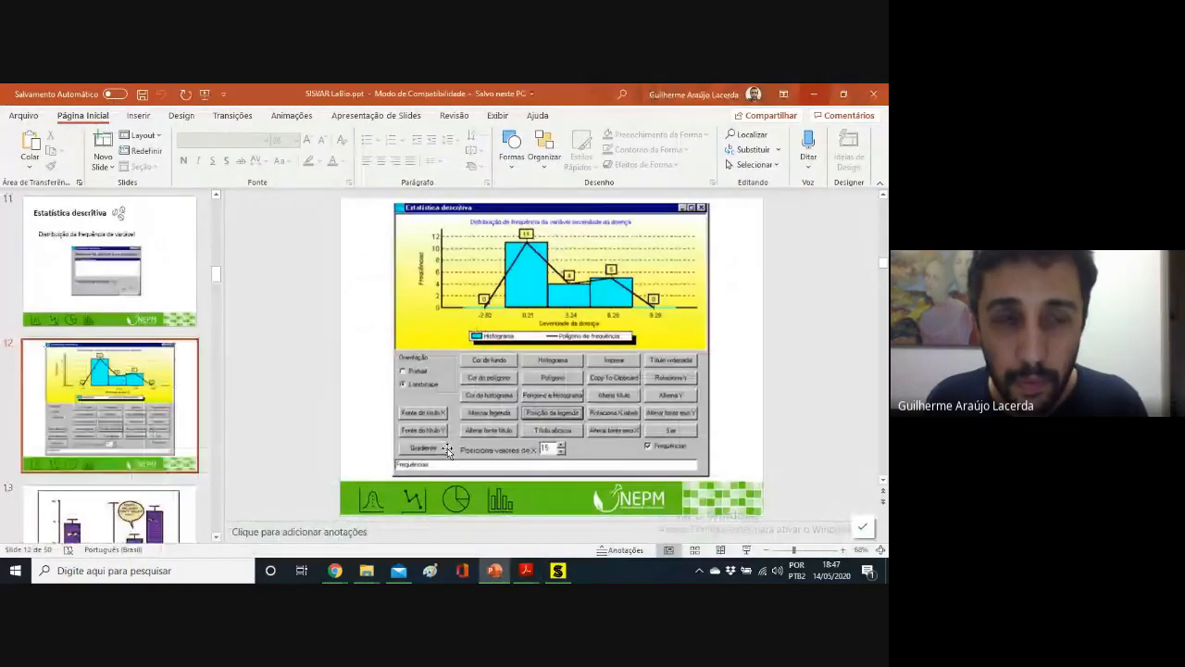
- Return the presentation to slide 10 with the 20 bean-plant data and switch back to Sisvar's prompt for the number of fields
{"action": "scroll", "coordinate": [262, 325], "scroll_direction": "up", "scroll_amount": 2}
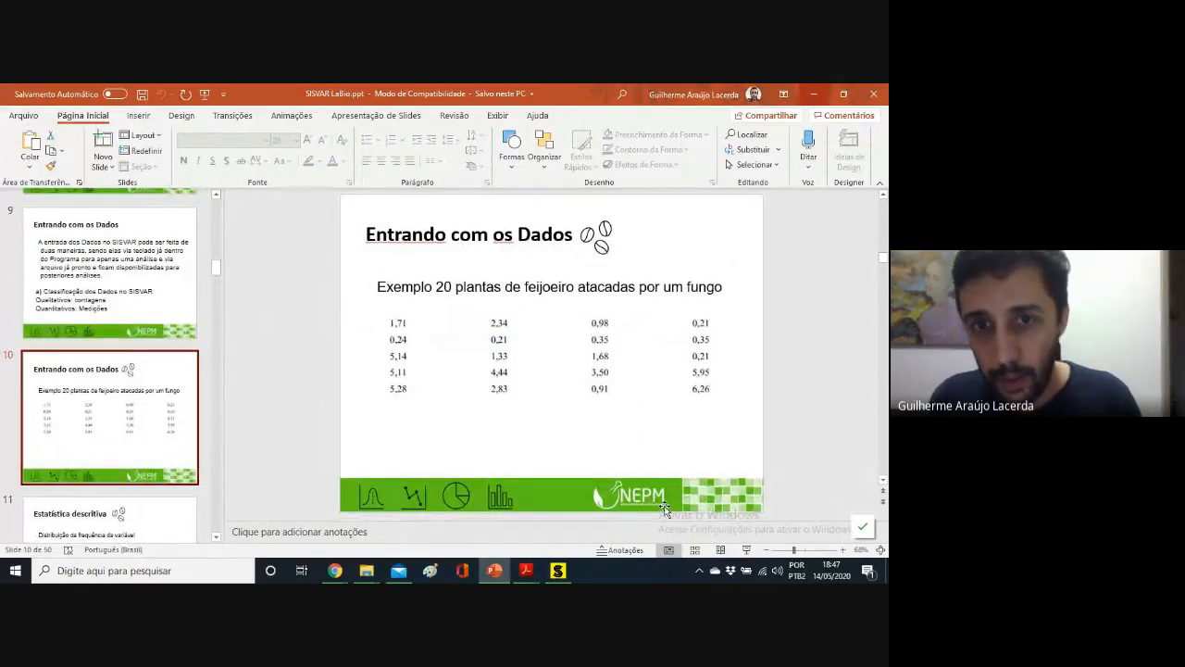
{"action": "mouse_move", "coordinate": [502, 570]}
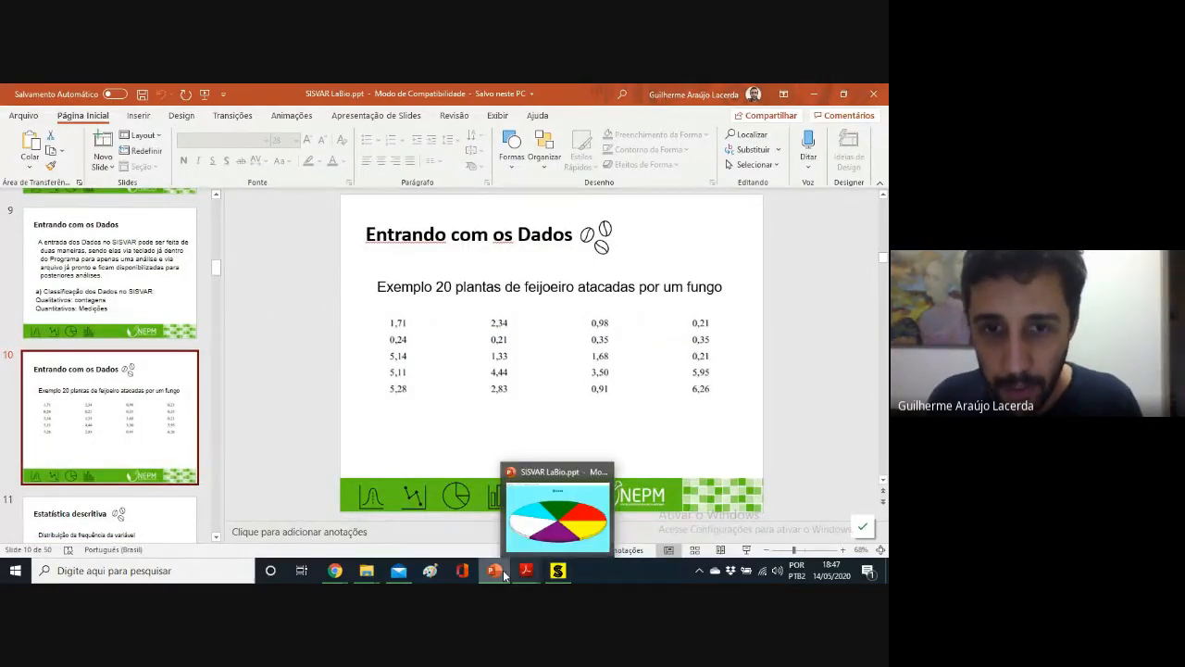
{"action": "left_click", "coordinate": [525, 569]}
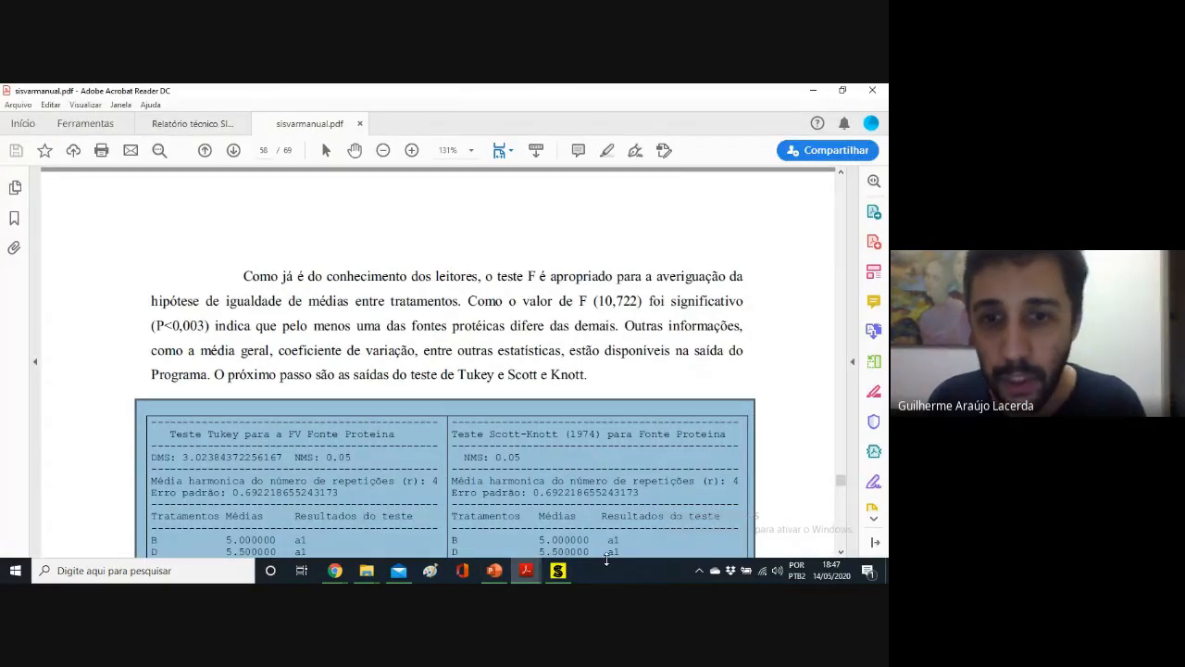
{"action": "left_click", "coordinate": [558, 570]}
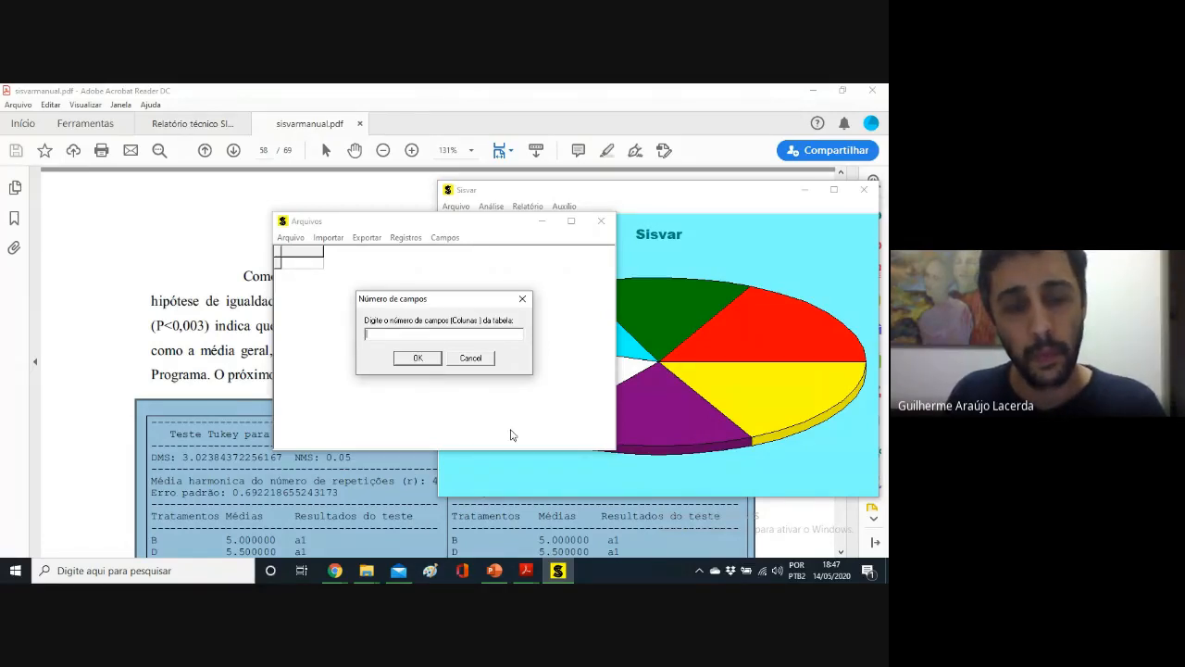
- Try to create the data table with 2 fields, declaring the first one numeric
{"action": "type", "text": "2"}
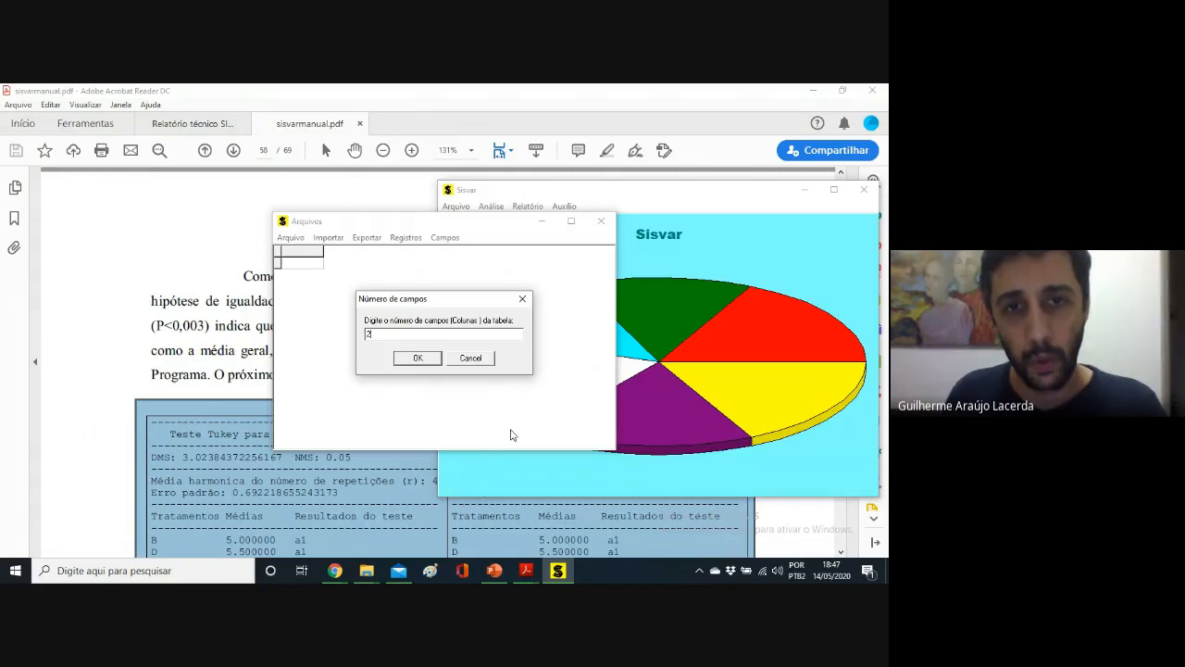
{"action": "left_click", "coordinate": [418, 358]}
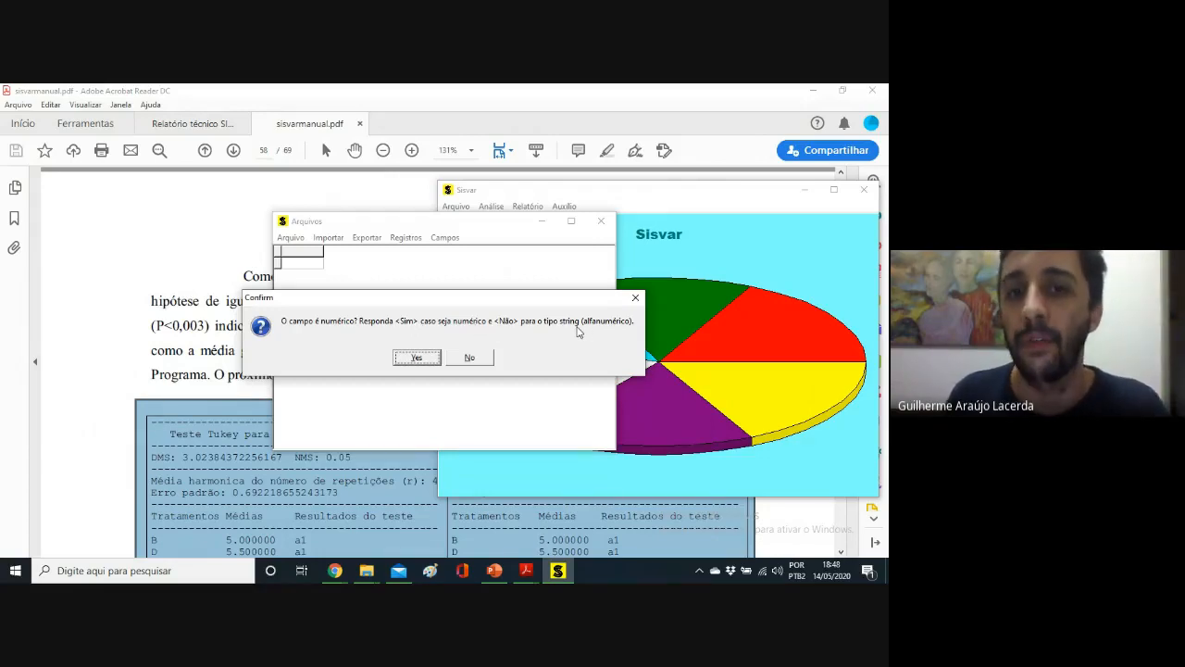
{"action": "left_click", "coordinate": [419, 358]}
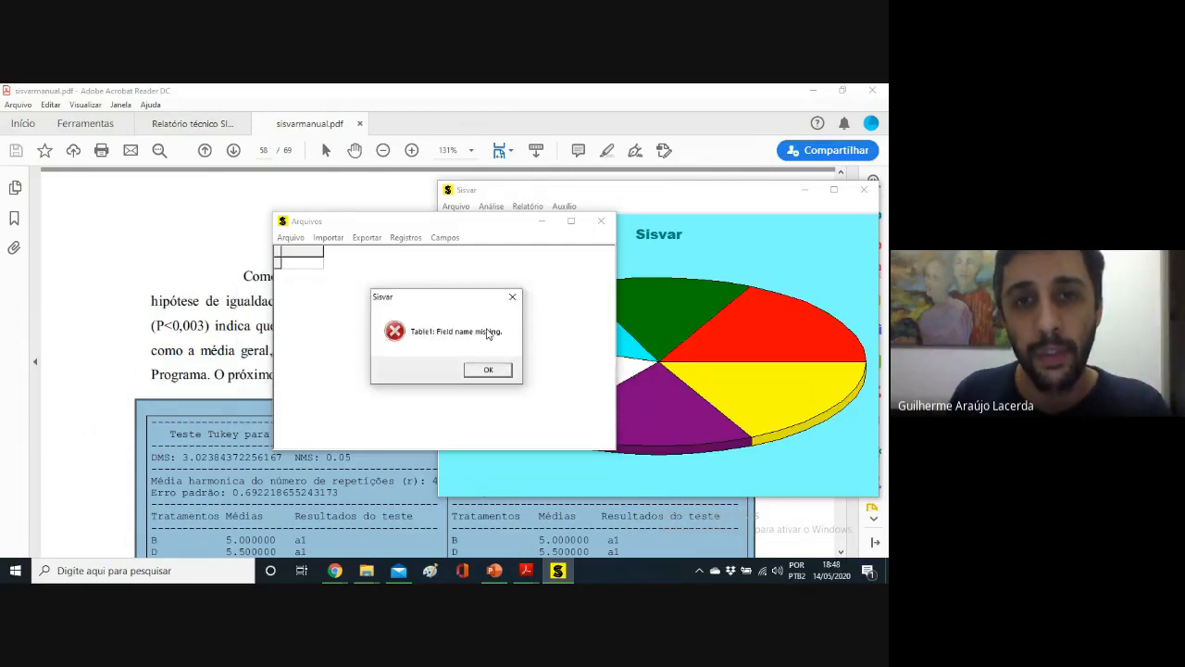
{"action": "left_click", "coordinate": [488, 370]}
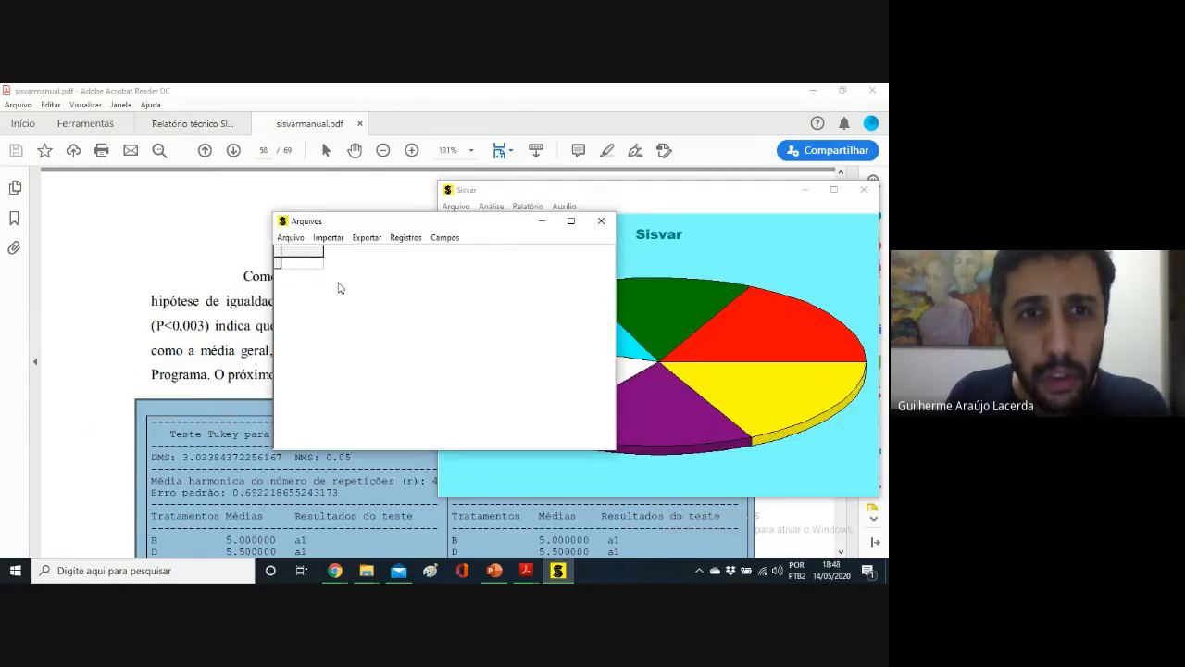
{"action": "left_click", "coordinate": [290, 237]}
{"action": "left_click", "coordinate": [300, 253]}
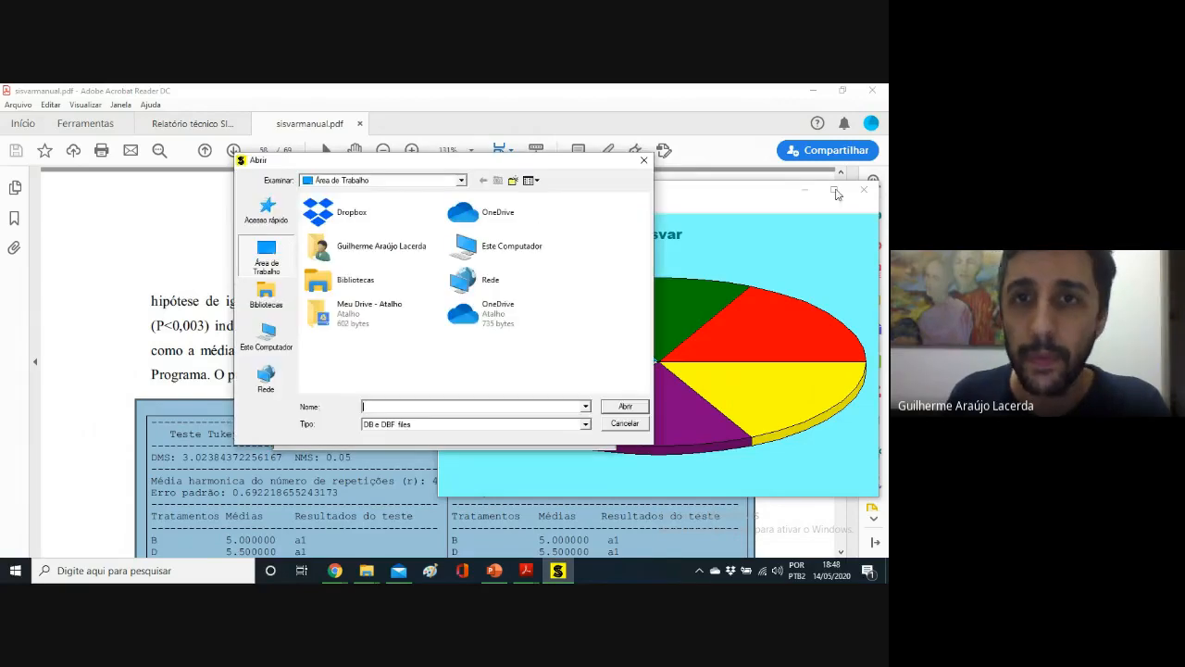
{"action": "left_click", "coordinate": [642, 162]}
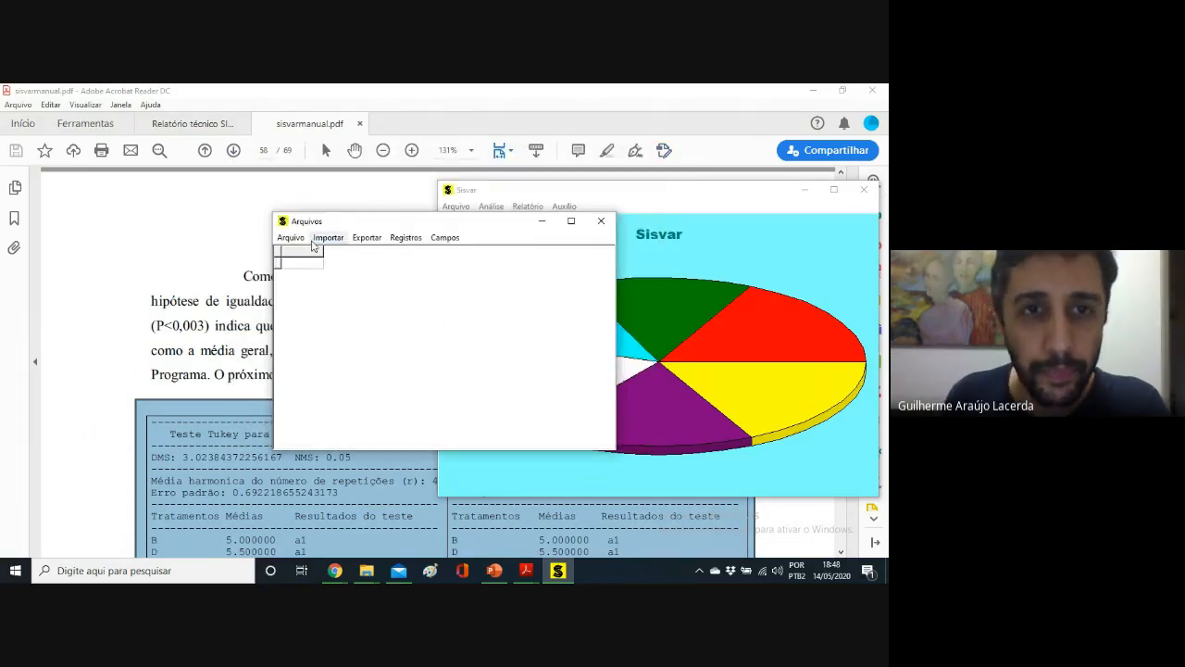
- Create the DB file "exemplo 1" again in Área de Trabalho and set its number of fields to 2
{"action": "left_click", "coordinate": [291, 237]}
{"action": "left_click", "coordinate": [306, 267]}
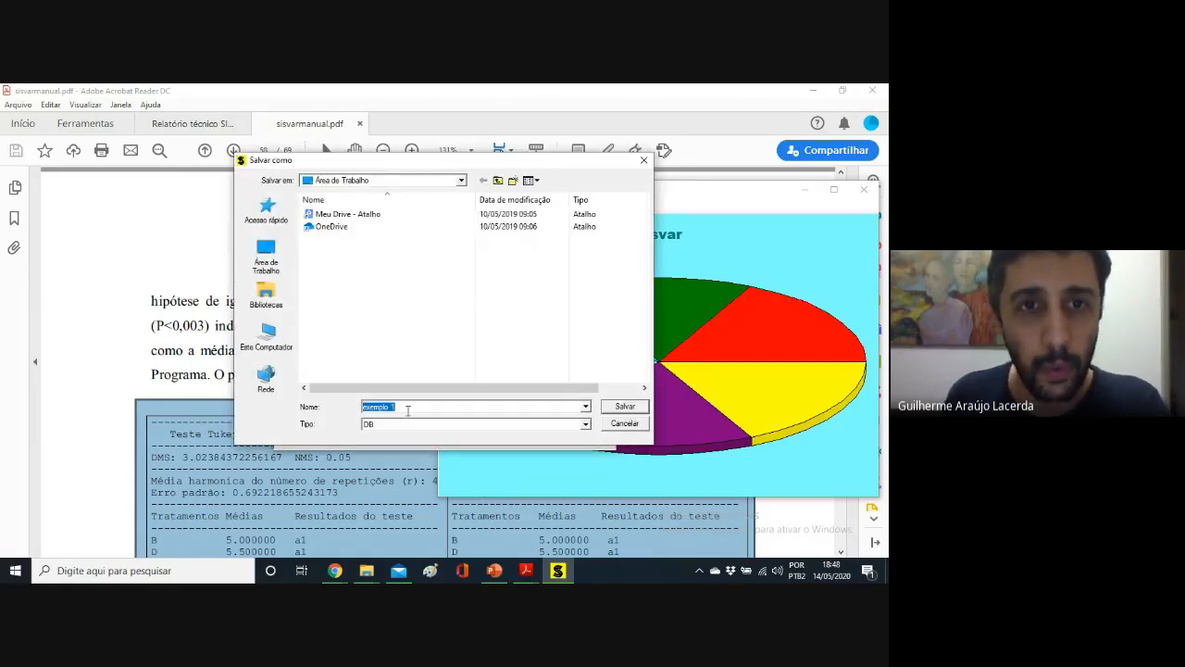
{"action": "left_click", "coordinate": [609, 408]}
{"action": "type", "text": "2"}
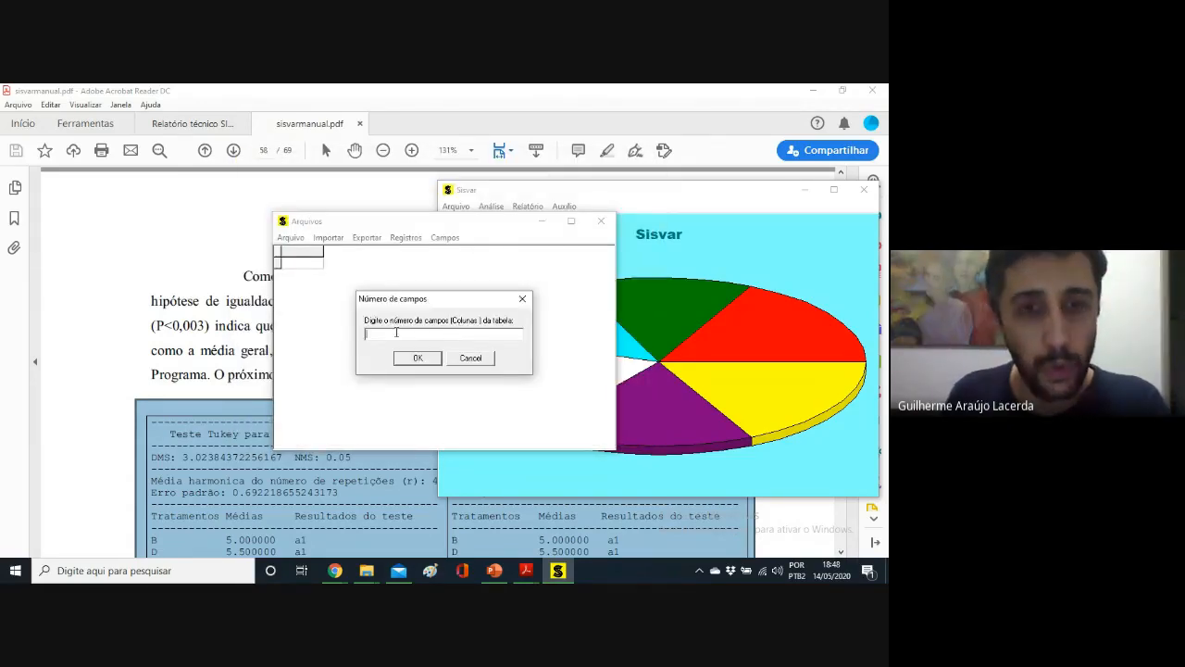
{"action": "left_click", "coordinate": [412, 359]}
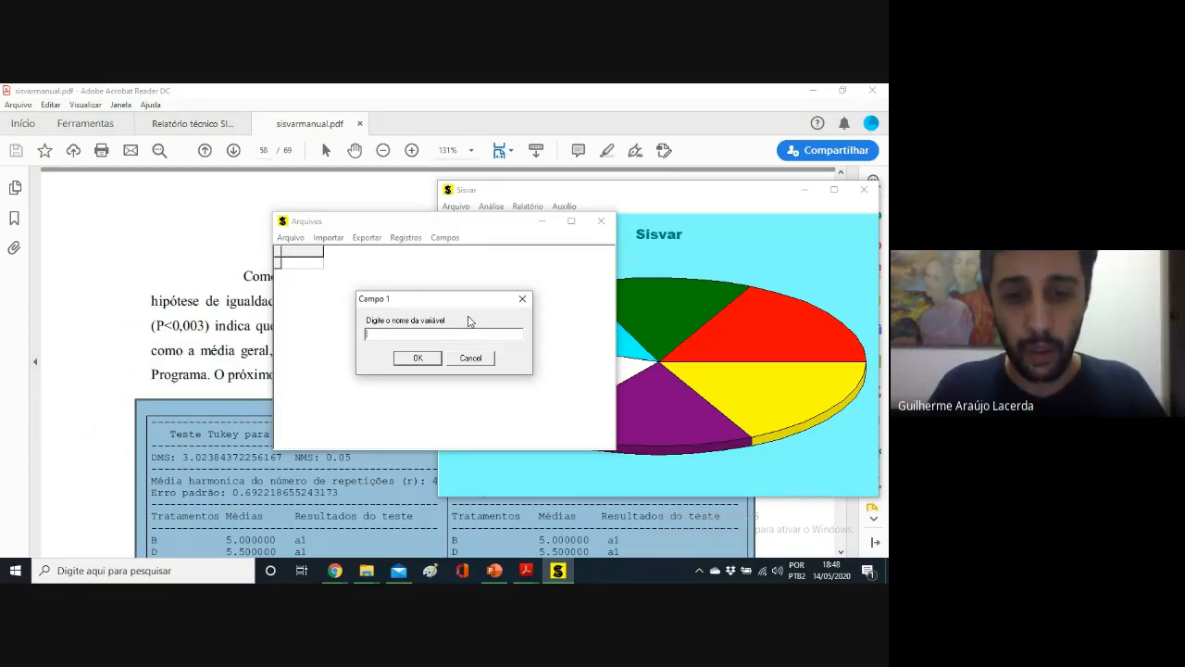
- Name the first field "Planta" and define it as numeric
{"action": "type", "text": "Planta"}
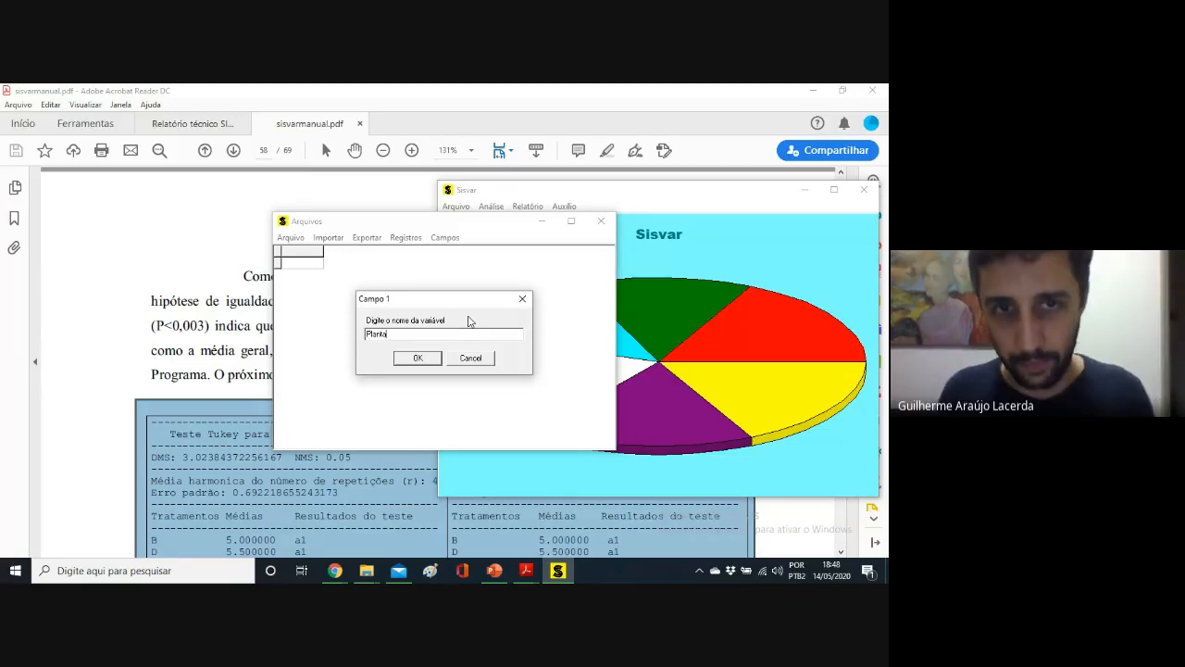
{"action": "left_click", "coordinate": [417, 358]}
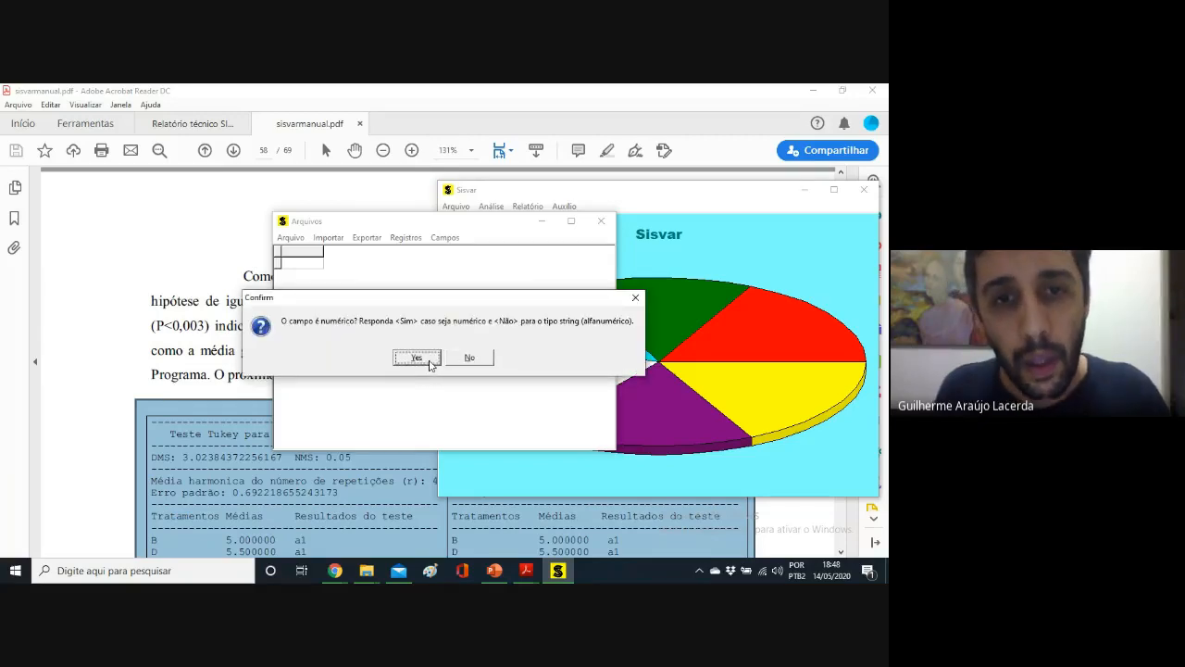
{"action": "left_click", "coordinate": [428, 362]}
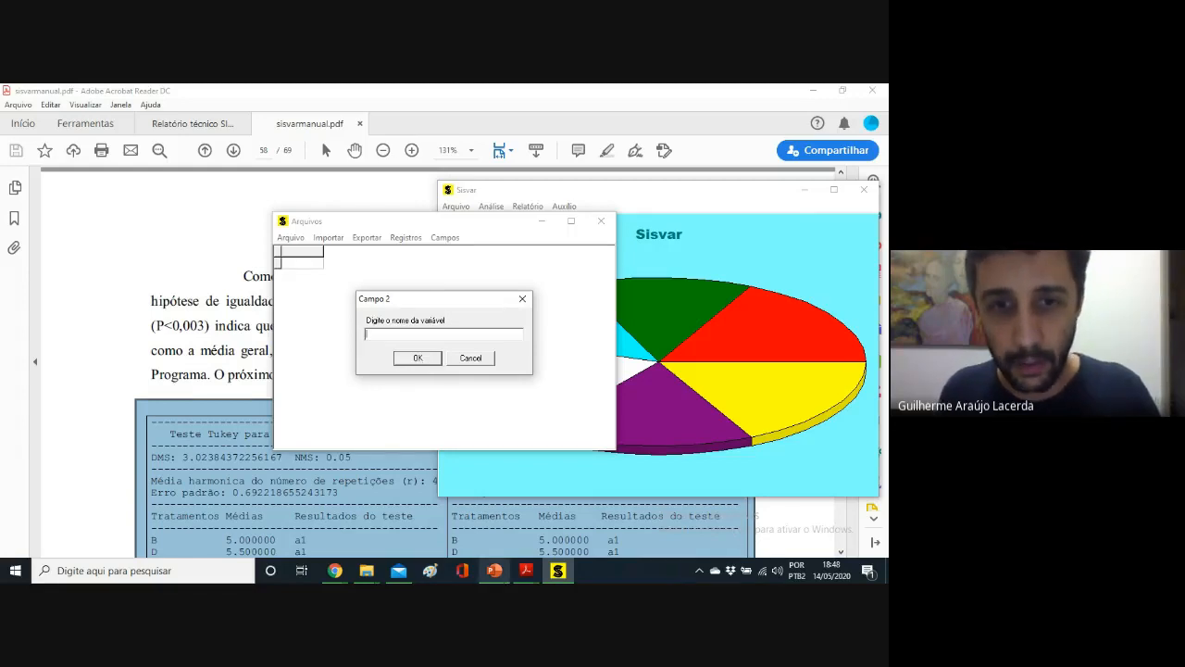
- Check the variable name on slide 11 of the PowerPoint presentation, go back to slide 10 and return to Sisvar
{"action": "left_click", "coordinate": [495, 570]}
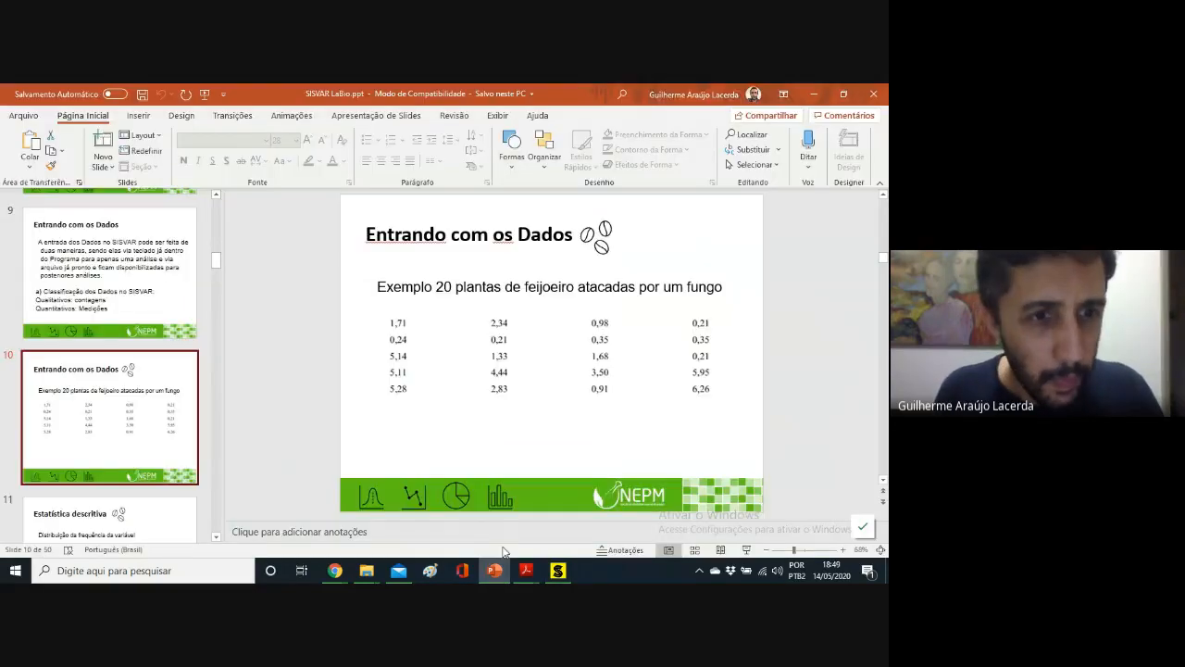
{"action": "left_click", "coordinate": [150, 512]}
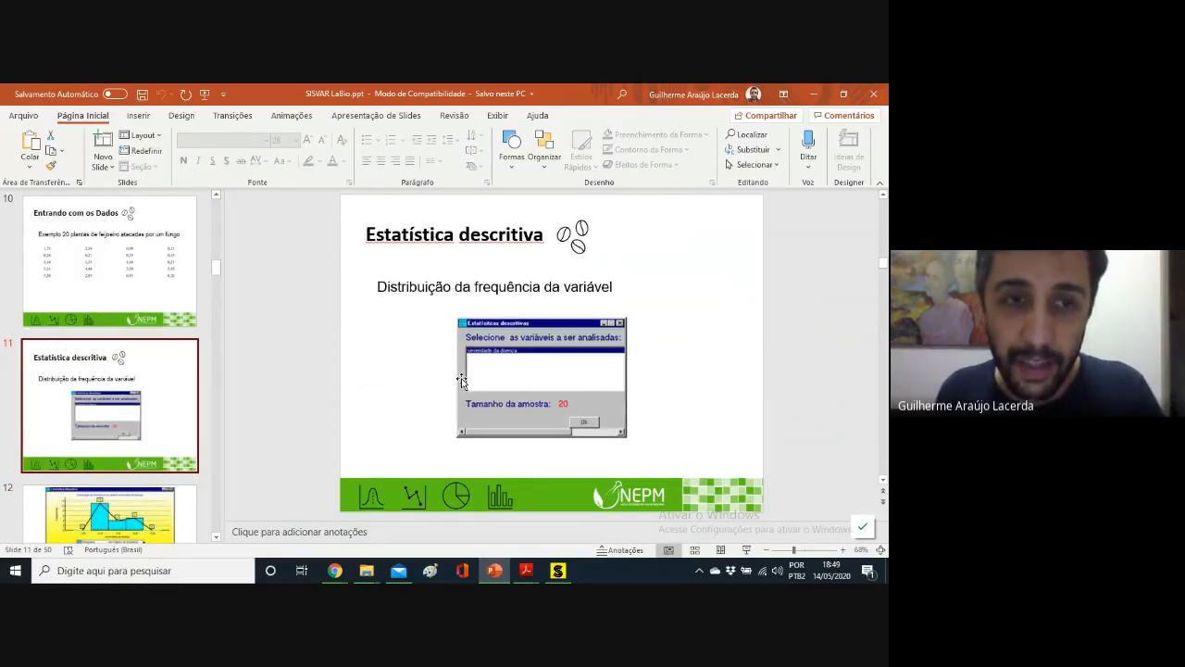
{"action": "scroll", "coordinate": [257, 318], "scroll_direction": "up", "scroll_amount": 1}
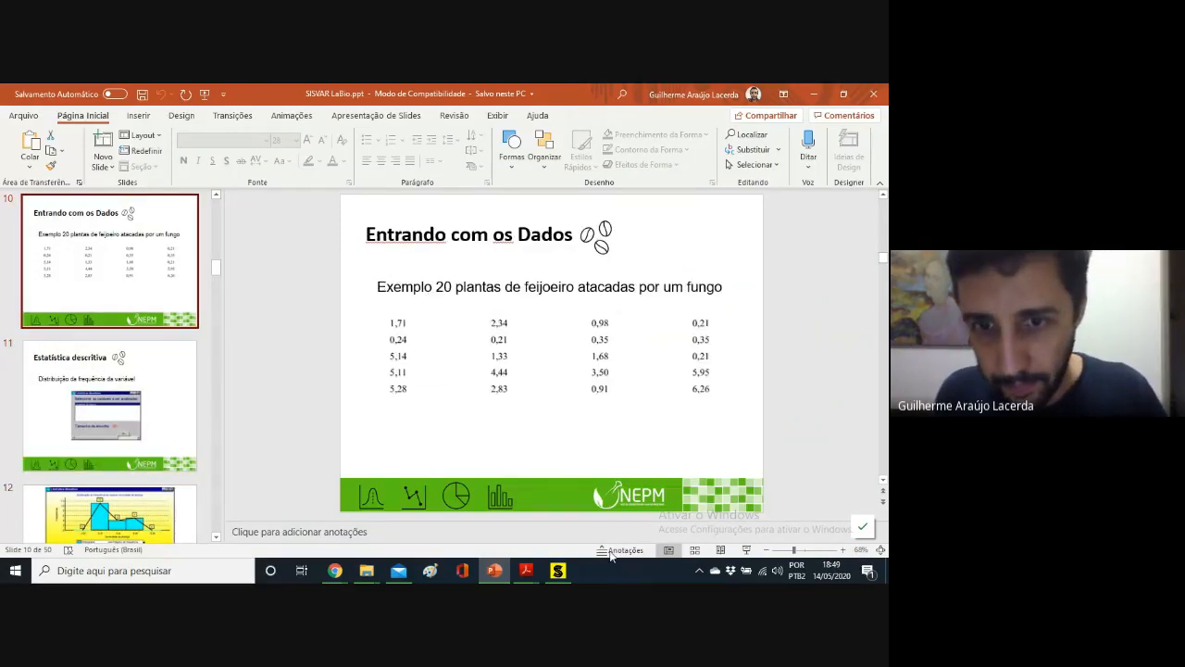
{"action": "left_click", "coordinate": [557, 570]}
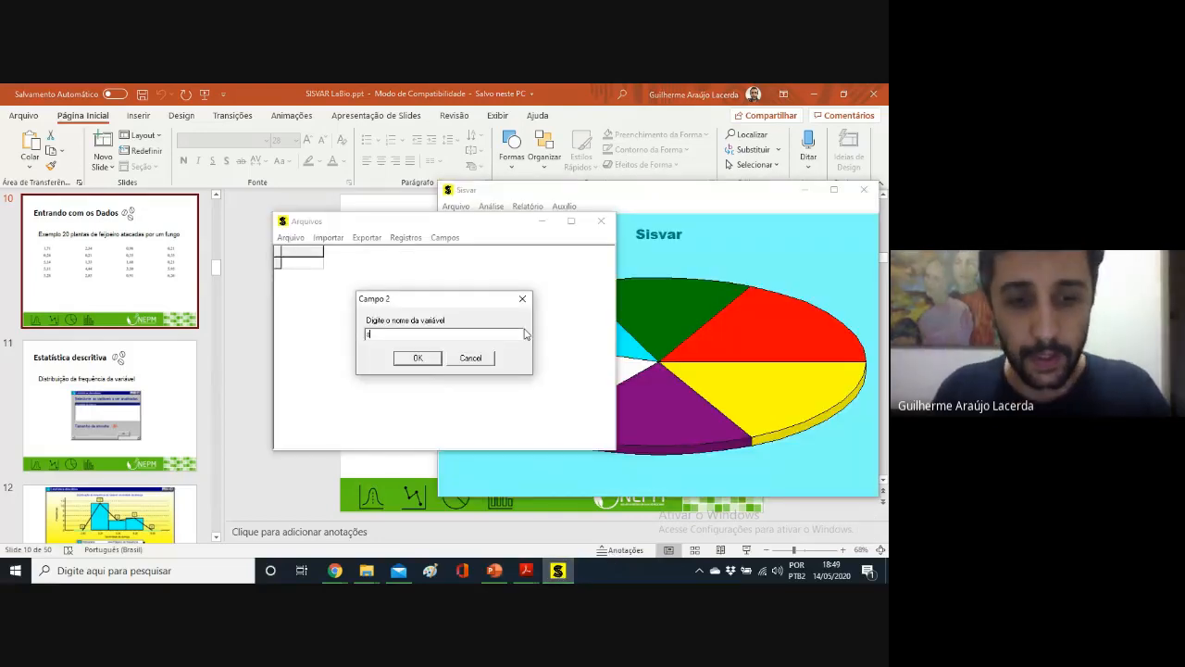
- Name the second field "severidade da doença" and define it as numeric
{"action": "type", "text": "severidade da"}
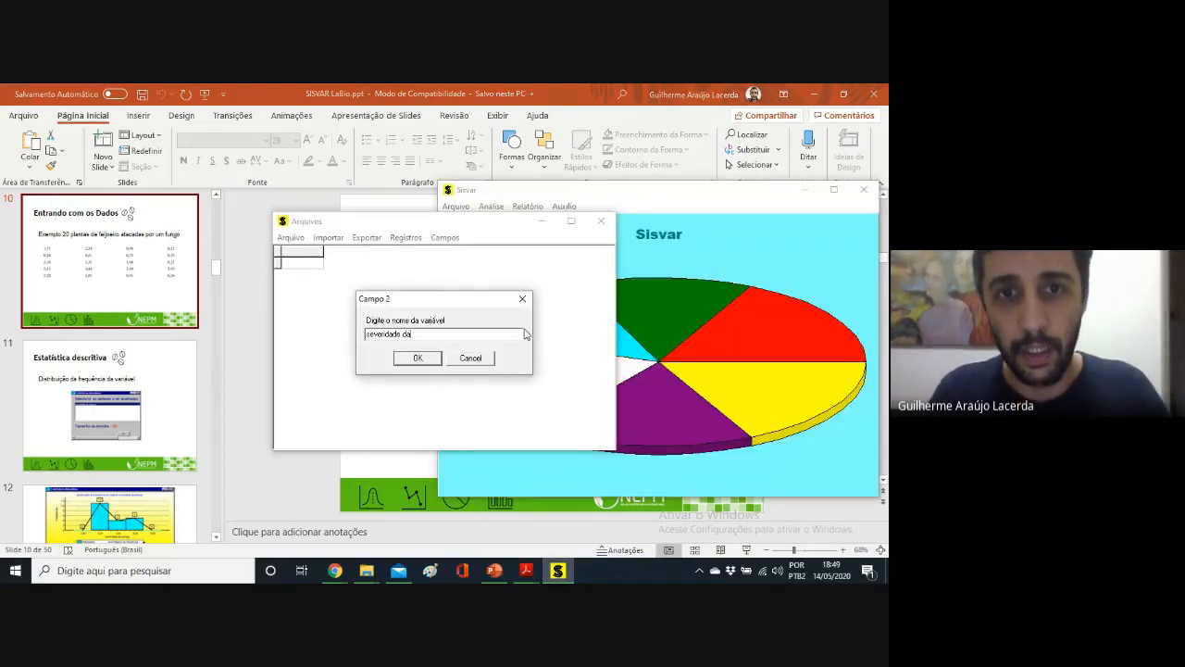
{"action": "type", "text": " doenç"}
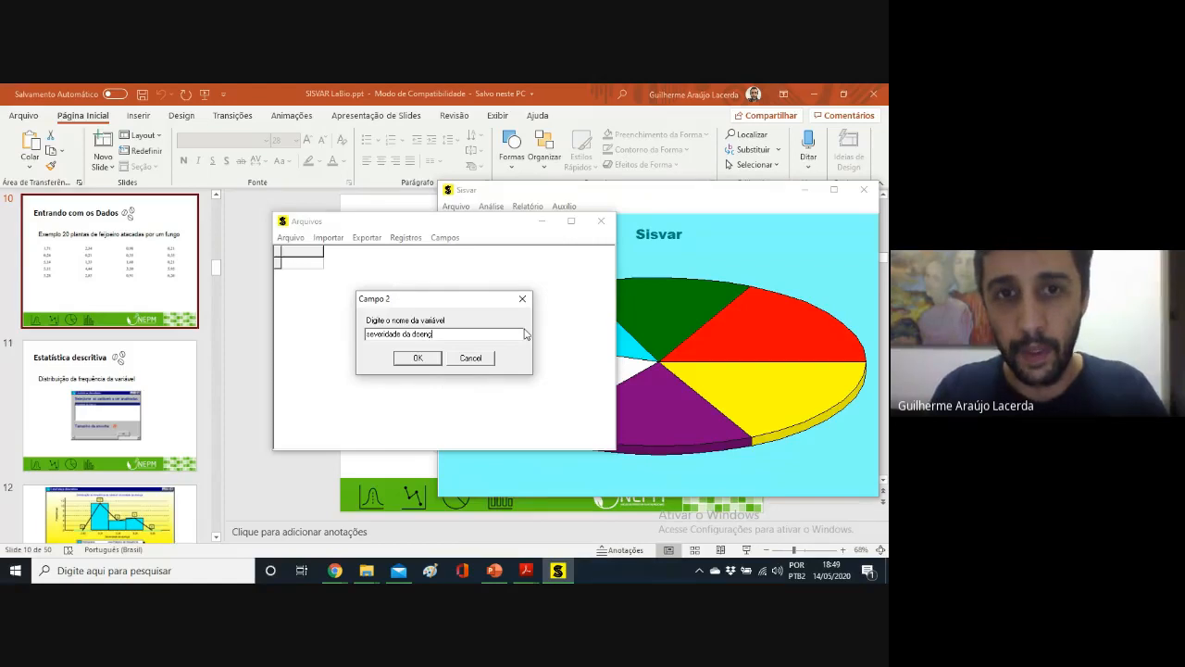
{"action": "type", "text": "a"}
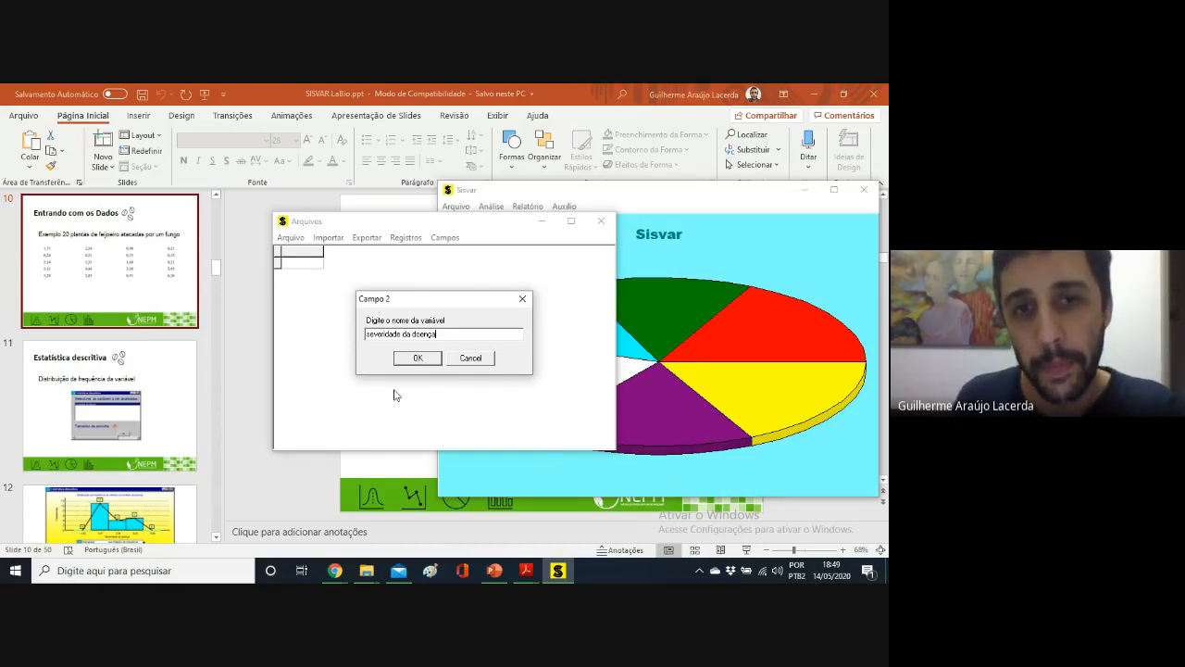
{"action": "left_click", "coordinate": [408, 360]}
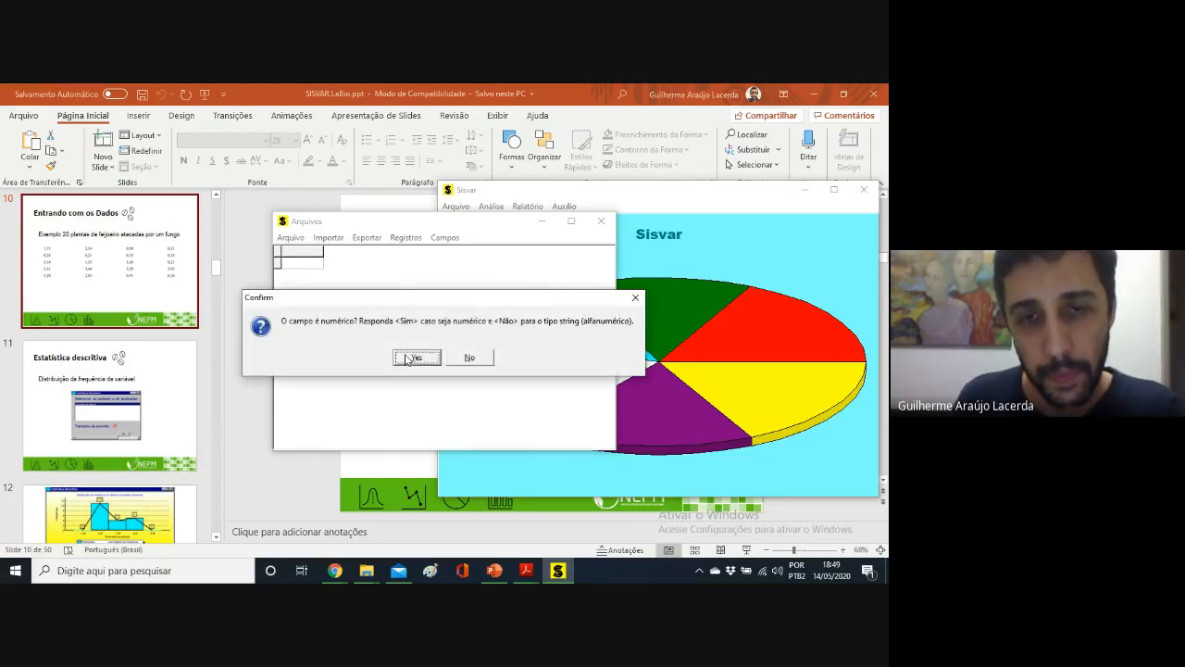
{"action": "left_click", "coordinate": [409, 358]}
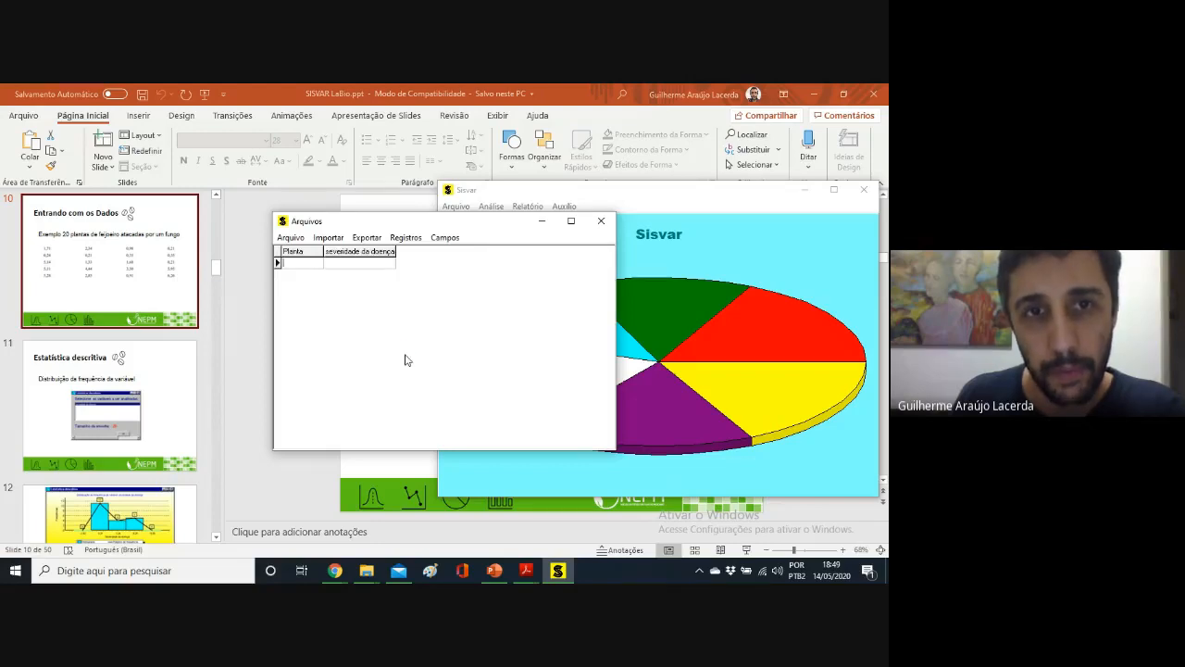
{"action": "left_click", "coordinate": [316, 265]}
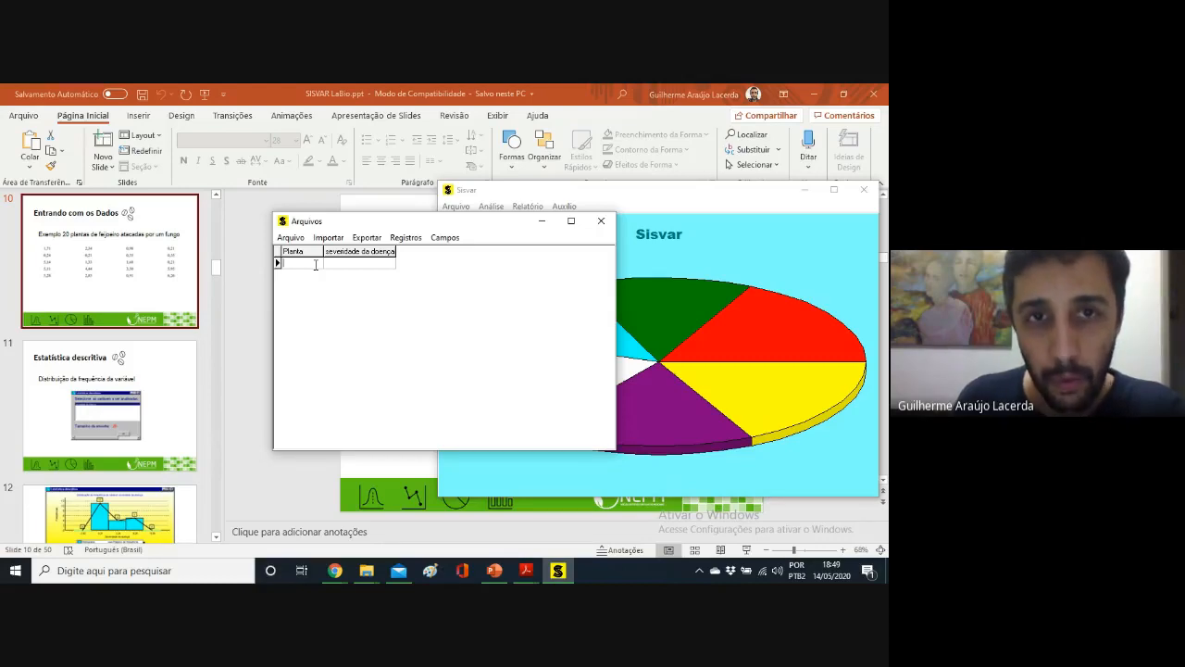
{"action": "left_click", "coordinate": [342, 263]}
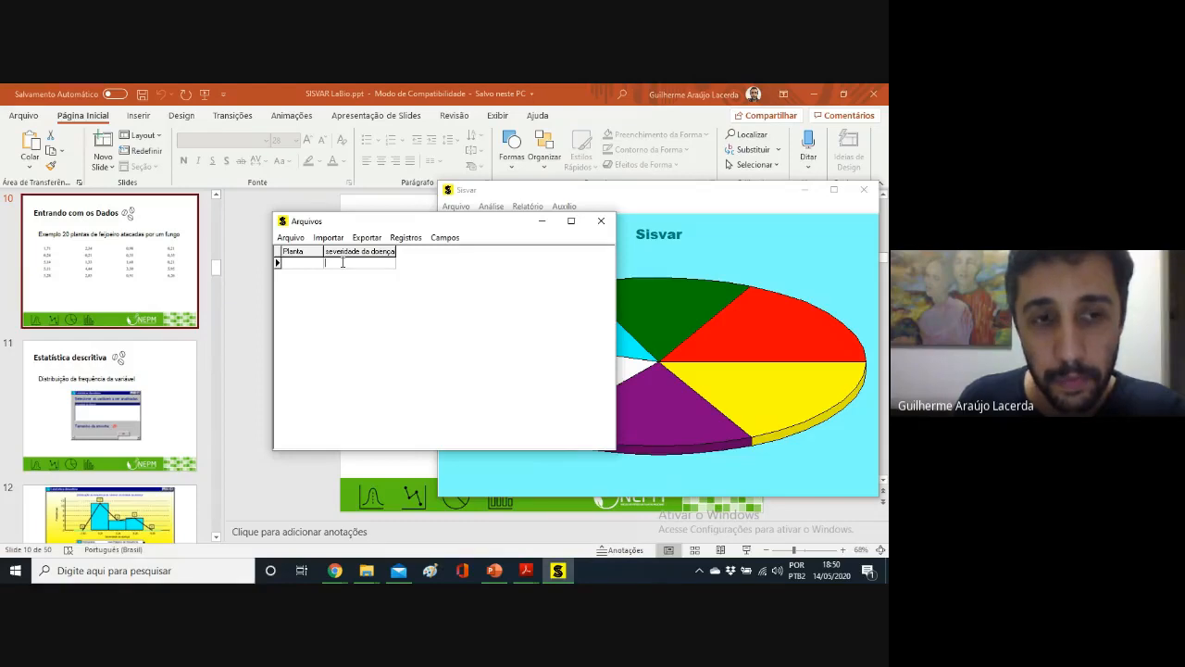
{"action": "left_click", "coordinate": [310, 263]}
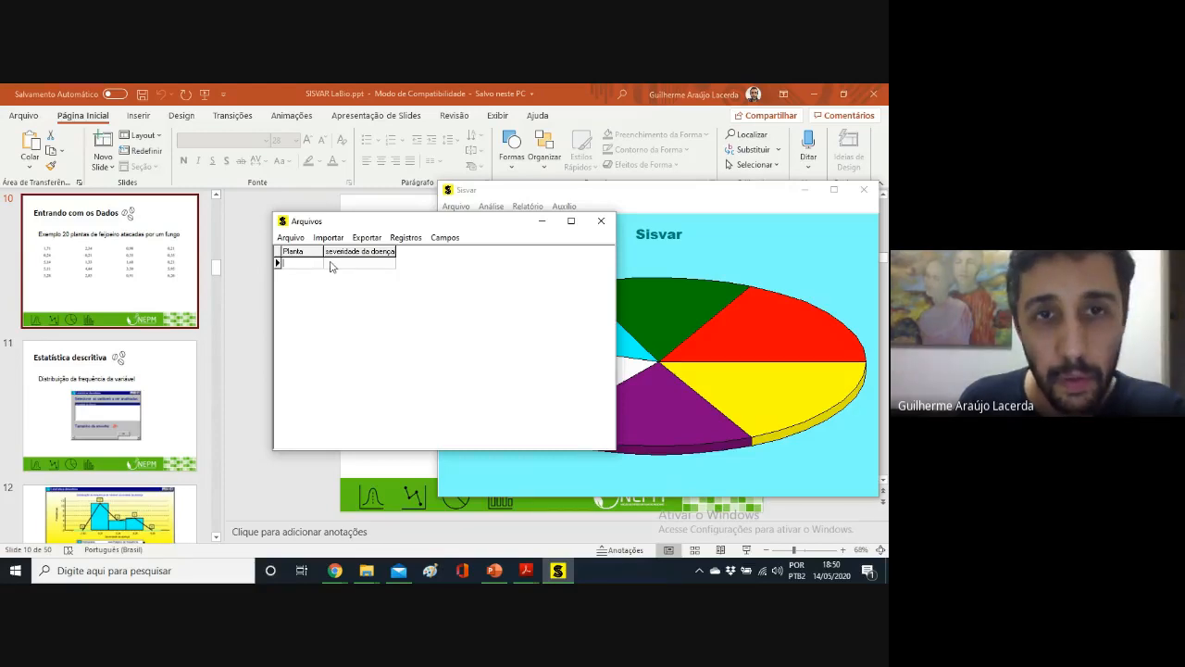
- Switch to Chrome's Meet screen-sharing notification window
{"action": "left_click", "coordinate": [339, 572]}
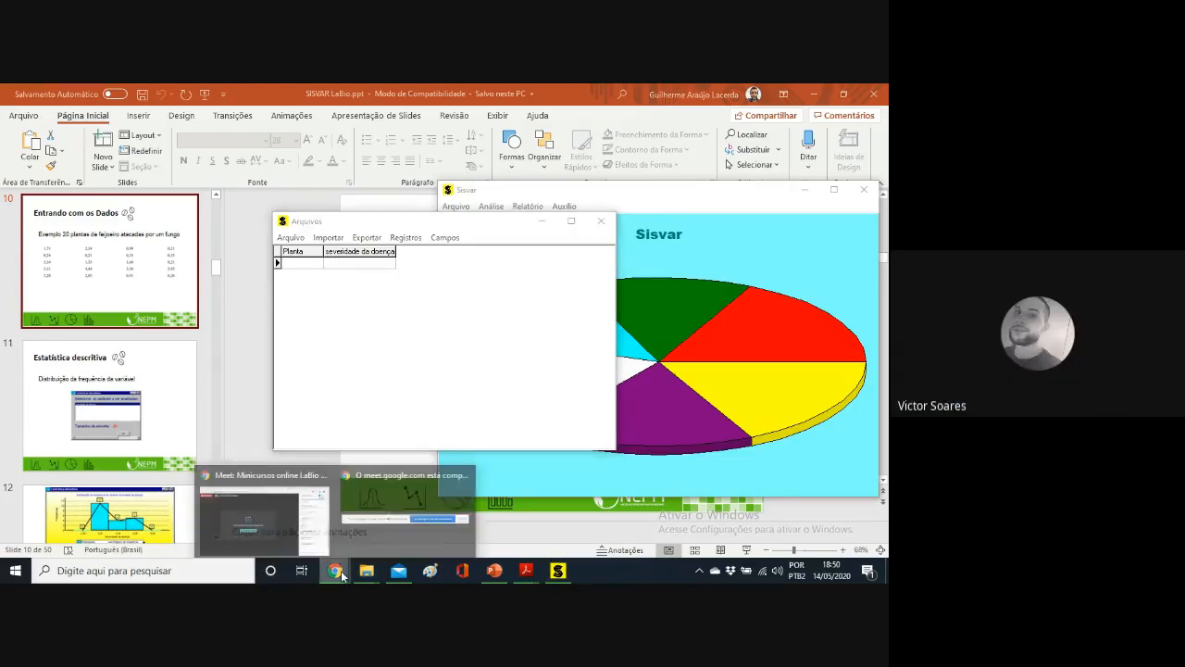
{"action": "mouse_move", "coordinate": [448, 512]}
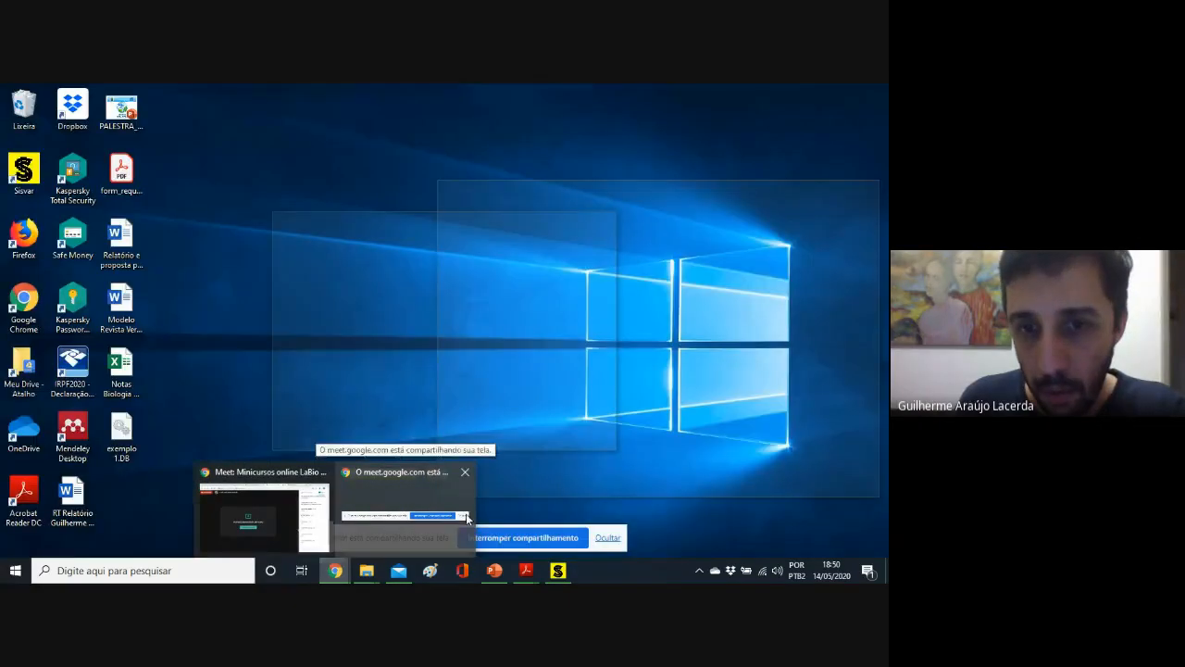
{"action": "left_click", "coordinate": [465, 513]}
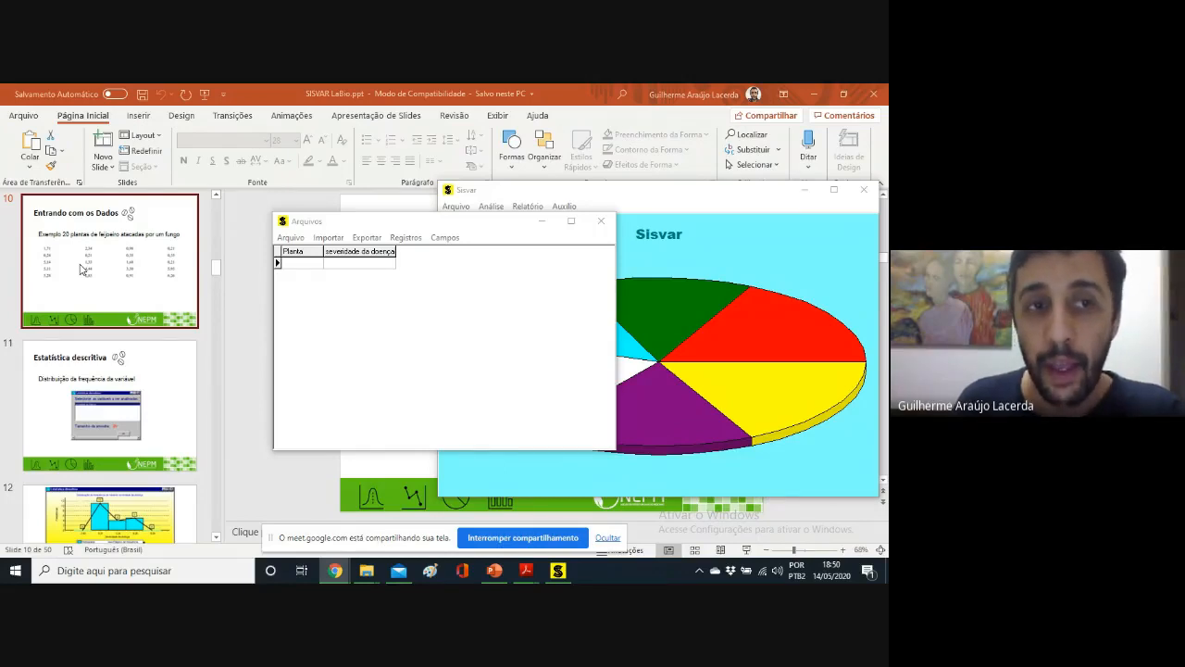
- Reposition the restored Arquivos window over the Sisvar window so the slide's first data column is uncovered
{"action": "left_click", "coordinate": [332, 263]}
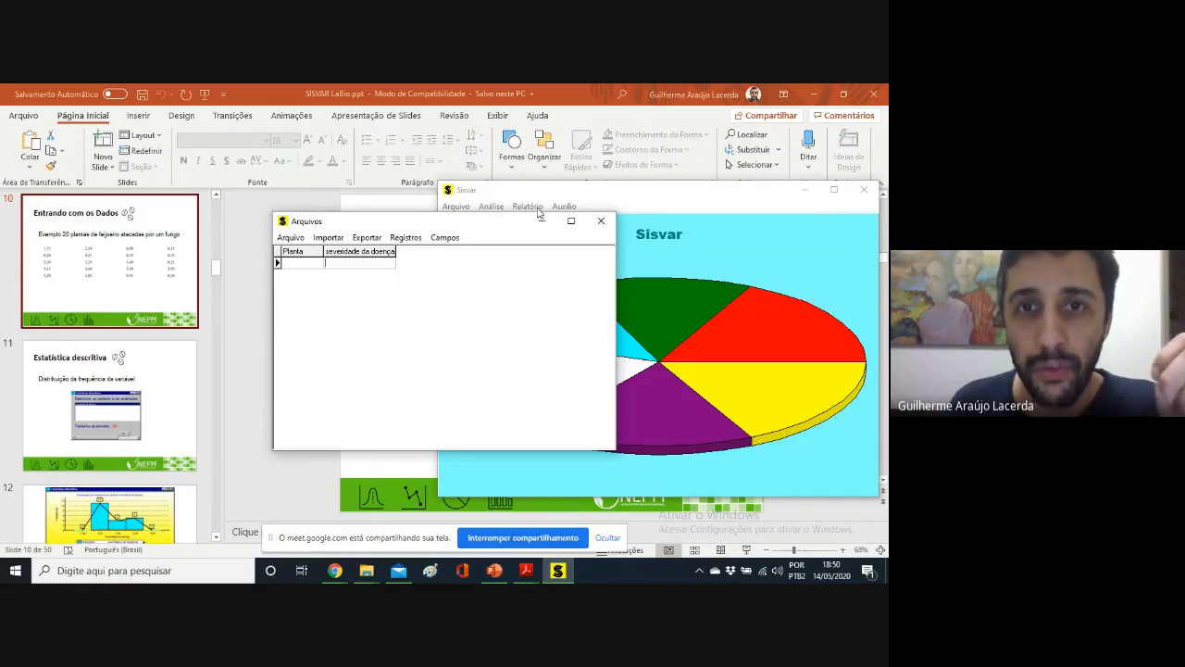
{"action": "double_click", "coordinate": [375, 221]}
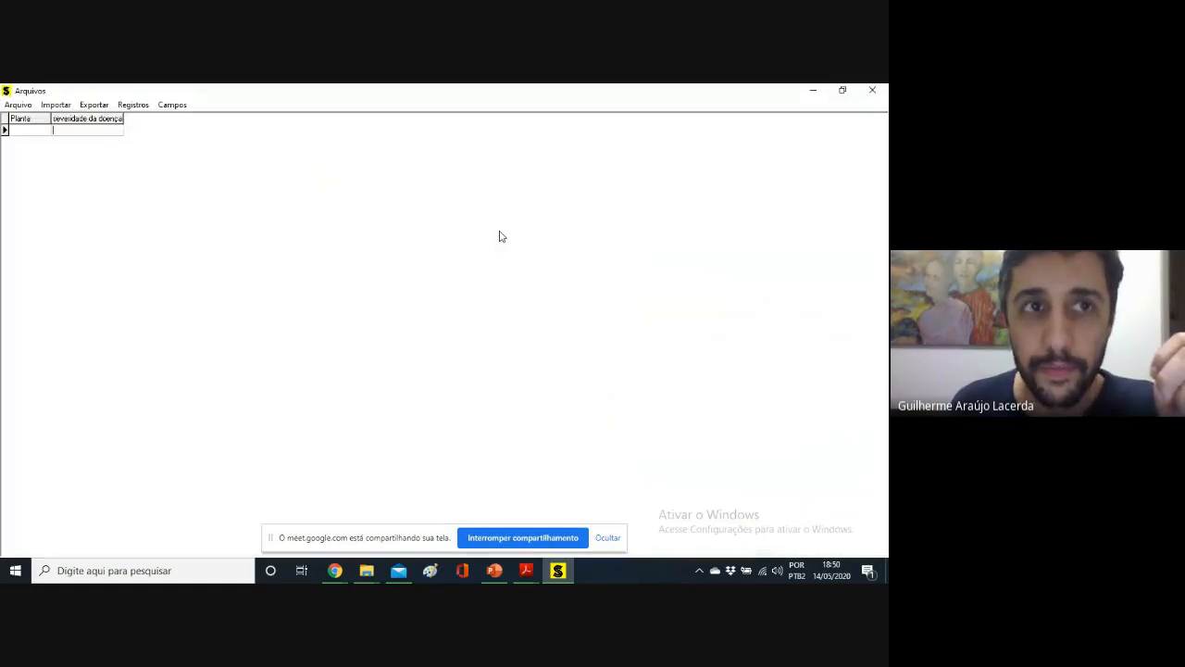
{"action": "left_click", "coordinate": [843, 89]}
{"action": "left_click_drag", "start_coordinate": [530, 215], "coordinate": [633, 248]}
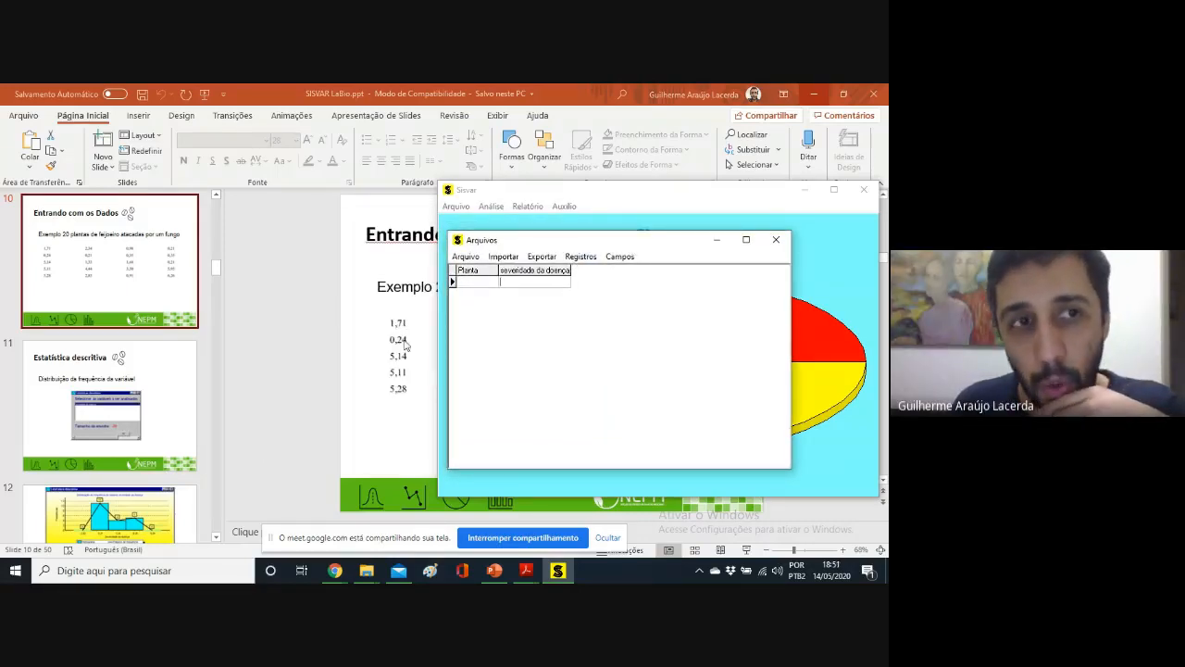
- Enter the first record with Planta 1 and severidade da doença 1,71
{"action": "type", "text": "1"}
{"action": "left_click", "coordinate": [517, 282]}
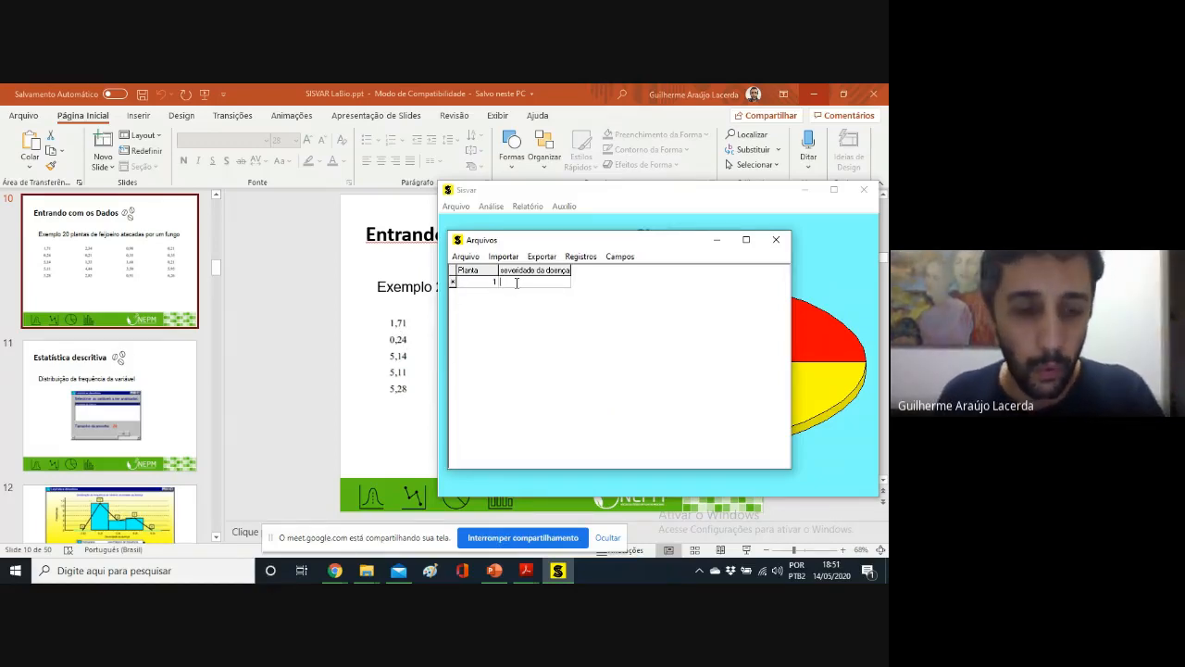
{"action": "type", "text": "1,71"}
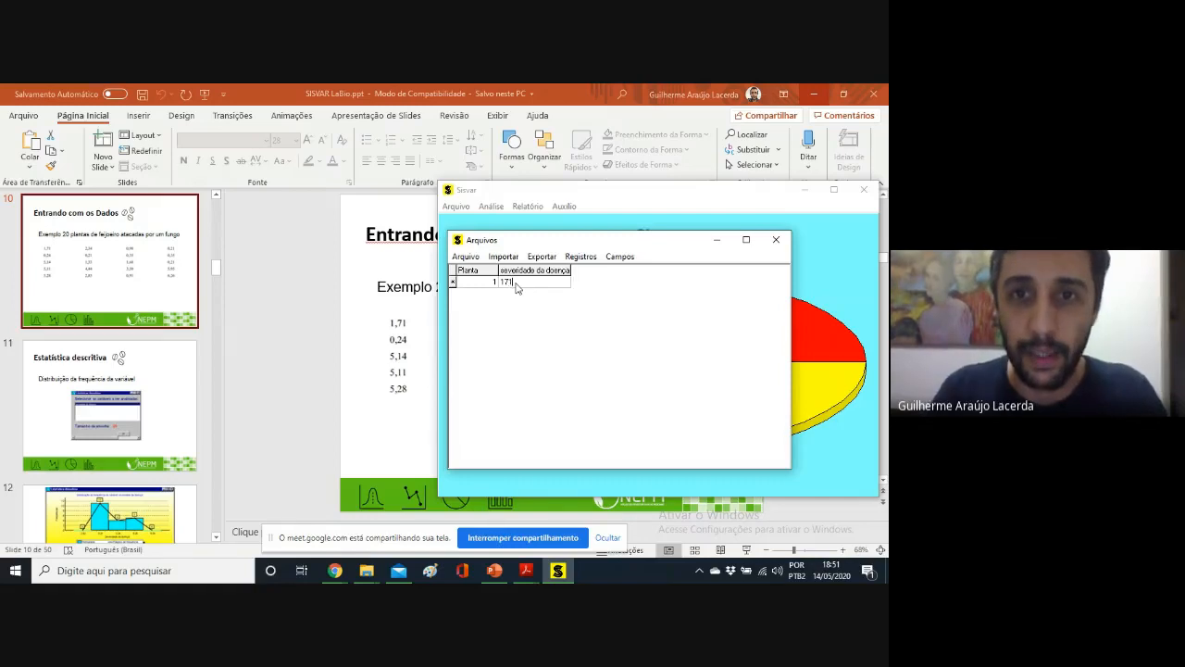
{"action": "key", "text": "BackSpace"}
{"action": "key", "text": "BackSpace"}
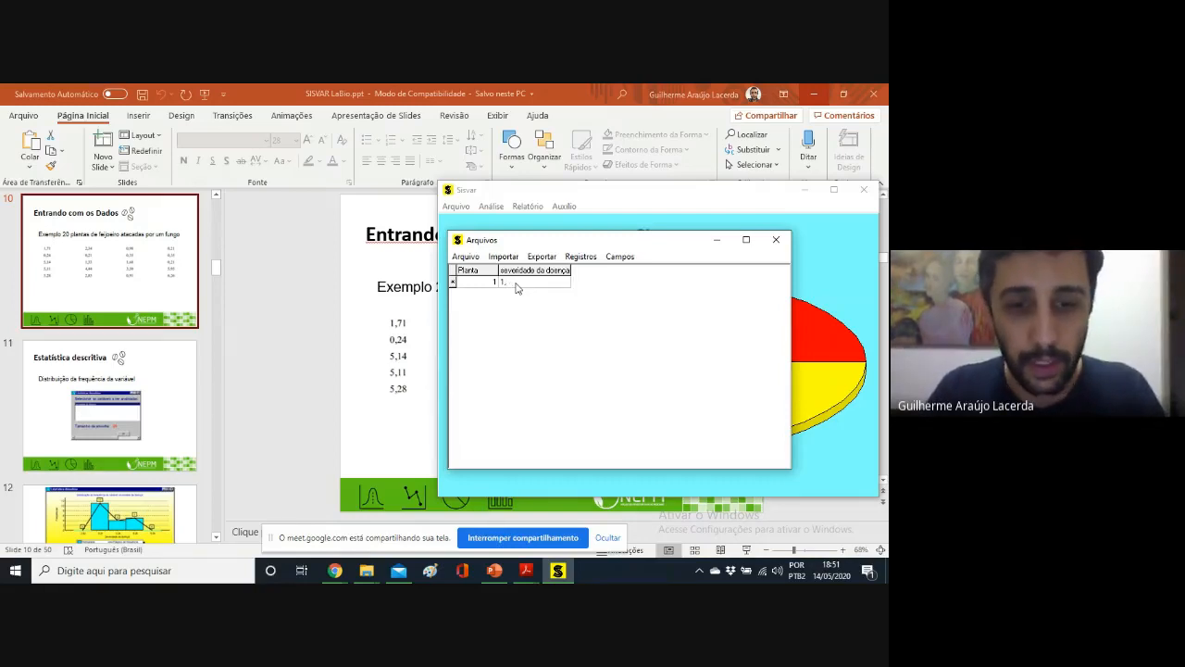
{"action": "type", "text": "71"}
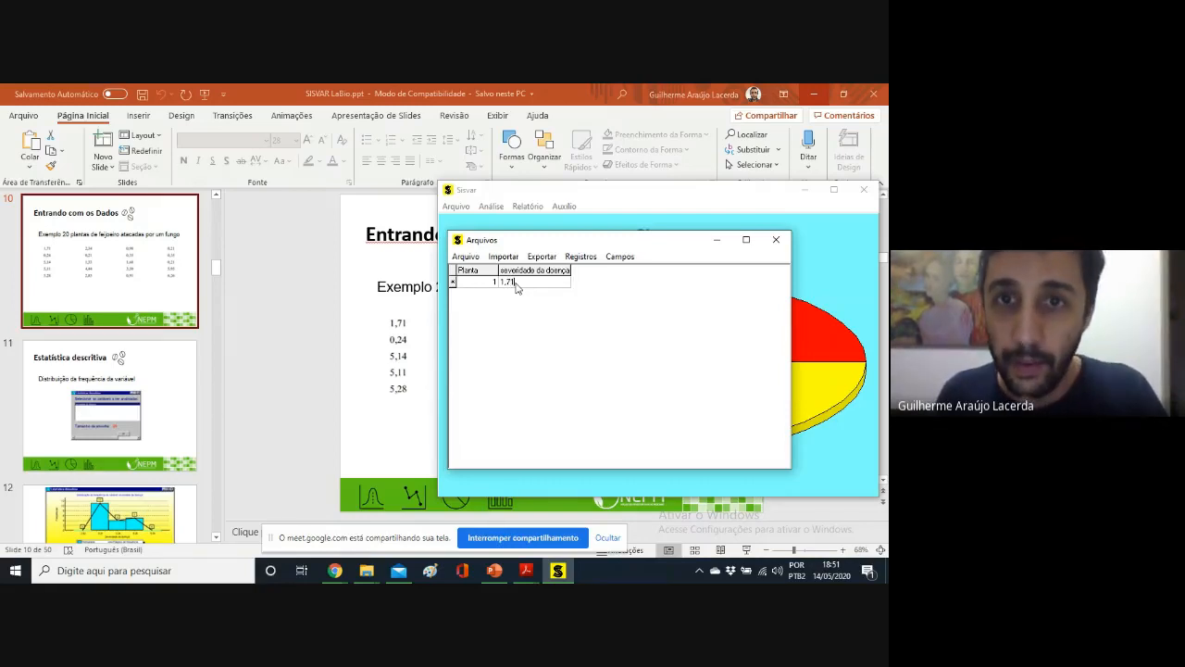
{"action": "key", "text": "Return"}
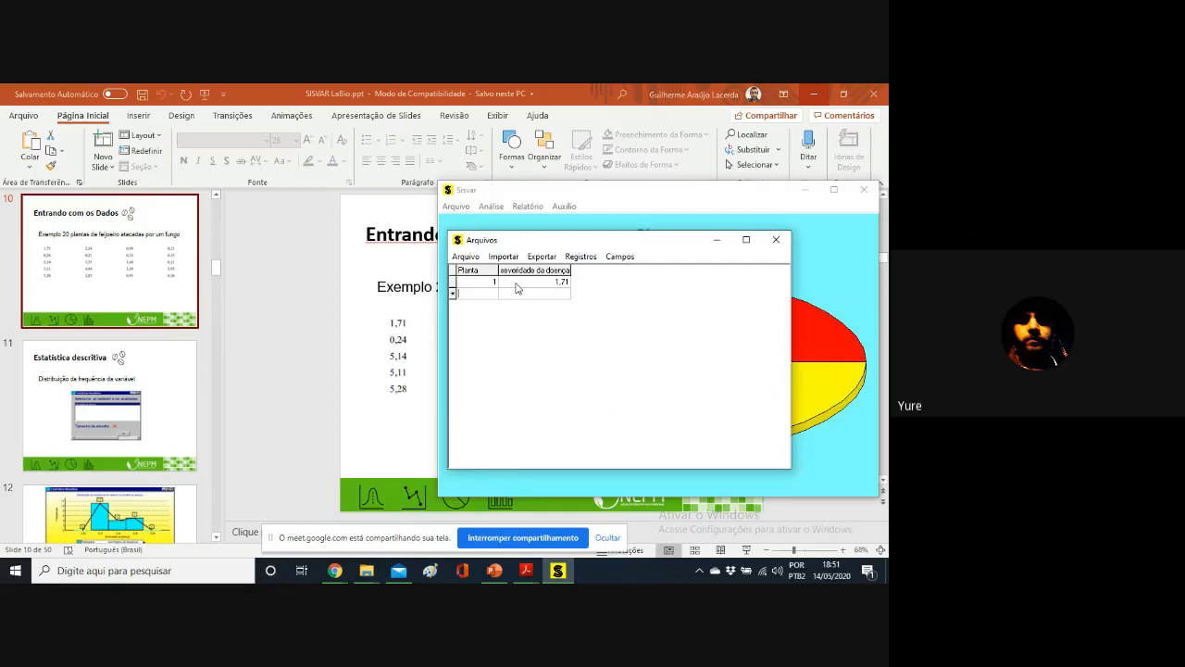
- Add the records for Planta 2 with severity 0,24 and Planta 3 with severity 5,14
{"action": "type", "text": "2"}
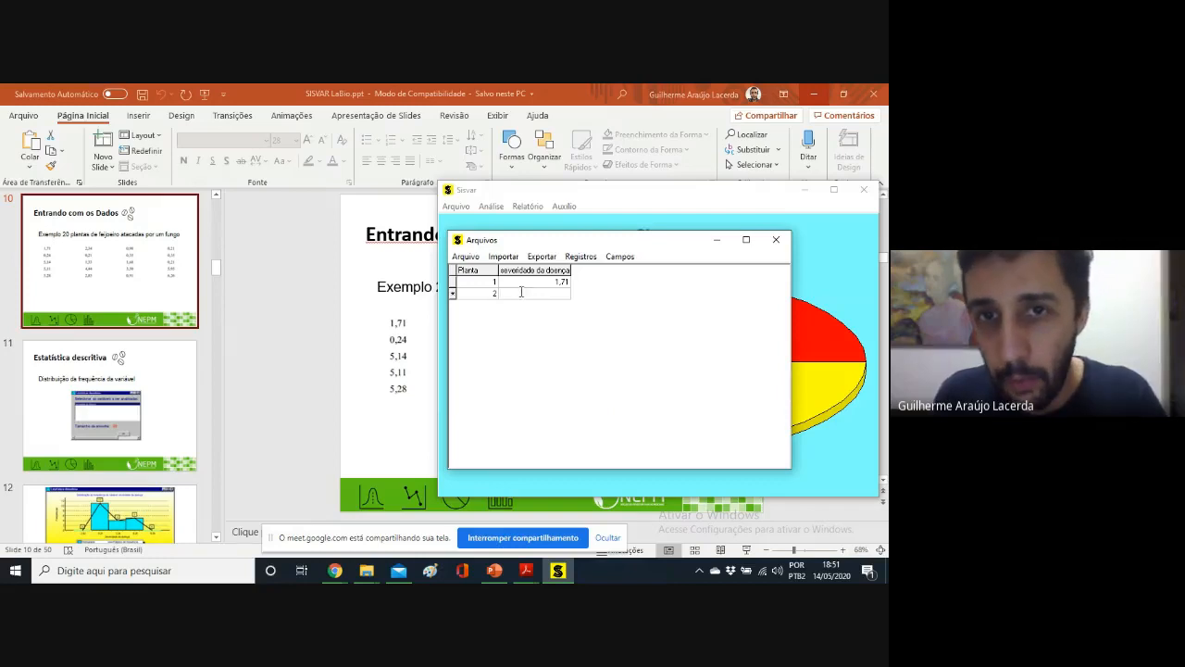
{"action": "left_click", "coordinate": [522, 293]}
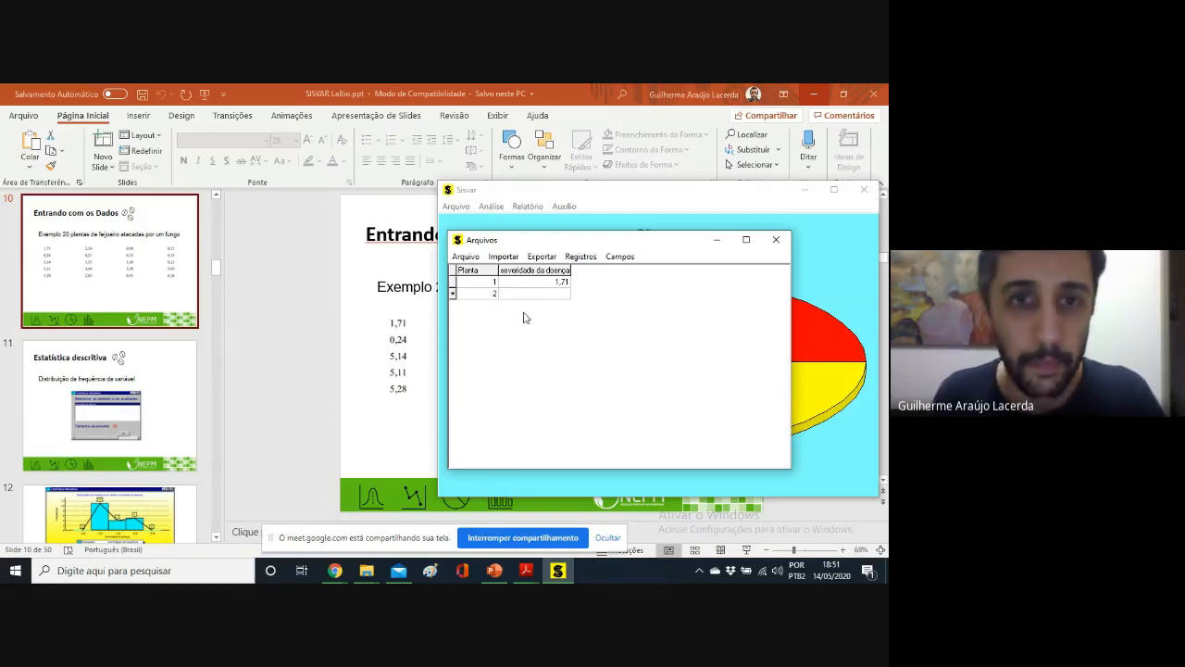
{"action": "type", "text": "0"}
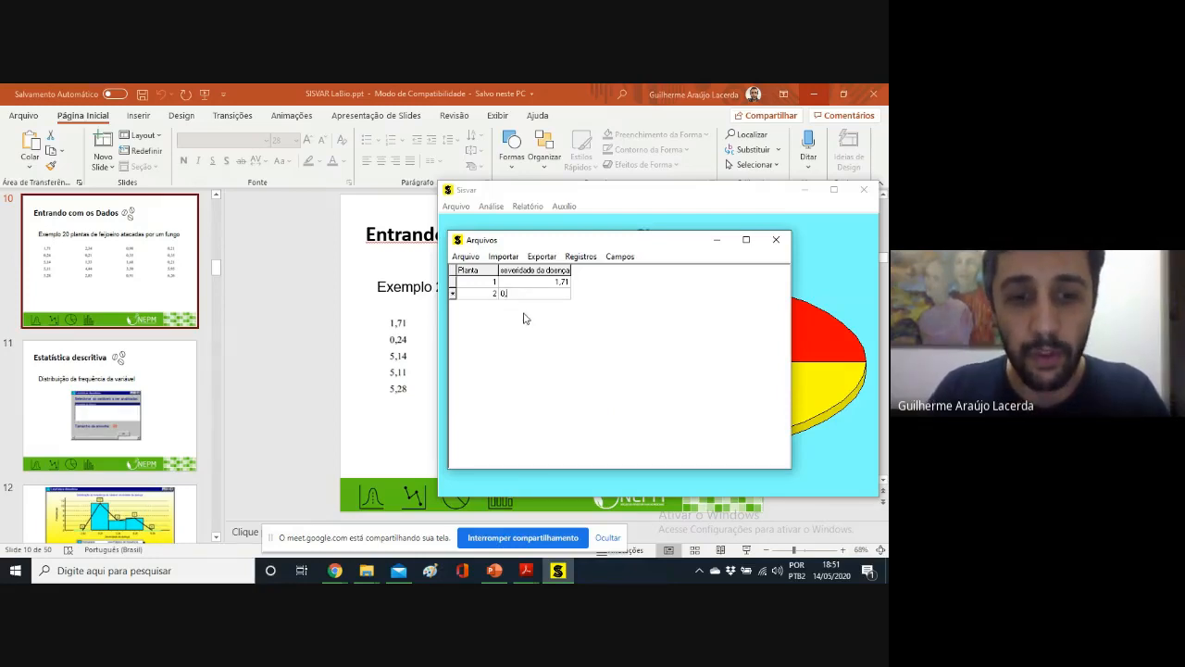
{"action": "type", "text": ",24"}
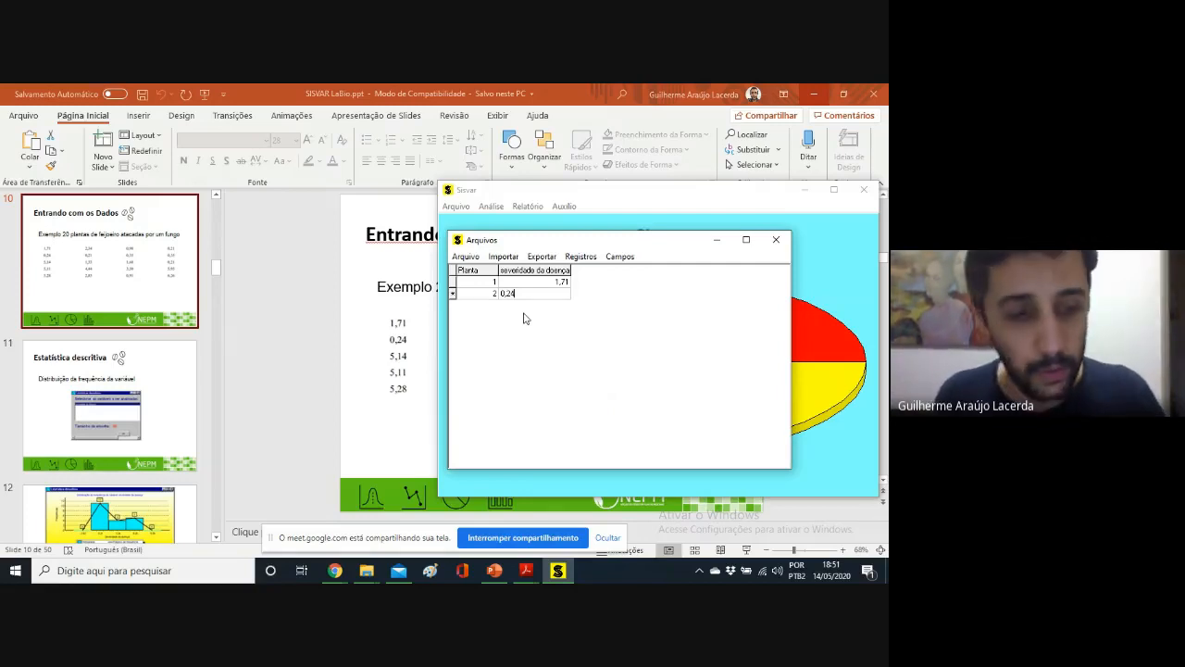
{"action": "key", "text": "Return"}
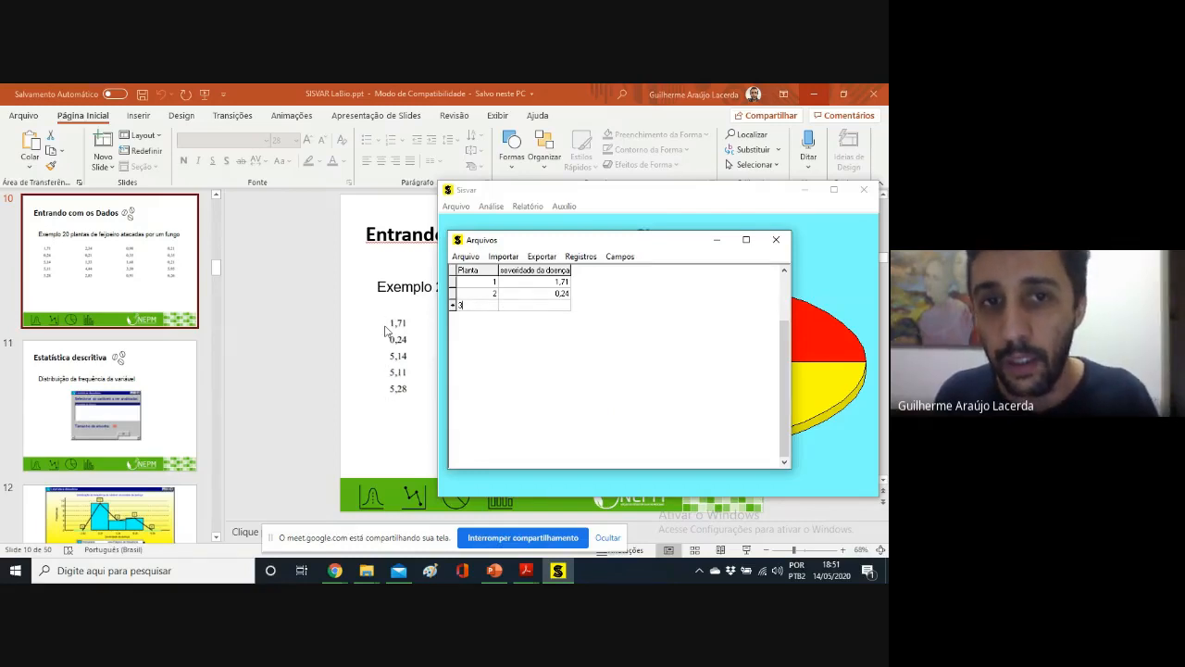
{"action": "left_click", "coordinate": [526, 306]}
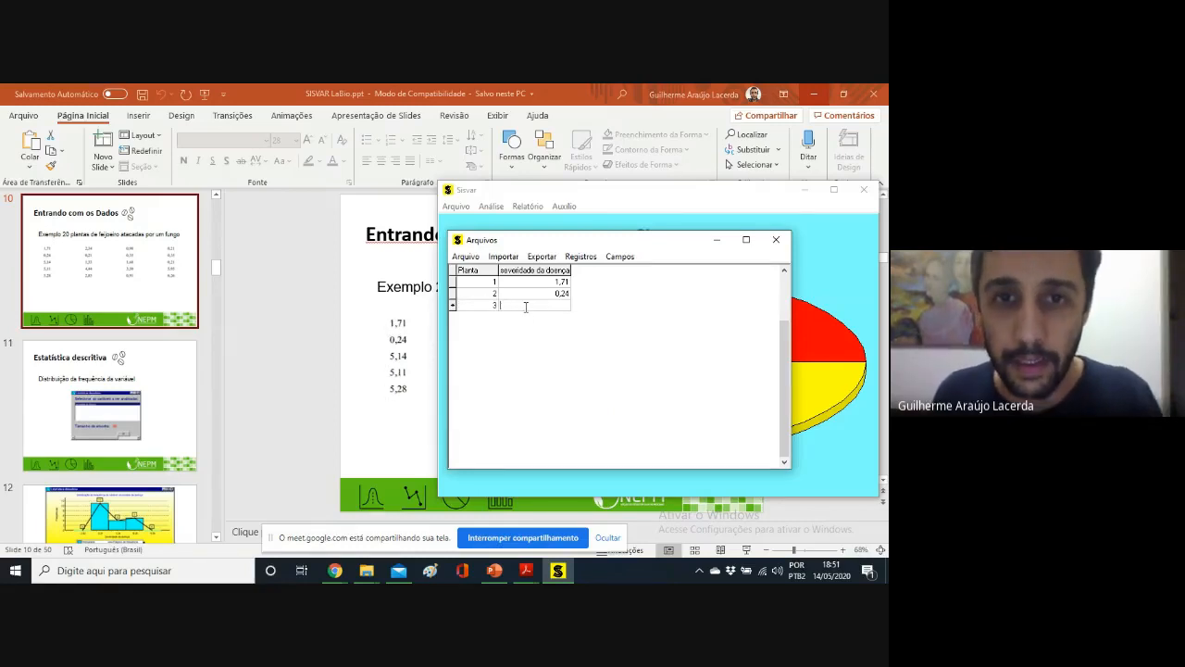
{"action": "type", "text": "5,14"}
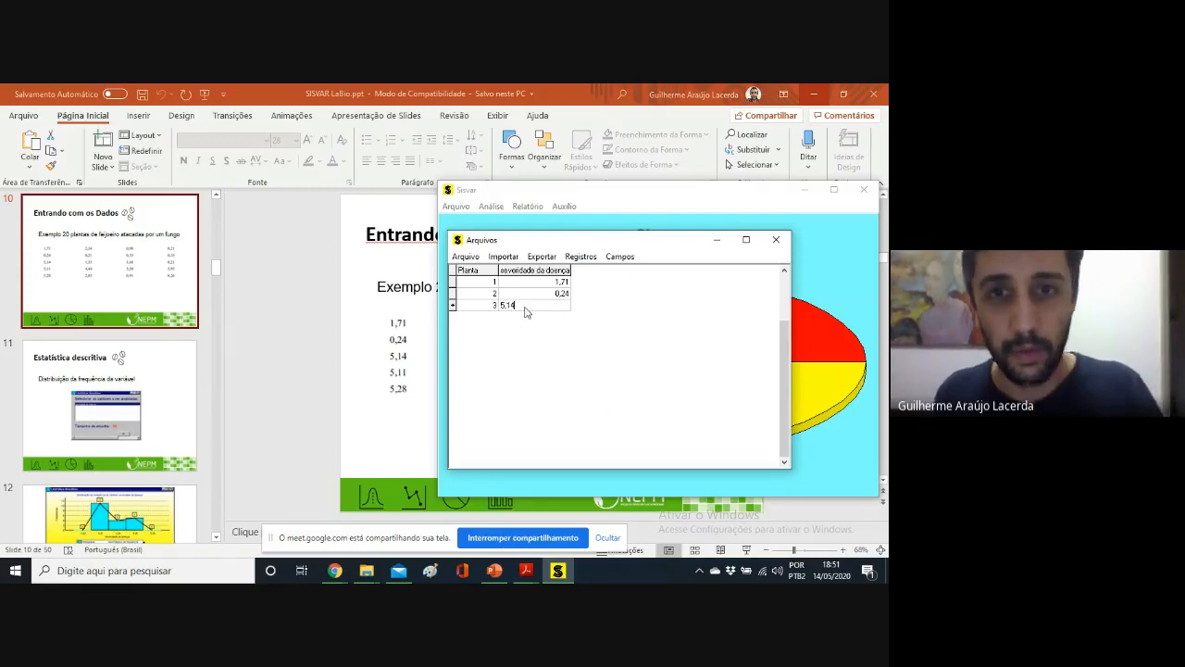
{"action": "key", "text": "Return"}
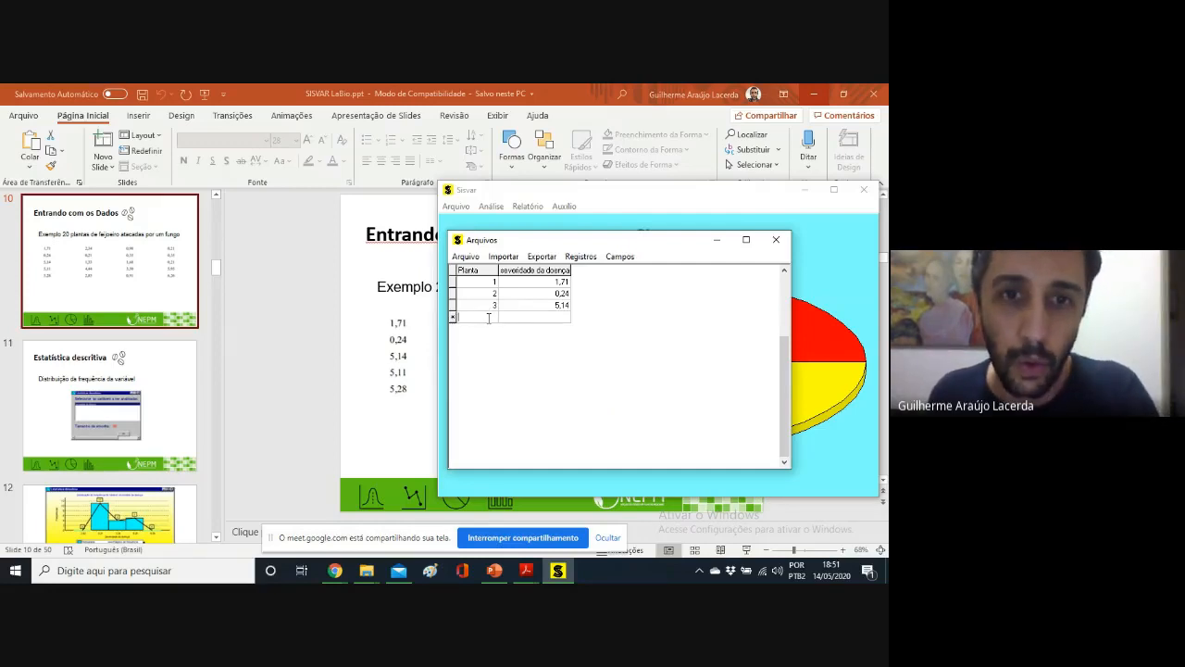
- Add two more records: Planta 4 with severity 5,11 and Planta 6 with severity 5,28
{"action": "type", "text": "4"}
{"action": "left_click", "coordinate": [512, 315]}
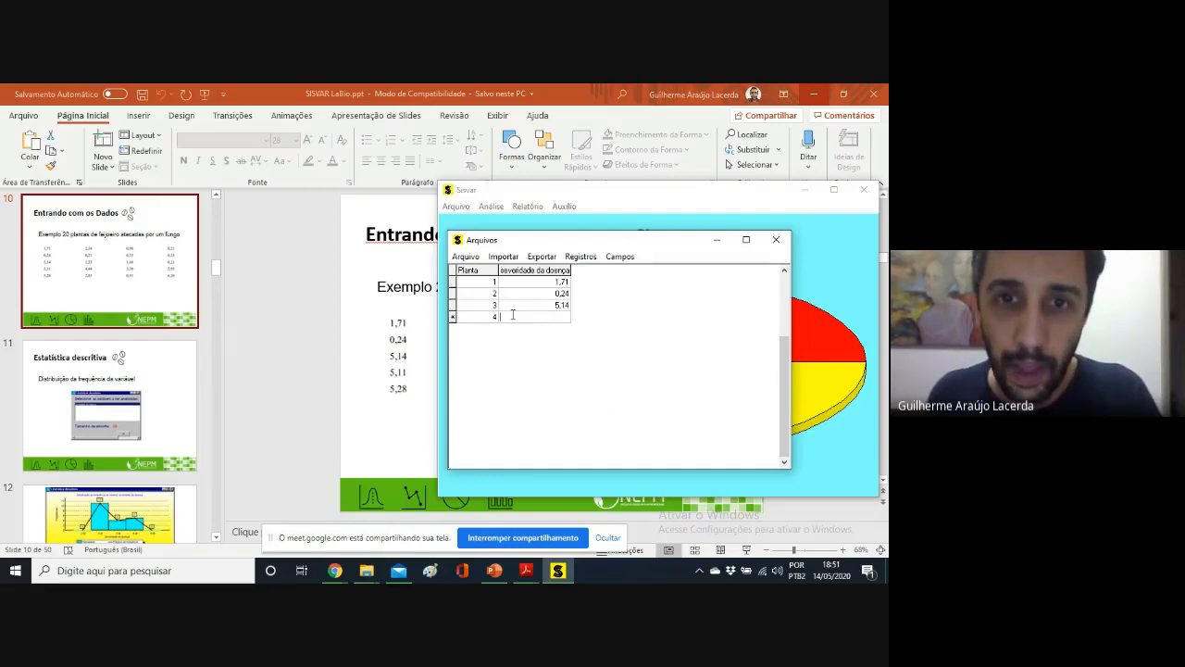
{"action": "type", "text": "5,1"}
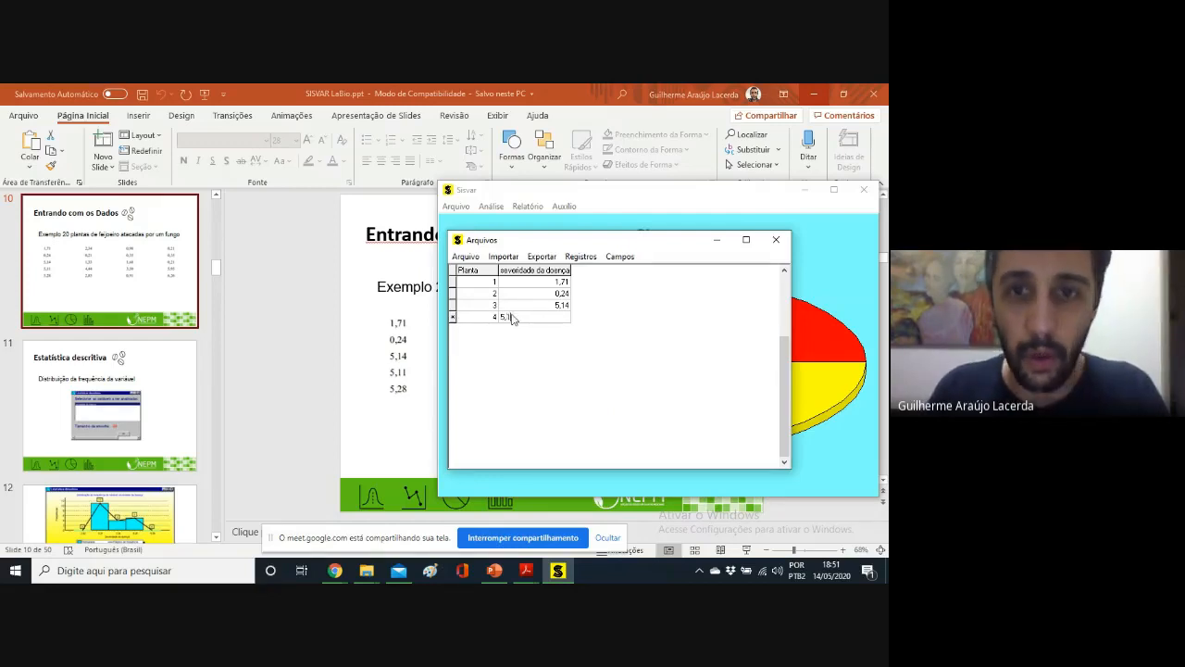
{"action": "type", "text": "1"}
{"action": "key", "text": "Return"}
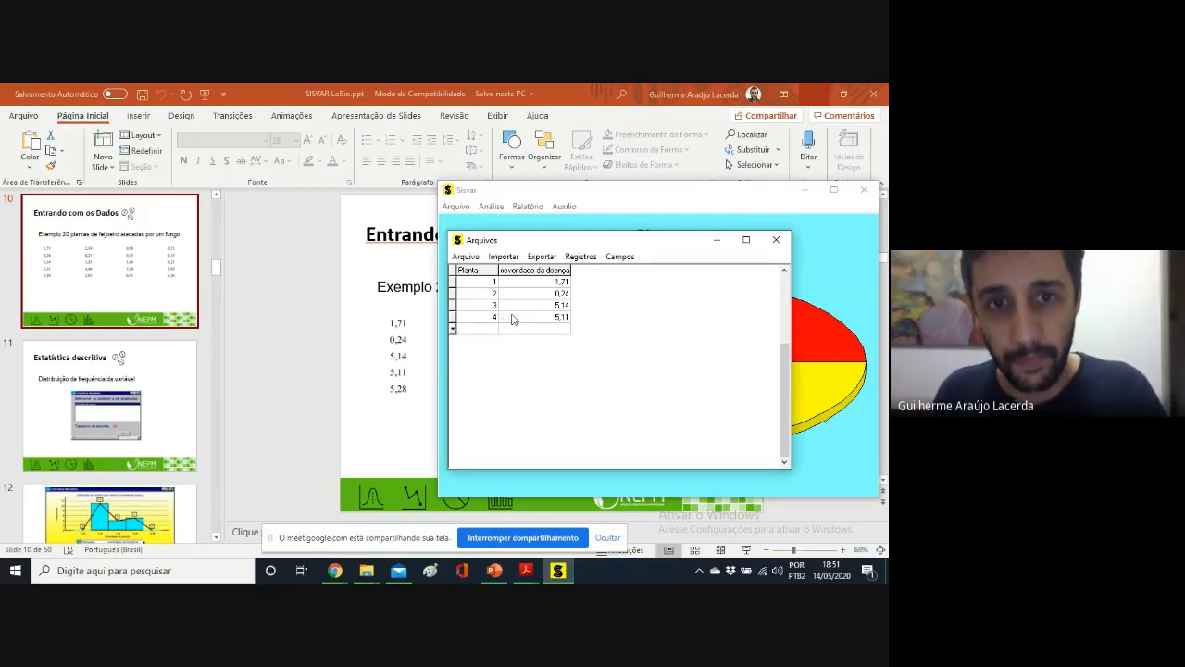
{"action": "type", "text": "5"}
{"action": "key", "text": "Return"}
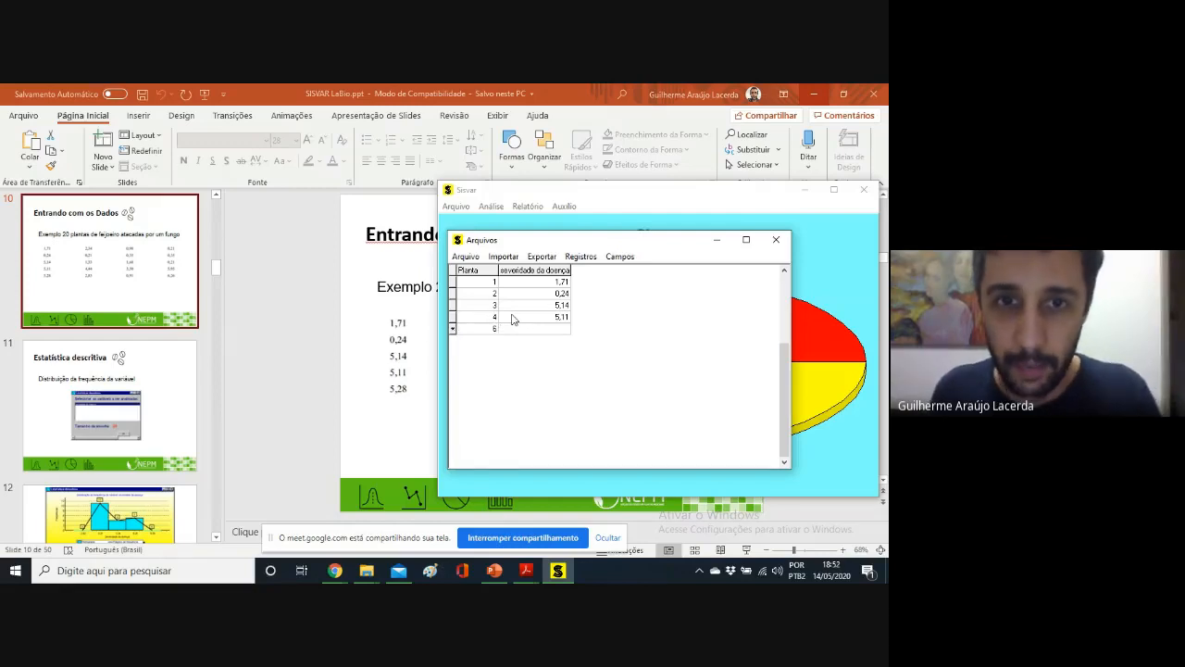
{"action": "type", "text": "5,28"}
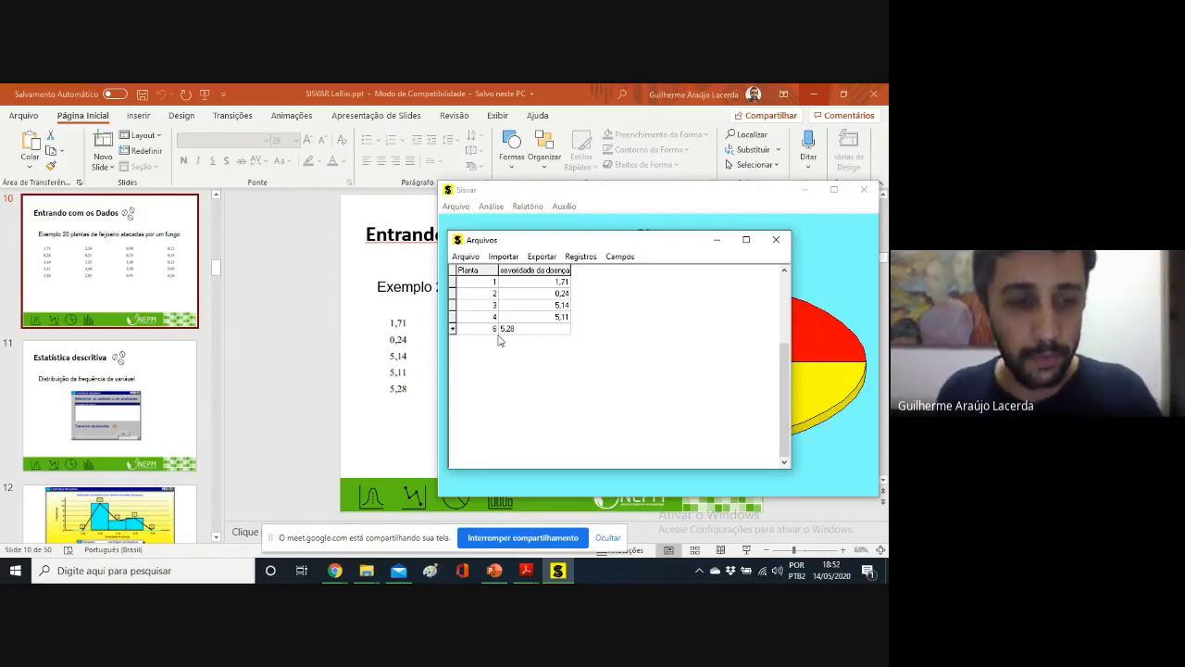
{"action": "key", "text": "Return"}
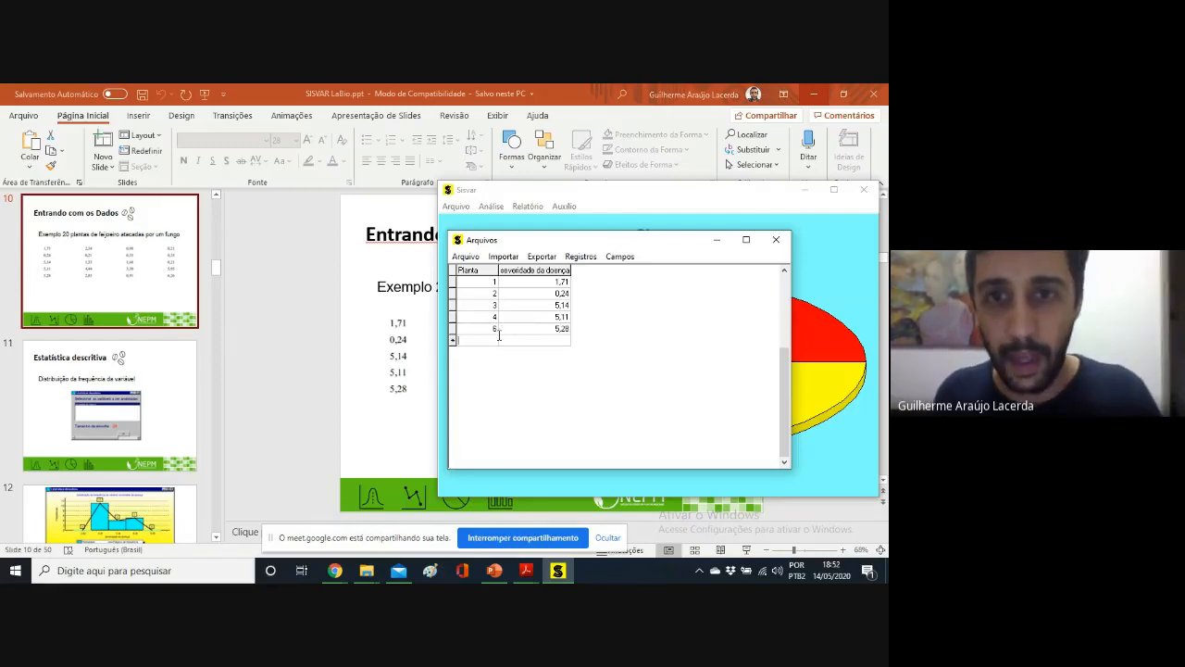
- Correct the Planta number of the 5,28 record to 5 and start a new record below it
{"action": "double_click", "coordinate": [623, 245]}
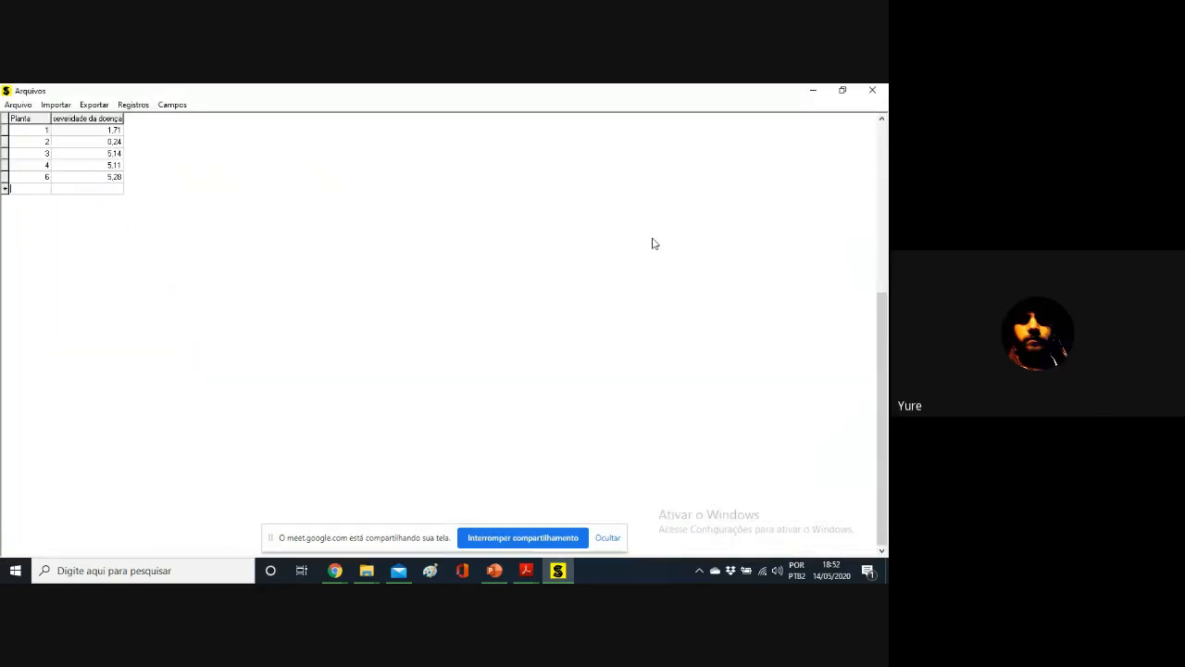
{"action": "left_click", "coordinate": [842, 93]}
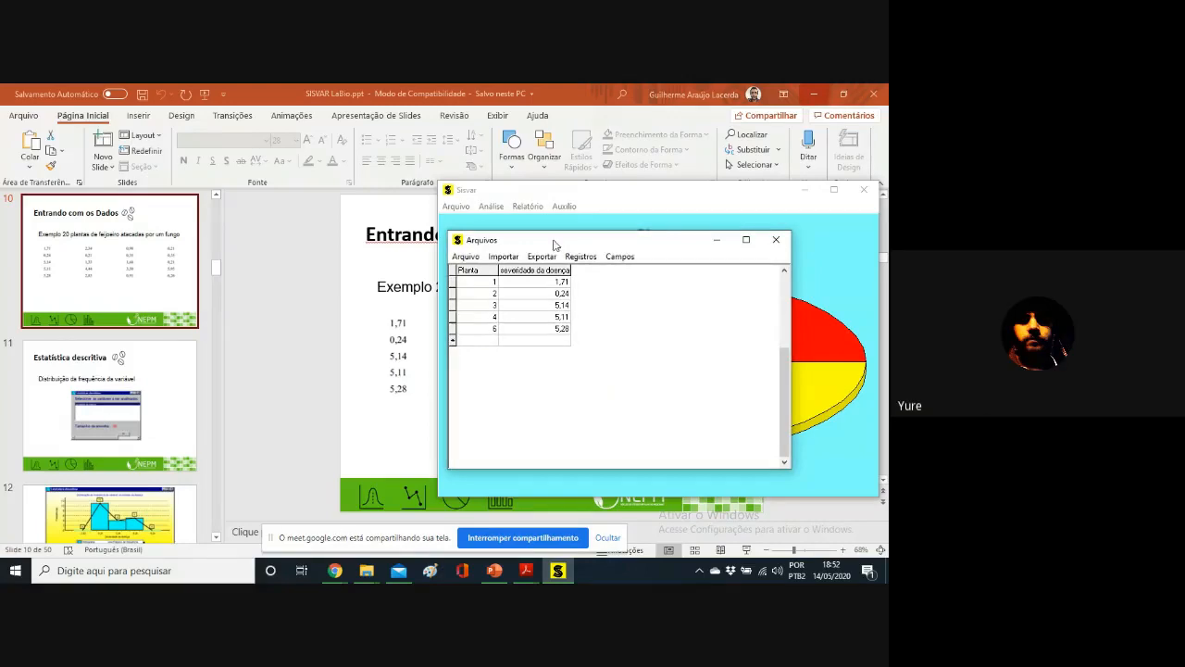
{"action": "left_click", "coordinate": [493, 329]}
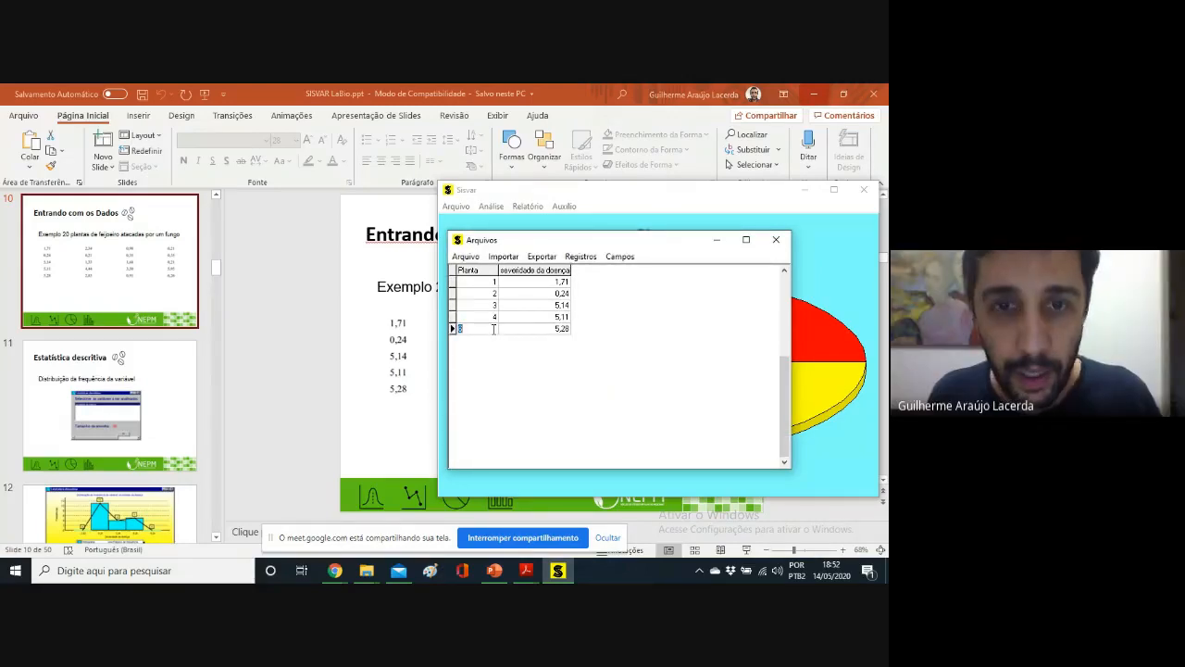
{"action": "type", "text": "5"}
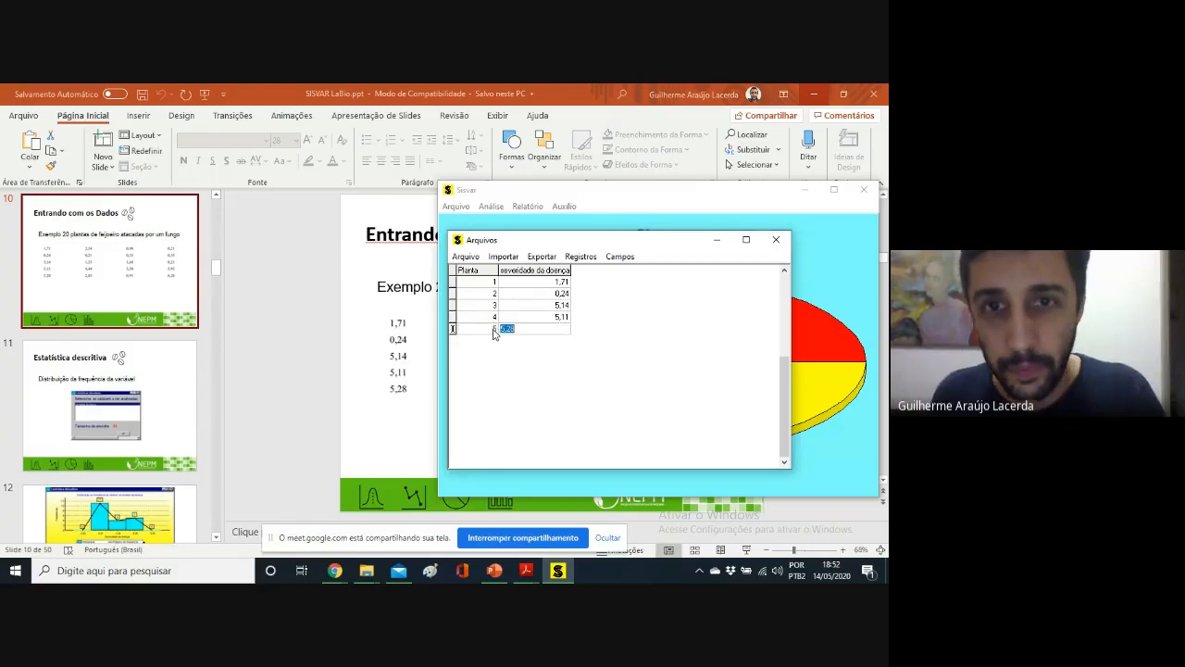
{"action": "key", "text": "Down"}
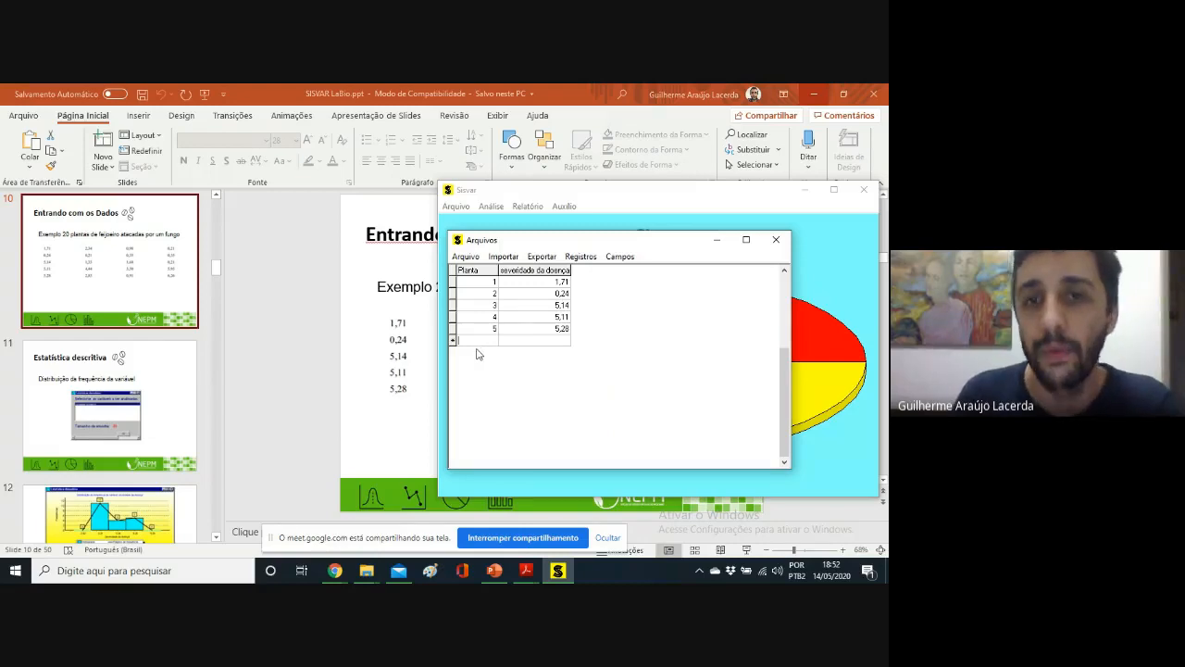
- Add the records for Planta 6 with severity 2,34 and Planta 7 with severity 0,21
{"action": "left_click", "coordinate": [544, 343]}
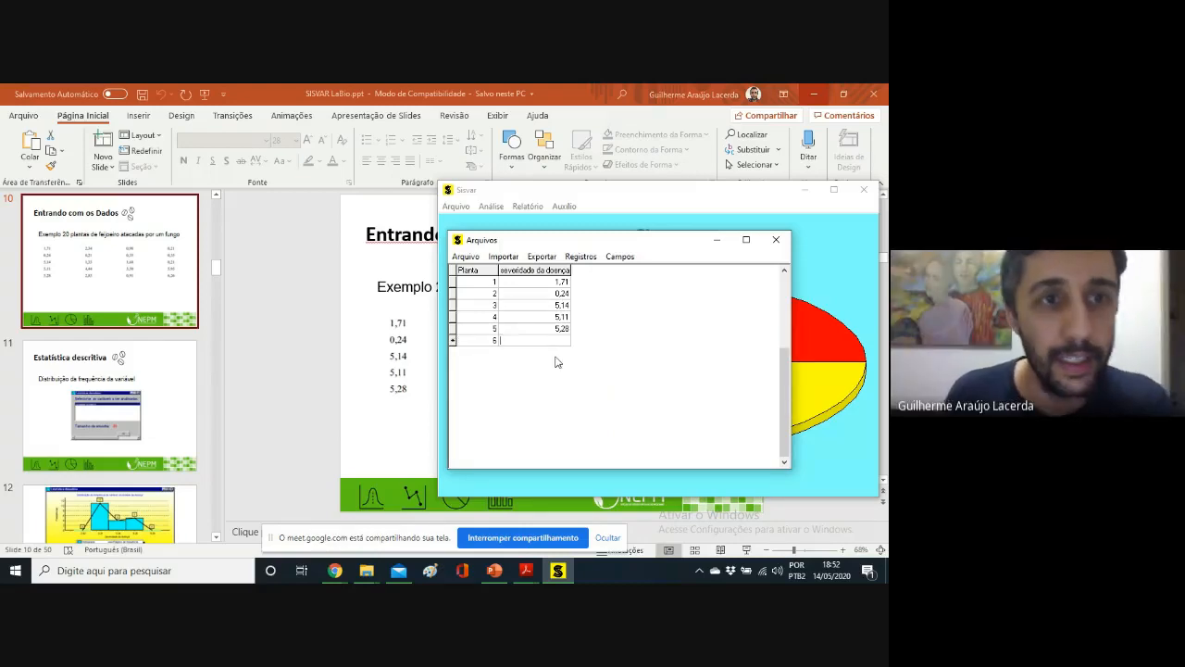
{"action": "type", "text": "2,34"}
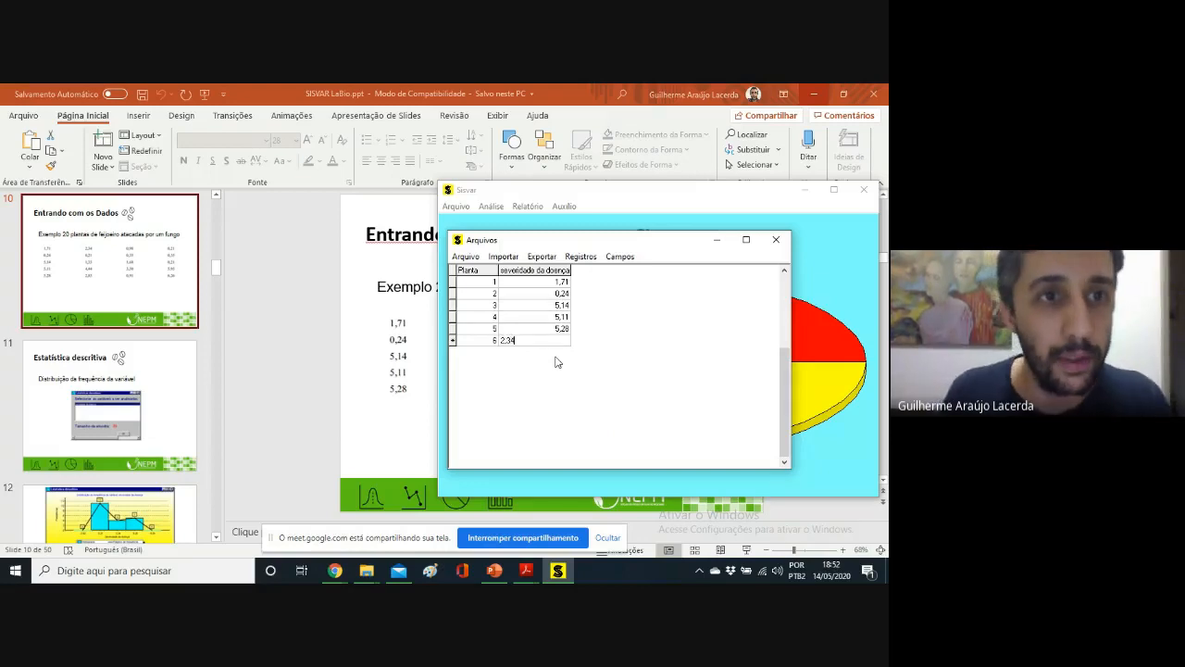
{"action": "key", "text": "Down"}
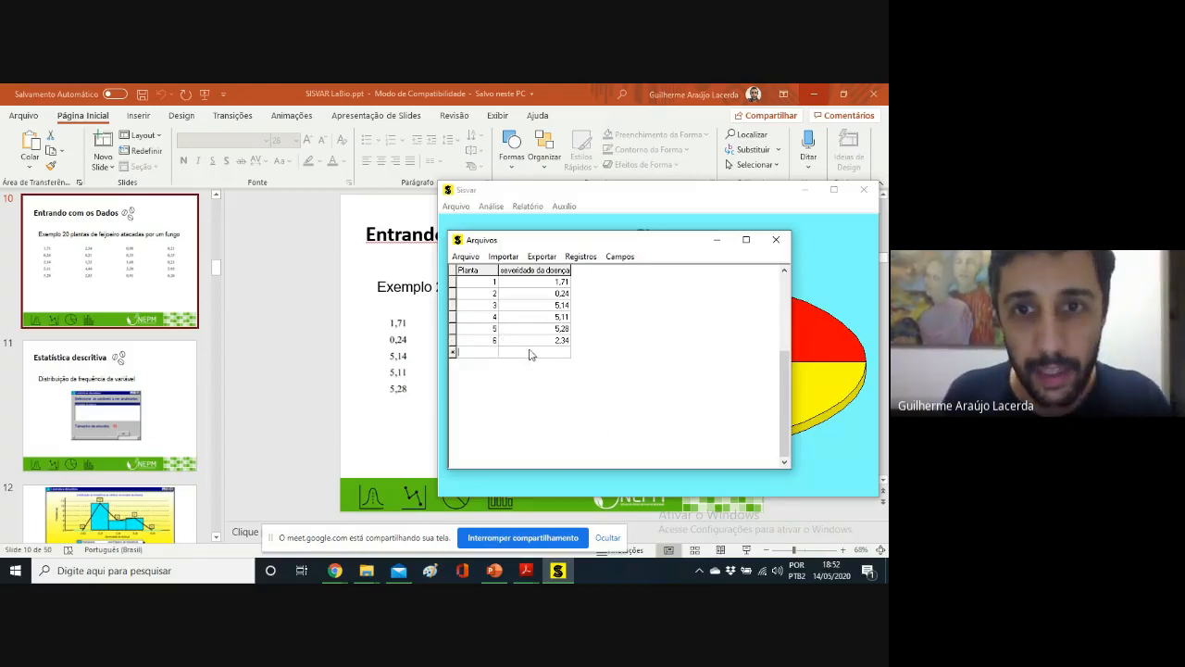
{"action": "type", "text": "7"}
{"action": "left_click", "coordinate": [520, 352]}
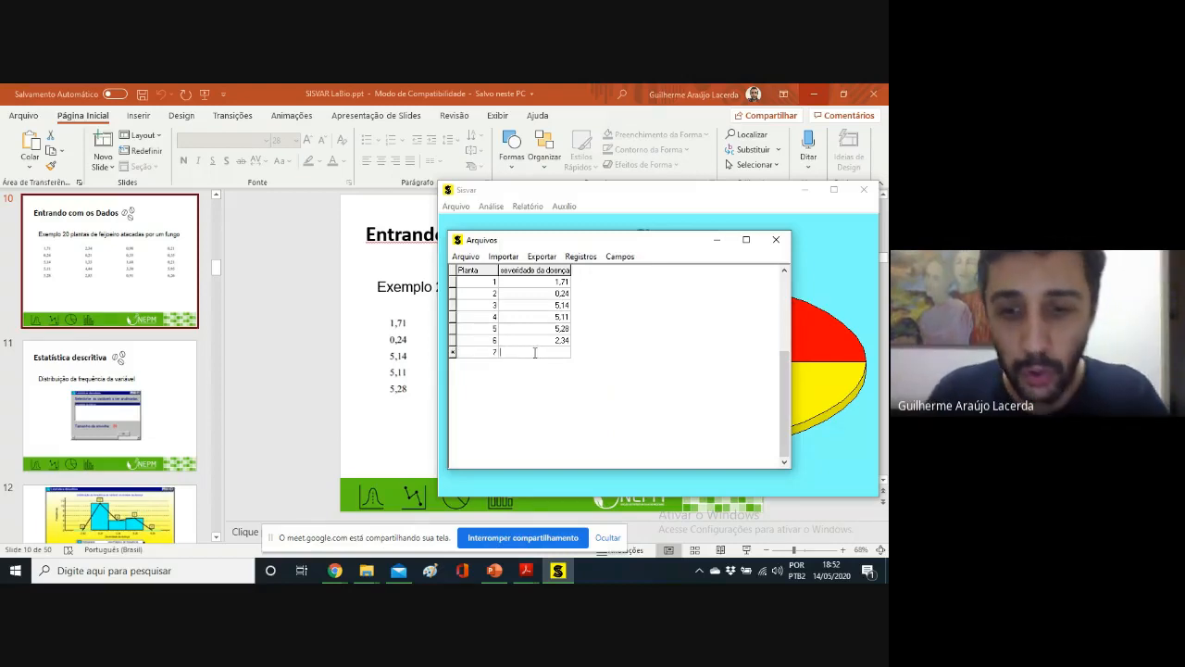
{"action": "type", "text": "0,21"}
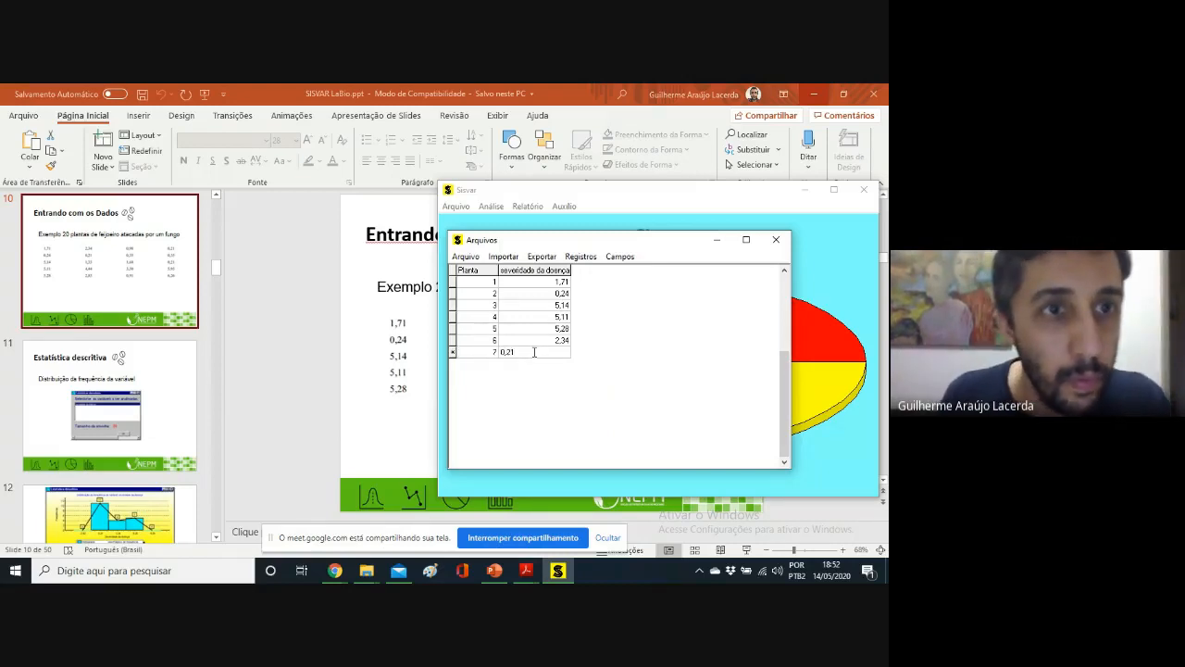
{"action": "key", "text": "Return"}
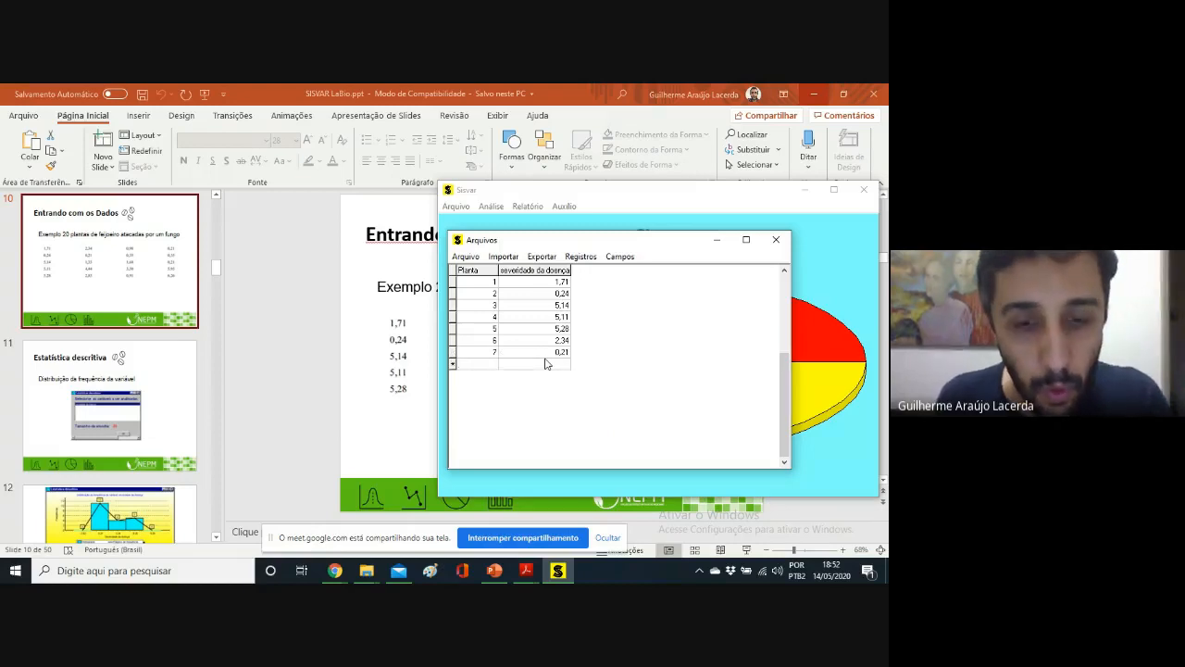
- Add the records for Planta 8 with severity 1,33 and Planta 9 with severity 4,44
{"action": "type", "text": "8"}
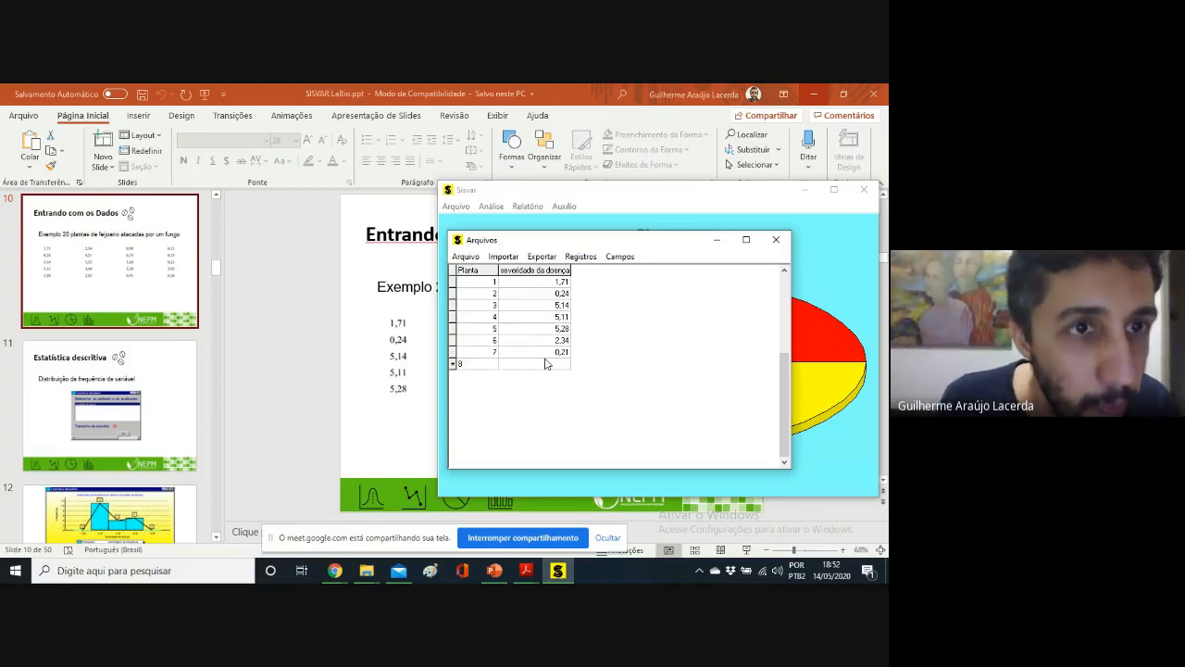
{"action": "key", "text": "Tab"}
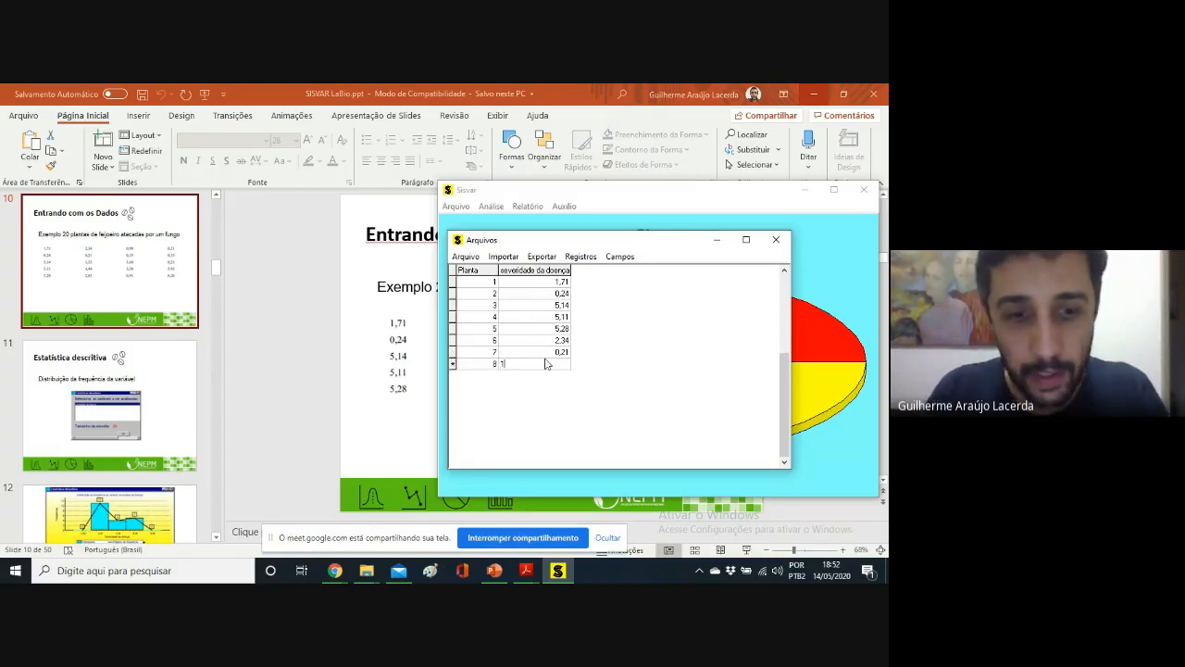
{"action": "type", "text": "1,33"}
{"action": "key", "text": "Return"}
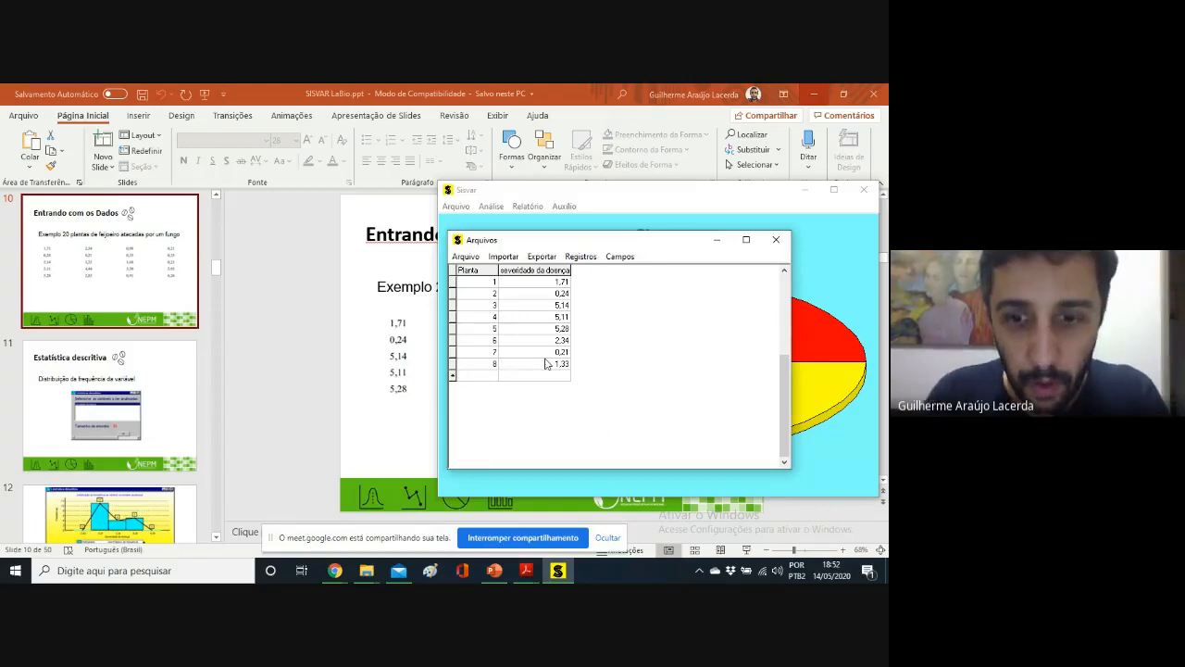
{"action": "type", "text": "9"}
{"action": "key", "text": "Tab"}
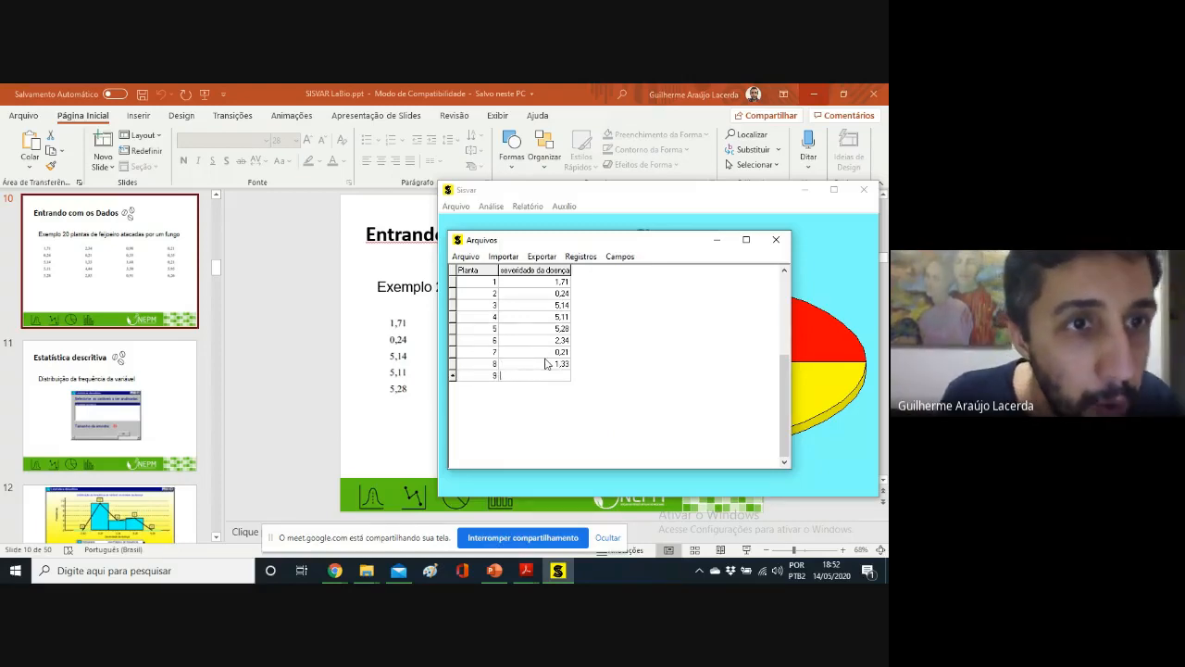
{"action": "type", "text": "4,44"}
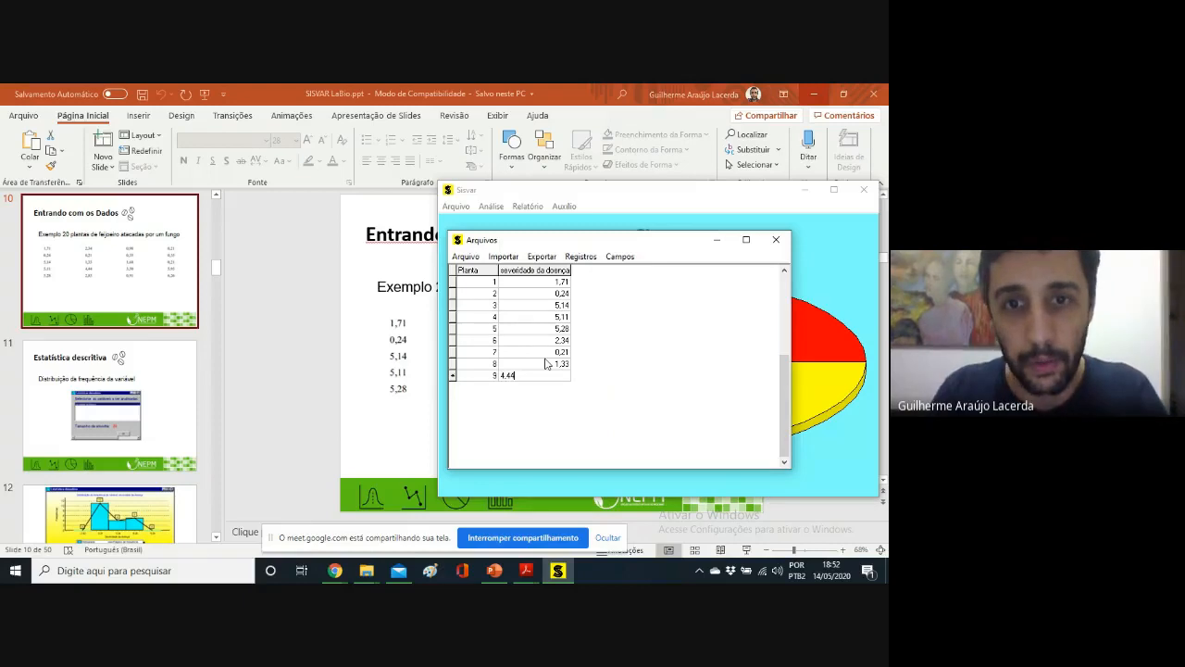
{"action": "key", "text": "Return"}
- Add the records for Planta 10 with severity 2,83 and Planta 11 with severity 0,98
{"action": "type", "text": "10"}
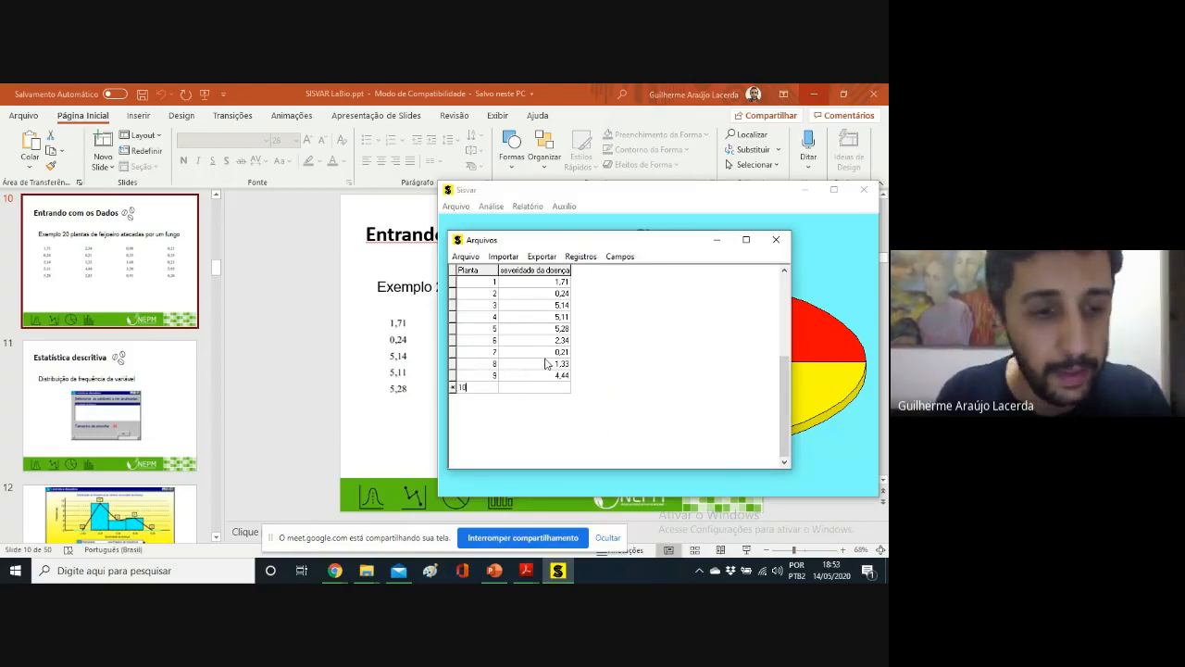
{"action": "key", "text": "Tab"}
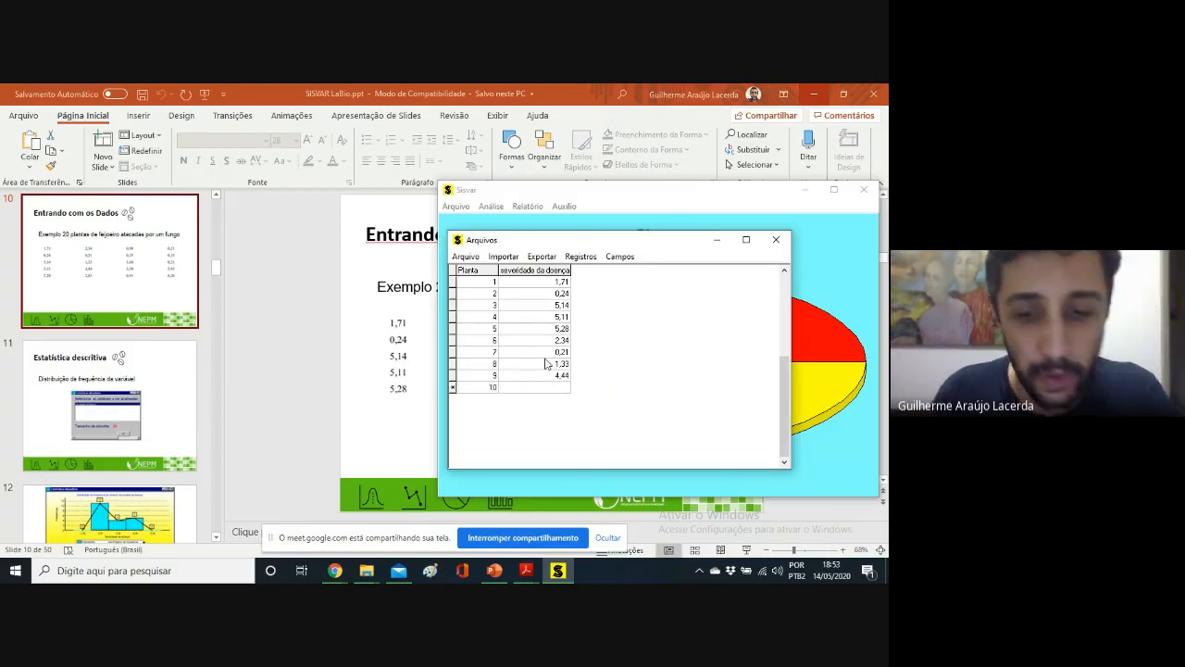
{"action": "type", "text": "2,83"}
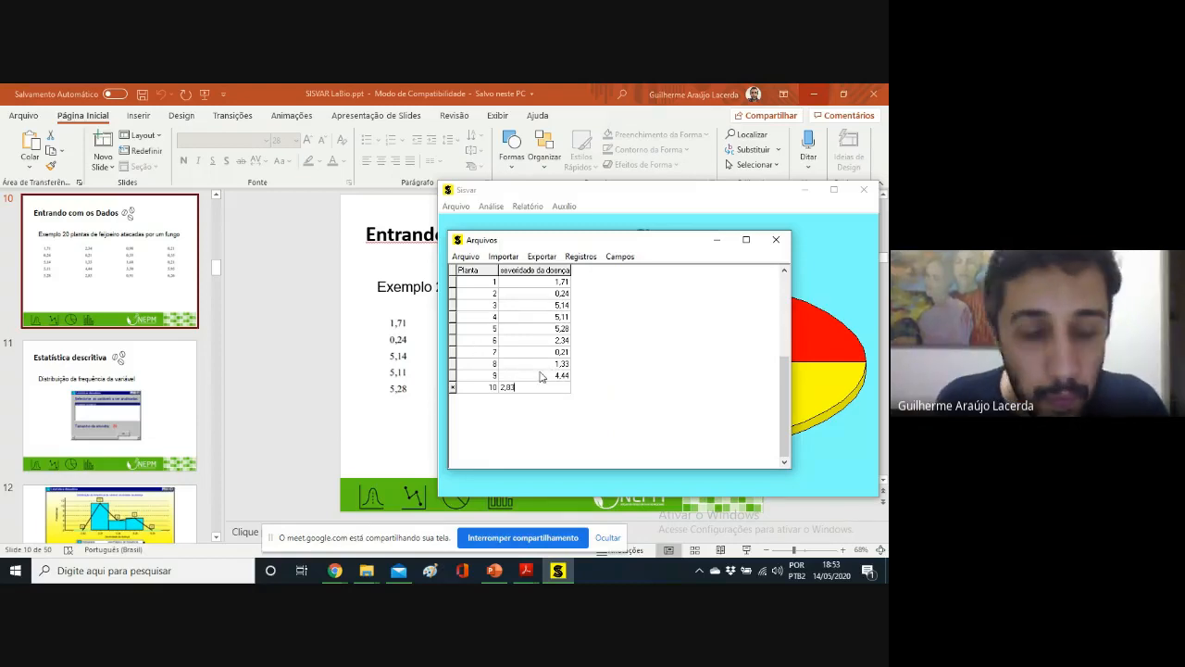
{"action": "key", "text": "Tab"}
{"action": "type", "text": "11"}
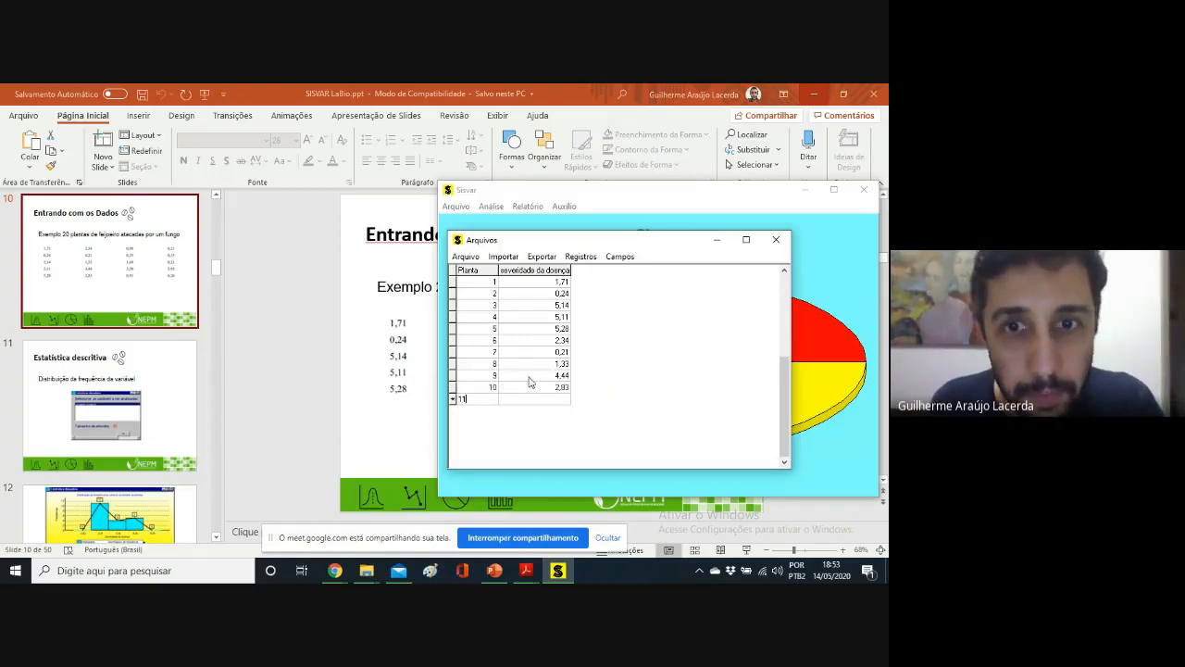
{"action": "key", "text": "Tab"}
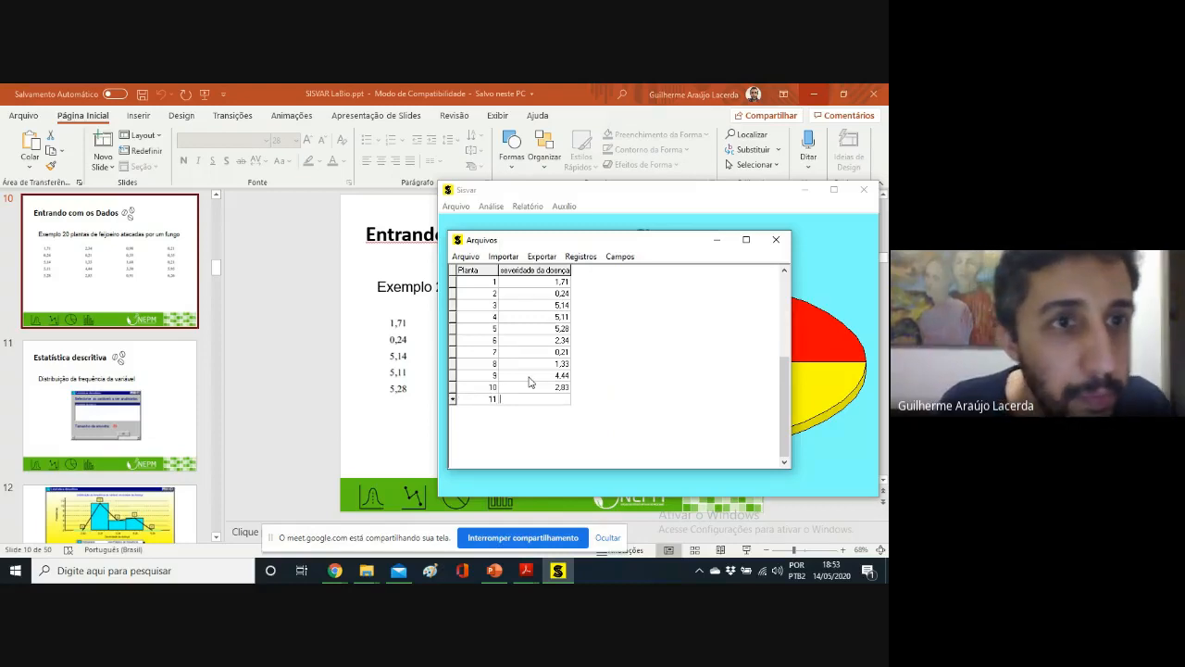
{"action": "type", "text": "0"}
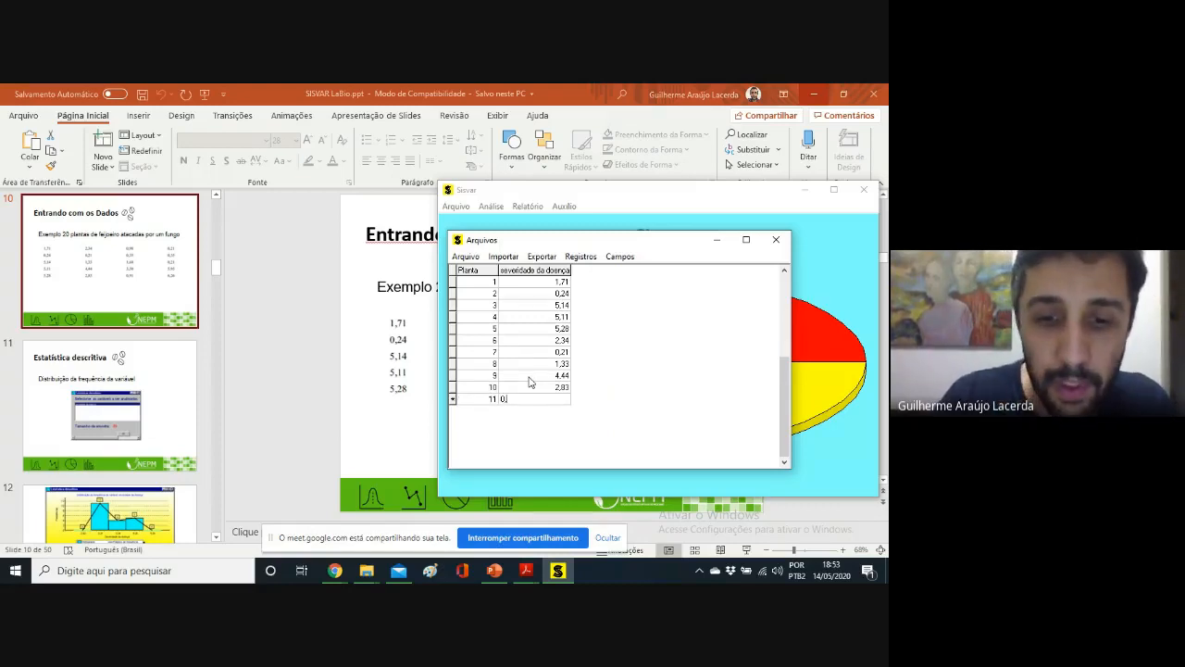
{"action": "type", "text": ",98"}
{"action": "key", "text": "Tab"}
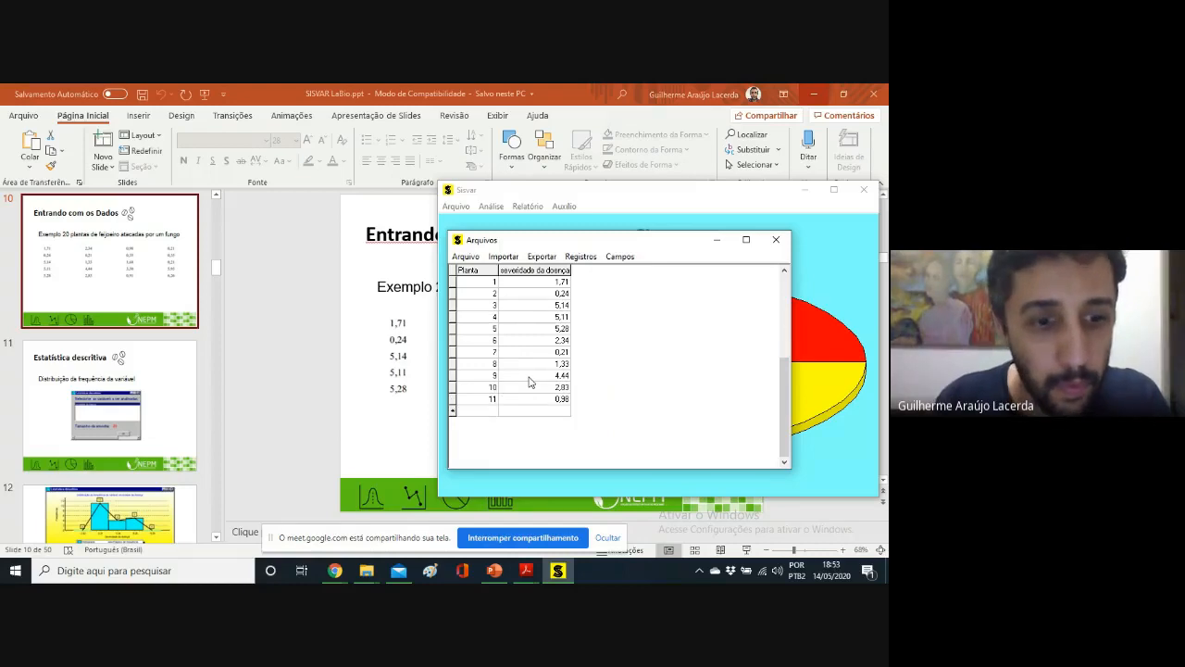
- Add the records for Planta 12 with severity 0,35 and Planta 13 with severity 1,68
{"action": "type", "text": "12"}
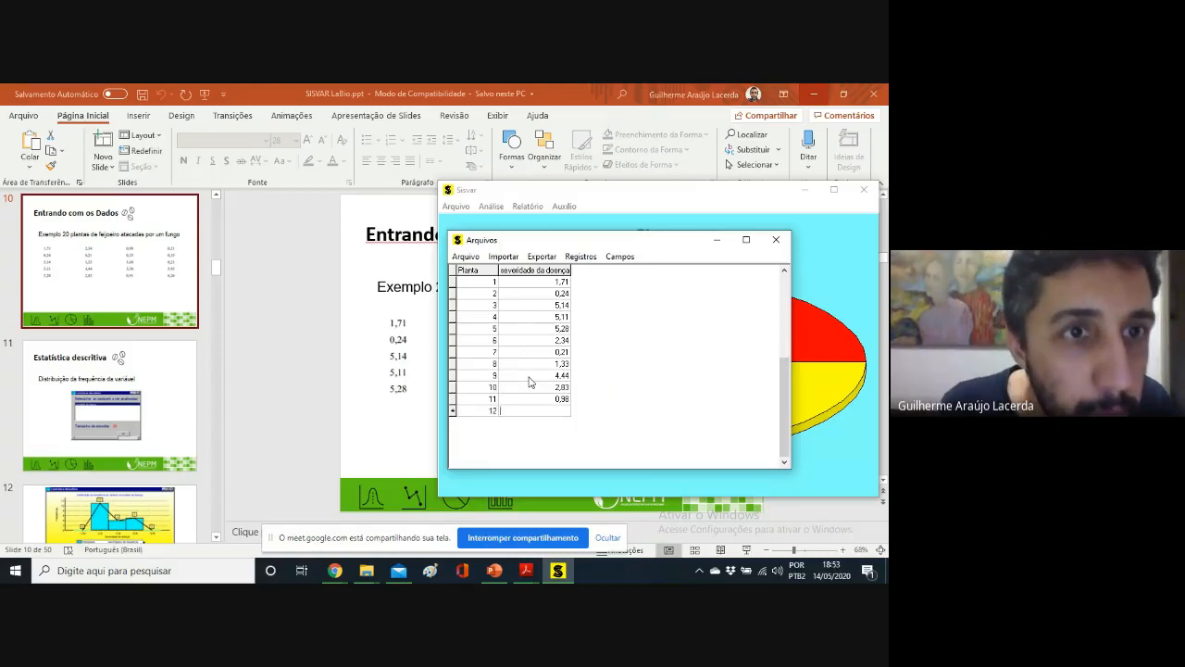
{"action": "type", "text": "0"}
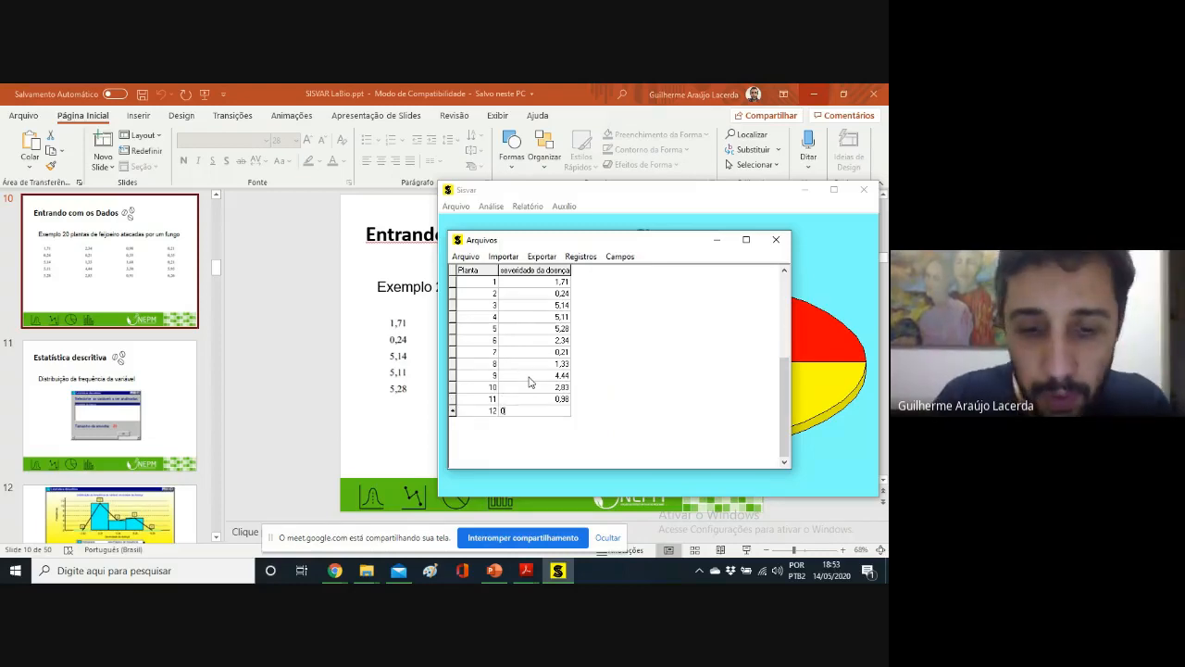
{"action": "type", "text": ",35"}
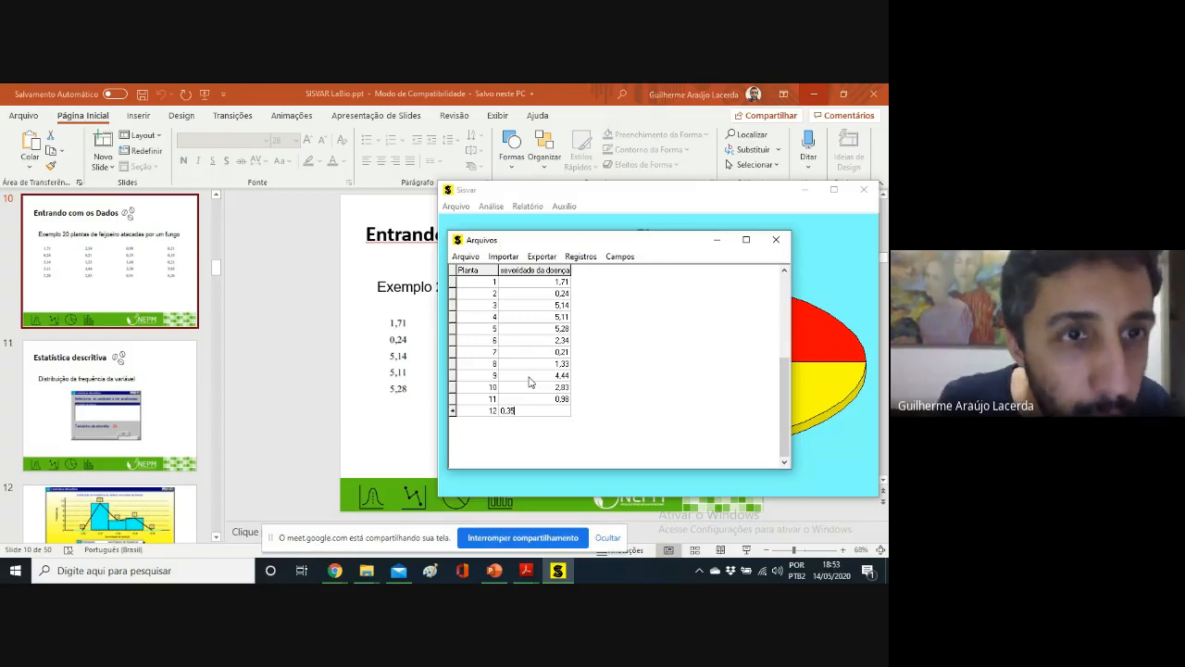
{"action": "key", "text": "Tab"}
{"action": "type", "text": "13"}
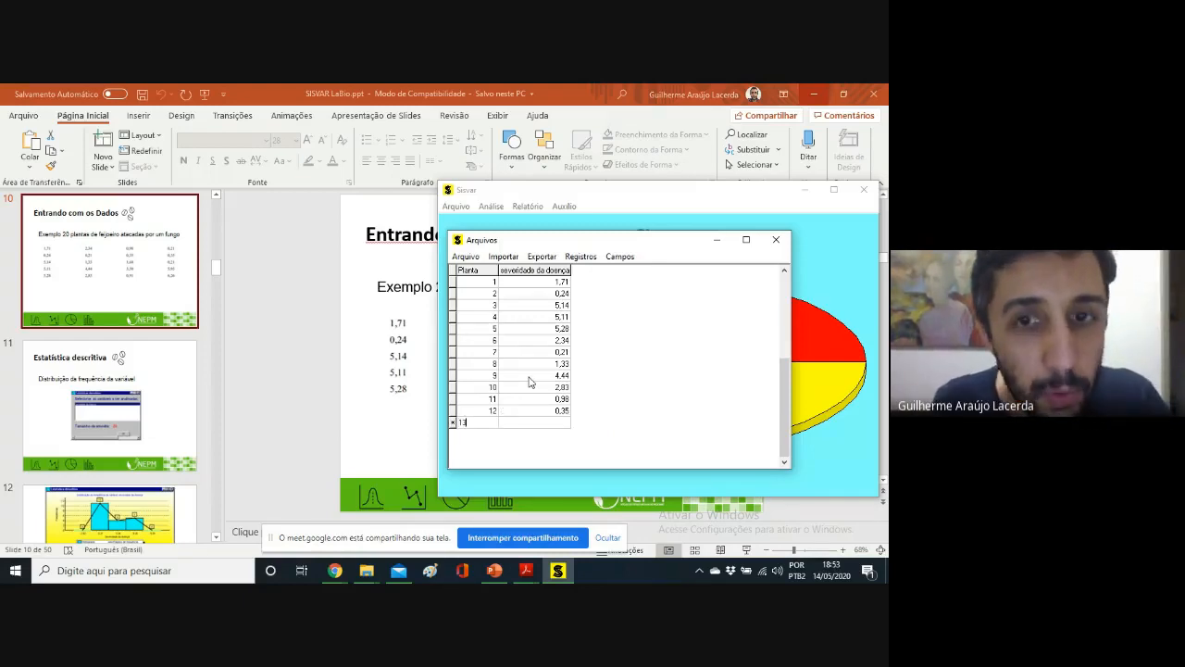
{"action": "key", "text": "Tab"}
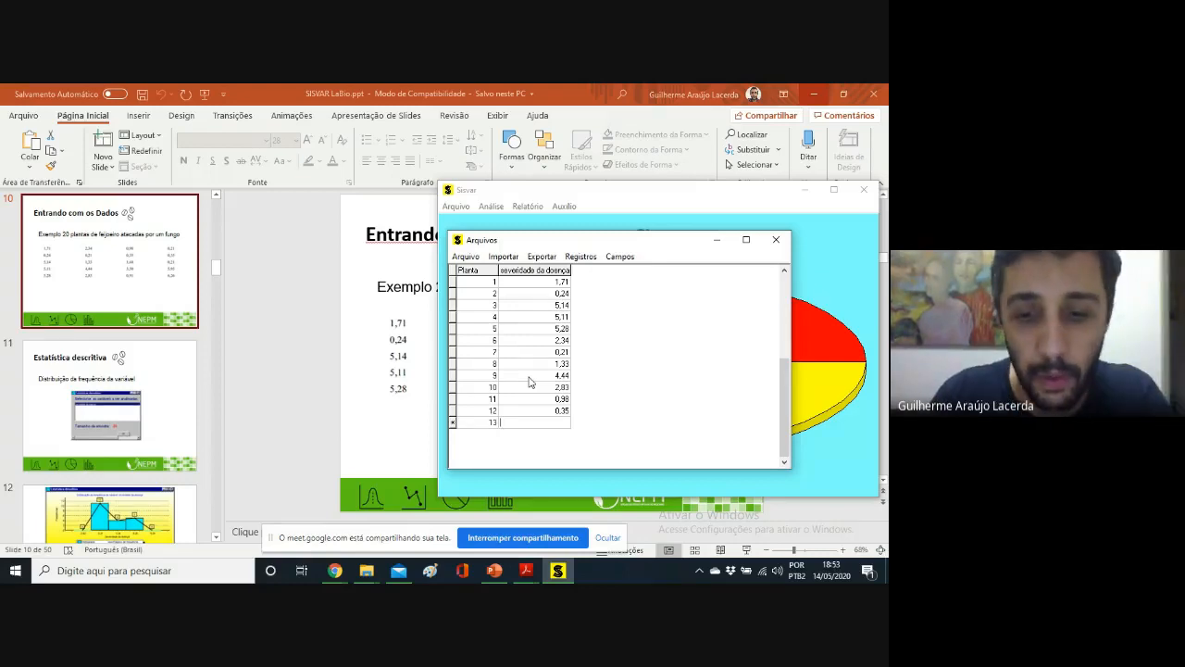
{"action": "type", "text": "1,68"}
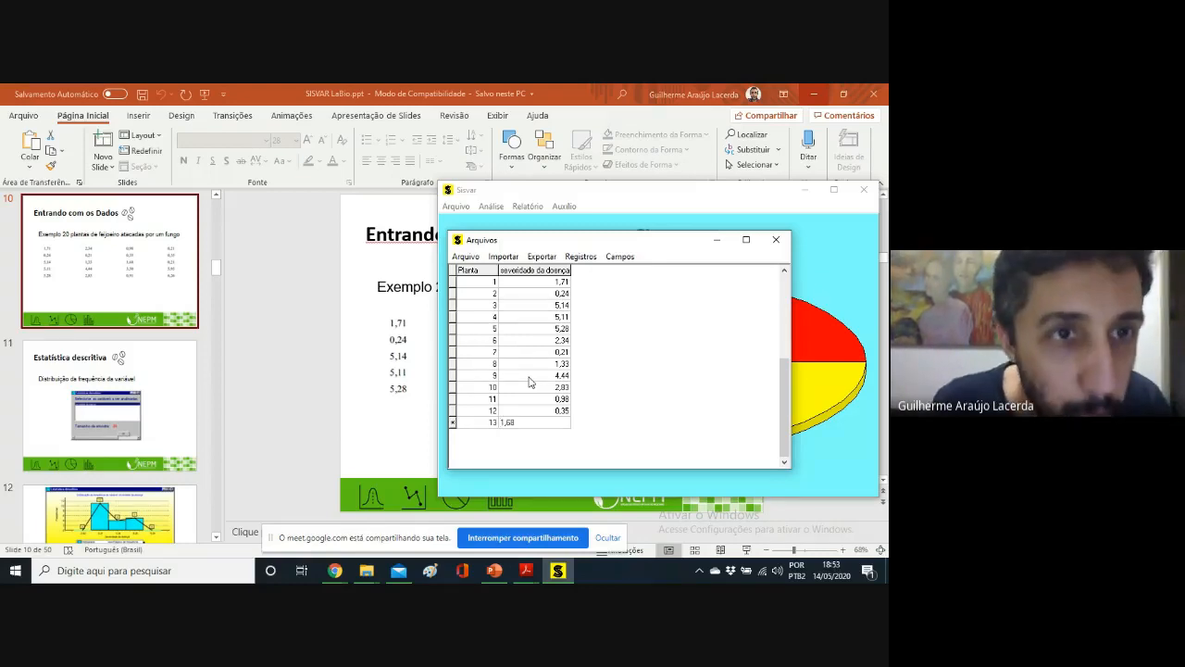
{"action": "key", "text": "Tab"}
- Add the records for Planta 14 with severity 3,50 and Planta 15 with severity 0,91
{"action": "type", "text": "14"}
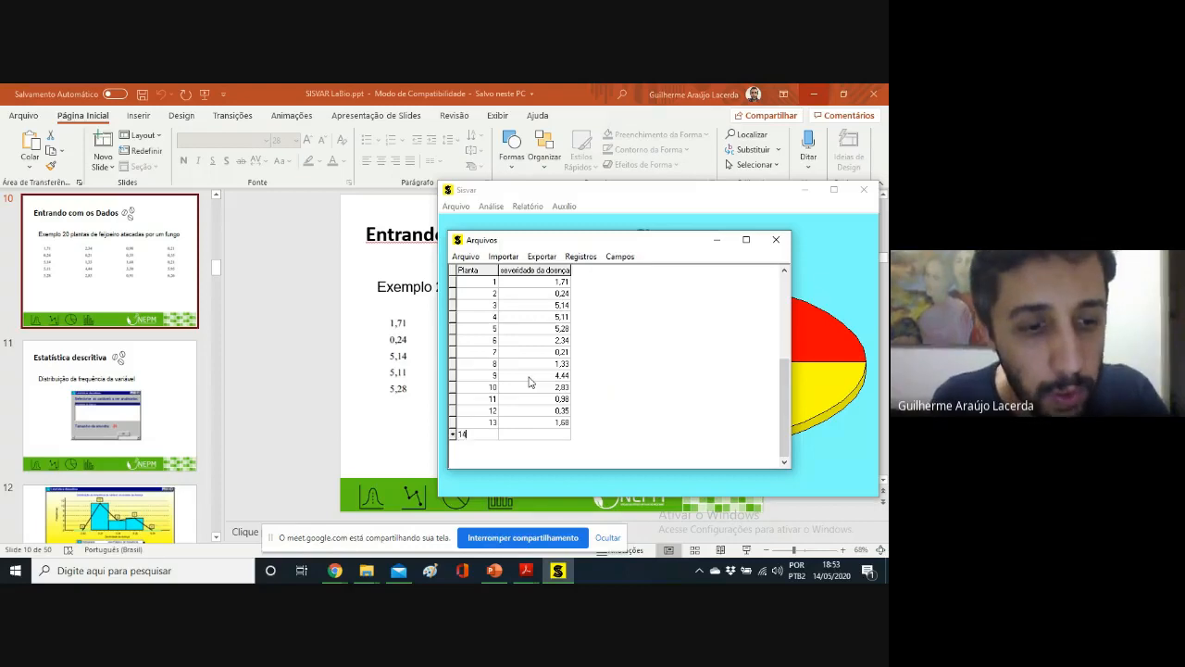
{"action": "key", "text": "Tab"}
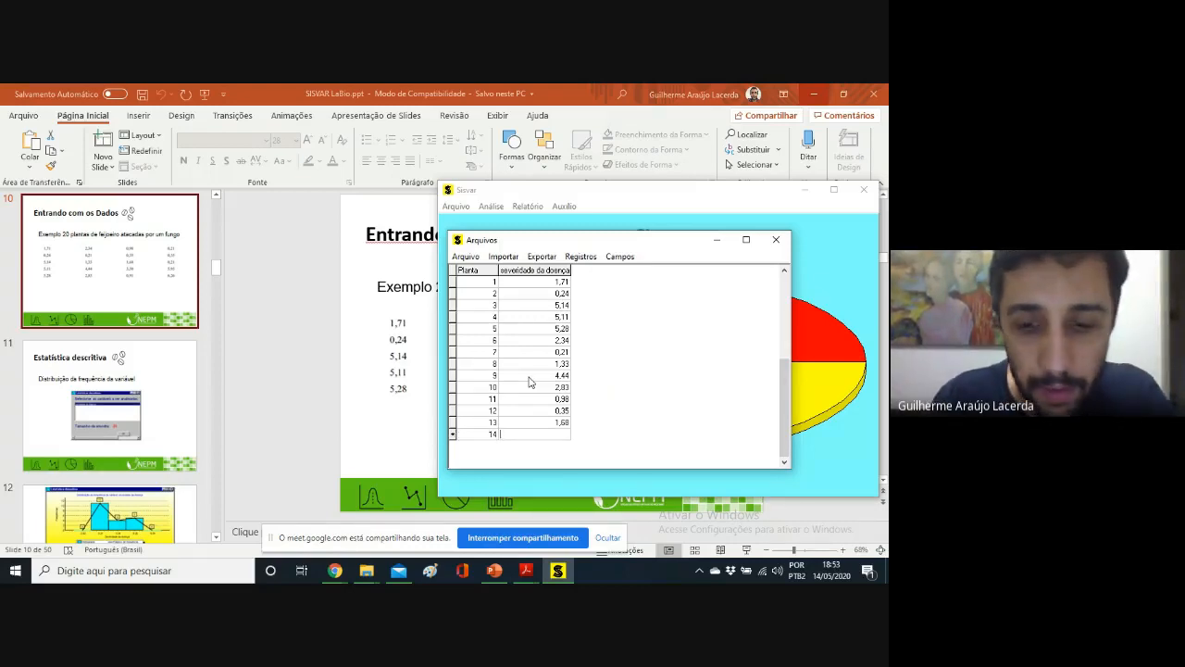
{"action": "type", "text": "3,50"}
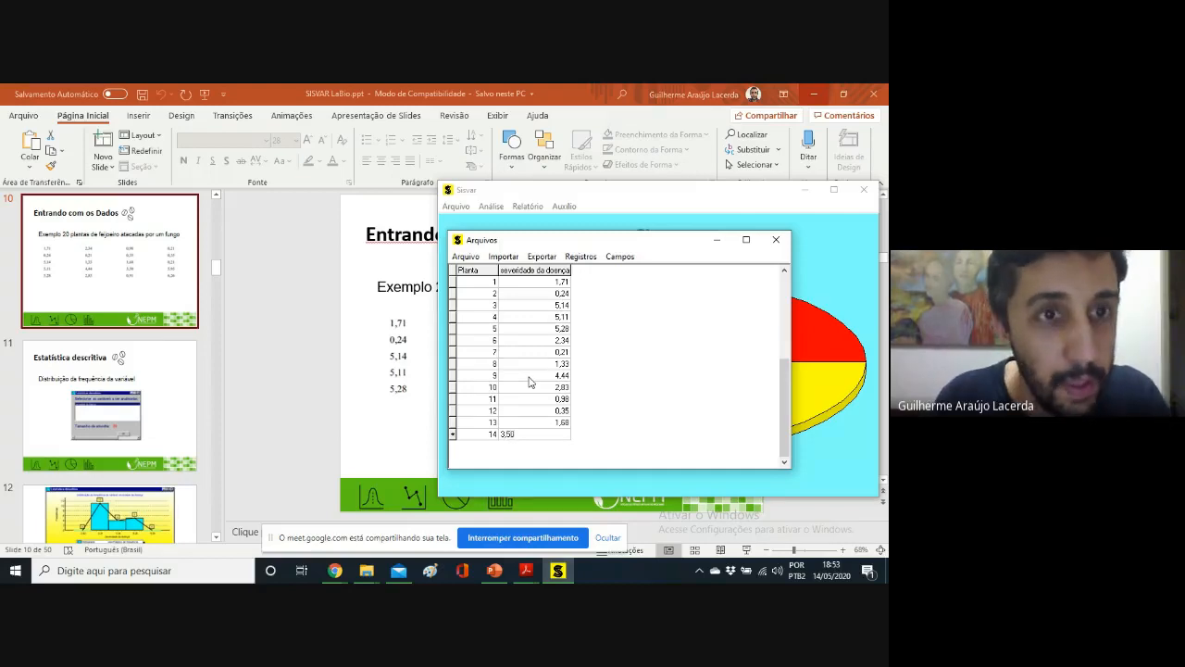
{"action": "key", "text": "Tab"}
{"action": "type", "text": "15"}
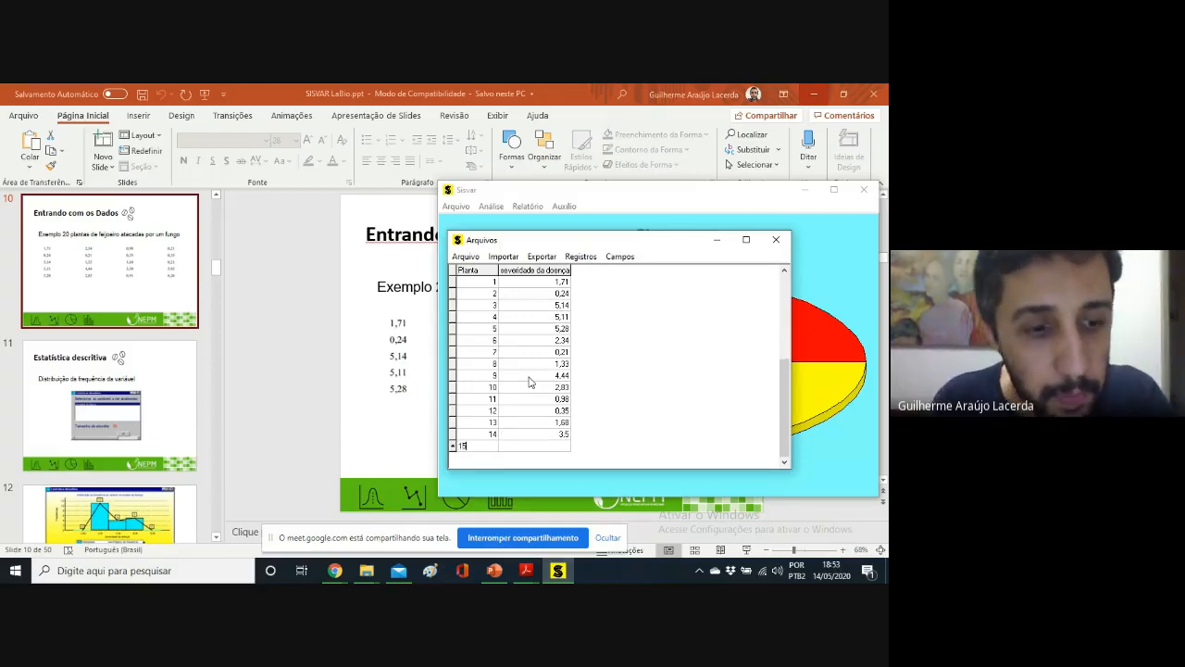
{"action": "key", "text": "Tab"}
{"action": "type", "text": "0,91"}
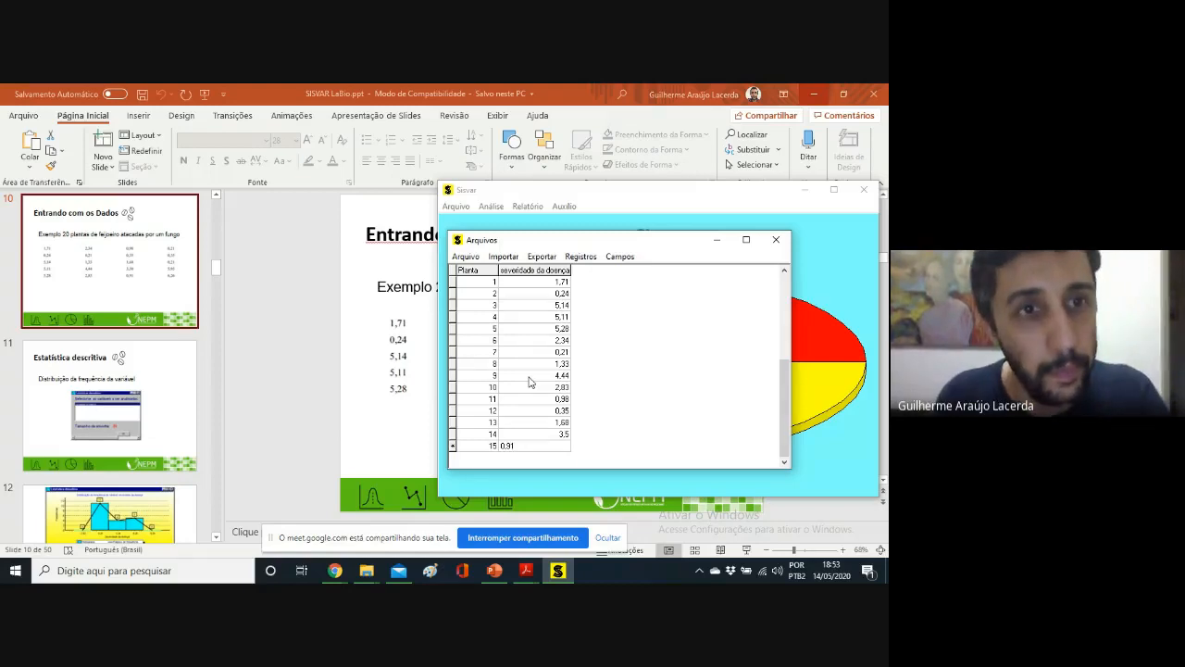
{"action": "key", "text": "Tab"}
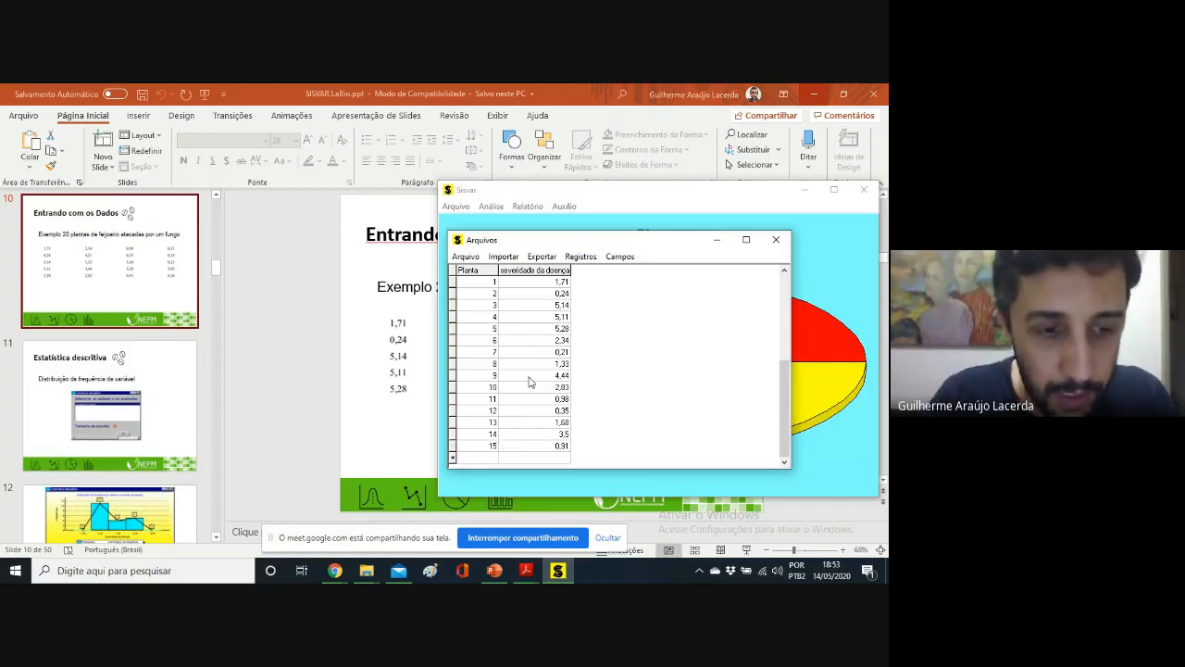
- Add the records for Planta 16 with severity 0,21 and Planta 17 with severity 0,35
{"action": "type", "text": "16"}
{"action": "key", "text": "Tab"}
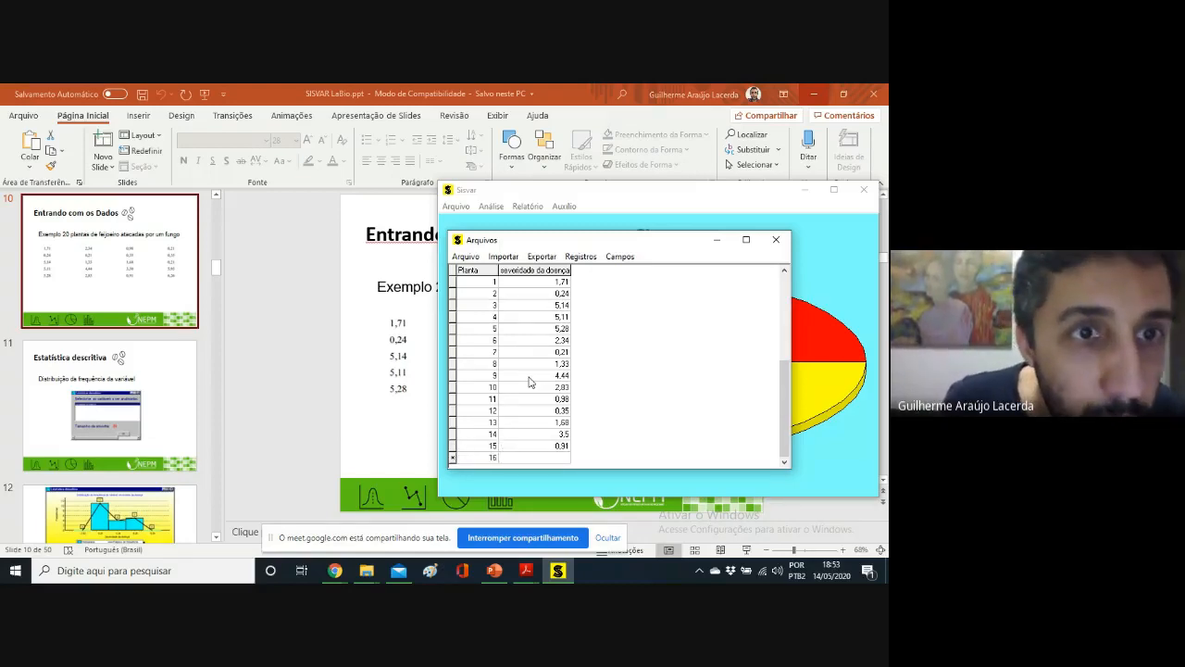
{"action": "type", "text": "0,"}
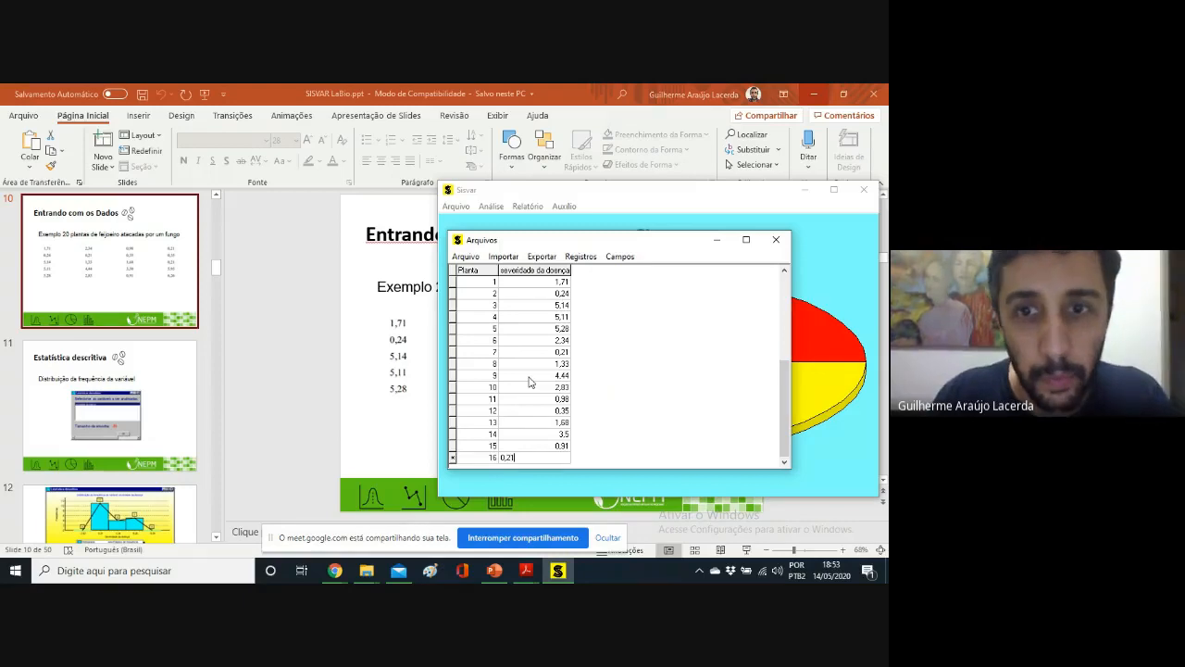
{"action": "type", "text": "21"}
{"action": "key", "text": "Tab"}
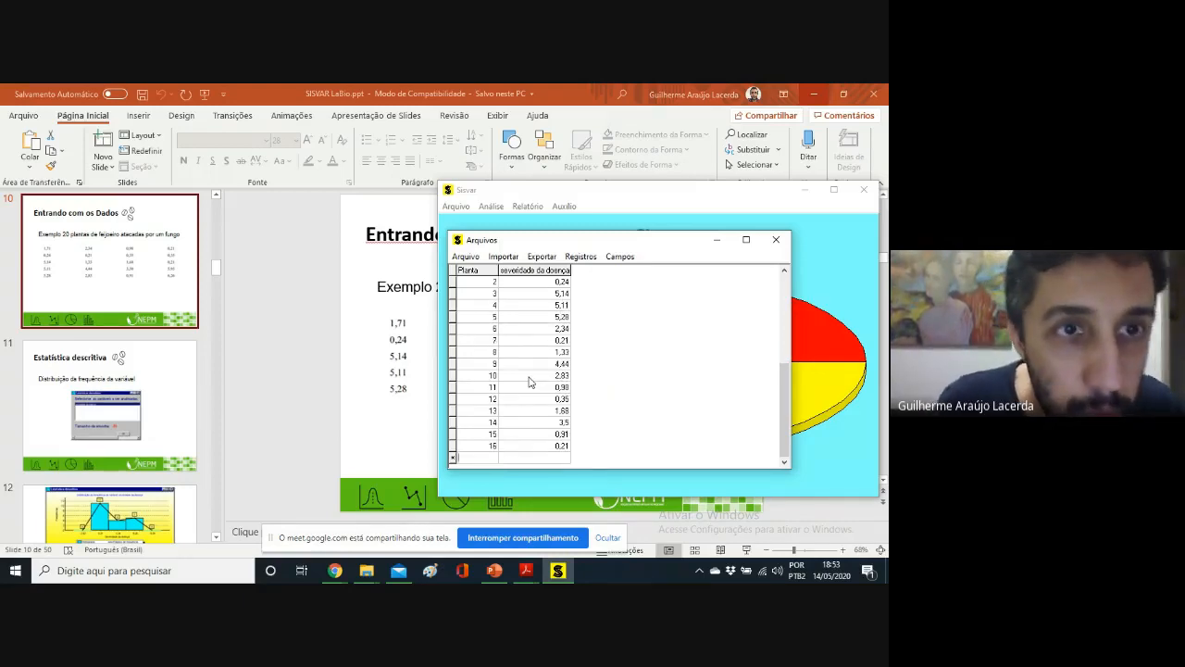
{"action": "type", "text": "17"}
{"action": "key", "text": "Tab"}
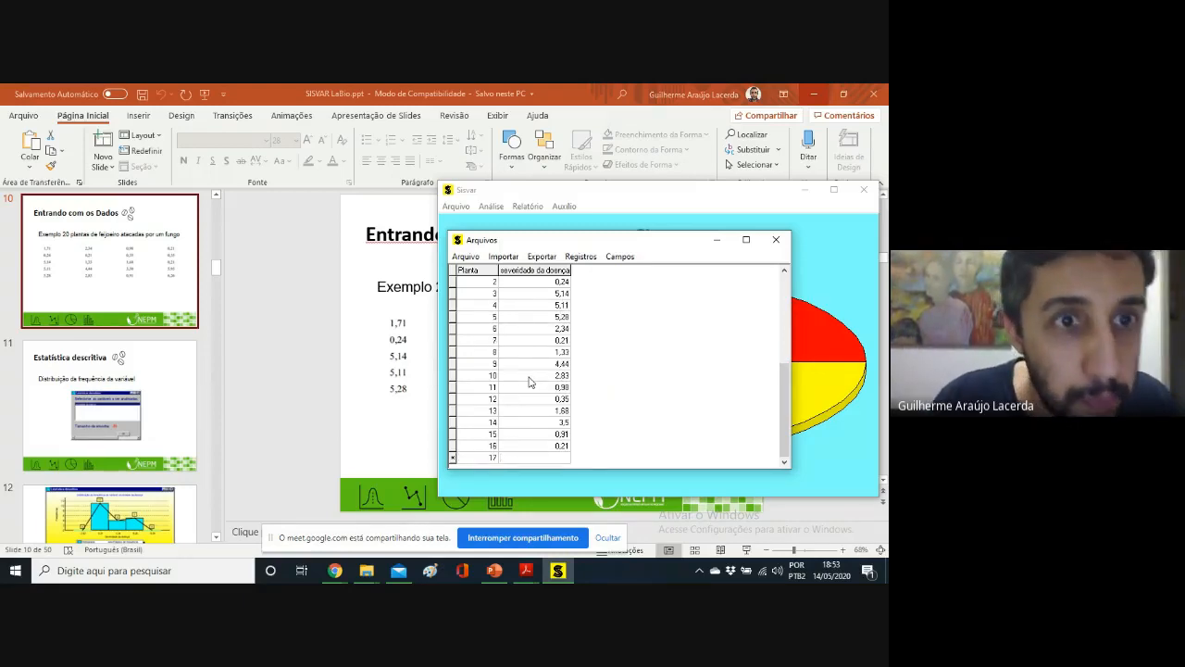
{"action": "type", "text": "0,"}
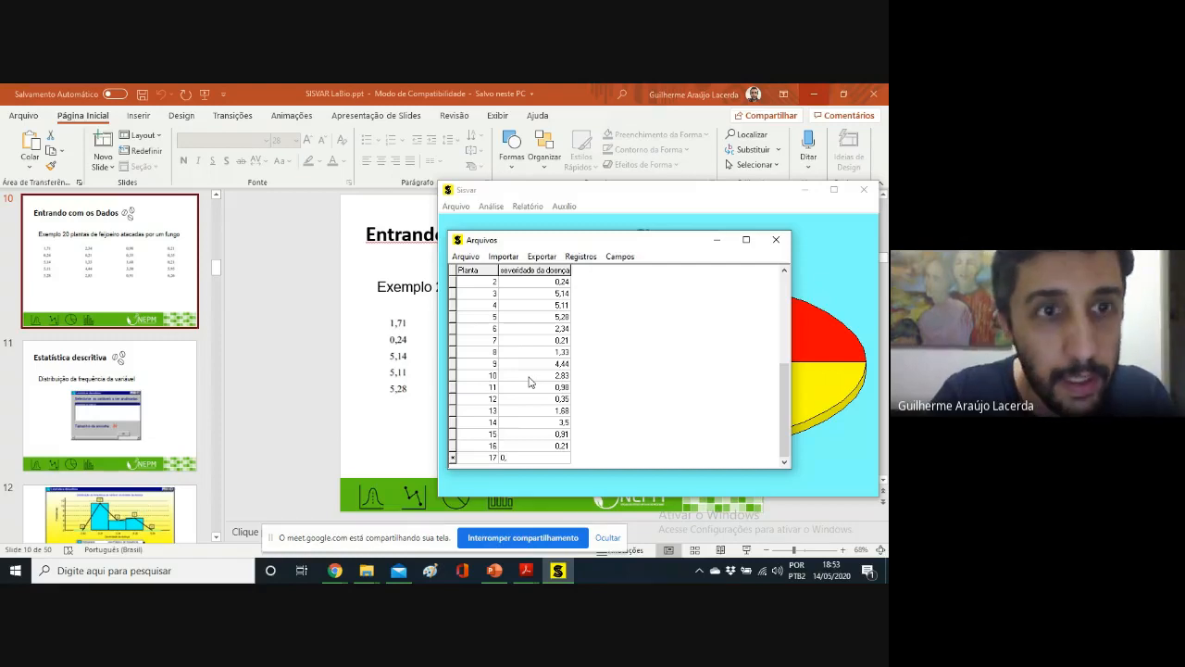
{"action": "type", "text": "35"}
{"action": "key", "text": "Return"}
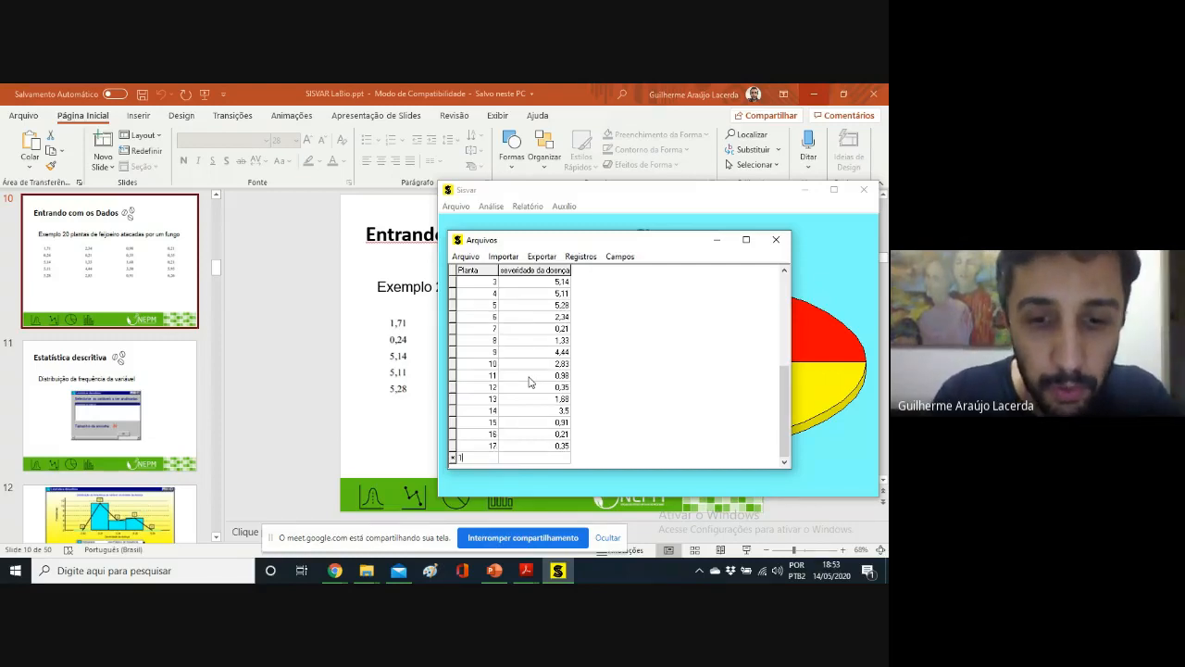
- Add the records for Planta 18 with severity 0,21 and Planta 19 with severity 5,95
{"action": "type", "text": "18"}
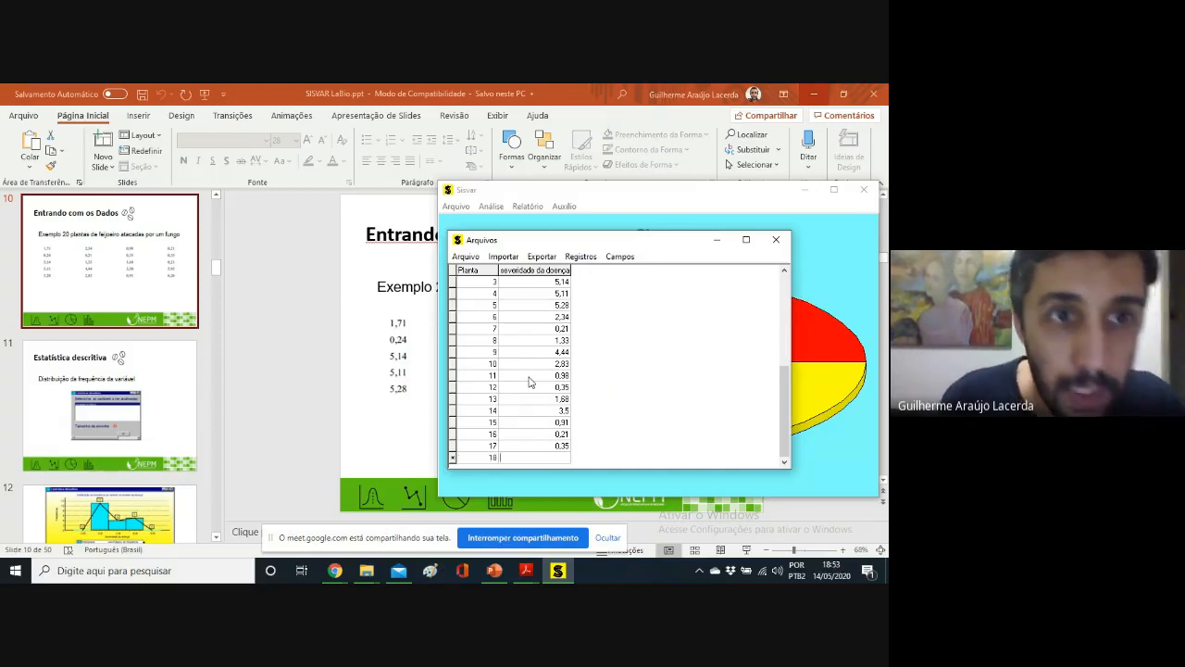
{"action": "type", "text": "0,21"}
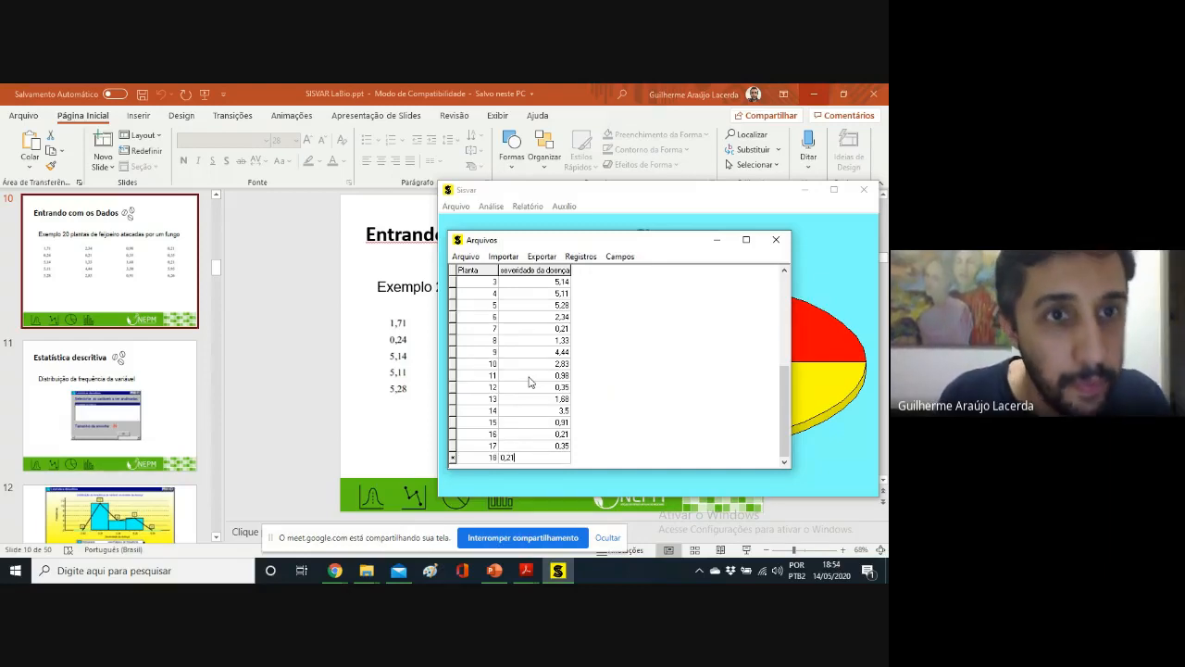
{"action": "key", "text": "Return"}
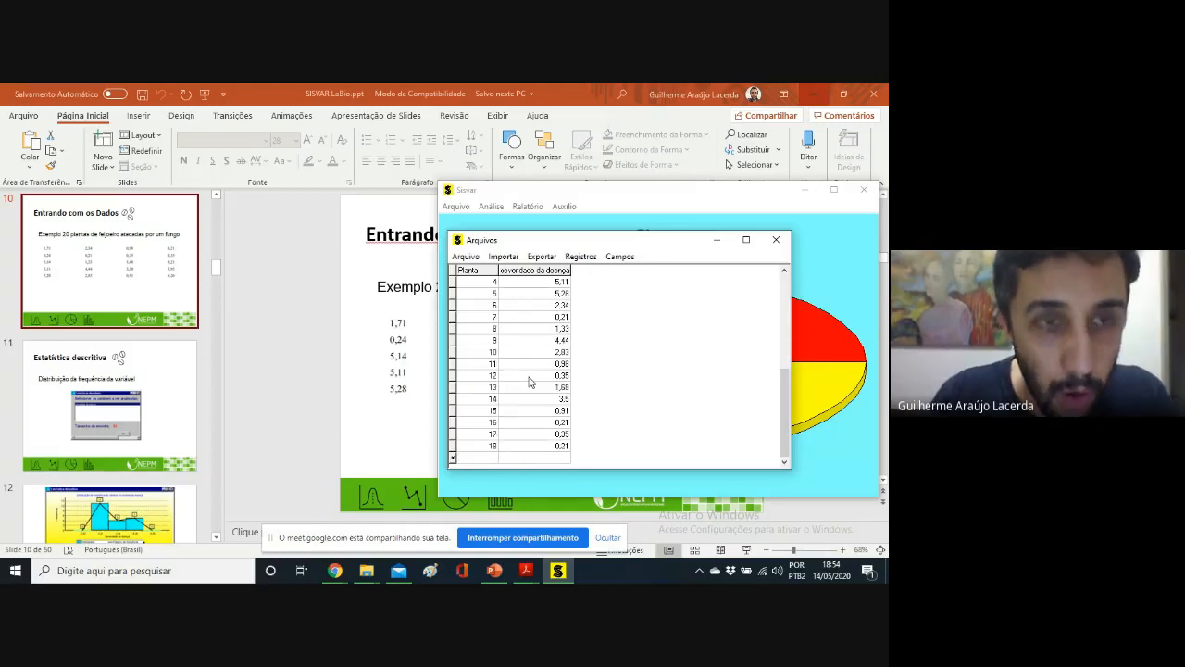
{"action": "type", "text": "19"}
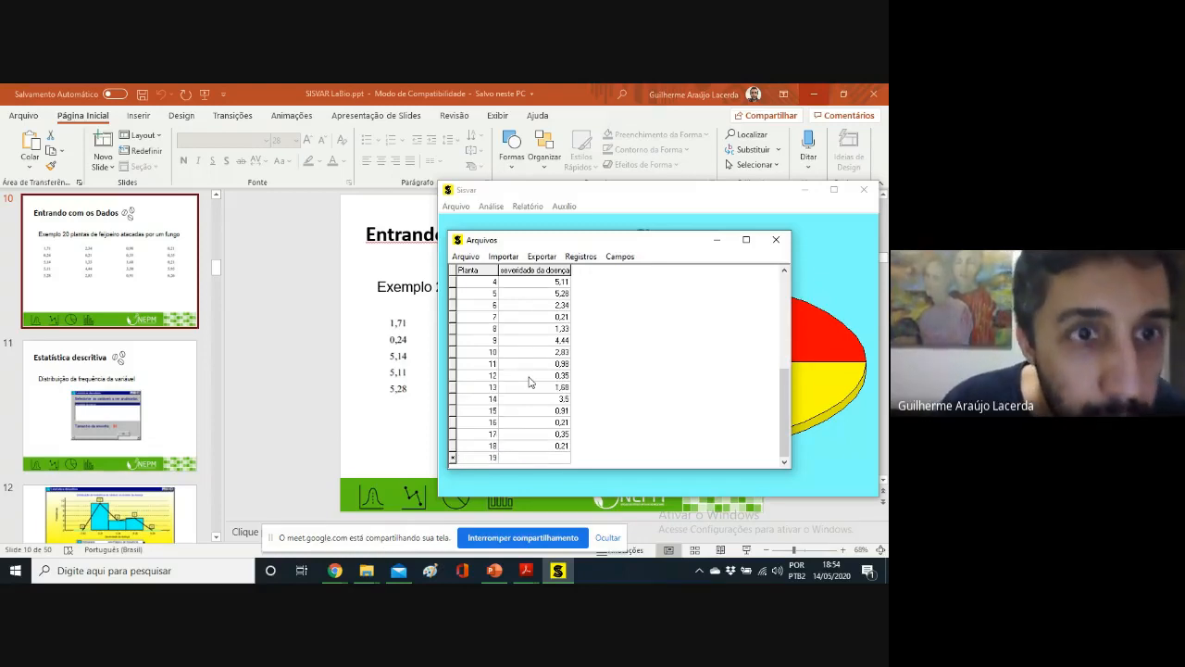
{"action": "type", "text": "5,95"}
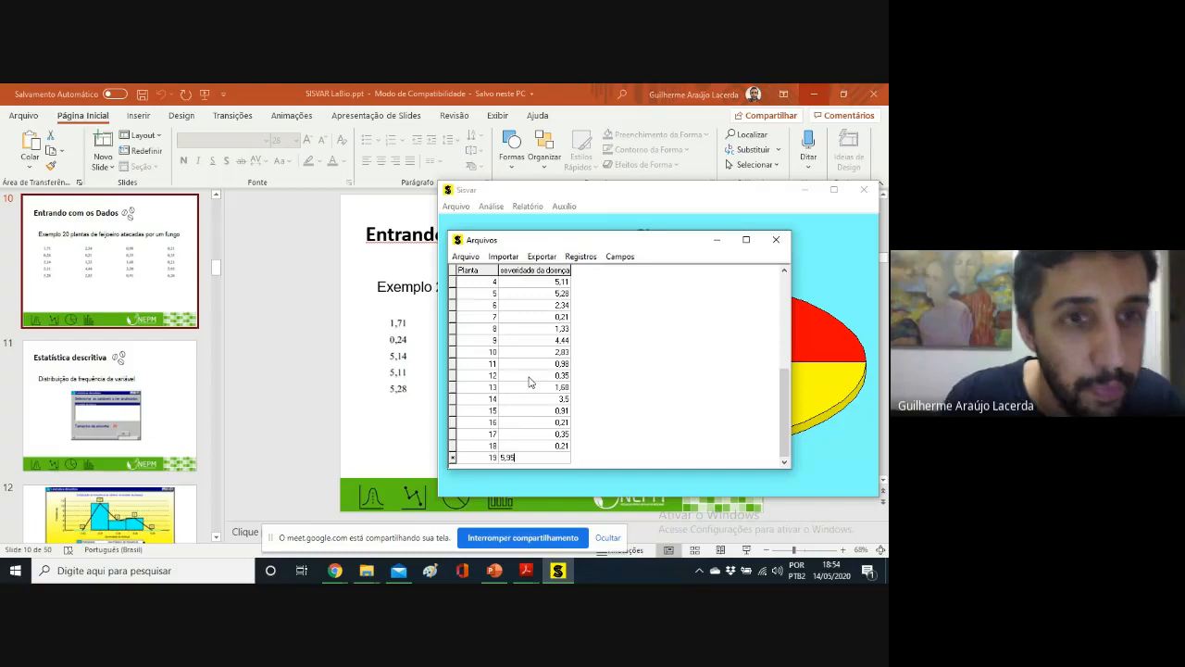
{"action": "key", "text": "Return"}
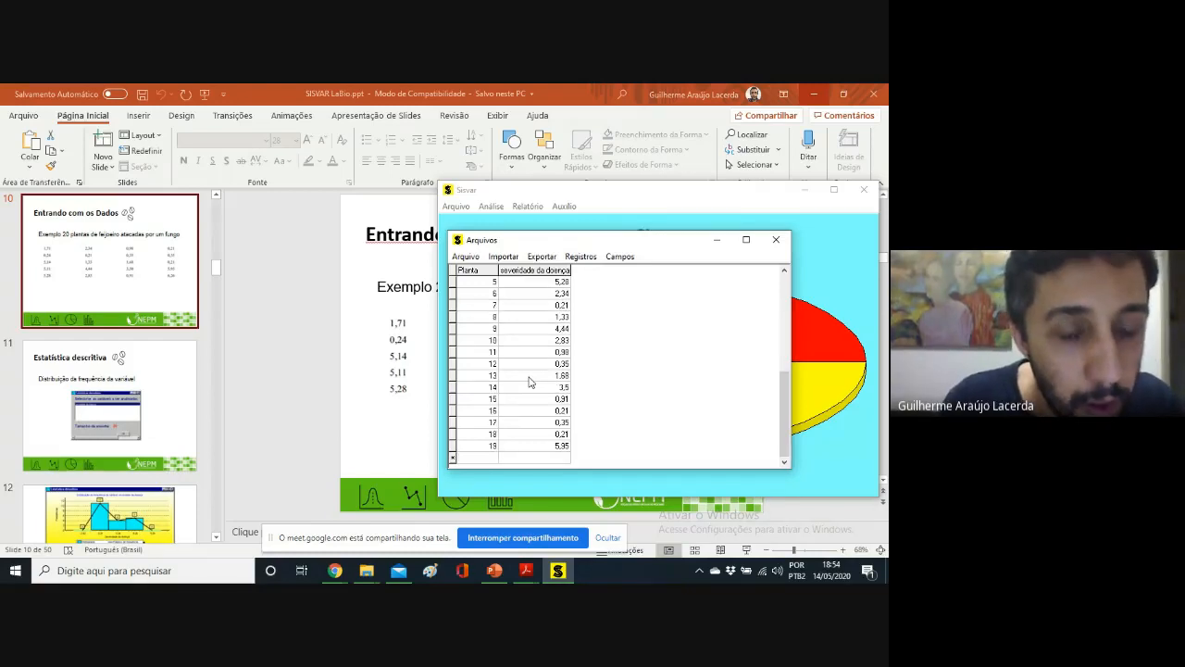
- Enter Planta 20 with severity 6,26 and check the value against the example data on the PowerPoint slide
{"action": "type", "text": "20"}
{"action": "key", "text": "Return"}
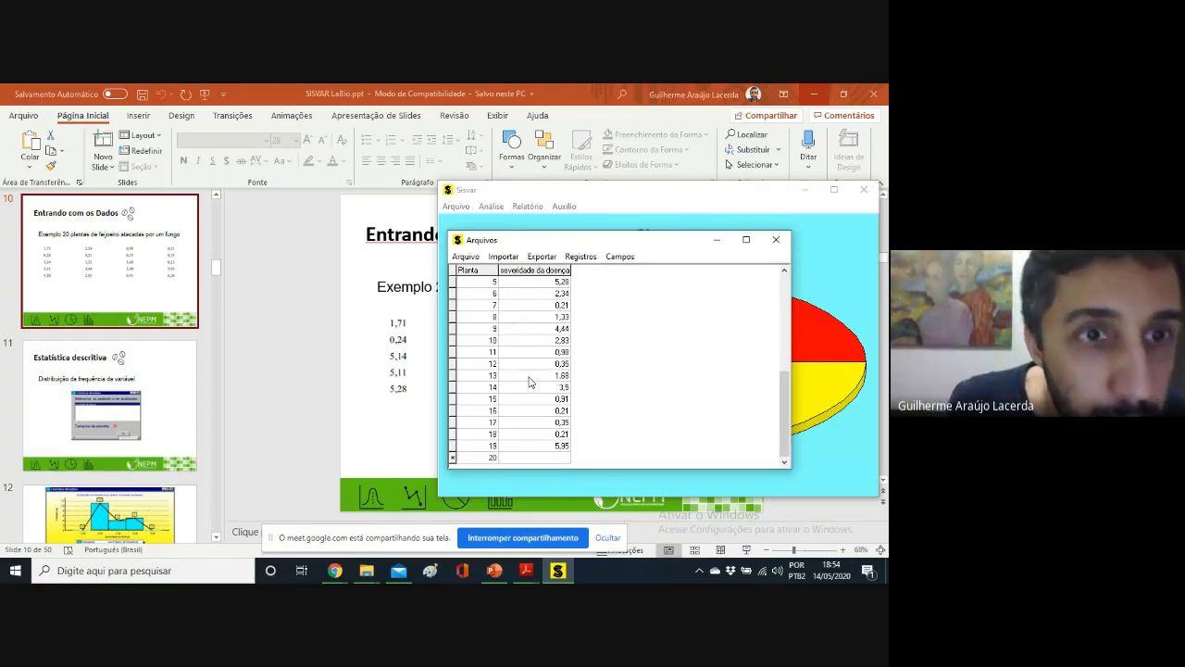
{"action": "type", "text": "6,28"}
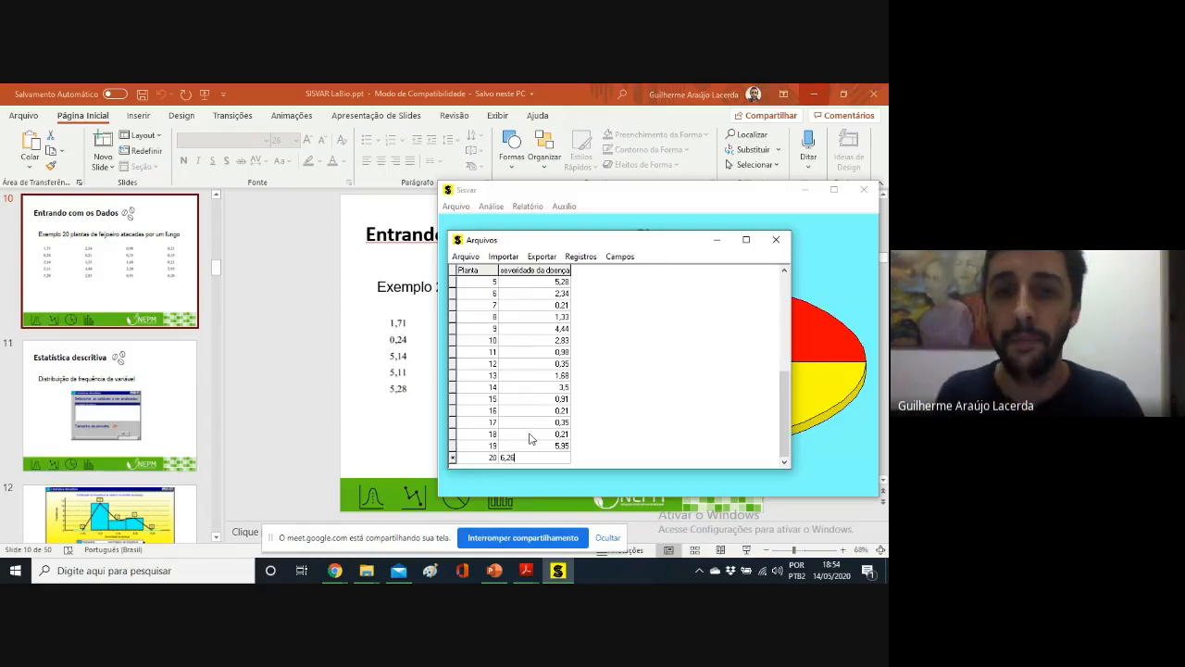
{"action": "left_click", "coordinate": [366, 434]}
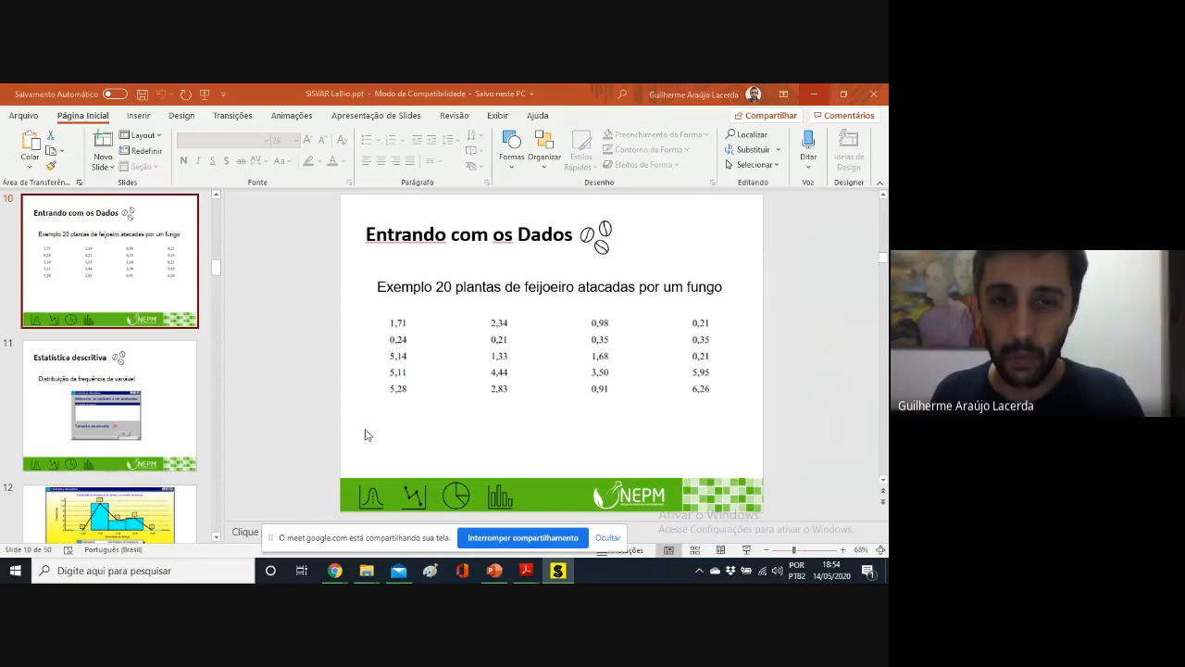
- Return to Sisvar, clear the severity of Planta 20, re-enter it as 6,26 and commit the record
{"action": "left_click", "coordinate": [560, 574]}
{"action": "key", "text": "BackSpace"}
{"action": "key", "text": "BackSpace"}
{"action": "key", "text": "BackSpace"}
{"action": "key", "text": "BackSpace"}
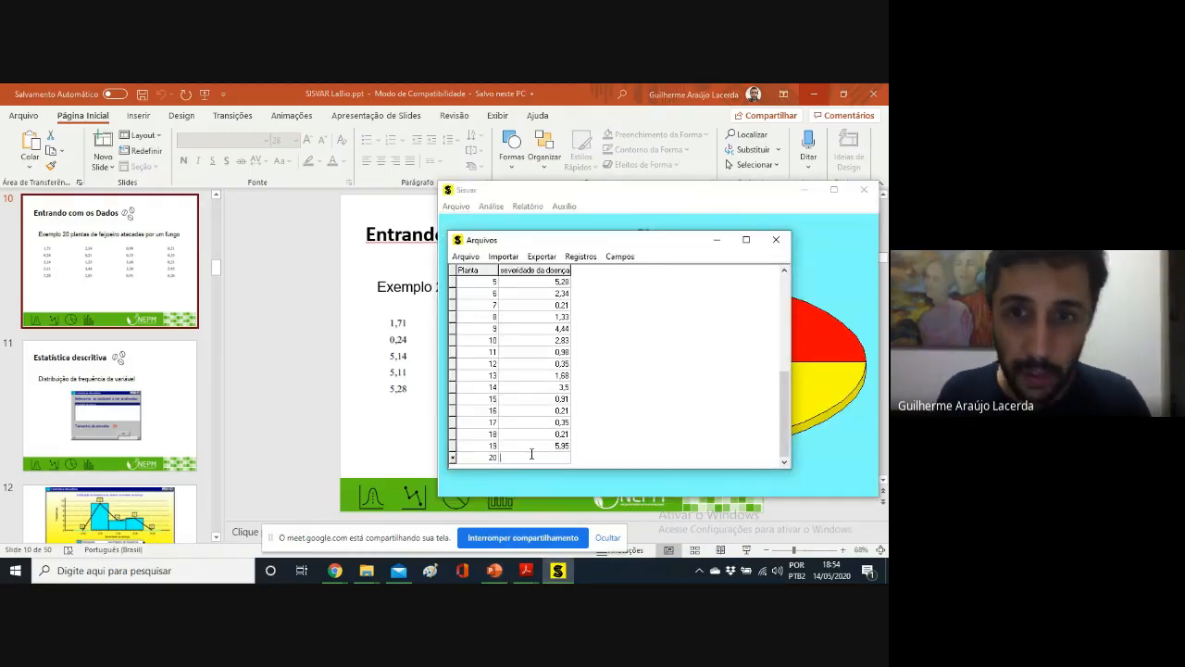
{"action": "type", "text": "6"}
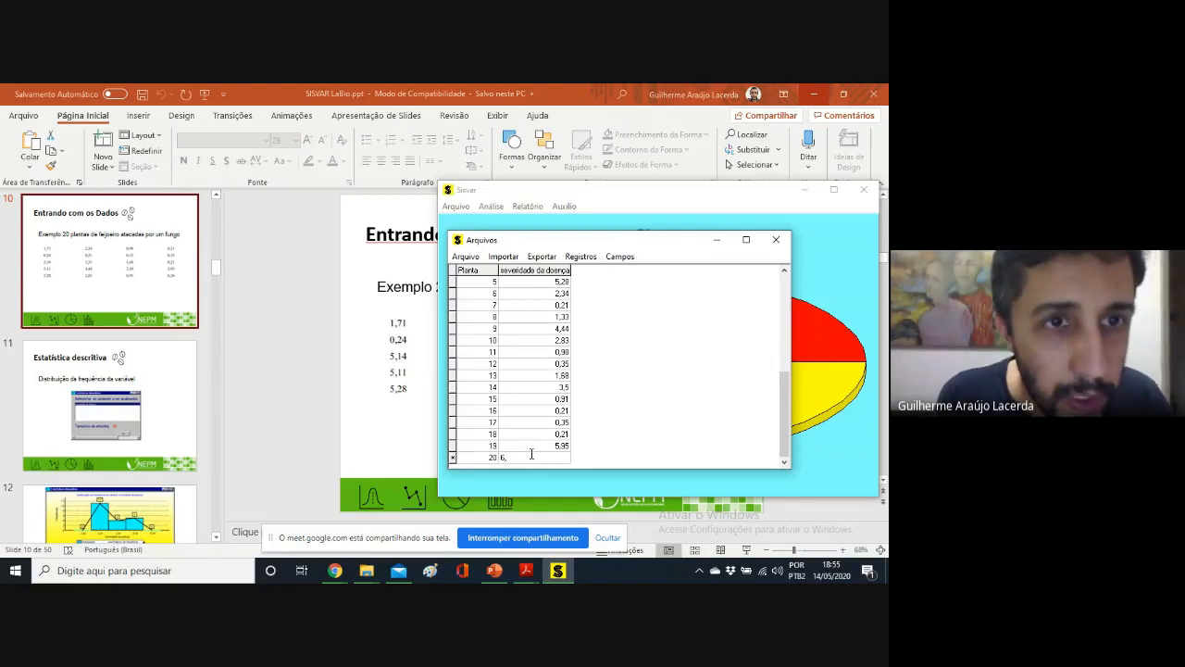
{"action": "type", "text": ",28"}
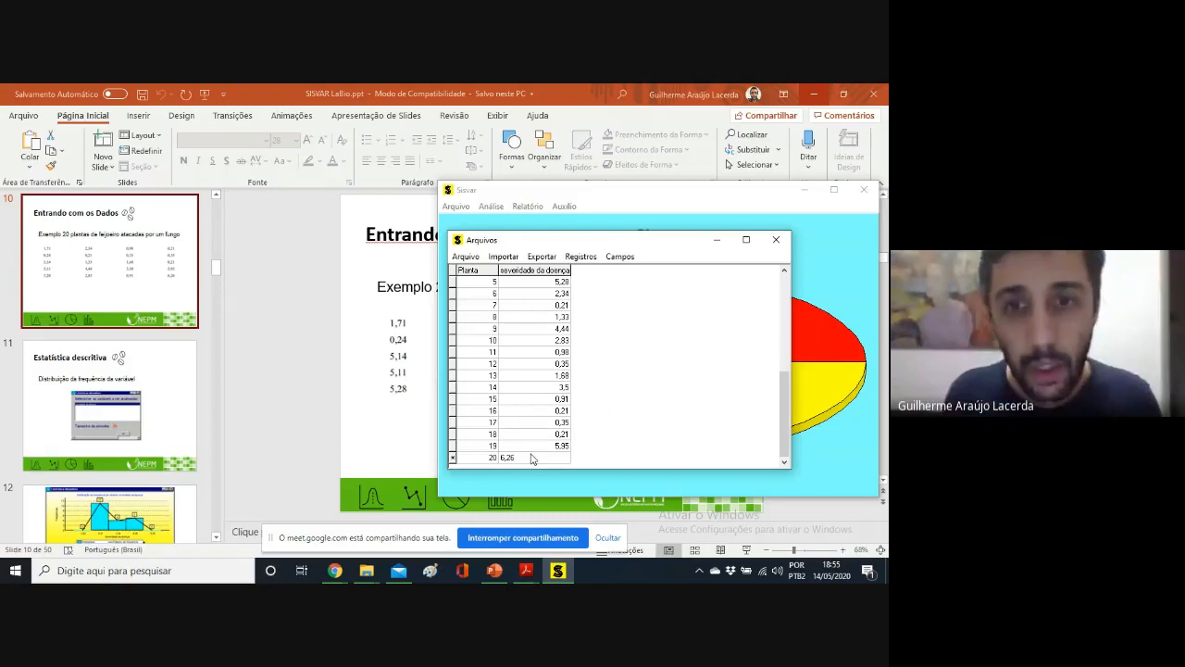
{"action": "left_click", "coordinate": [550, 445]}
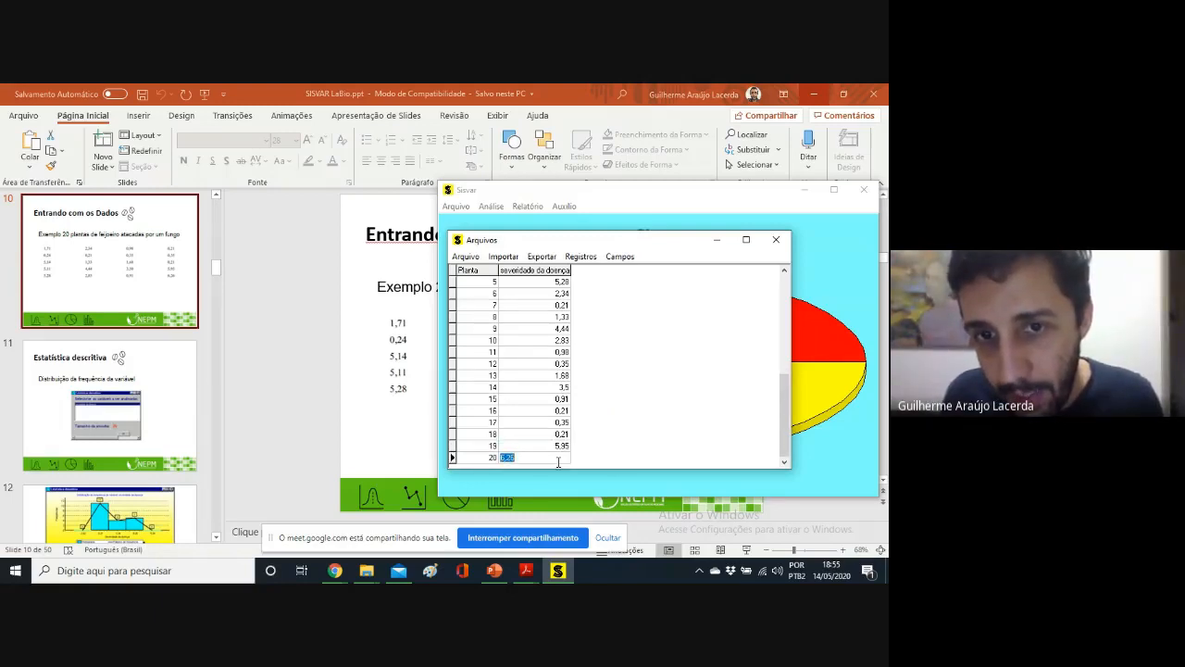
{"action": "left_click", "coordinate": [560, 459]}
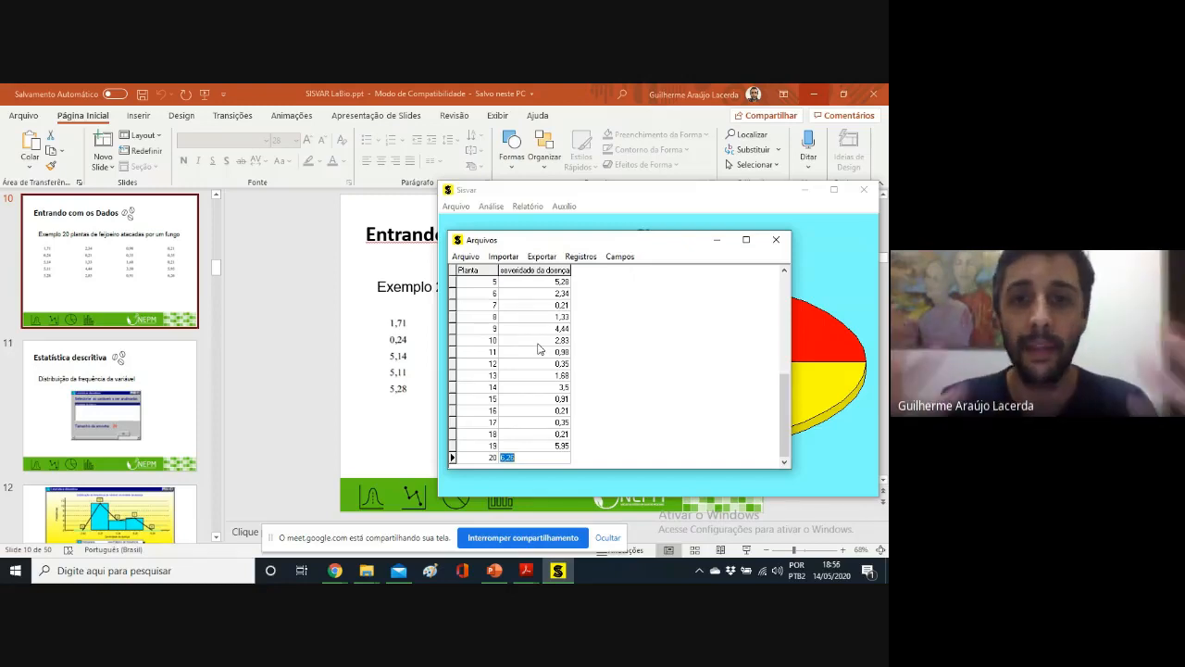
- Finish reviewing the severity records and close the Arquivos data window
{"action": "left_click", "coordinate": [540, 340]}
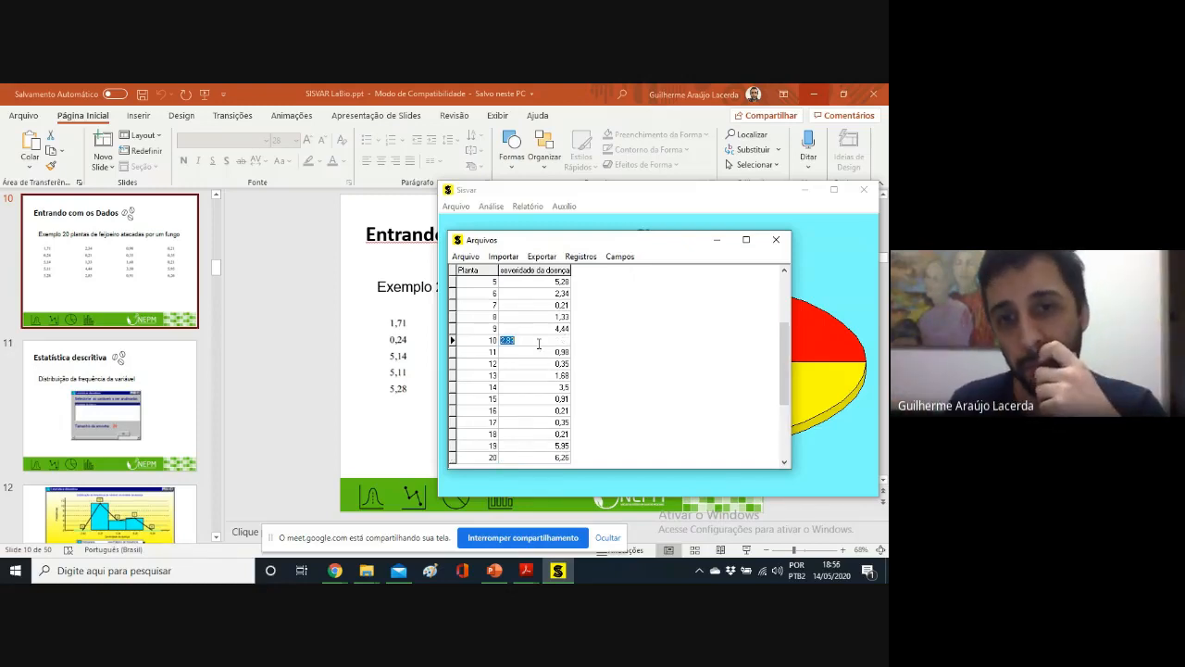
{"action": "left_click", "coordinate": [571, 448]}
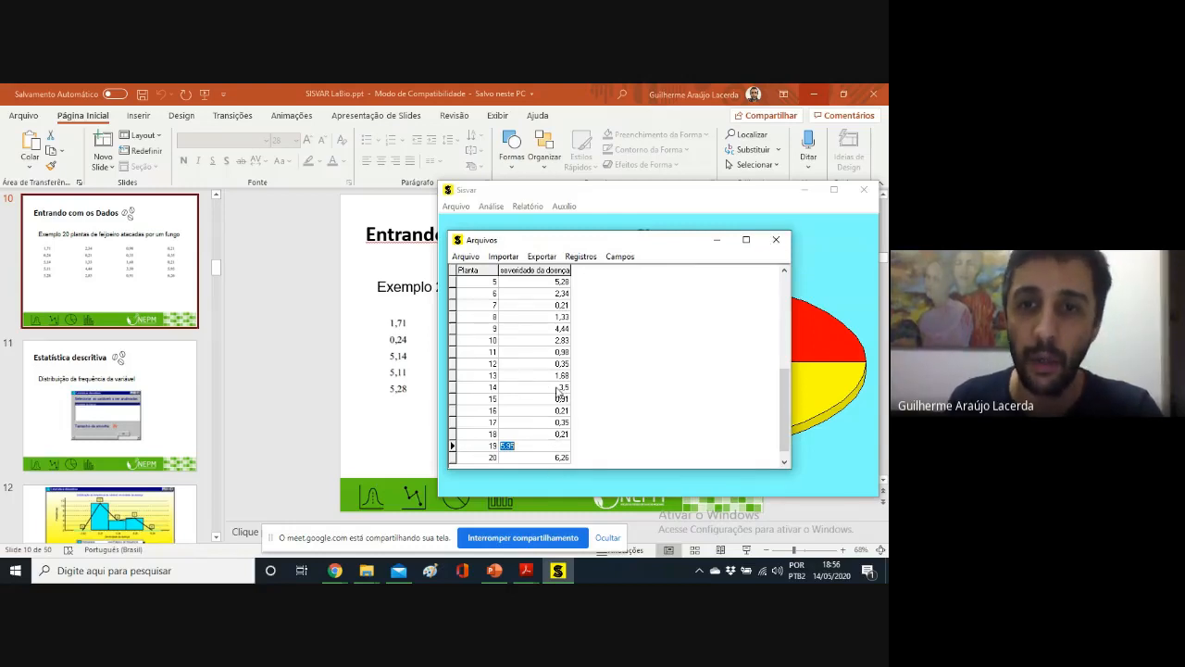
{"action": "left_click", "coordinate": [776, 240]}
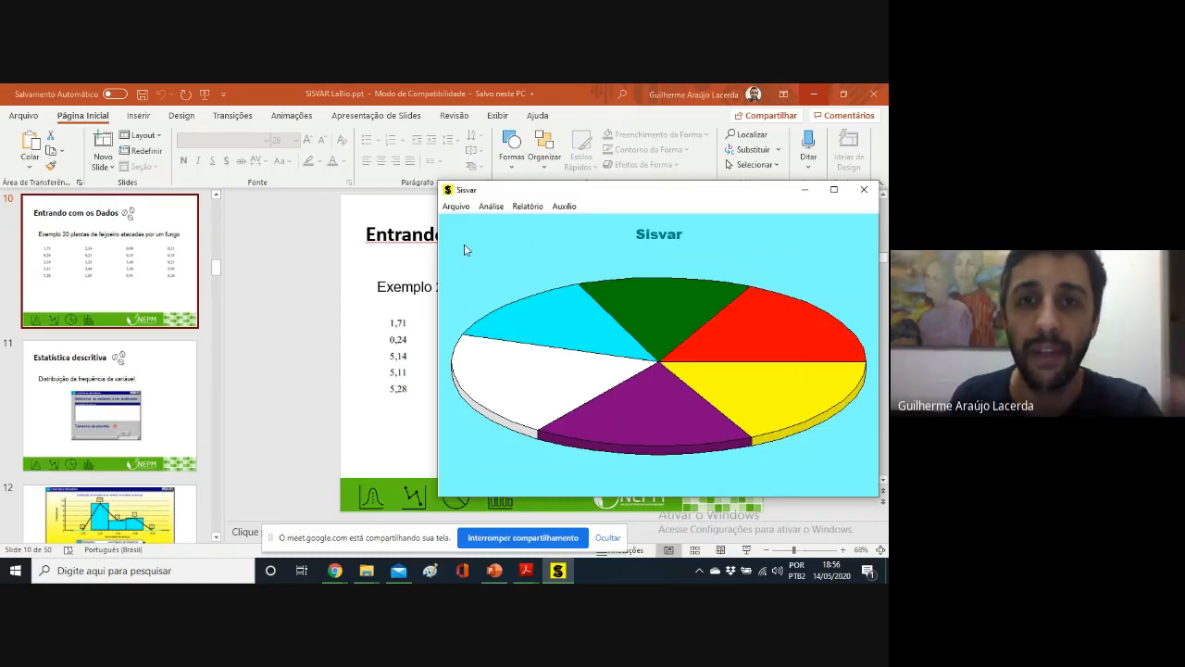
- Switch to PowerPoint, start the slide show from slide 10 and advance to the Estatística descritiva slide
{"action": "left_click", "coordinate": [244, 247]}
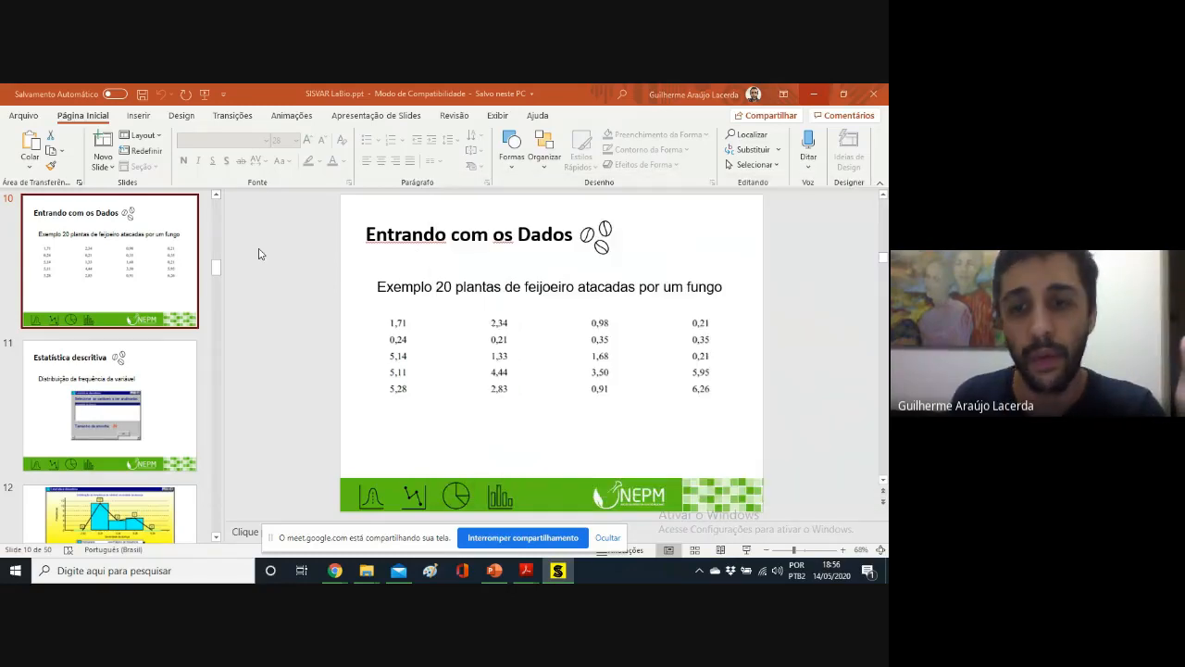
{"action": "left_click", "coordinate": [607, 538]}
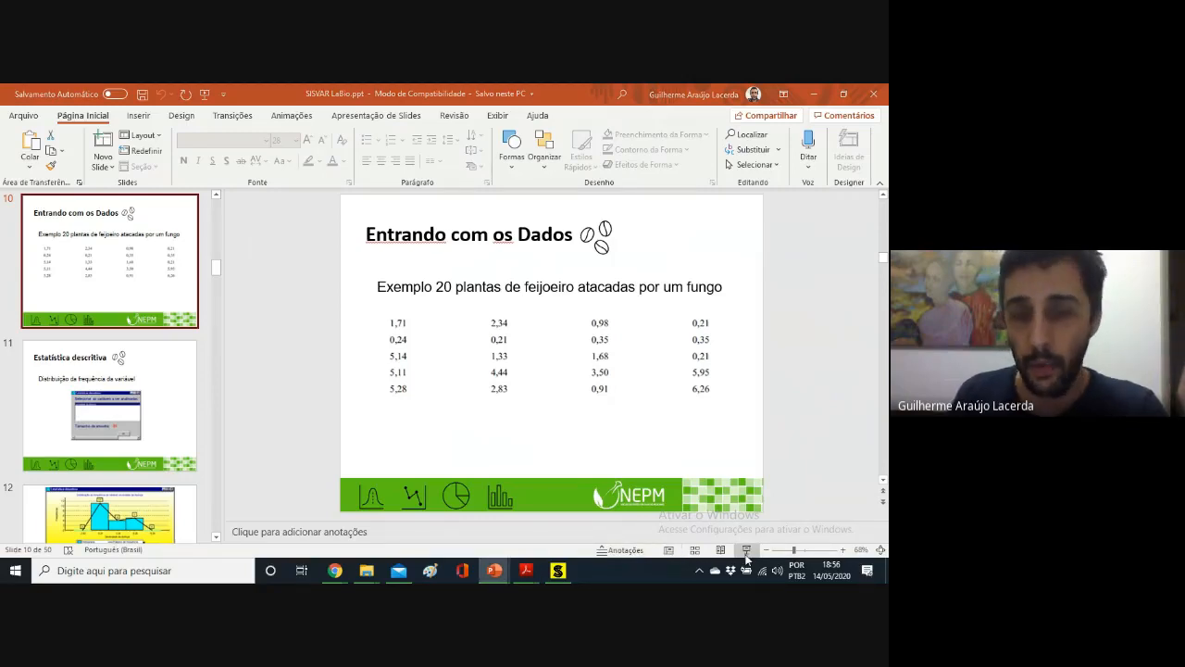
{"action": "left_click", "coordinate": [747, 550]}
{"action": "left_click", "coordinate": [702, 433]}
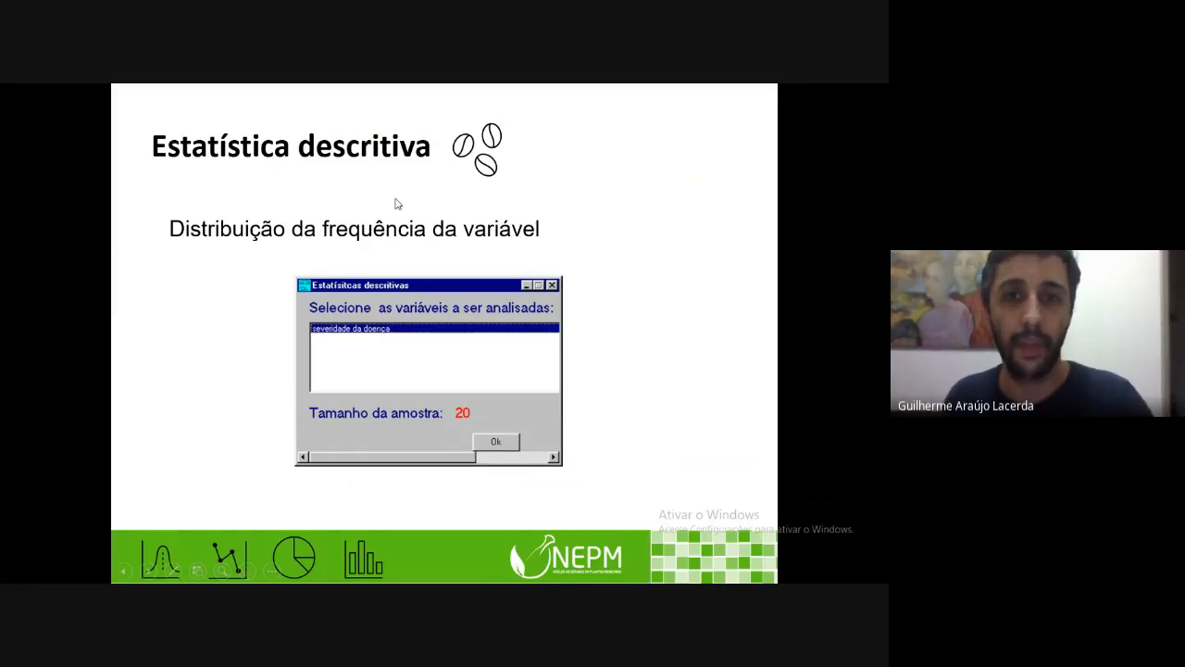
- End the slide show, switch back to Sisvar and maximize its main window
{"action": "key", "text": "Escape"}
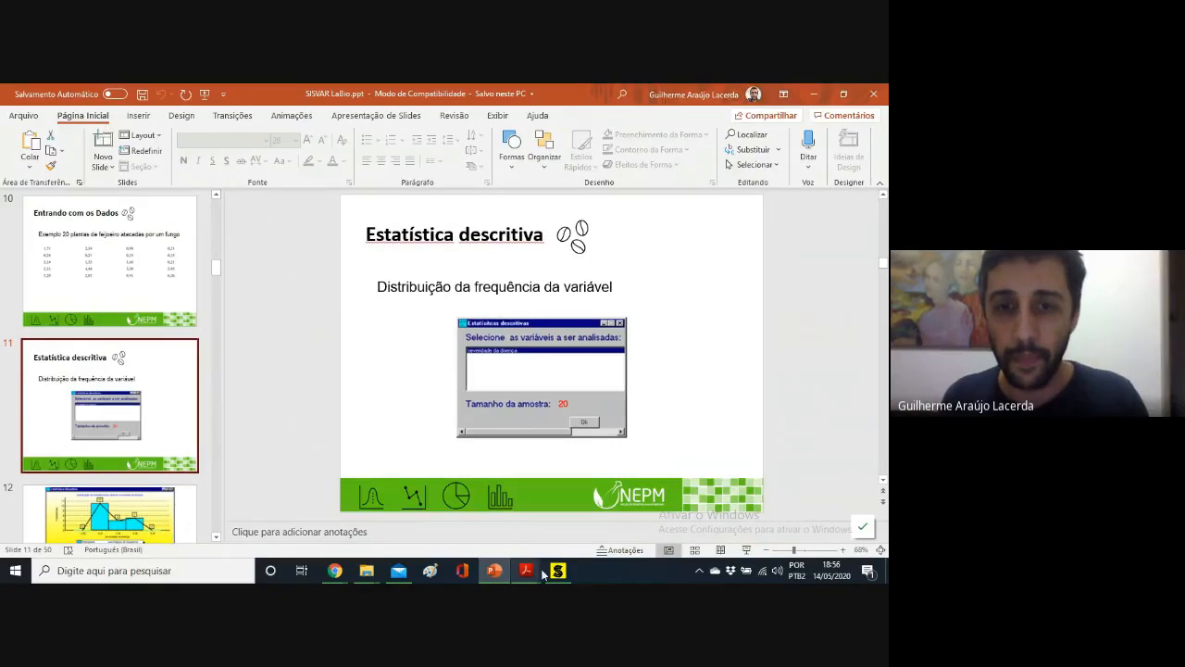
{"action": "left_click", "coordinate": [558, 570]}
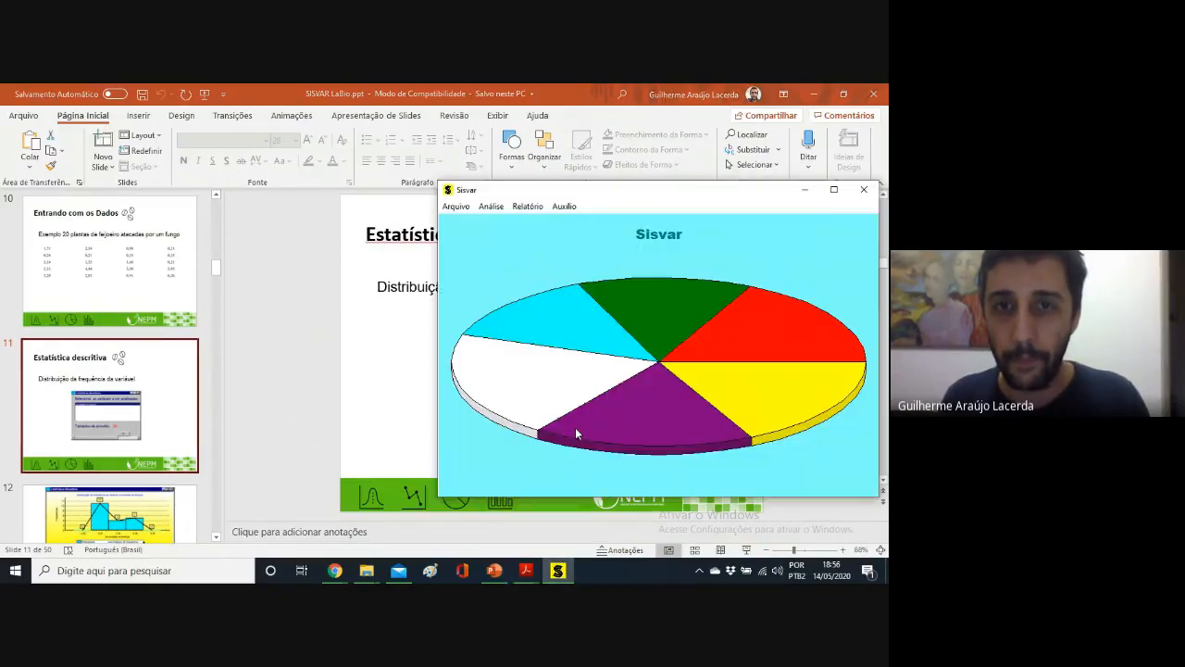
{"action": "left_click", "coordinate": [834, 190]}
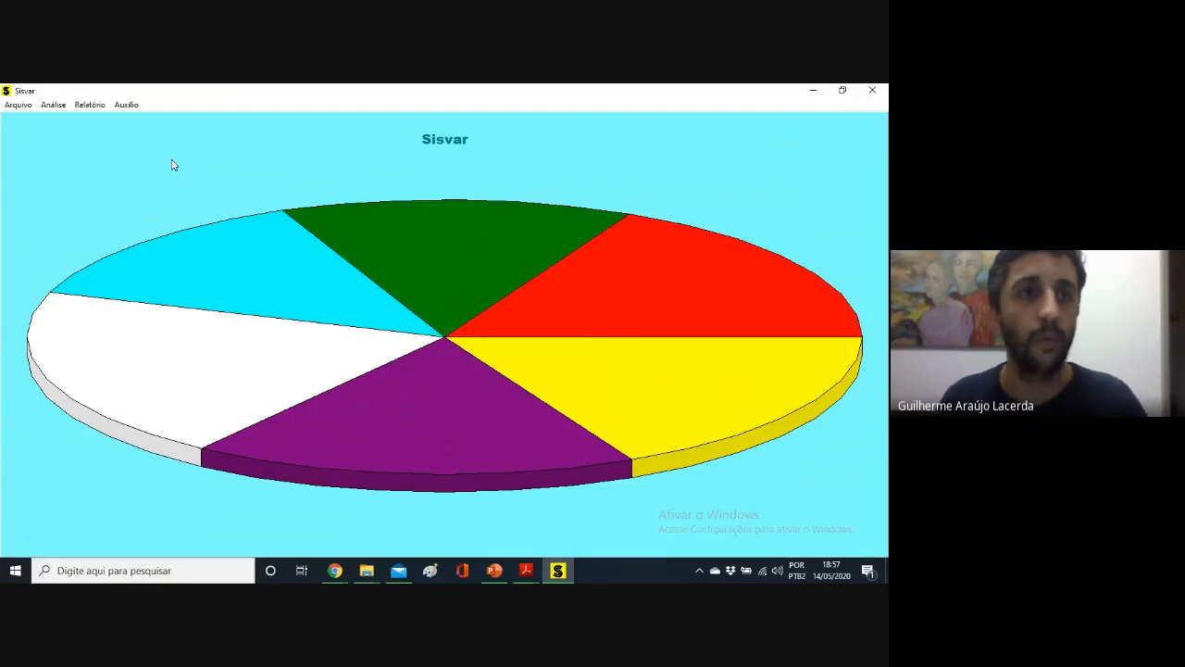
{"action": "left_click", "coordinate": [67, 106]}
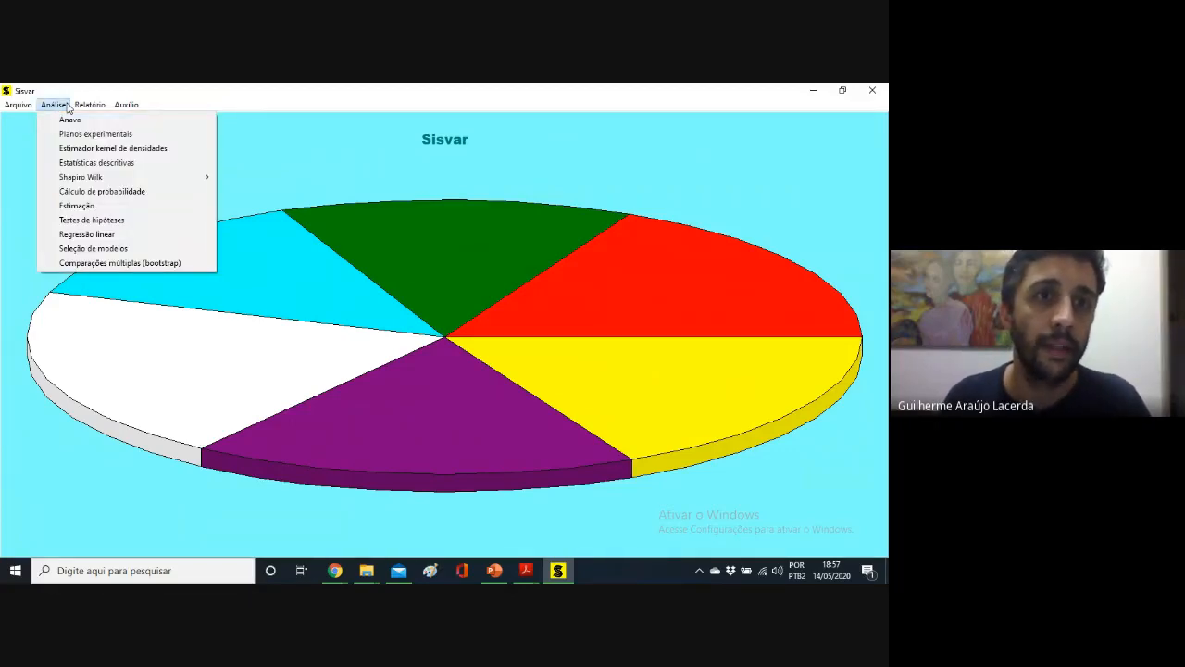
{"action": "left_click", "coordinate": [87, 163]}
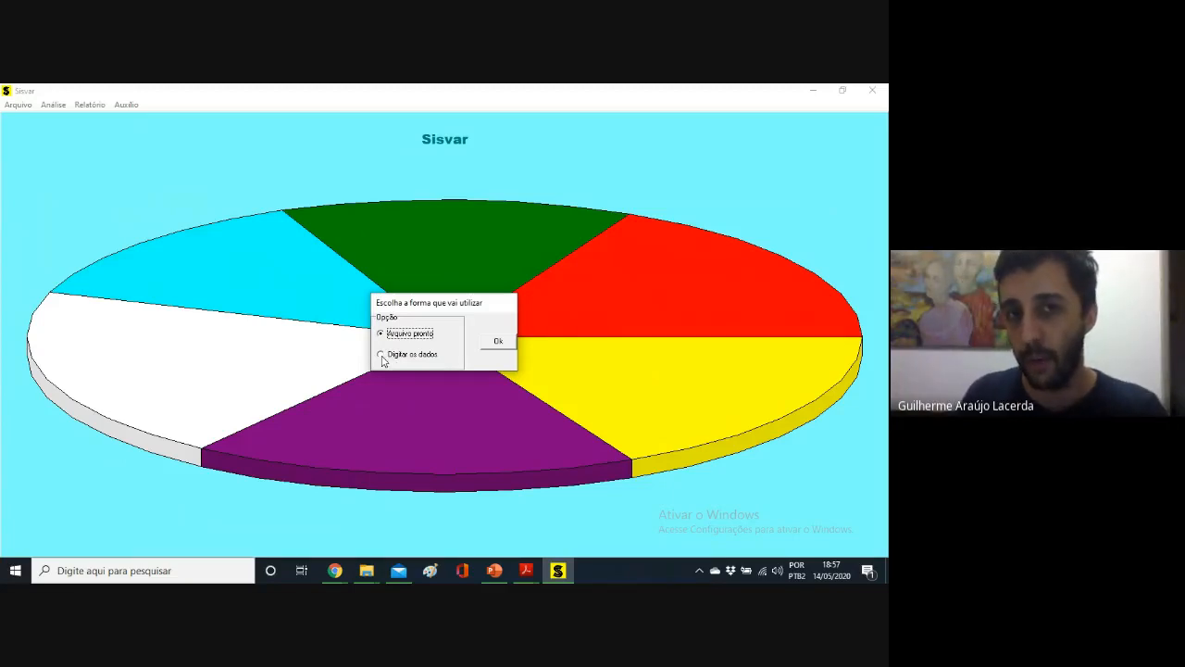
{"action": "left_click", "coordinate": [497, 340]}
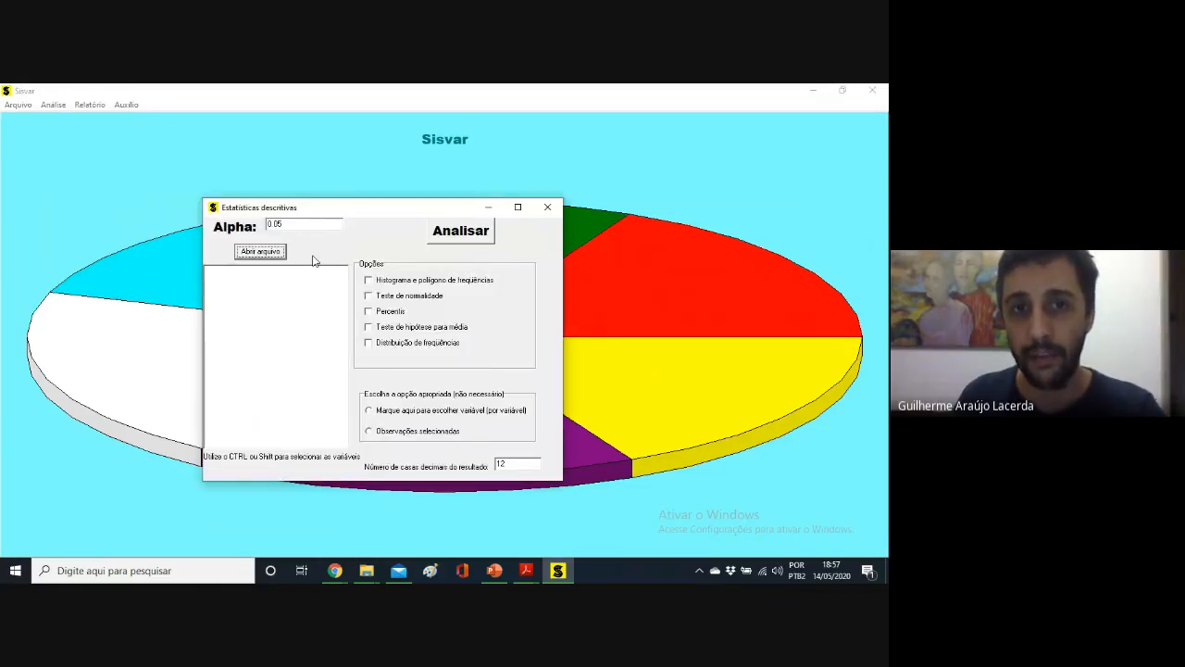
{"action": "left_click", "coordinate": [271, 254]}
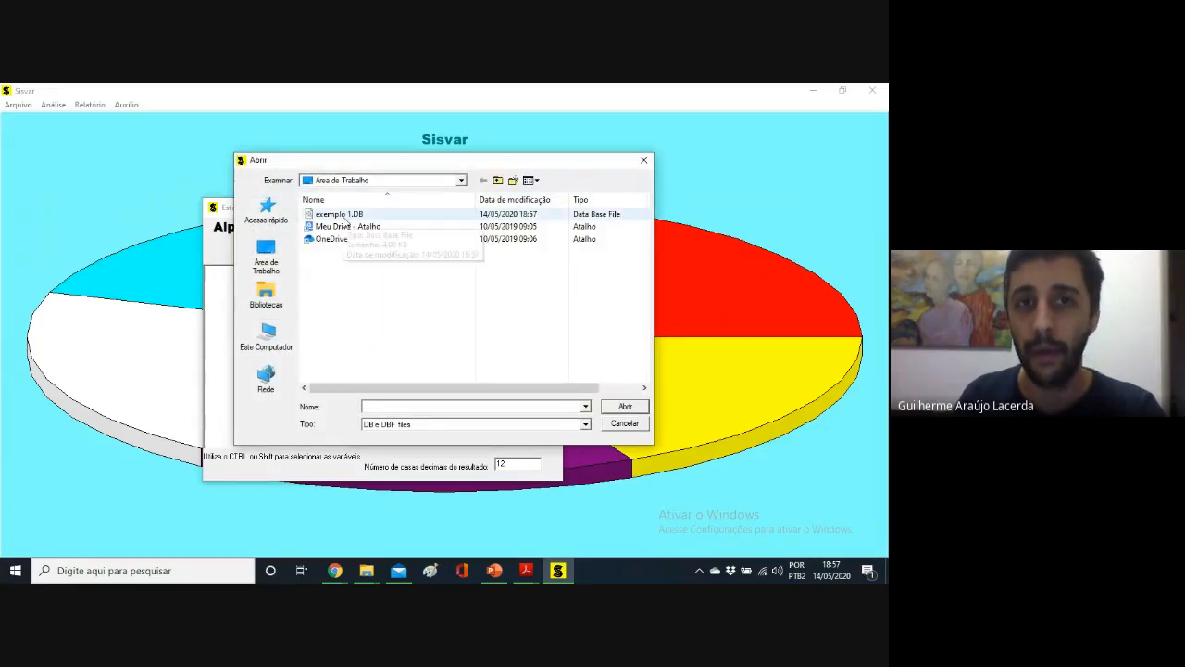
{"action": "left_click", "coordinate": [416, 215]}
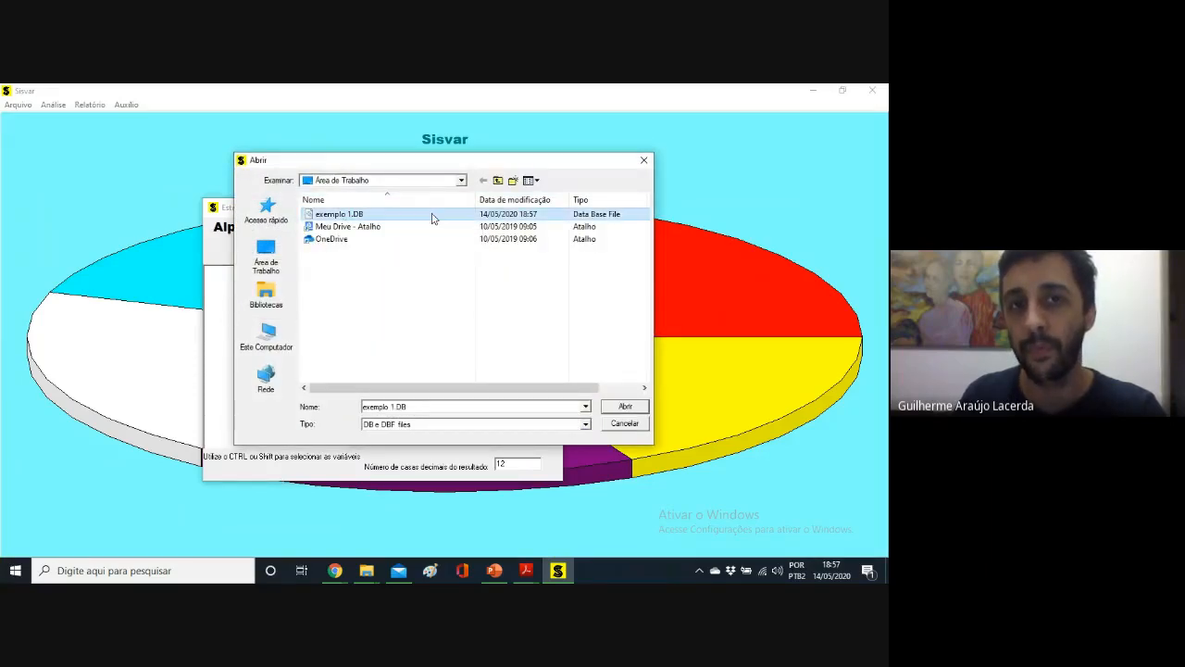
{"action": "left_click_drag", "start_coordinate": [507, 164], "coordinate": [662, 154]}
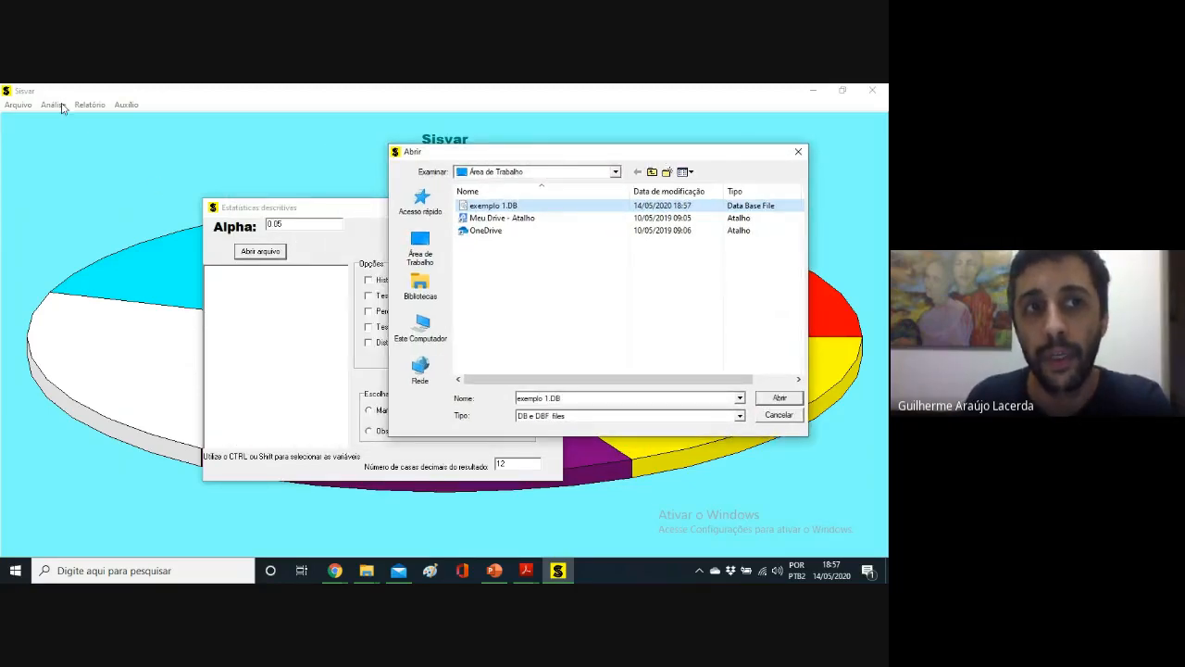
{"action": "left_click", "coordinate": [802, 154]}
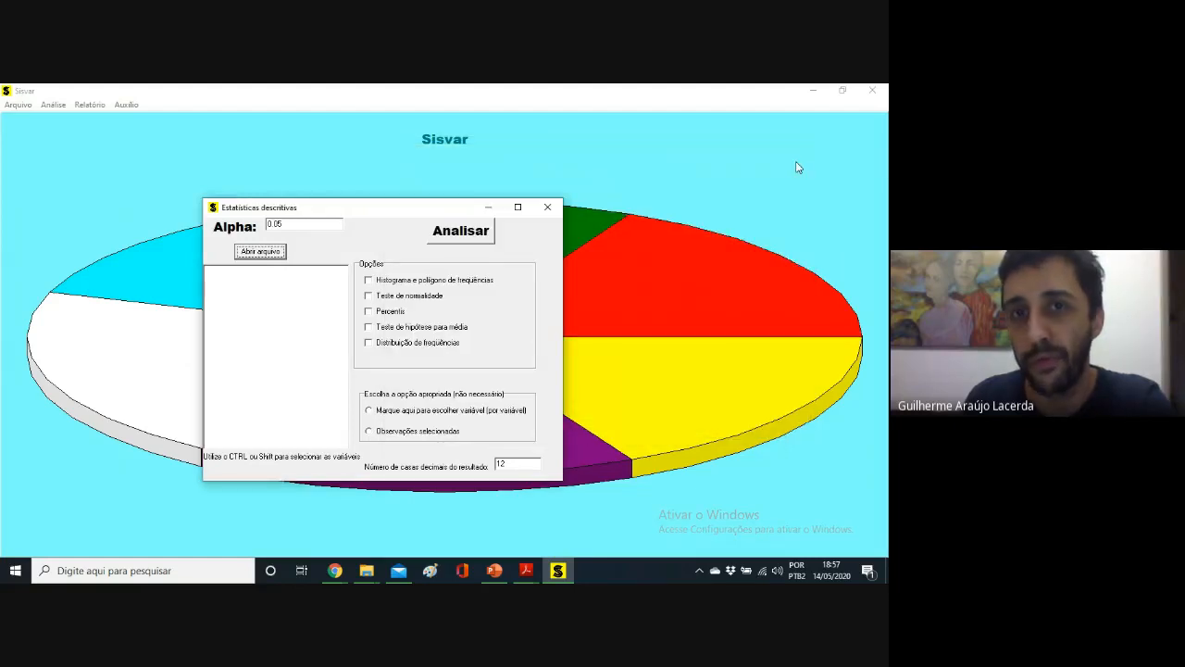
{"action": "left_click", "coordinate": [548, 205]}
- Start a descriptive statistics analysis from a ready-made file (Arquivo pronto) and load exemplo 1.DB from the desktop
{"action": "left_click", "coordinate": [54, 104]}
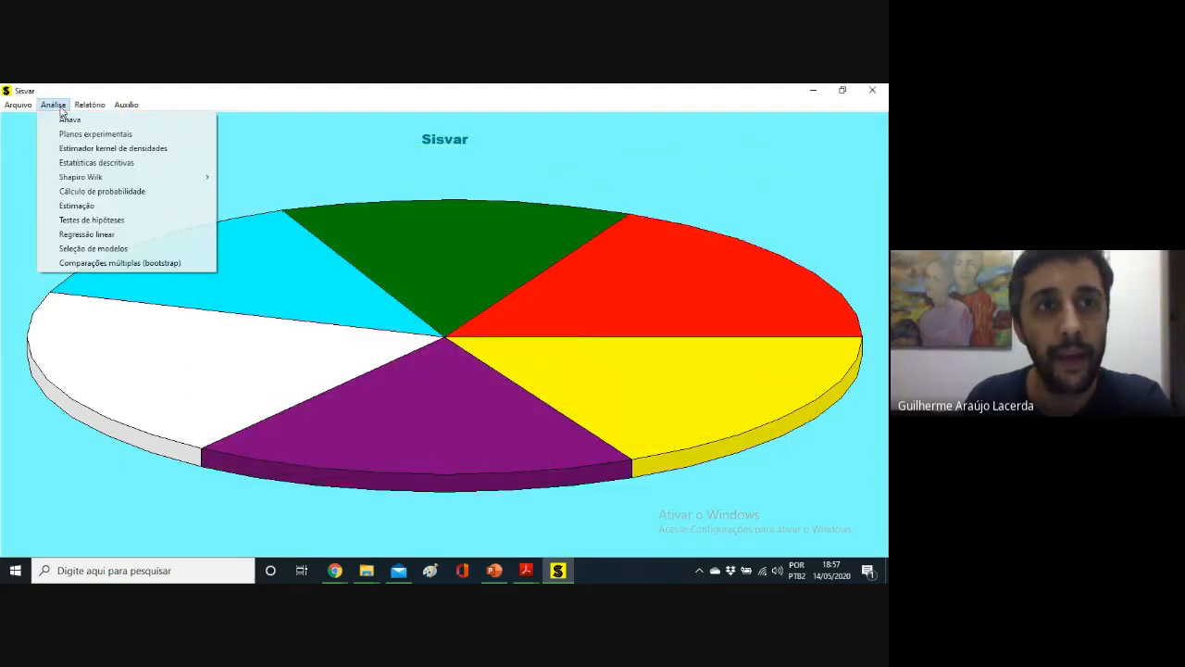
{"action": "left_click", "coordinate": [72, 161]}
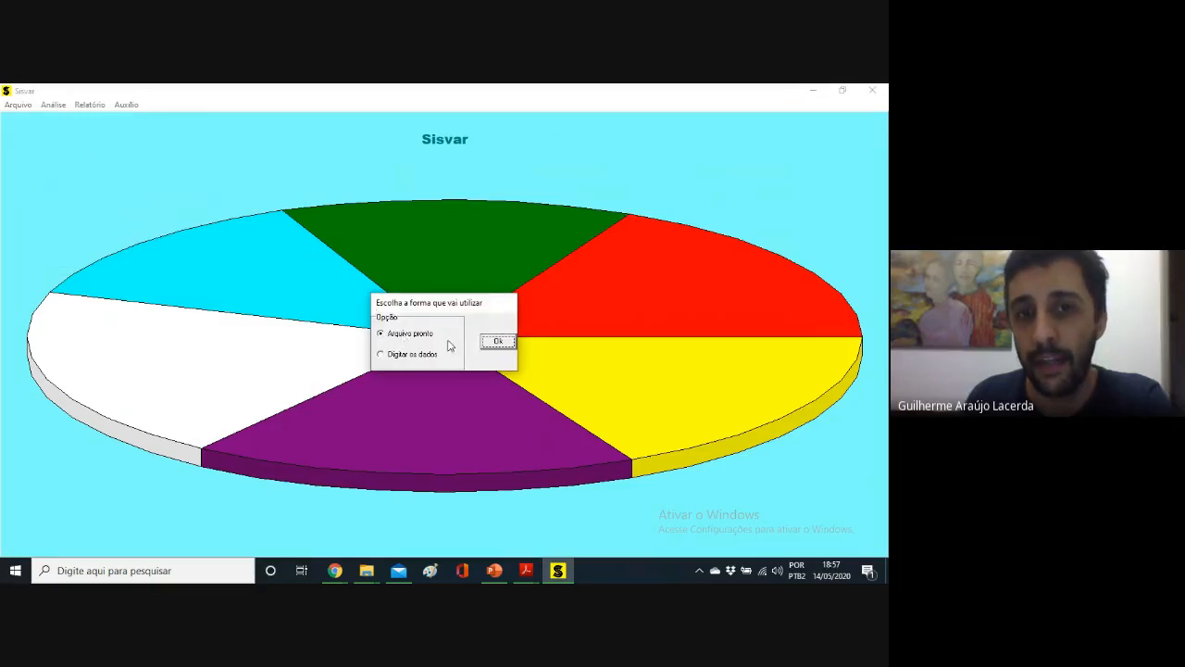
{"action": "left_click", "coordinate": [485, 343]}
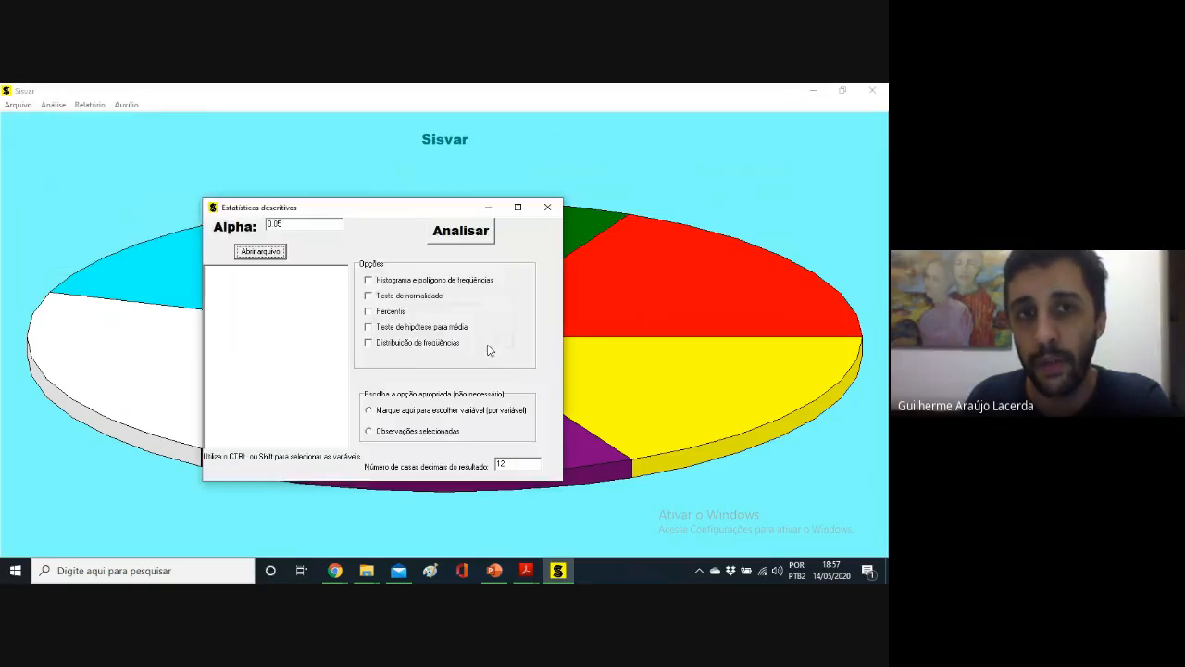
{"action": "left_click", "coordinate": [263, 257]}
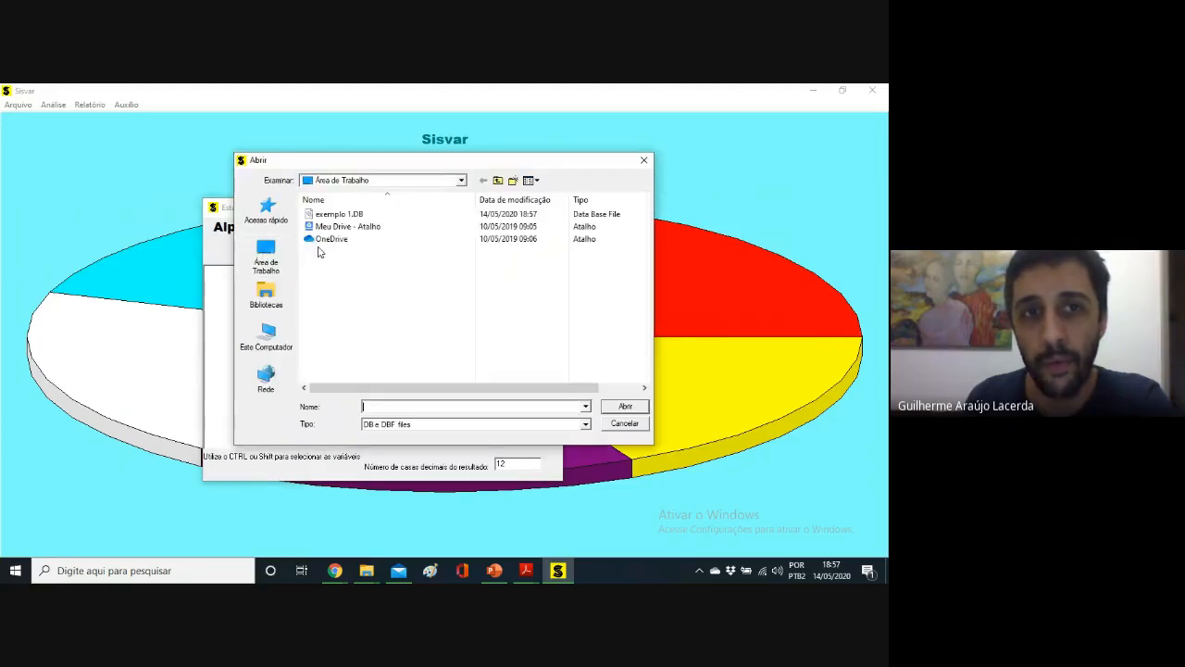
{"action": "left_click", "coordinate": [352, 216]}
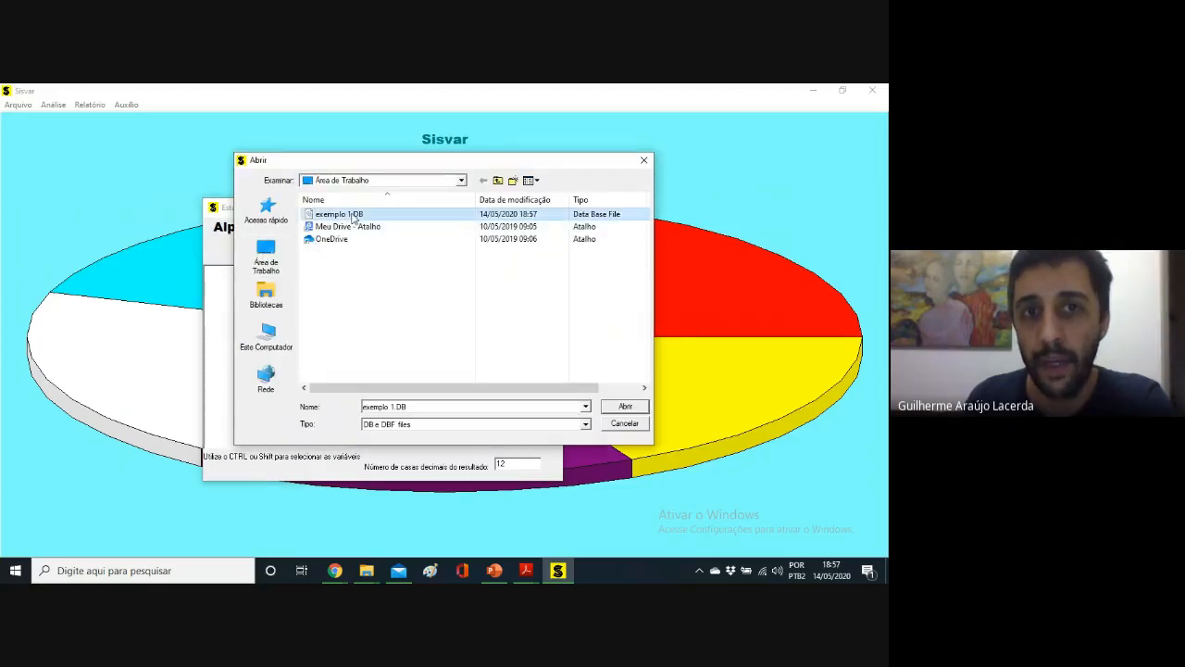
{"action": "left_click", "coordinate": [624, 408]}
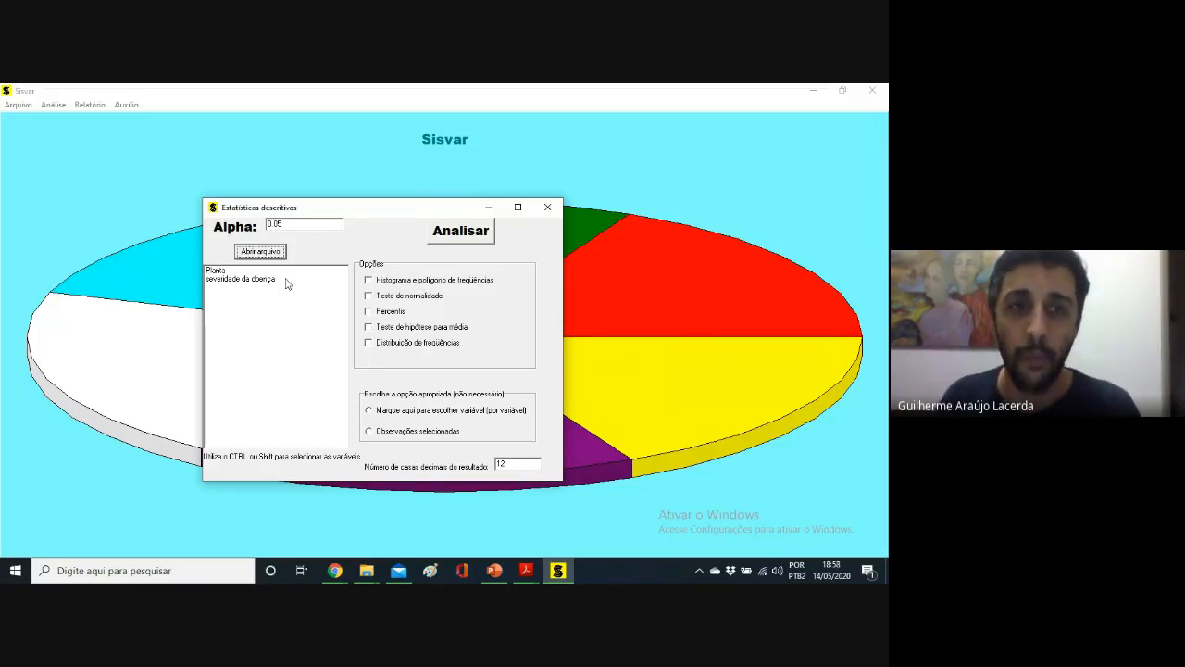
- Select the variable severidade da doença and enable the histogram and frequency polygon with Método empírico and Distribuição Normal plotted
{"action": "left_click", "coordinate": [245, 279]}
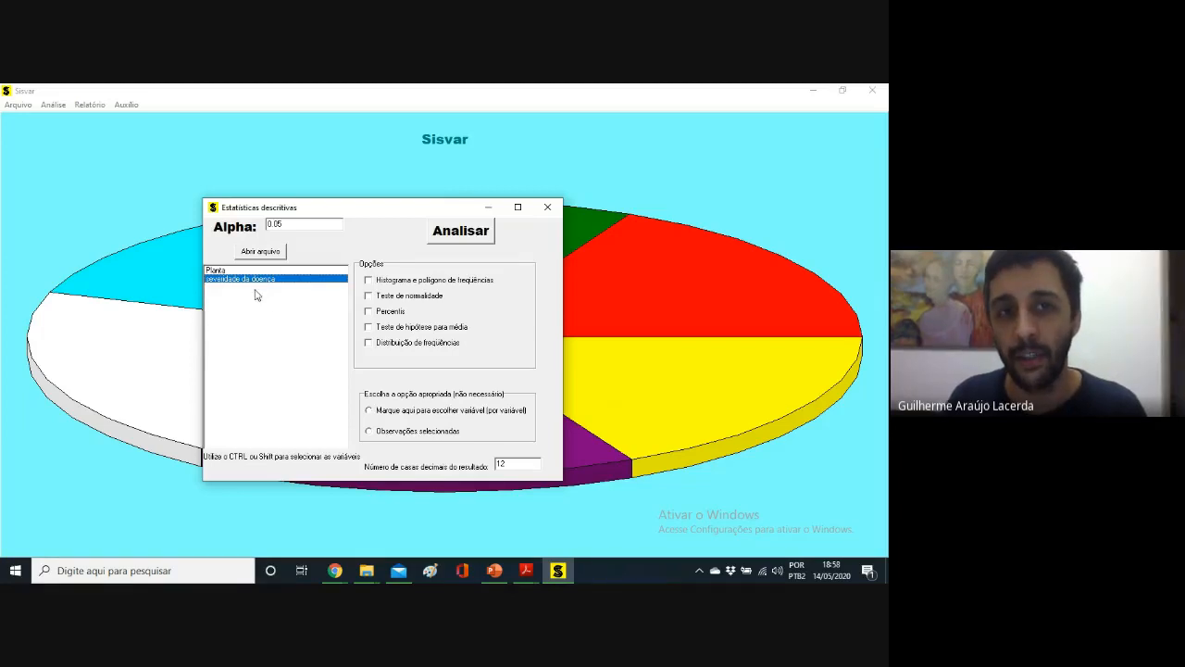
{"action": "left_click", "coordinate": [370, 281]}
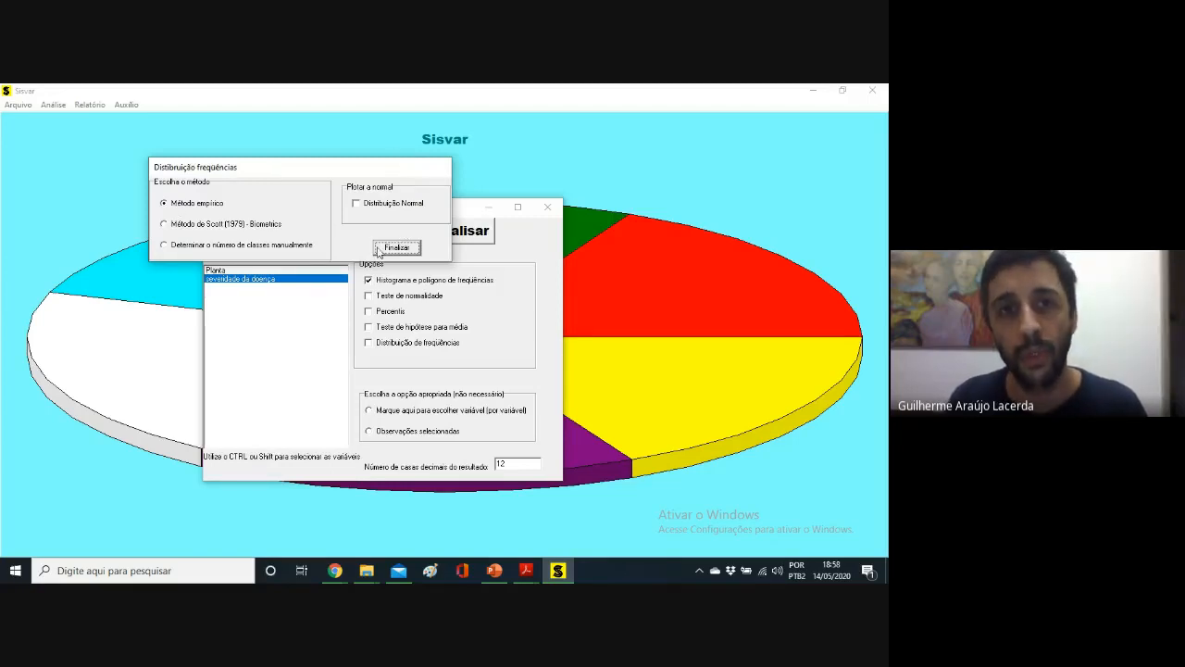
{"action": "left_click", "coordinate": [357, 204]}
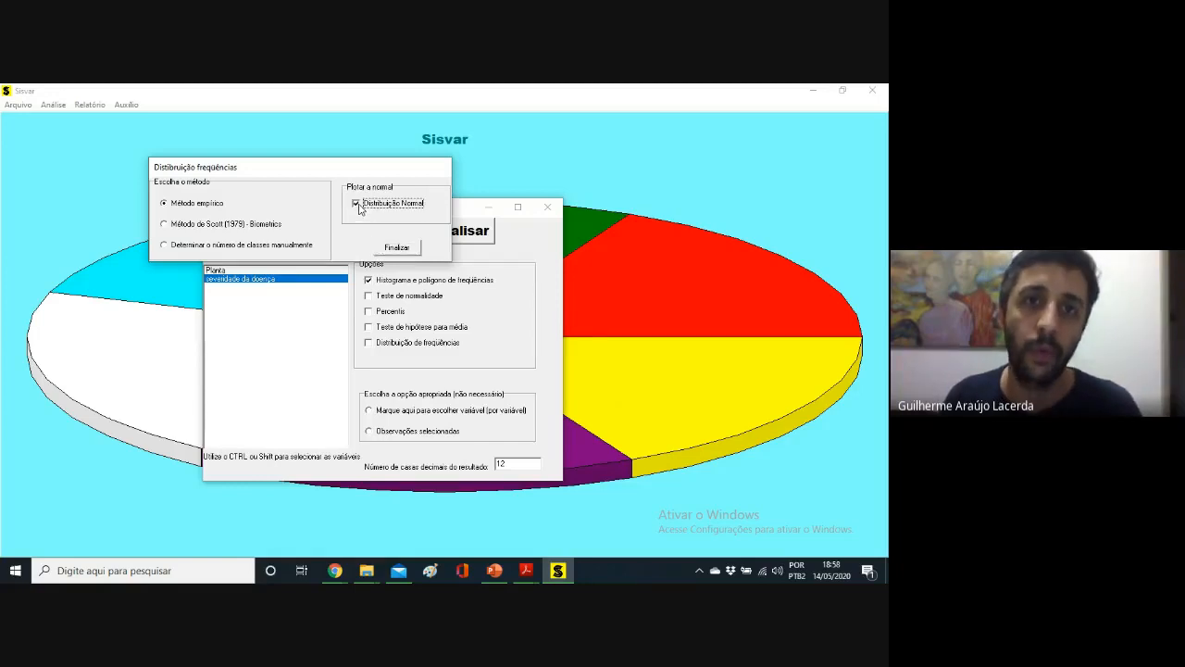
{"action": "left_click", "coordinate": [392, 246]}
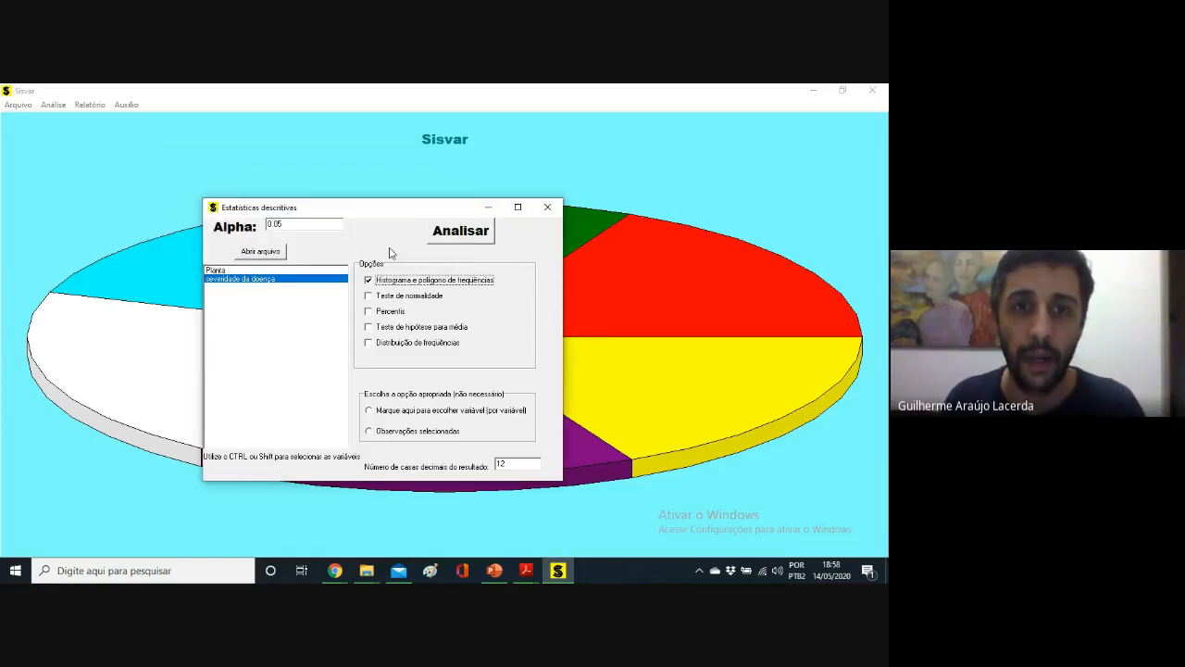
{"action": "left_click", "coordinate": [370, 296]}
{"action": "left_click", "coordinate": [369, 312]}
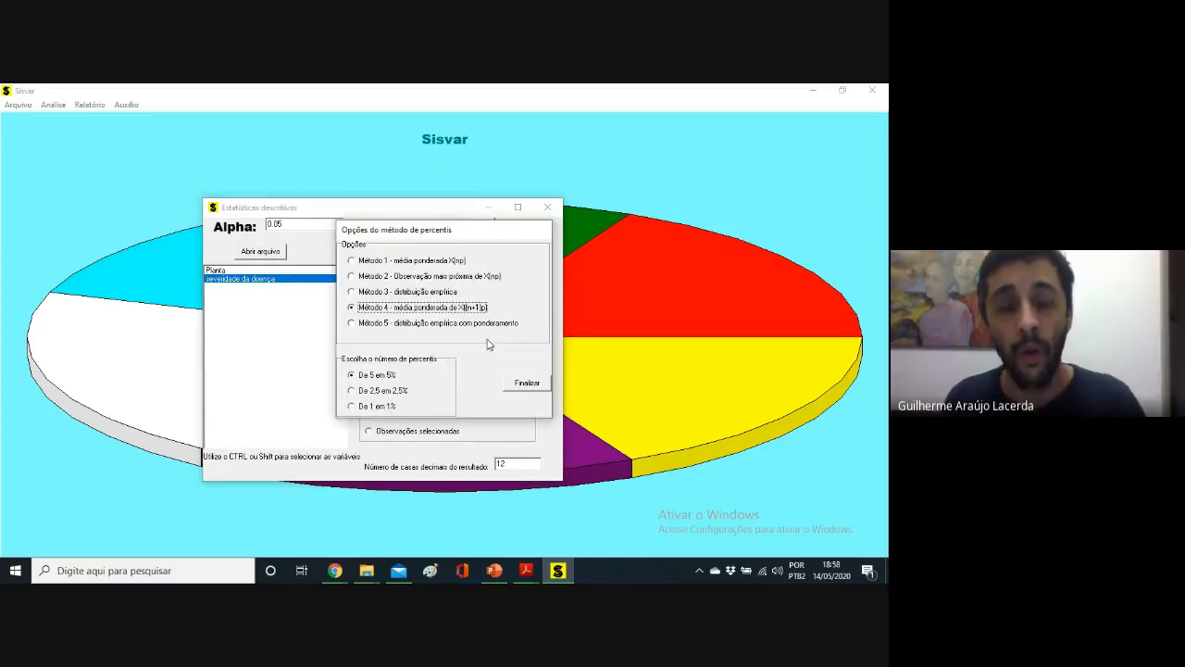
{"action": "left_click", "coordinate": [525, 382]}
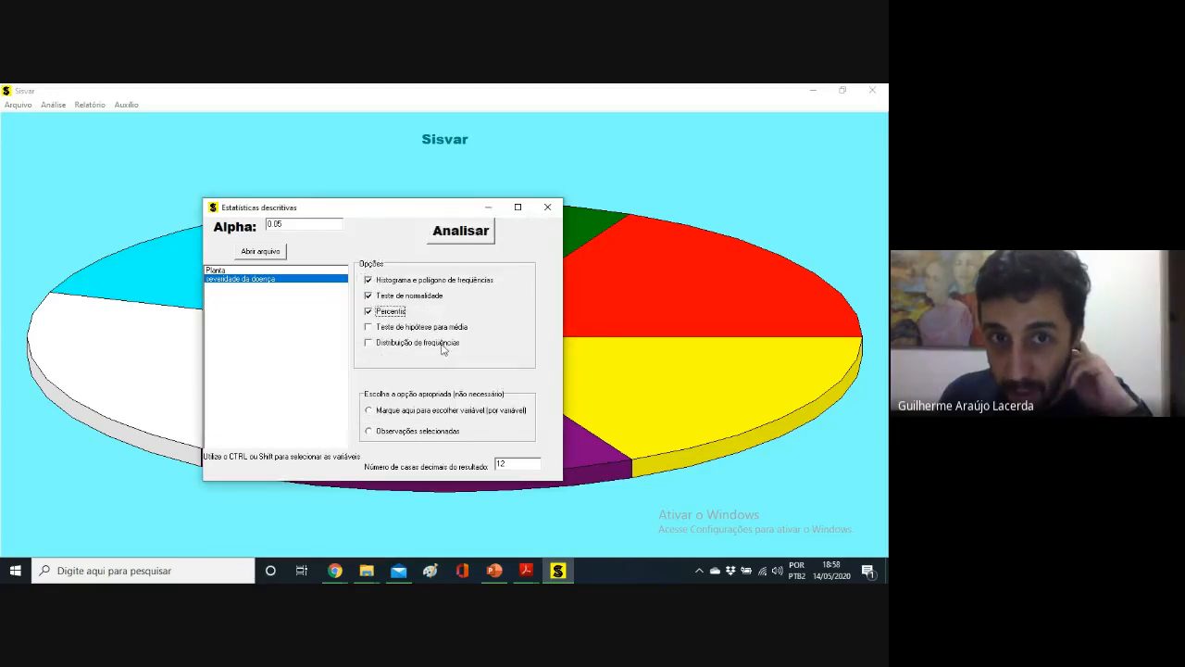
{"action": "left_click", "coordinate": [389, 312]}
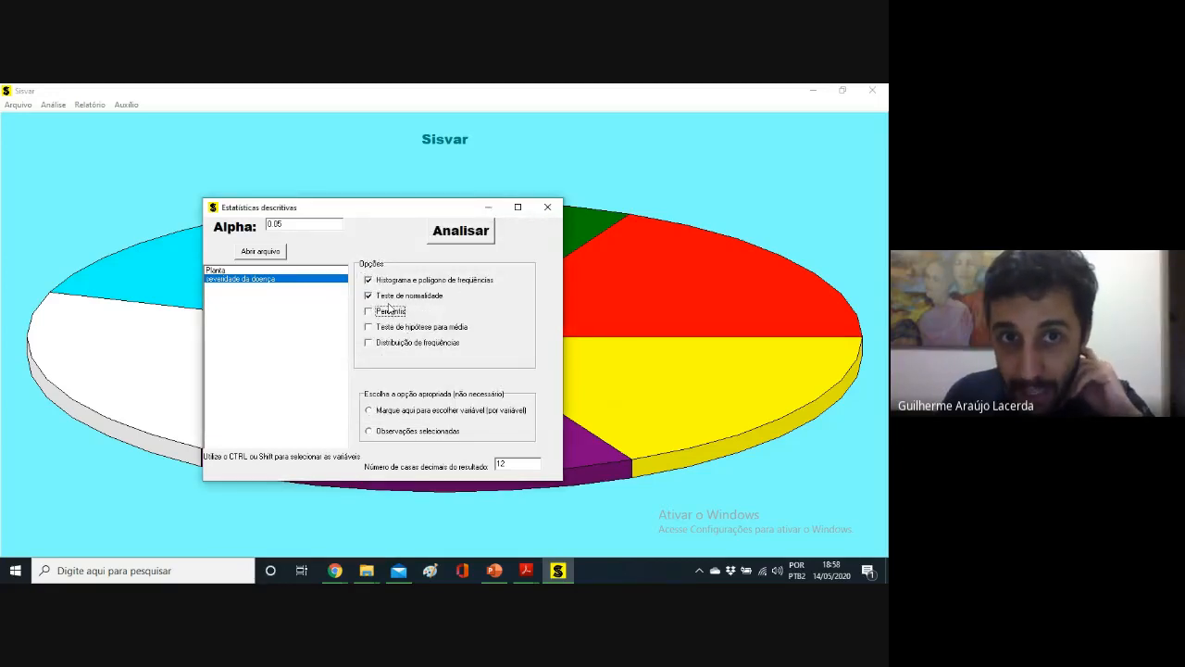
{"action": "left_click", "coordinate": [390, 298]}
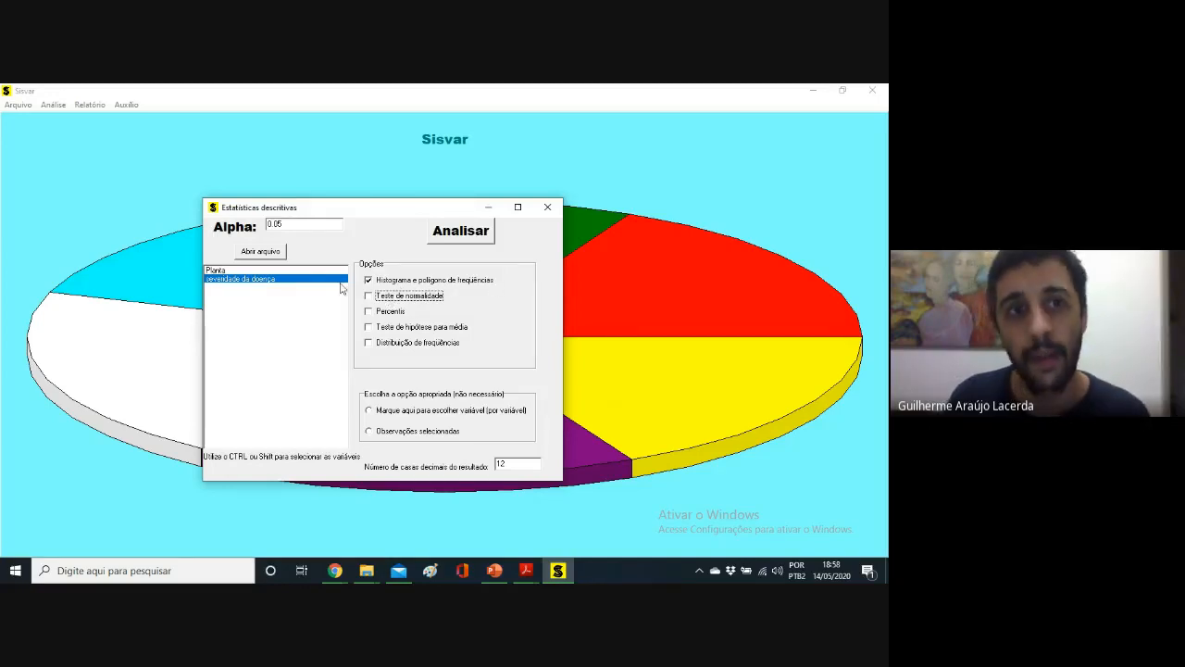
- Run the analysis, compare the resulting chart with the example on slide 12 in PowerPoint and return to Sisvar
{"action": "left_click", "coordinate": [473, 239]}
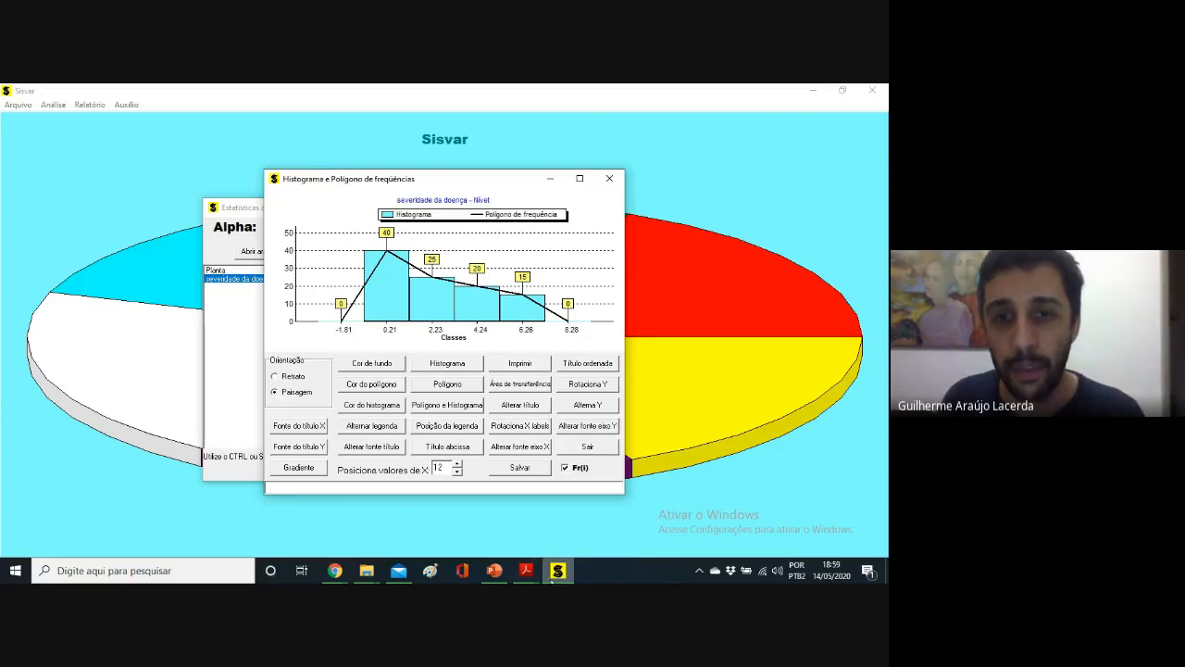
{"action": "left_click", "coordinate": [492, 571]}
{"action": "scroll", "coordinate": [254, 423], "scroll_direction": "down", "scroll_amount": 1}
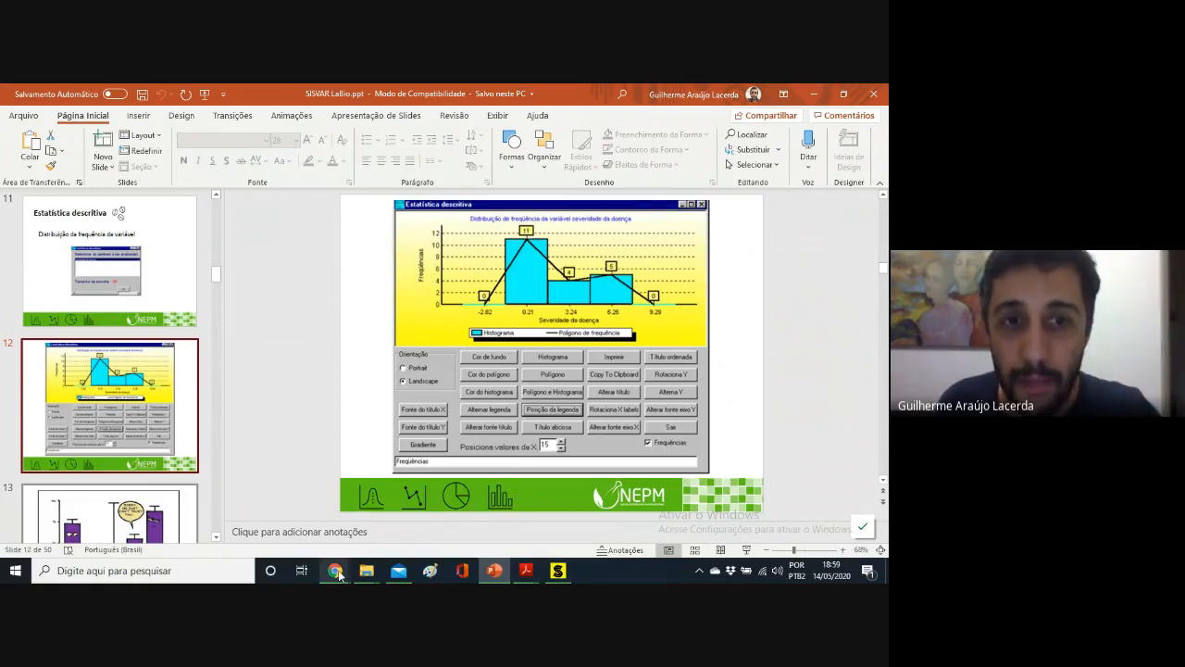
{"action": "left_click", "coordinate": [565, 570]}
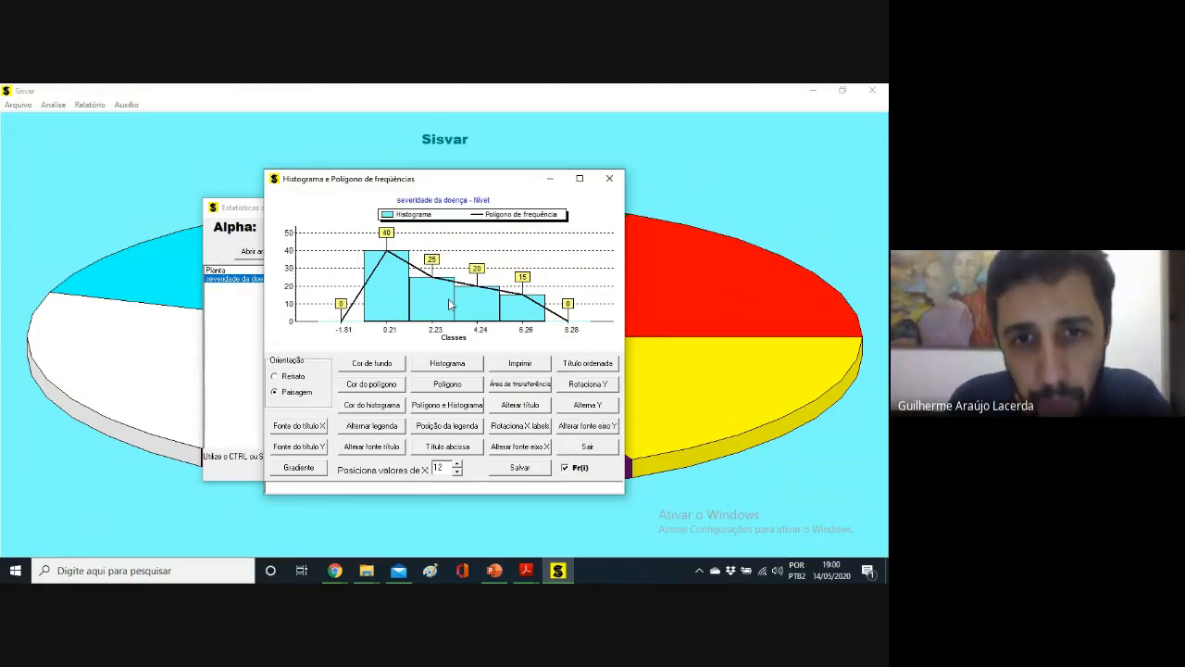
- Change the background colour of the histogram chart to yellow
{"action": "left_click", "coordinate": [391, 362]}
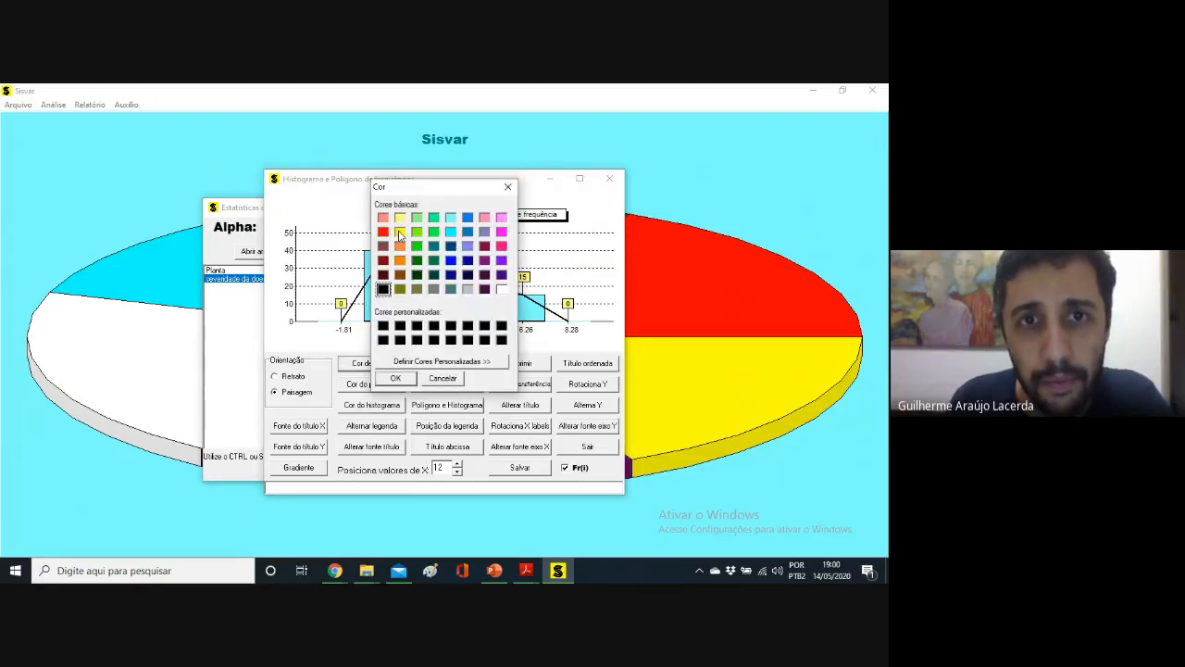
{"action": "left_click", "coordinate": [395, 378]}
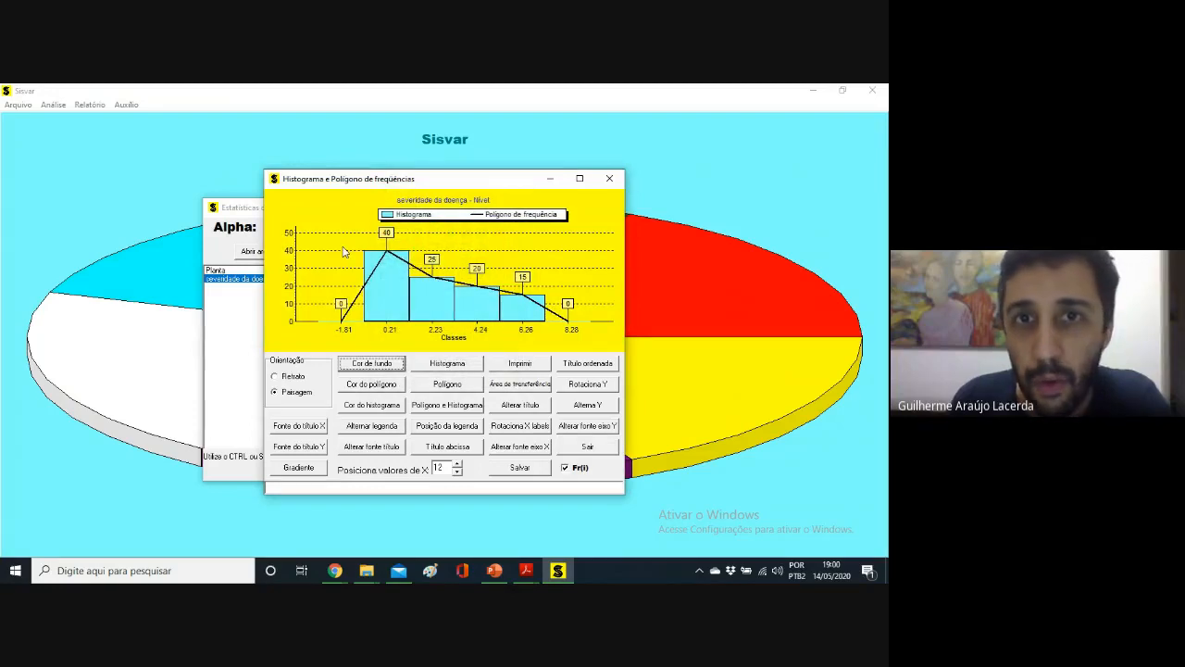
- Set the chart background back to white and colour the frequency polygon white
{"action": "left_click", "coordinate": [374, 367]}
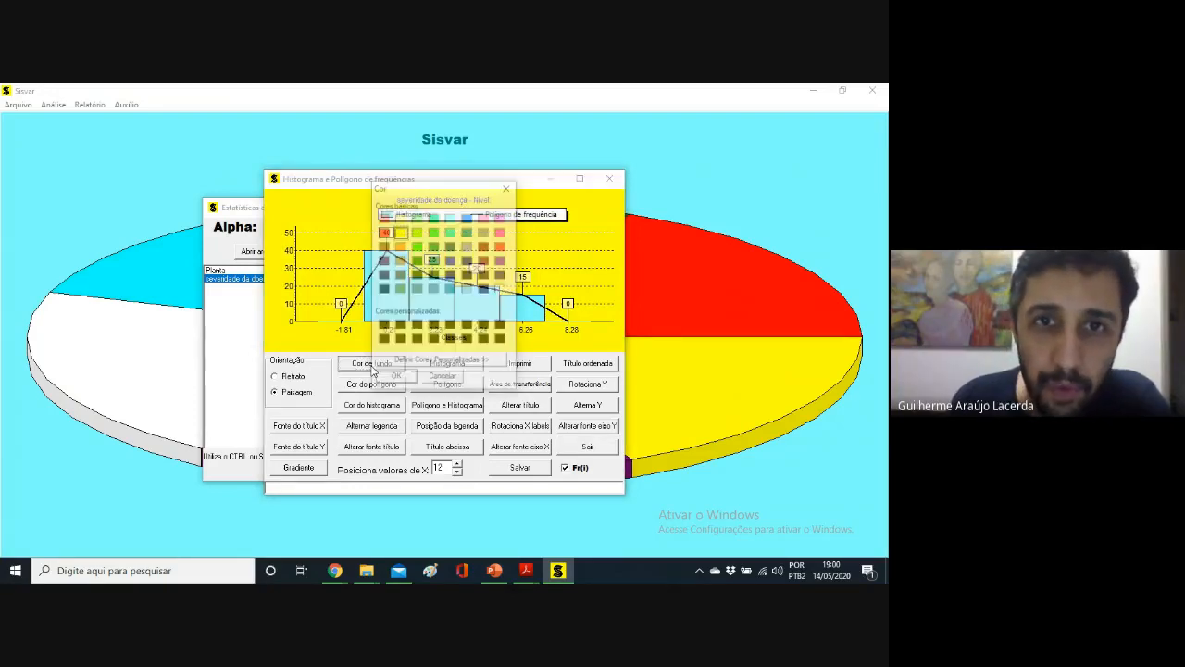
{"action": "left_click", "coordinate": [500, 291]}
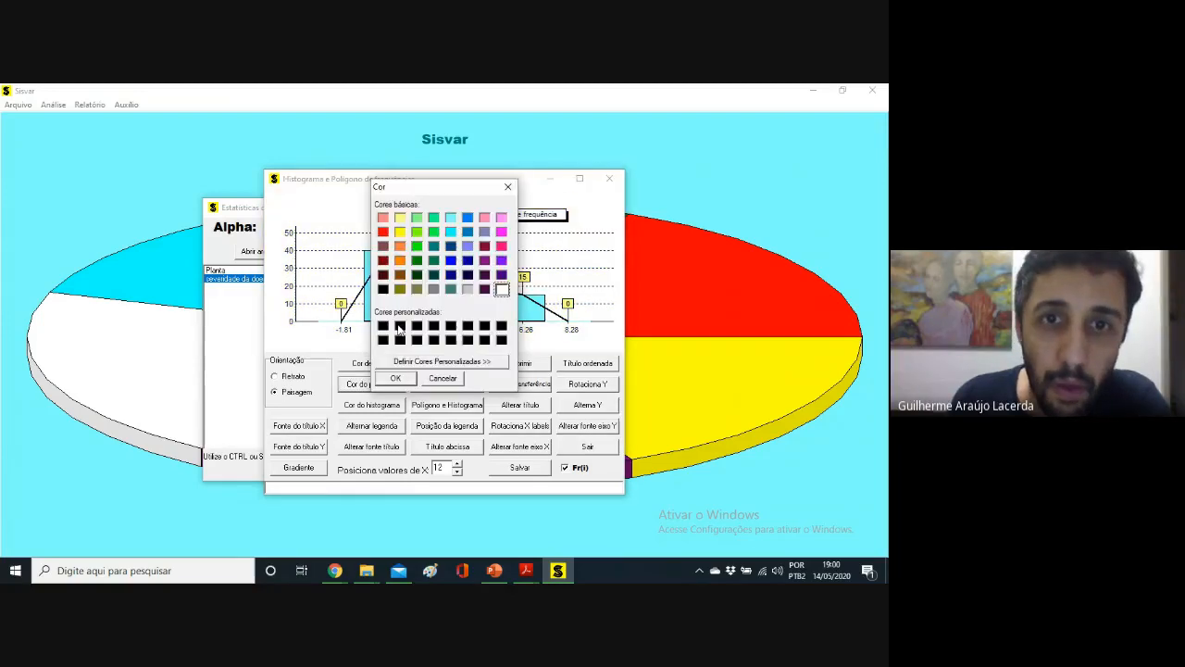
{"action": "left_click", "coordinate": [390, 378]}
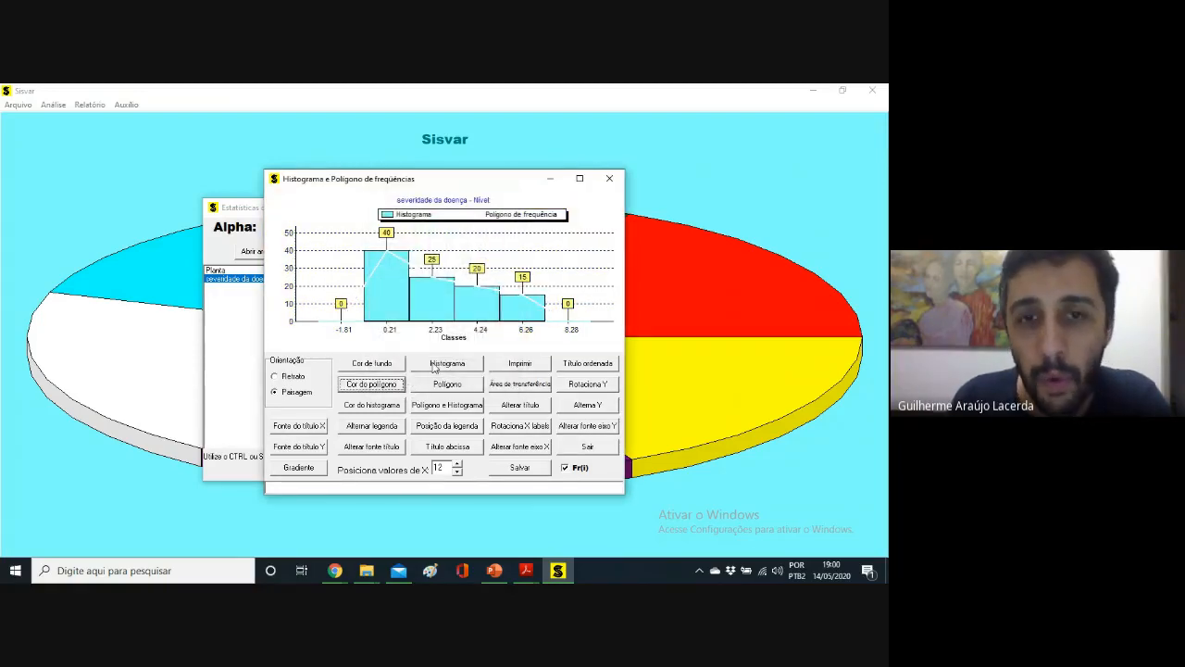
- Display the histogram without the frequency polygon, and restore the combined polygon and histogram display
{"action": "left_click", "coordinate": [431, 364]}
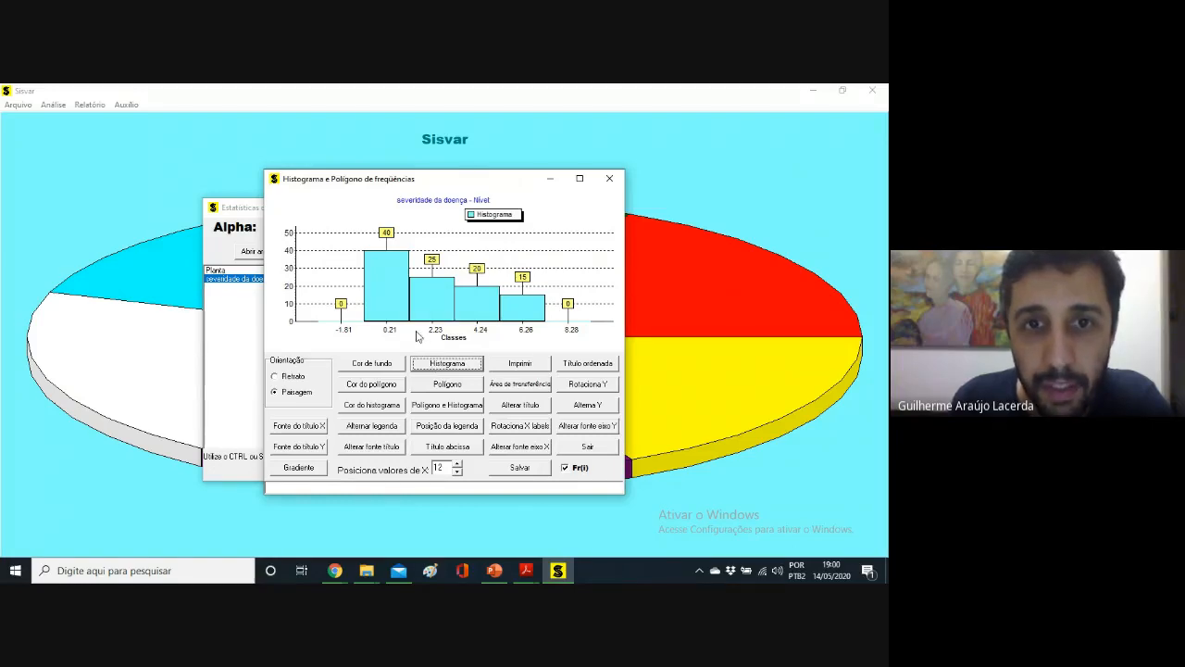
{"action": "left_click", "coordinate": [585, 363]}
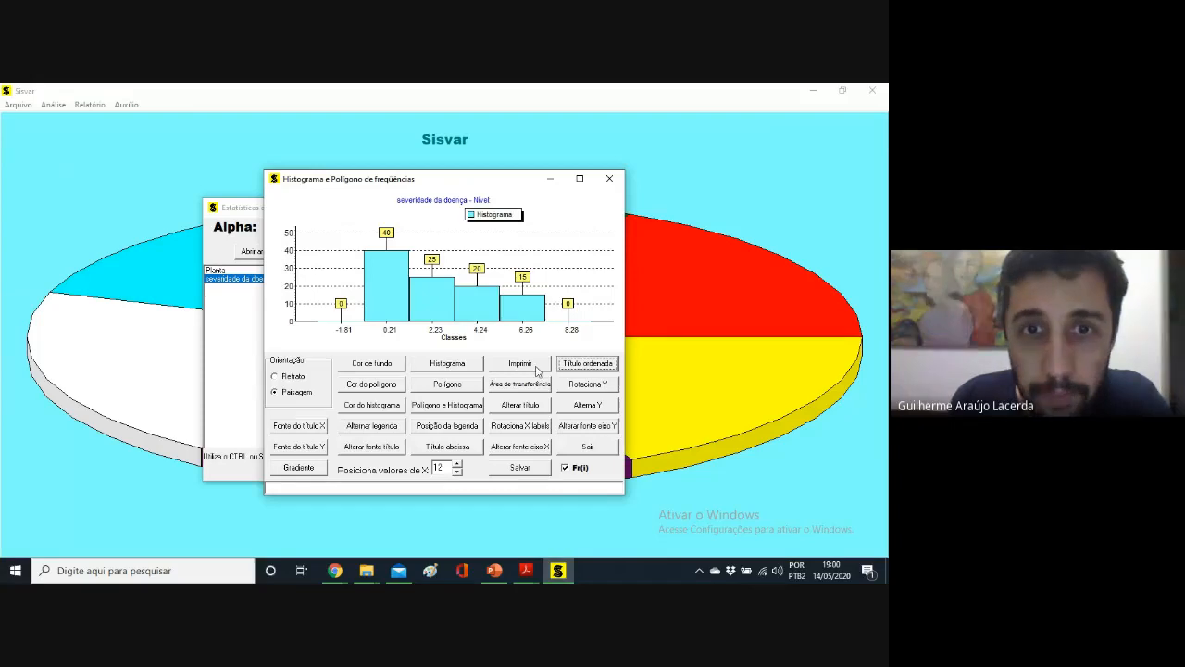
{"action": "left_click", "coordinate": [445, 371]}
{"action": "left_click", "coordinate": [373, 383]}
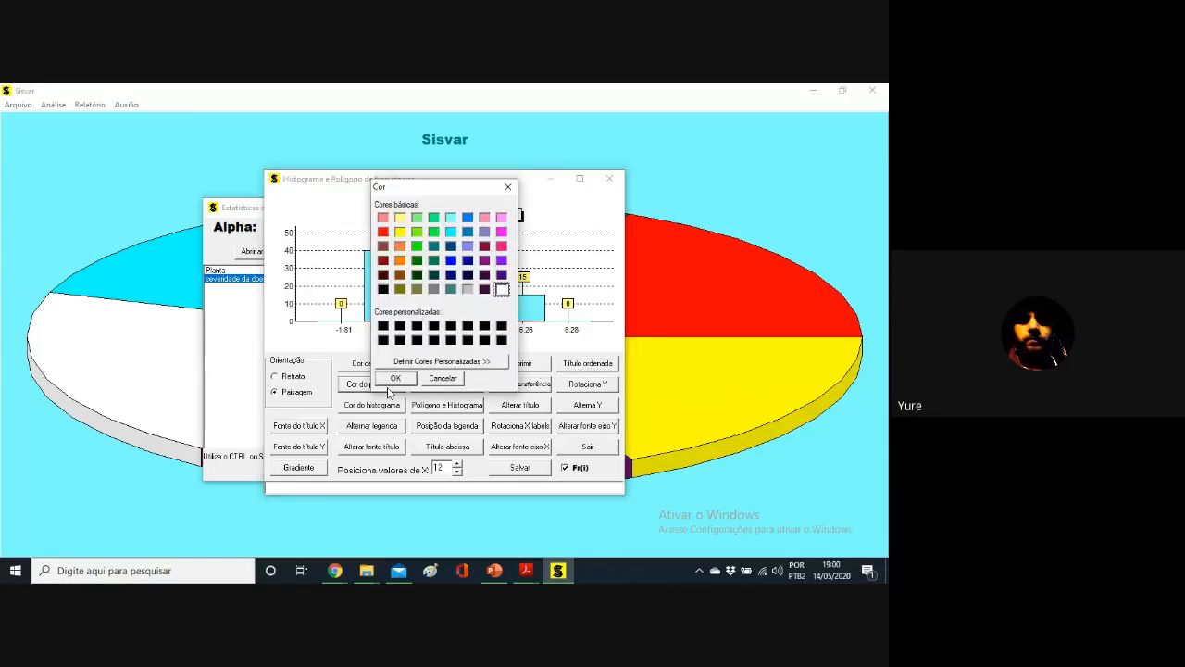
{"action": "left_click", "coordinate": [440, 377]}
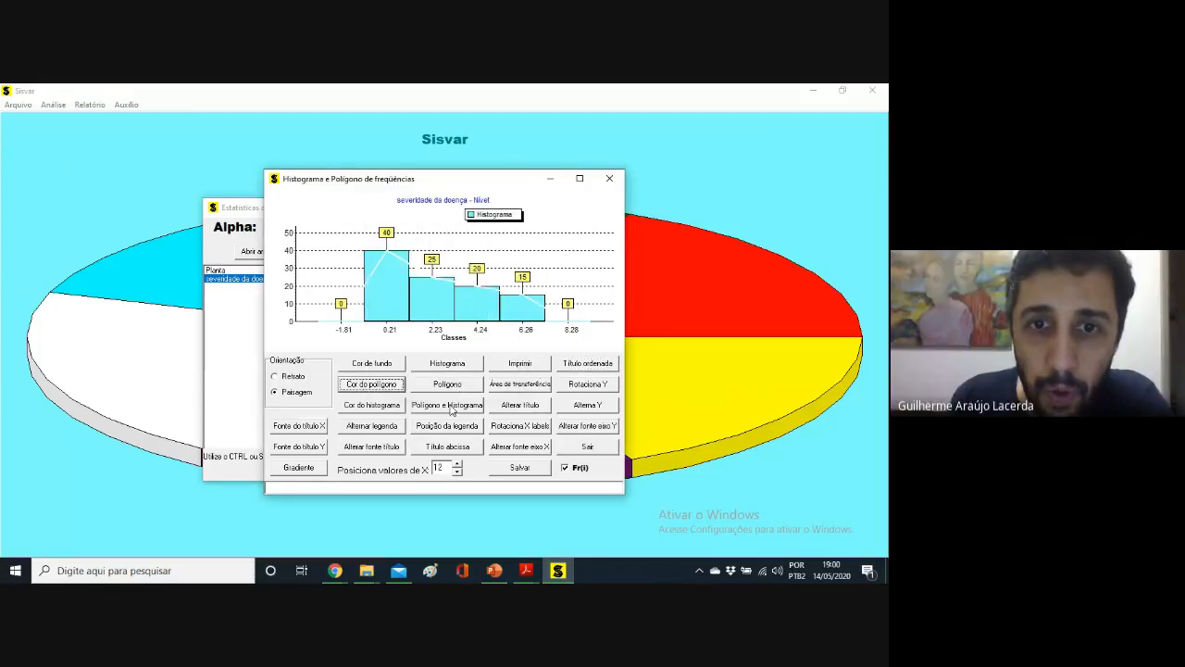
{"action": "left_click", "coordinate": [452, 407]}
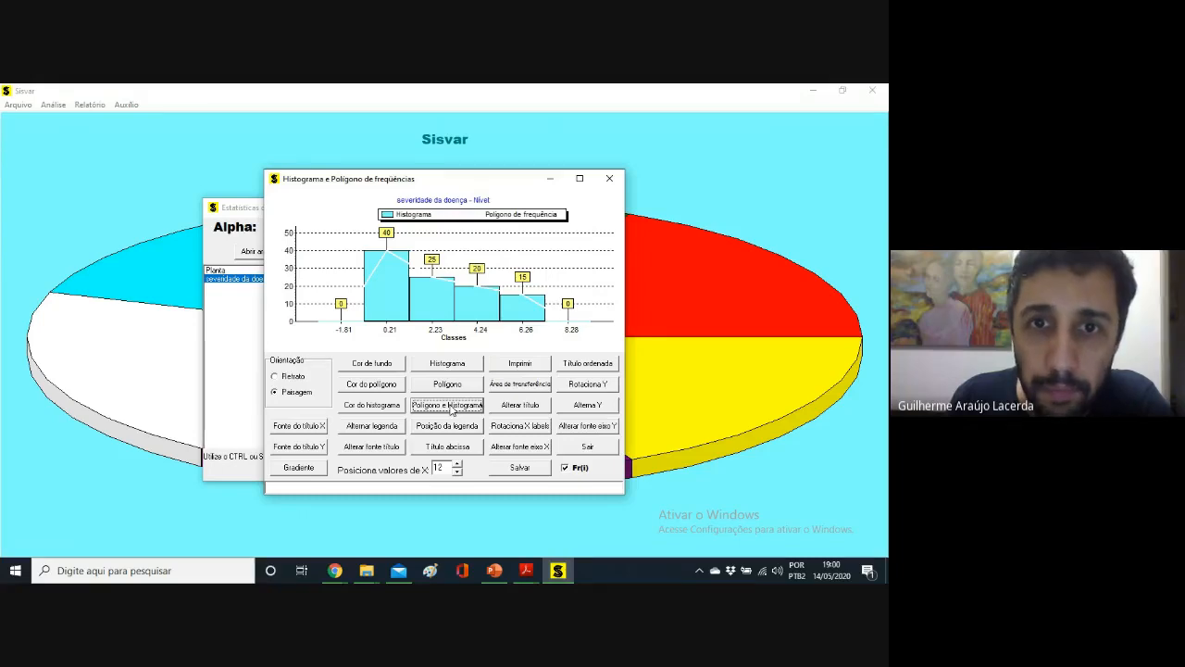
- Try black and cyan as the colour of the histogram bars
{"action": "left_click", "coordinate": [391, 406]}
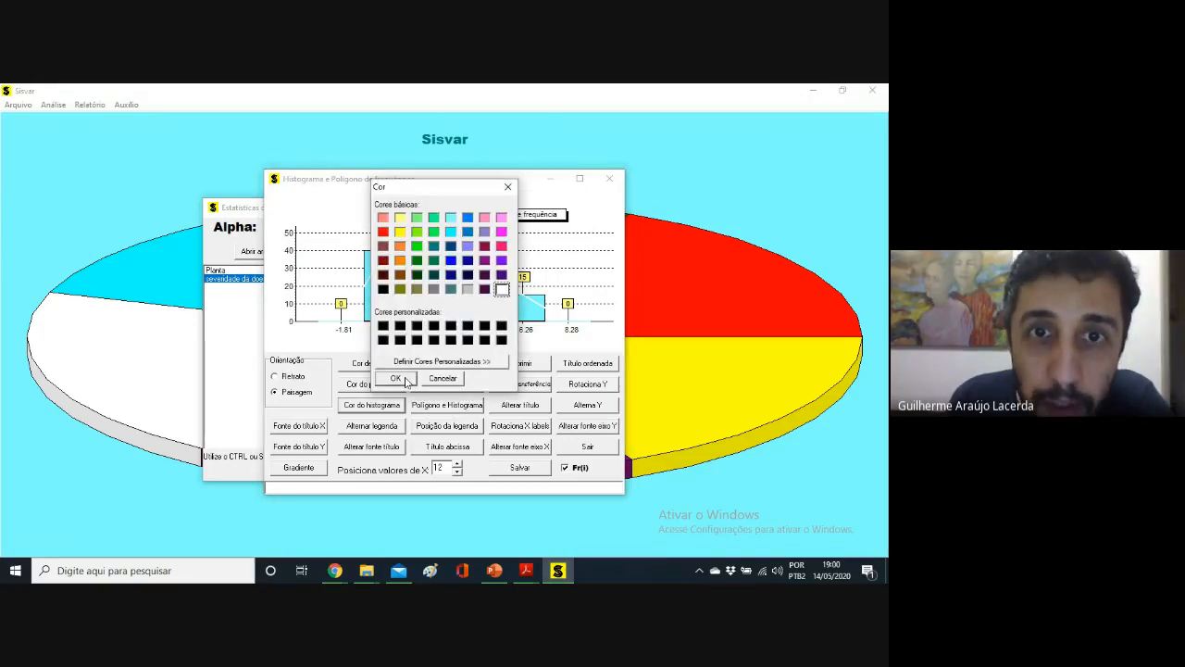
{"action": "left_click", "coordinate": [383, 326]}
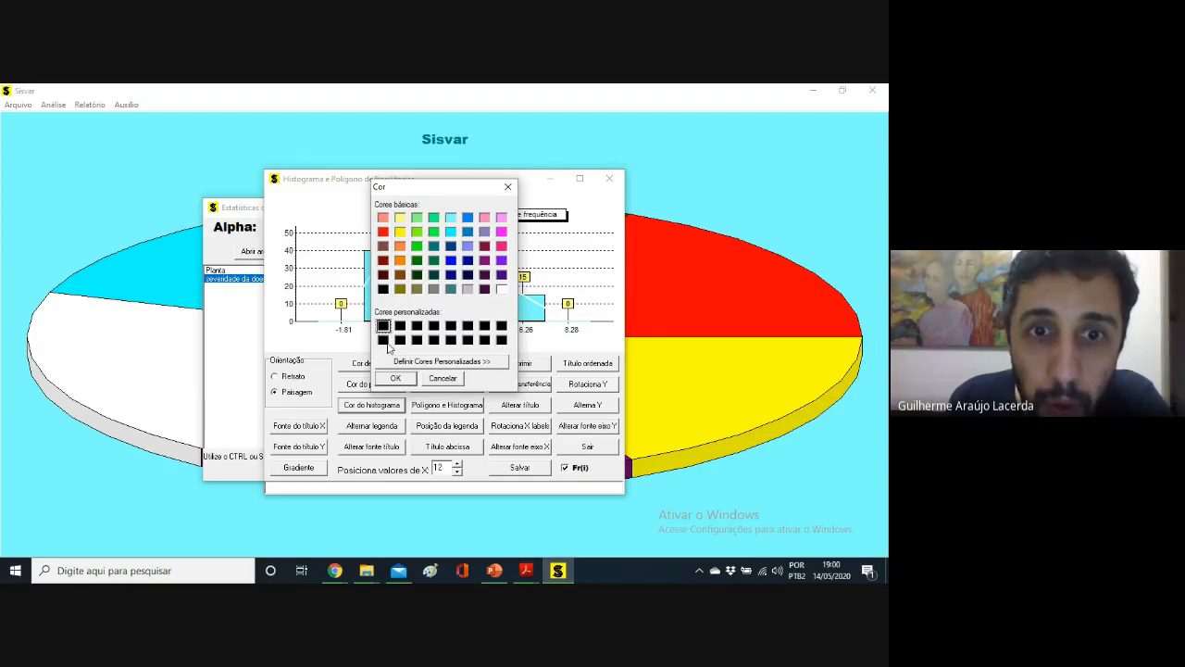
{"action": "left_click", "coordinate": [395, 379]}
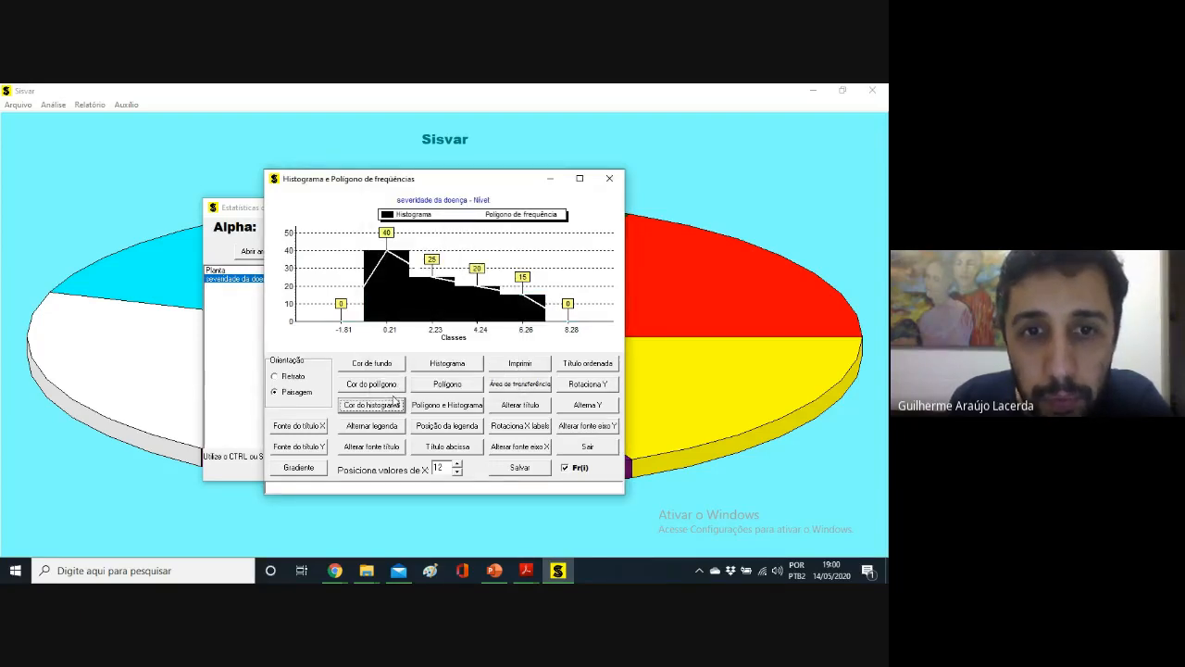
{"action": "left_click", "coordinate": [395, 404]}
{"action": "left_click", "coordinate": [453, 231]}
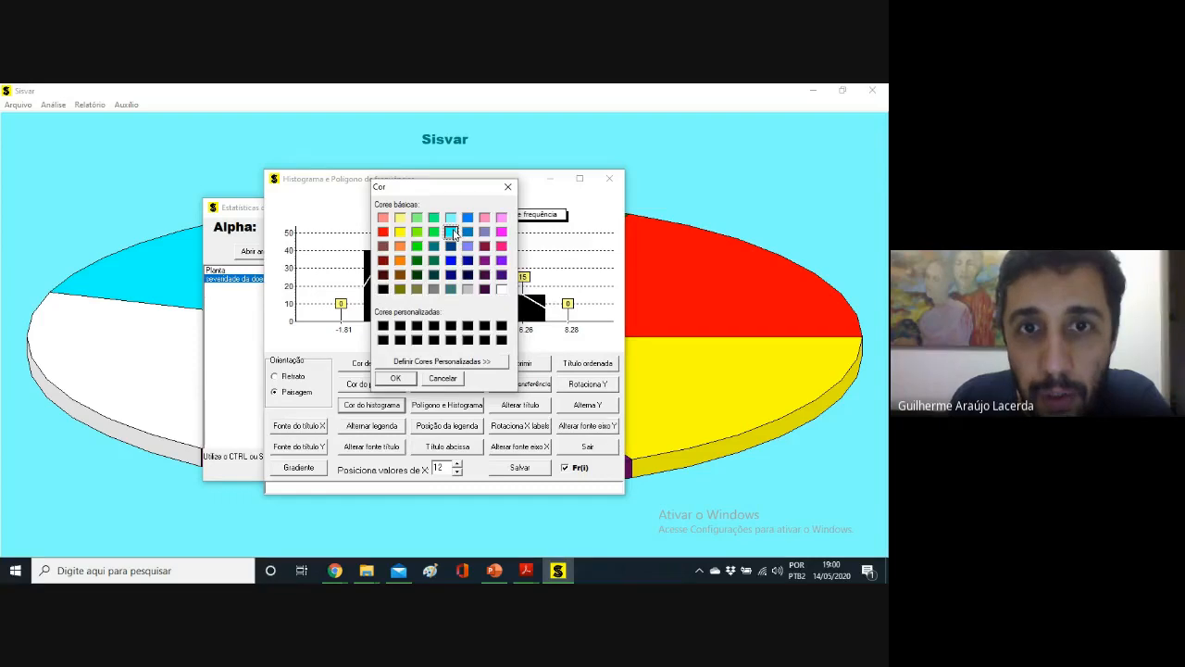
{"action": "left_click", "coordinate": [387, 380]}
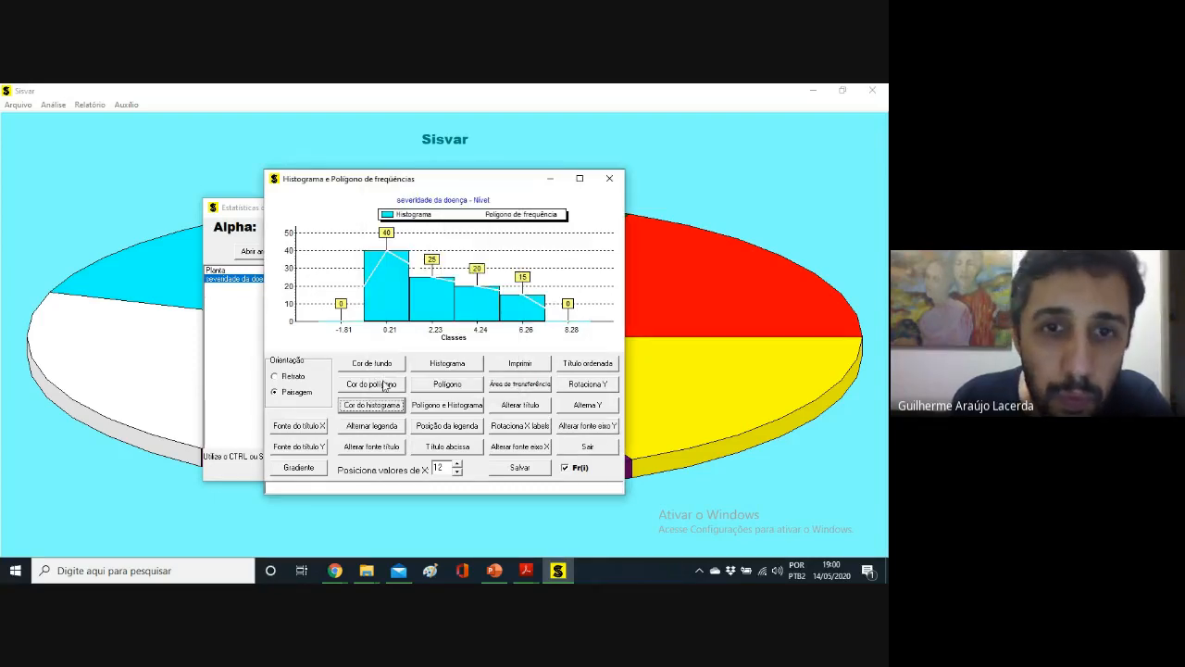
- Set the colour of the histogram bars to green
{"action": "left_click", "coordinate": [388, 407]}
{"action": "left_click", "coordinate": [417, 247]}
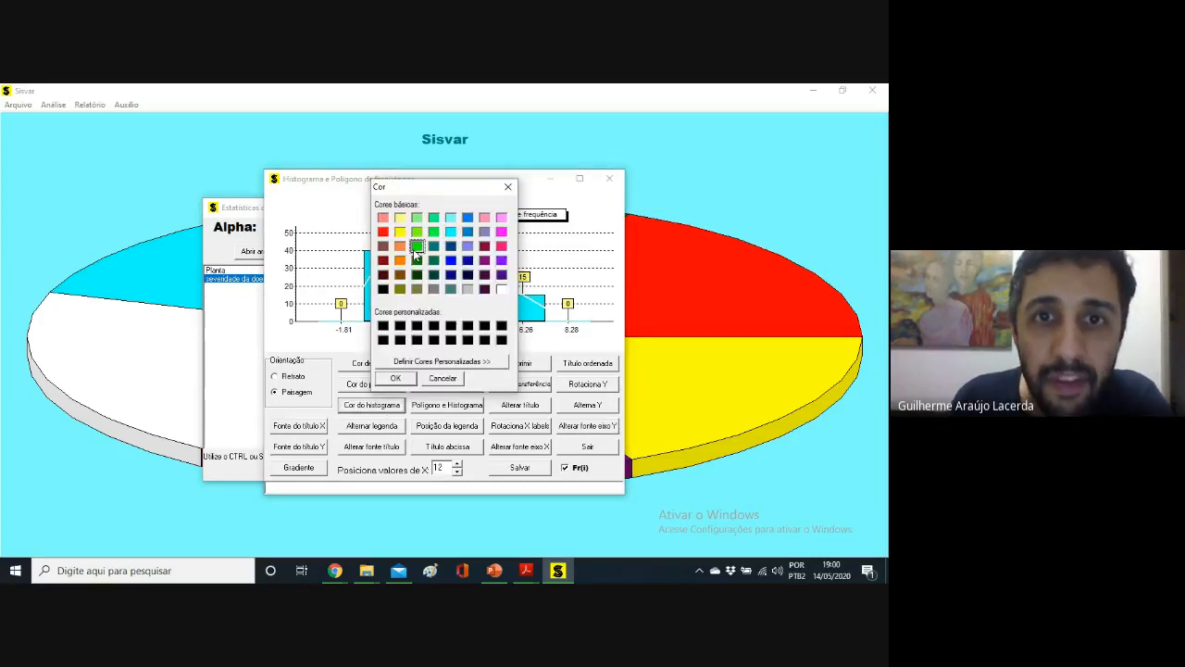
{"action": "left_click", "coordinate": [398, 379]}
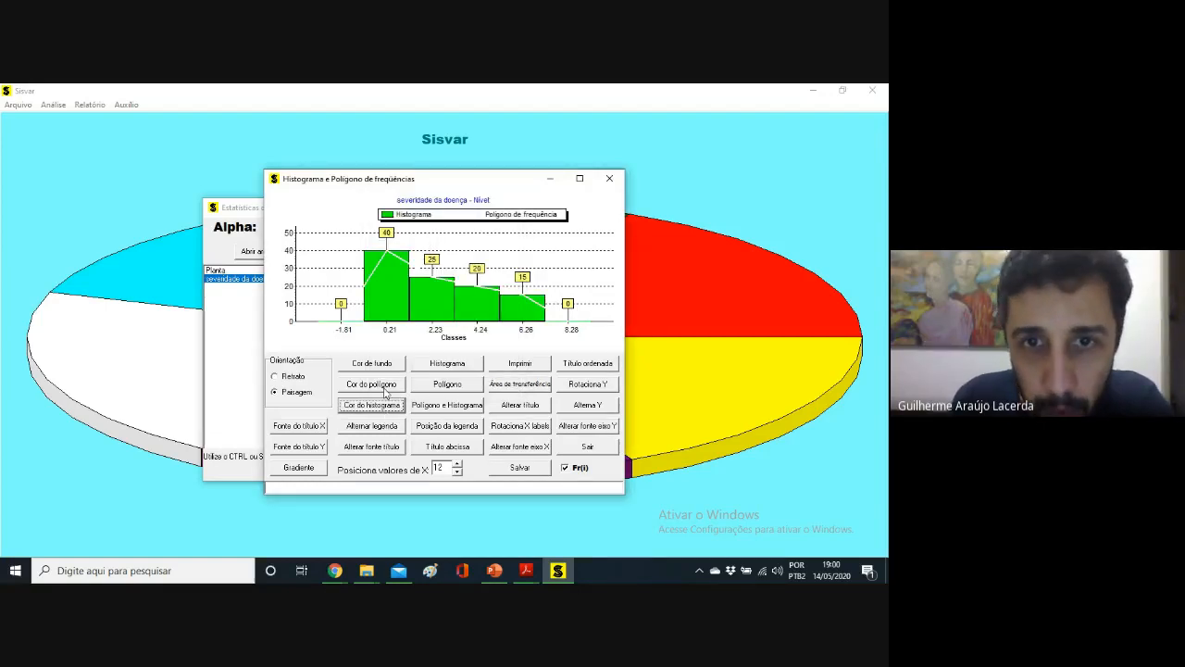
- Set the colour of the frequency polygon to dark blue
{"action": "left_click", "coordinate": [388, 387]}
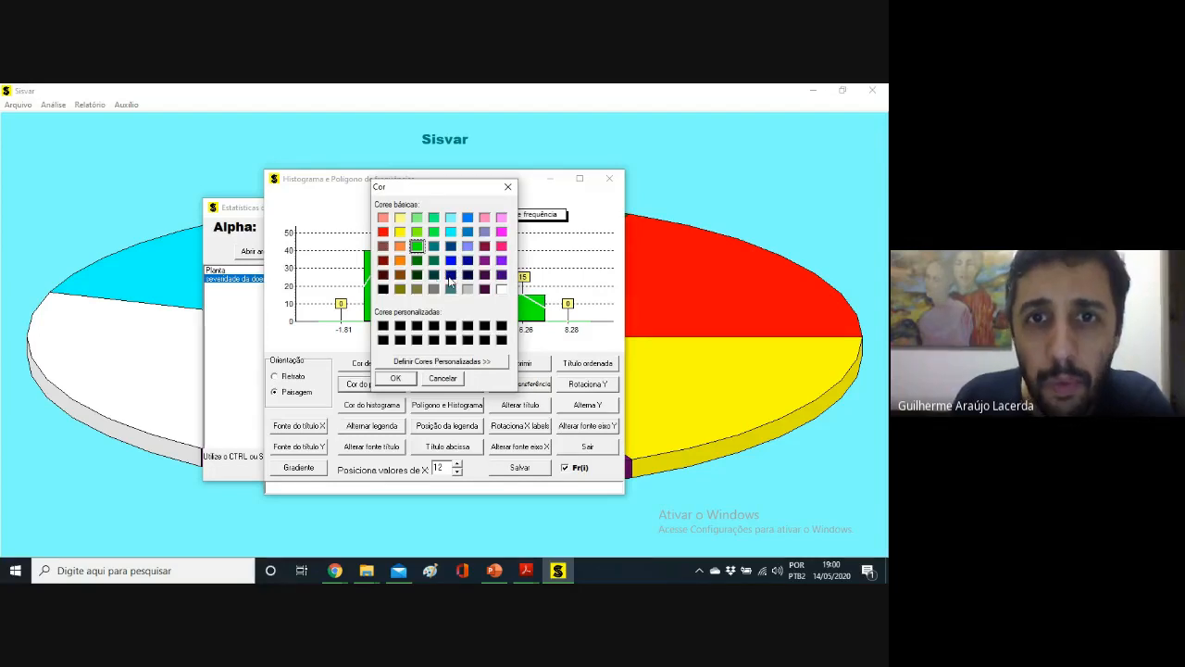
{"action": "left_click", "coordinate": [451, 274]}
{"action": "left_click", "coordinate": [395, 378]}
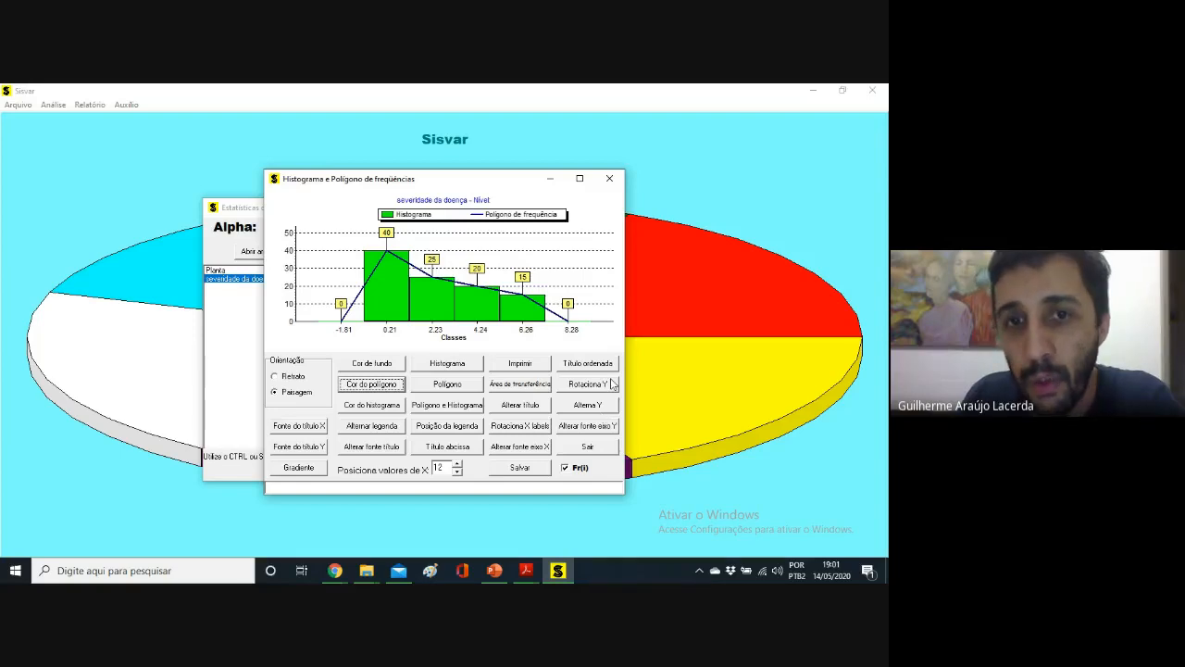
- Cycle the legend through its available positions until it sits below the chart
{"action": "left_click", "coordinate": [455, 425]}
{"action": "left_click", "coordinate": [456, 426]}
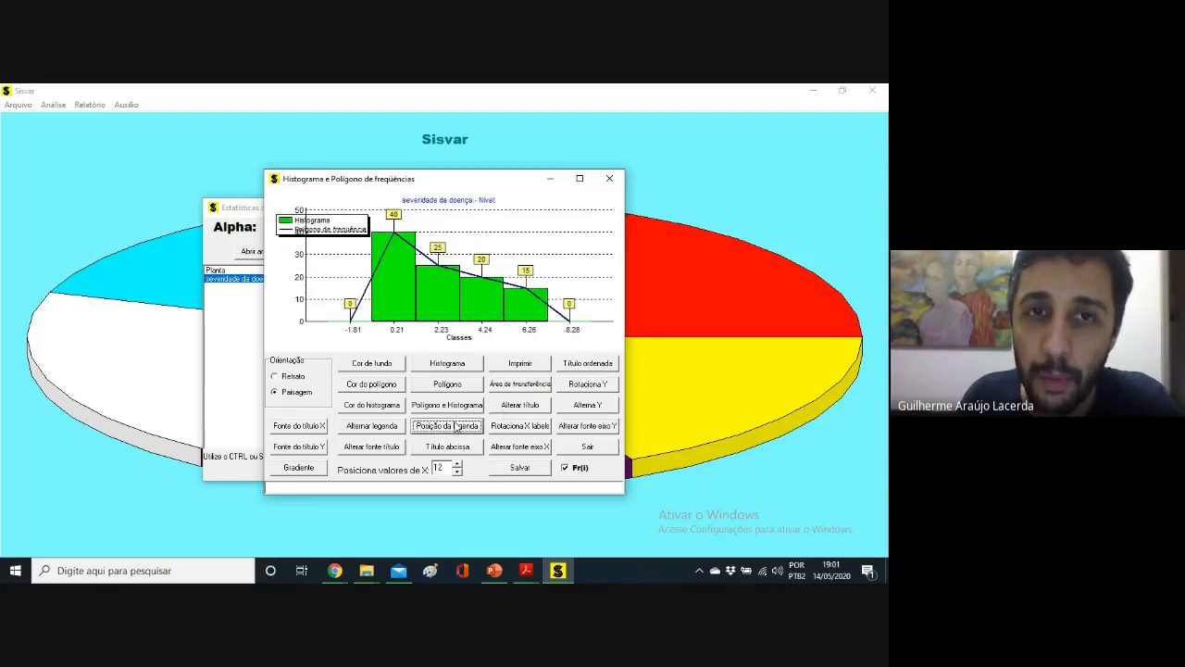
{"action": "left_click", "coordinate": [455, 426]}
{"action": "left_click", "coordinate": [455, 426]}
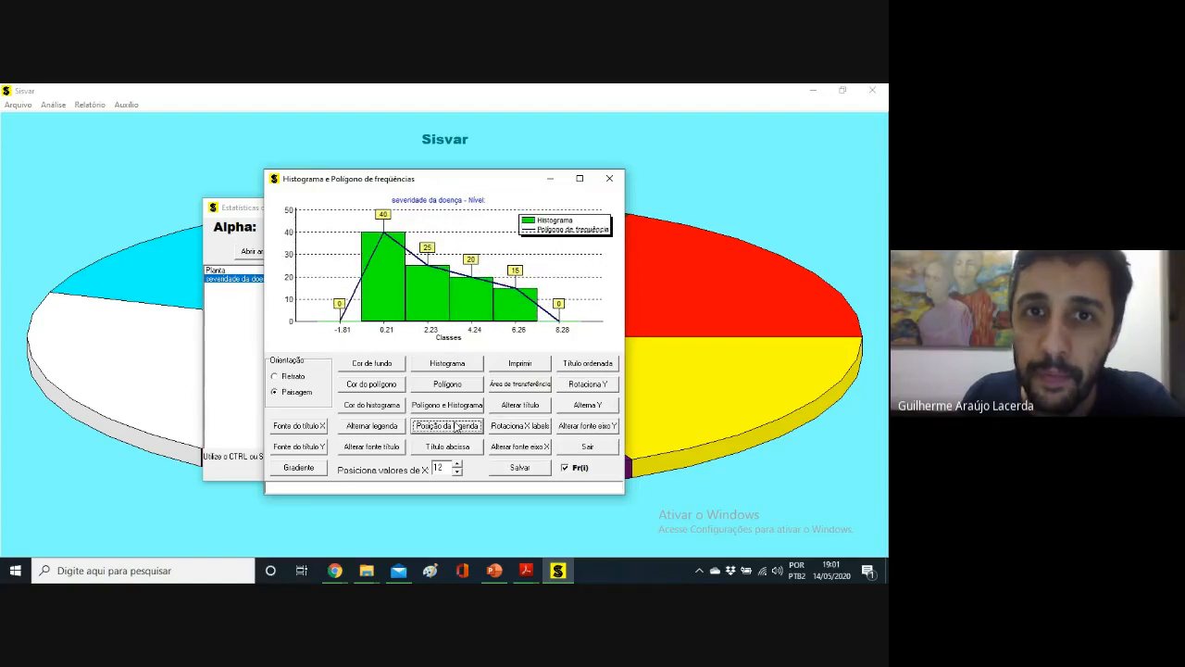
{"action": "left_click", "coordinate": [456, 426]}
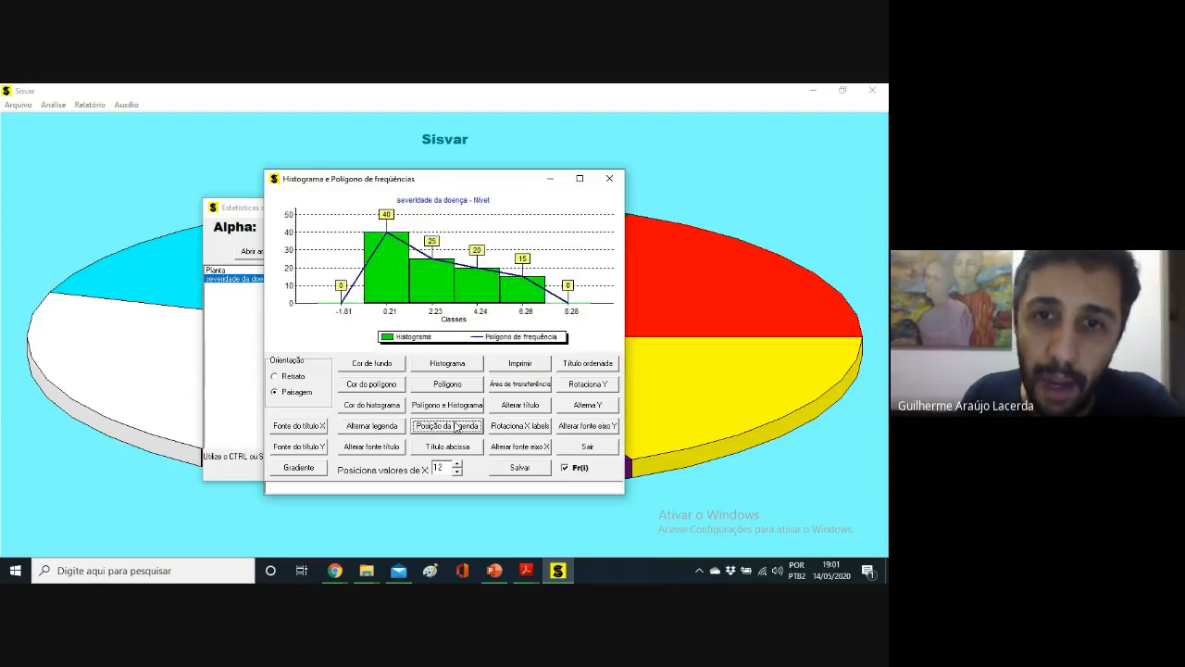
- Accept the chart title's font as it is and apply "severidade da doença - Nível" as the title of both the X and Y axes
{"action": "left_click", "coordinate": [346, 447]}
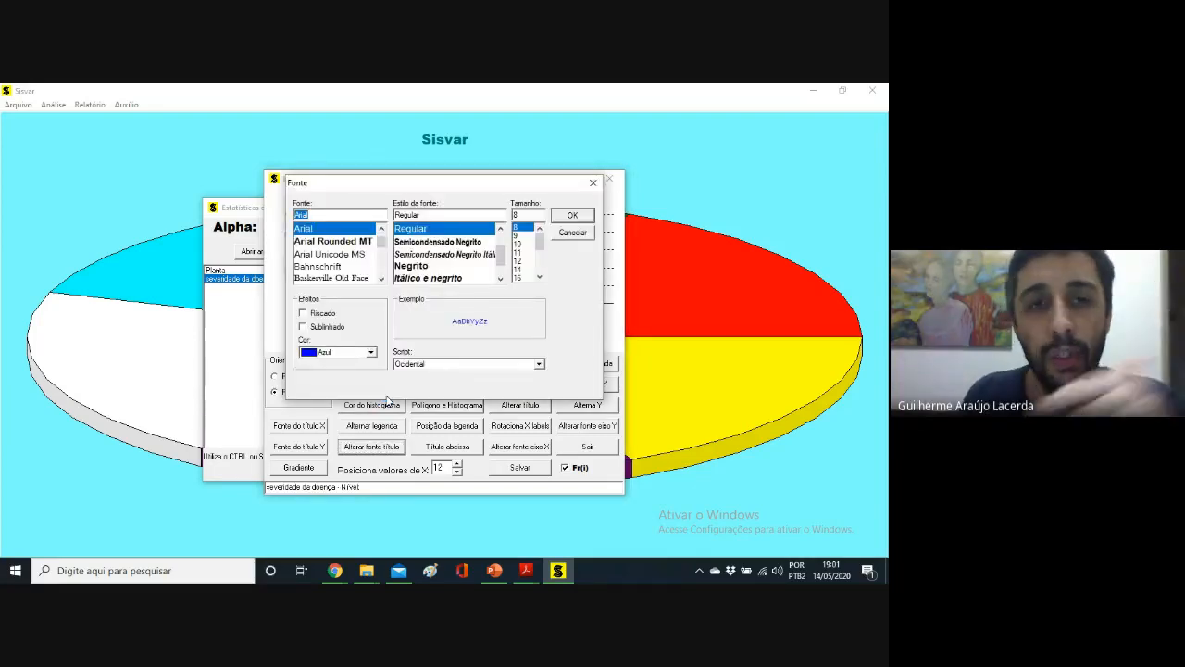
{"action": "left_click", "coordinate": [561, 216]}
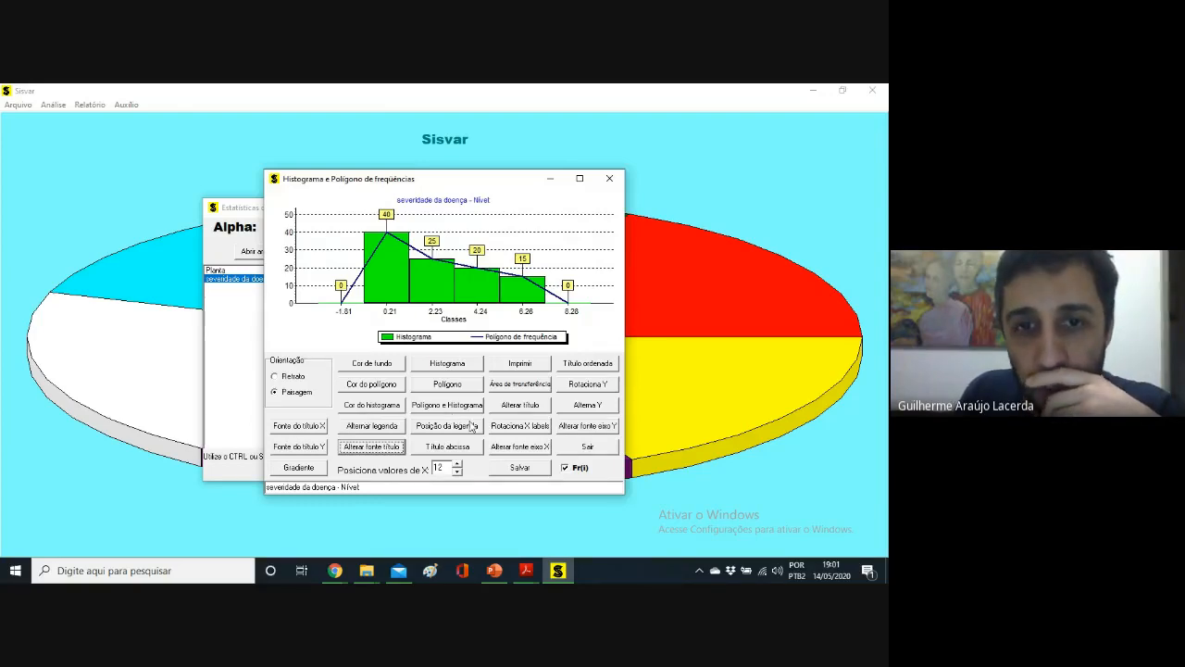
{"action": "left_click", "coordinate": [470, 451]}
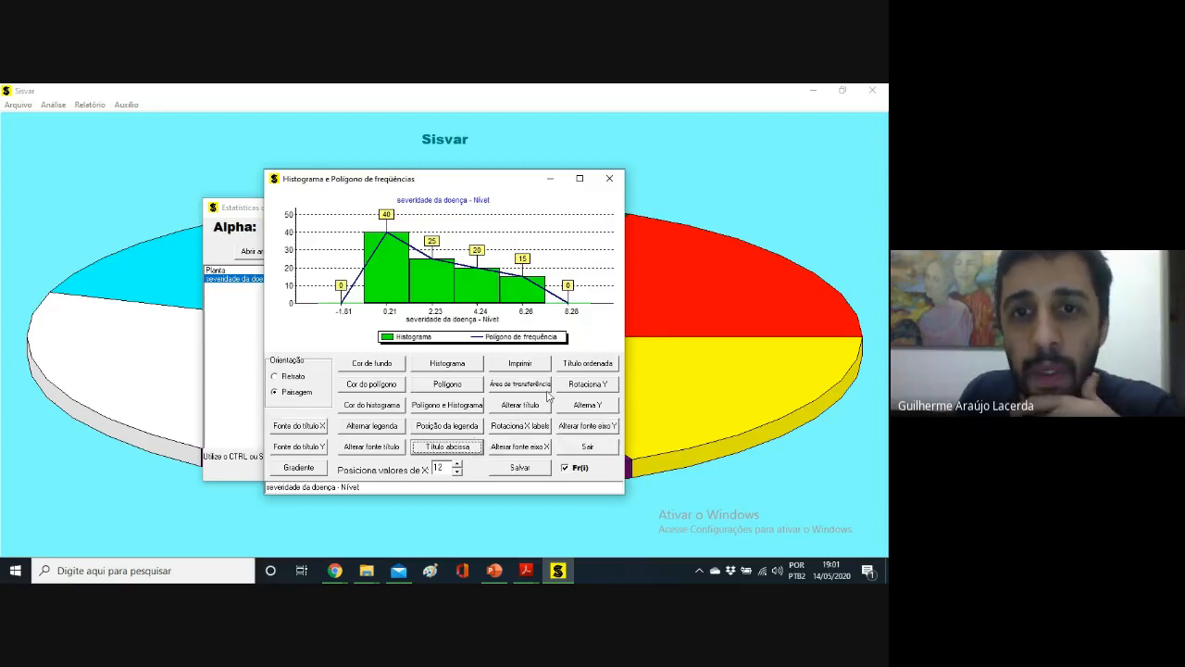
{"action": "left_click", "coordinate": [574, 366]}
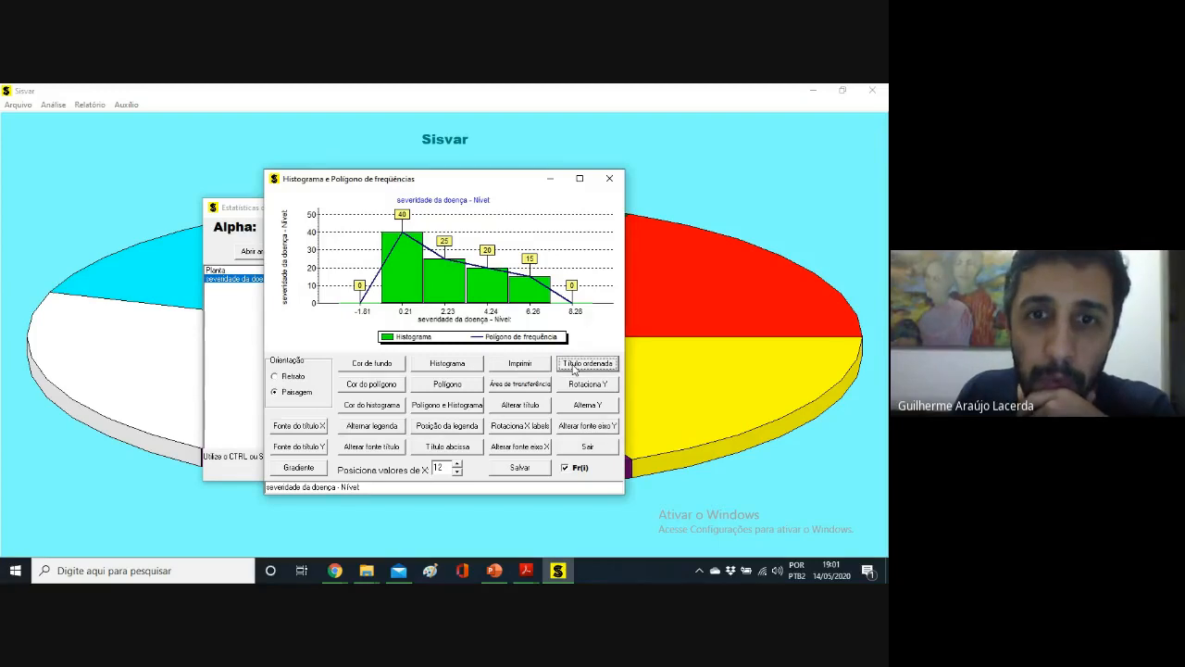
- Copy the chart to the clipboard, and try the Retrato orientation before restoring Paisagem
{"action": "left_click", "coordinate": [514, 388]}
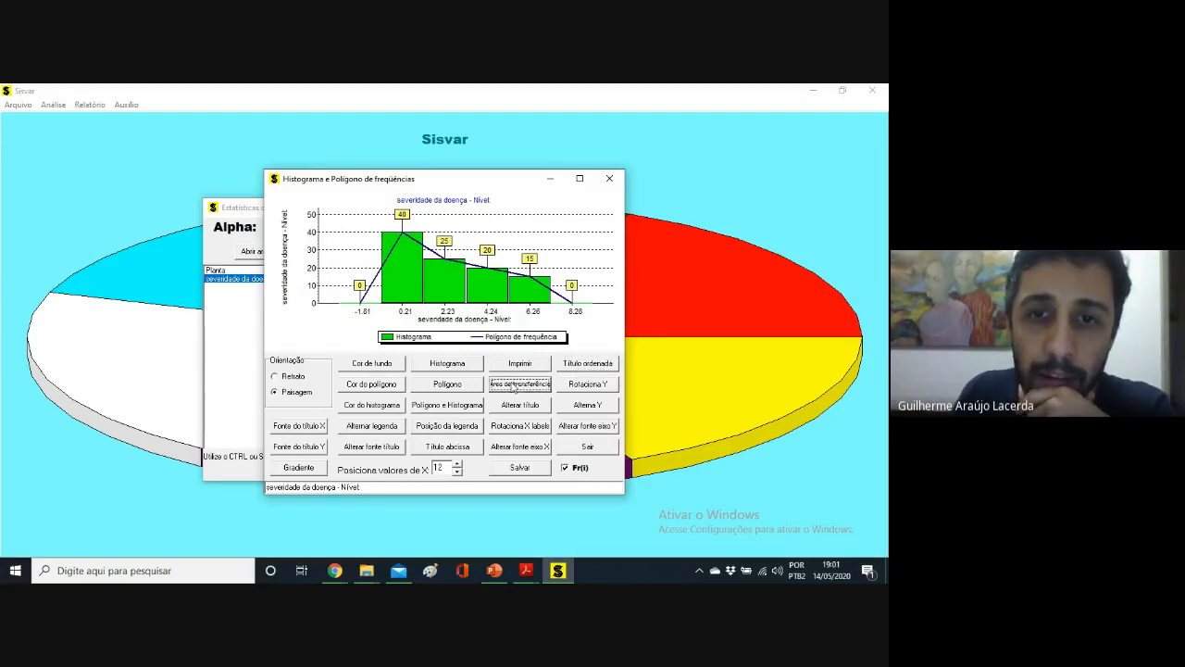
{"action": "left_click", "coordinate": [298, 379]}
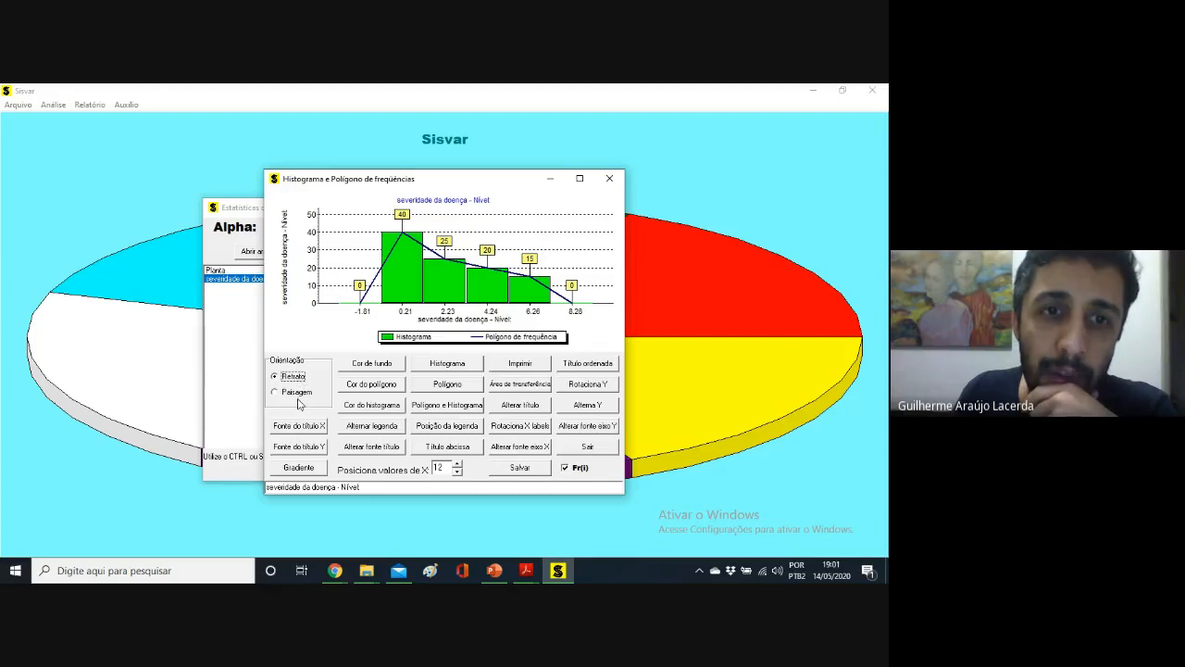
{"action": "left_click", "coordinate": [300, 394]}
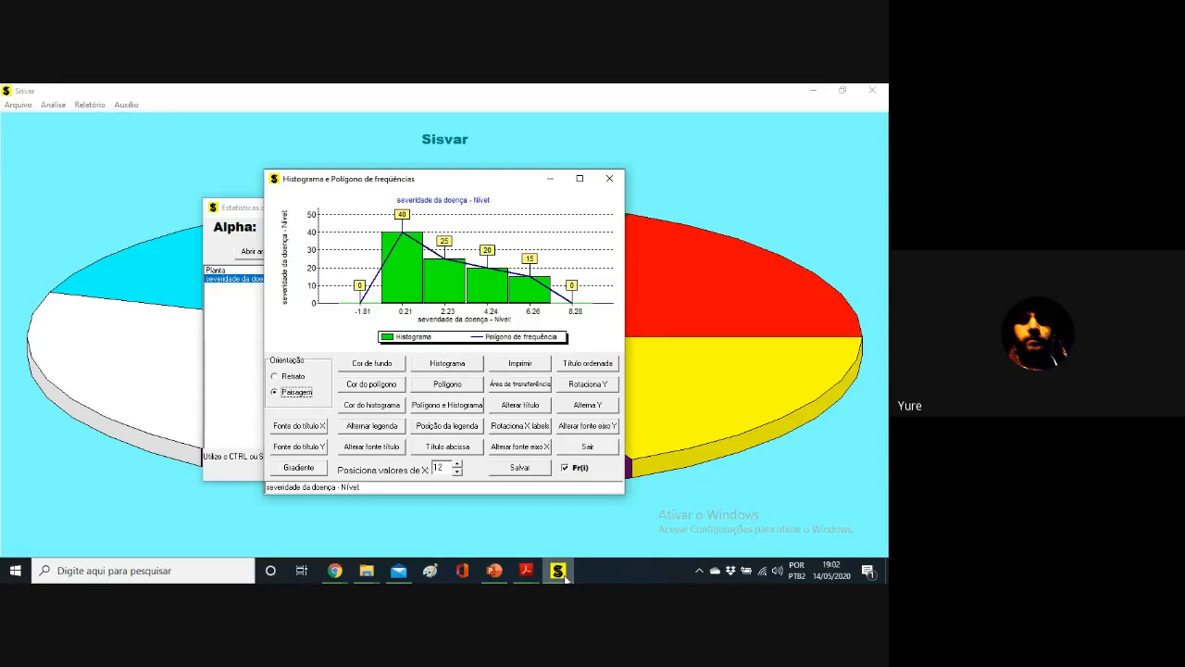
{"action": "mouse_move", "coordinate": [491, 578]}
{"action": "mouse_move", "coordinate": [336, 575]}
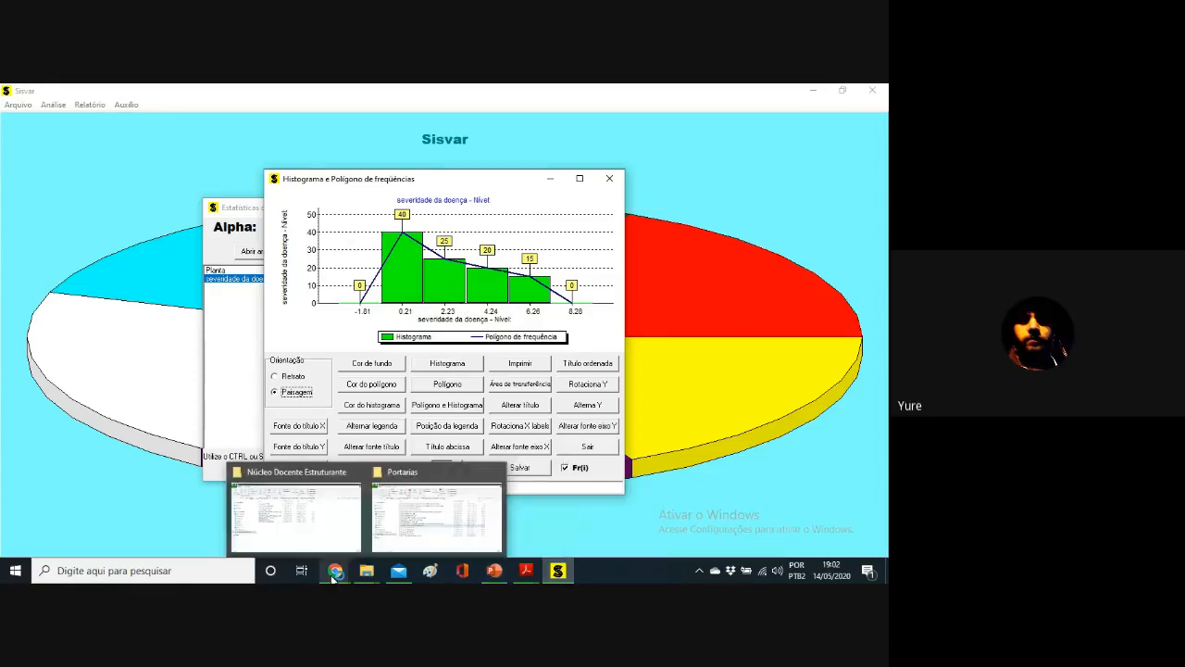
{"action": "left_click", "coordinate": [324, 520]}
{"action": "left_click", "coordinate": [598, 539]}
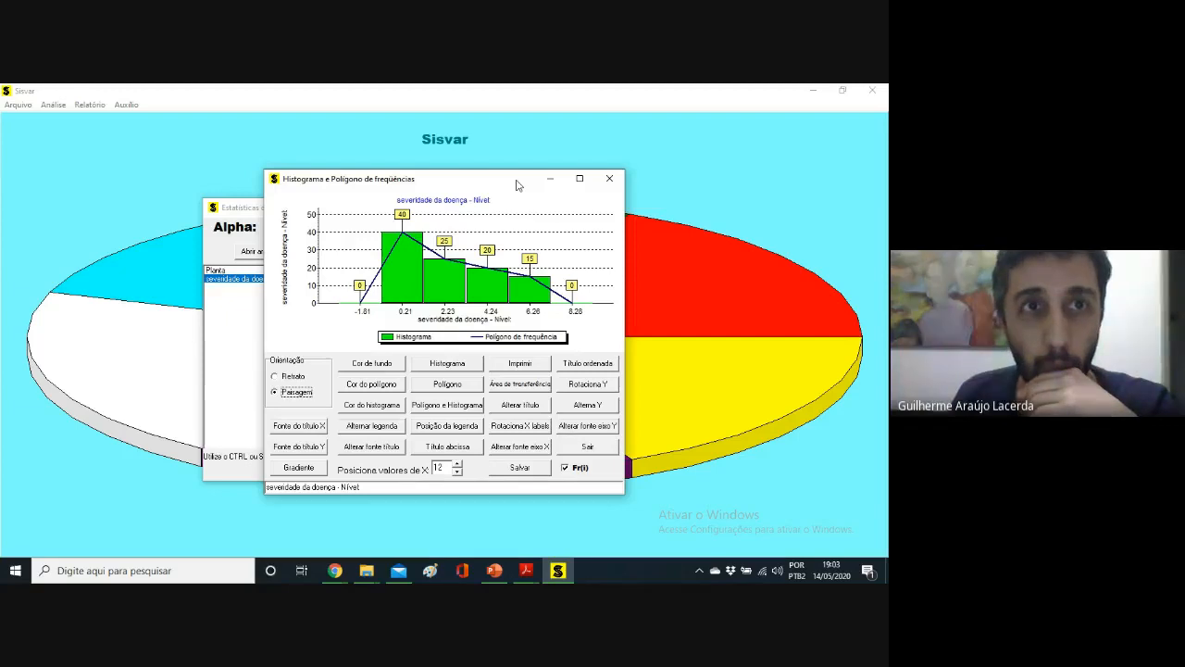
- Close the histogram window and review the basic descriptive statistics report for severidade da doença
{"action": "left_click_drag", "start_coordinate": [517, 185], "coordinate": [691, 170]}
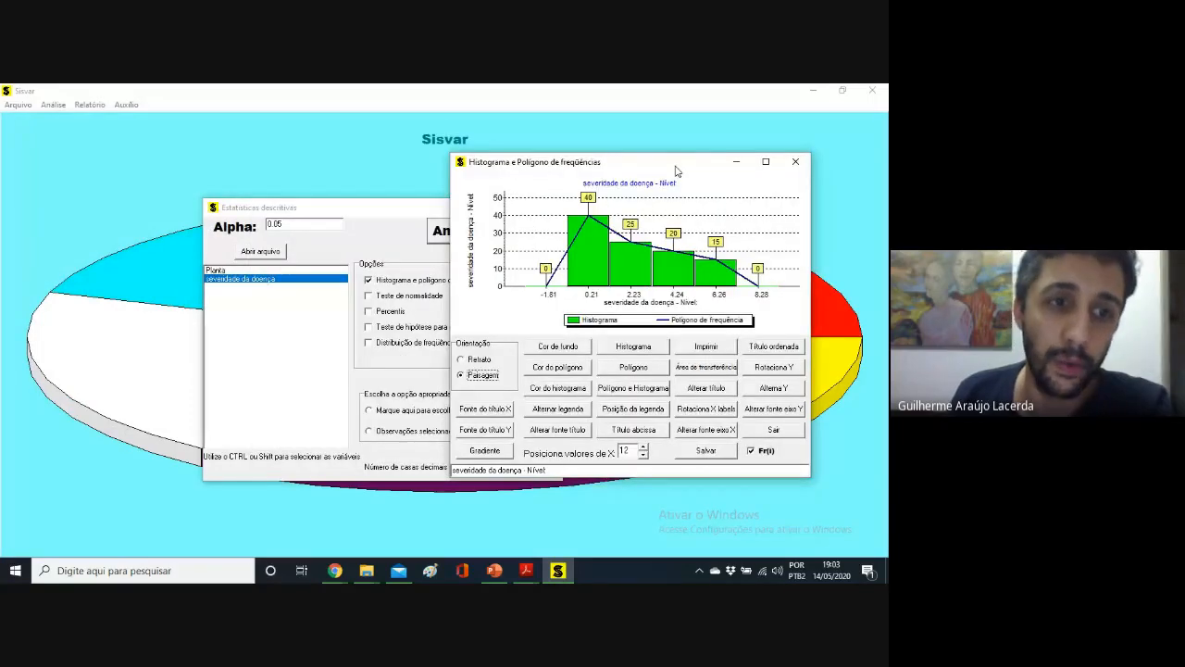
{"action": "left_click", "coordinate": [797, 159]}
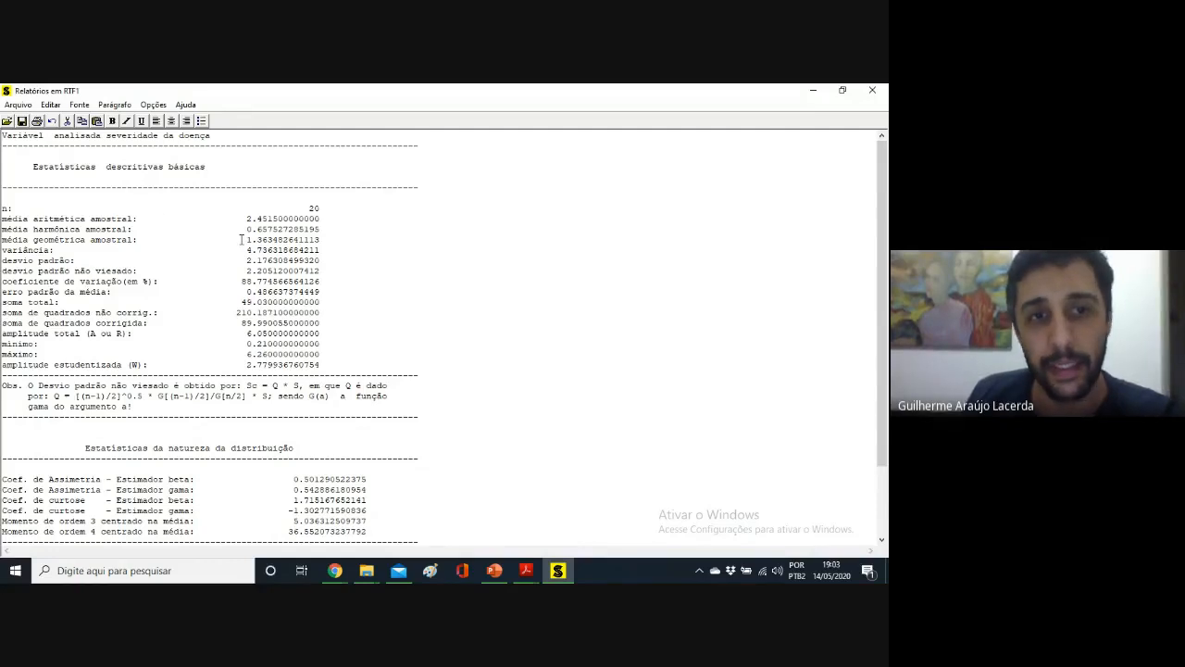
{"action": "scroll", "coordinate": [242, 238], "scroll_direction": "down", "scroll_amount": 3}
{"action": "scroll", "coordinate": [242, 239], "scroll_direction": "up", "scroll_amount": 3}
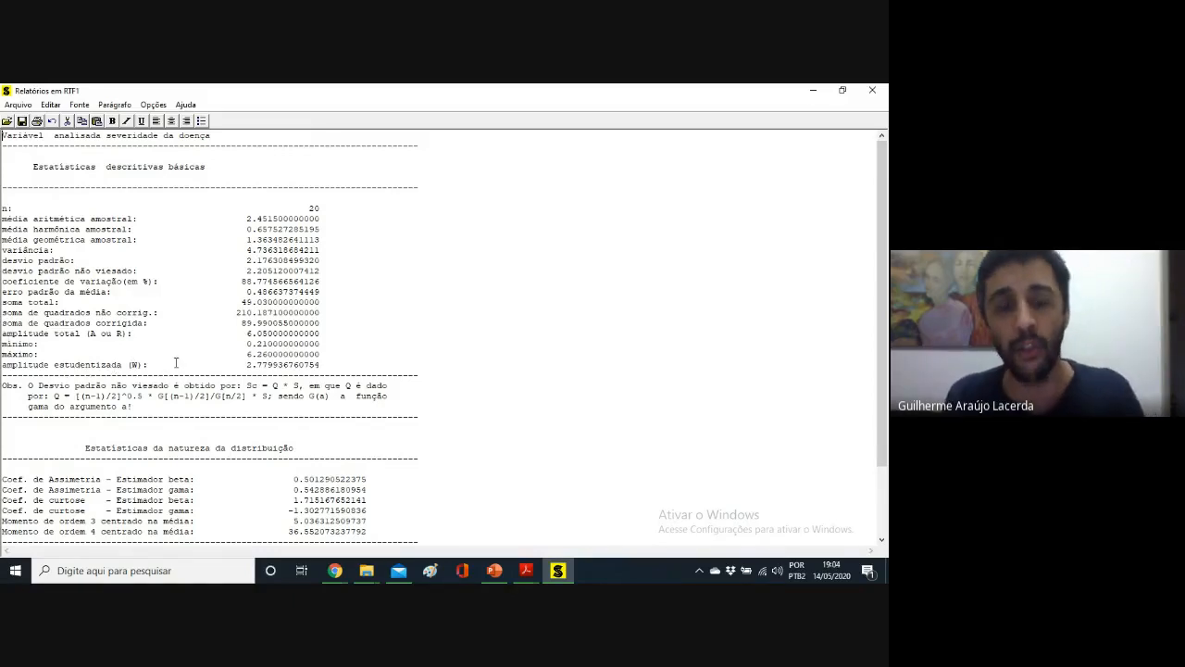
{"action": "left_click", "coordinate": [821, 93]}
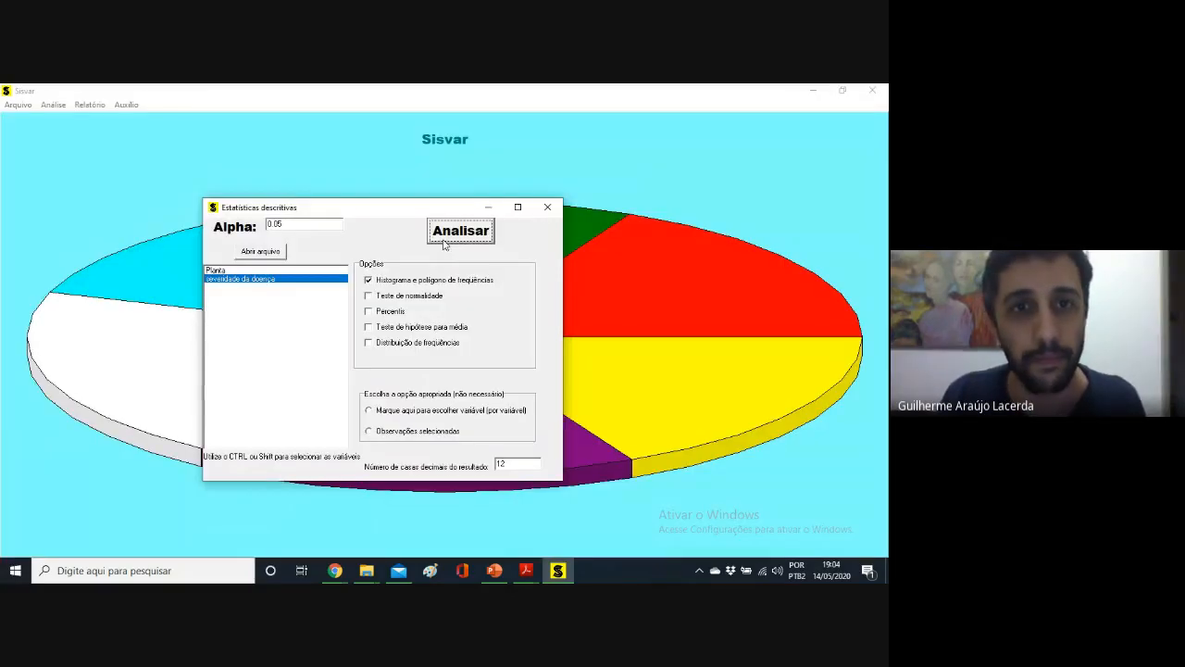
- Add the normality test and the percentiles to the analysis, using Método 4 in steps of 5%
{"action": "left_click", "coordinate": [390, 296]}
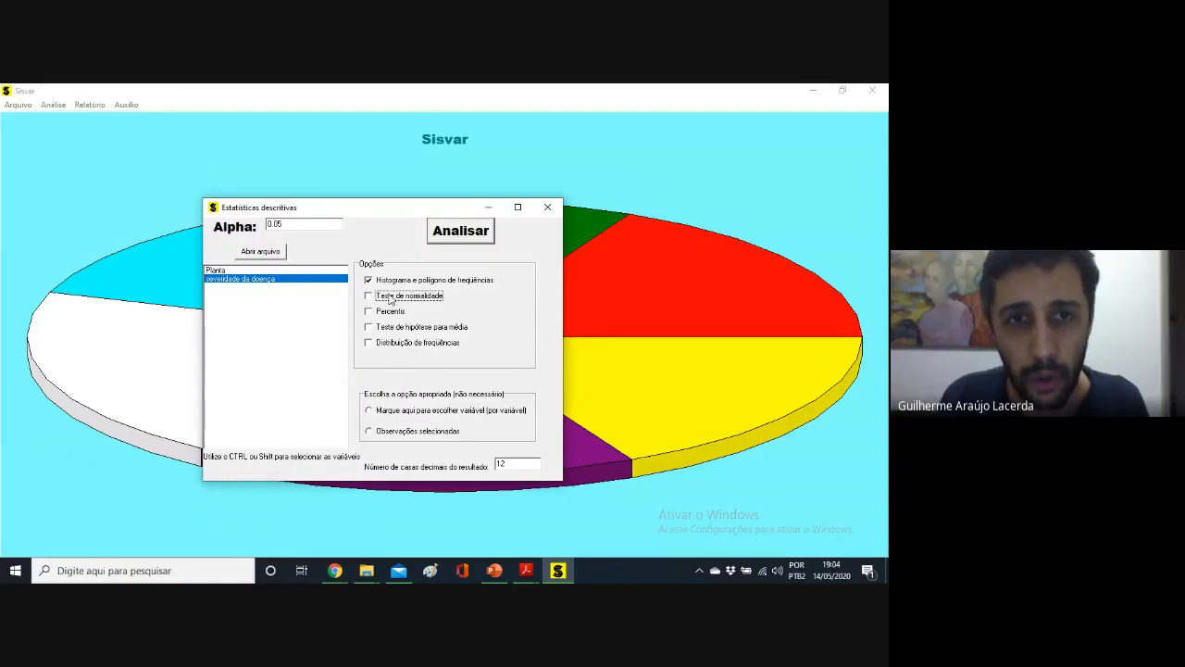
{"action": "left_click", "coordinate": [387, 312]}
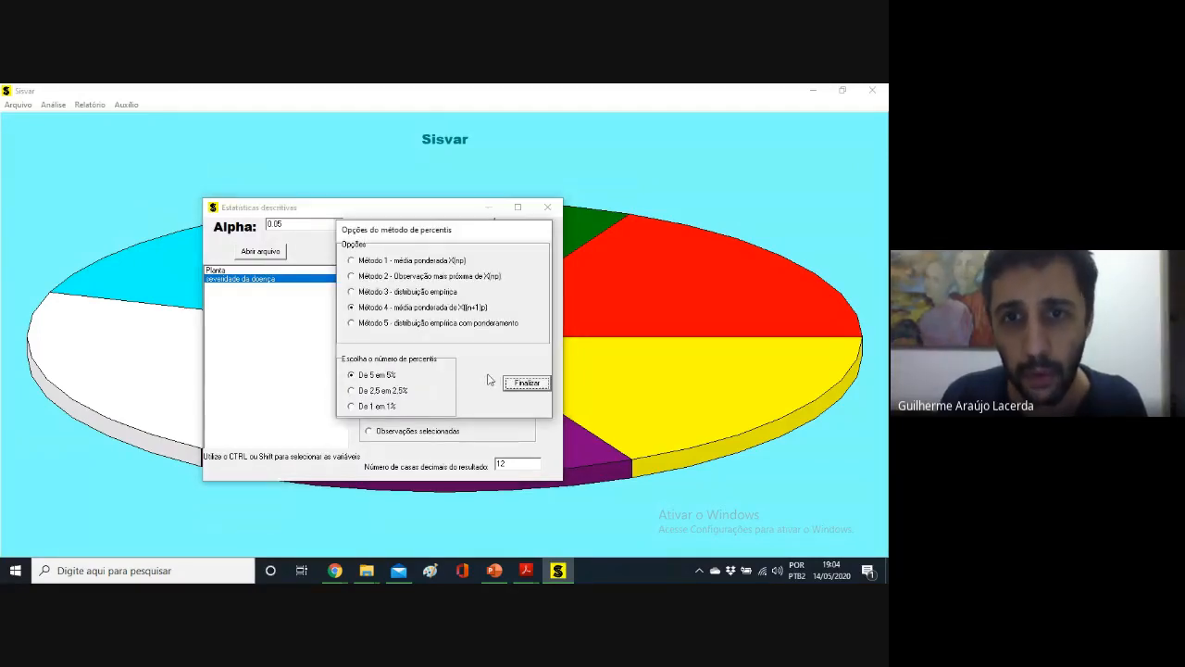
{"action": "left_click", "coordinate": [525, 384]}
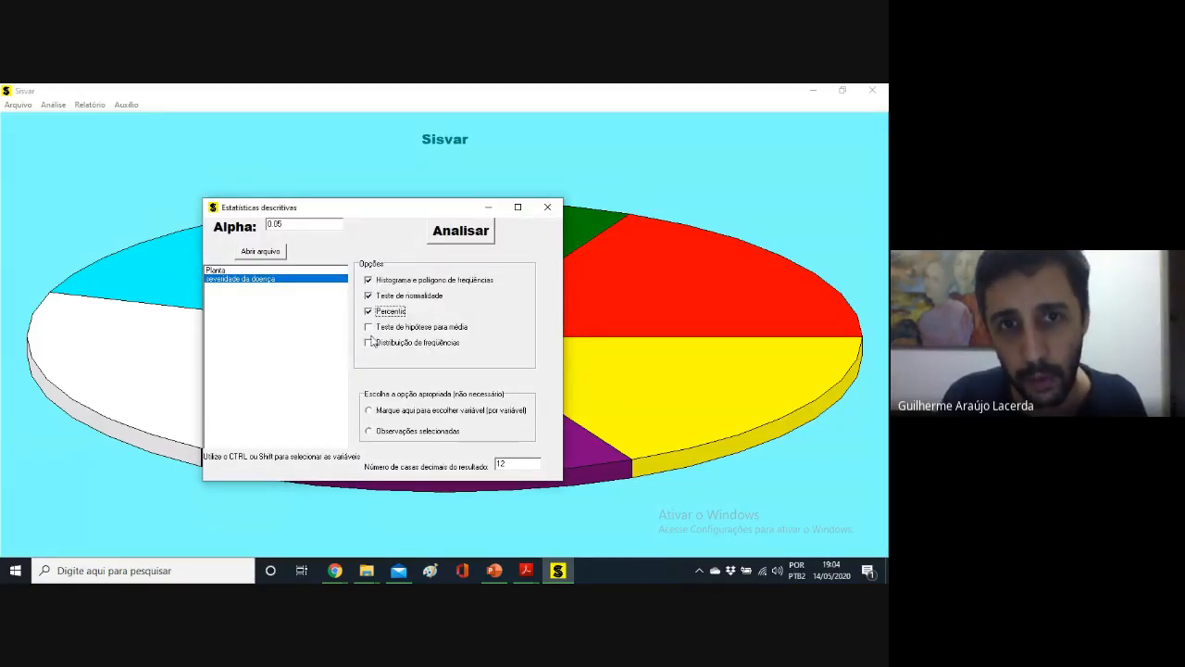
- Include a hypothesis test for the mean using the t test with m0 = 0, plus the frequency distribution
{"action": "left_click", "coordinate": [368, 327]}
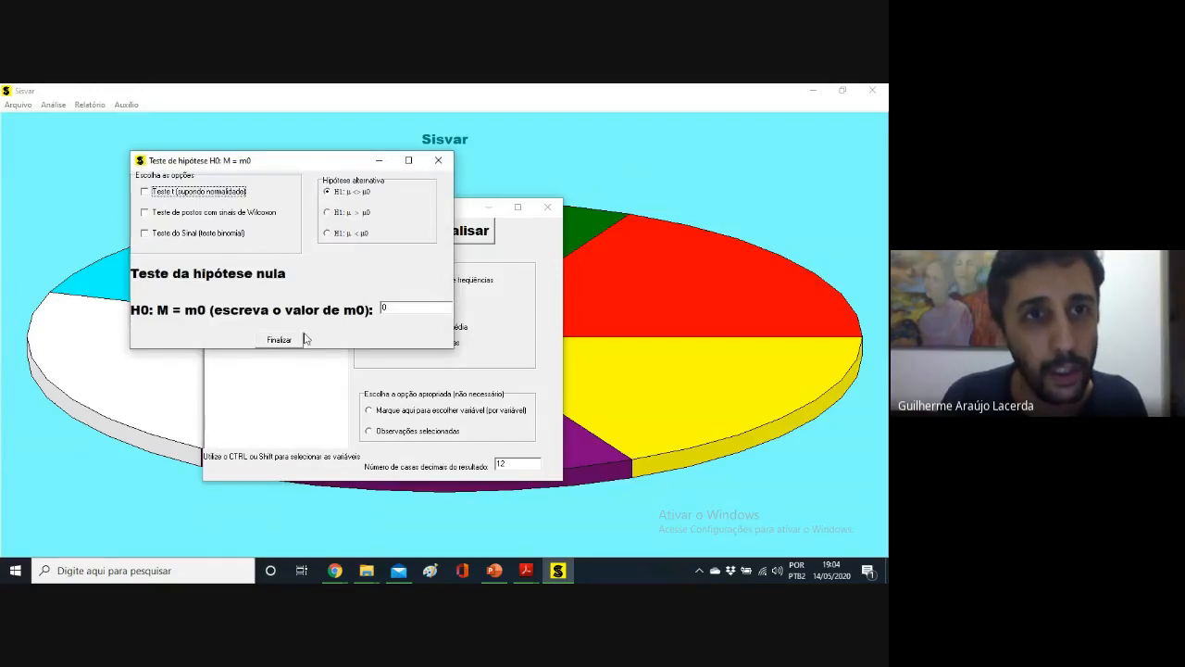
{"action": "left_click", "coordinate": [217, 193]}
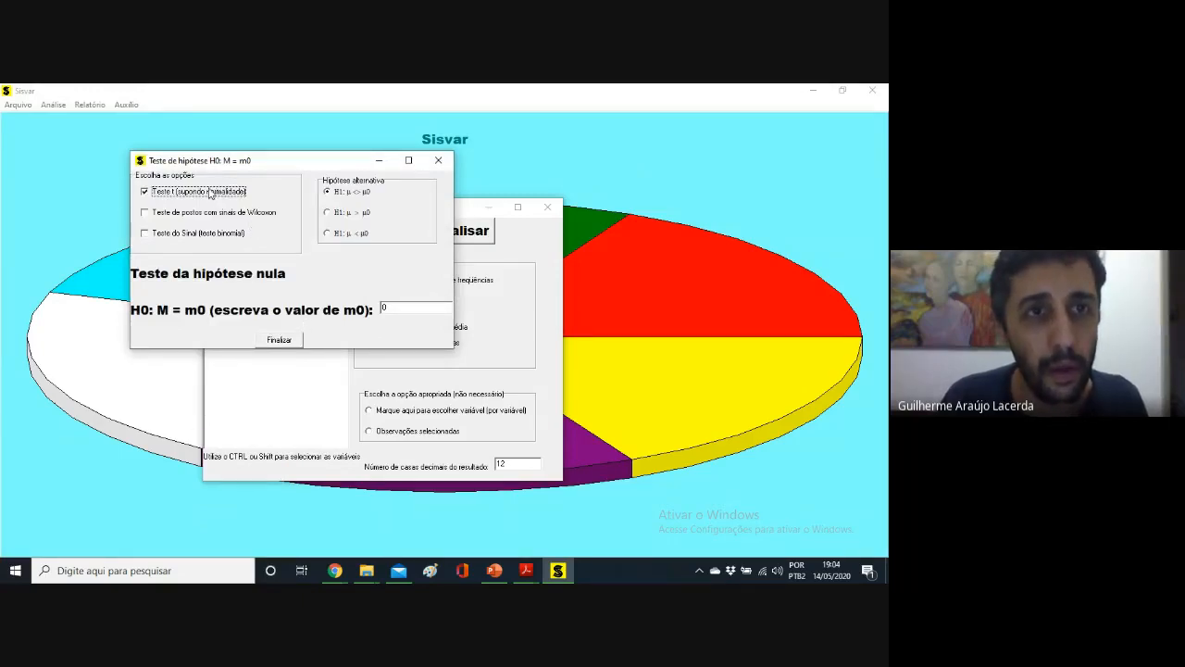
{"action": "left_click", "coordinate": [293, 345]}
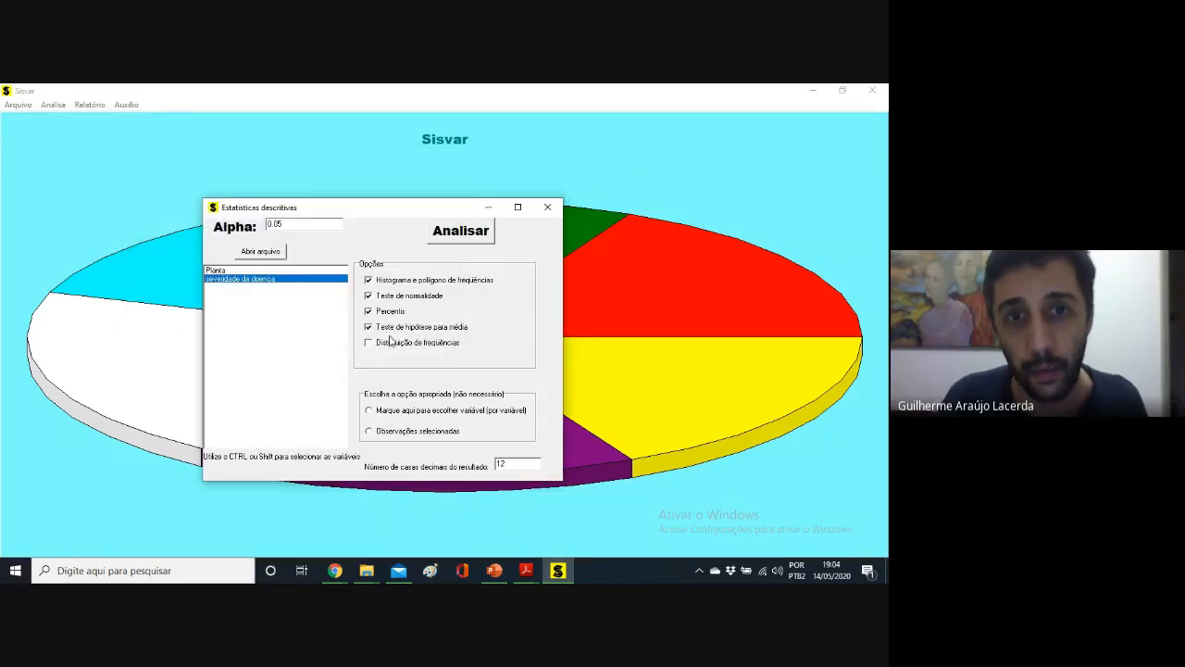
{"action": "left_click", "coordinate": [368, 342]}
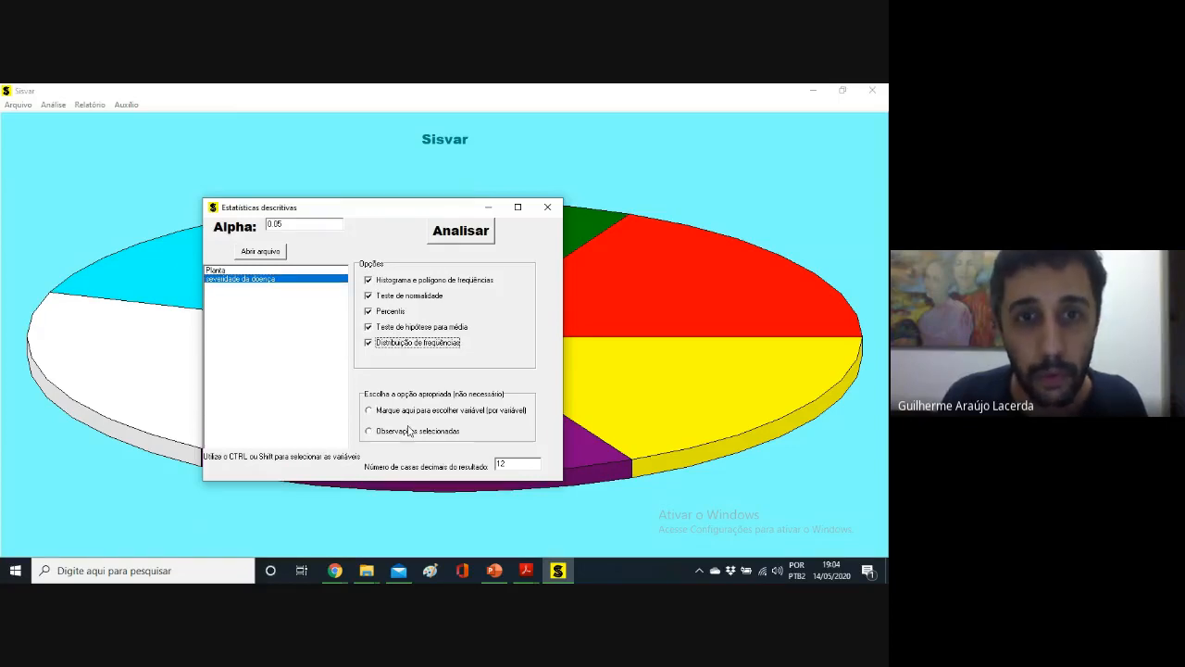
- Run the analysis, close the histogram and review the report's percentiles, normality test, t test and frequency distribution
{"action": "left_click", "coordinate": [454, 231]}
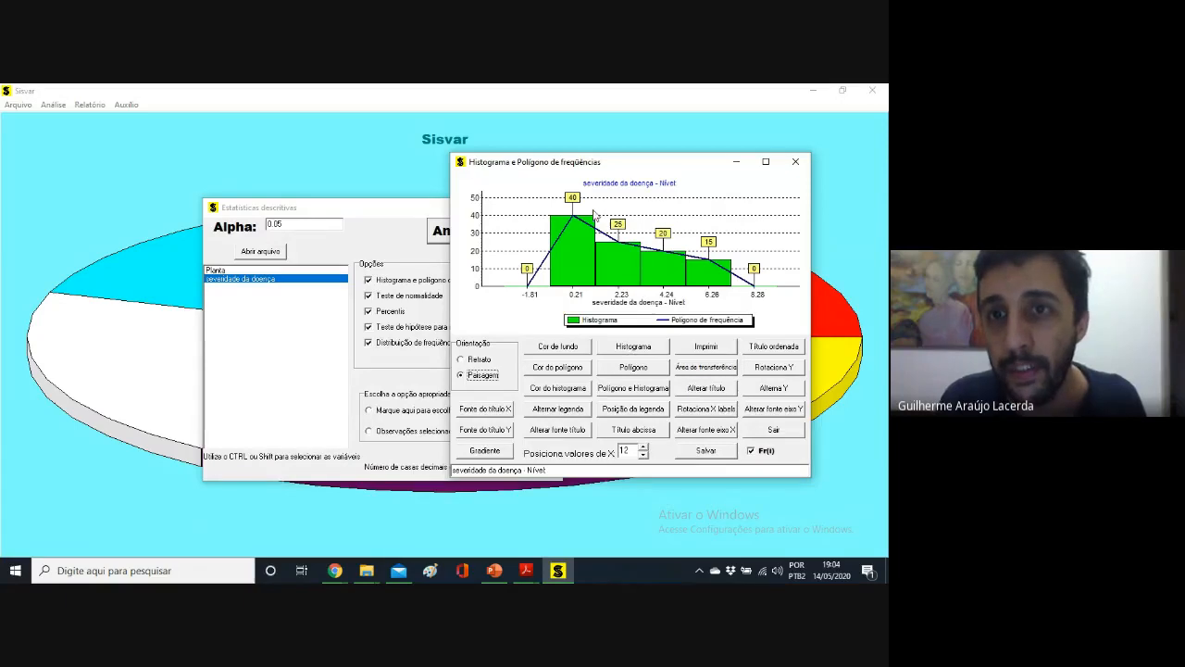
{"action": "left_click", "coordinate": [798, 161]}
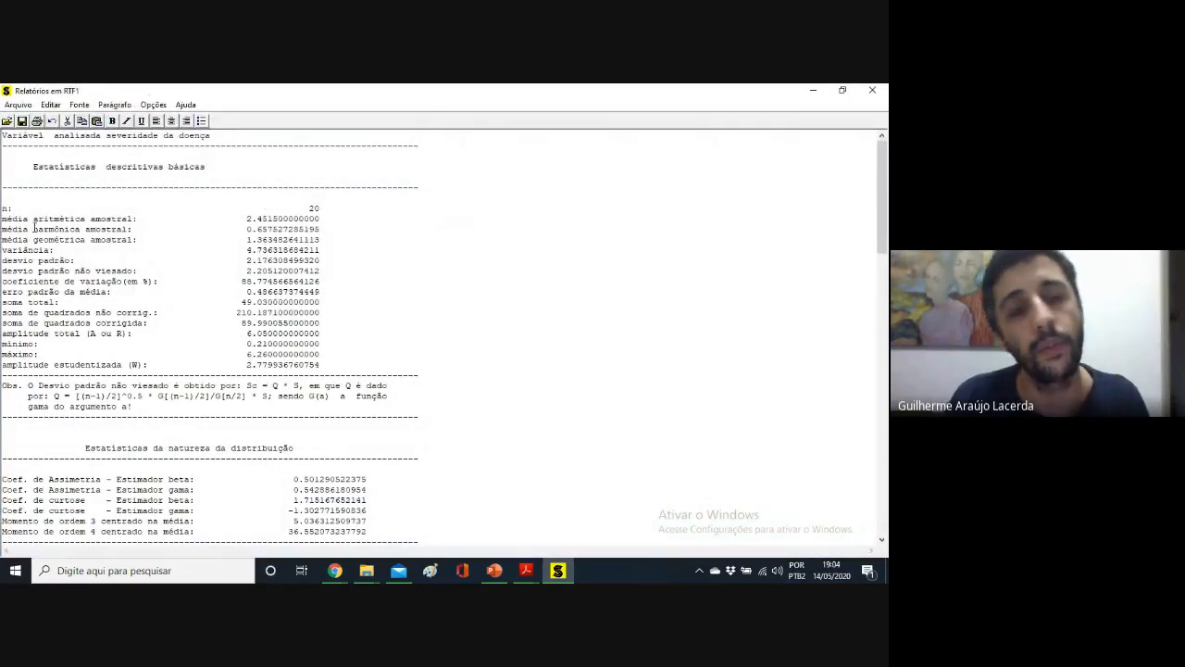
{"action": "scroll", "coordinate": [244, 494], "scroll_direction": "down", "scroll_amount": 9}
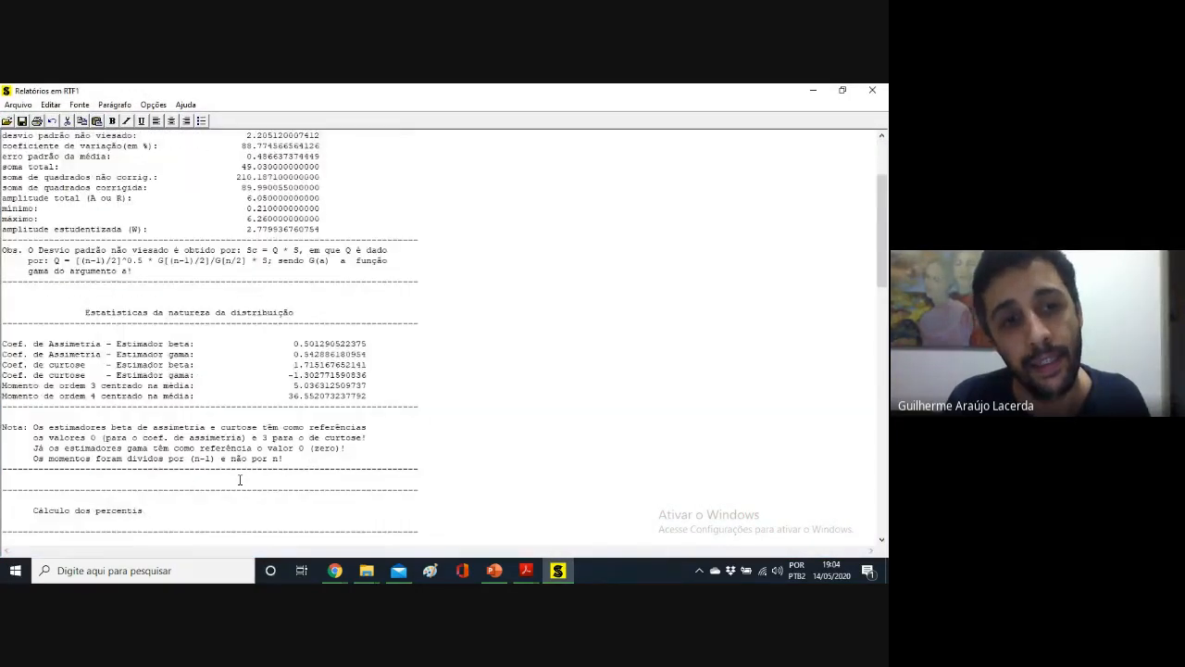
{"action": "scroll", "coordinate": [240, 476], "scroll_direction": "up", "scroll_amount": 1}
{"action": "scroll", "coordinate": [240, 476], "scroll_direction": "down", "scroll_amount": 8}
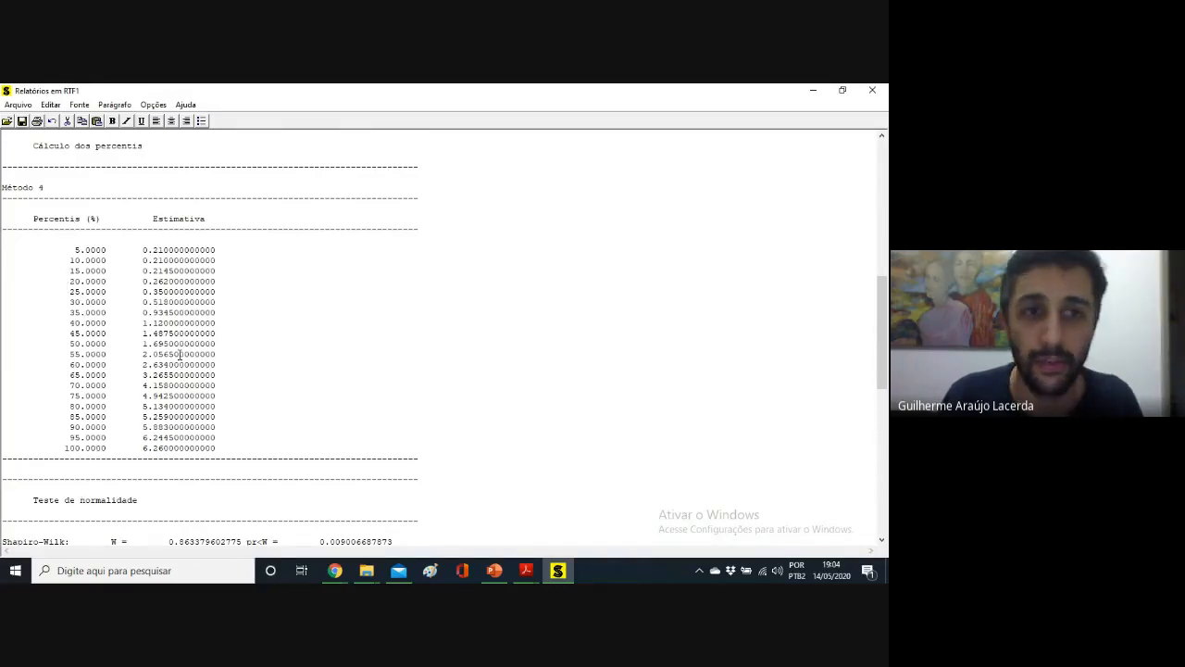
{"action": "scroll", "coordinate": [485, 345], "scroll_direction": "down", "scroll_amount": 14}
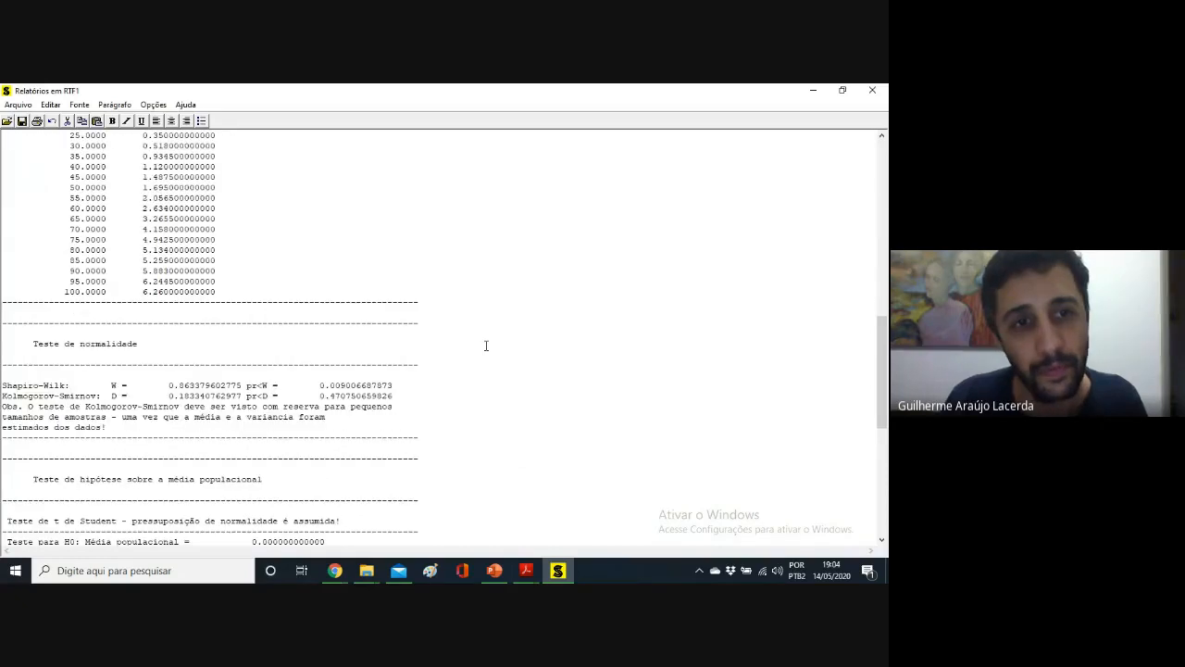
{"action": "scroll", "coordinate": [485, 345], "scroll_direction": "down", "scroll_amount": 3}
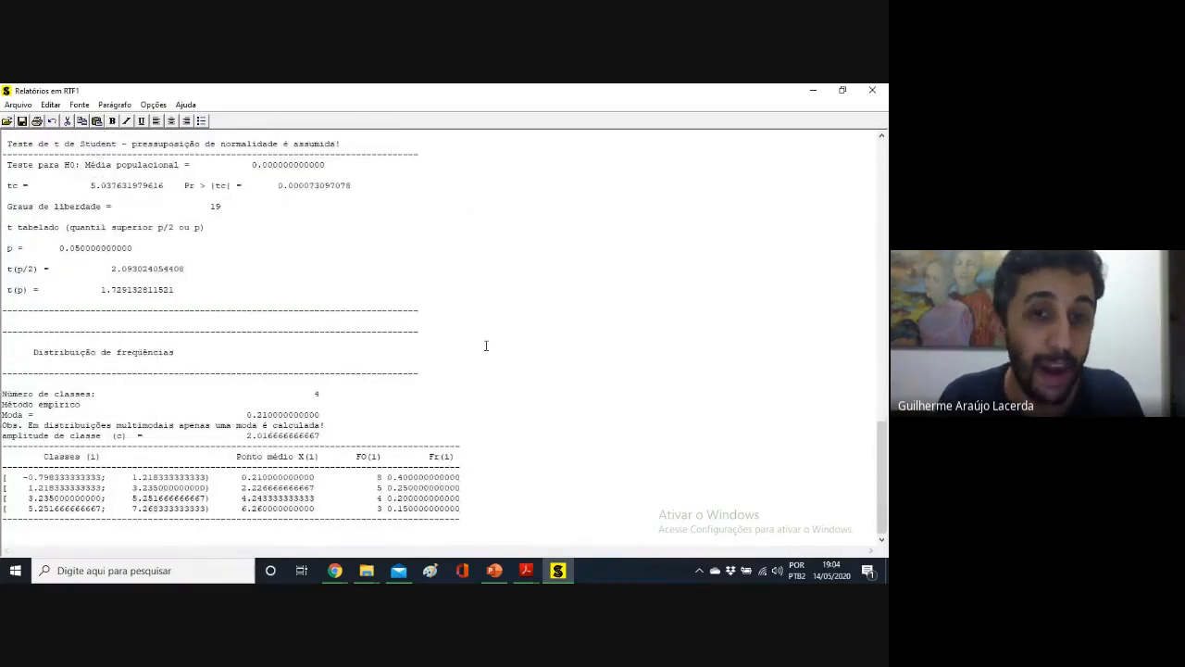
{"action": "scroll", "coordinate": [479, 312], "scroll_direction": "up", "scroll_amount": 10}
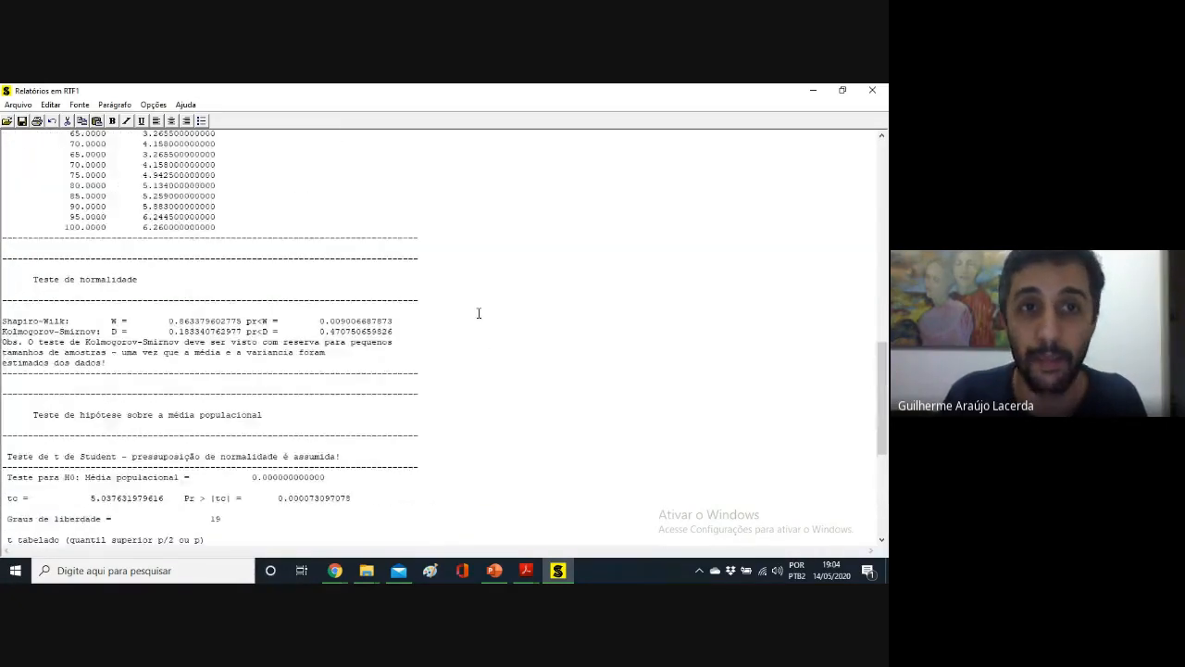
{"action": "left_click", "coordinate": [814, 90]}
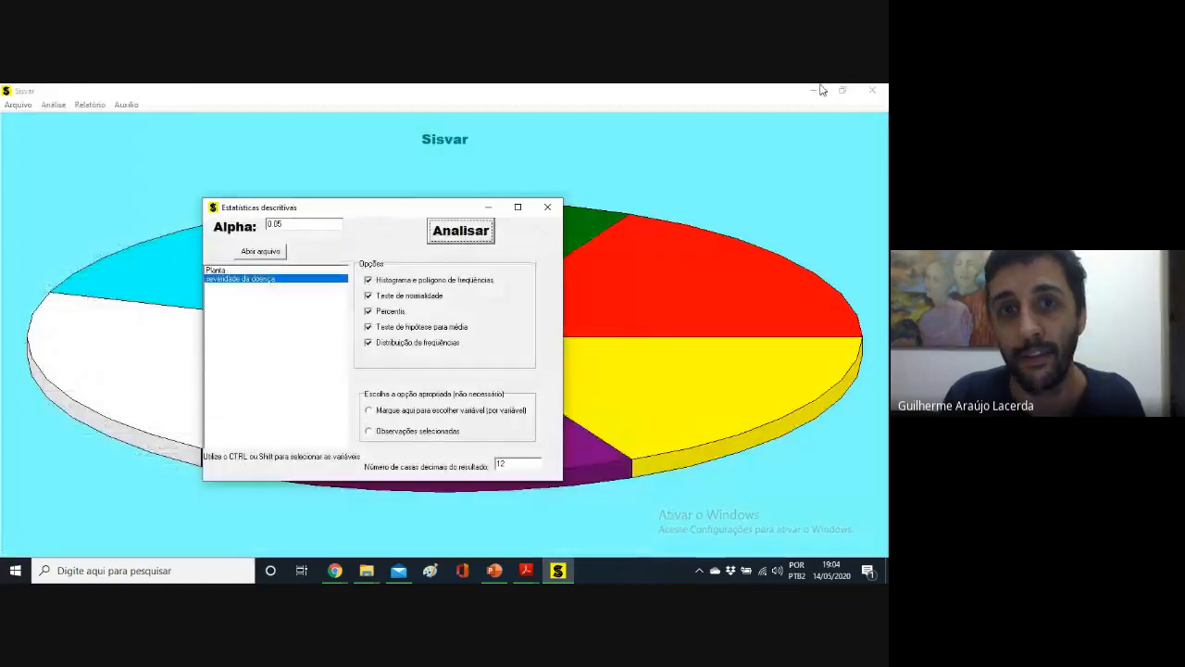
- Close the descriptive statistics window and switch to the SISVAR LaBio.ppt presentation in PowerPoint
{"action": "left_click", "coordinate": [548, 207]}
{"action": "left_click", "coordinate": [503, 575]}
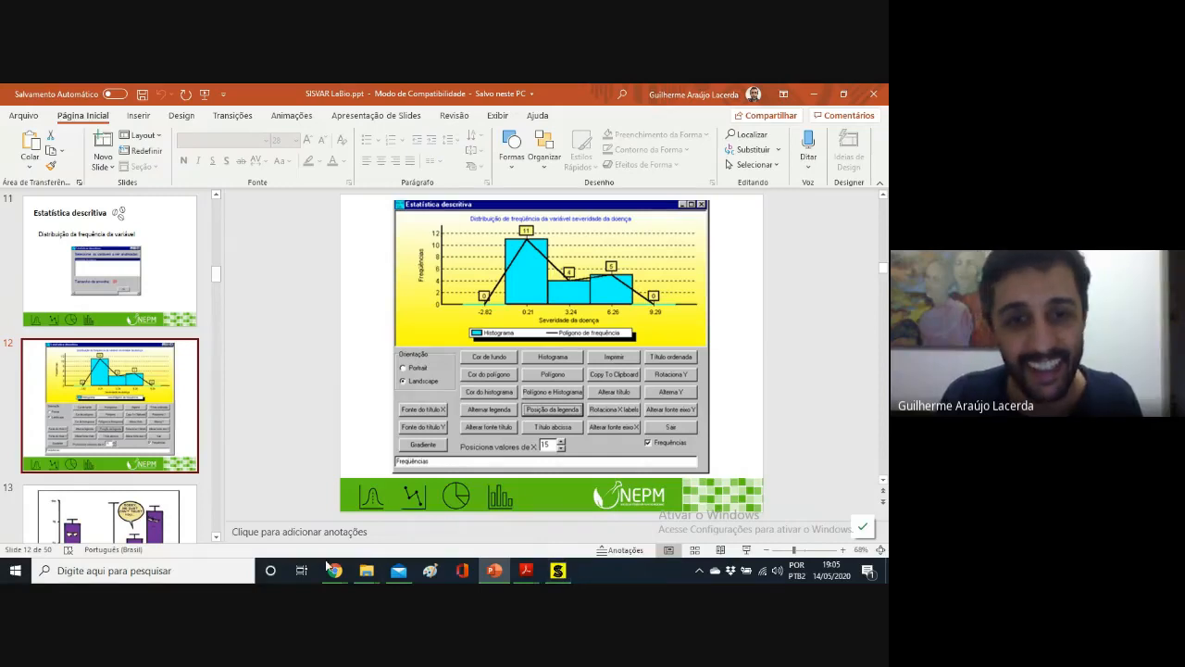
{"action": "mouse_move", "coordinate": [332, 568]}
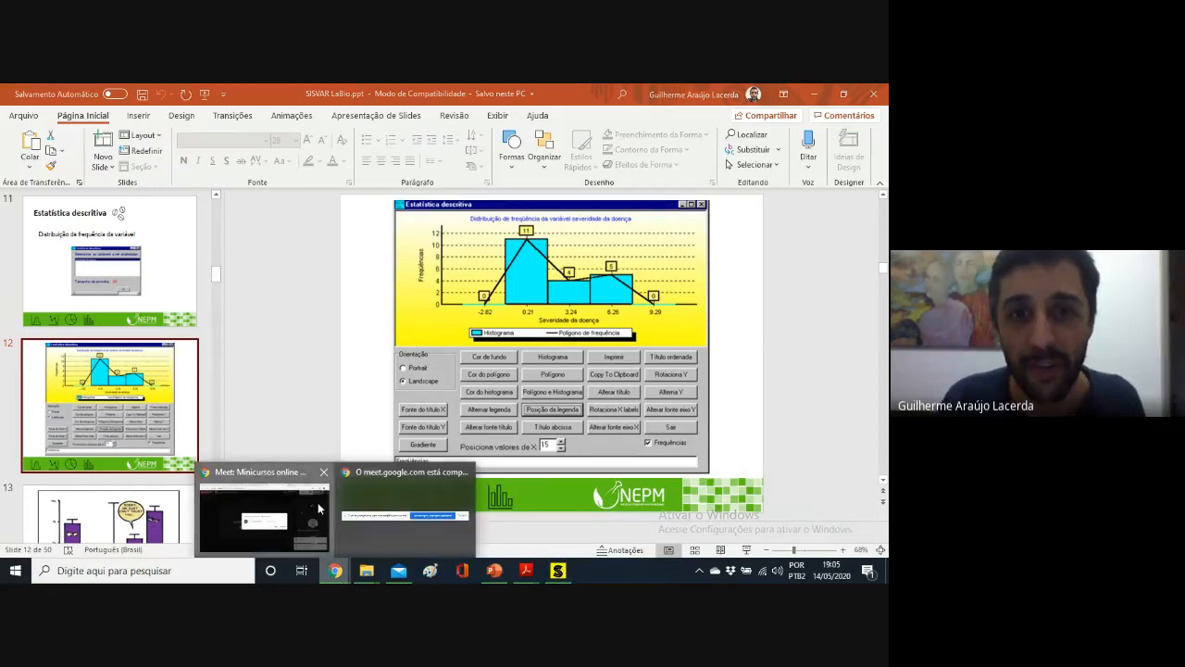
- Switch to the Google Meet call in Chrome and check the chat replies and the list of participants
{"action": "left_click", "coordinate": [317, 505]}
{"action": "left_click", "coordinate": [570, 377]}
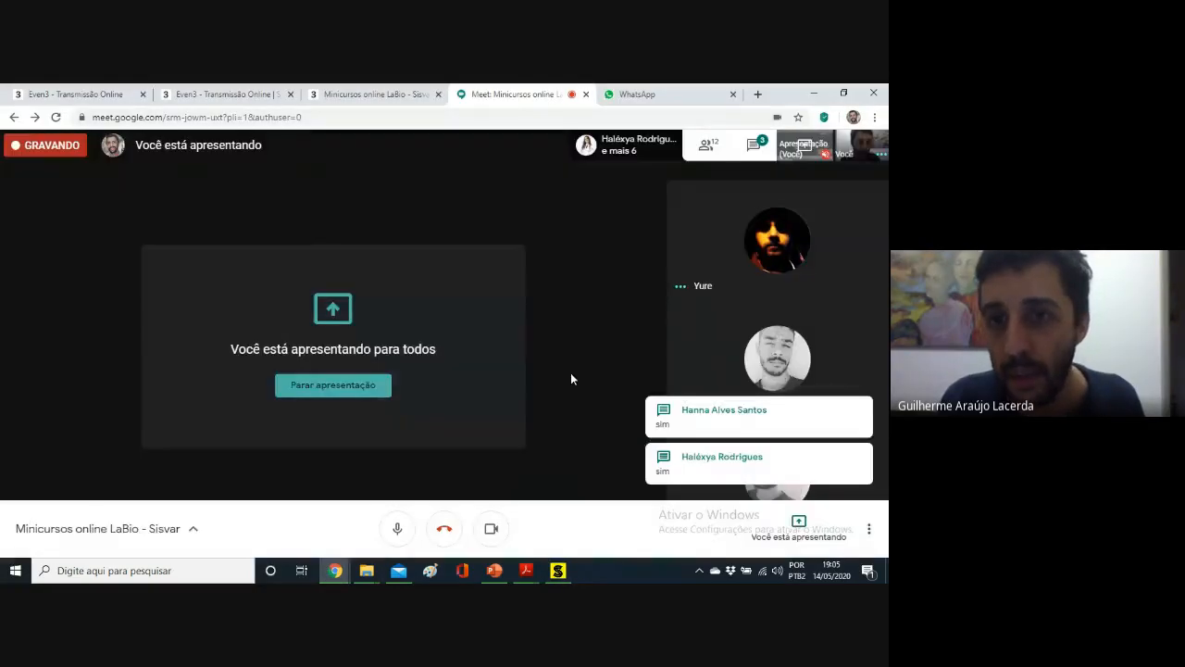
{"action": "left_click", "coordinate": [754, 144]}
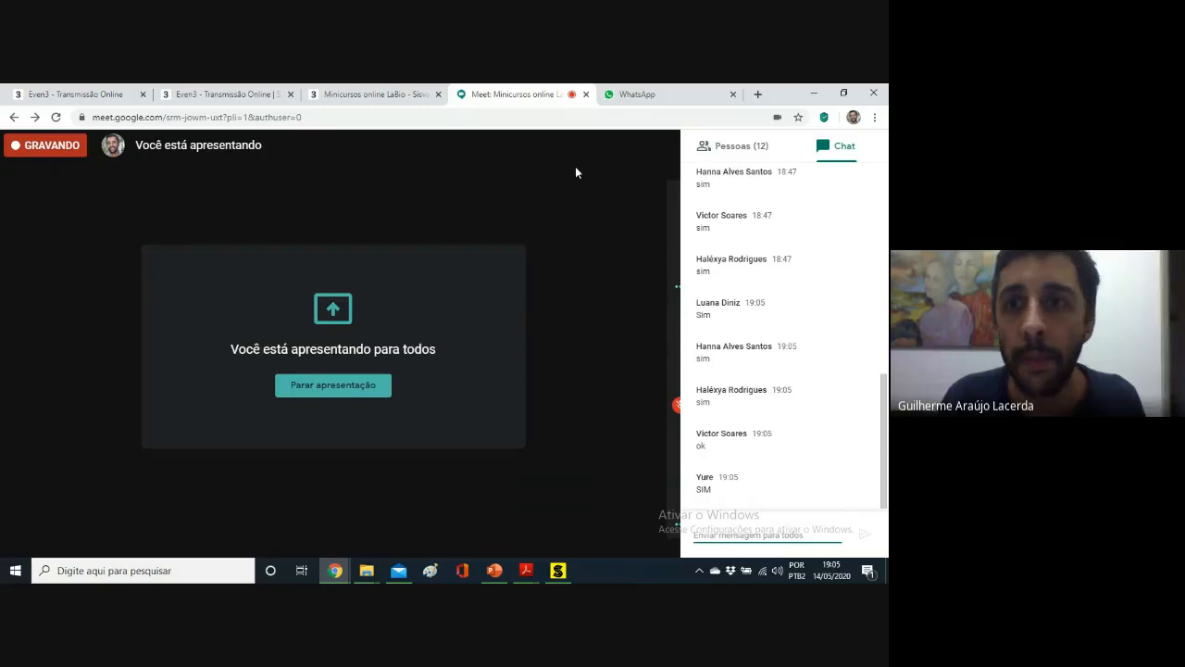
{"action": "left_click", "coordinate": [733, 145]}
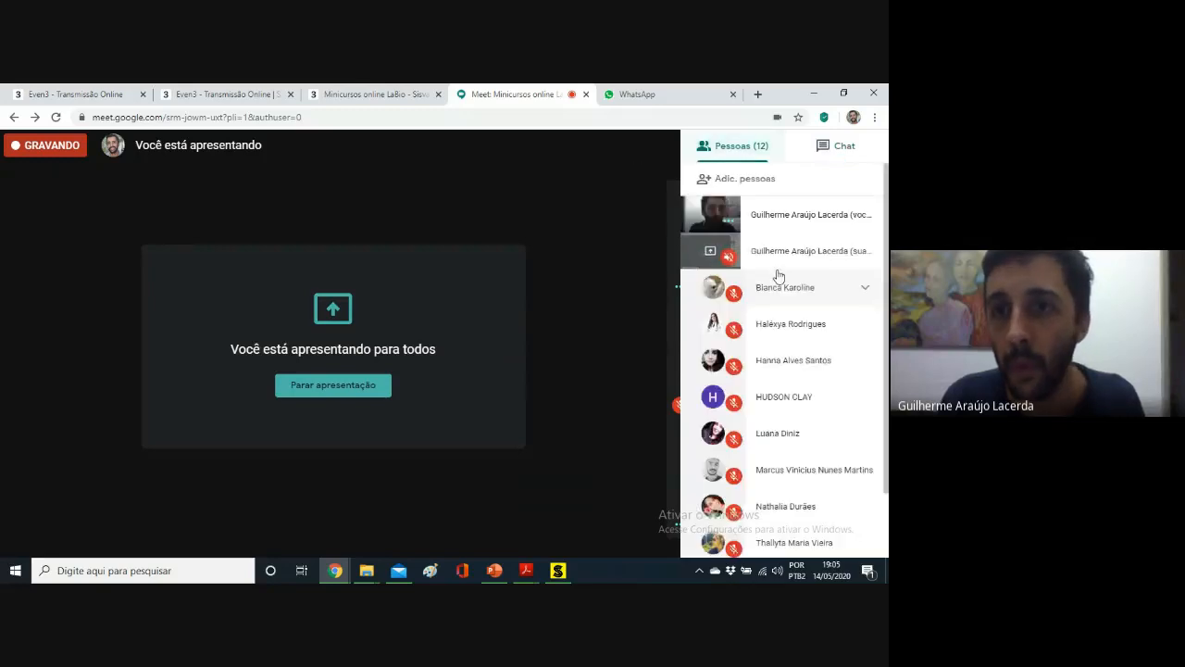
{"action": "scroll", "coordinate": [778, 273], "scroll_direction": "down", "scroll_amount": 2}
{"action": "scroll", "coordinate": [778, 272], "scroll_direction": "up", "scroll_amount": 2}
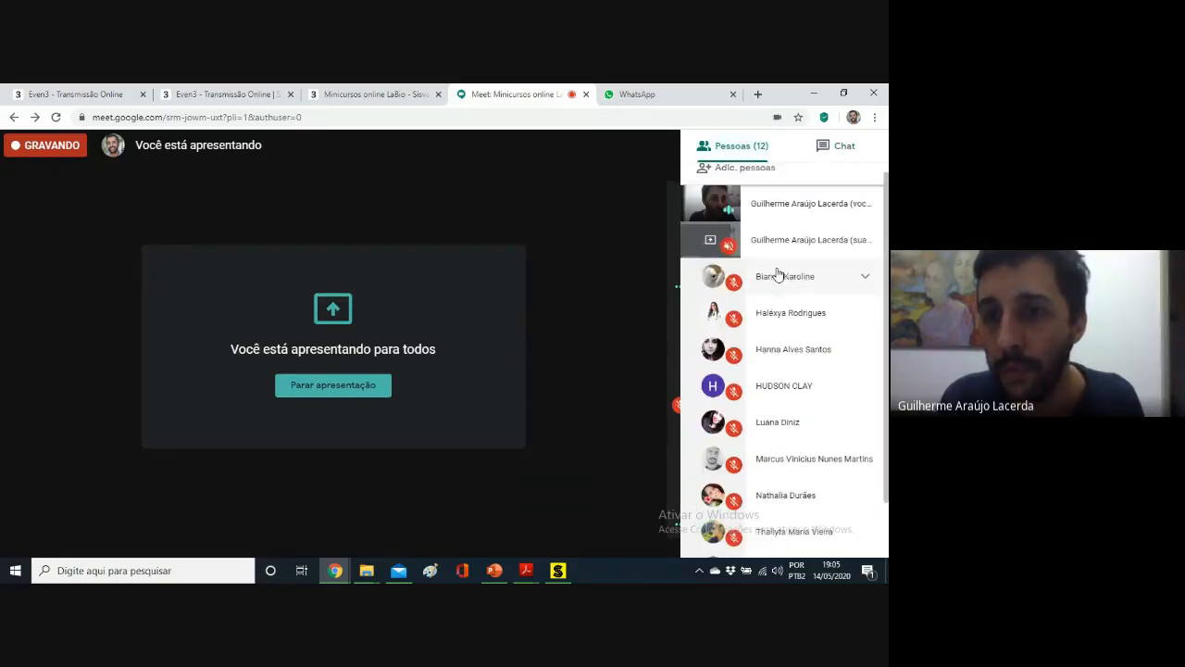
{"action": "scroll", "coordinate": [777, 273], "scroll_direction": "down", "scroll_amount": 2}
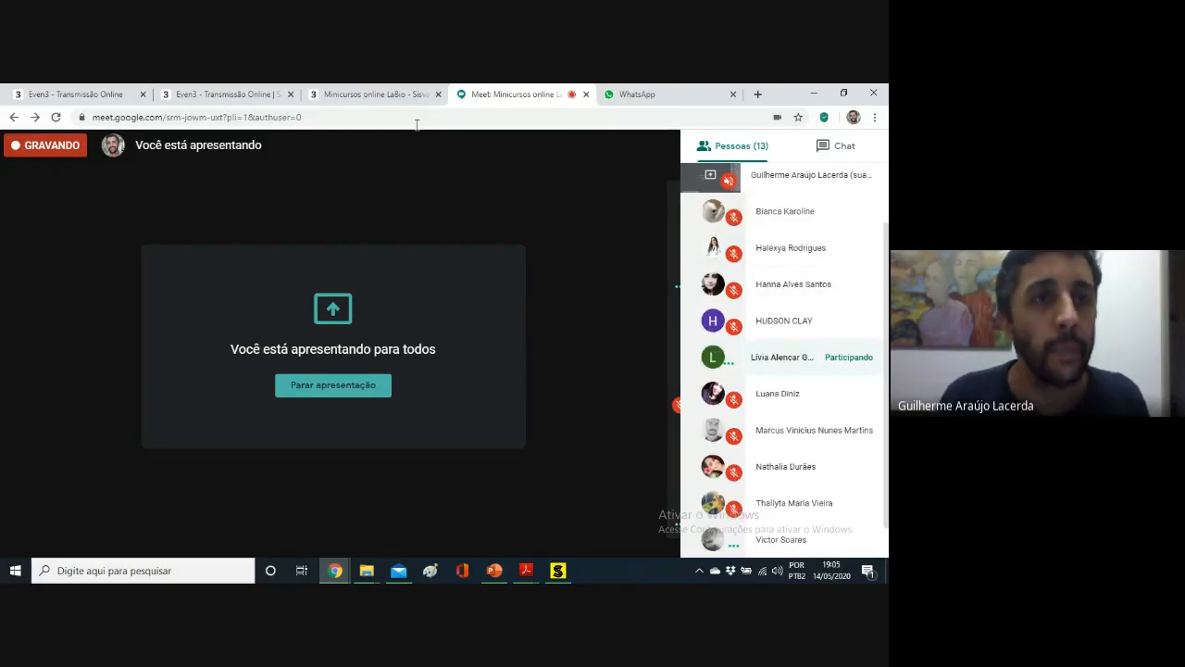
- Look over the Even3 event pages and the WhatsApp group, and return to the Meet participant list
{"action": "left_click", "coordinate": [222, 94]}
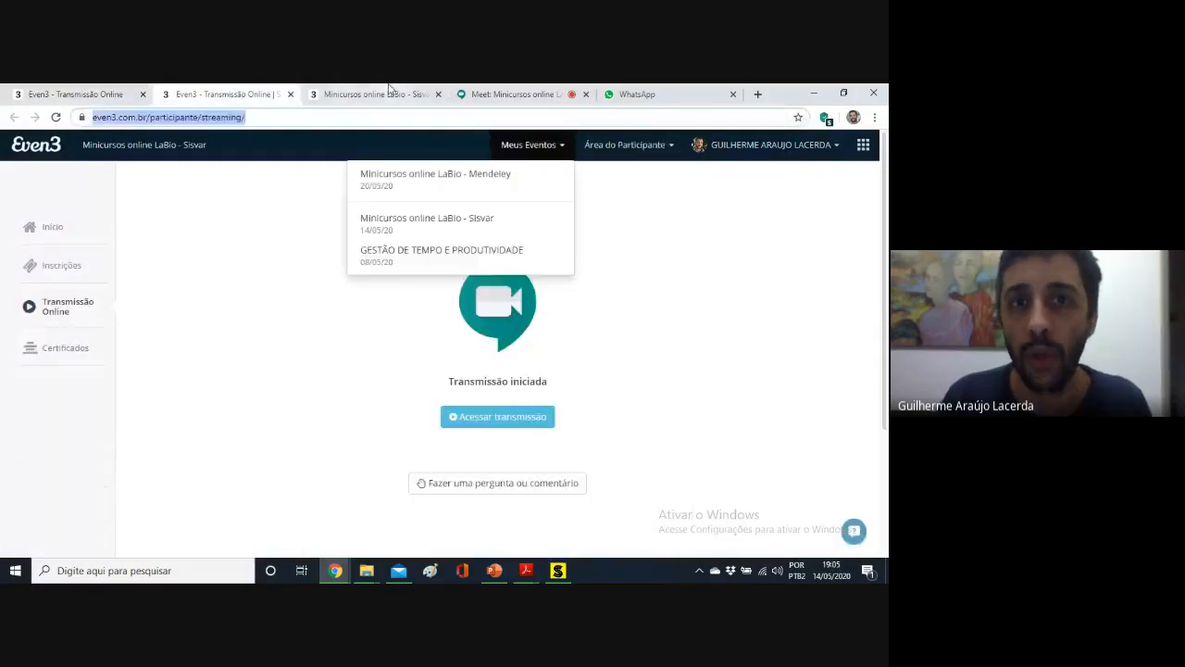
{"action": "left_click", "coordinate": [389, 90]}
{"action": "left_click", "coordinate": [519, 94]}
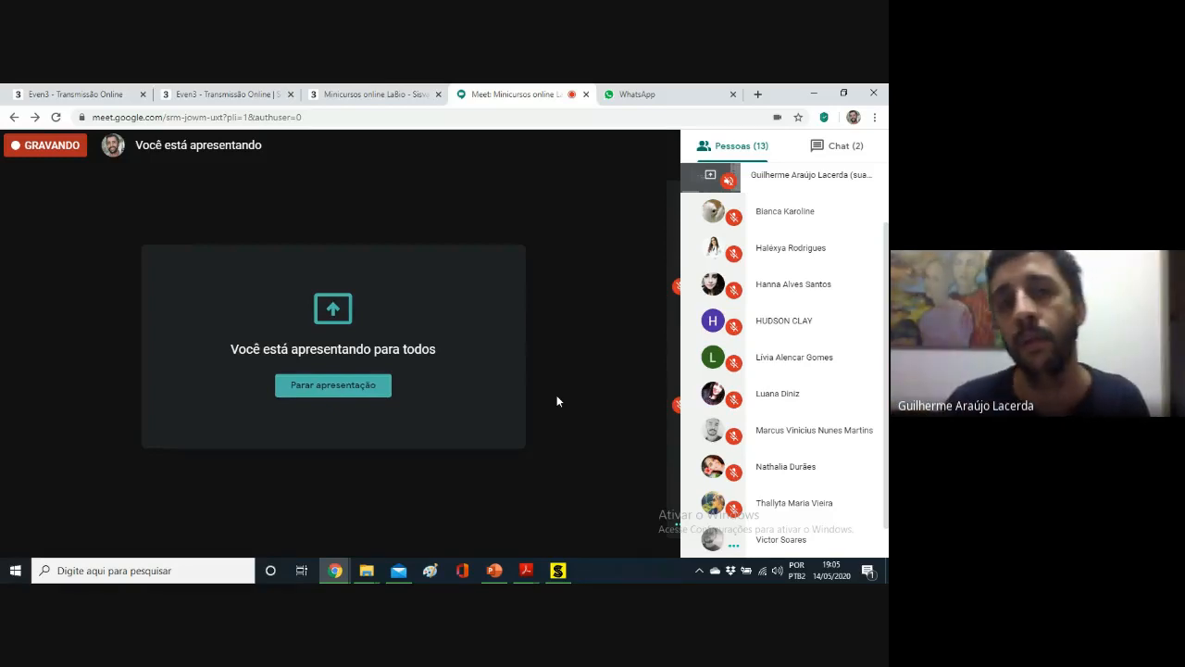
{"action": "left_click", "coordinate": [677, 88]}
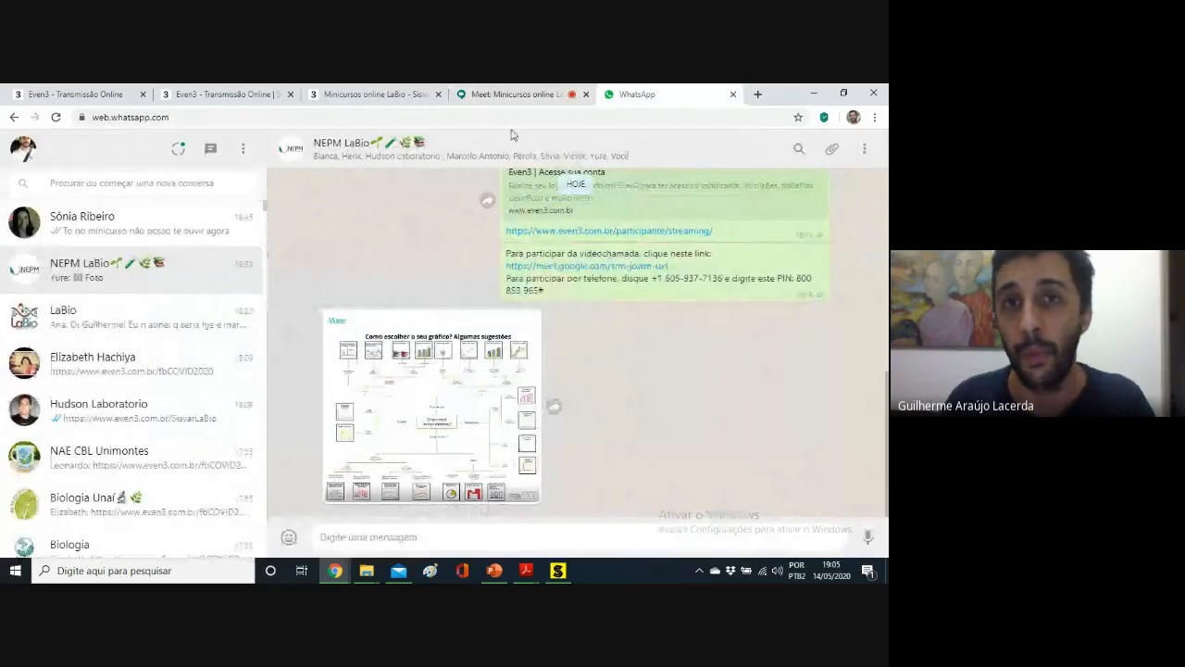
{"action": "left_click", "coordinate": [516, 96]}
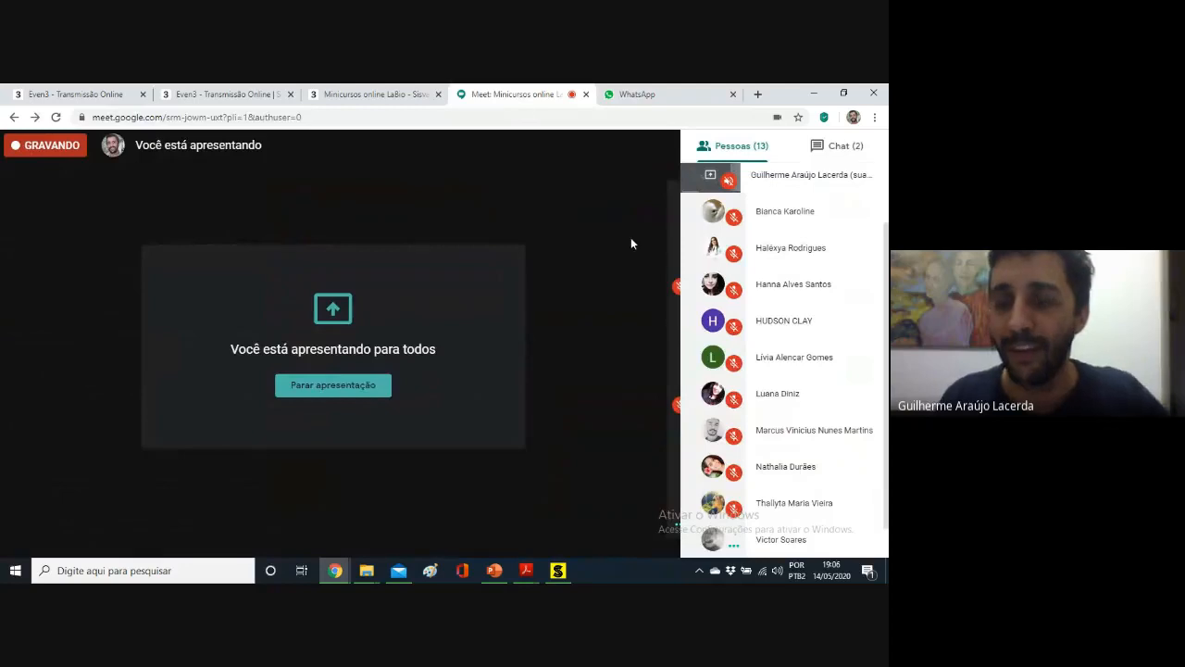
{"action": "scroll", "coordinate": [878, 410], "scroll_direction": "down", "scroll_amount": 1}
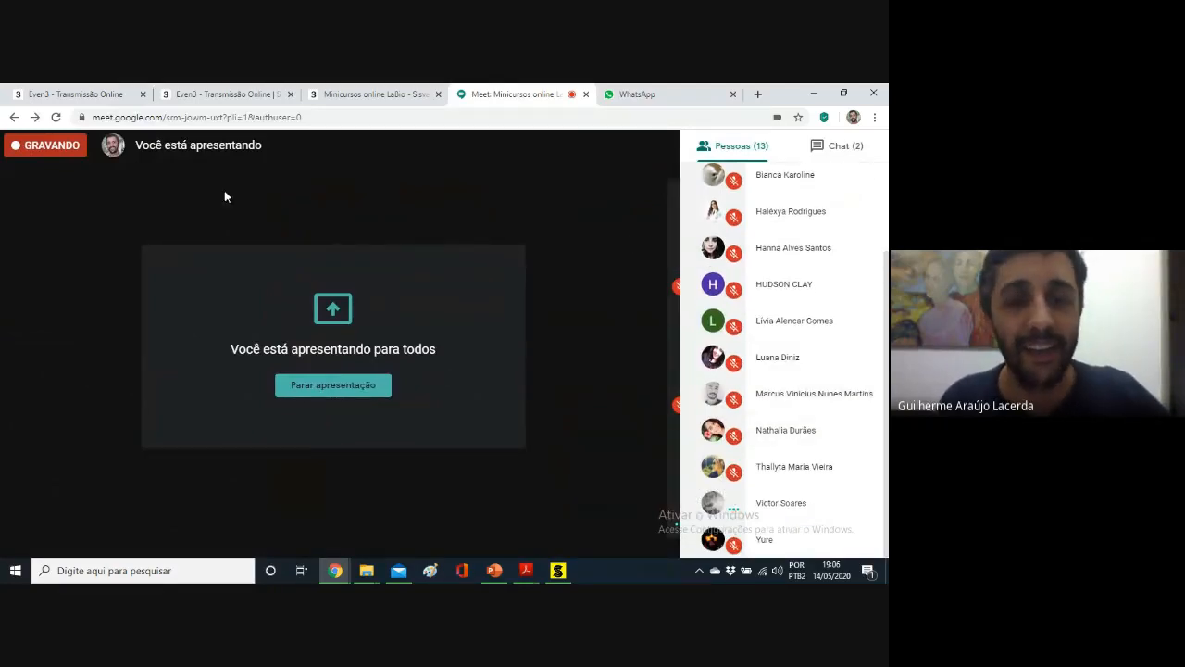
- Switch to the SISVAR LaBio.ppt presentation in PowerPoint, start the slide show from slide 12 and advance to the bar chart cartoon
{"action": "left_click", "coordinate": [560, 571]}
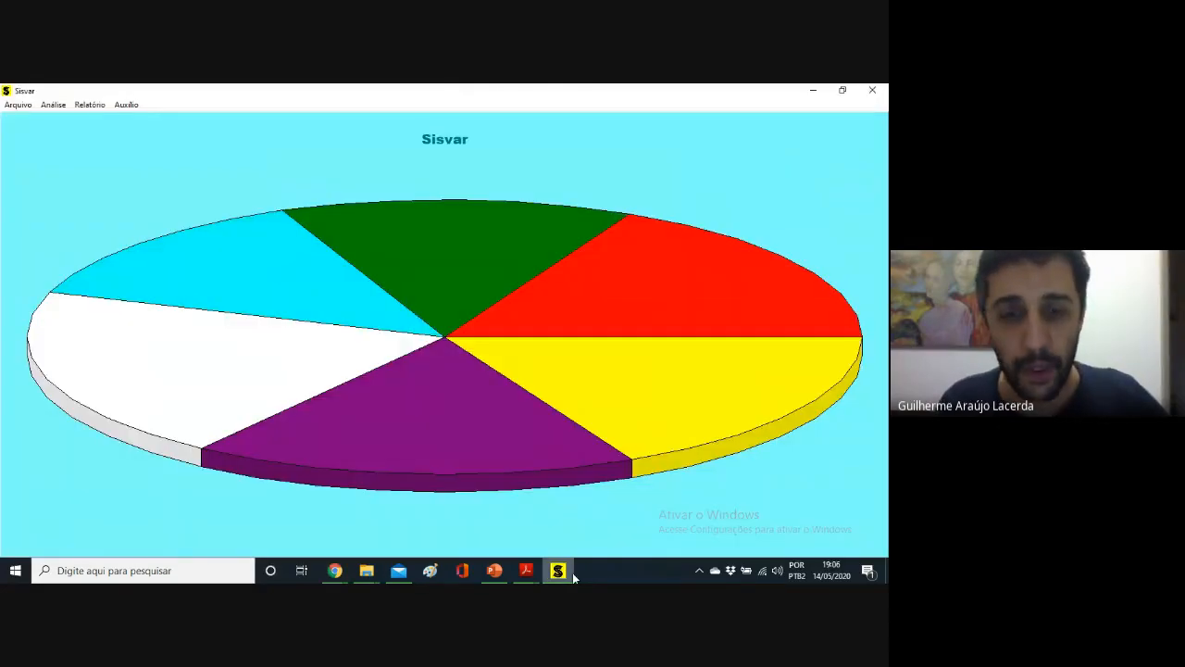
{"action": "left_click", "coordinate": [503, 572]}
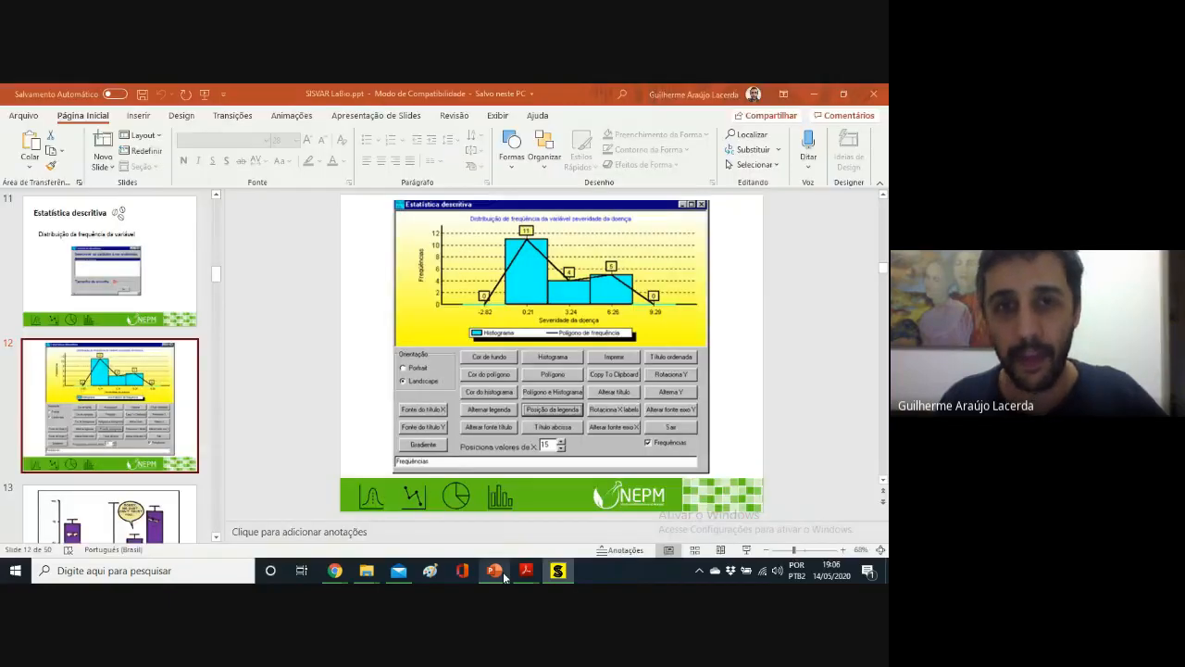
{"action": "left_click", "coordinate": [749, 554]}
{"action": "left_click", "coordinate": [748, 557]}
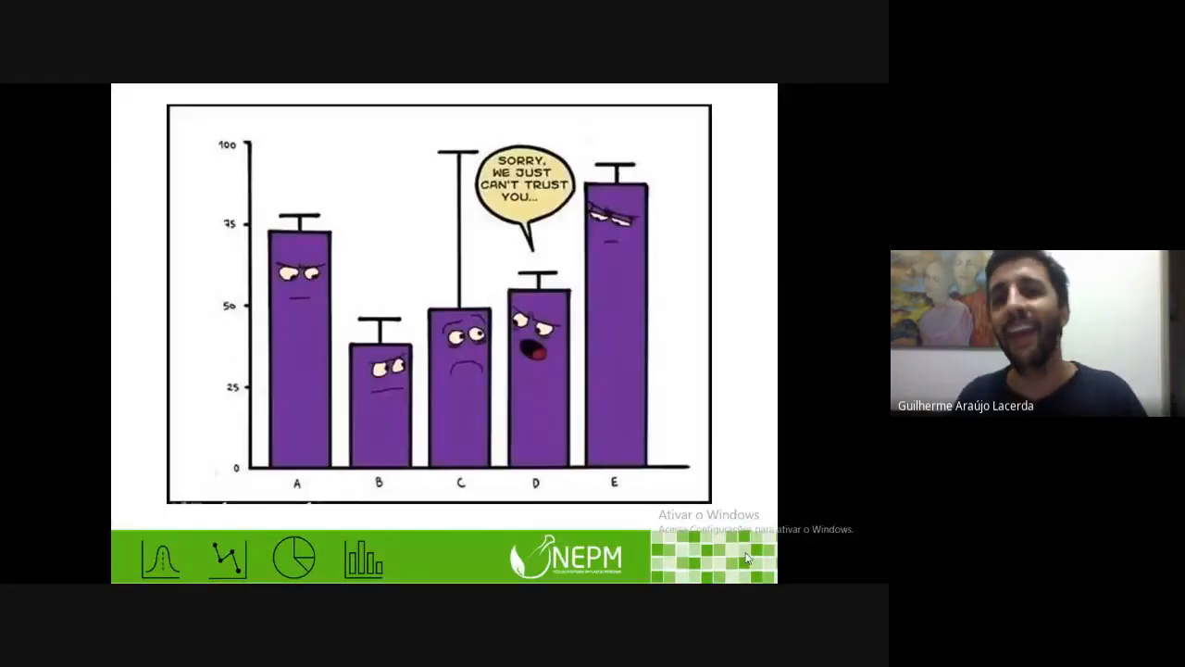
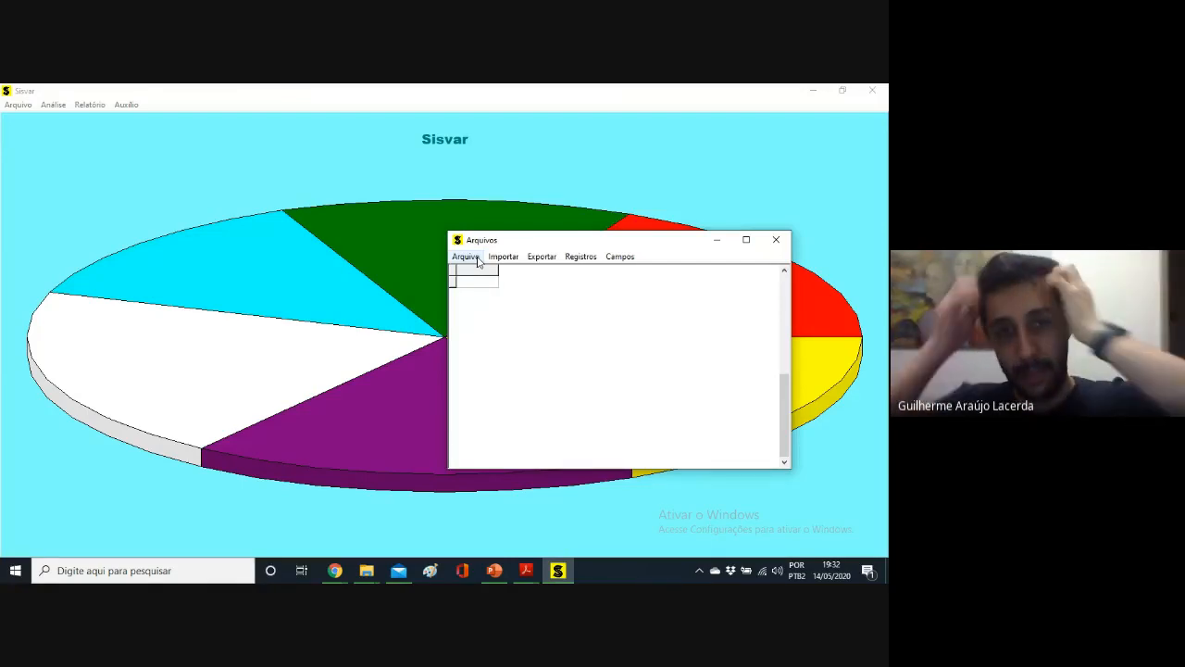
{"action": "left_click", "coordinate": [467, 257]}
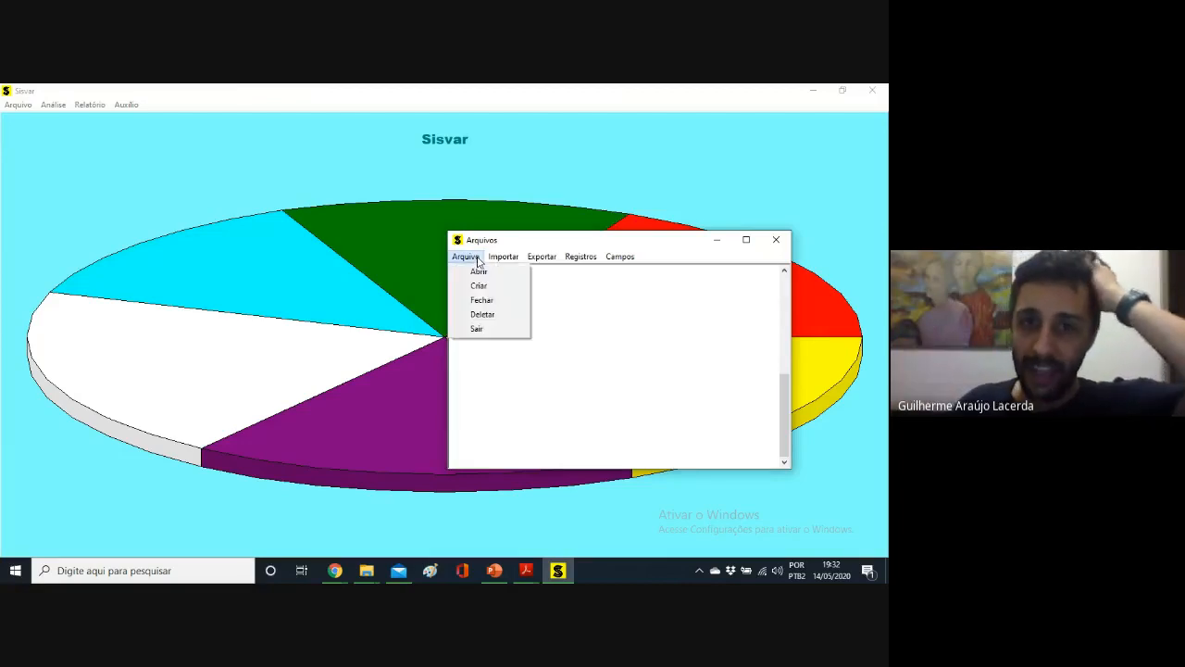
{"action": "left_click", "coordinate": [489, 307]}
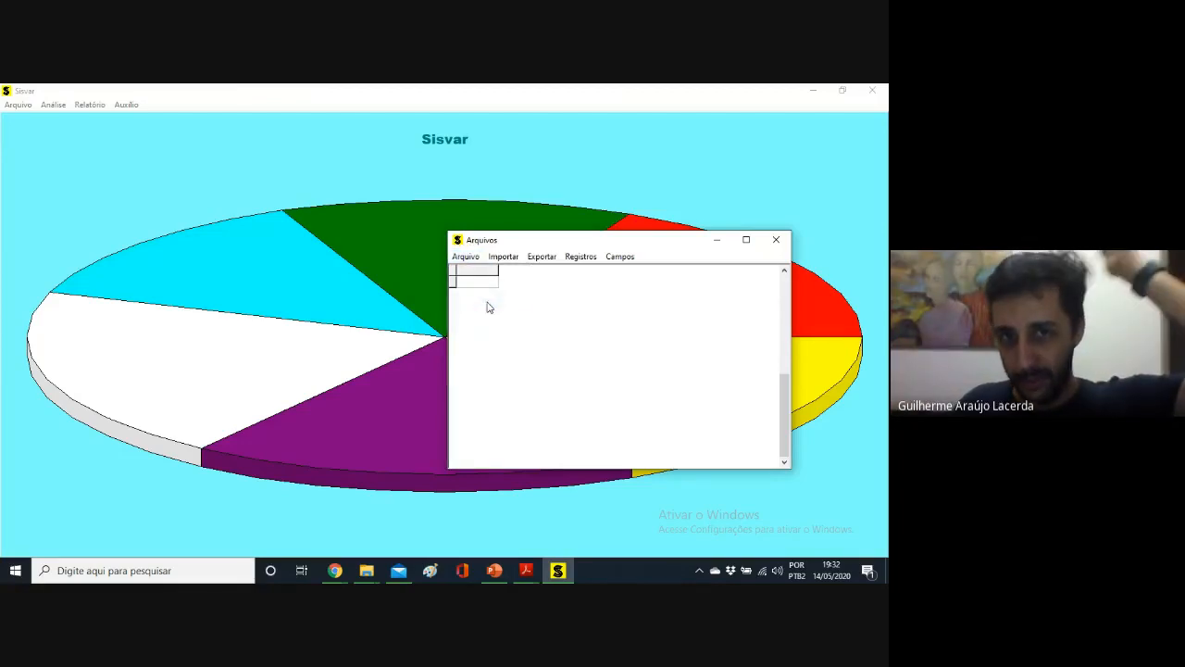
{"action": "left_click", "coordinate": [470, 258]}
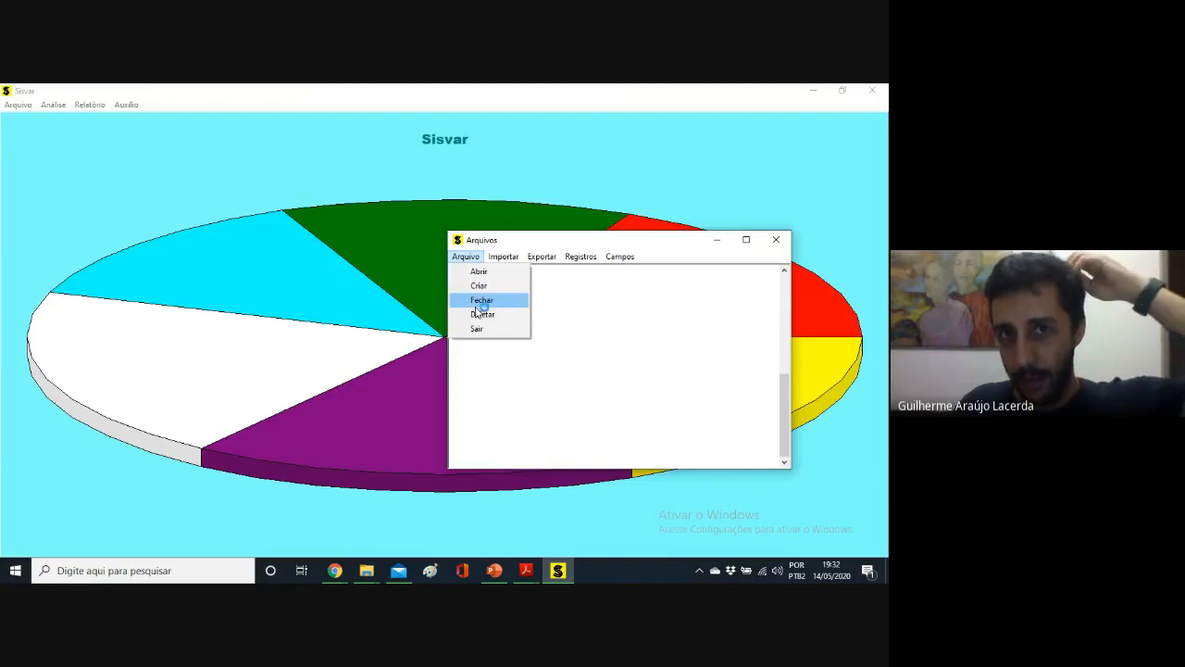
{"action": "left_click", "coordinate": [480, 269]}
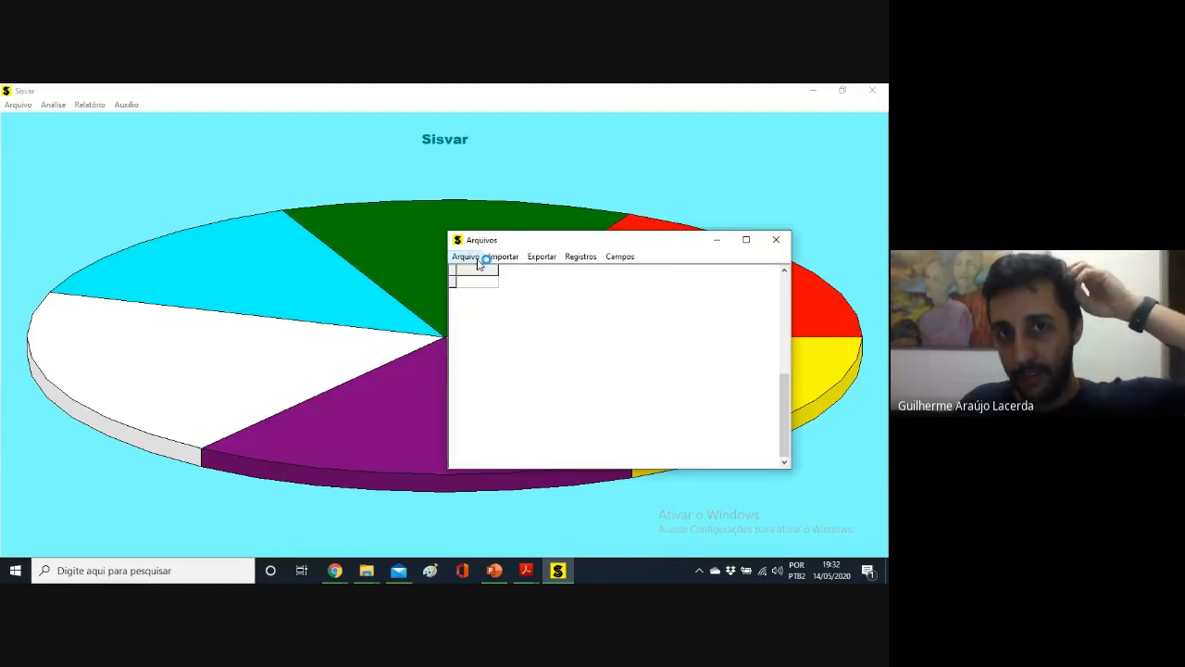
{"action": "left_click", "coordinate": [478, 259]}
{"action": "left_click", "coordinate": [75, 121]}
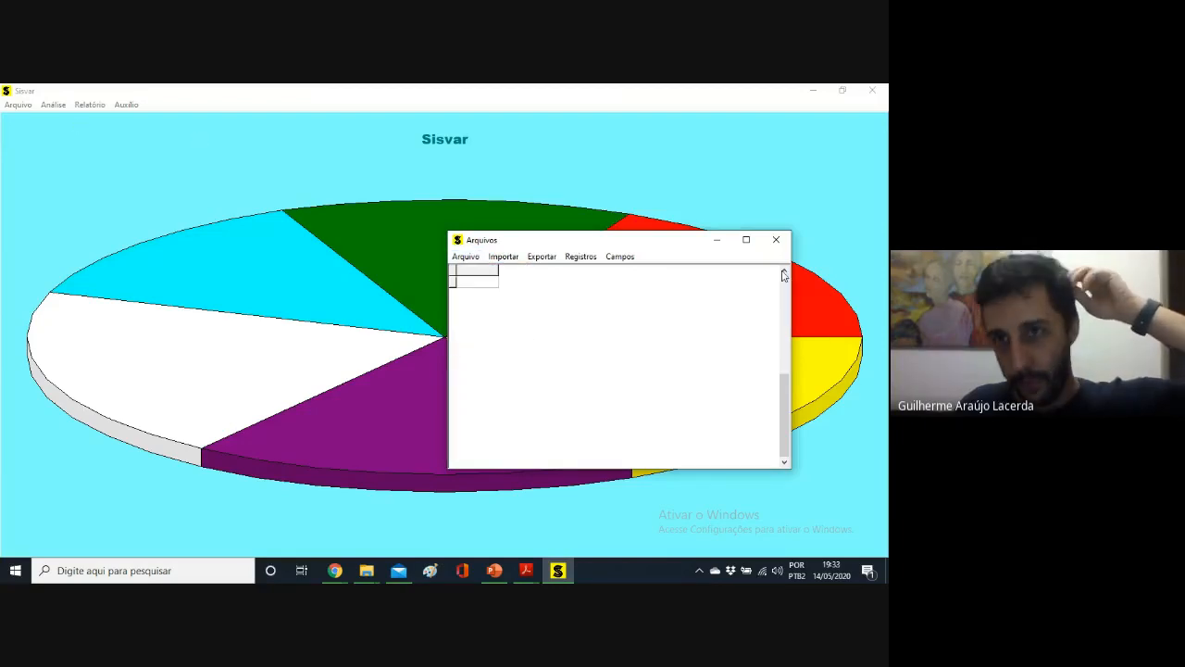
{"action": "left_click", "coordinate": [775, 239]}
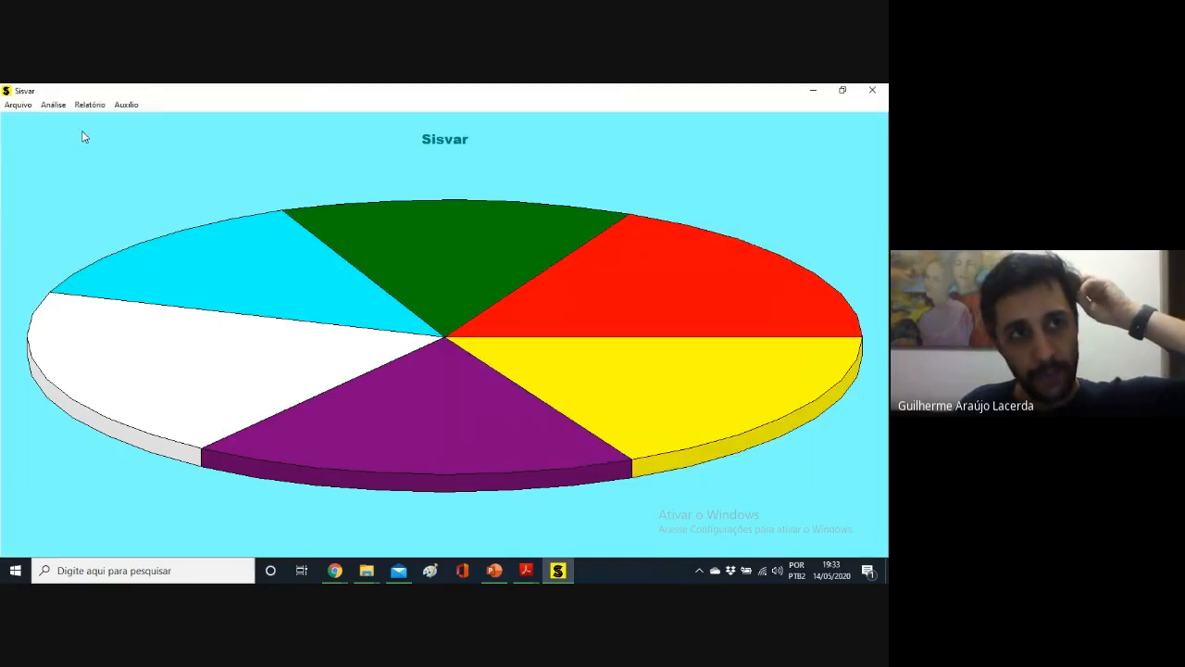
- Open the Arquivos data file window and close any data file still in use
{"action": "left_click", "coordinate": [17, 104]}
{"action": "left_click", "coordinate": [23, 118]}
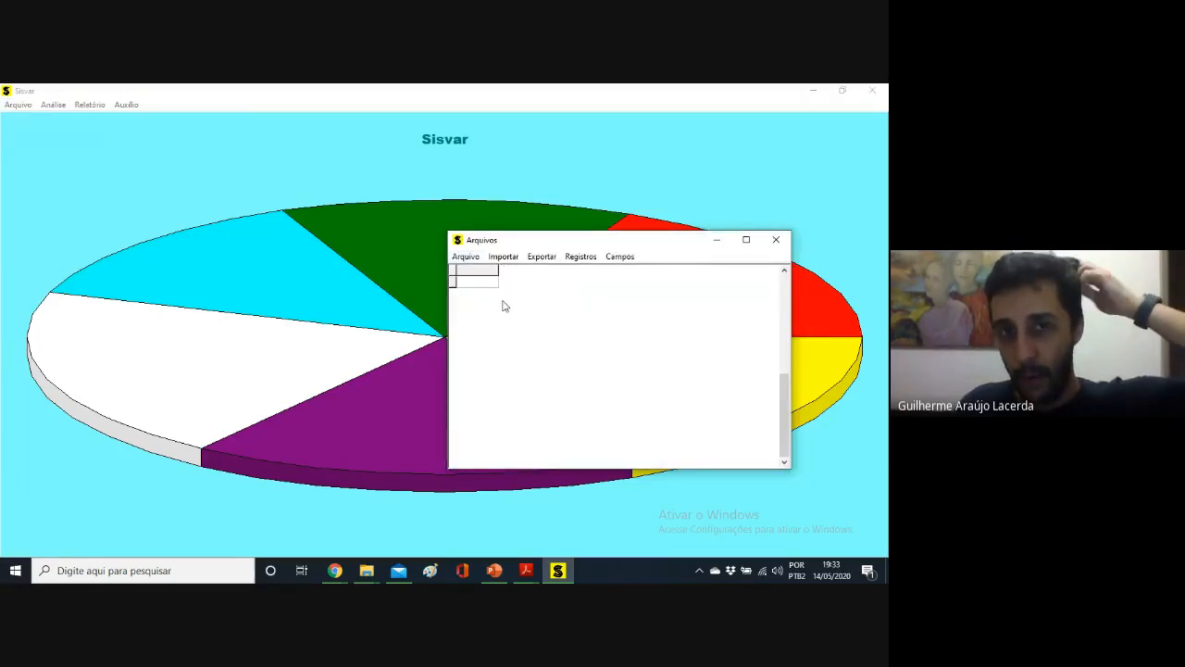
{"action": "left_click", "coordinate": [471, 257]}
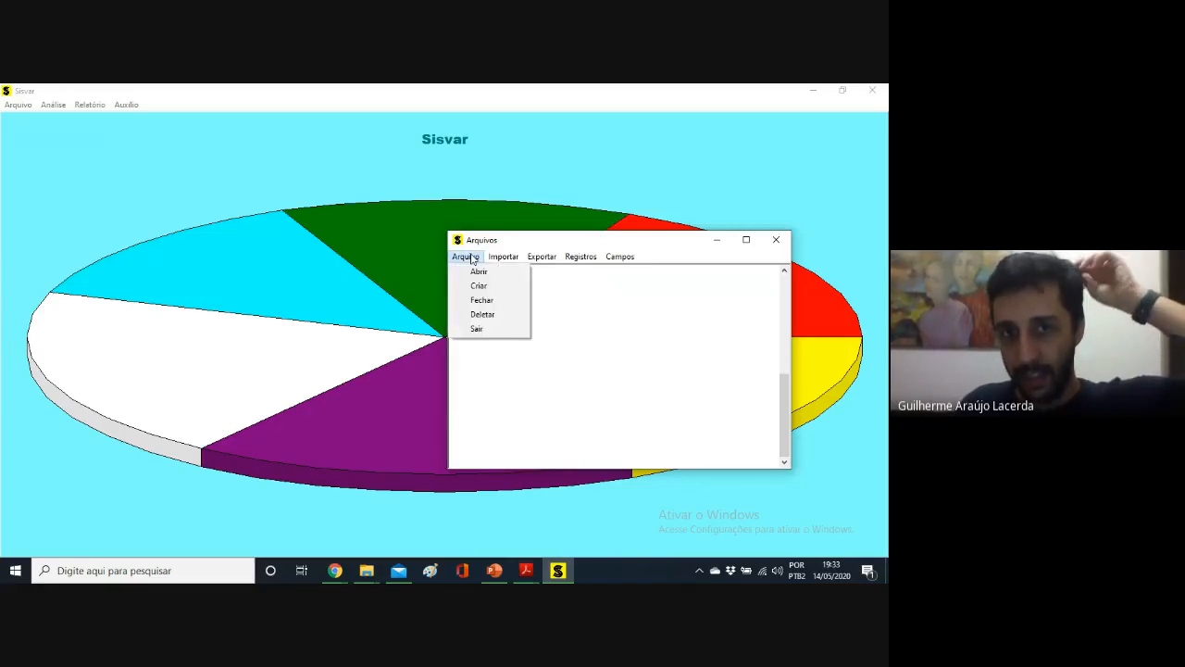
{"action": "left_click", "coordinate": [486, 300]}
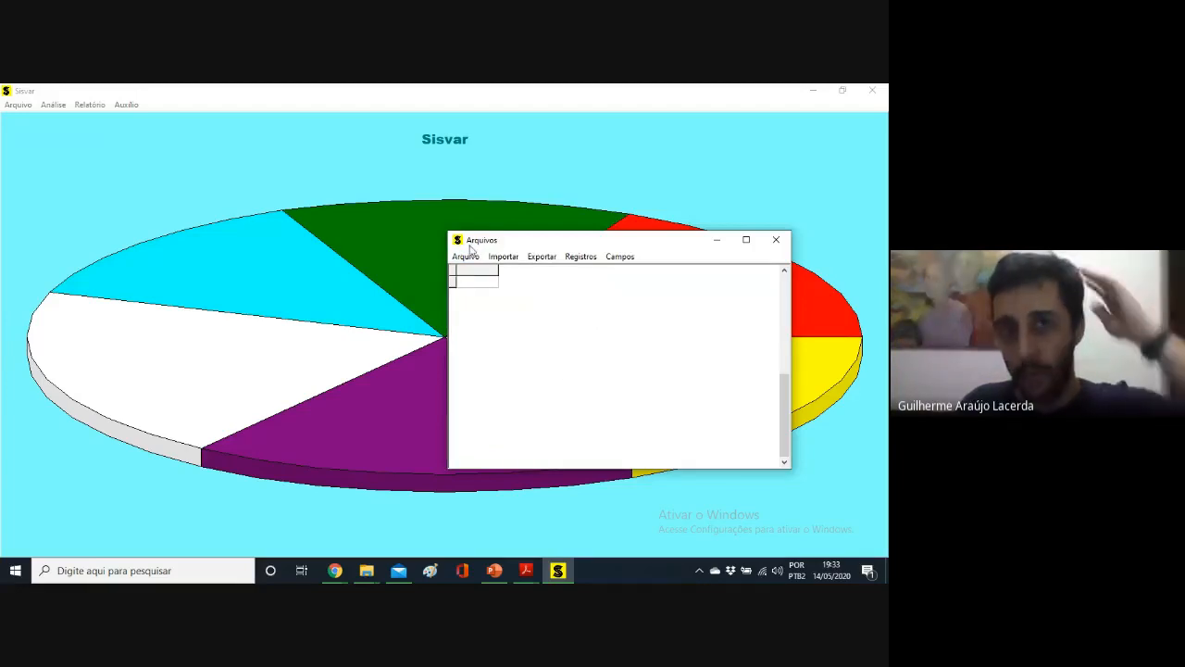
- Try to create the DB file exemplo 2 on the desktop with 2 fields, declaring the unnamed field as alphanumeric
{"action": "left_click", "coordinate": [470, 257]}
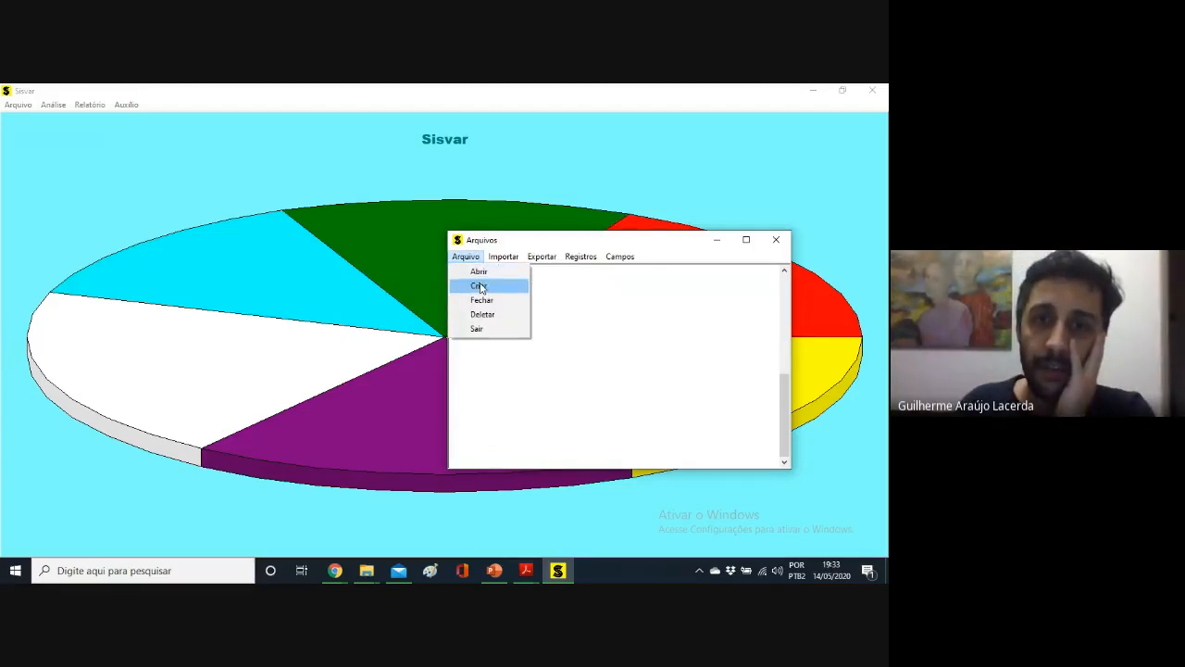
{"action": "left_click", "coordinate": [479, 287]}
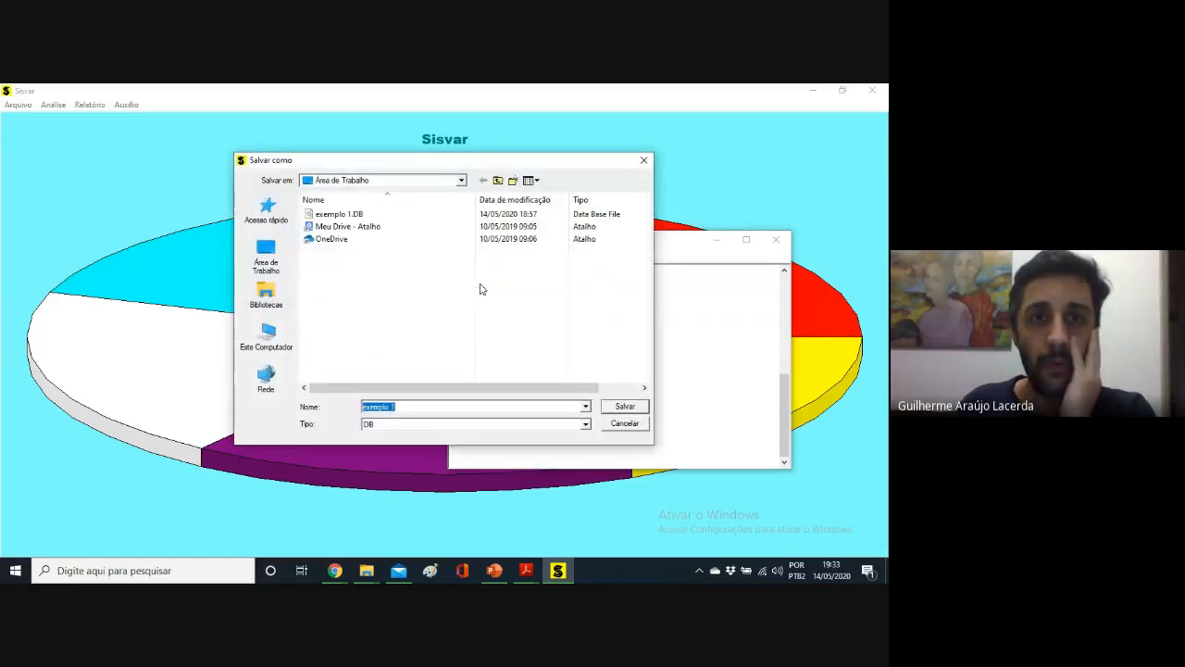
{"action": "left_click", "coordinate": [400, 411]}
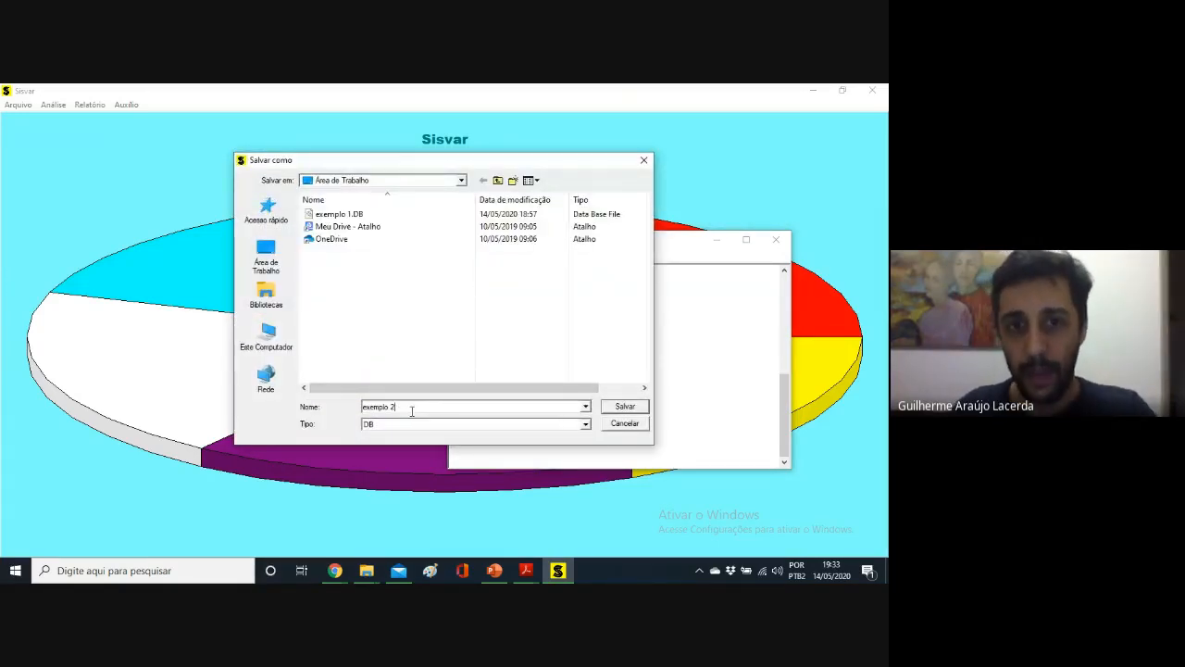
{"action": "left_click", "coordinate": [606, 409]}
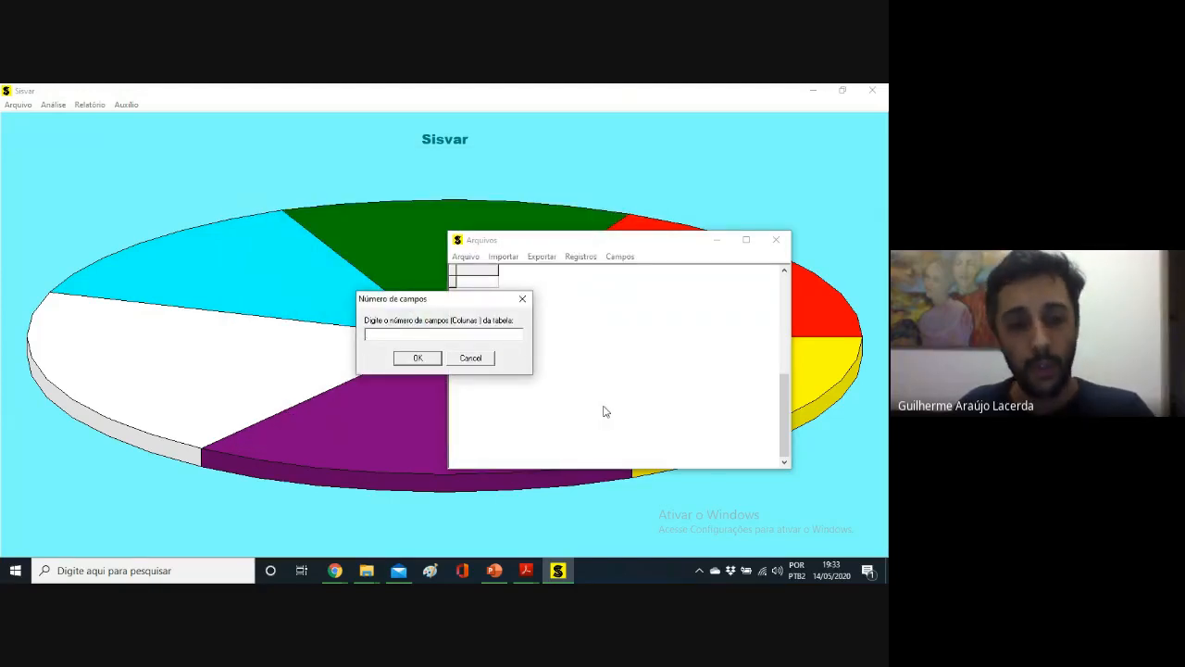
{"action": "type", "text": "2"}
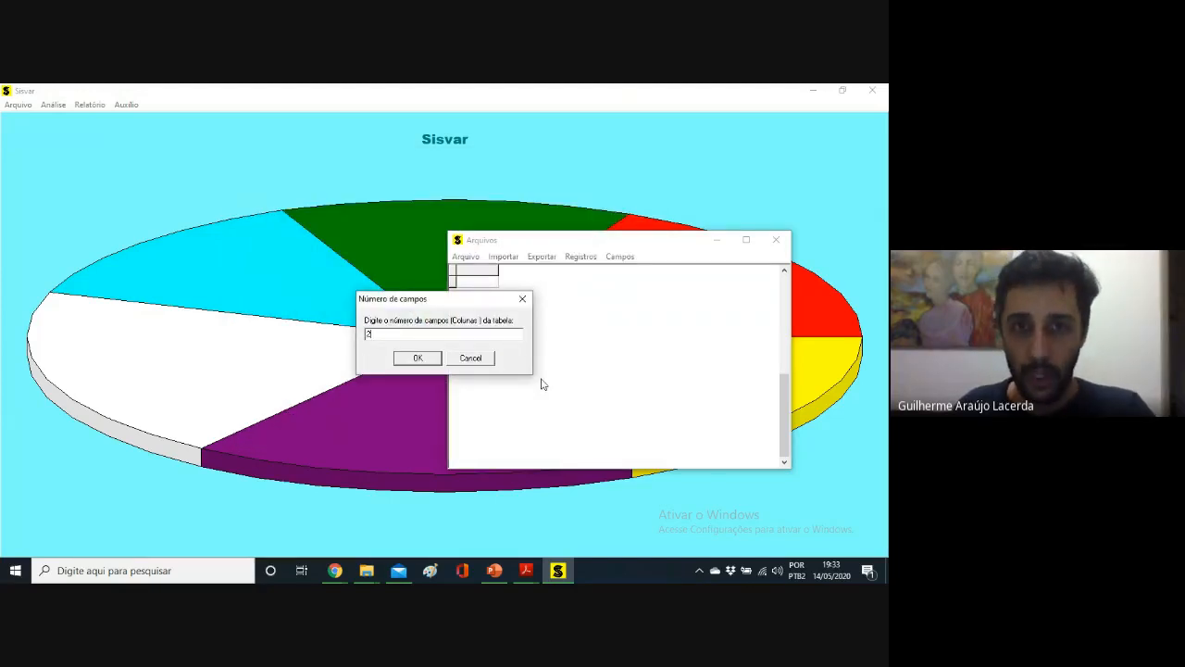
{"action": "left_click", "coordinate": [418, 358]}
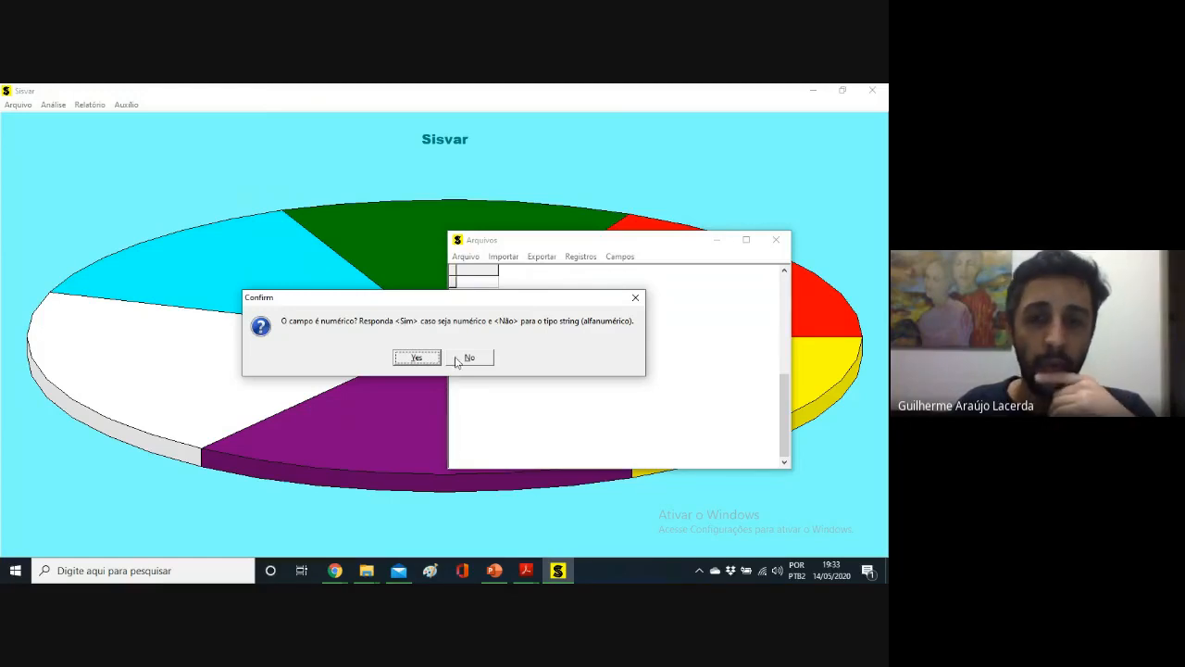
{"action": "left_click", "coordinate": [459, 359]}
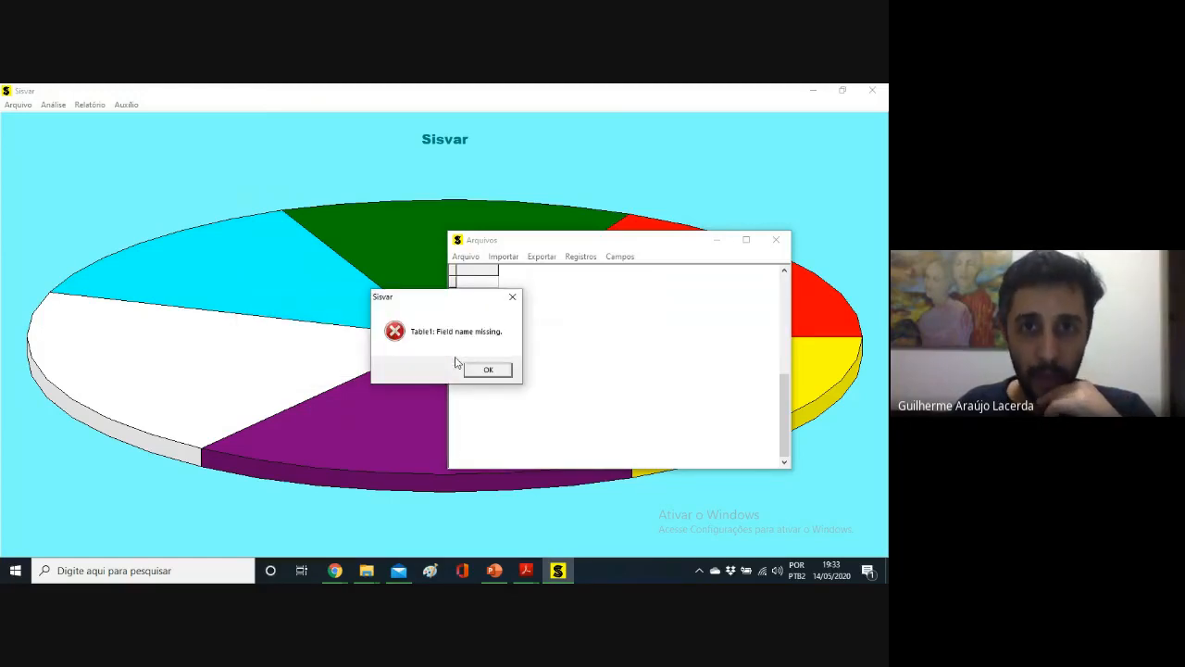
{"action": "left_click", "coordinate": [487, 369]}
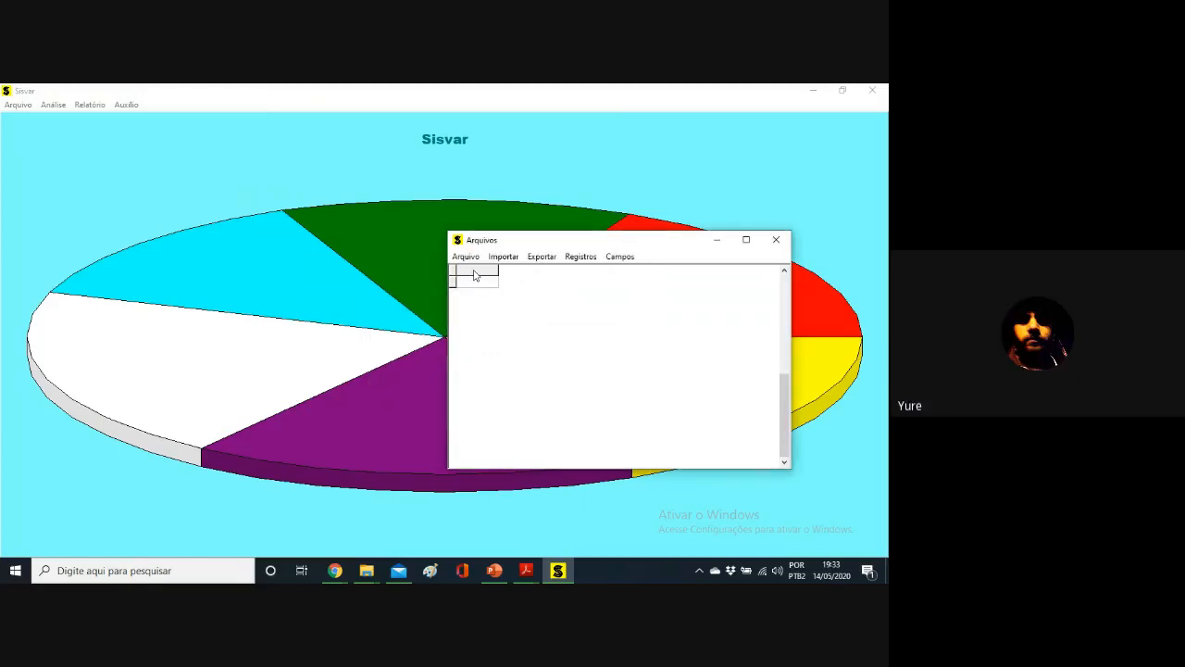
- Create the DB file exemplo 2 on the desktop with 2 fields
{"action": "left_click", "coordinate": [467, 257]}
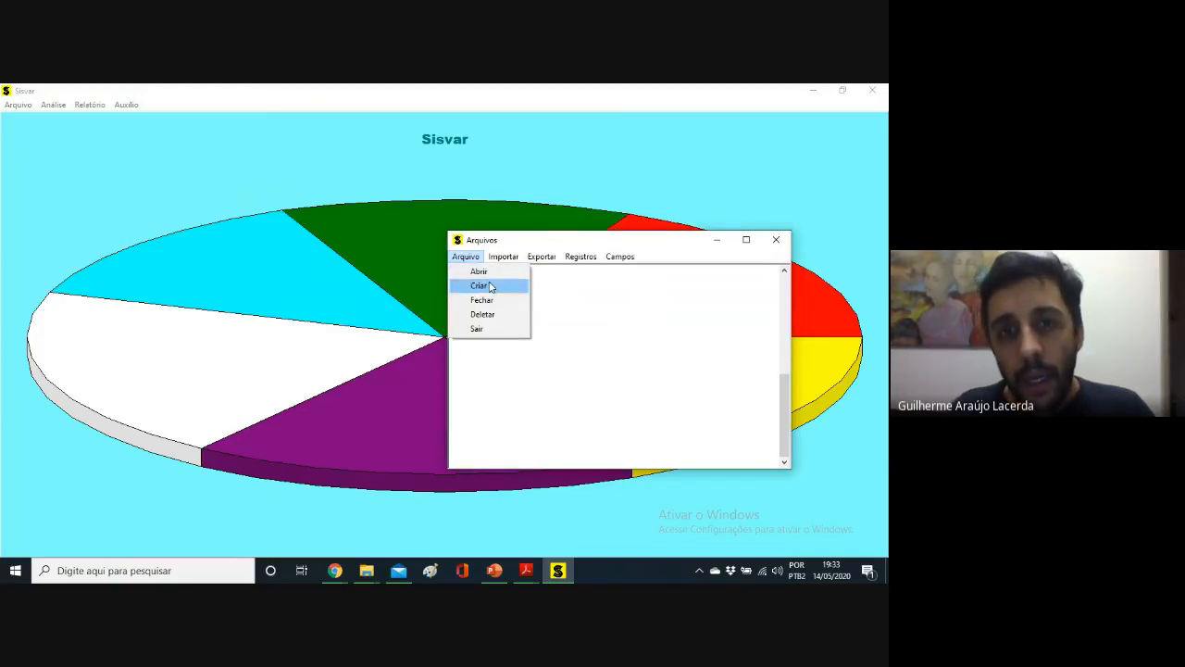
{"action": "left_click", "coordinate": [485, 286]}
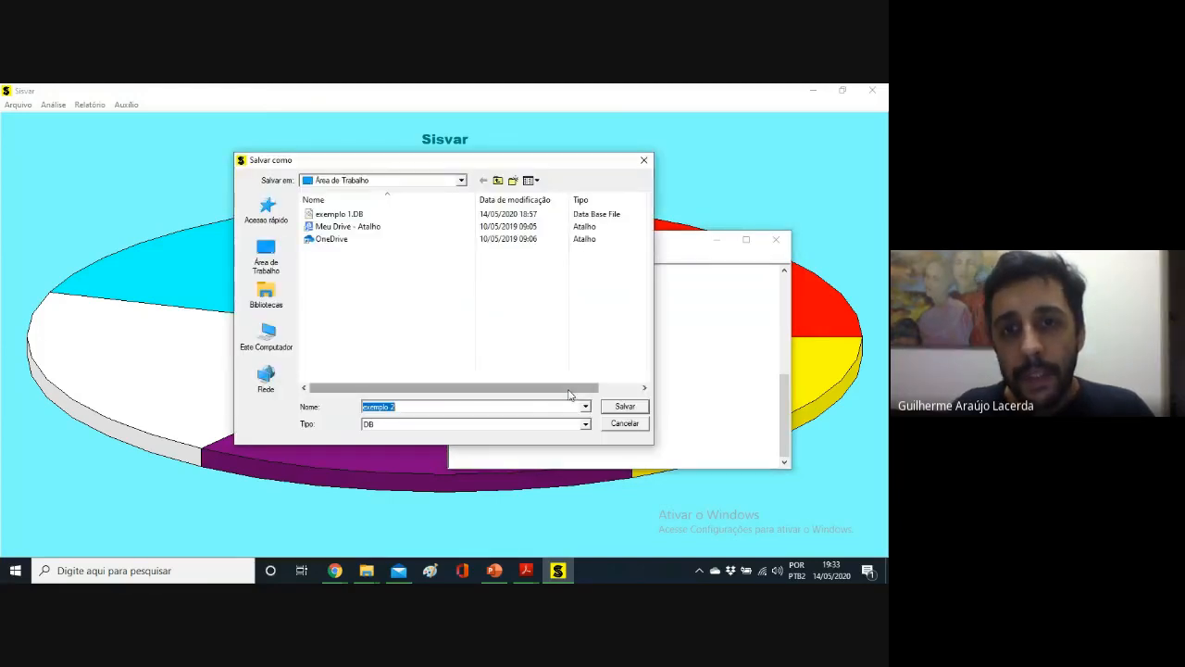
{"action": "left_click", "coordinate": [615, 410]}
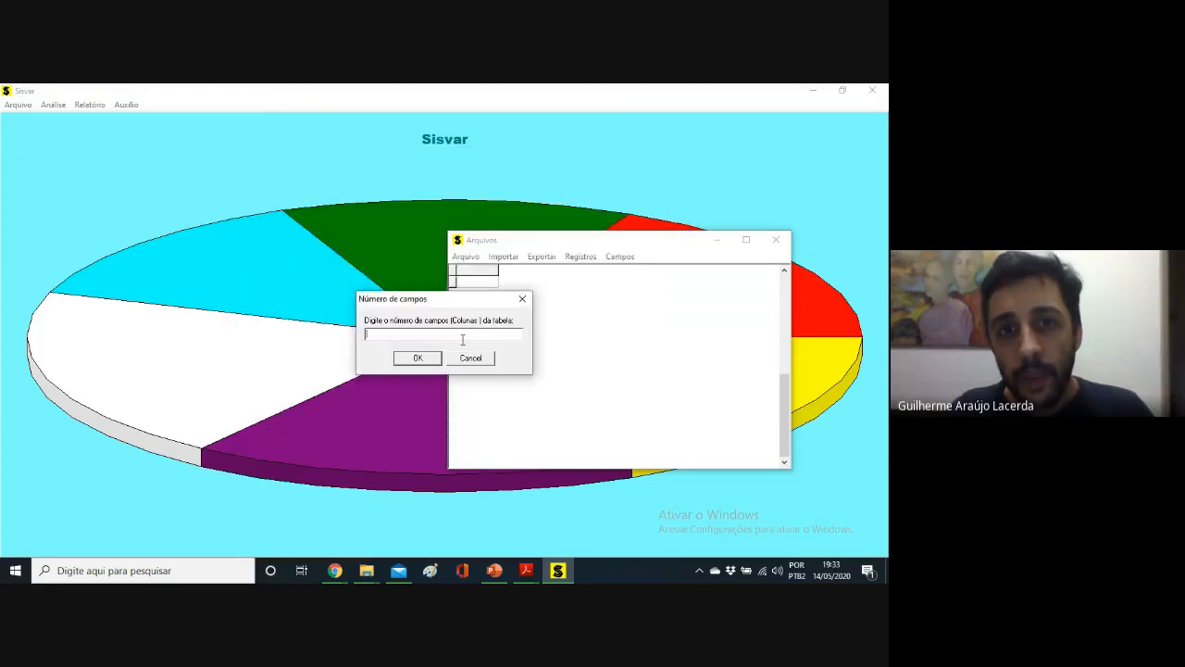
{"action": "type", "text": "2"}
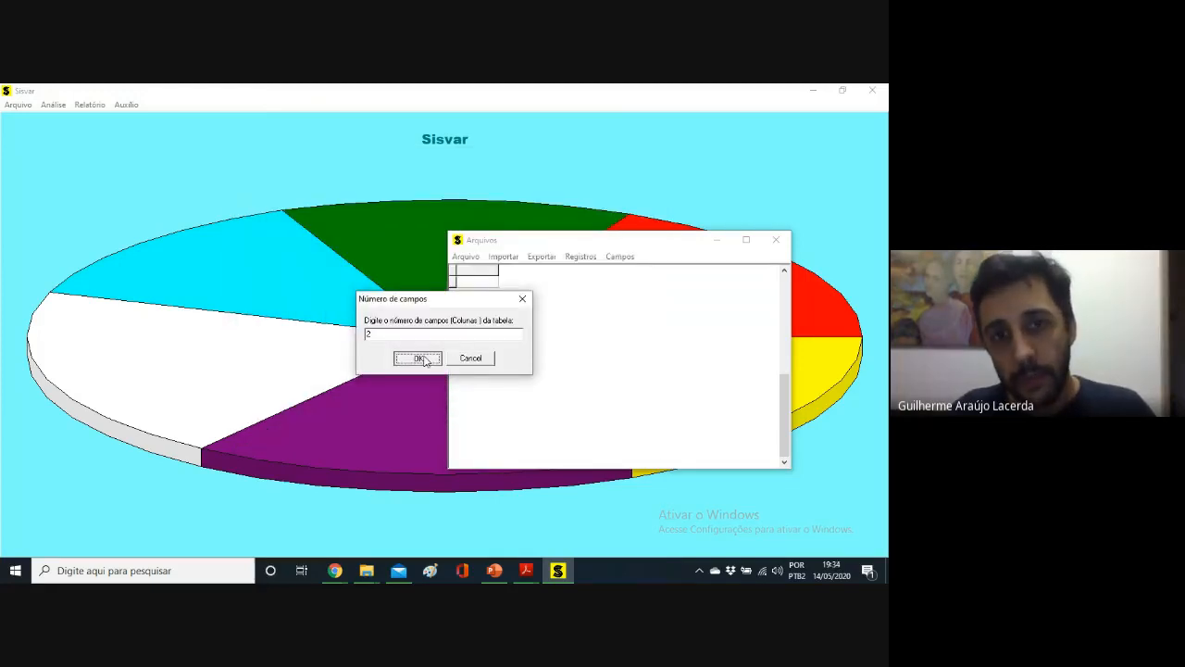
{"action": "left_click", "coordinate": [430, 358]}
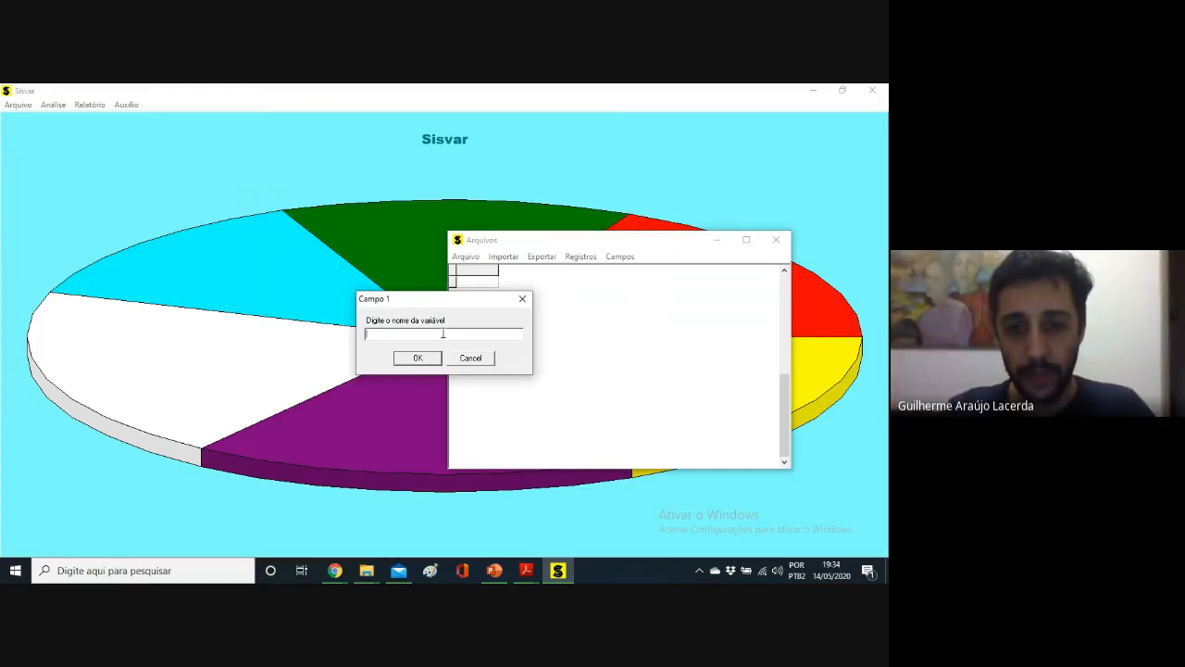
- Name the first field Progênie, check it against the wood volume table in PowerPoint, and declare it numeric in Sisvar
{"action": "type", "text": "Prog"}
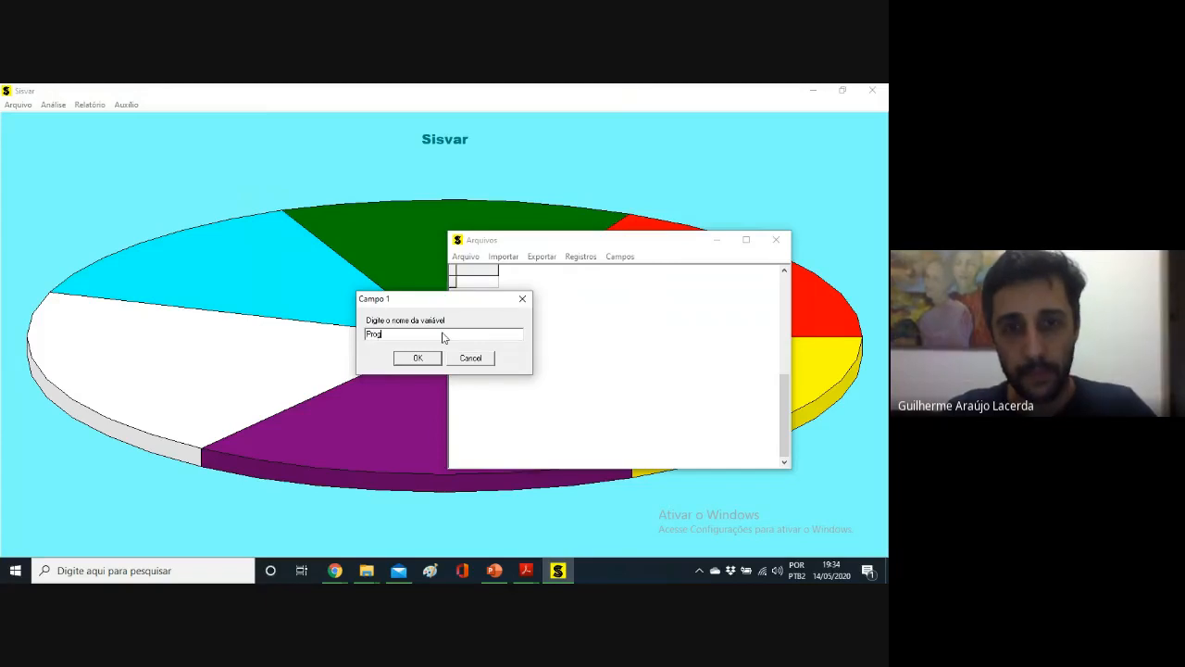
{"action": "type", "text": "ênie"}
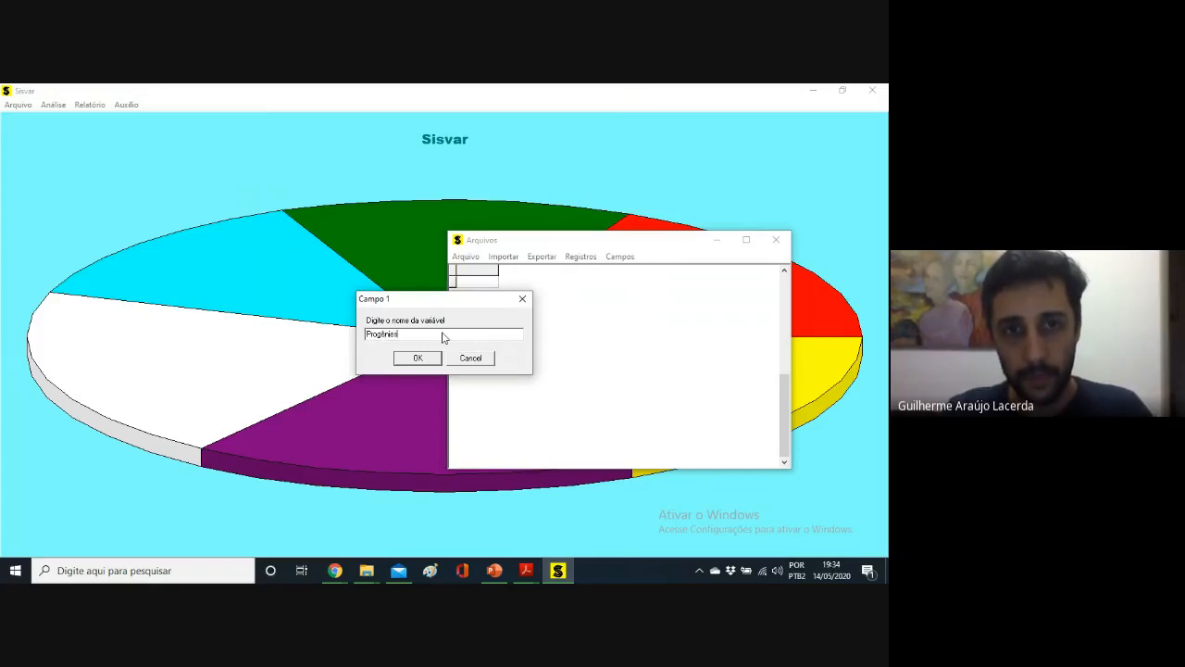
{"action": "left_click", "coordinate": [505, 574]}
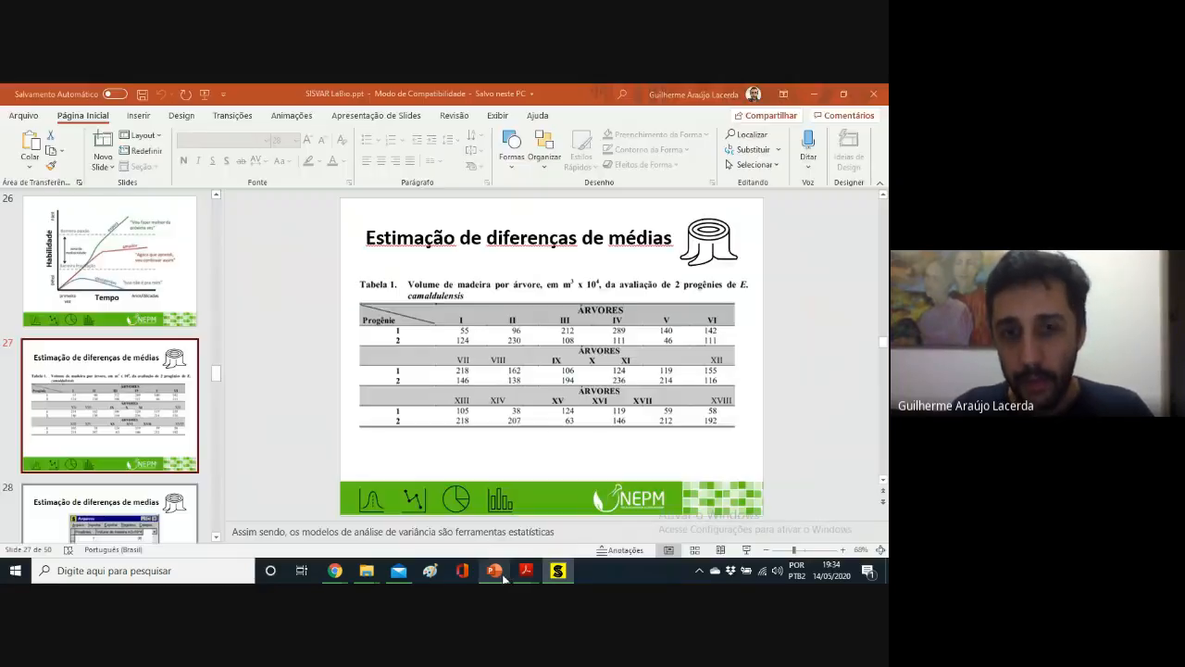
{"action": "left_click", "coordinate": [556, 573]}
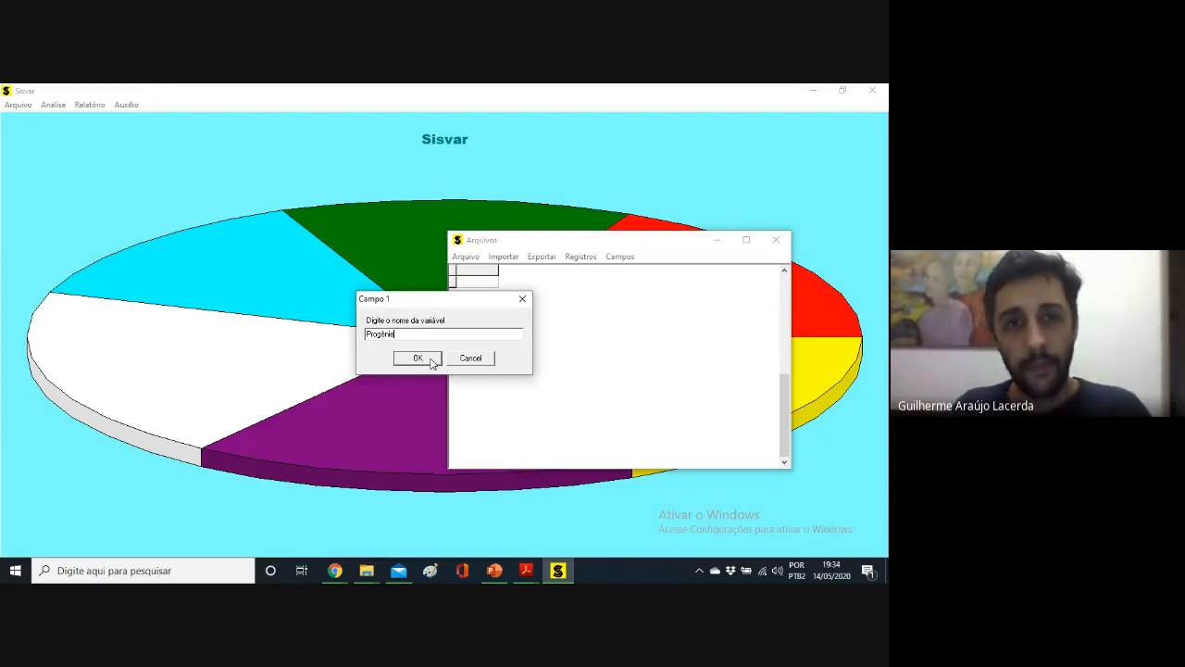
{"action": "left_click", "coordinate": [430, 362]}
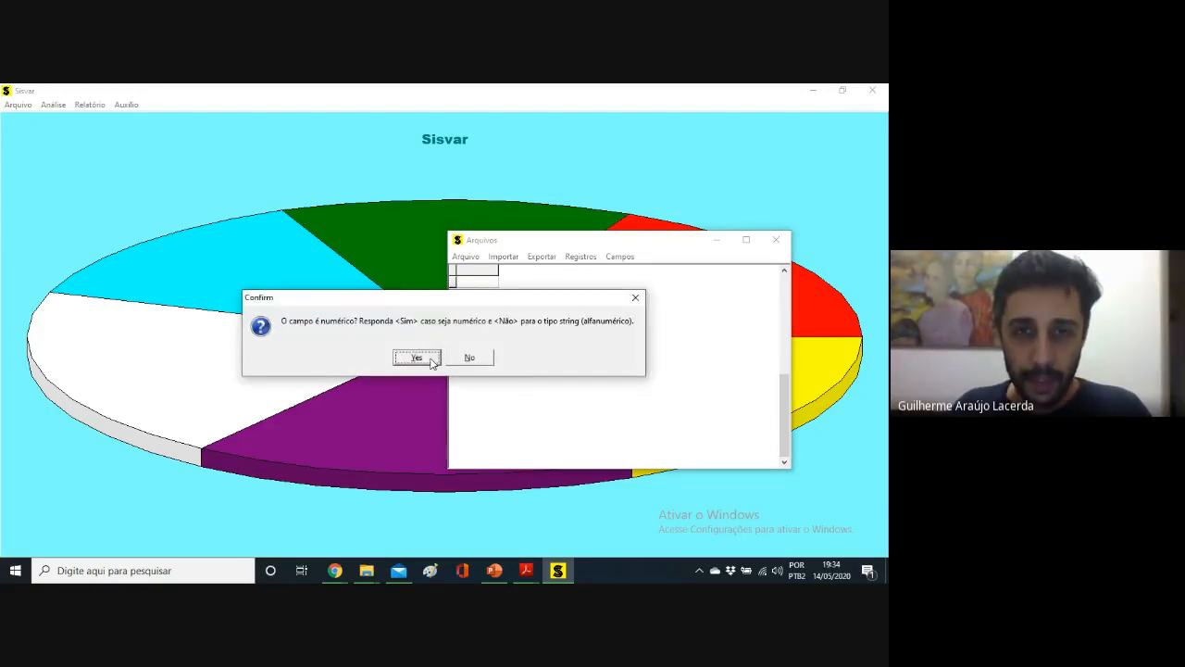
{"action": "left_click", "coordinate": [430, 362]}
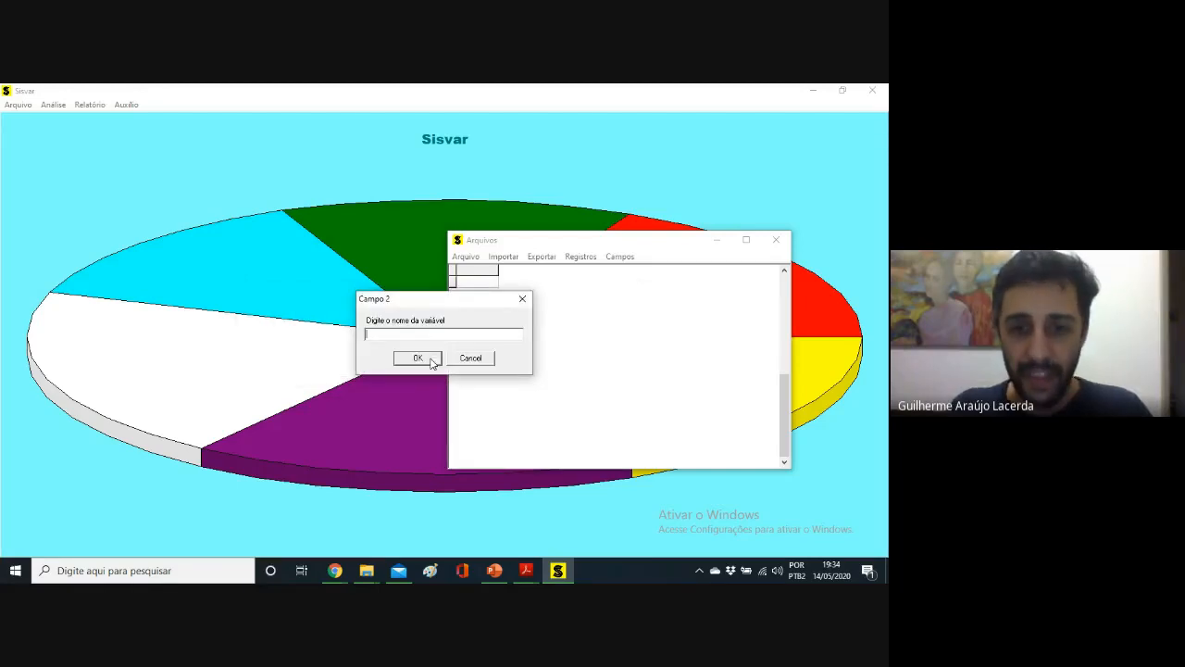
- Consult the data table example on slide 28 in PowerPoint and enter Volume de madeira as the second field's name in Sisvar
{"action": "left_click", "coordinate": [494, 574]}
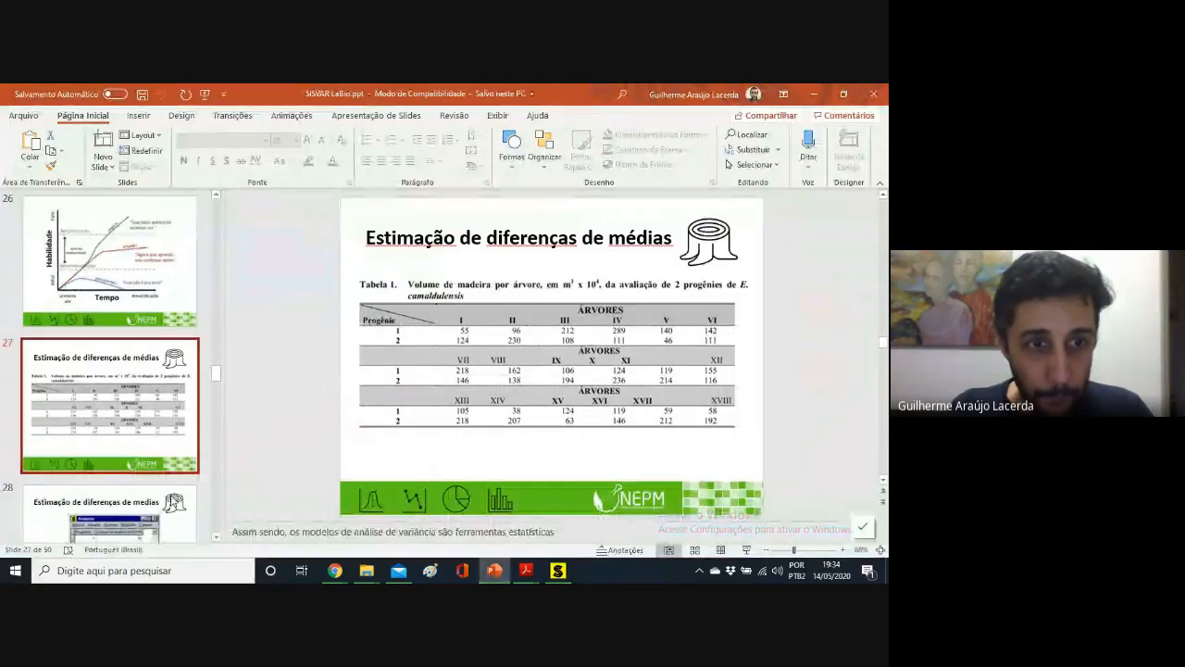
{"action": "left_click", "coordinate": [139, 508]}
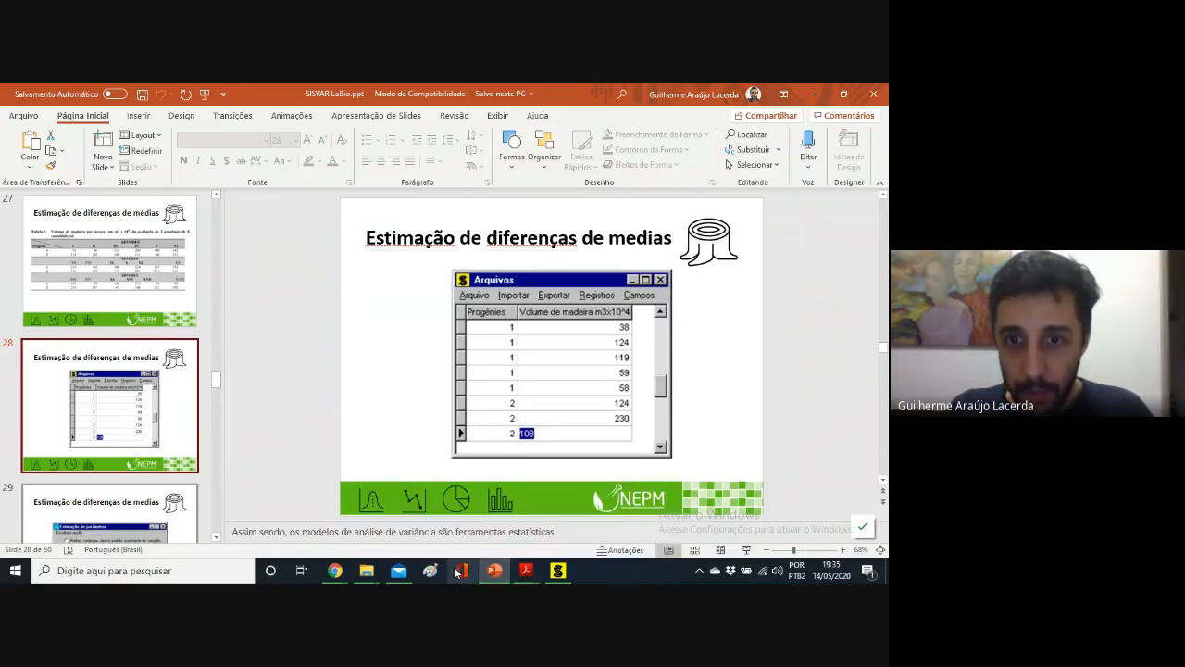
{"action": "left_click", "coordinate": [557, 570]}
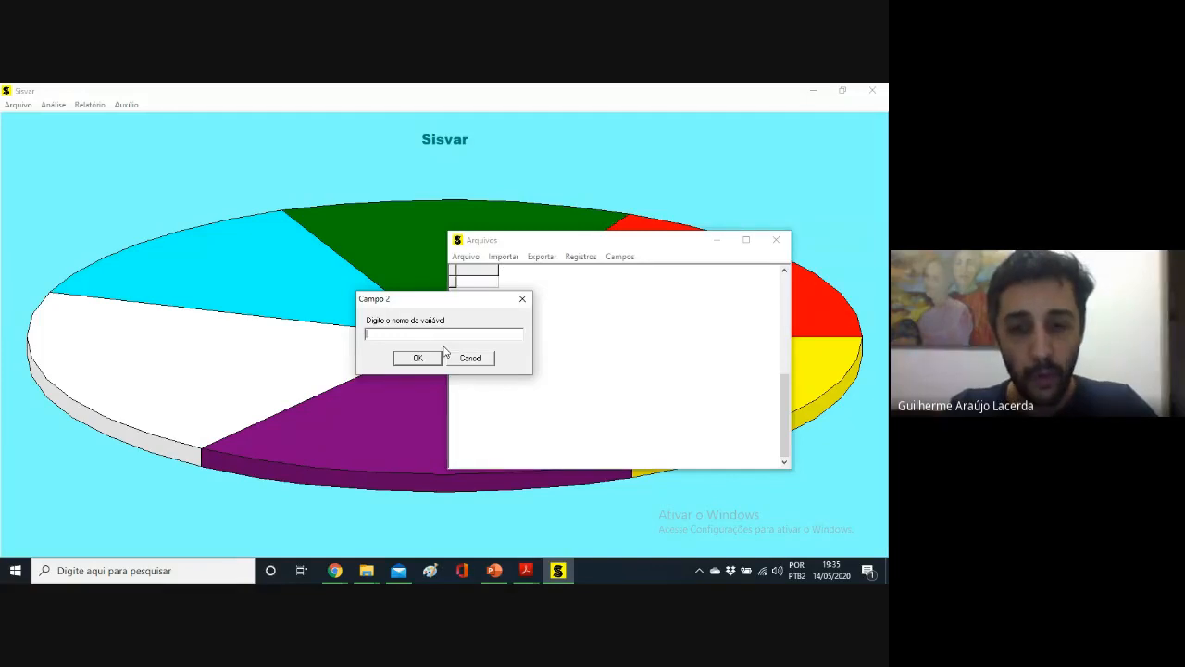
{"action": "type", "text": "Volume do ma"}
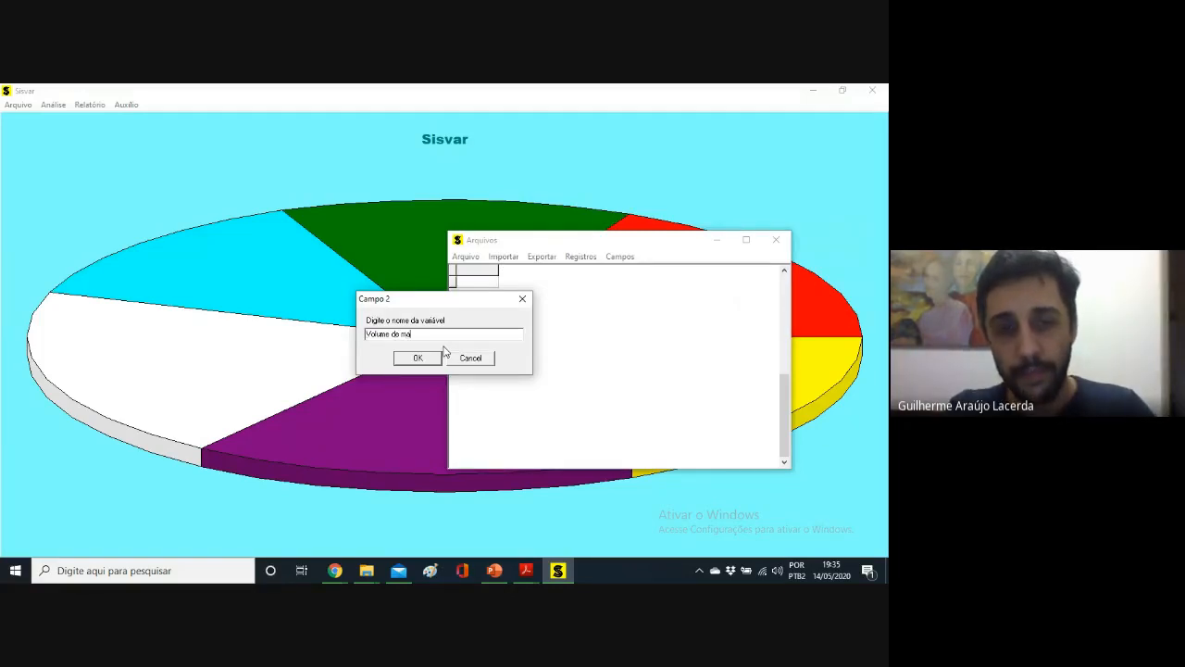
{"action": "type", "text": "deira"}
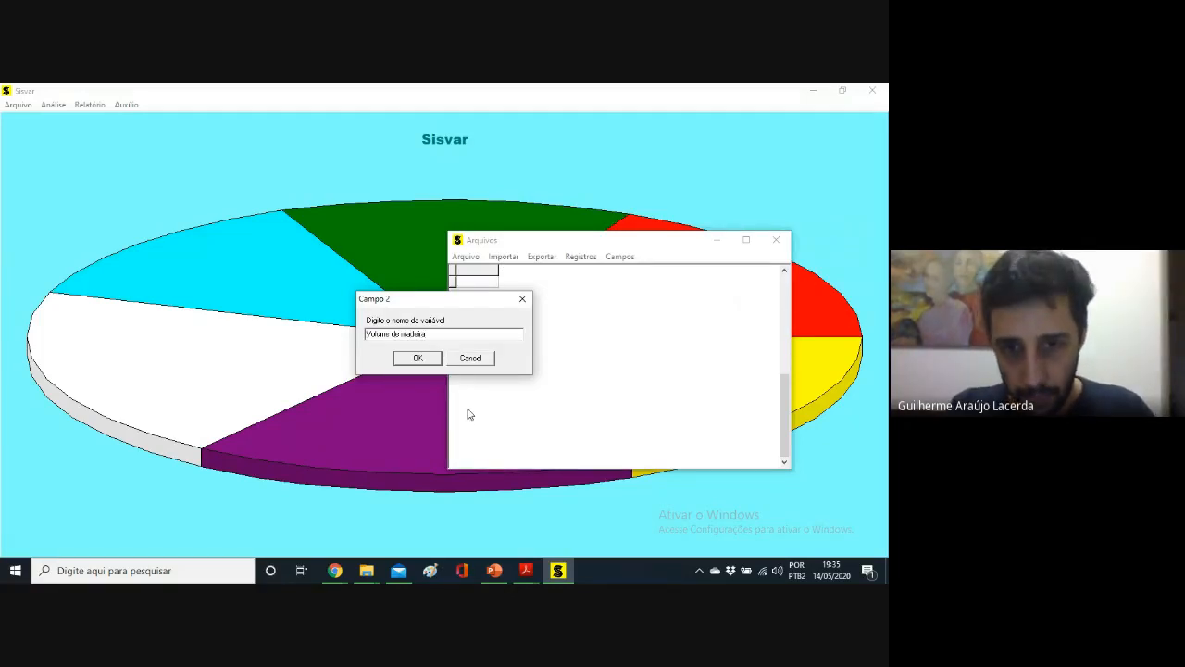
{"action": "left_click", "coordinate": [503, 567]}
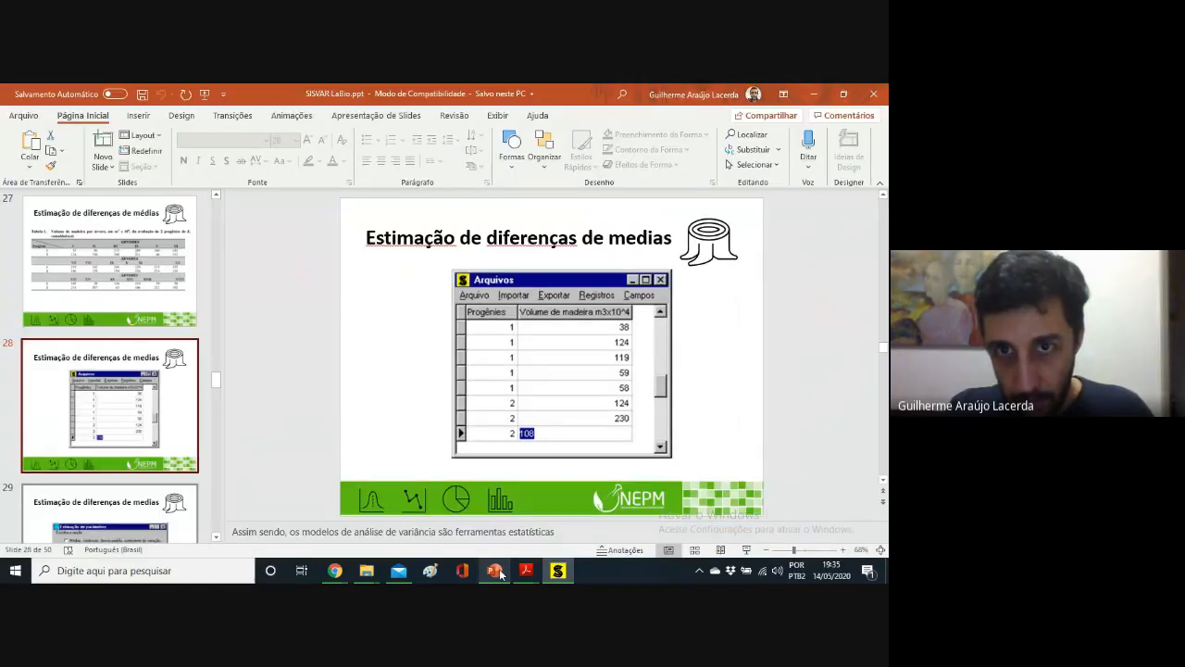
- Name the second variable "Volume de madeira m3x10^4", as in the slide example, and define it as a numeric field
{"action": "left_click", "coordinate": [501, 572]}
{"action": "type", "text": "m3"}
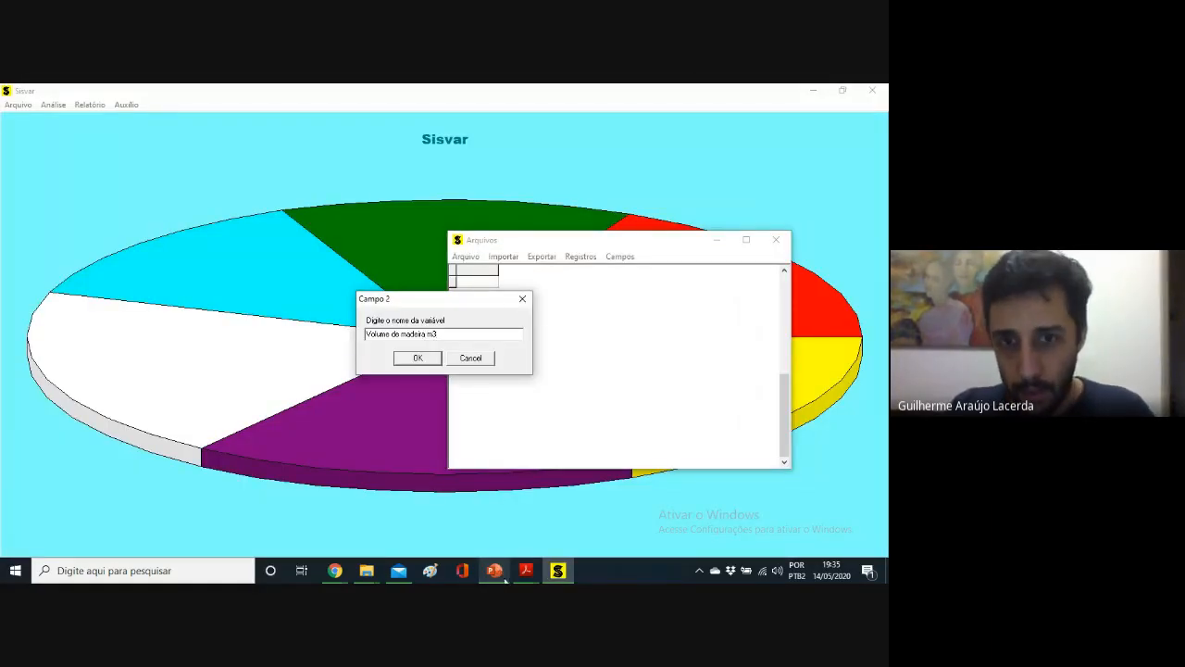
{"action": "left_click", "coordinate": [558, 572]}
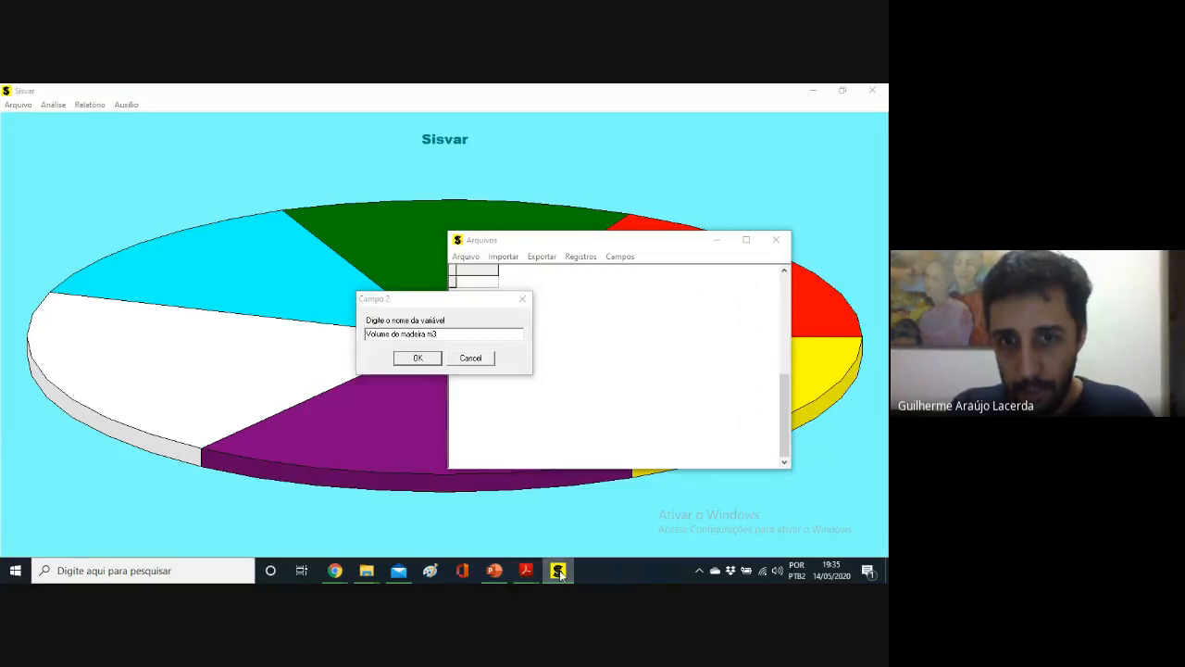
{"action": "left_click", "coordinate": [502, 575]}
{"action": "left_click", "coordinate": [502, 575]}
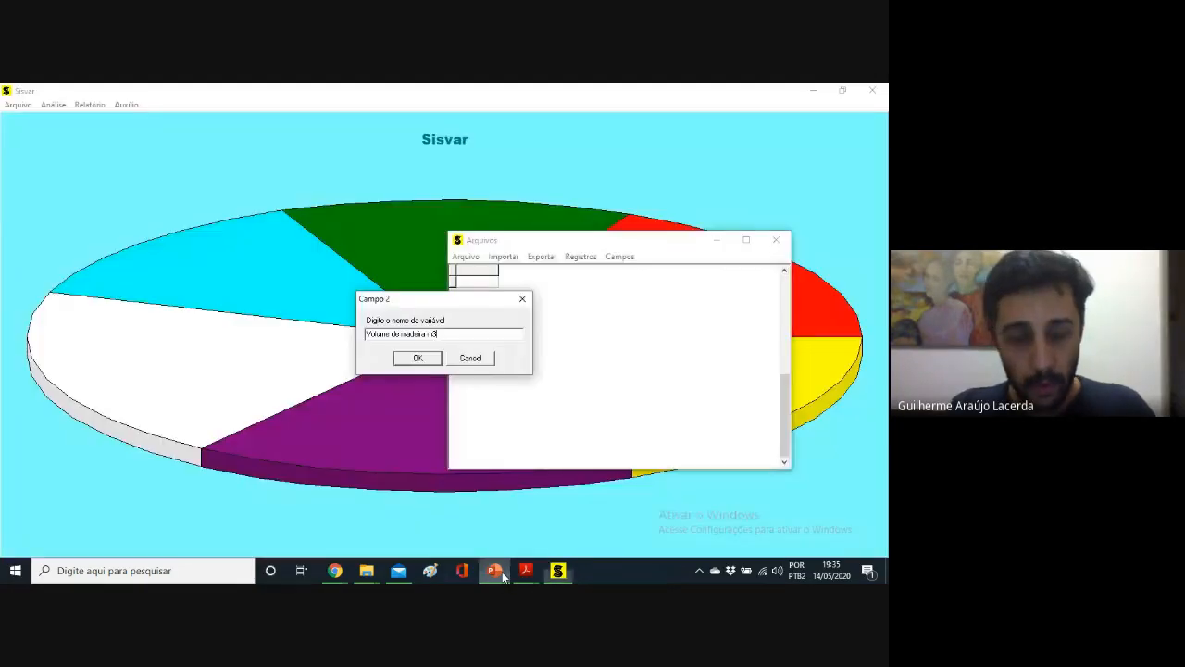
{"action": "type", "text": "x10"}
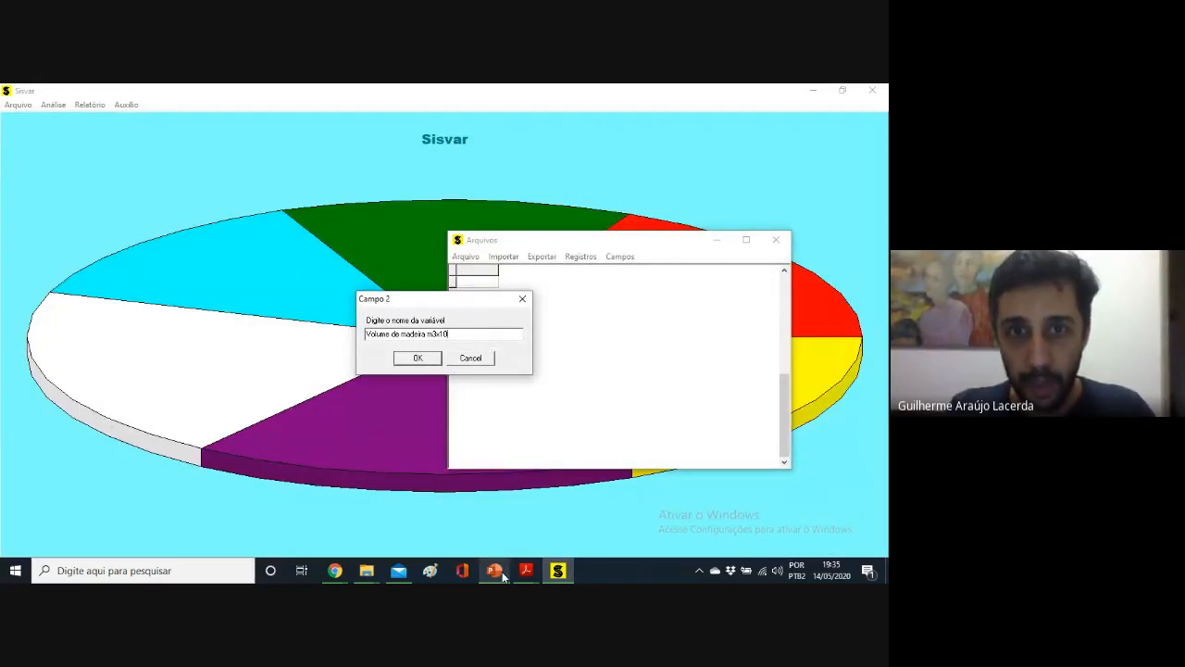
{"action": "type", "text": "^4"}
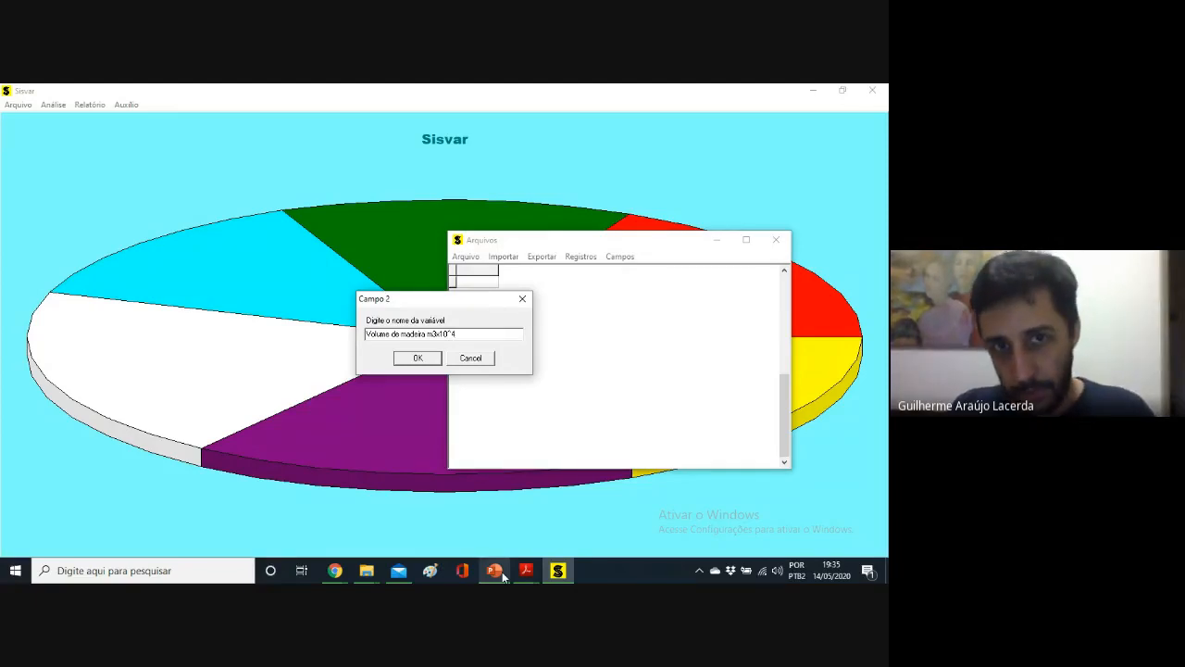
{"action": "left_click", "coordinate": [424, 359]}
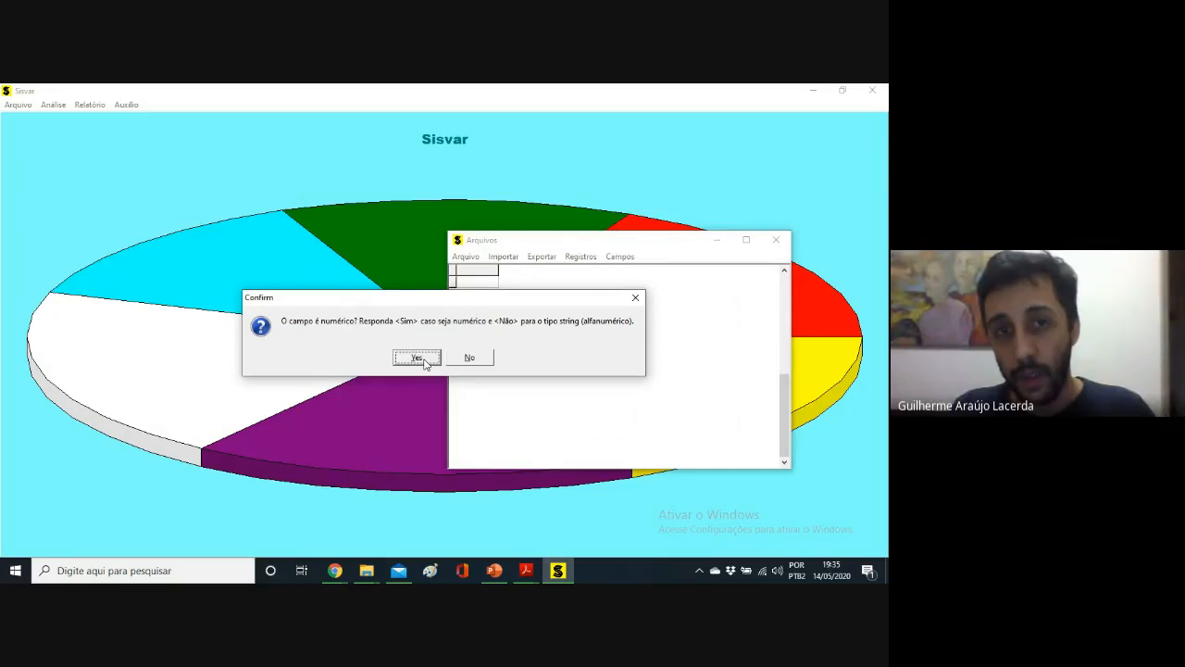
{"action": "left_click", "coordinate": [423, 359]}
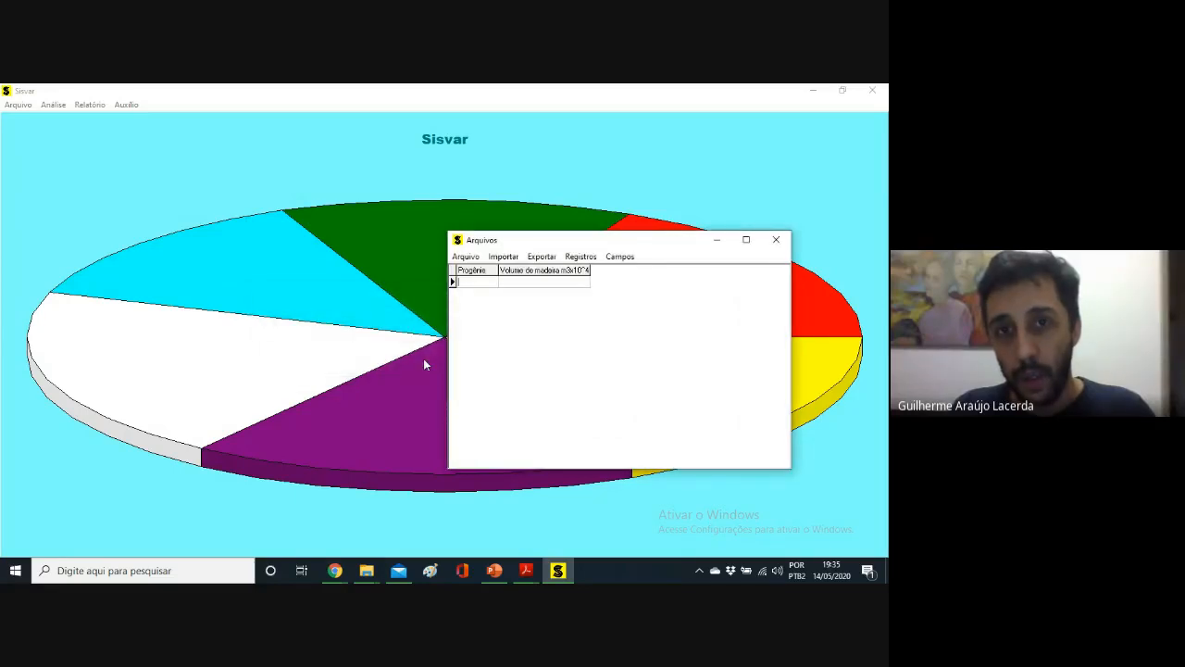
{"action": "type", "text": "1"}
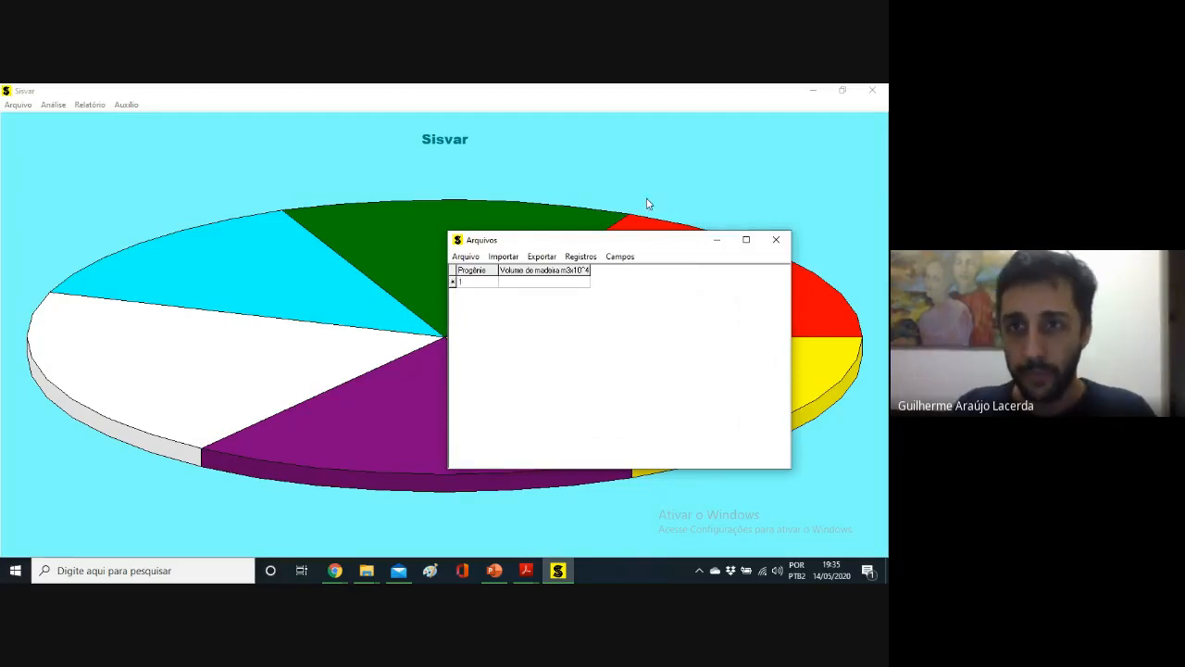
{"action": "left_click", "coordinate": [716, 244]}
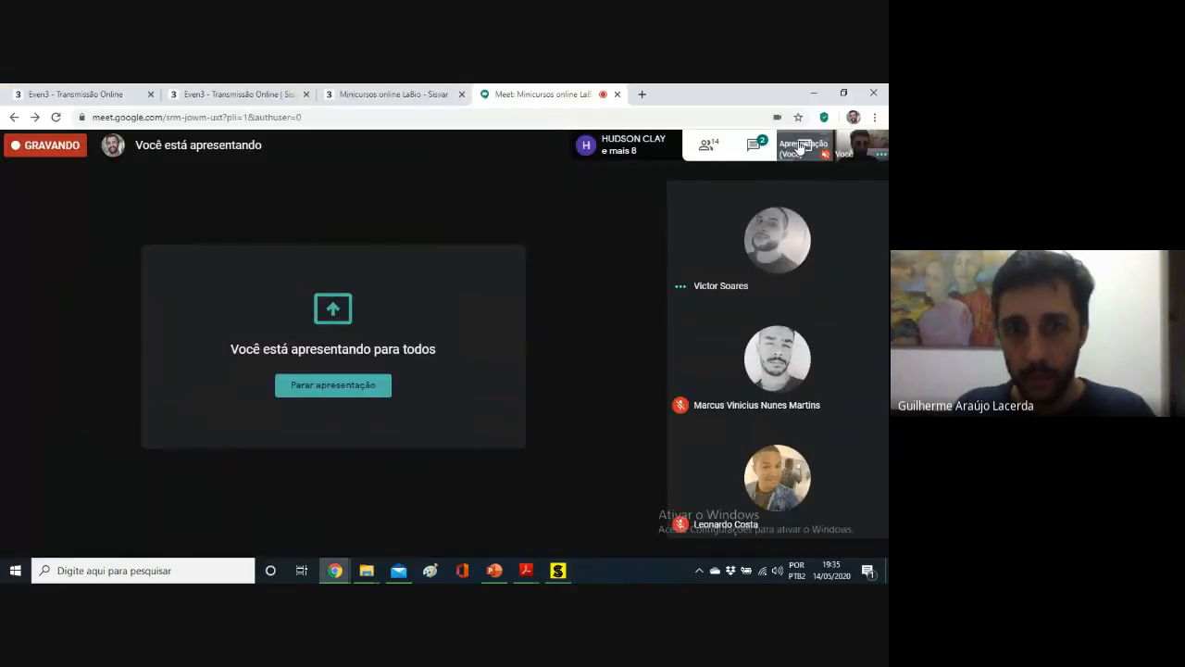
{"action": "left_click", "coordinate": [562, 573]}
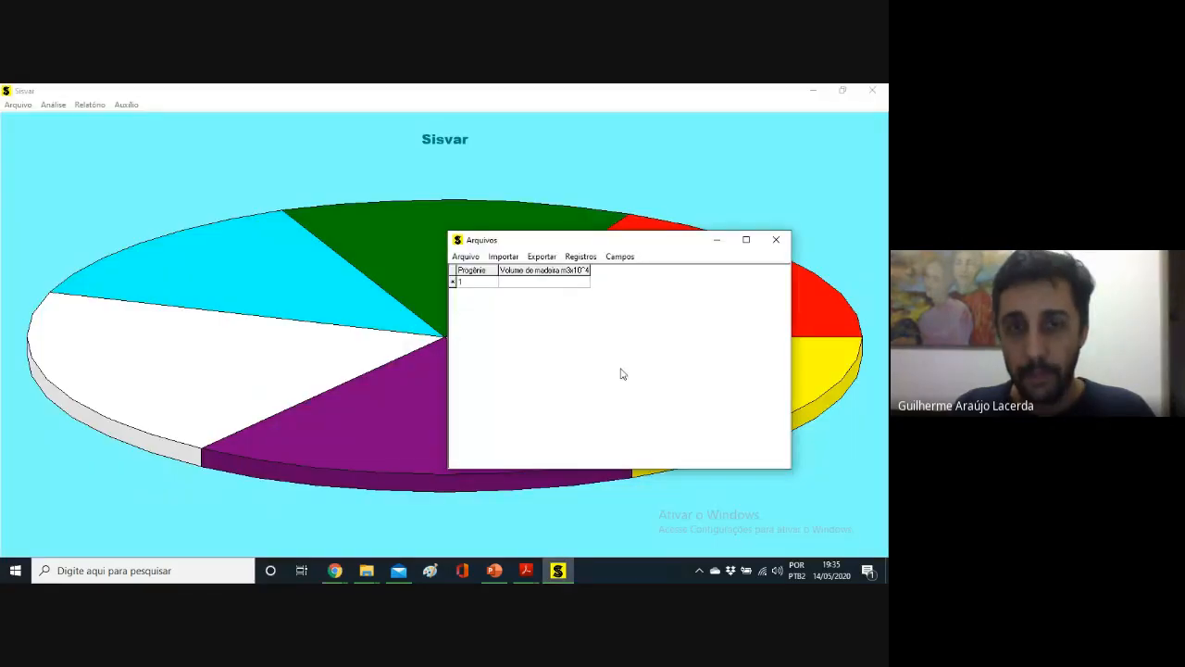
- Switch to PowerPoint, show slide 27 enlarged to 70% in a reduced window, and move that window clear of the Sisvar data grid
{"action": "left_click", "coordinate": [496, 571]}
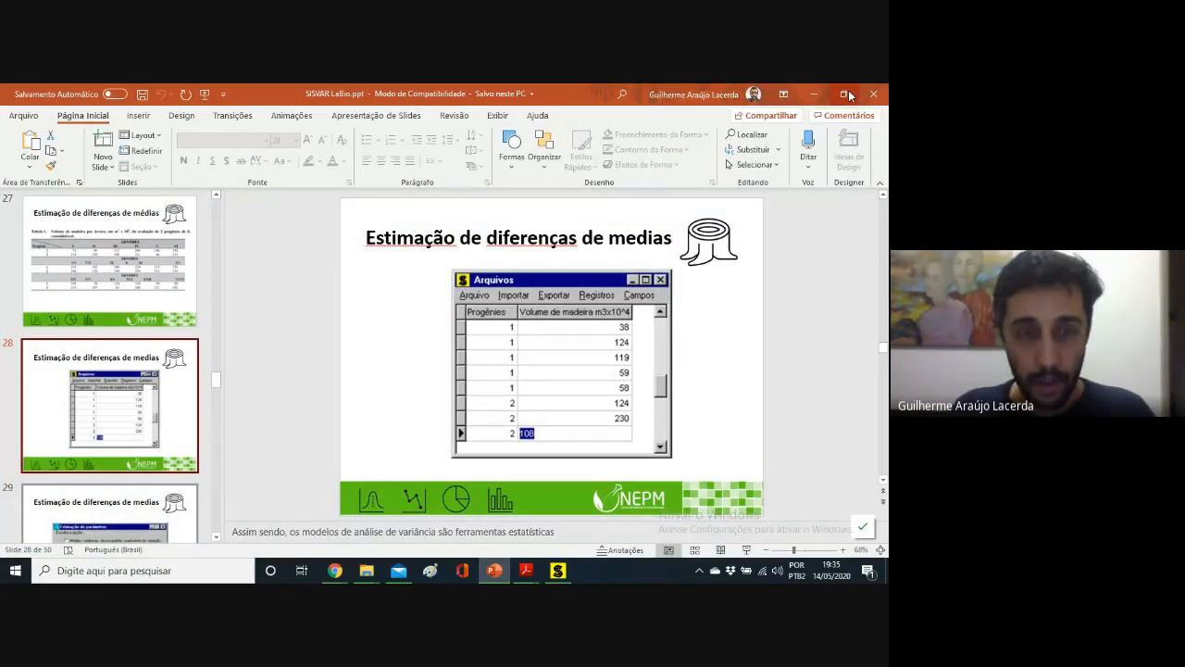
{"action": "left_click", "coordinate": [844, 94]}
{"action": "key", "text": "Up"}
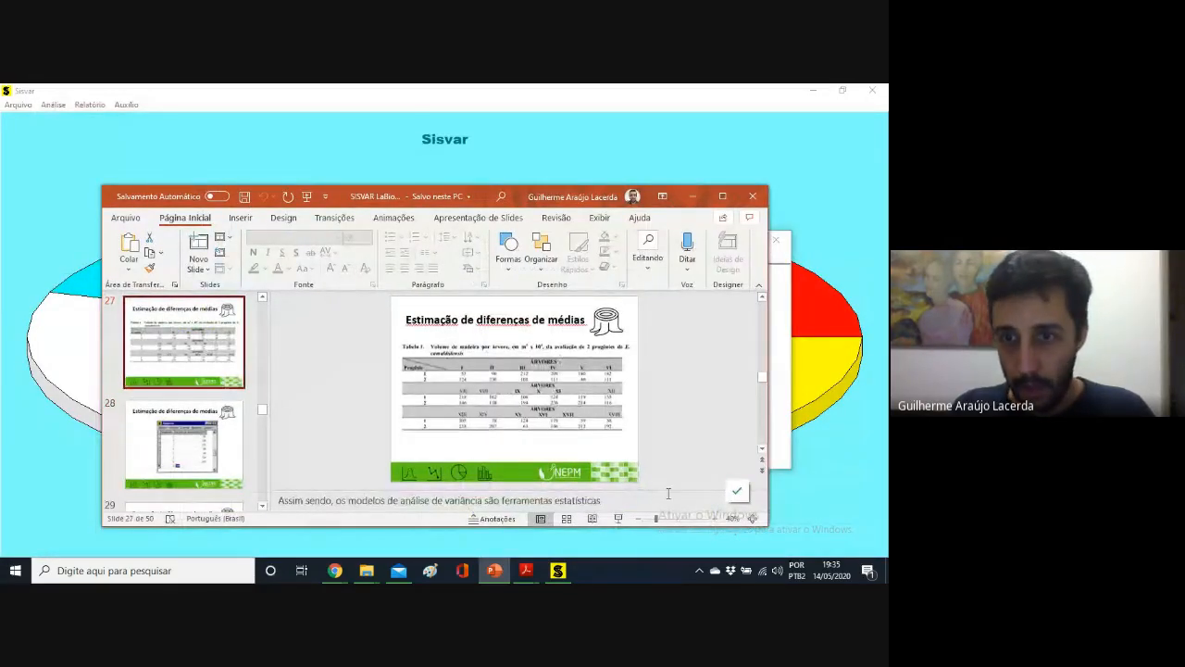
{"action": "left_click", "coordinate": [713, 519]}
{"action": "left_click", "coordinate": [714, 519]}
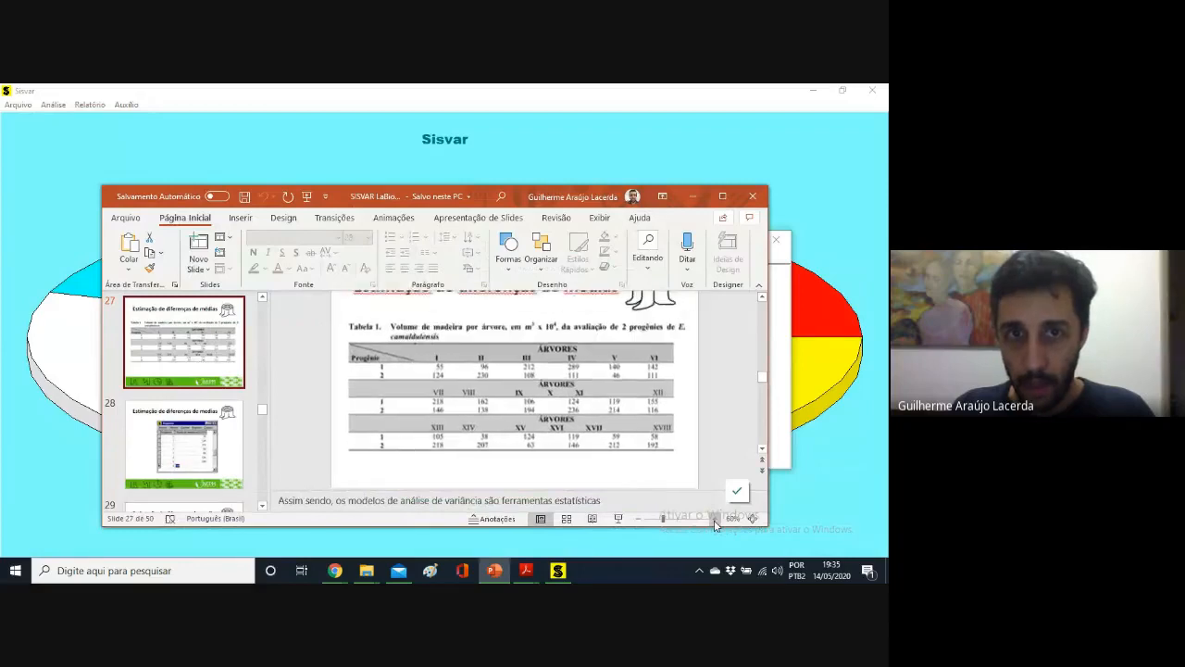
{"action": "left_click", "coordinate": [714, 519]}
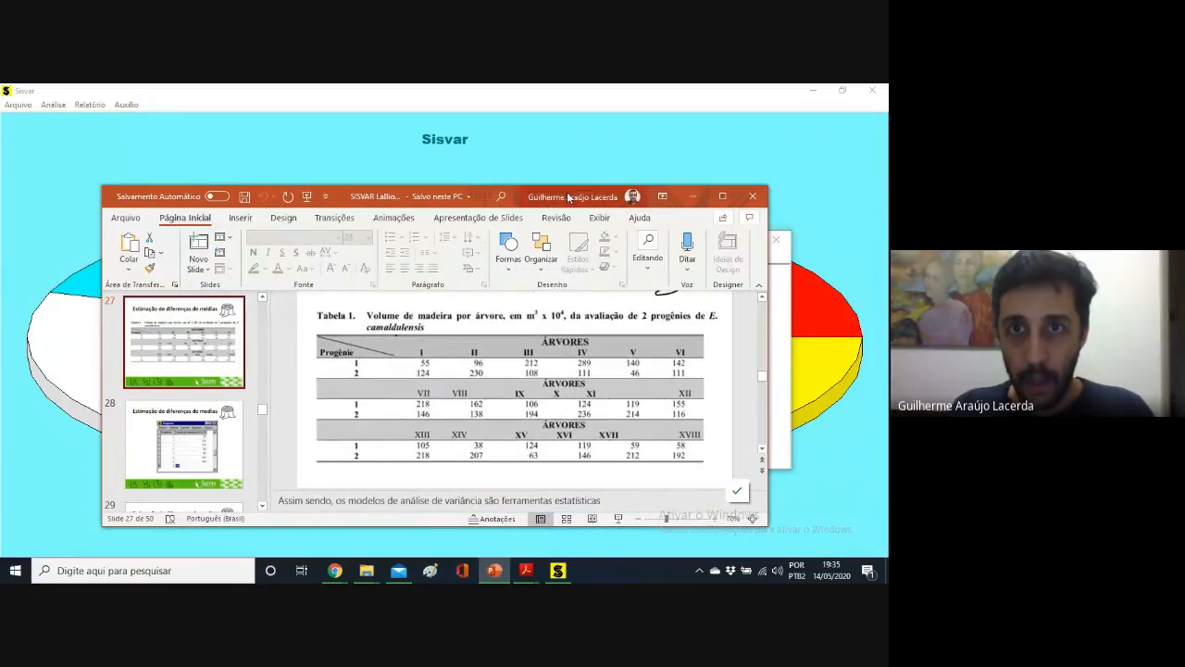
{"action": "left_click_drag", "start_coordinate": [569, 197], "coordinate": [307, 99]}
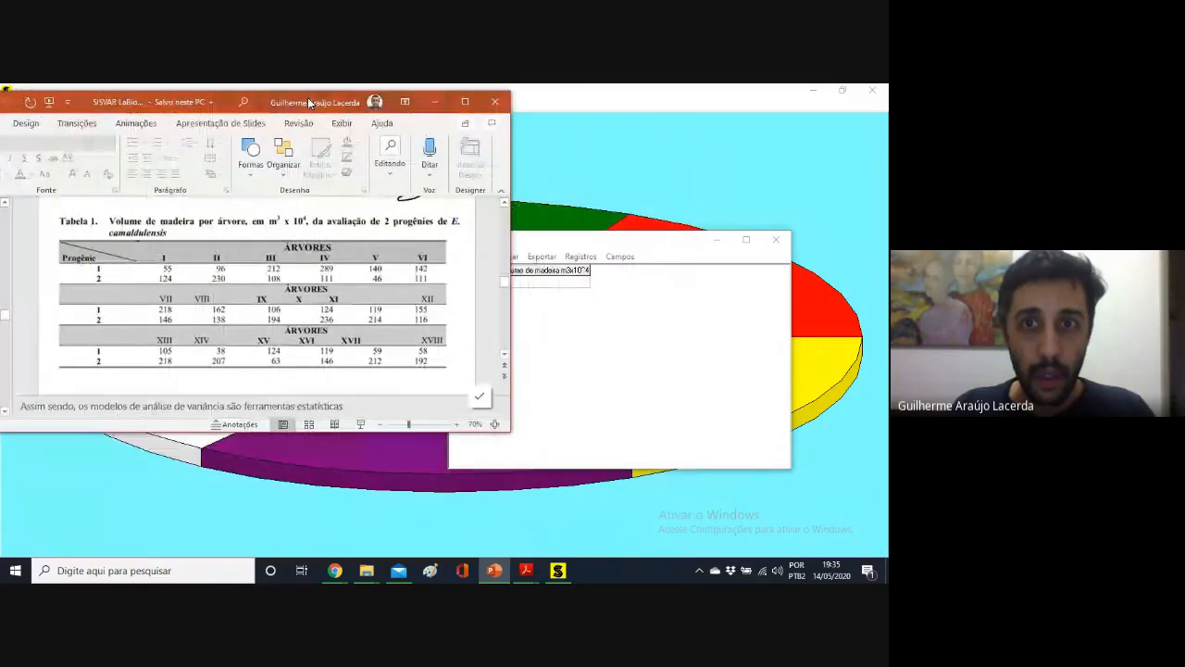
- Return to Sisvar, shrink its main window so the PowerPoint table stays readable, and reopen the Arquivos data window
{"action": "left_click", "coordinate": [568, 236]}
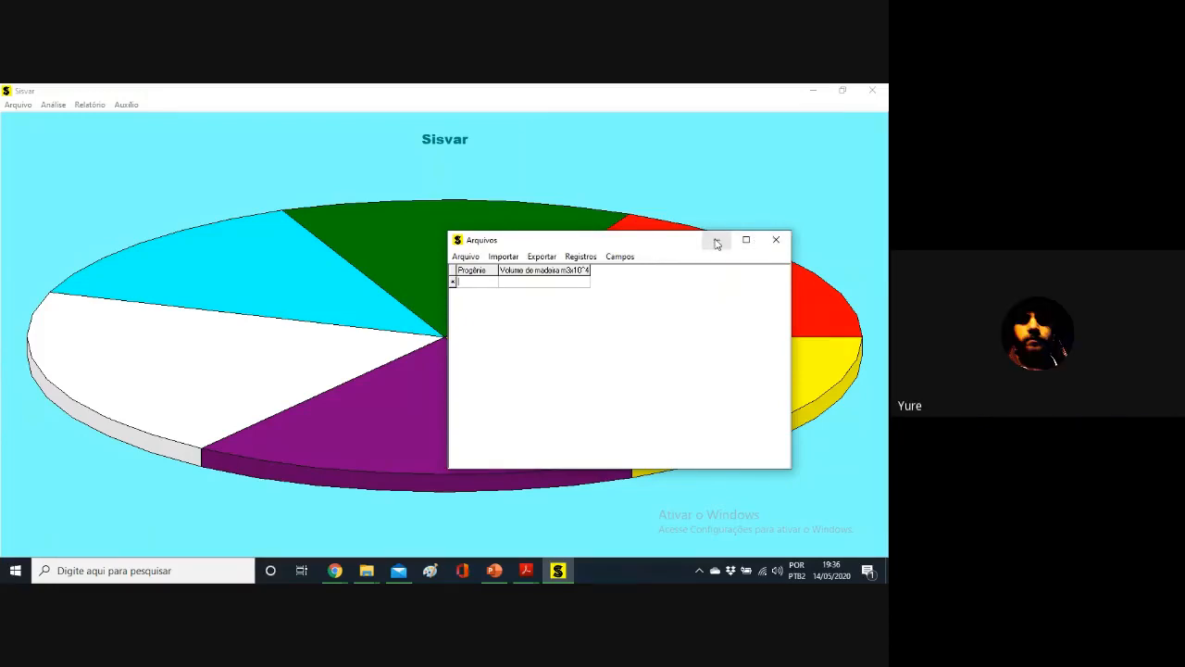
{"action": "left_click", "coordinate": [766, 242]}
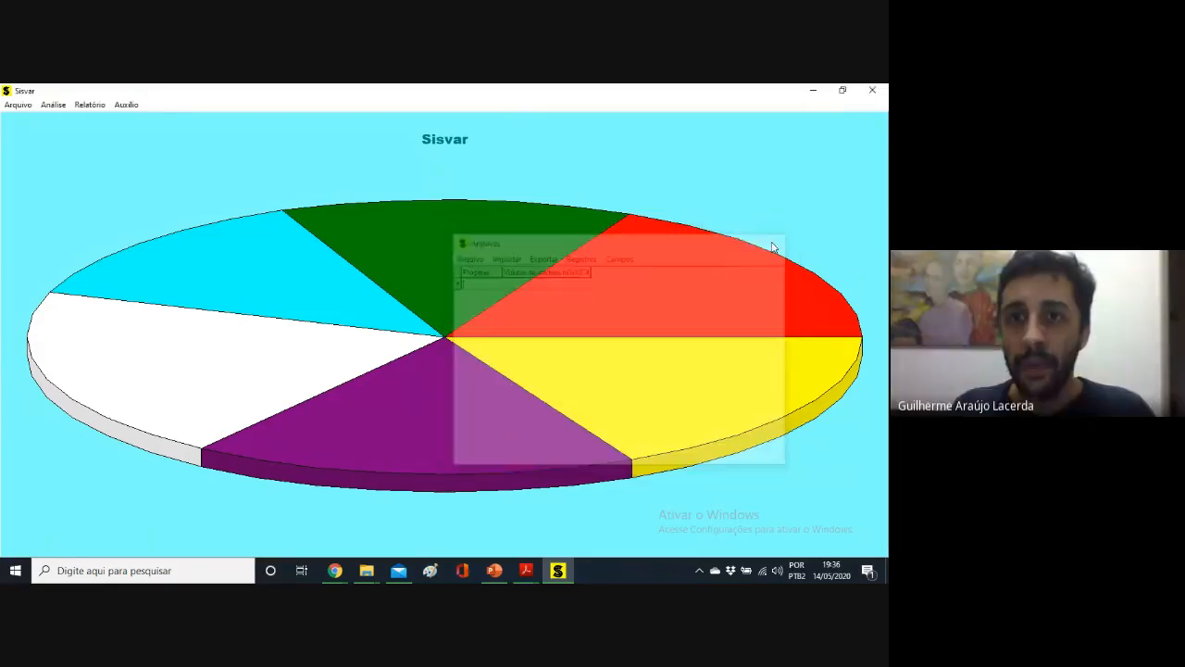
{"action": "left_click", "coordinate": [843, 91]}
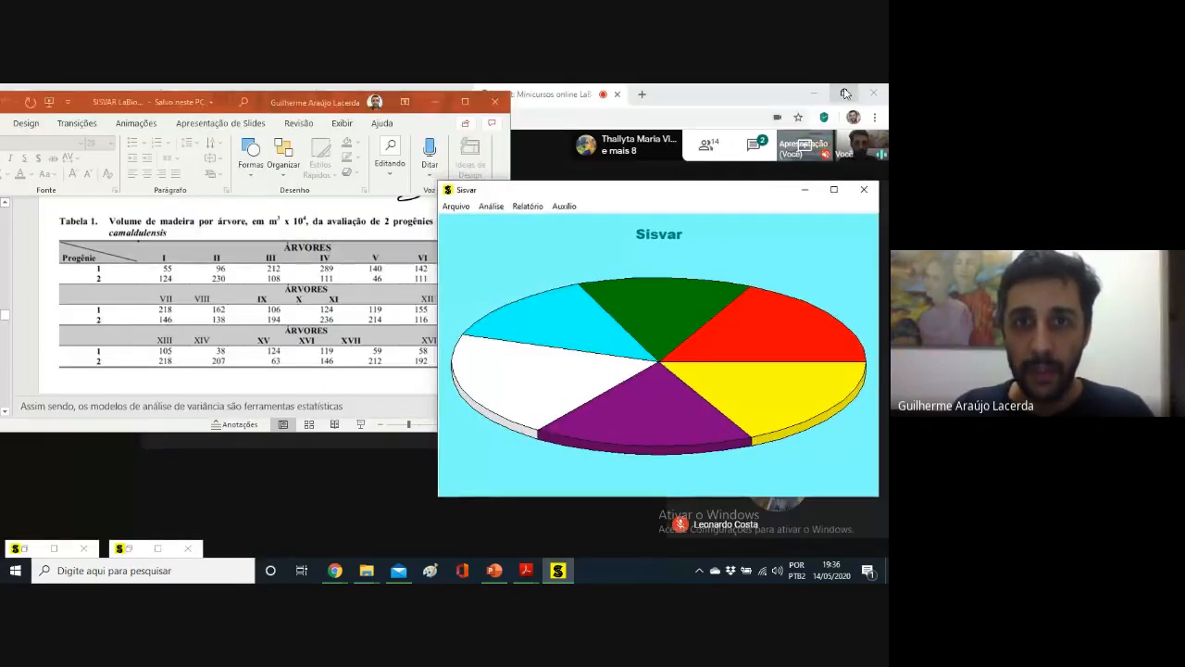
{"action": "left_click", "coordinate": [456, 206]}
{"action": "left_click", "coordinate": [475, 222]}
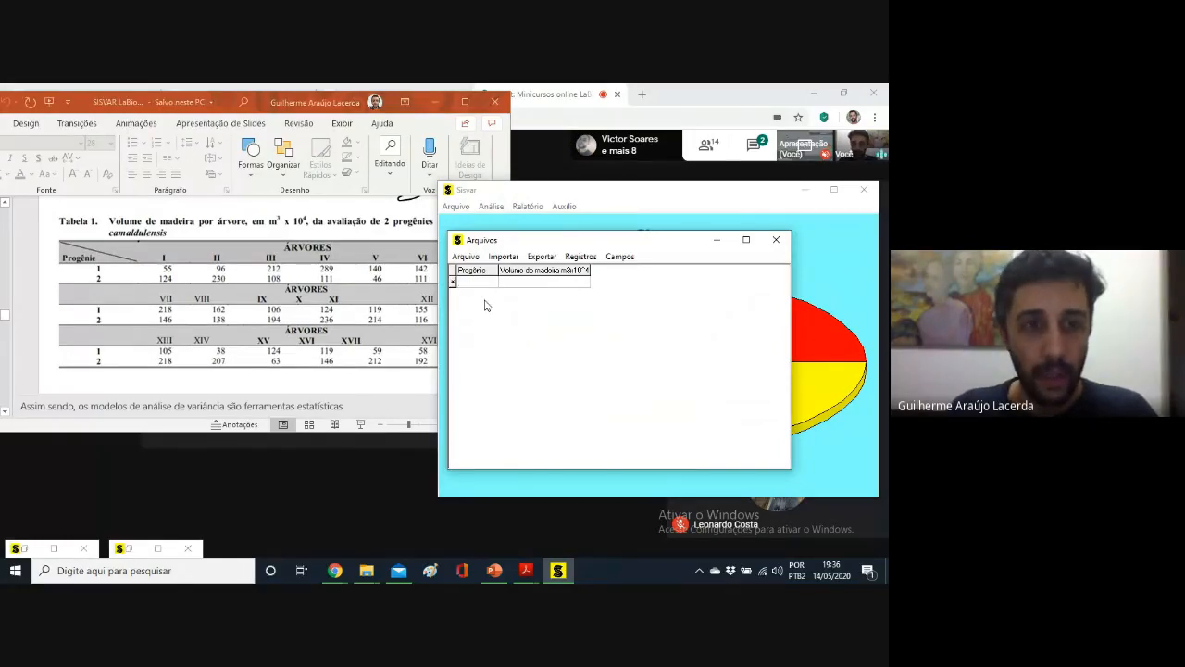
- Enter the first two records for Progênie 1 with wood volumes 55 and 96
{"action": "type", "text": "1"}
{"action": "key", "text": "Tab"}
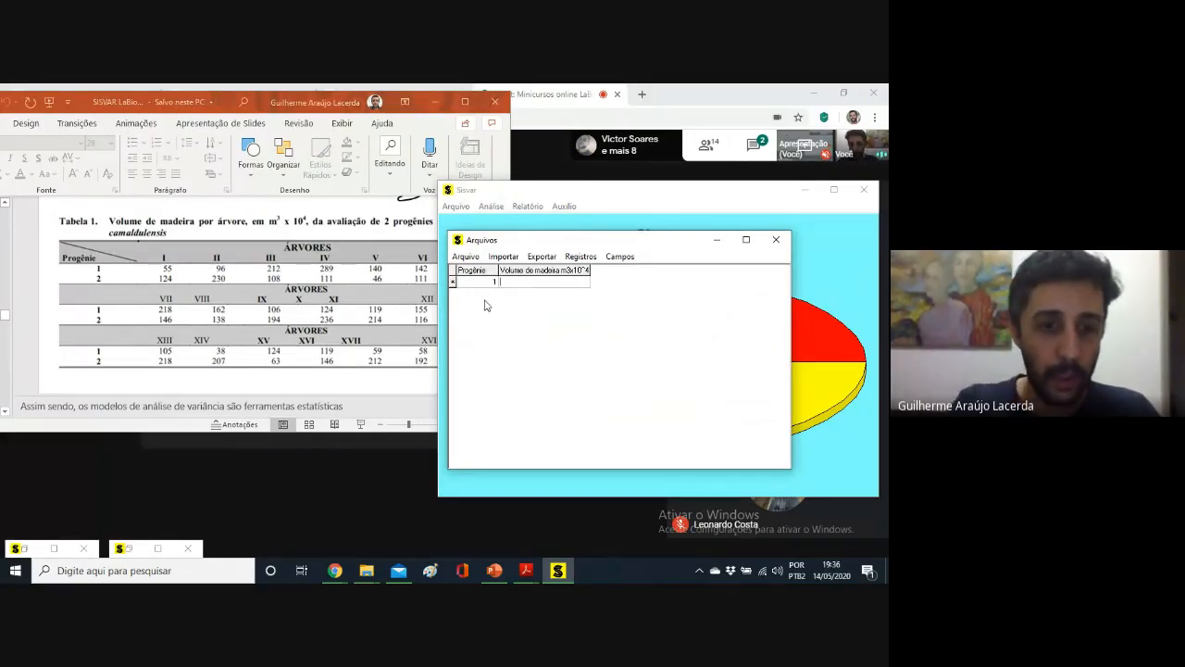
{"action": "type", "text": "55"}
{"action": "key", "text": "Tab"}
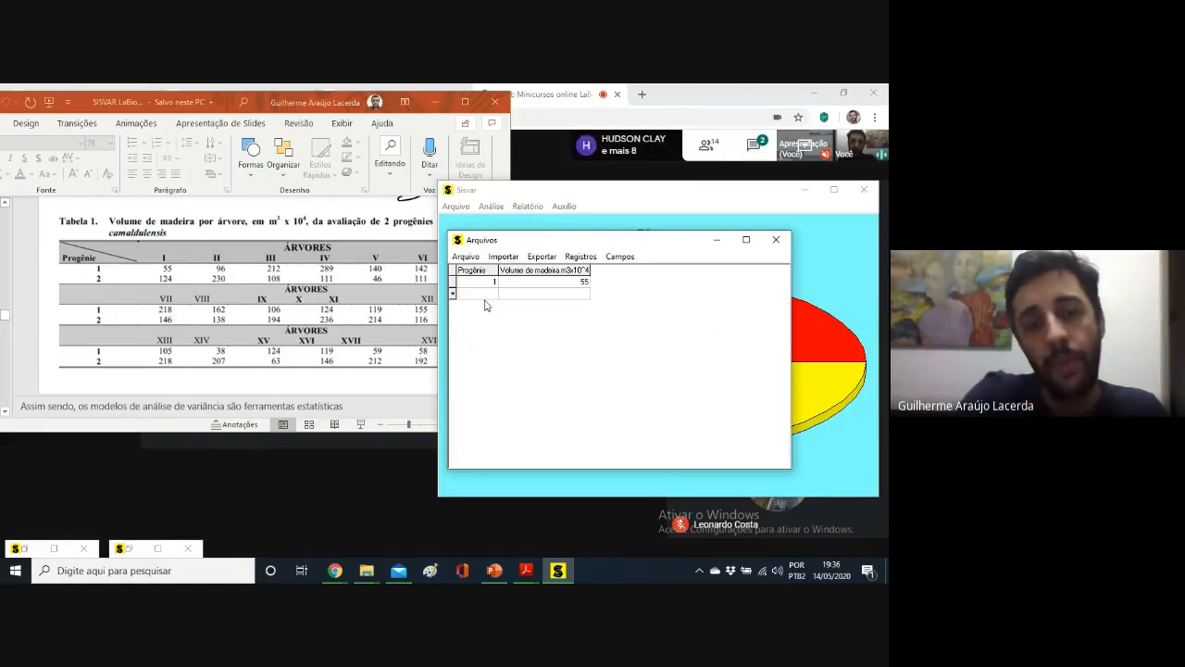
{"action": "type", "text": "1"}
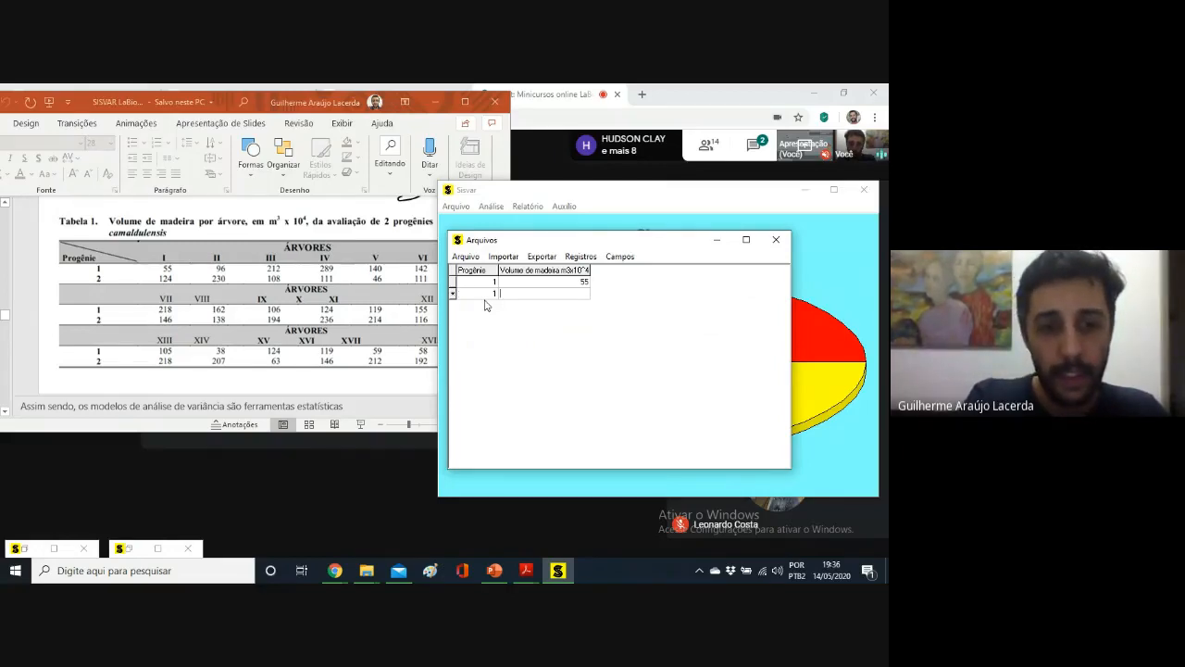
{"action": "key", "text": "Tab"}
{"action": "type", "text": "96"}
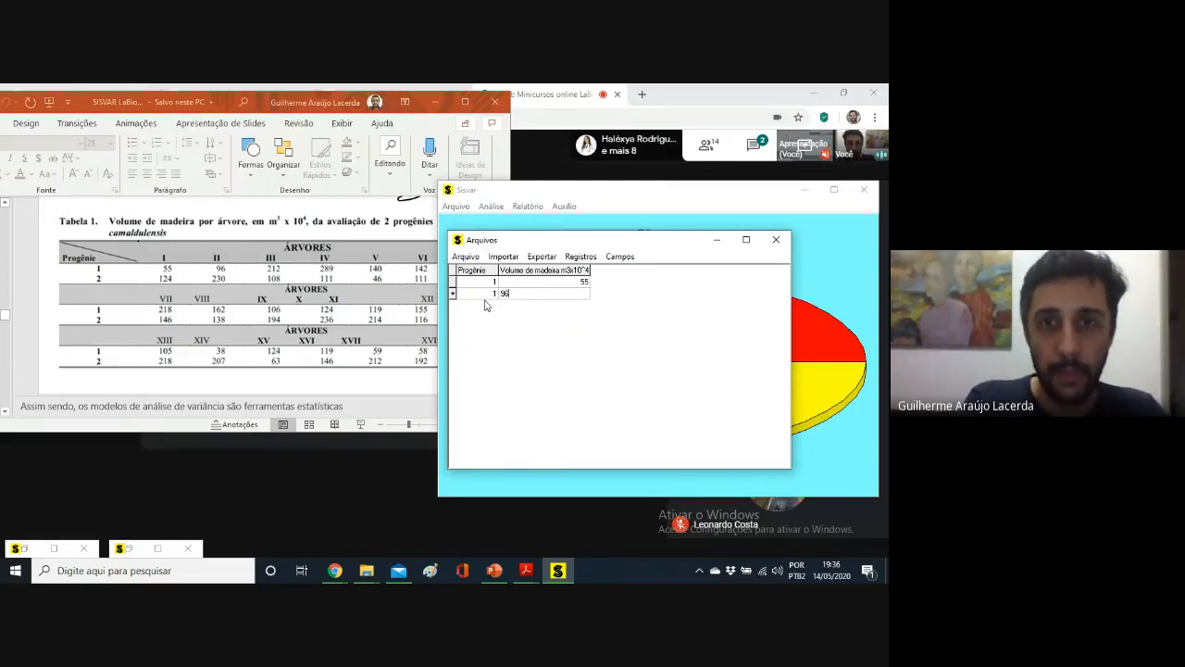
{"action": "key", "text": "Tab"}
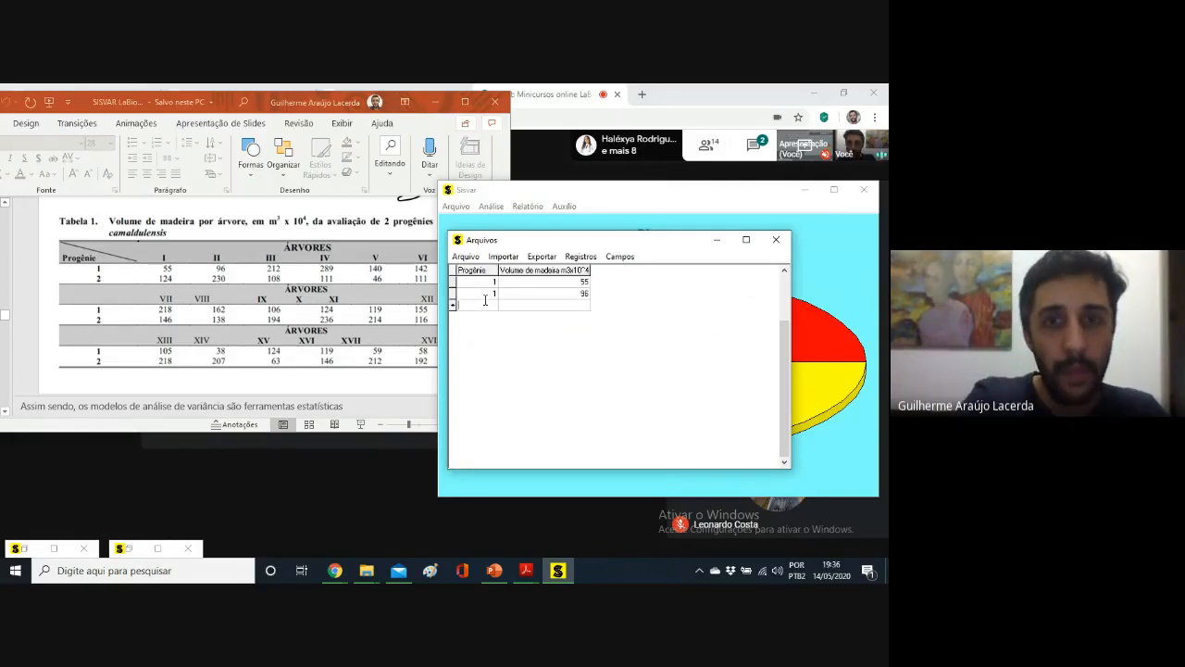
- Add the third and fourth records for Progênie 1 with wood volumes 212 and 289
{"action": "type", "text": "1"}
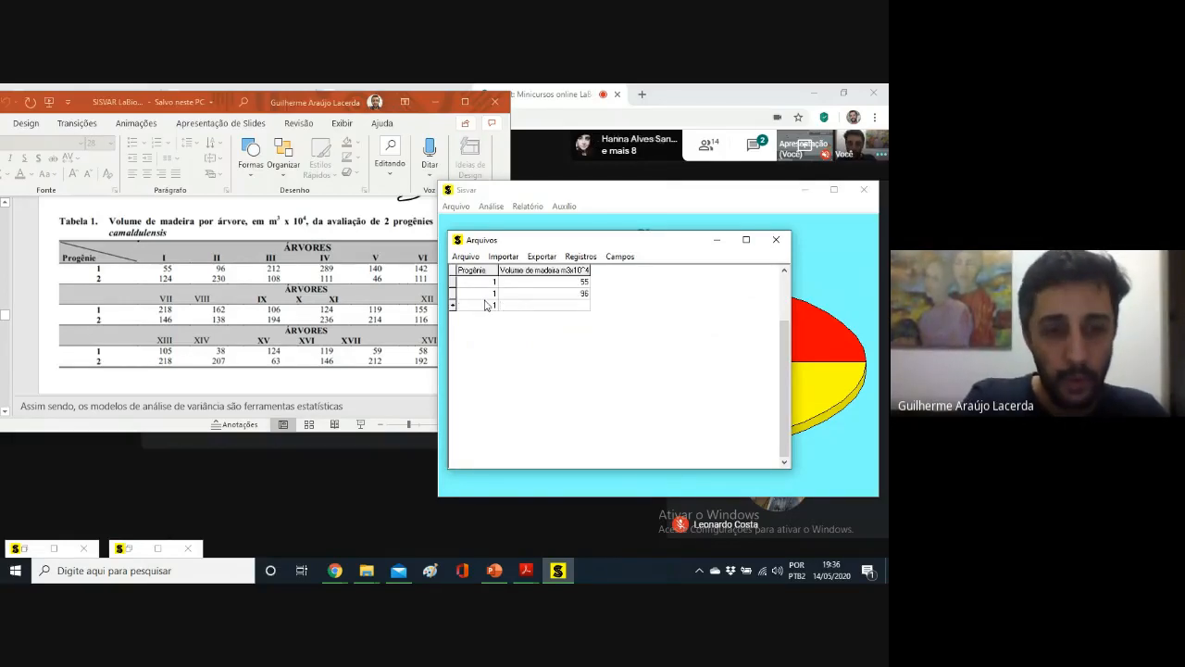
{"action": "key", "text": "Tab"}
{"action": "type", "text": "212"}
{"action": "key", "text": "Tab"}
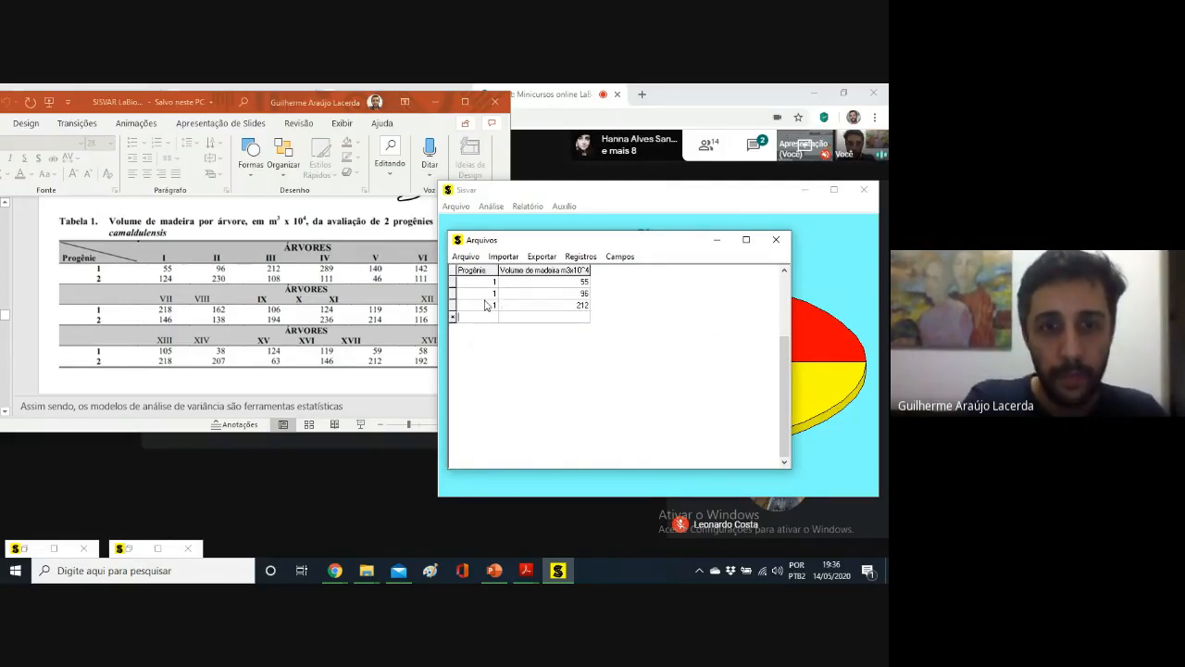
{"action": "type", "text": "1"}
{"action": "key", "text": "Tab"}
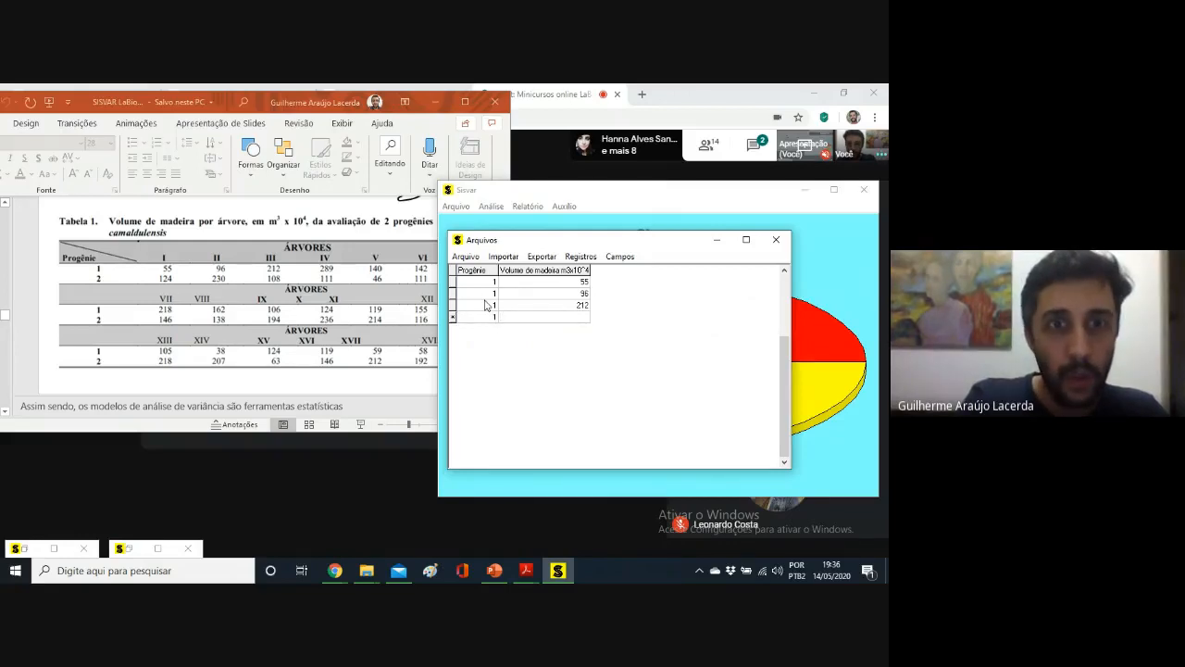
{"action": "type", "text": "289"}
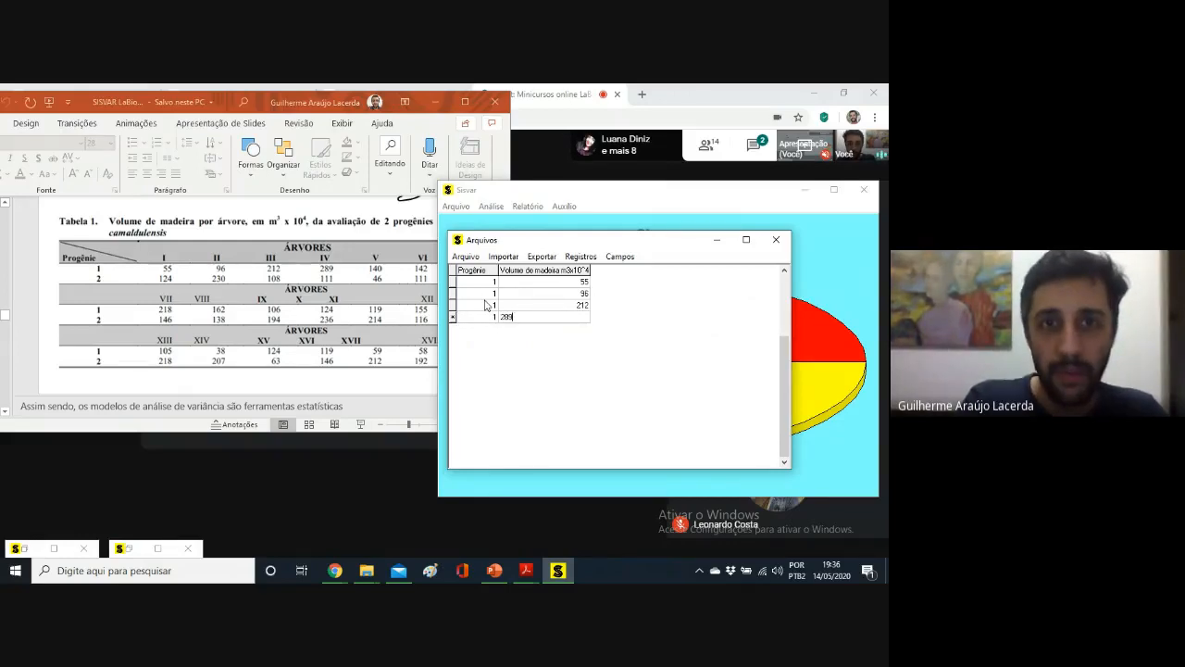
{"action": "key", "text": "Tab"}
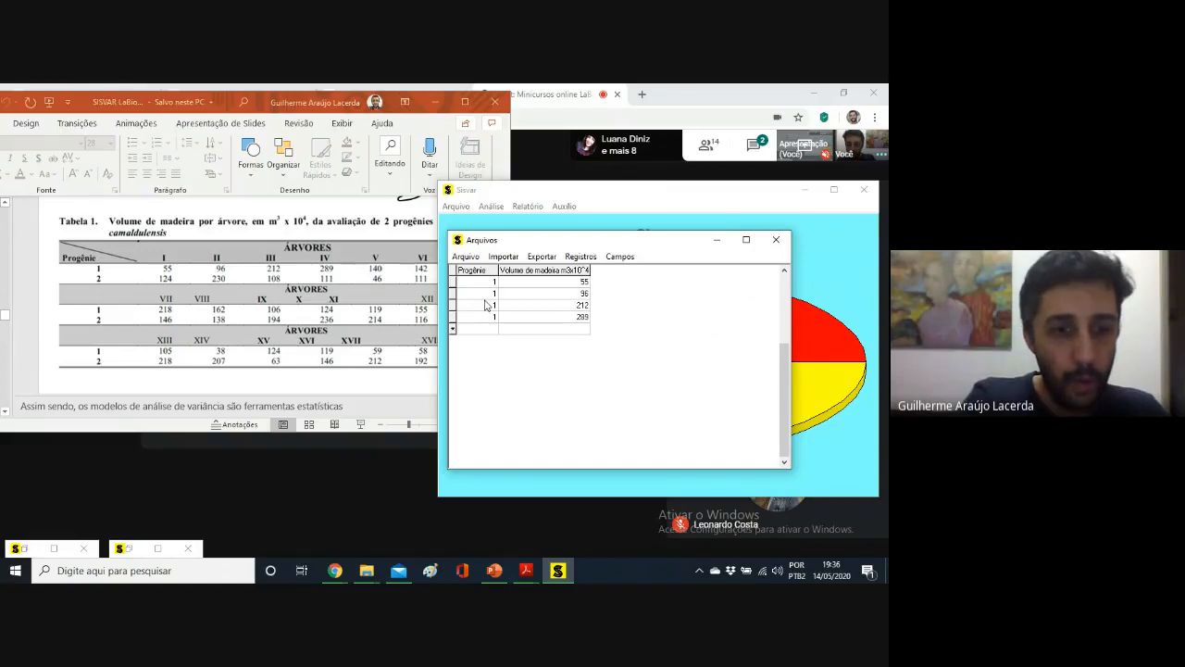
- Add the fifth and sixth records for Progênie 1 with wood volumes 140 and 142
{"action": "type", "text": "1"}
{"action": "key", "text": "Tab"}
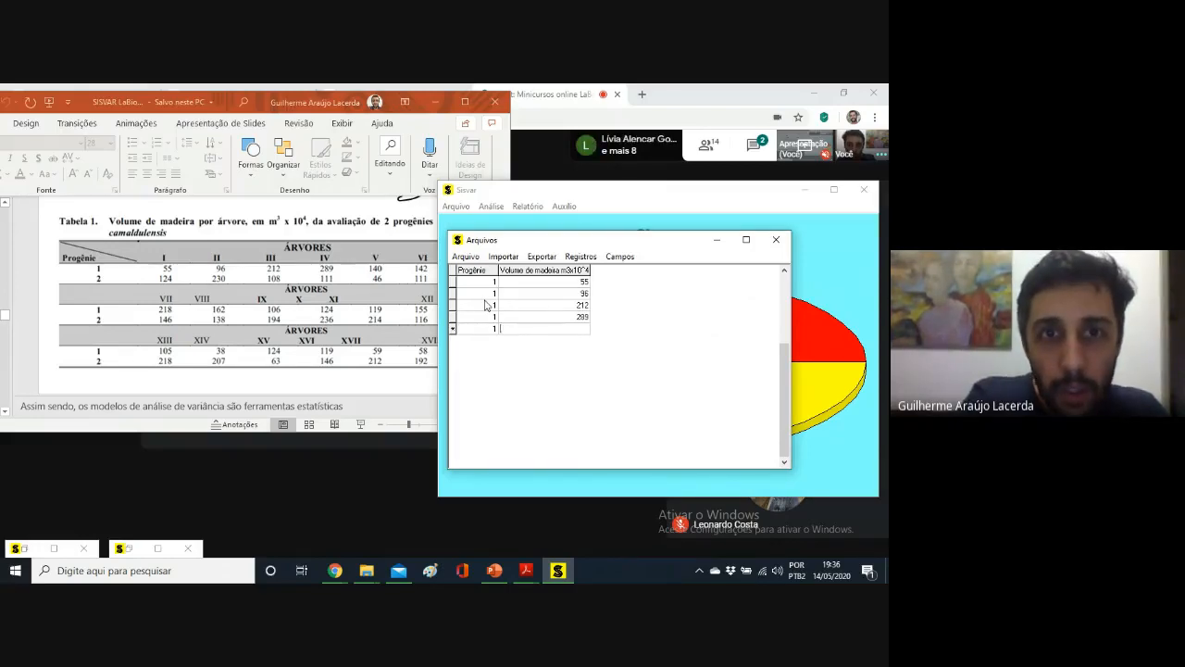
{"action": "type", "text": "140"}
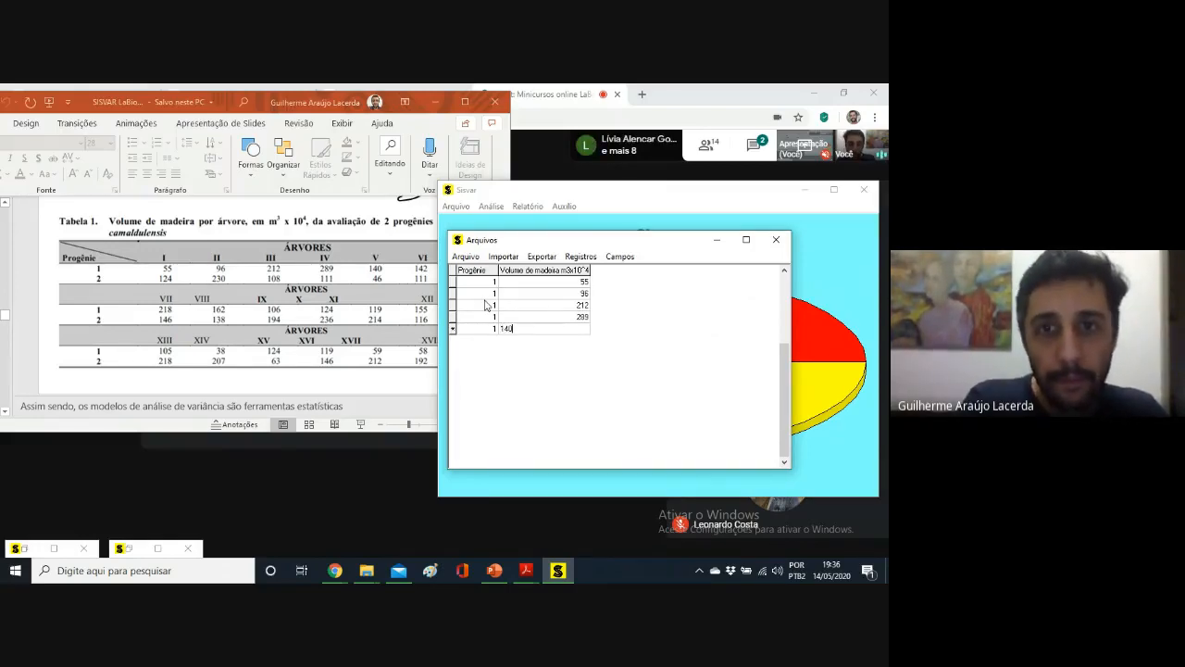
{"action": "key", "text": "Tab"}
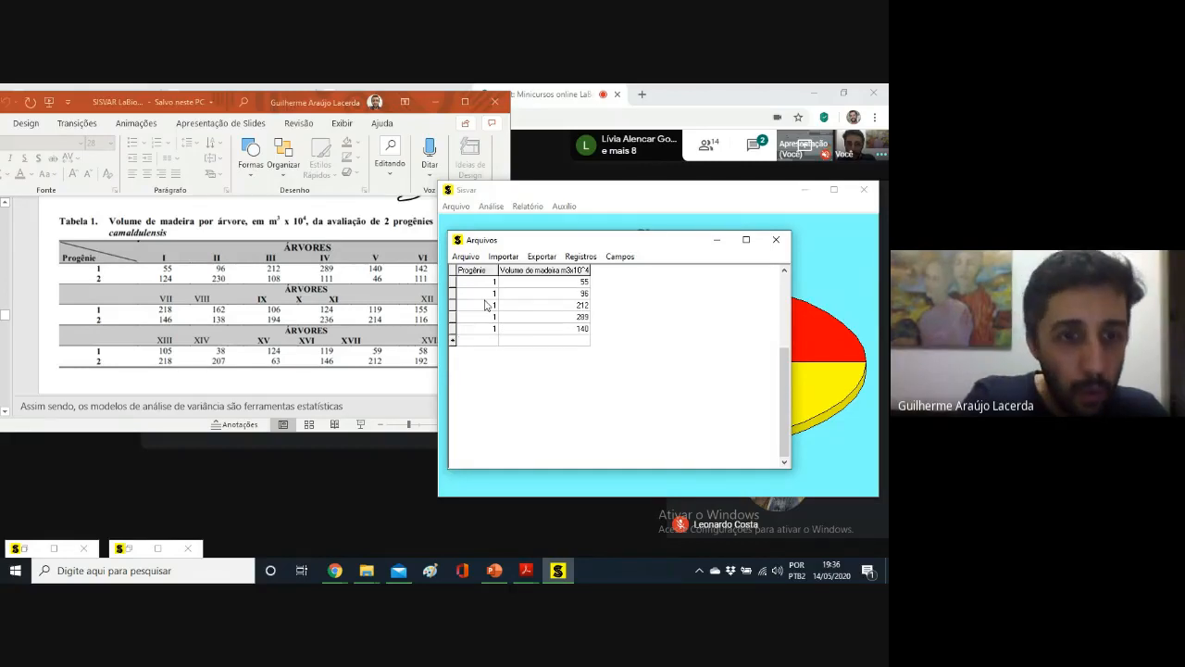
{"action": "type", "text": "1"}
{"action": "key", "text": "Tab"}
{"action": "type", "text": "1"}
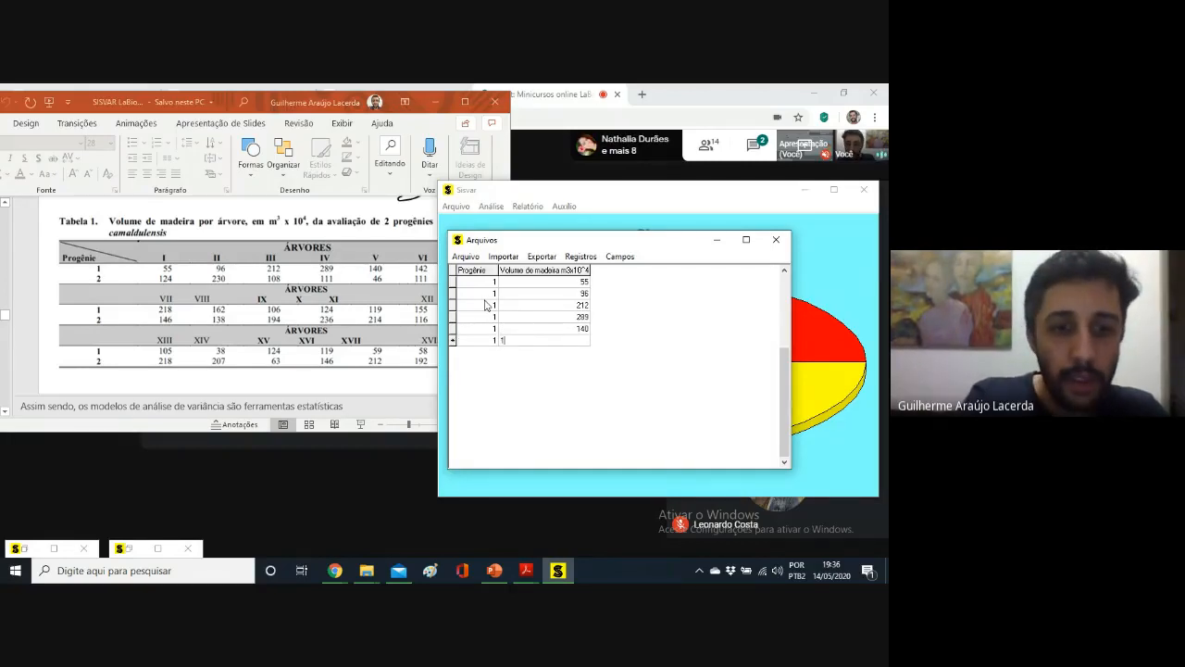
{"action": "type", "text": "42"}
{"action": "key", "text": "Tab"}
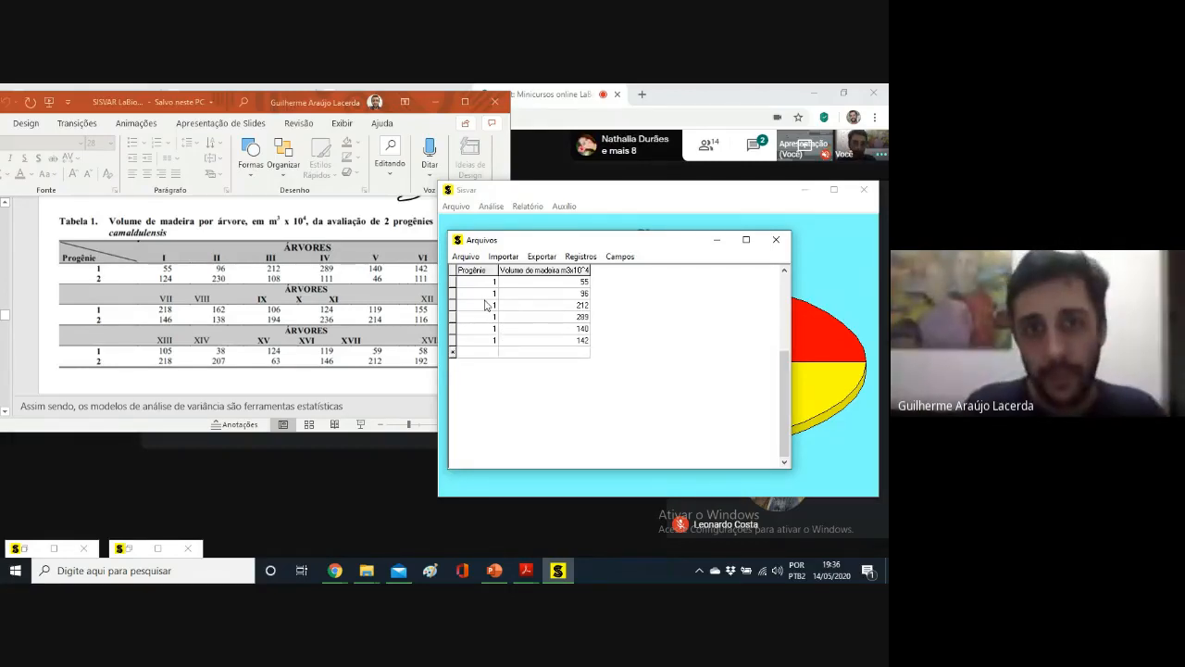
- Move the PowerPoint window aside so the table's last tree column is readable, and return to the Sisvar data window
{"action": "left_click", "coordinate": [343, 102]}
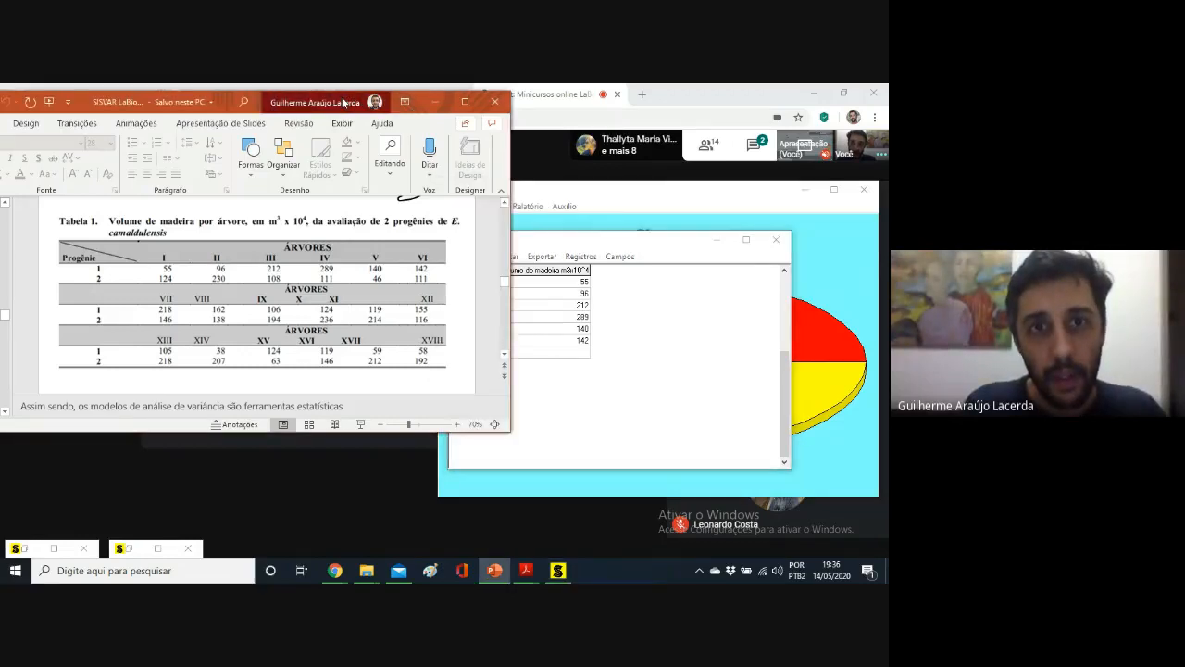
{"action": "left_click_drag", "start_coordinate": [343, 102], "coordinate": [304, 104]}
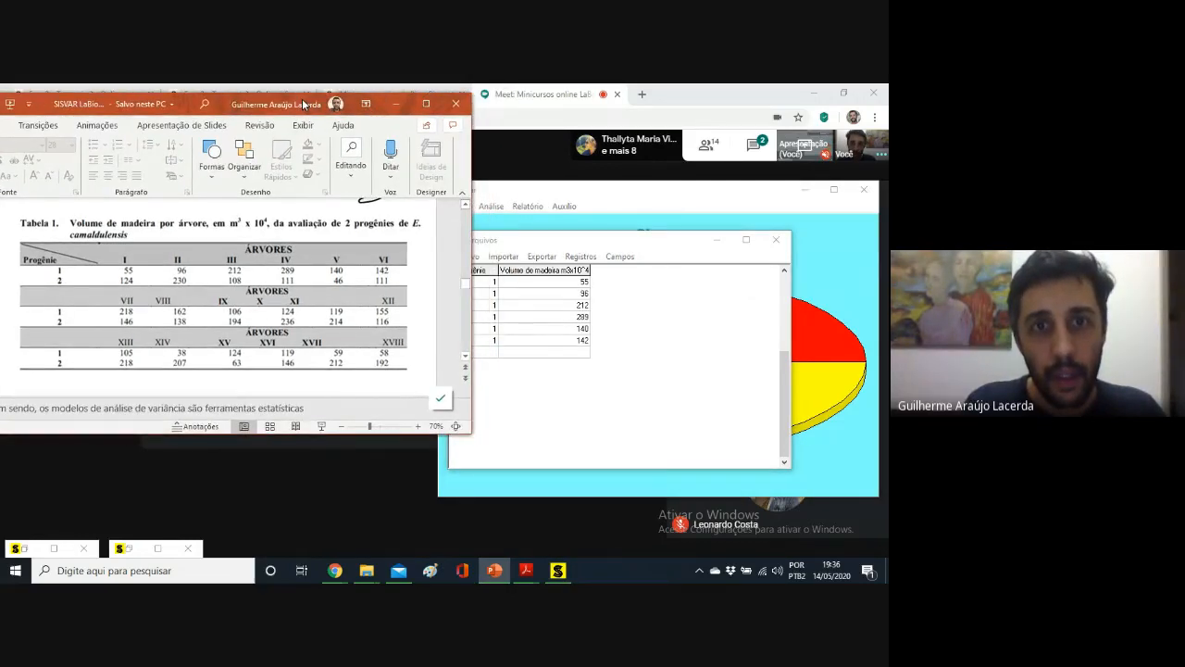
{"action": "left_click", "coordinate": [572, 232]}
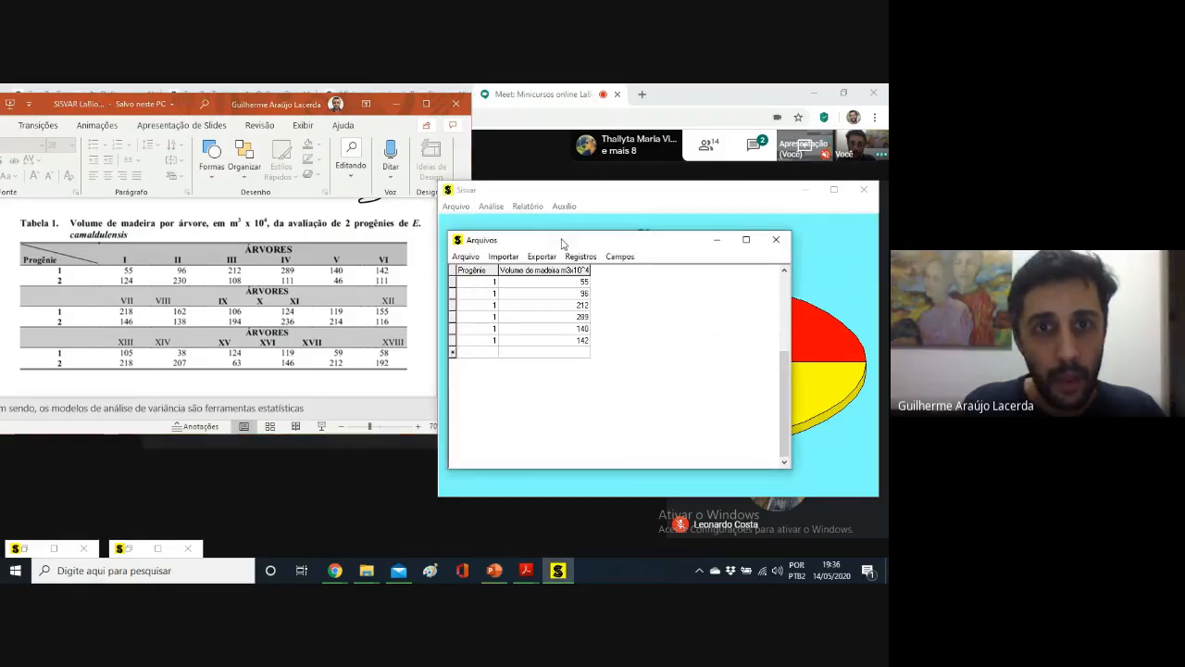
- Add the seventh and eighth records for Progênie 1 with wood volumes 218 and 162
{"action": "left_click", "coordinate": [478, 353]}
{"action": "type", "text": "1"}
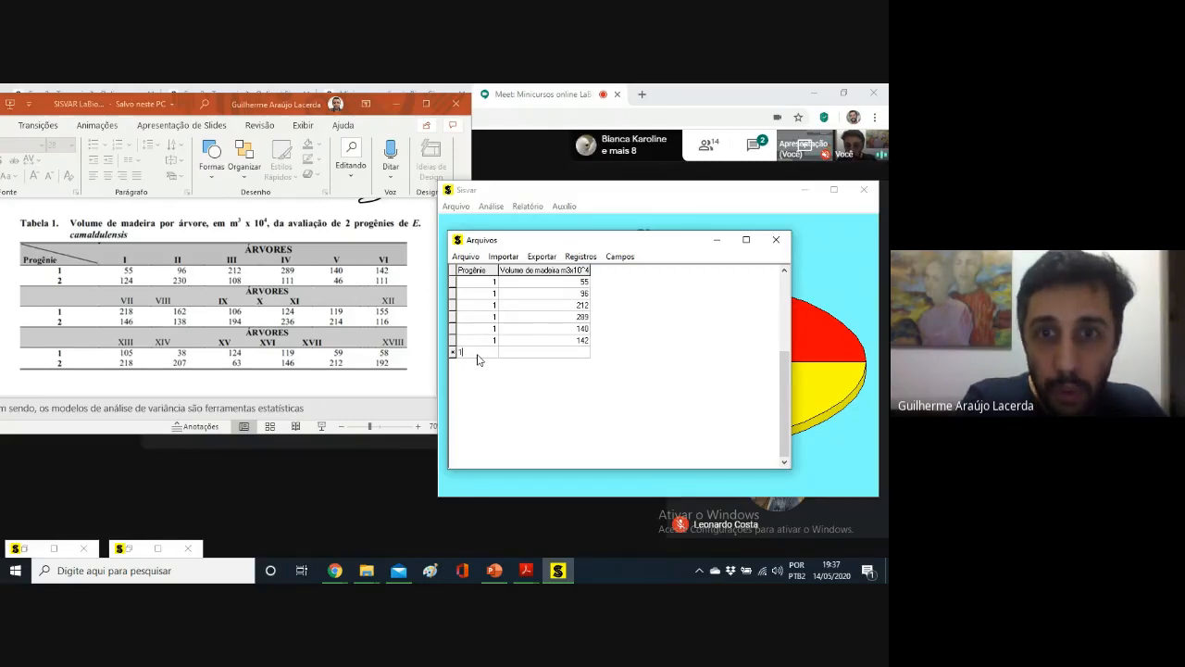
{"action": "type", "text": "21"}
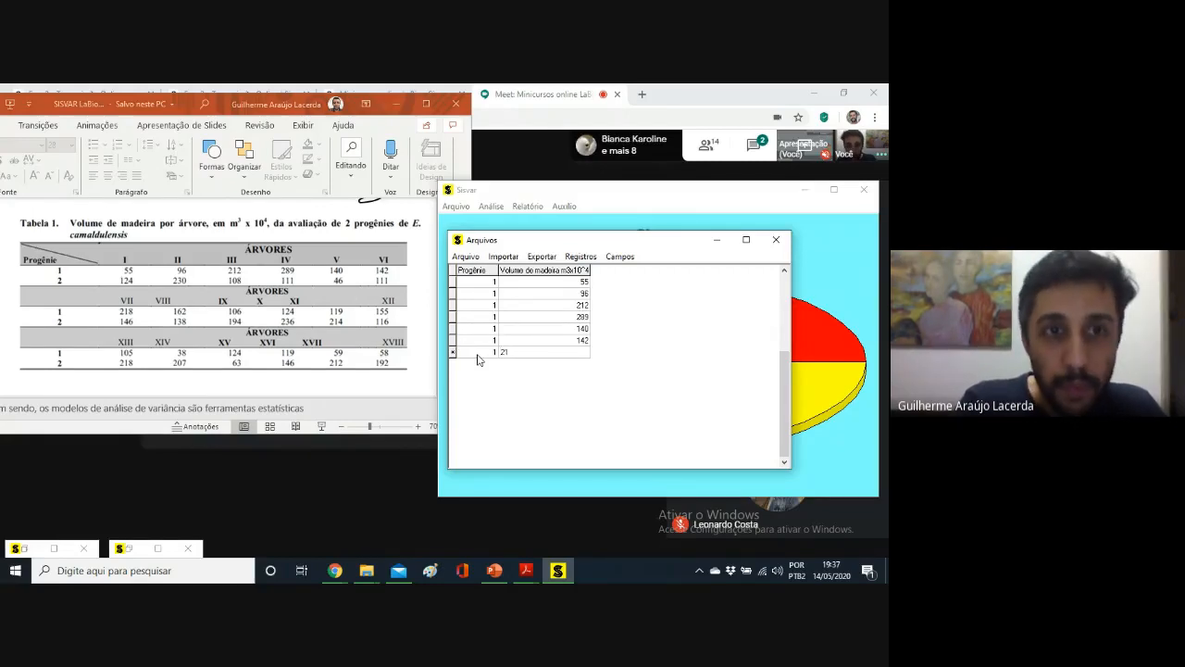
{"action": "type", "text": "8"}
{"action": "key", "text": "Return"}
{"action": "type", "text": "1"}
{"action": "key", "text": "Tab"}
{"action": "type", "text": "1"}
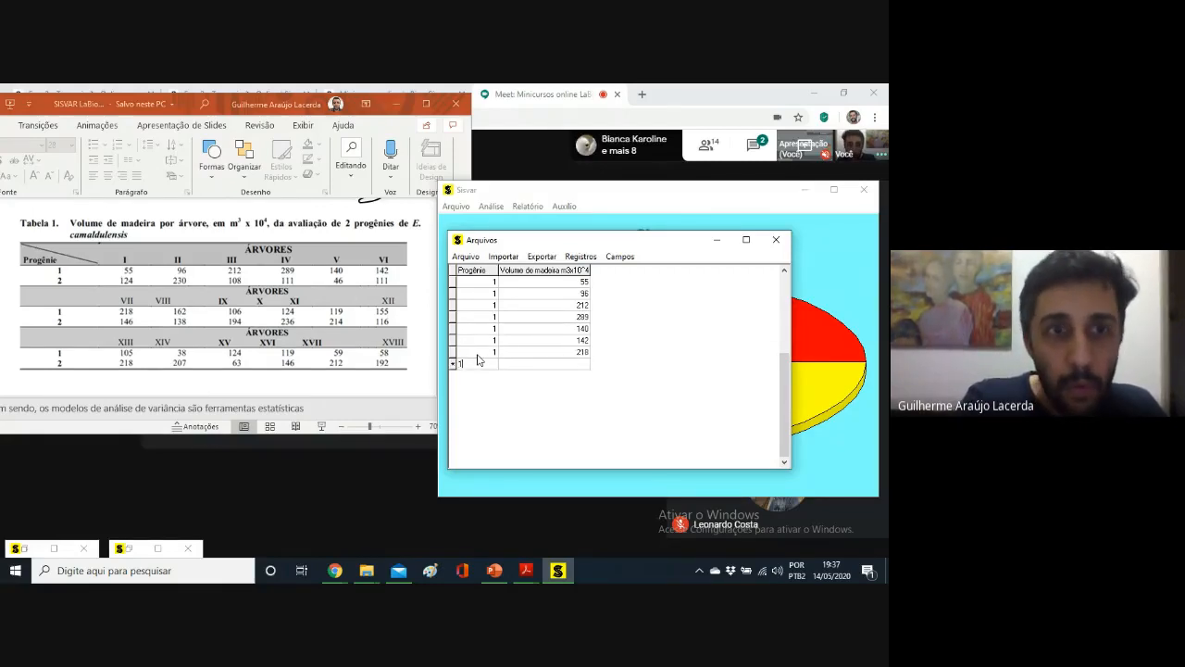
{"action": "type", "text": "62"}
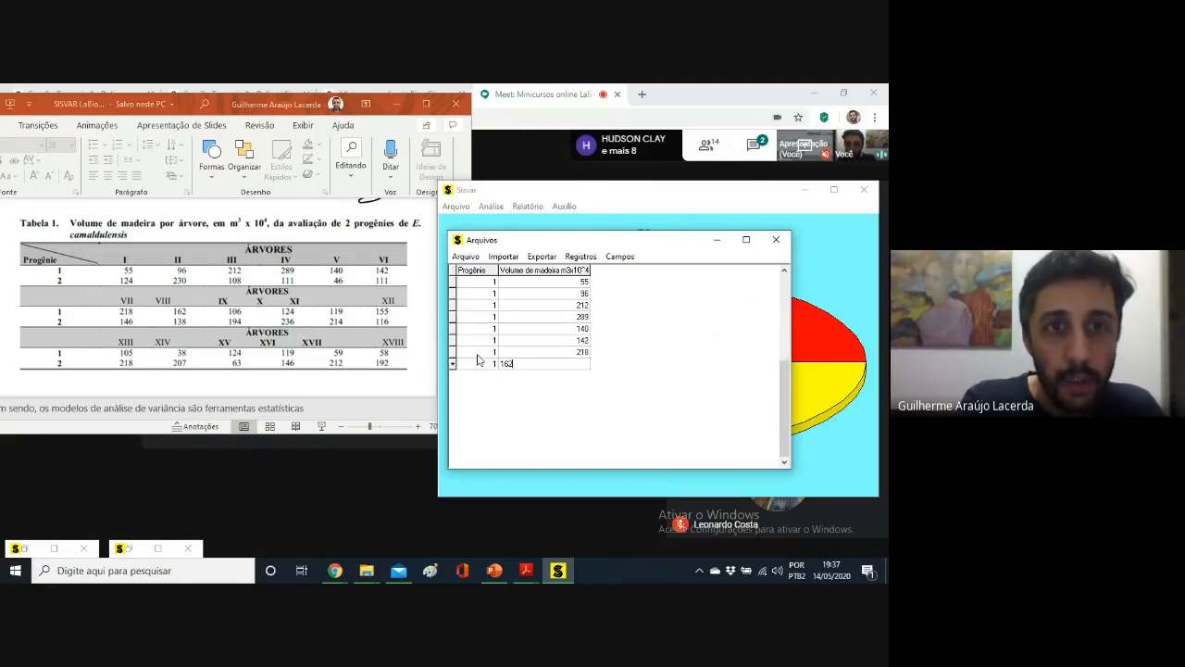
{"action": "key", "text": "Return"}
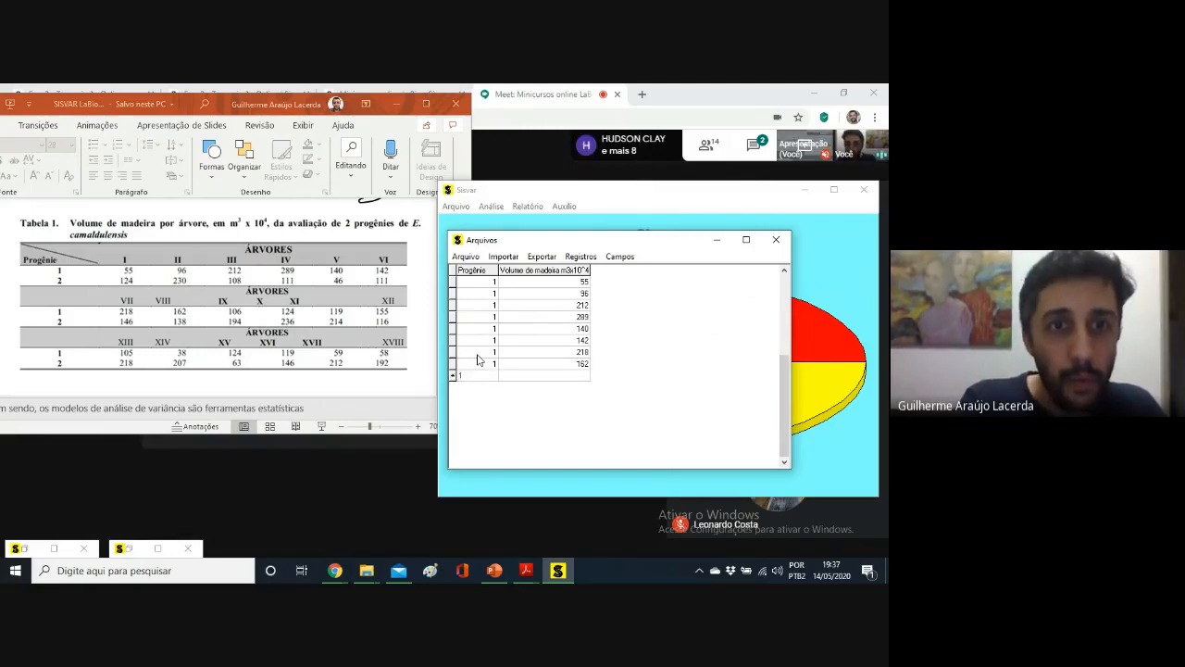
- Add the ninth and tenth records for Progênie 1 with wood volumes 106 and 124
{"action": "type", "text": "1"}
{"action": "type", "text": "10"}
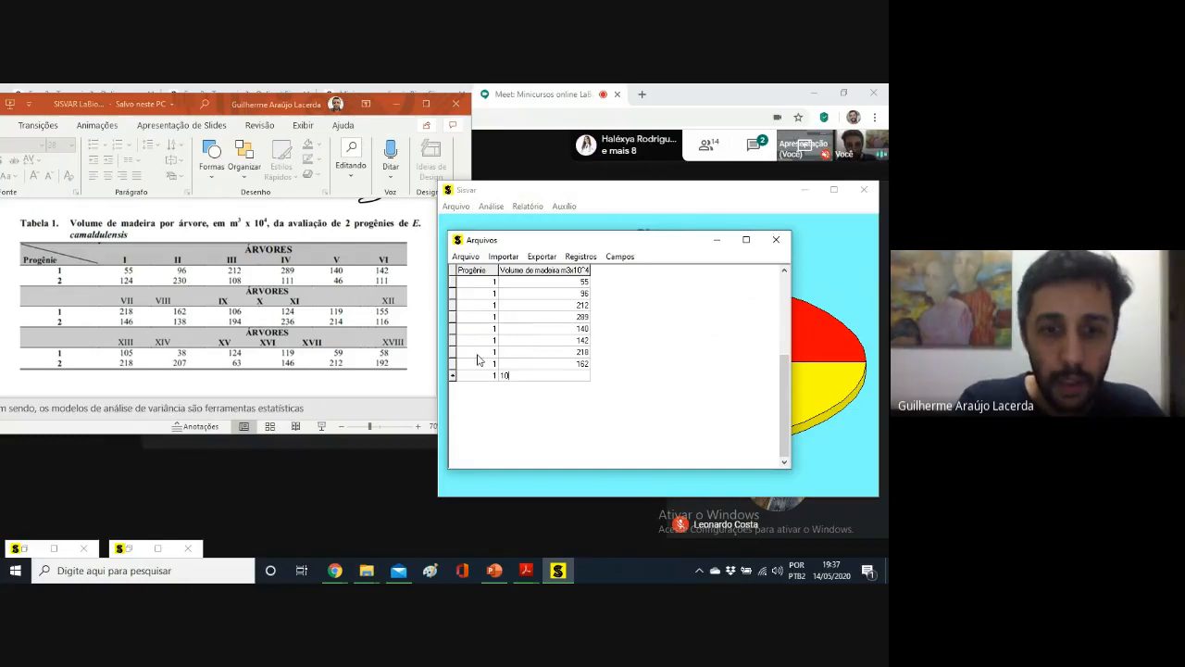
{"action": "type", "text": "6"}
{"action": "key", "text": "Return"}
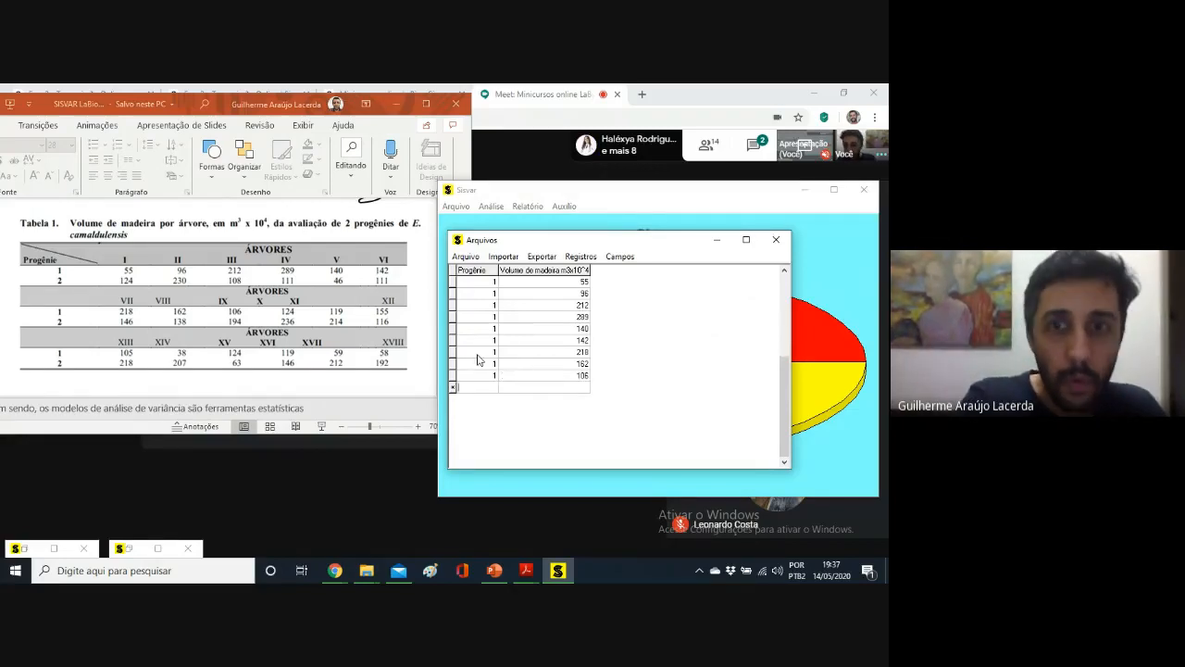
{"action": "type", "text": "1"}
{"action": "type", "text": "124"}
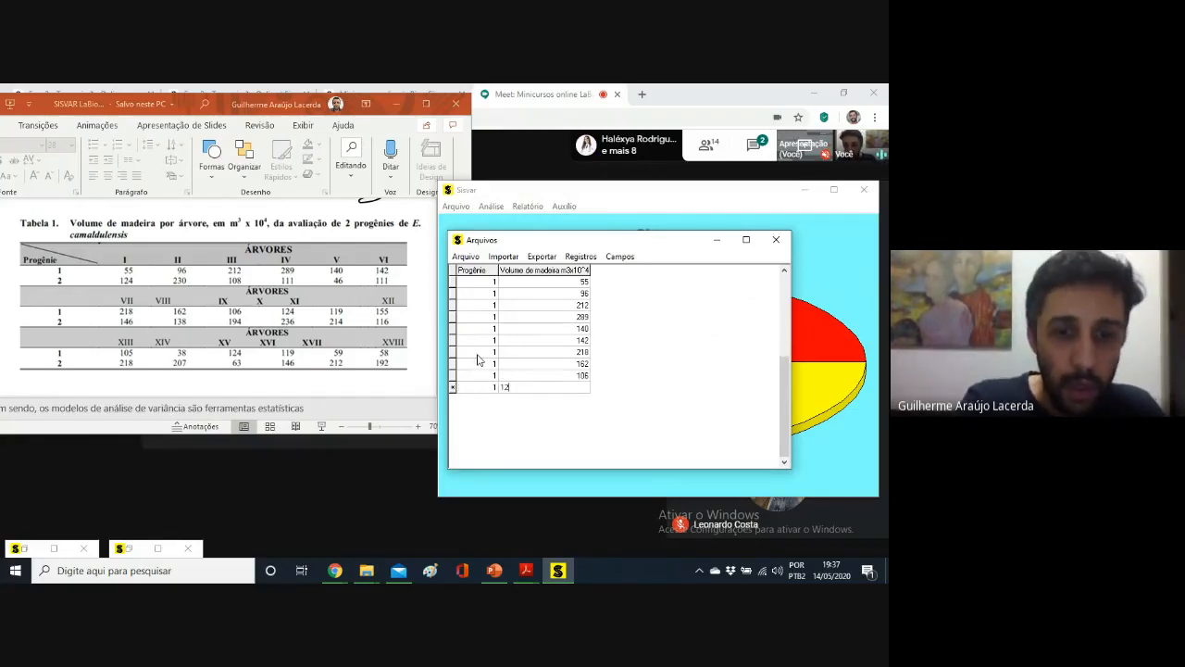
{"action": "key", "text": "Return"}
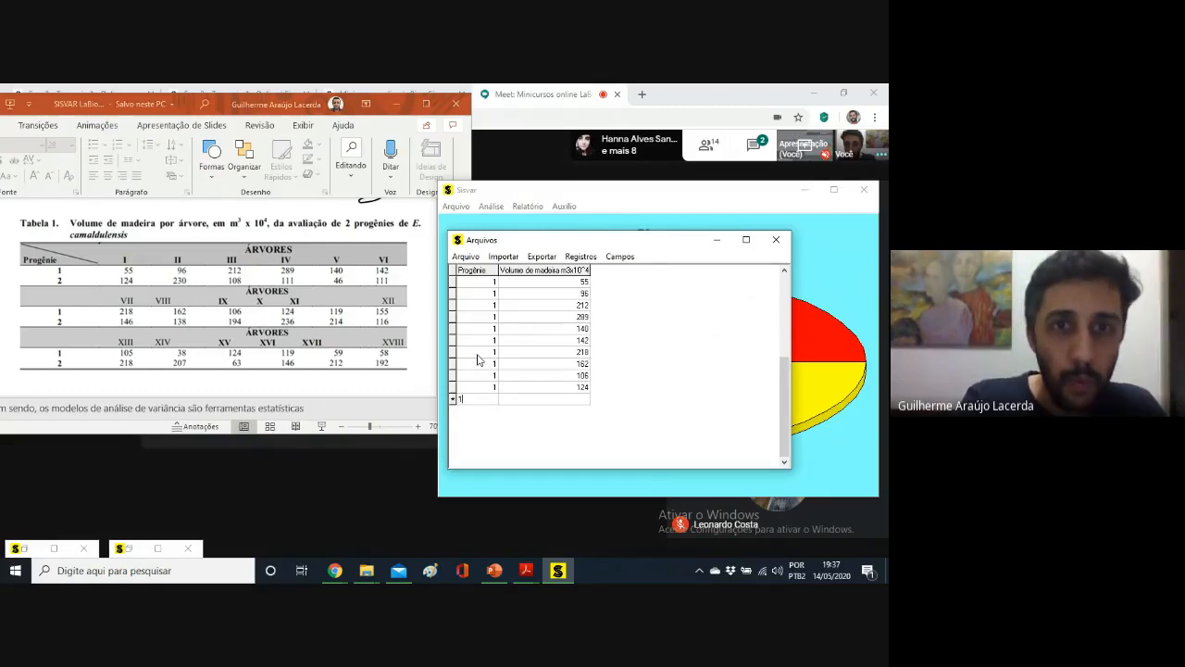
- Add the eleventh and twelfth records for Progênie 1 with wood volumes 119 and 155
{"action": "type", "text": "11"}
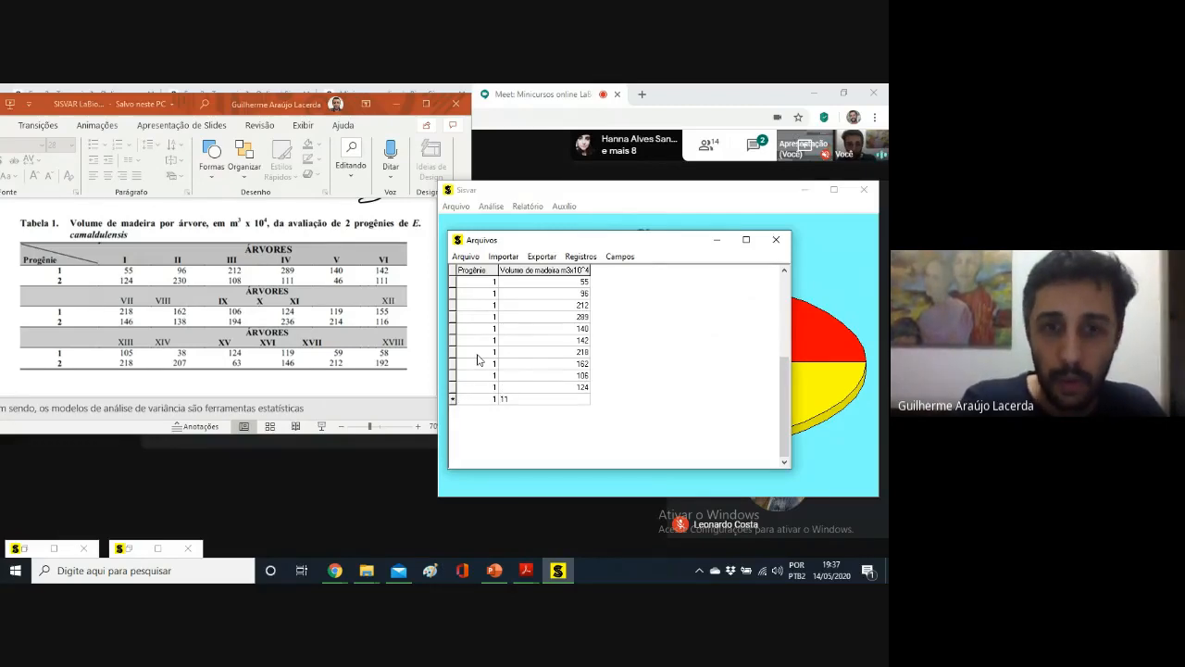
{"action": "type", "text": "9"}
{"action": "key", "text": "Return"}
{"action": "type", "text": "1"}
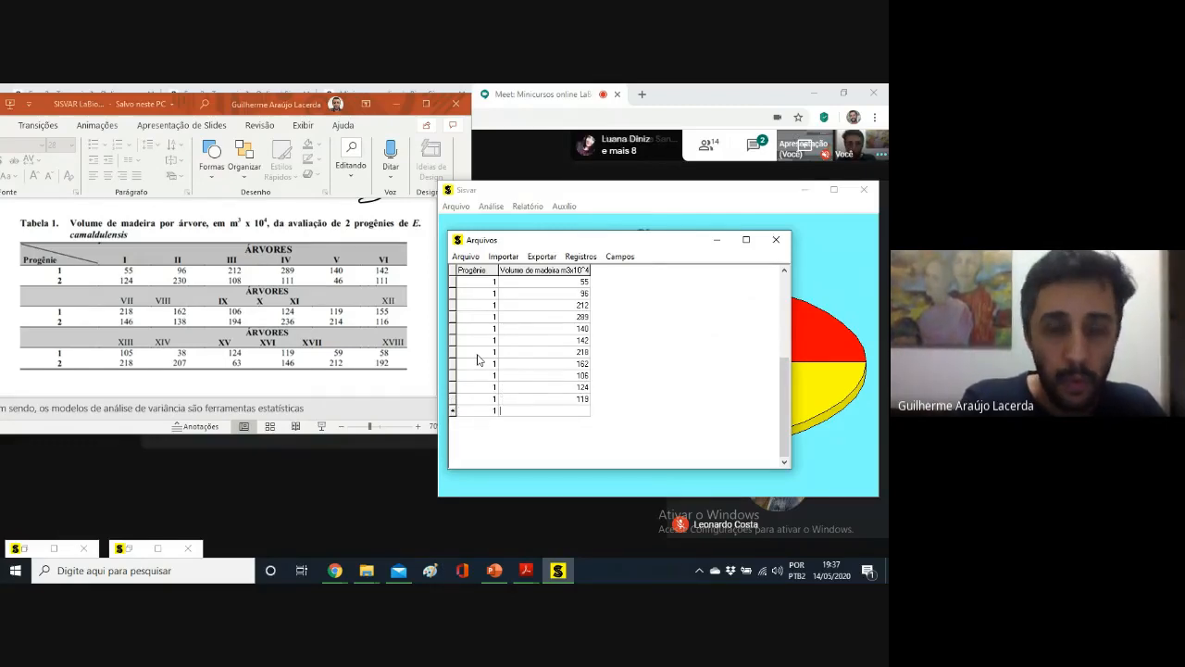
{"action": "type", "text": "155"}
{"action": "key", "text": "Return"}
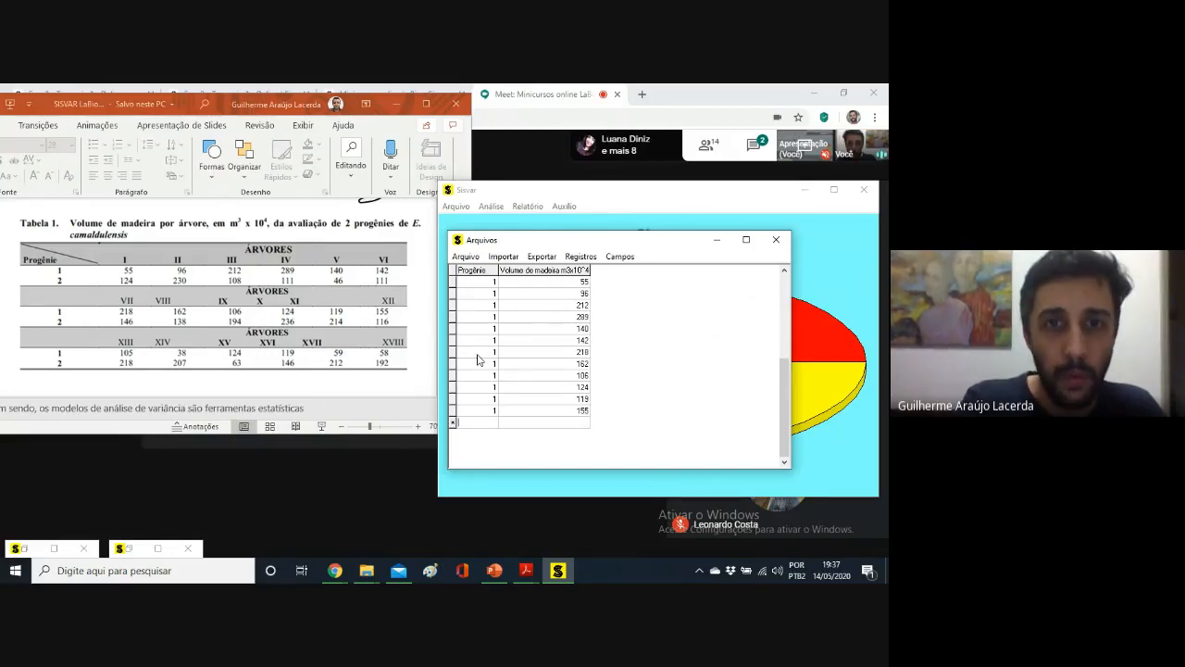
- Add the thirteenth and fourteenth records for Progênie 1 with wood volumes 105 and 38
{"action": "type", "text": "1"}
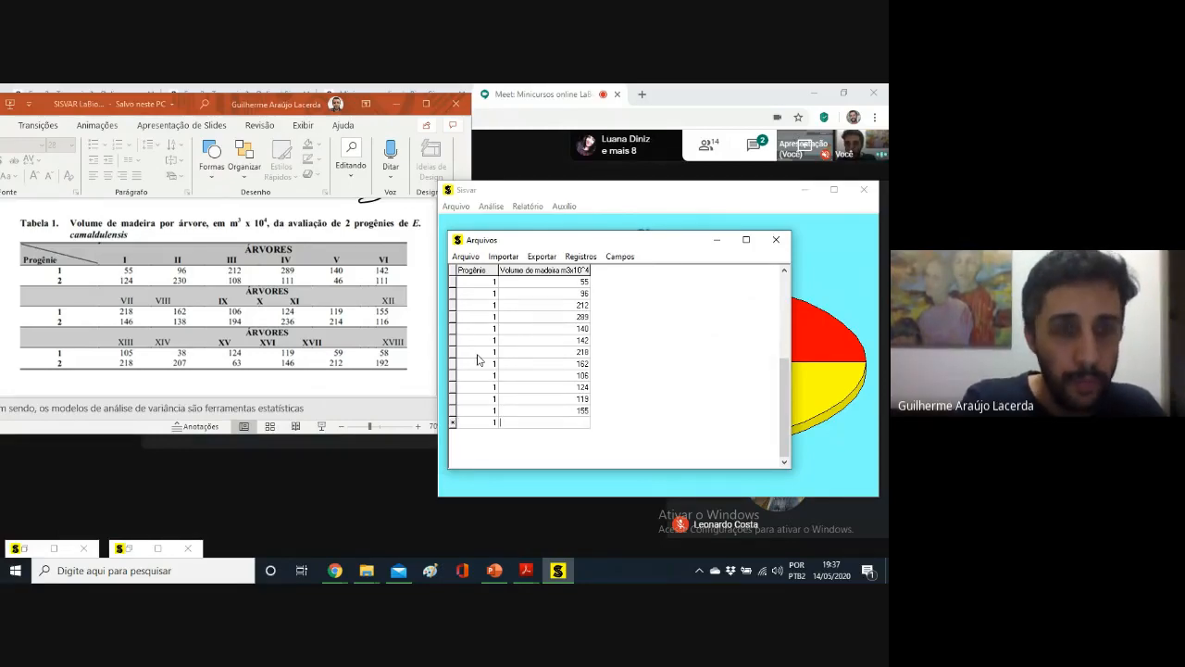
{"action": "type", "text": "105"}
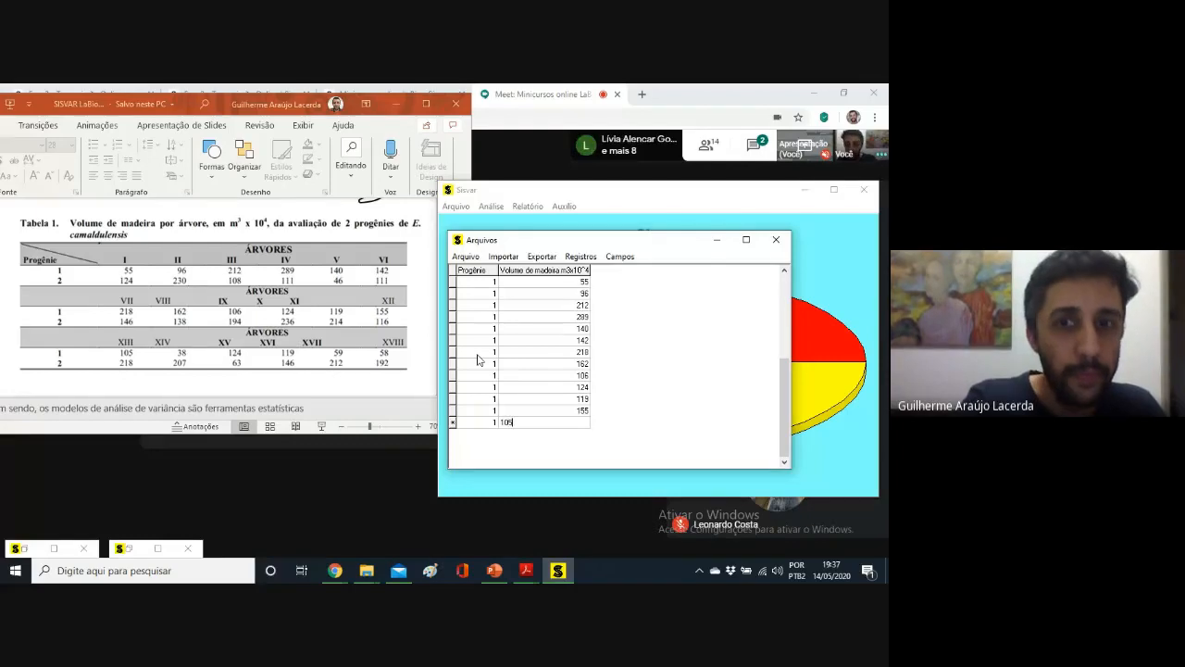
{"action": "key", "text": "Return"}
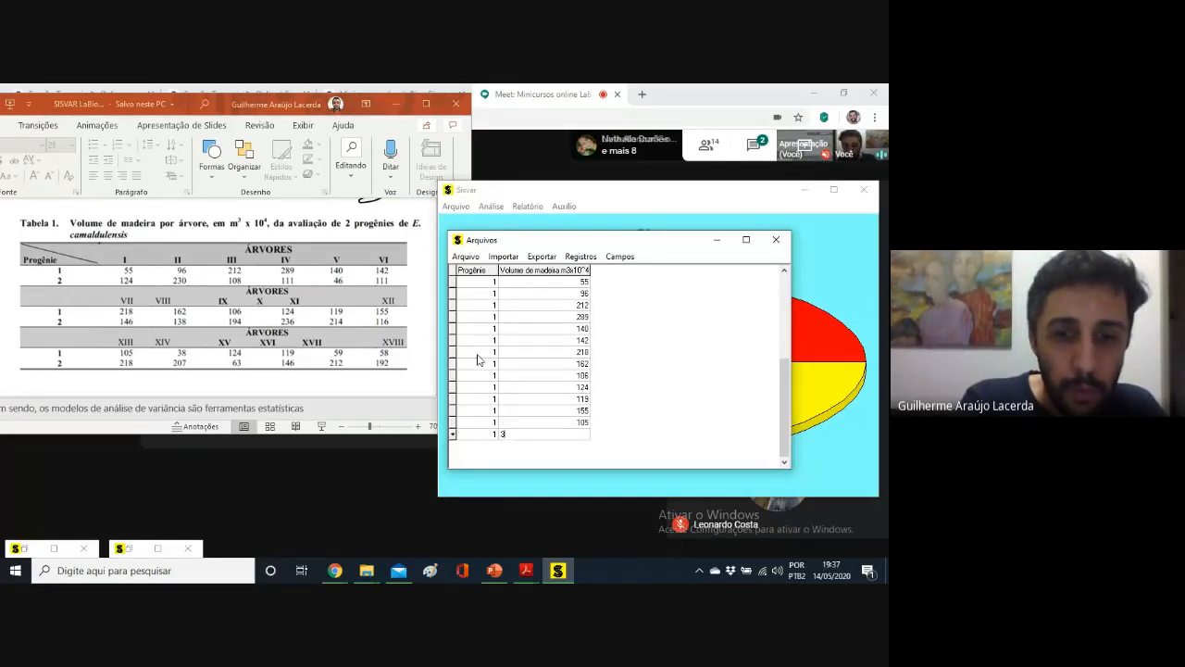
{"action": "type", "text": "38"}
{"action": "key", "text": "Return"}
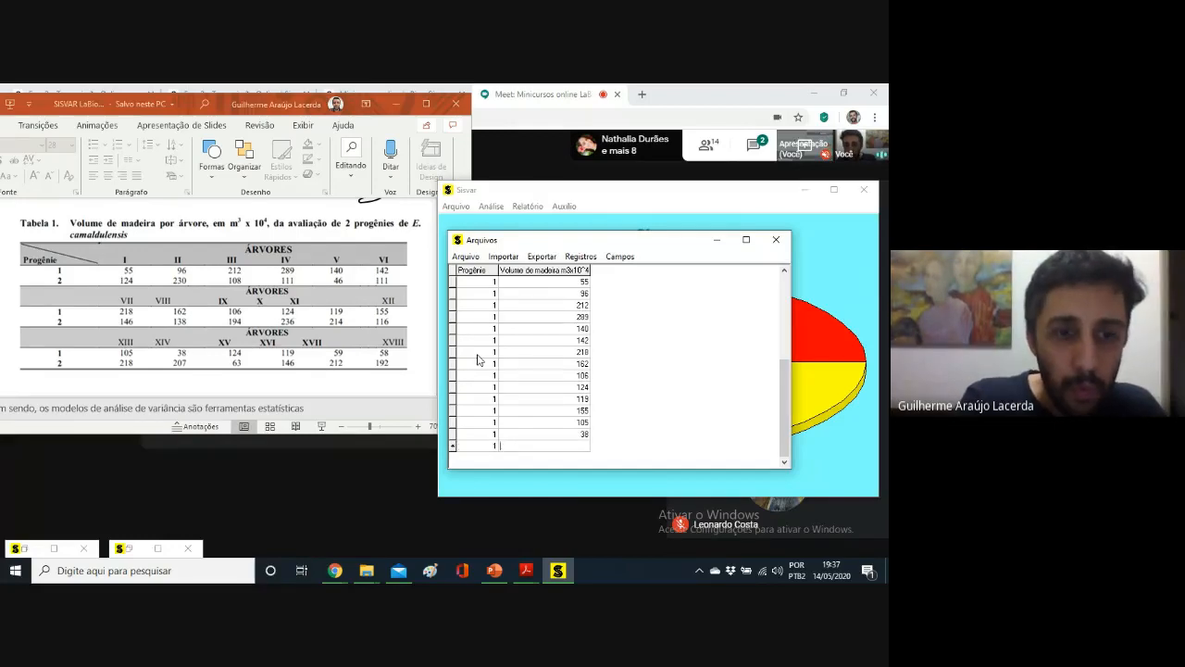
- Add the fifteenth and sixteenth records for Progênie 1 with wood volumes 124 and 119
{"action": "type", "text": "1"}
{"action": "key", "text": "Return"}
{"action": "type", "text": "124"}
{"action": "key", "text": "Return"}
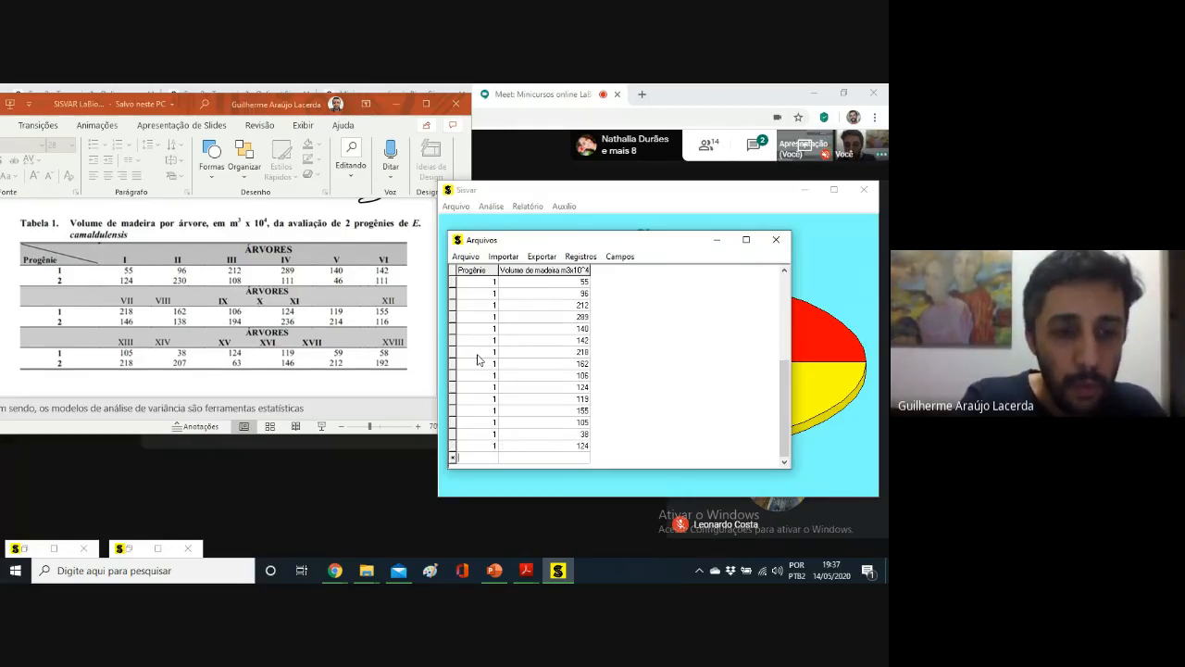
{"action": "type", "text": "1"}
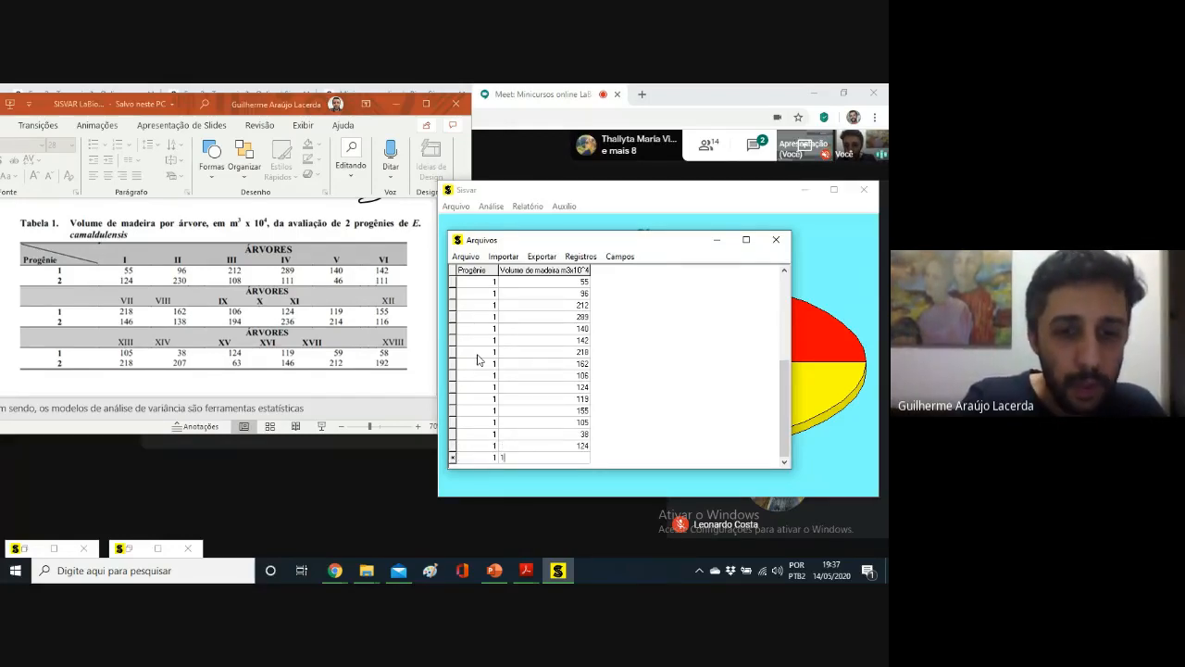
{"action": "type", "text": "19"}
{"action": "key", "text": "Return"}
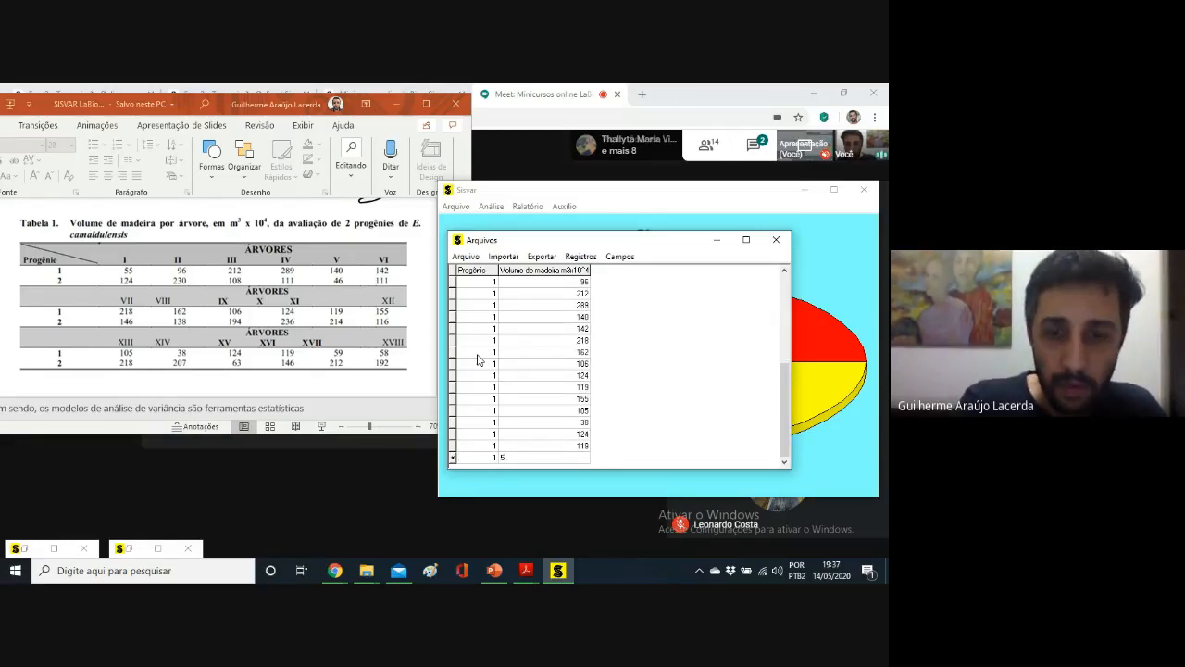
- Add the last two records for Progênie 1 with wood volumes 59 and 58
{"action": "type", "text": "59"}
{"action": "key", "text": "Return"}
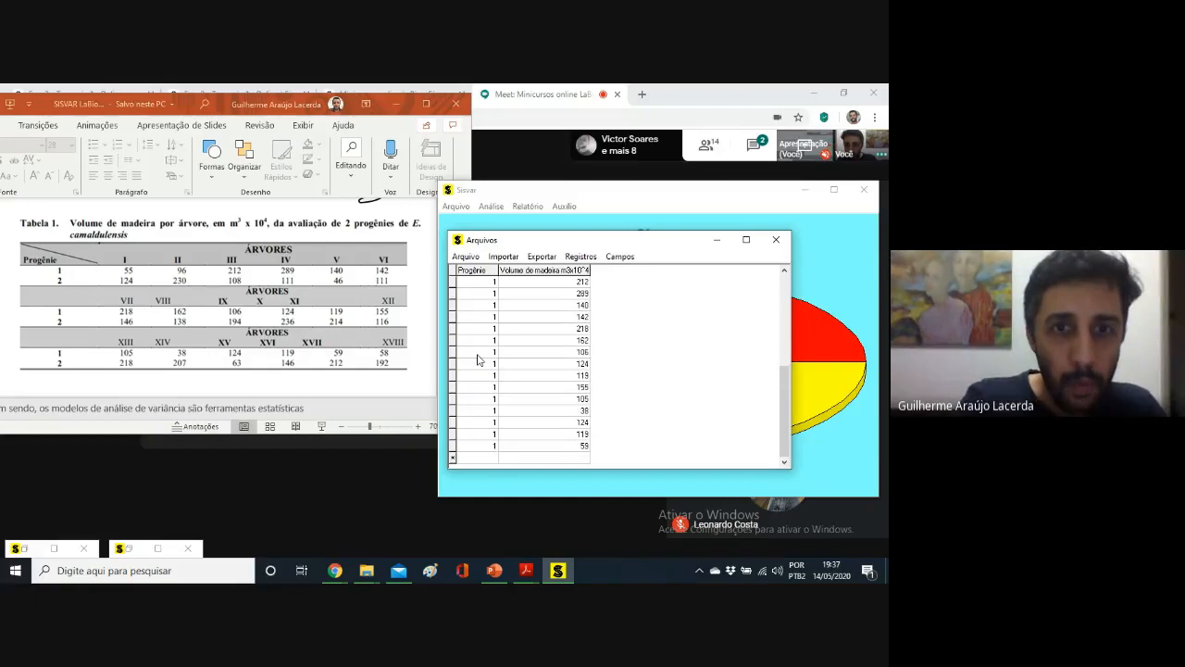
{"action": "type", "text": "58"}
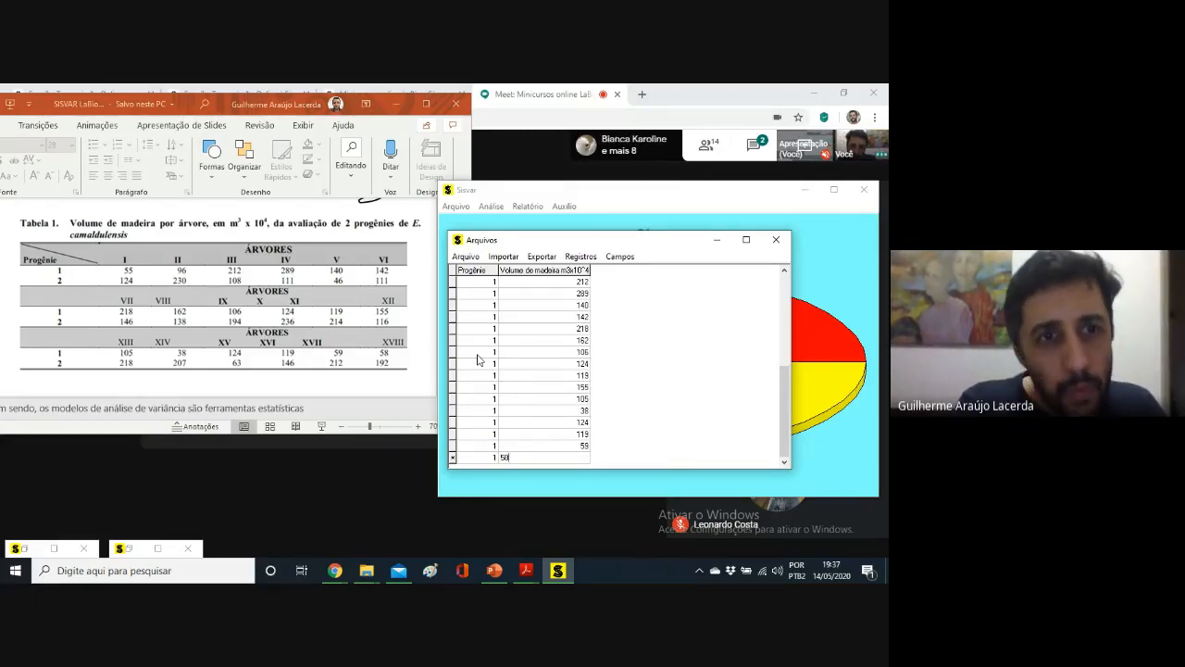
{"action": "key", "text": "Return"}
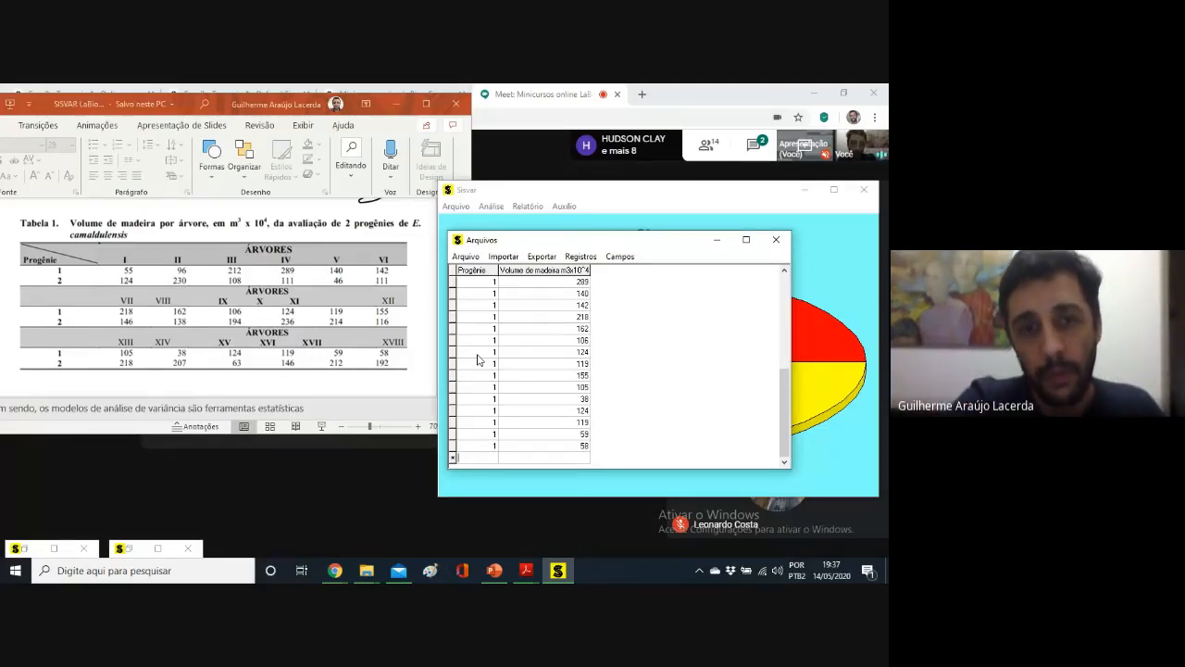
- Enter the first two records for Progênie 2 with wood volumes 124 and 230
{"action": "type", "text": "2"}
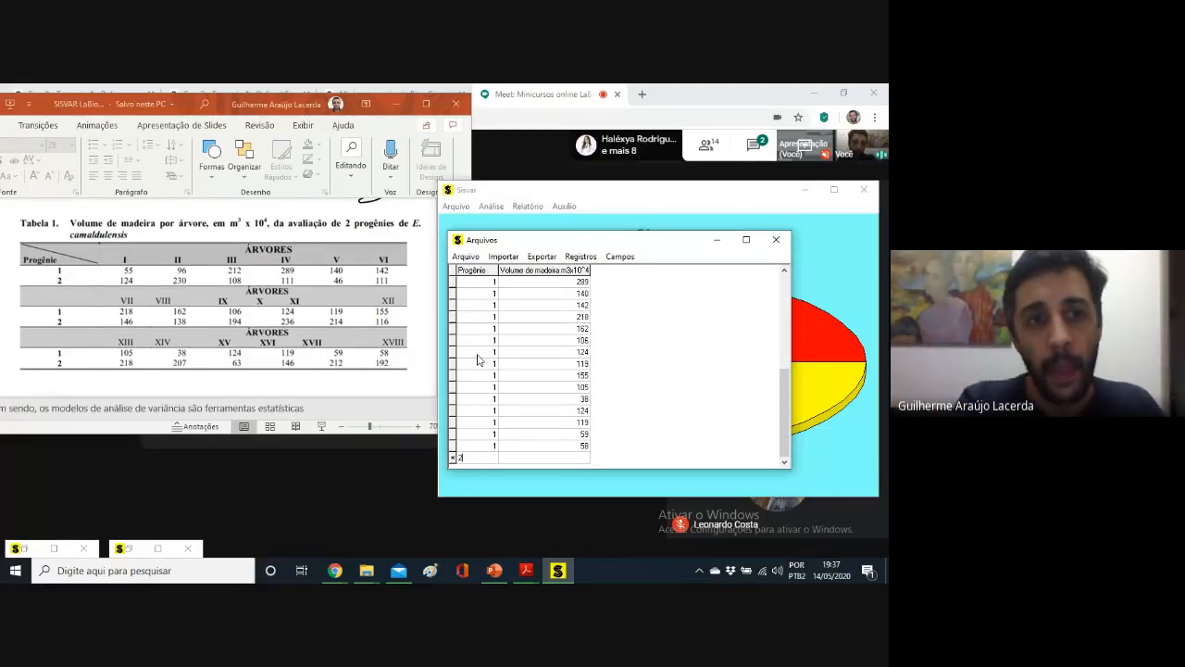
{"action": "key", "text": "Tab"}
{"action": "type", "text": "1"}
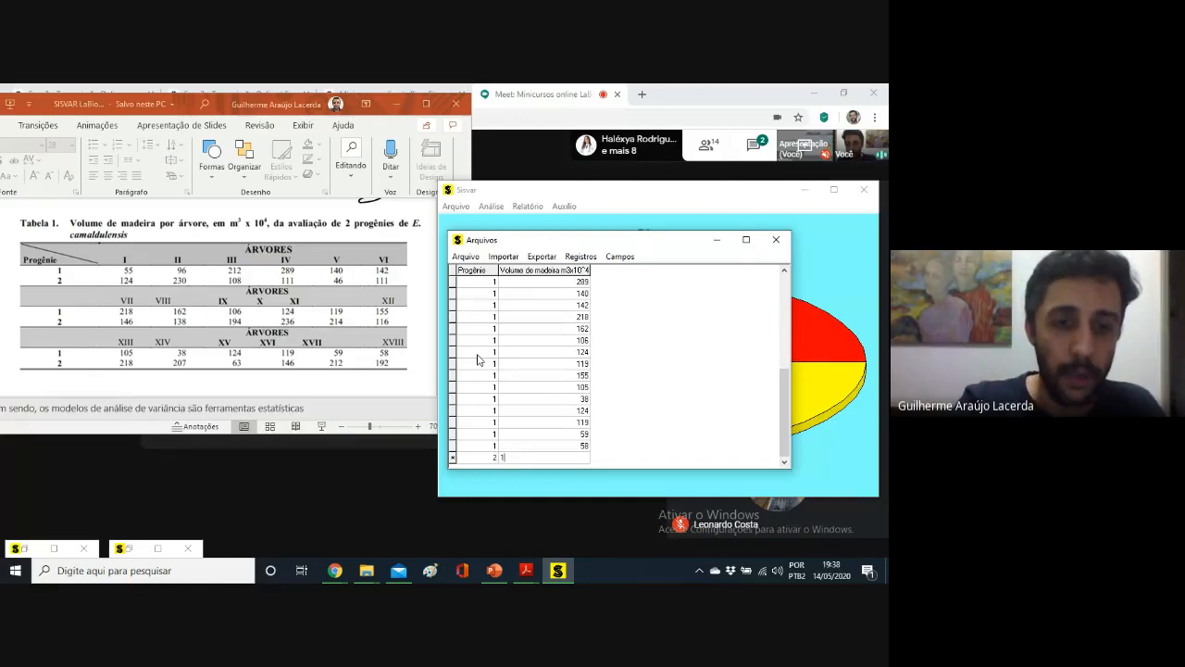
{"action": "type", "text": "24"}
{"action": "key", "text": "Tab"}
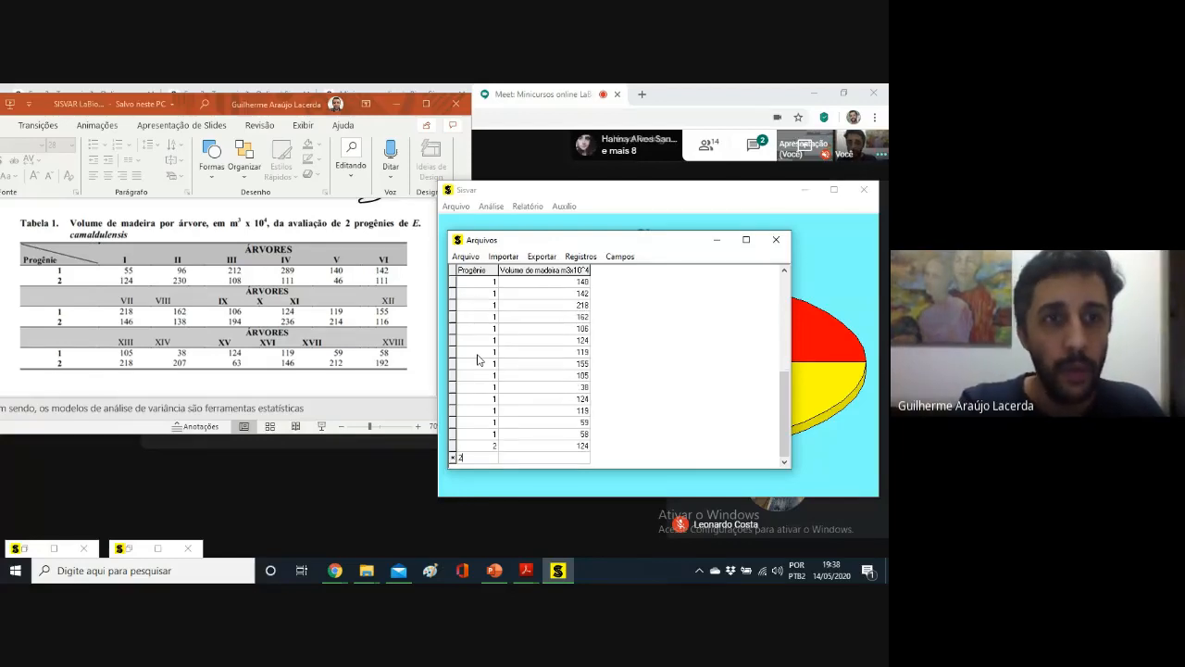
{"action": "type", "text": "2"}
{"action": "key", "text": "Tab"}
{"action": "type", "text": "230"}
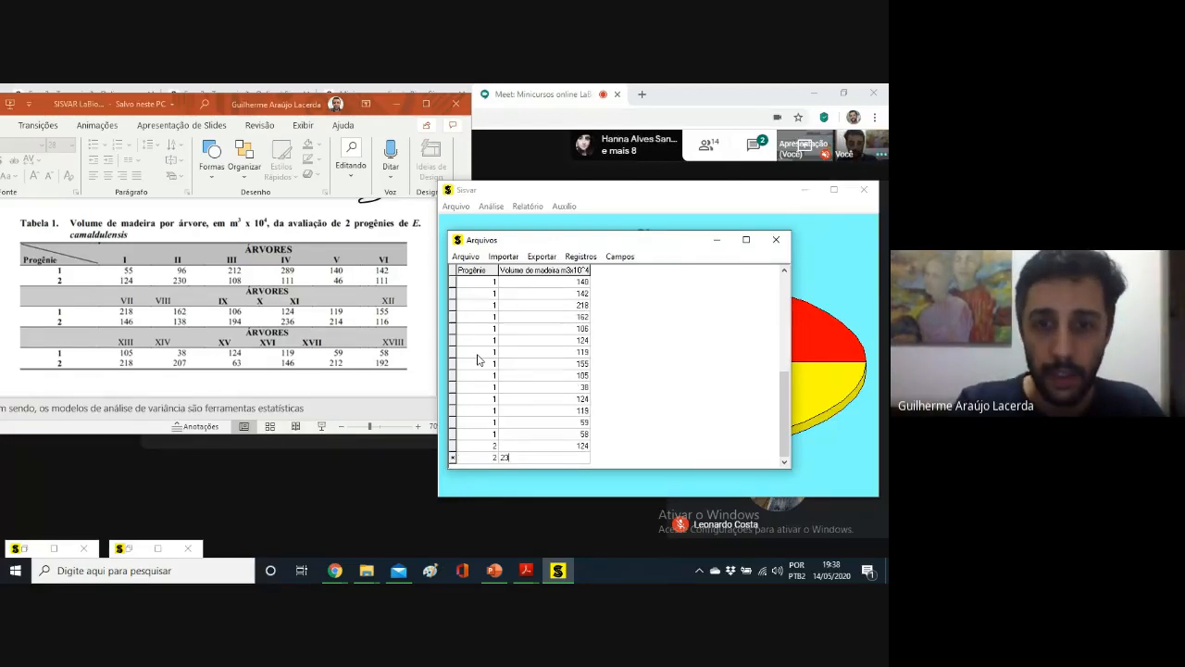
{"action": "key", "text": "Tab"}
- Add the third and fourth records for Progênie 2 with wood volumes 108 and 11
{"action": "type", "text": "2"}
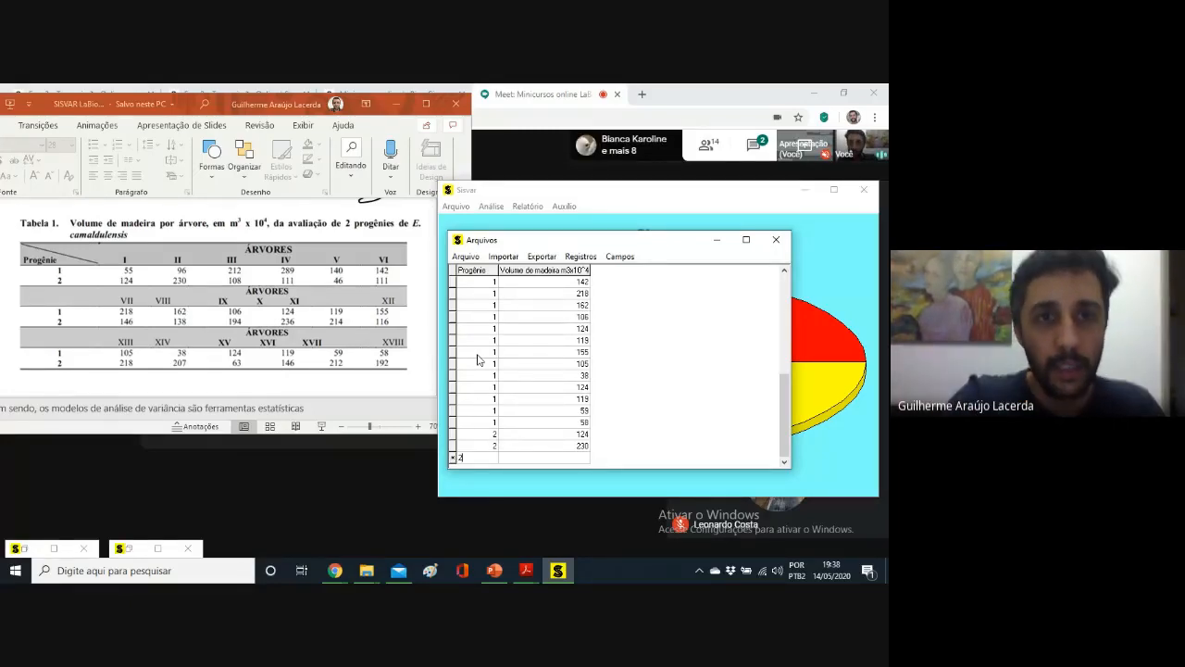
{"action": "key", "text": "Tab"}
{"action": "type", "text": "1"}
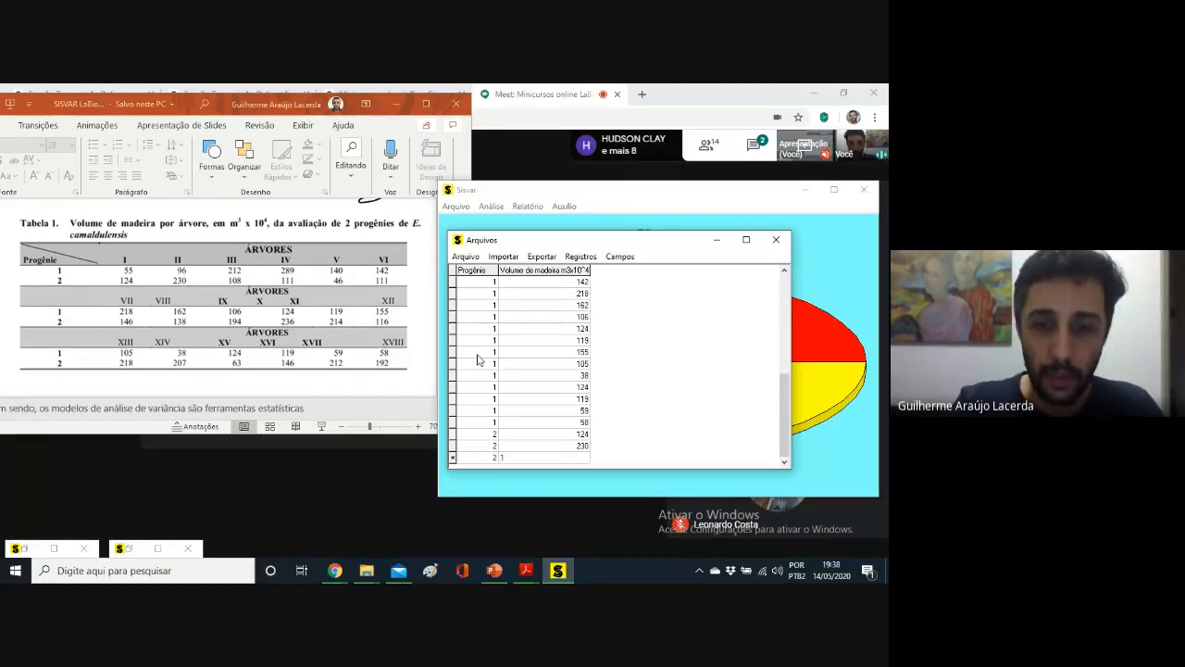
{"action": "type", "text": "08"}
{"action": "key", "text": "Tab"}
{"action": "type", "text": "2"}
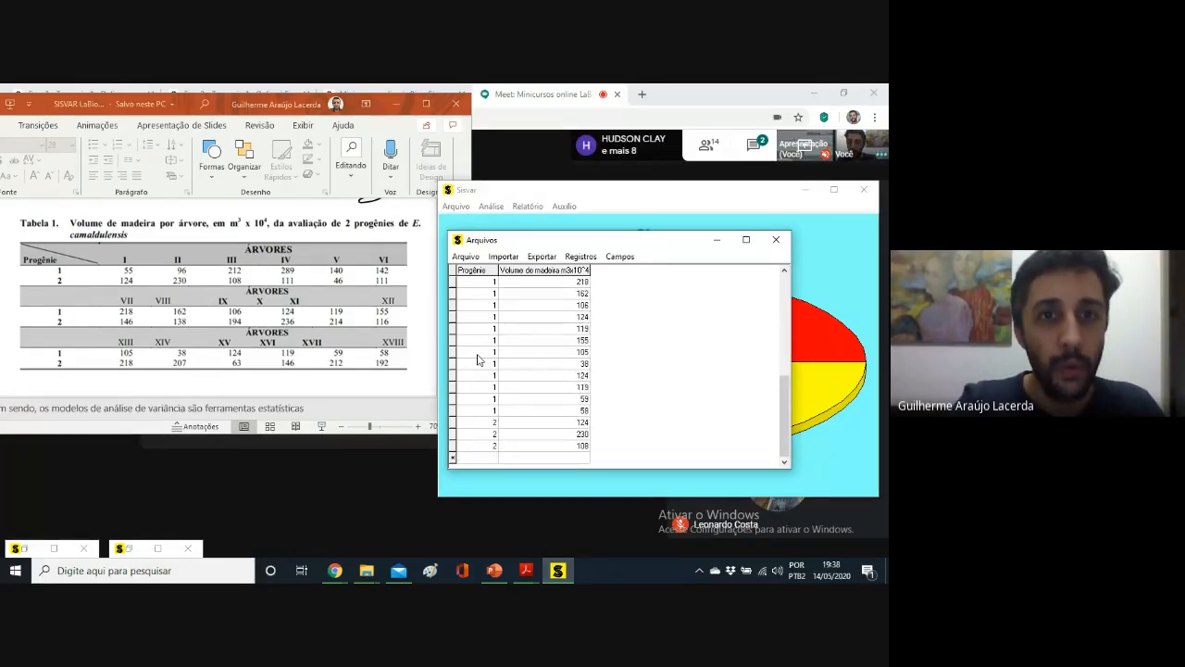
{"action": "key", "text": "Tab"}
{"action": "type", "text": "11"}
{"action": "key", "text": "Tab"}
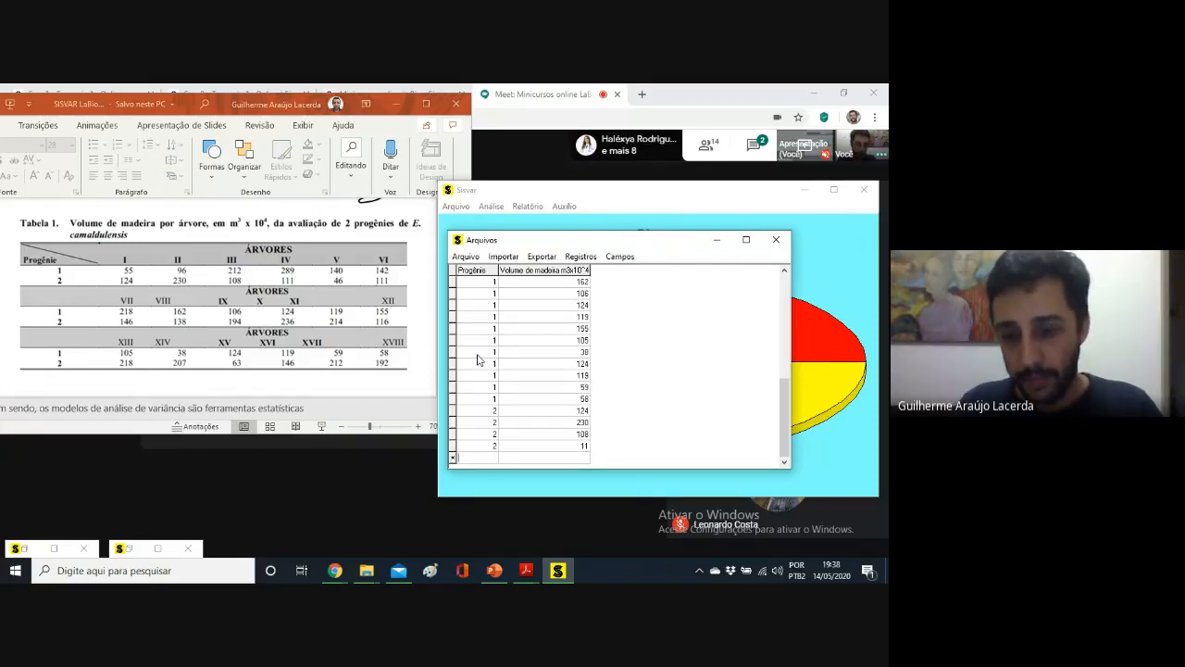
- Correct the wood volume of the fourth Progênie 2 record to 111
{"action": "left_click", "coordinate": [581, 447]}
{"action": "left_click", "coordinate": [576, 457]}
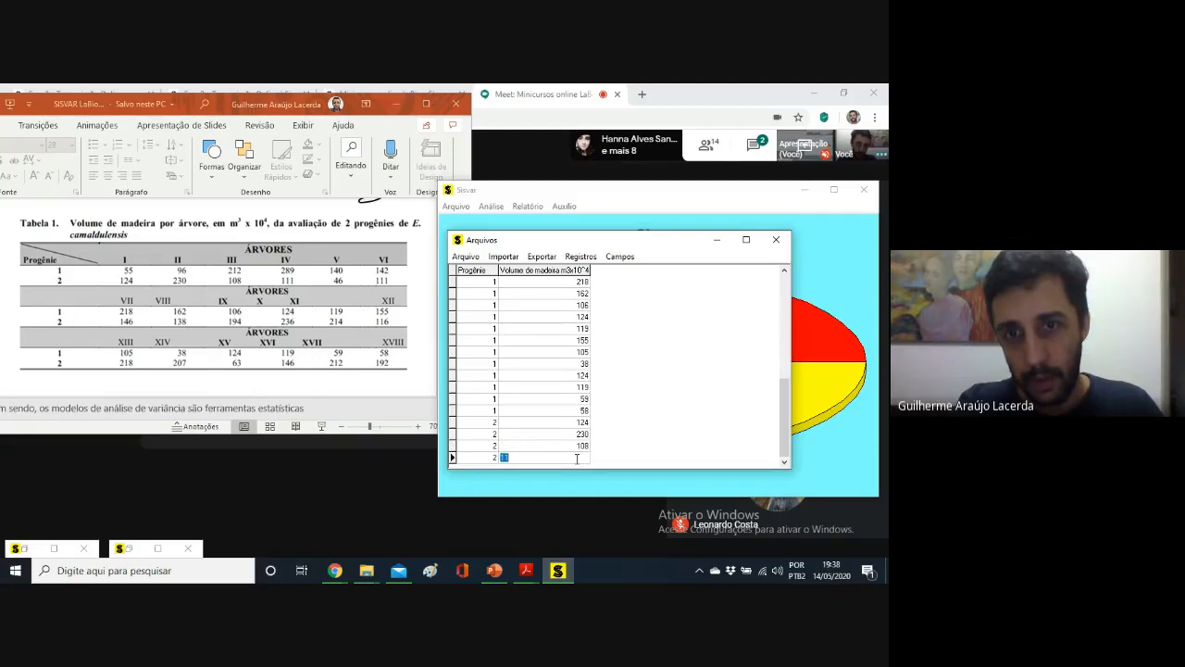
{"action": "type", "text": "111"}
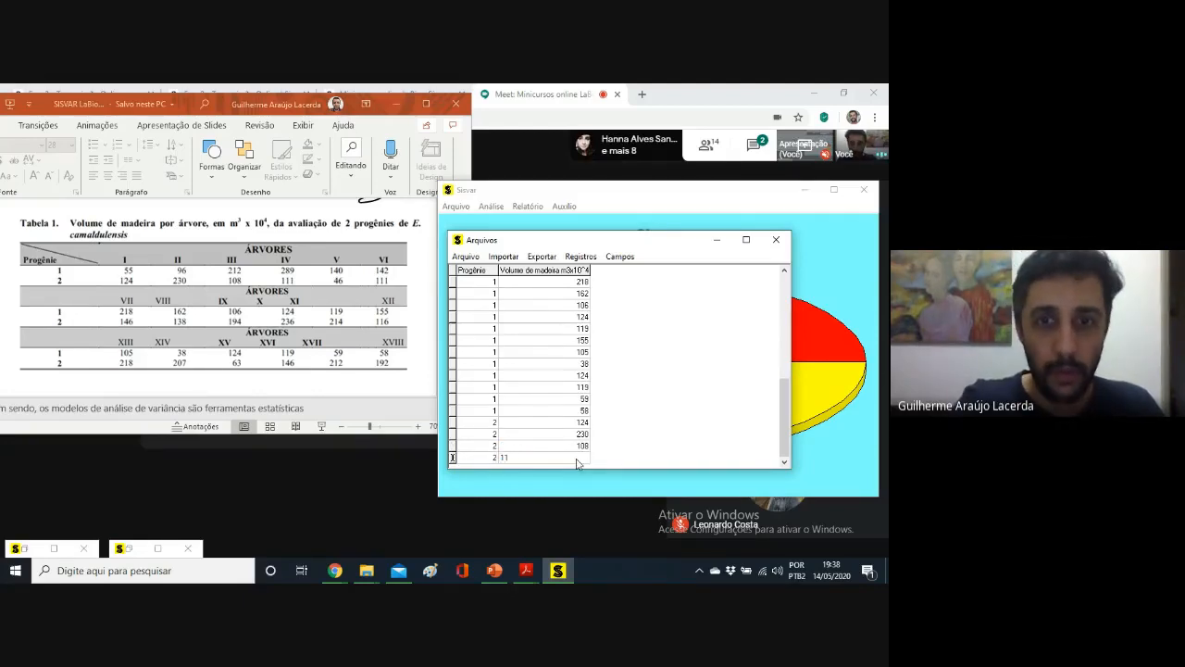
- Add the fifth and sixth records for Progênie 2 with wood volumes 46 and 111
{"action": "key", "text": "Tab"}
{"action": "type", "text": "2"}
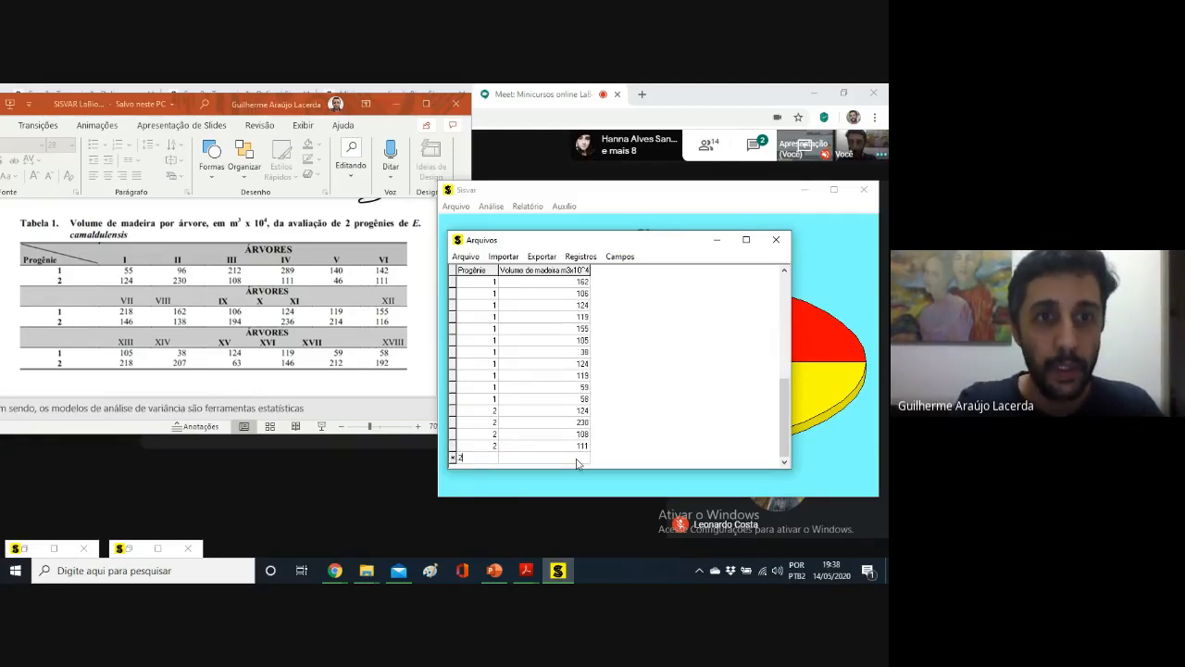
{"action": "key", "text": "Tab"}
{"action": "type", "text": "4"}
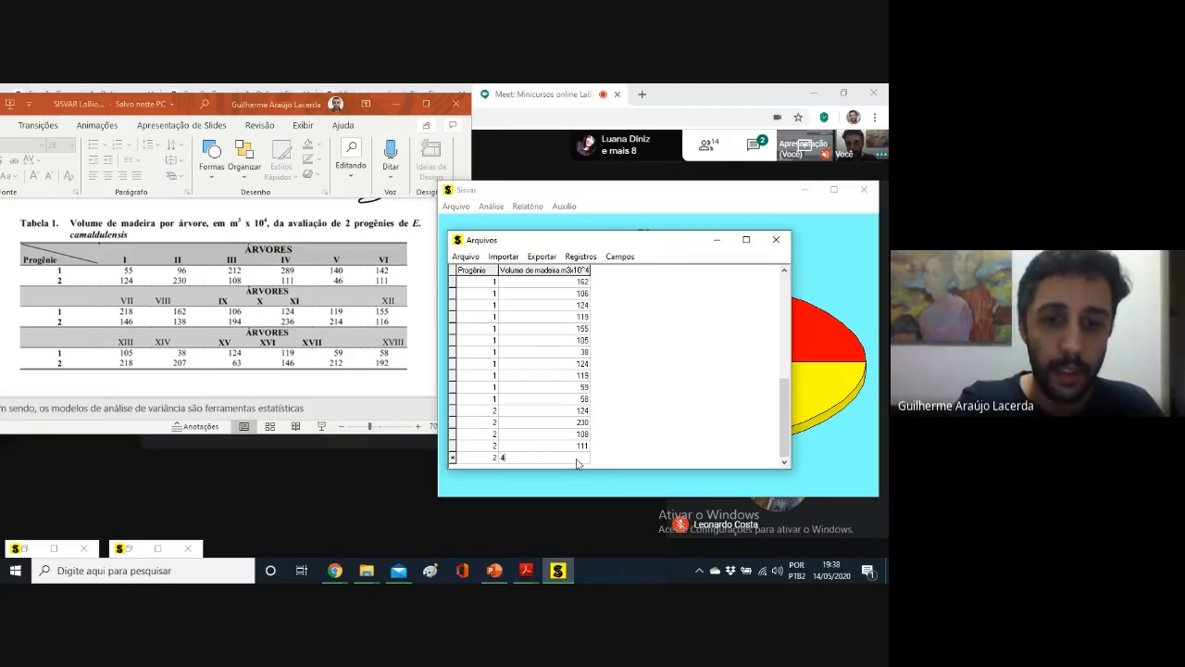
{"action": "type", "text": "6"}
{"action": "key", "text": "Tab"}
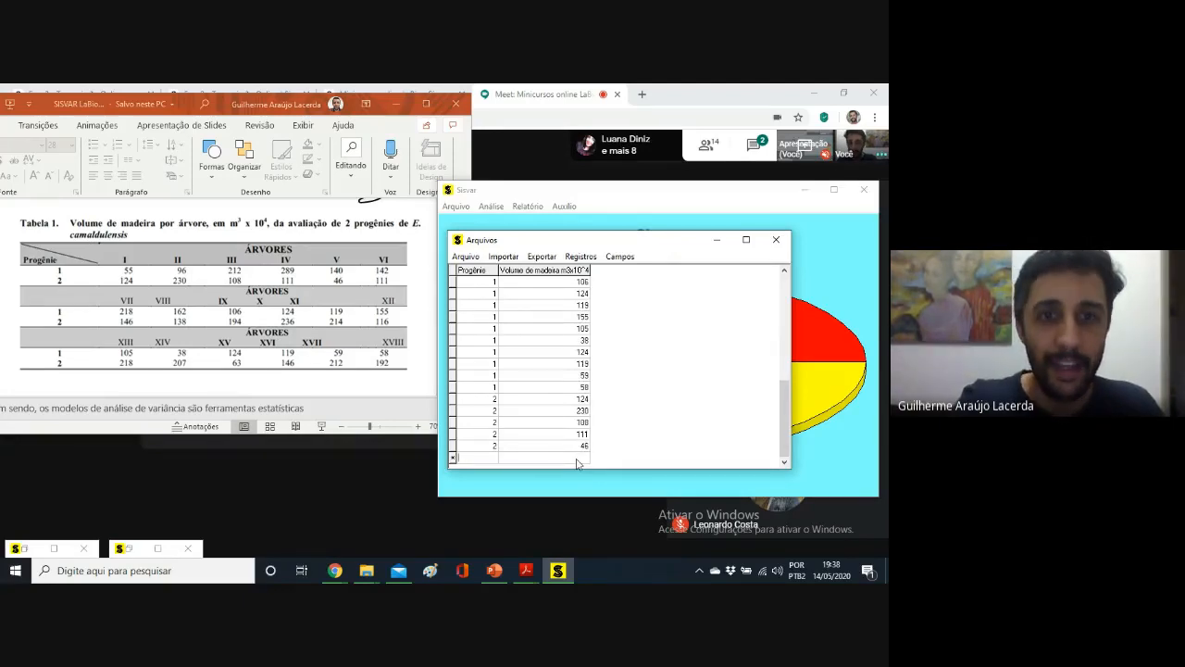
{"action": "type", "text": "2"}
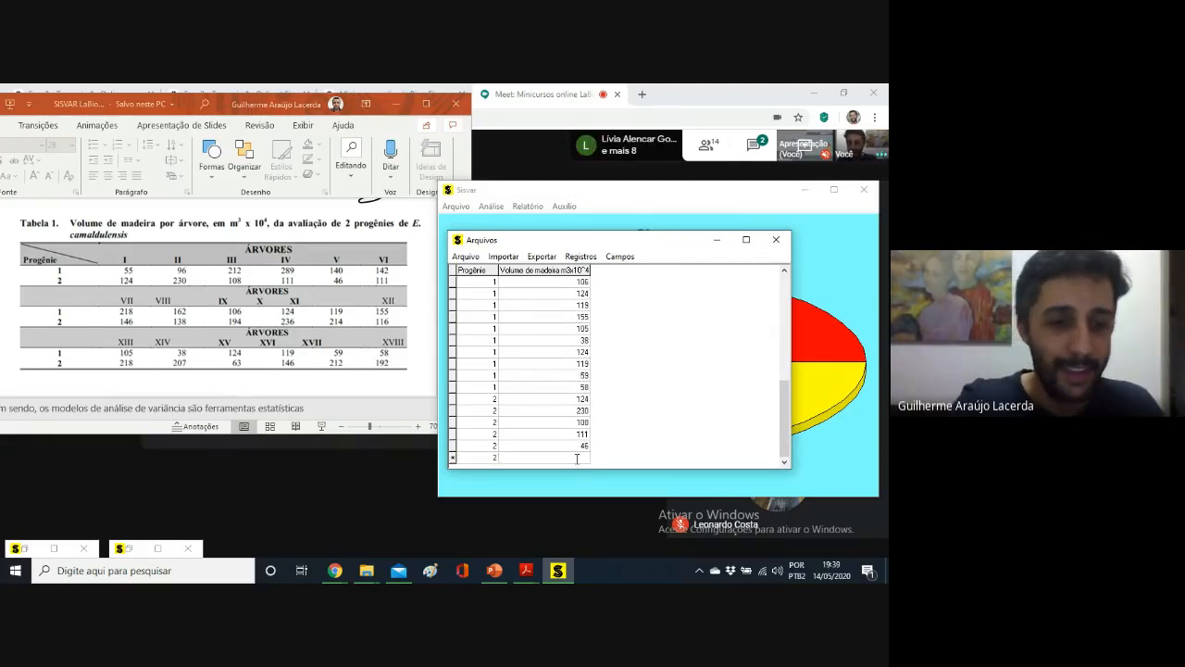
{"action": "key", "text": "Tab"}
{"action": "type", "text": "111"}
{"action": "key", "text": "Tab"}
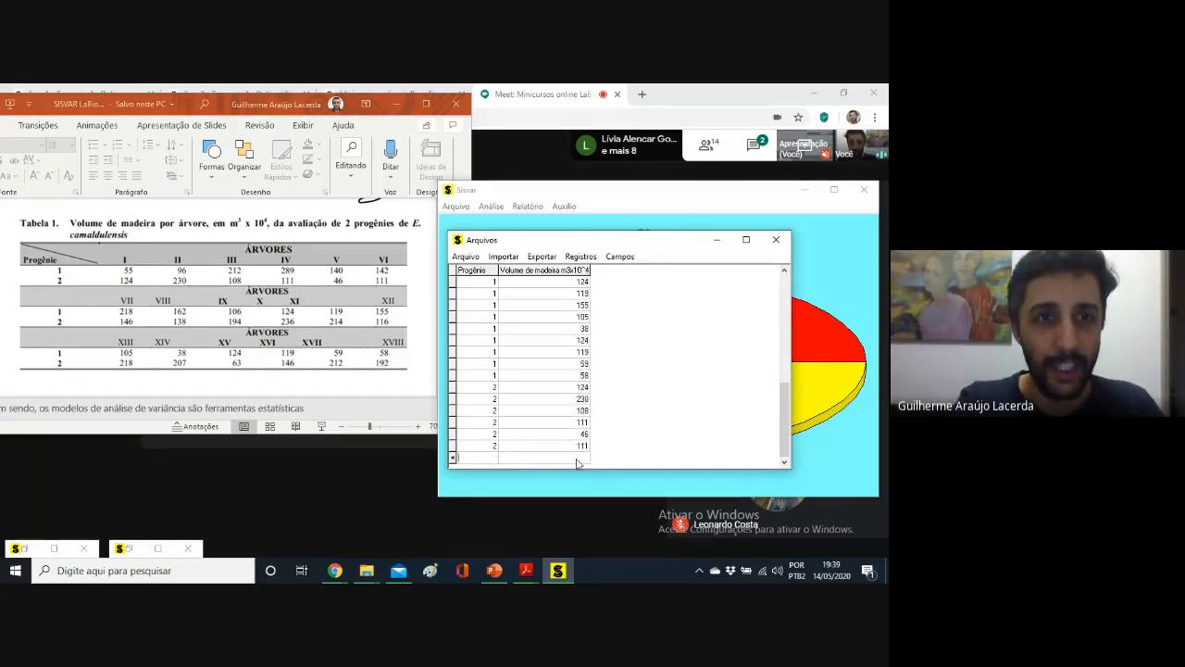
- Add the seventh and eighth records for Progênie 2 with wood volumes 146 and 138
{"action": "type", "text": "2"}
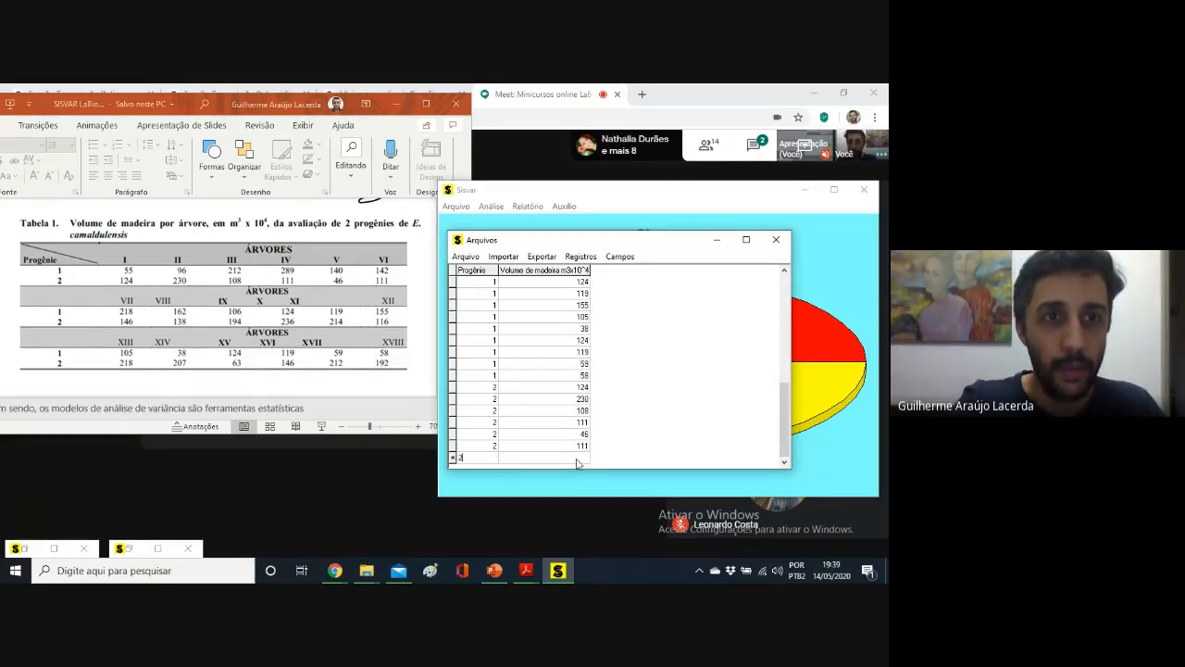
{"action": "key", "text": "Tab"}
{"action": "type", "text": "1"}
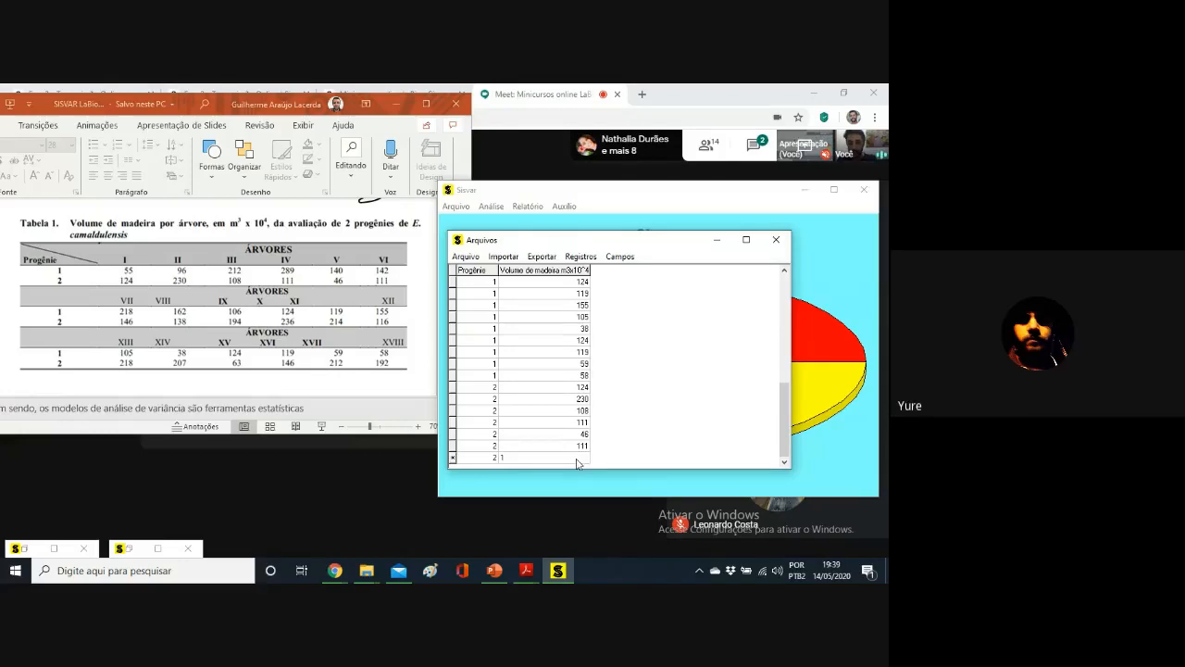
{"action": "type", "text": "46"}
{"action": "key", "text": "Tab"}
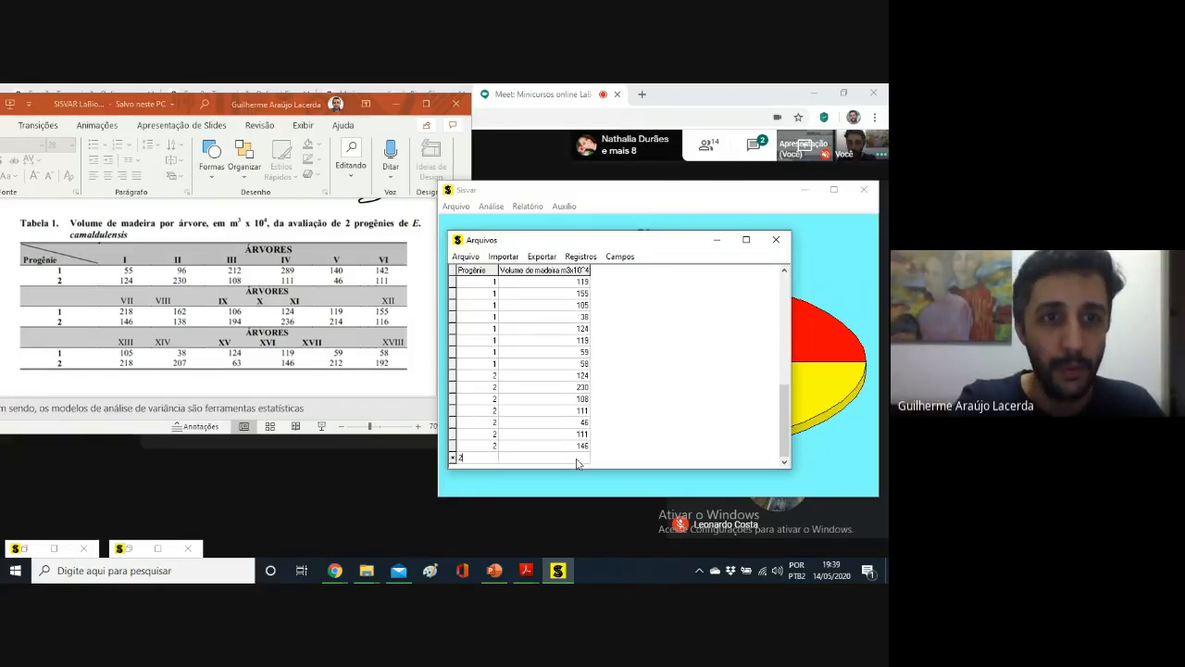
{"action": "type", "text": "2"}
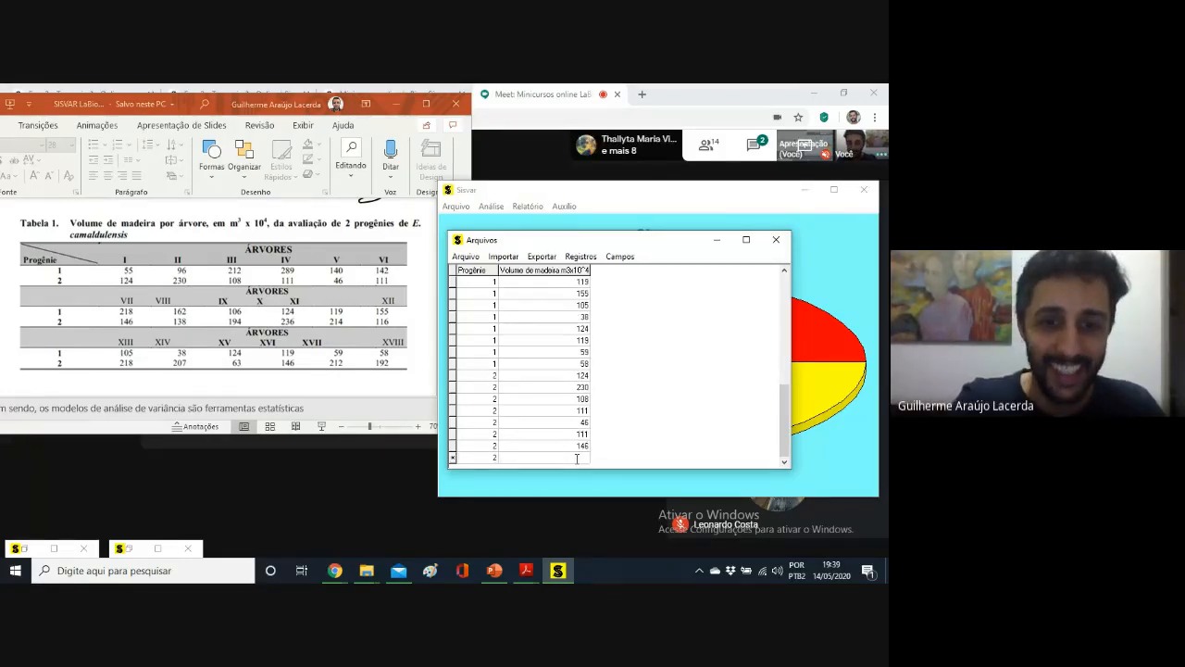
{"action": "type", "text": "138"}
{"action": "key", "text": "Tab"}
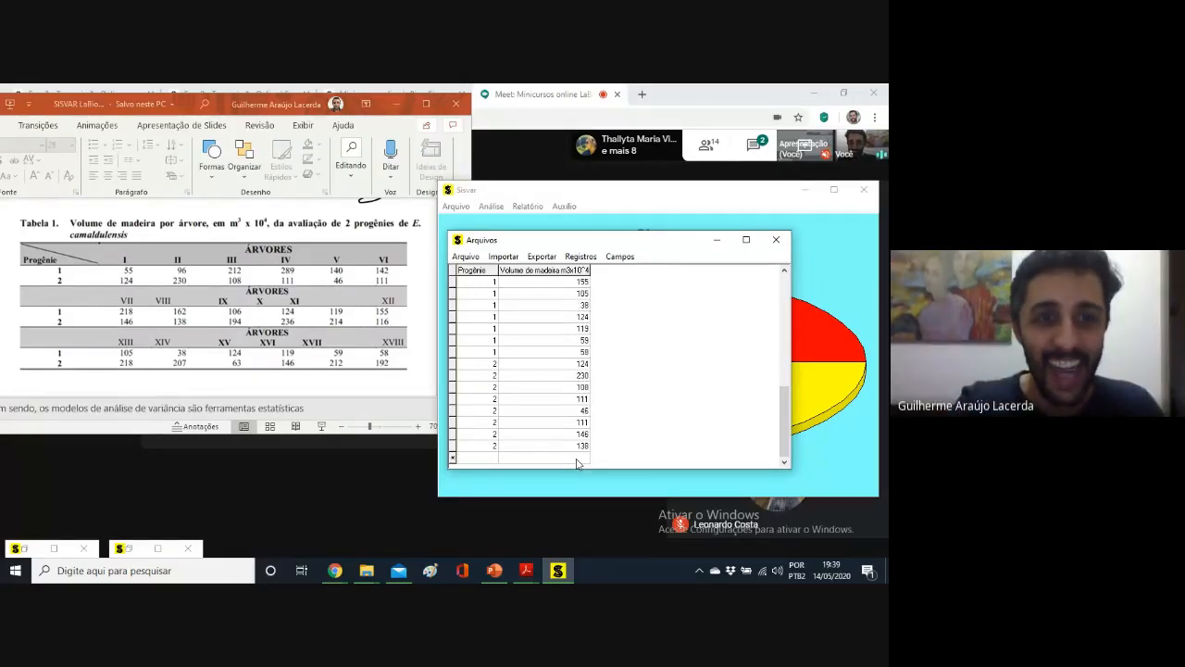
- Add the ninth and tenth records for Progênie 2 with wood volumes 194 and 236
{"action": "type", "text": "2"}
{"action": "key", "text": "Tab"}
{"action": "type", "text": "134"}
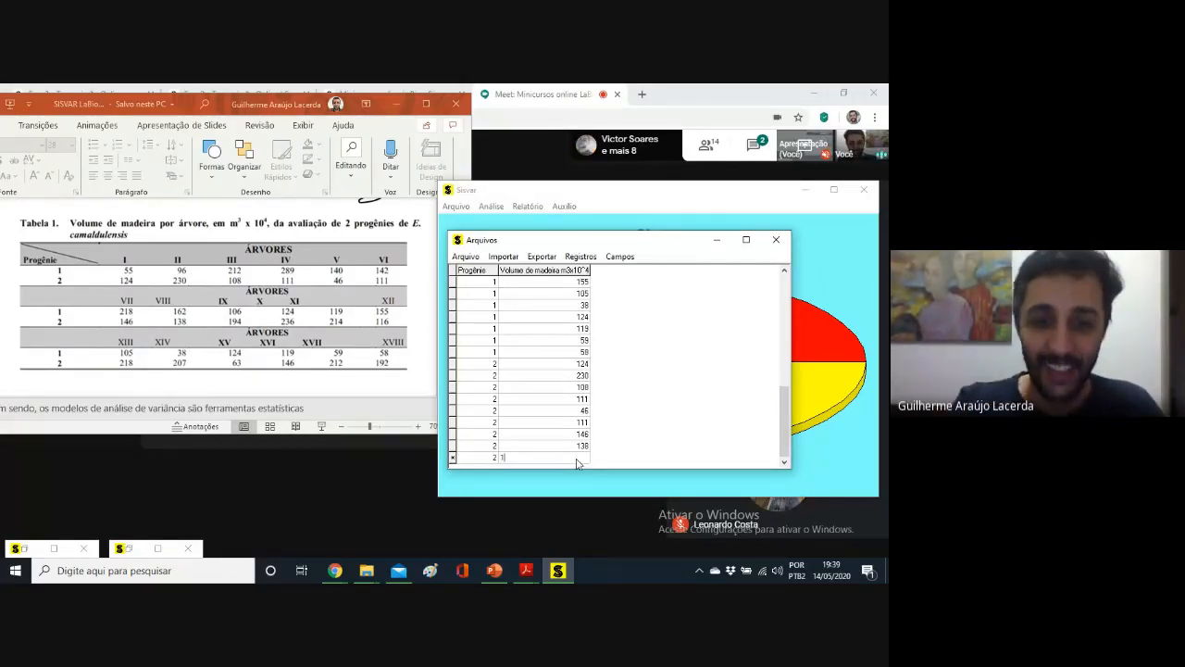
{"action": "key", "text": "Tab"}
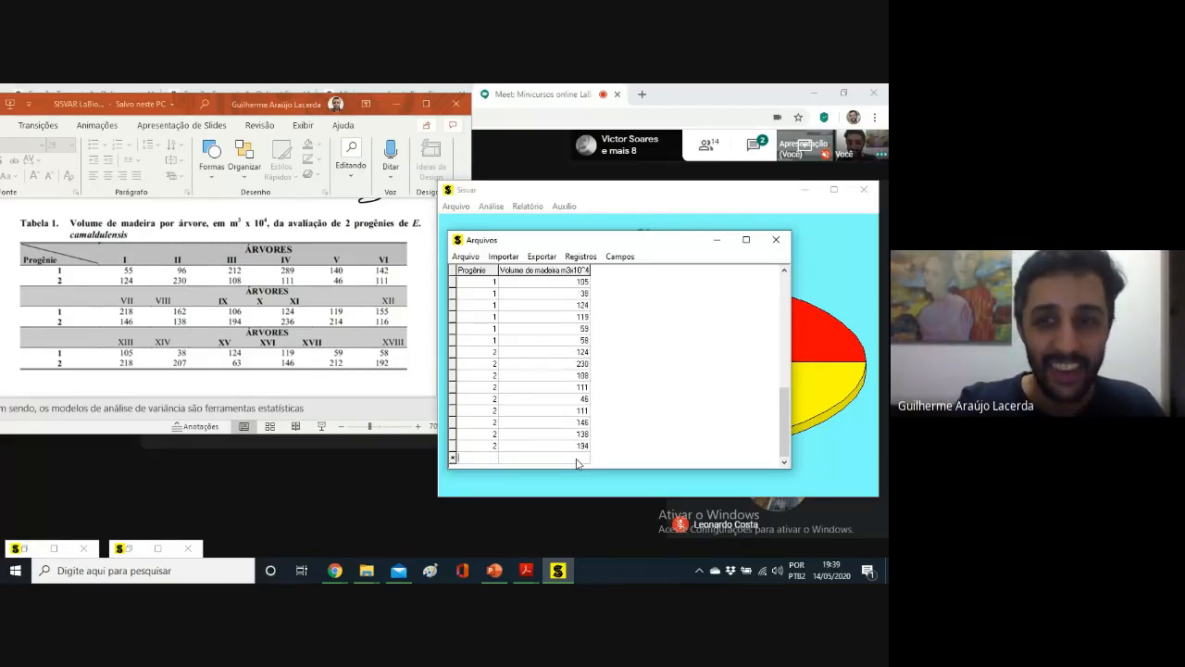
{"action": "type", "text": "2"}
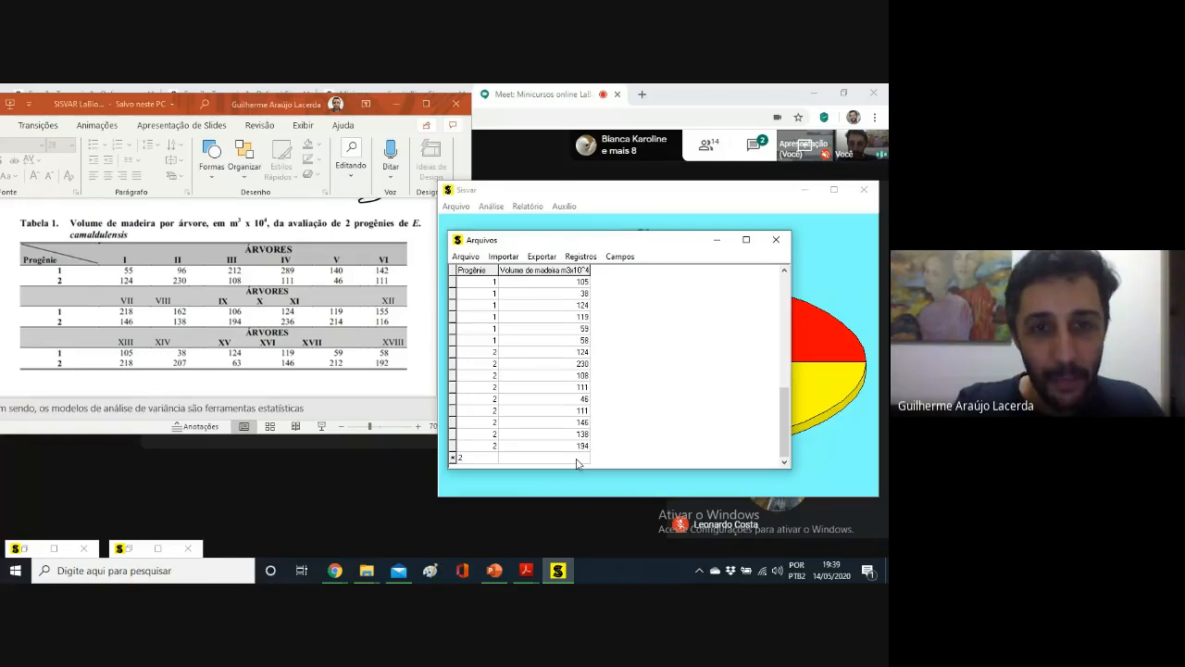
{"action": "left_click", "coordinate": [577, 457]}
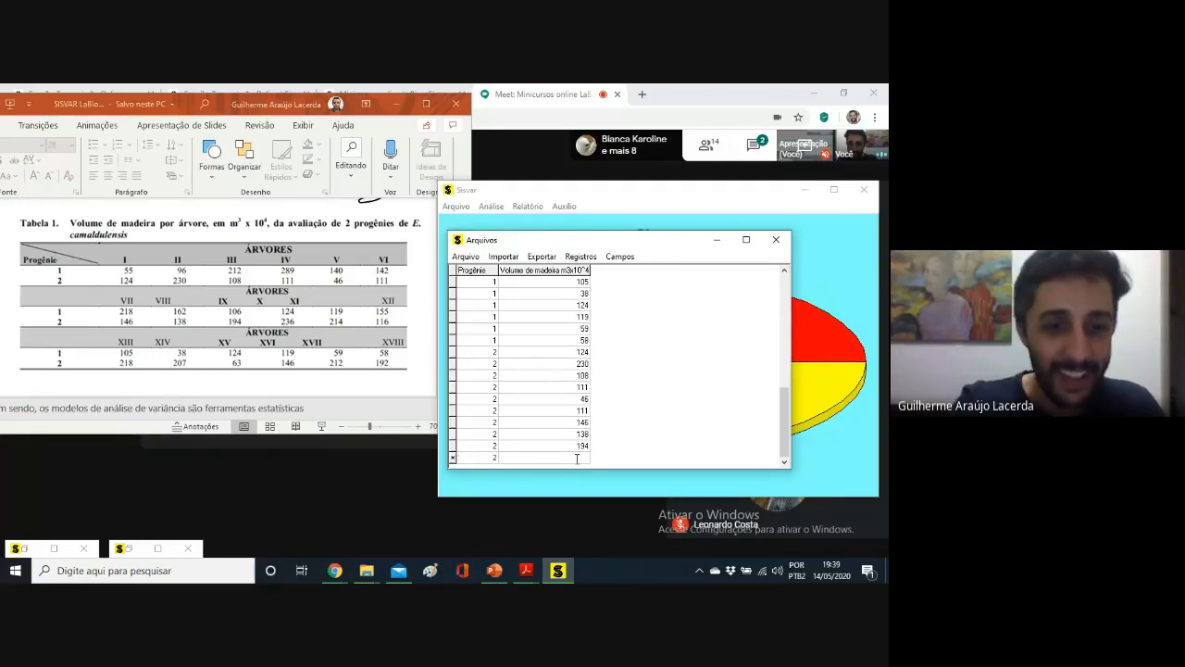
{"action": "type", "text": "236"}
{"action": "key", "text": "Return"}
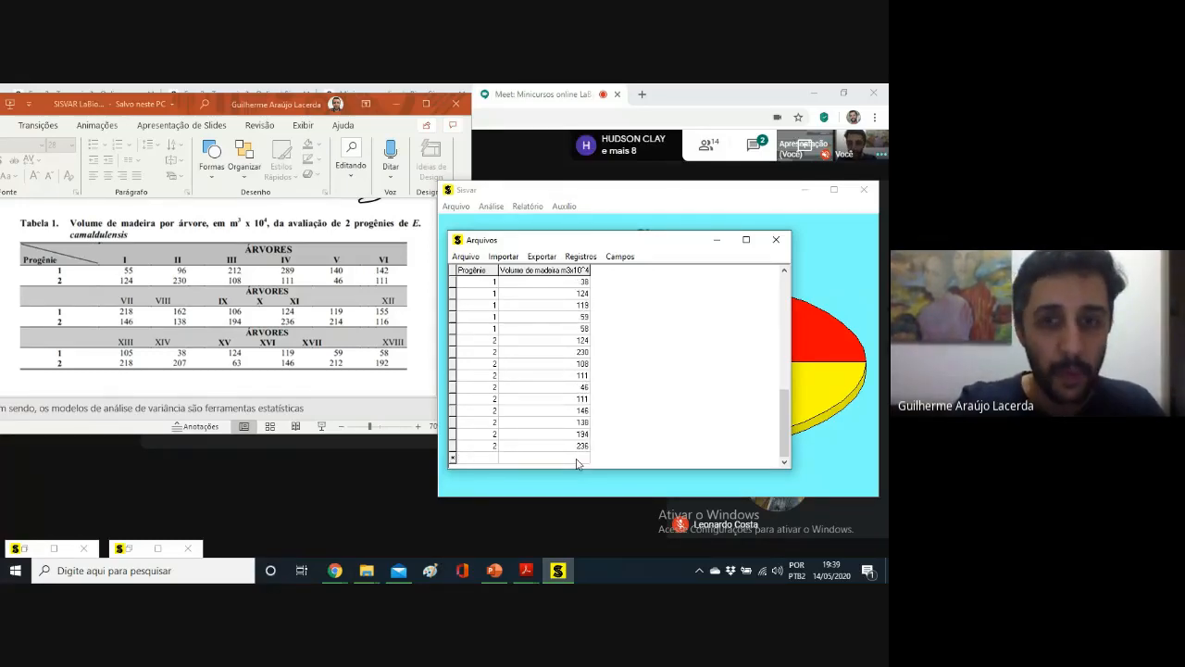
- Add the eleventh and twelfth records for Progênie 2 with wood volumes 214 and 116
{"action": "type", "text": "2"}
{"action": "left_click", "coordinate": [577, 457]}
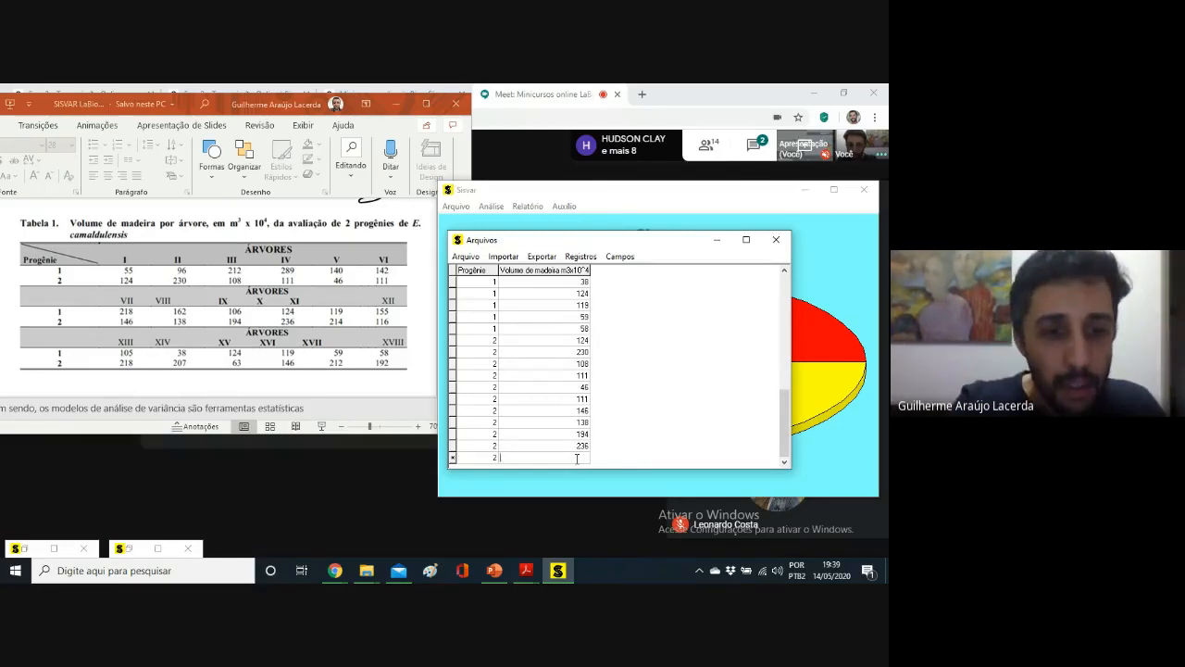
{"action": "type", "text": "214"}
{"action": "key", "text": "Return"}
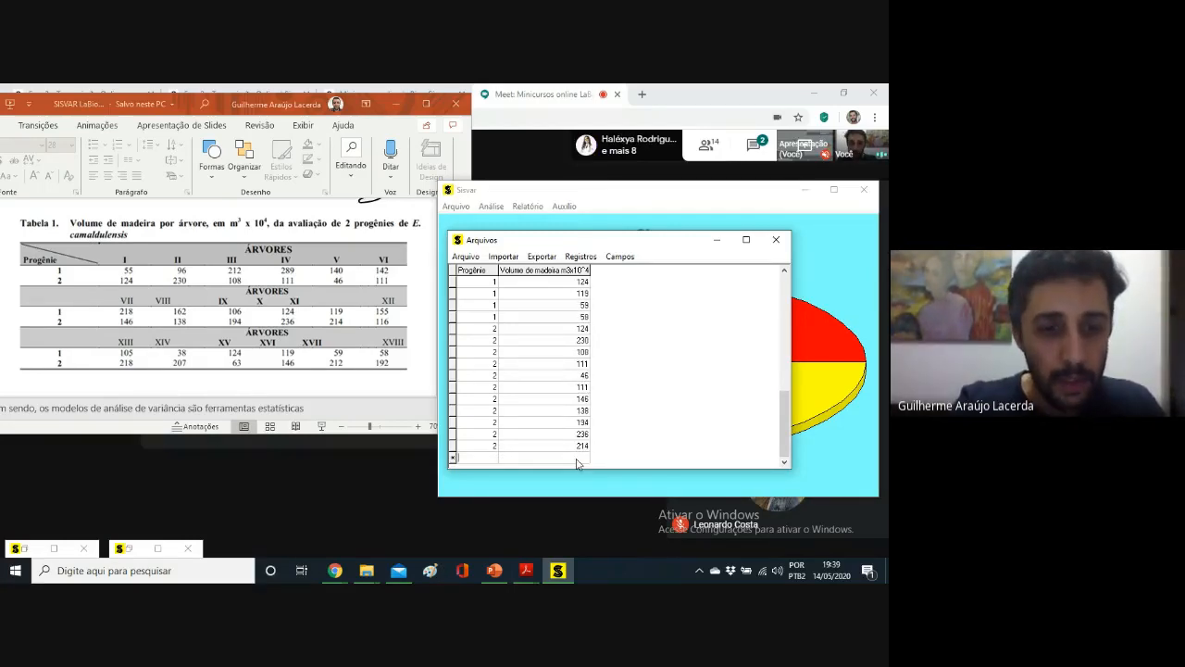
{"action": "type", "text": "2"}
{"action": "left_click", "coordinate": [576, 458]}
{"action": "type", "text": "116"}
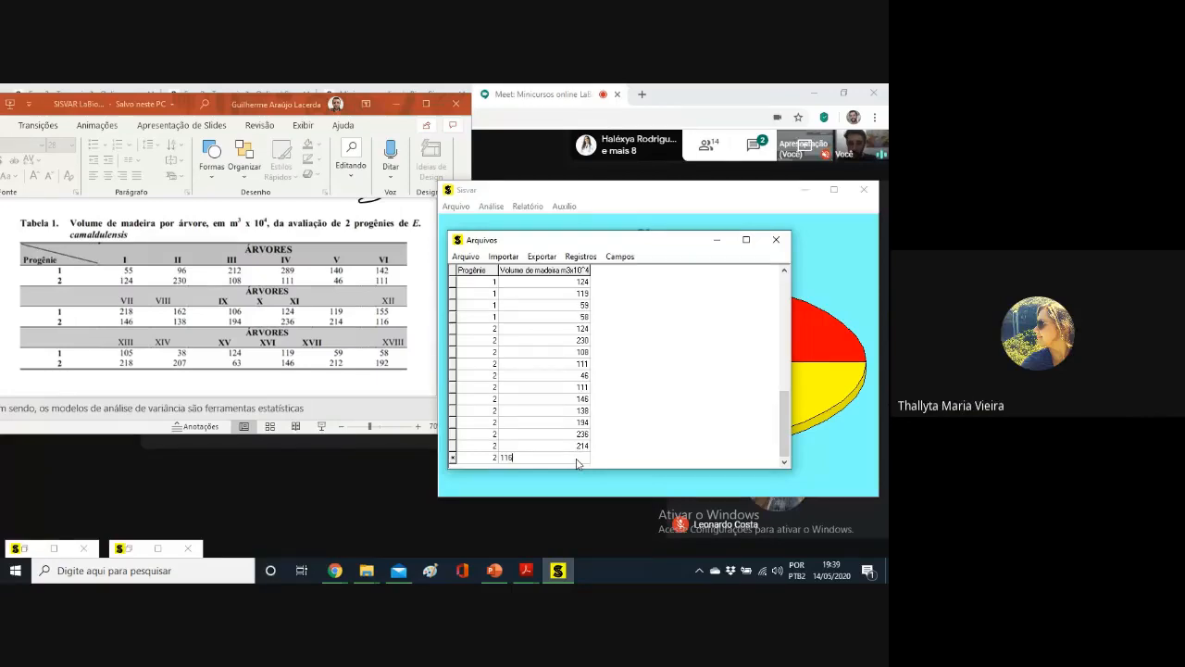
{"action": "key", "text": "Return"}
- Add the thirteenth and fourteenth records for Progênie 2 with wood volumes 218 and 207
{"action": "type", "text": "2"}
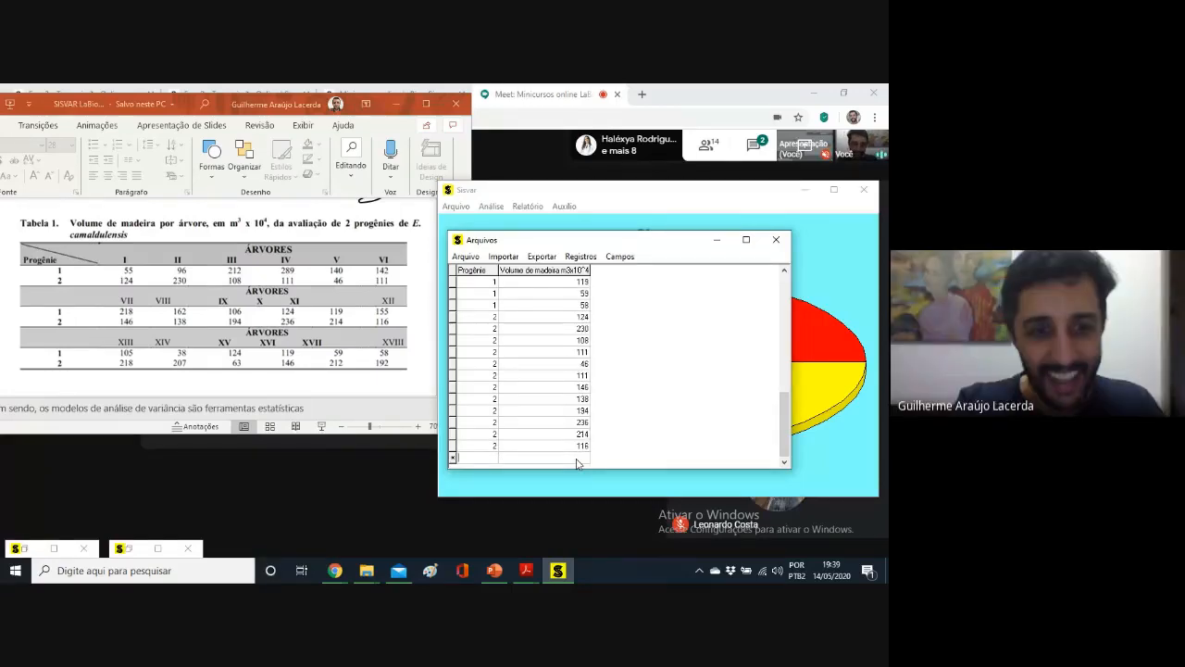
{"action": "left_click", "coordinate": [577, 457]}
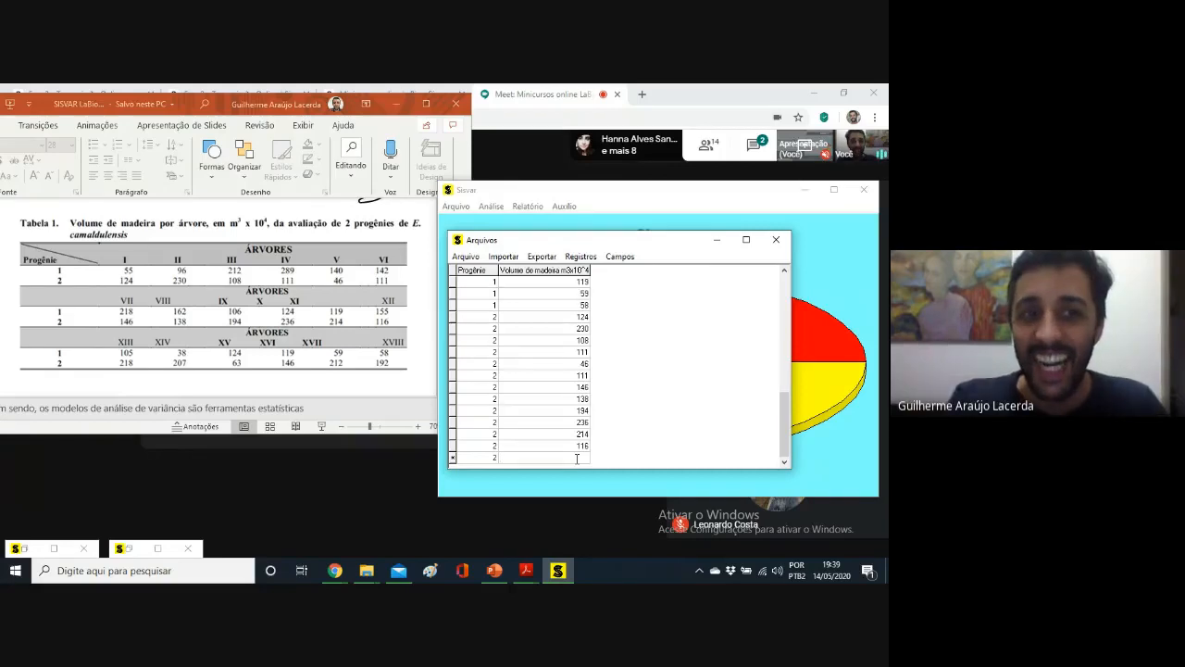
{"action": "type", "text": "218"}
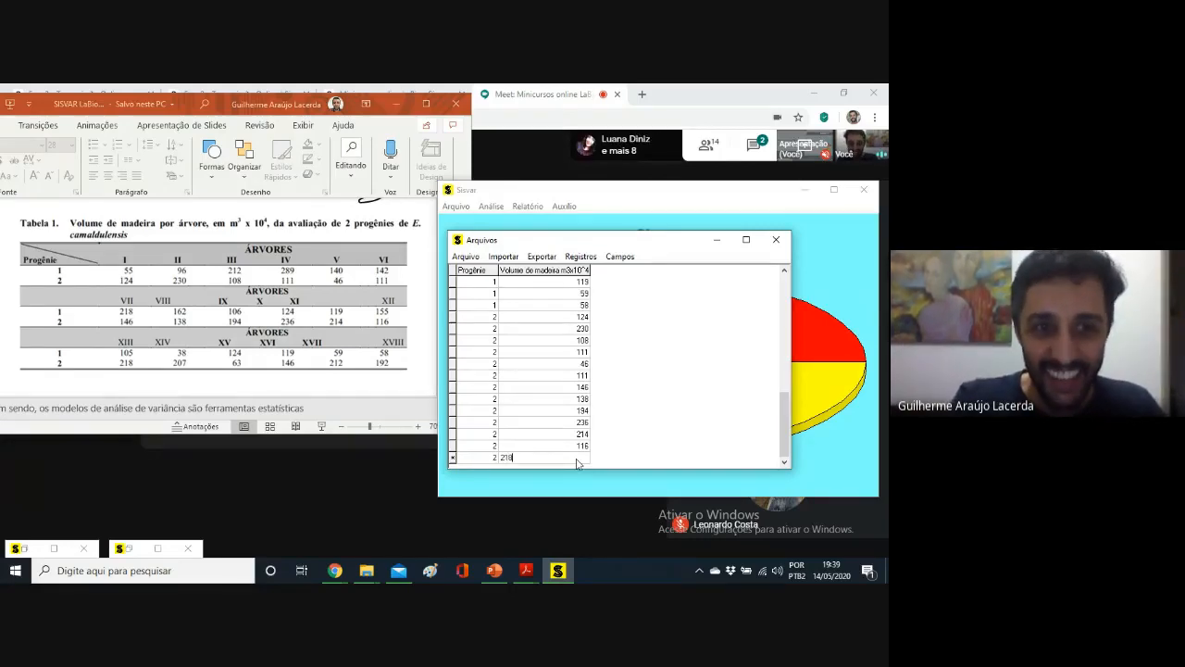
{"action": "key", "text": "Return"}
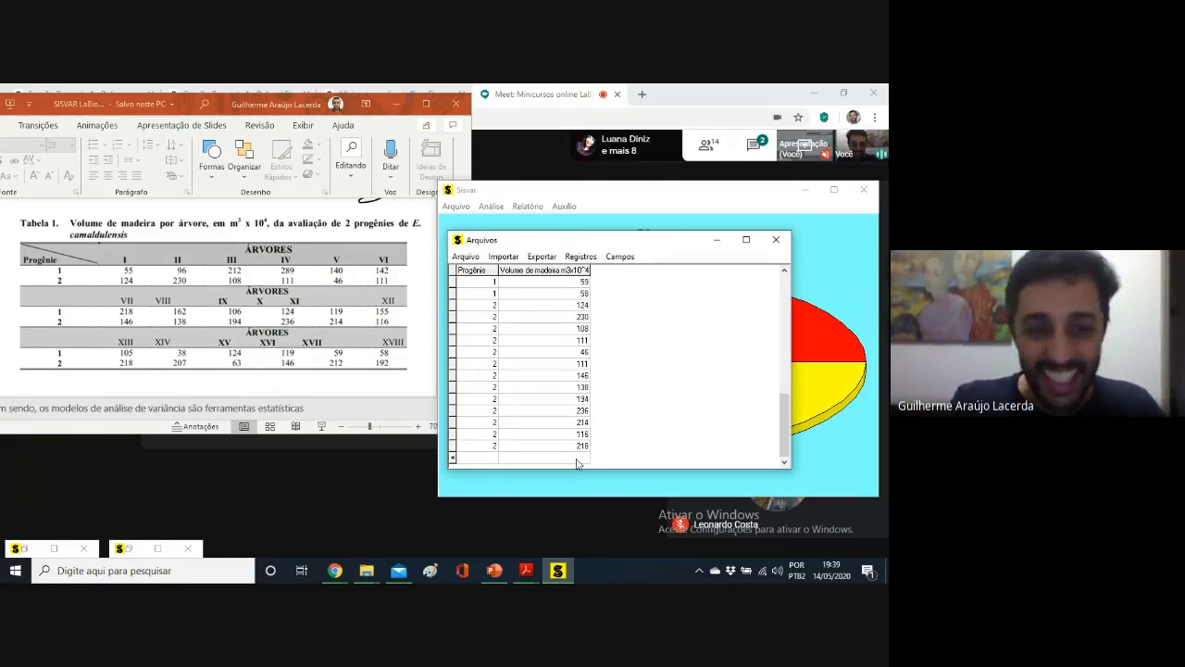
{"action": "type", "text": "2"}
{"action": "key", "text": "Return"}
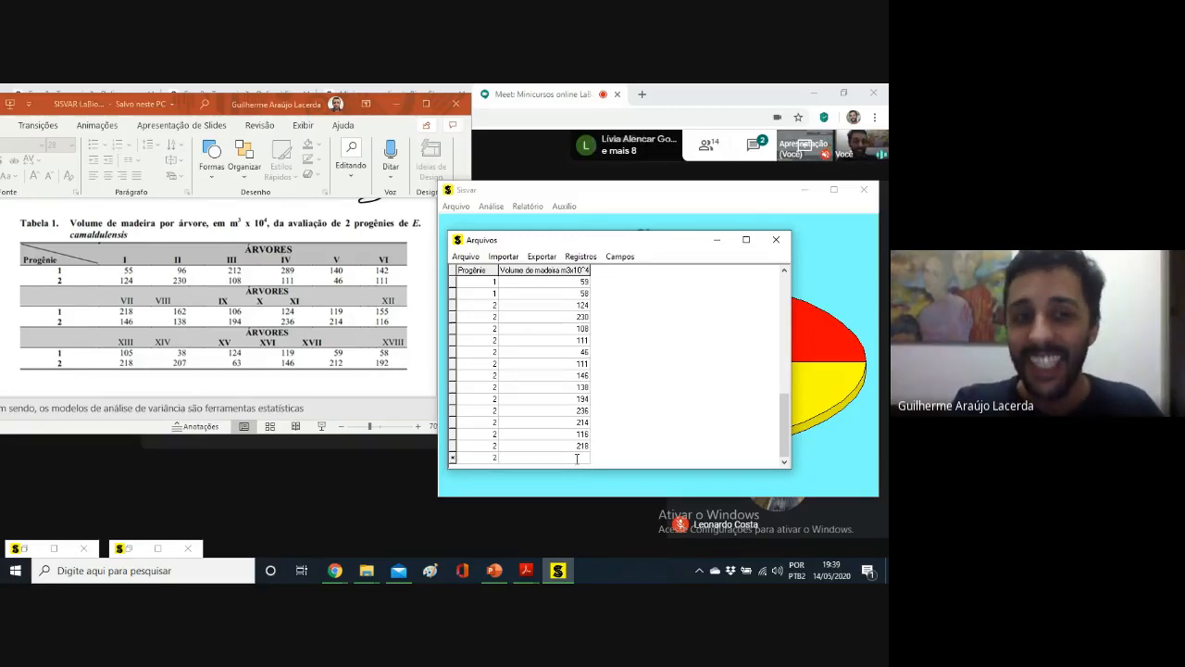
{"action": "type", "text": "207"}
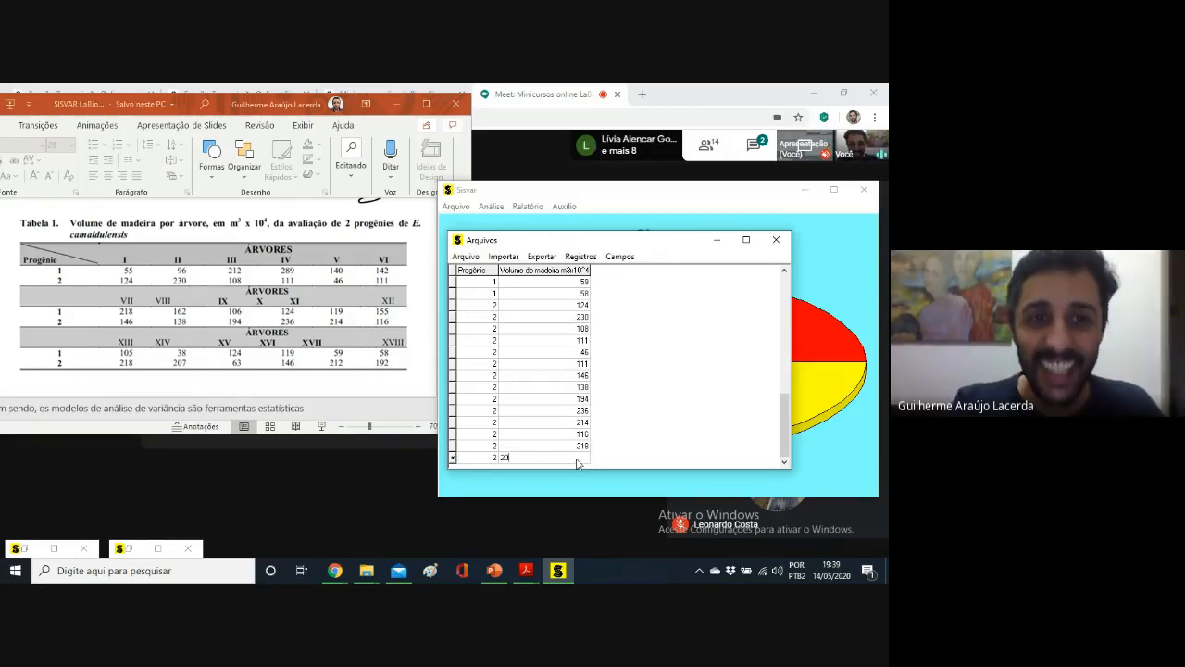
{"action": "key", "text": "Return"}
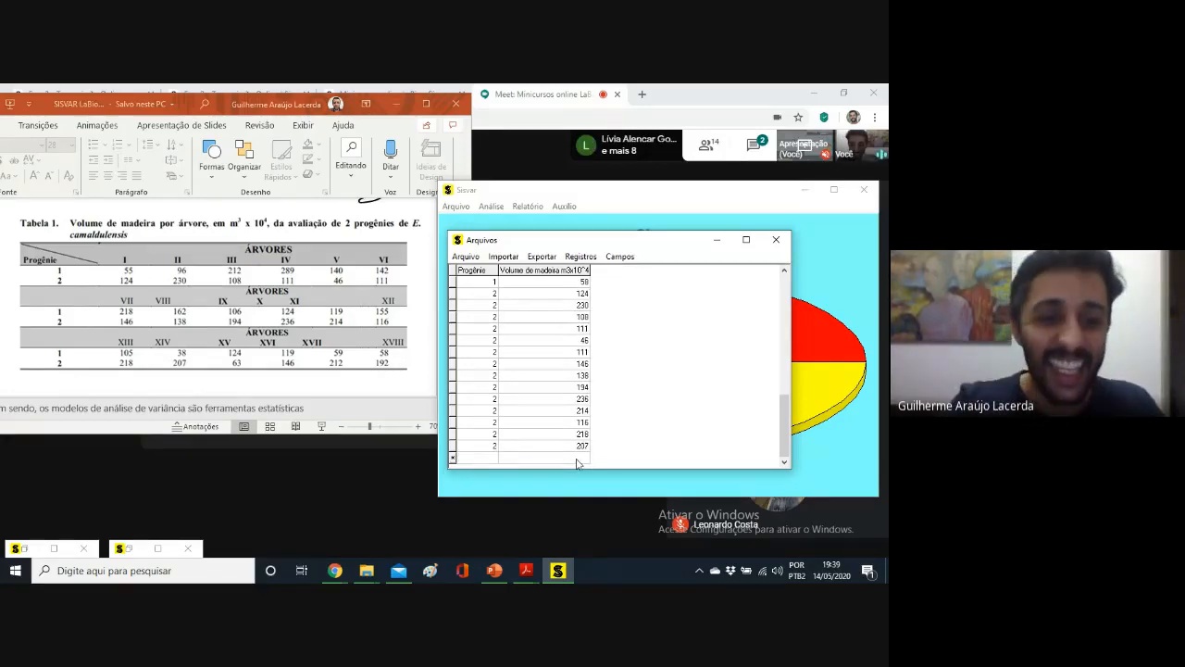
- Add the fifteenth and sixteenth records for Progênie 2 with wood volumes 63 and 146
{"action": "type", "text": "2"}
{"action": "key", "text": "Return"}
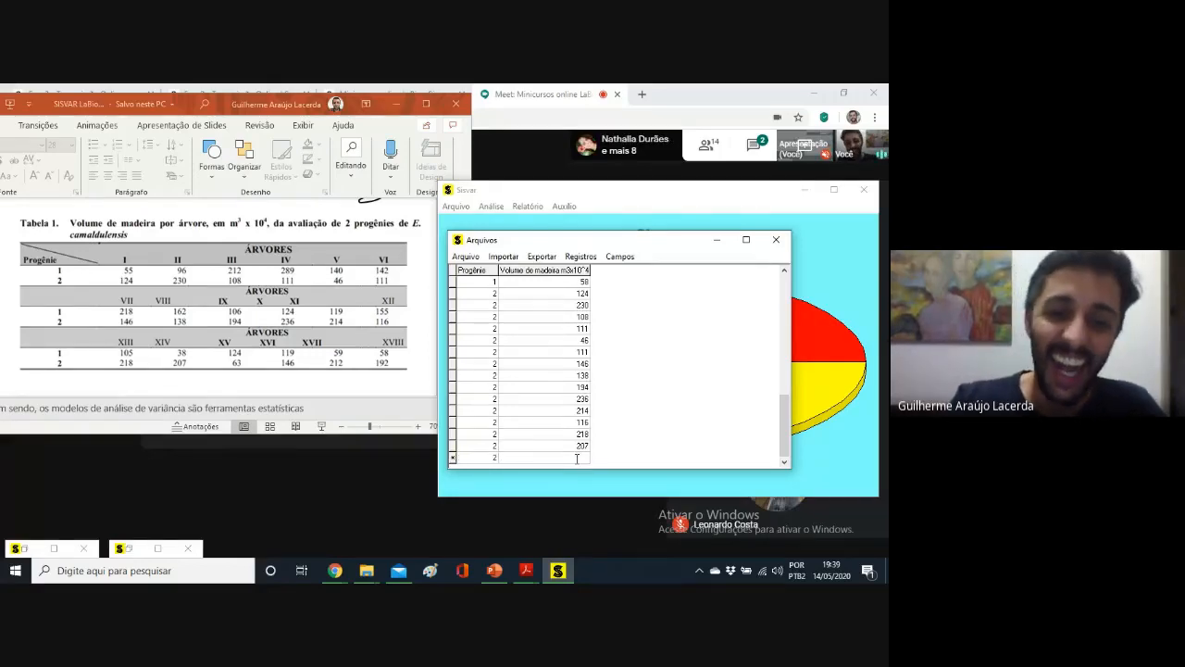
{"action": "type", "text": "63"}
{"action": "key", "text": "Return"}
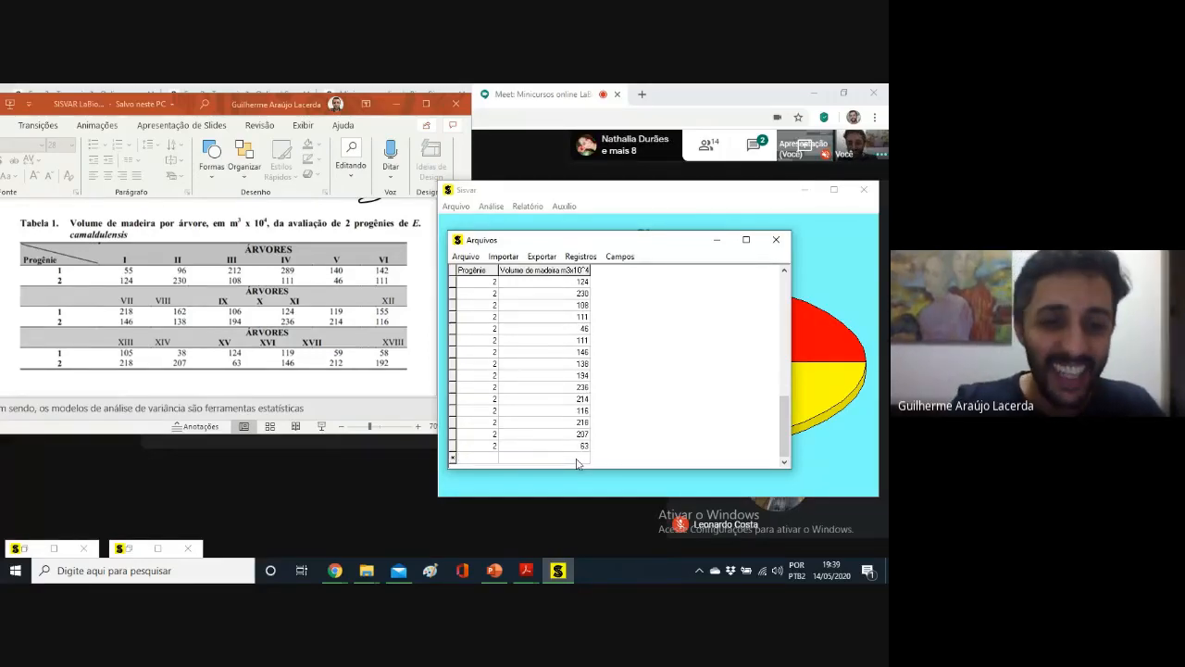
{"action": "key", "text": "Return"}
{"action": "type", "text": "1"}
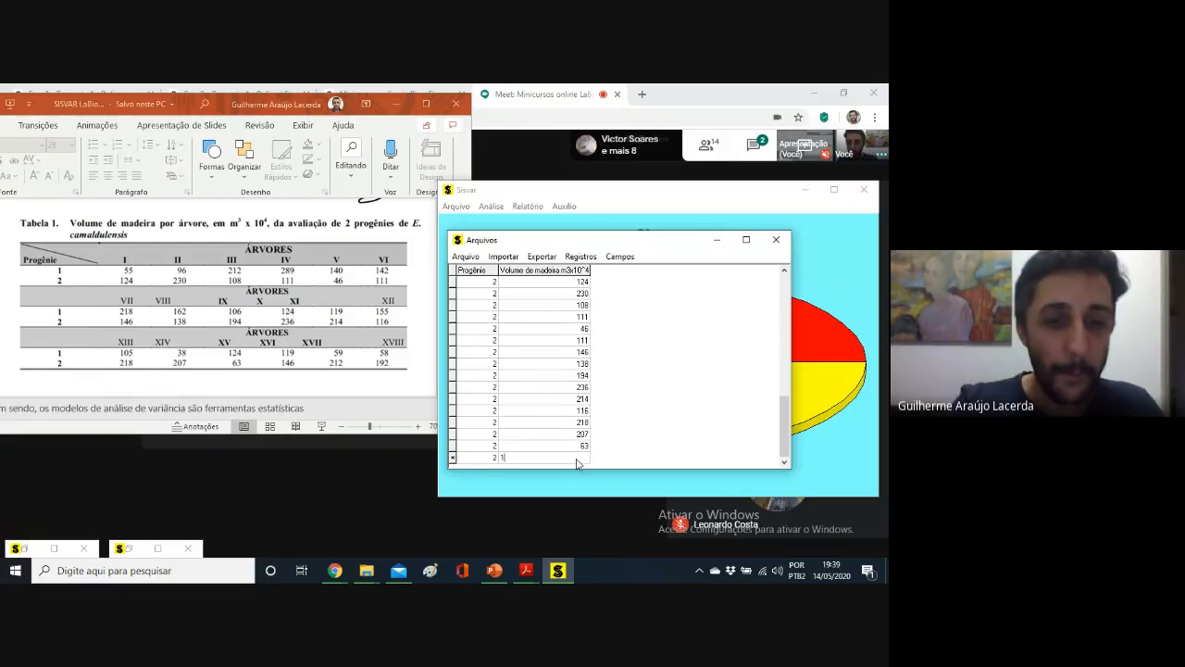
{"action": "type", "text": "46"}
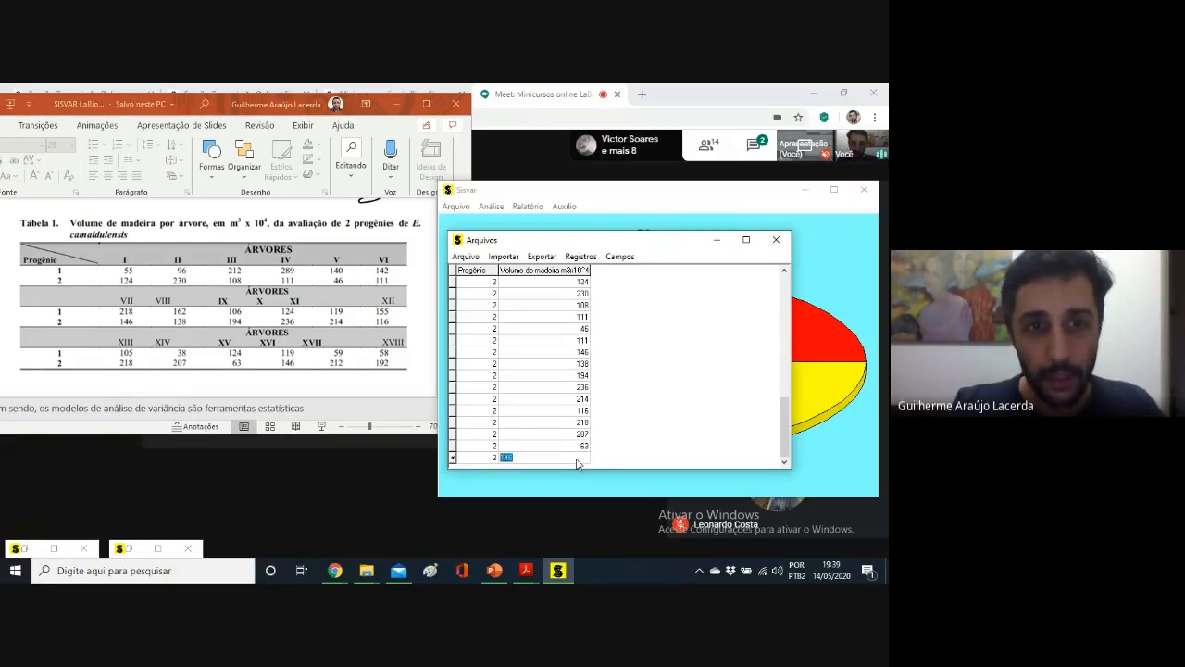
{"action": "key", "text": "Return"}
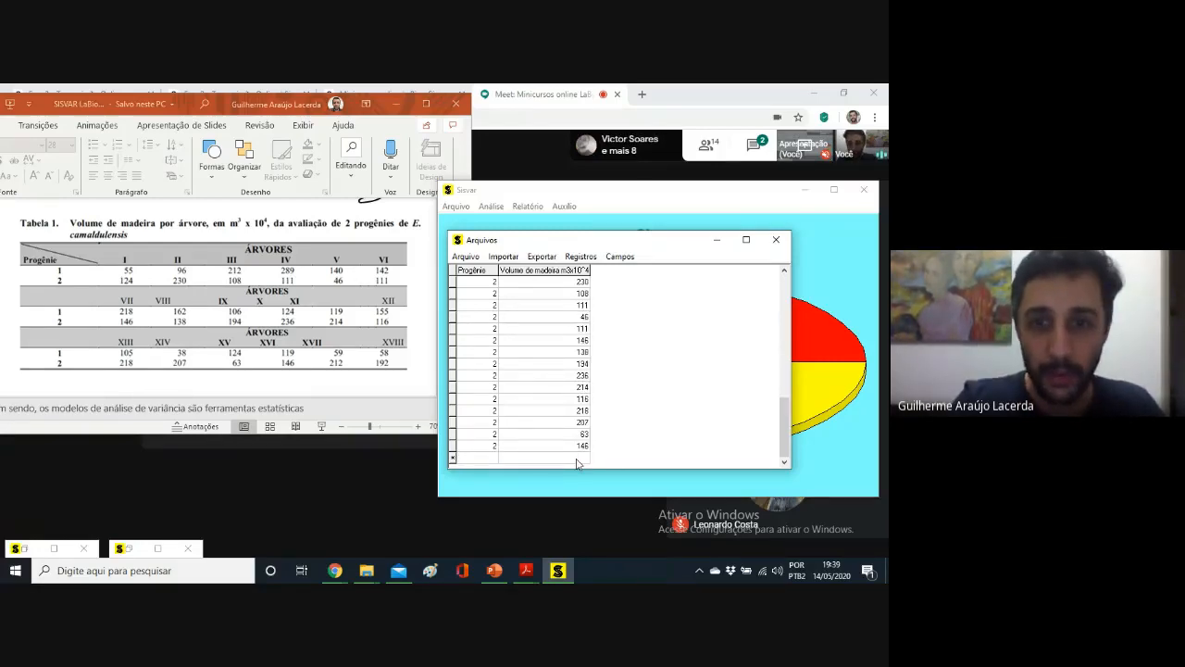
- Add the seventeenth record for Progênie 2 with wood volume 63
{"action": "type", "text": "2"}
{"action": "key", "text": "Return"}
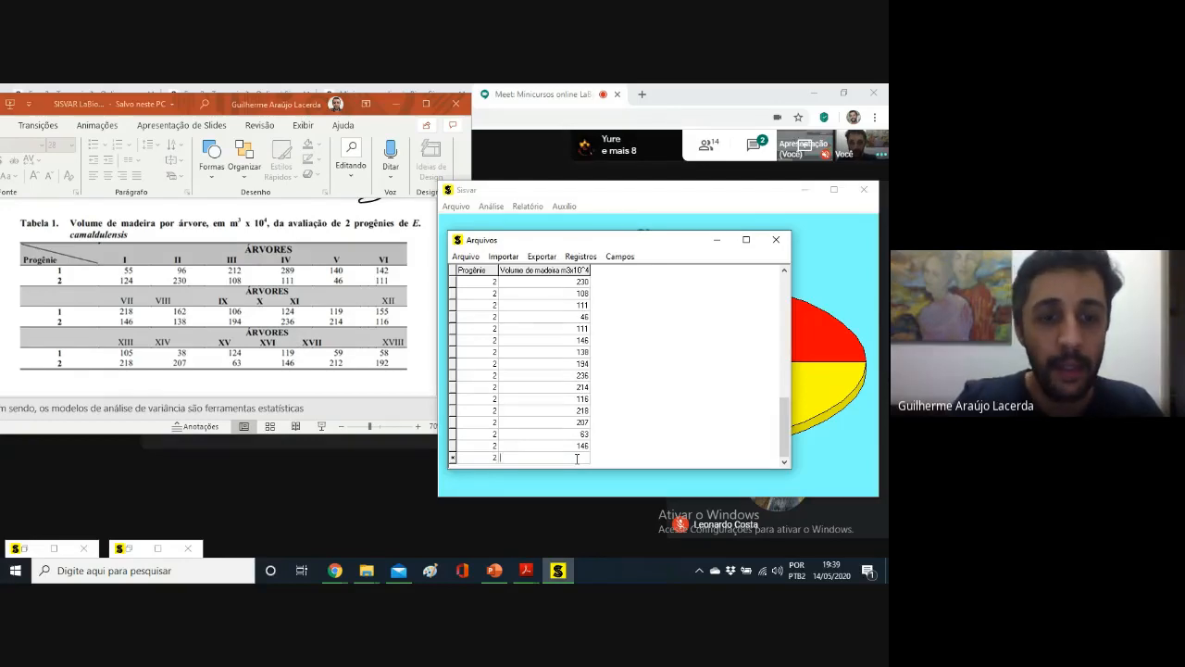
{"action": "type", "text": "63"}
{"action": "key", "text": "Return"}
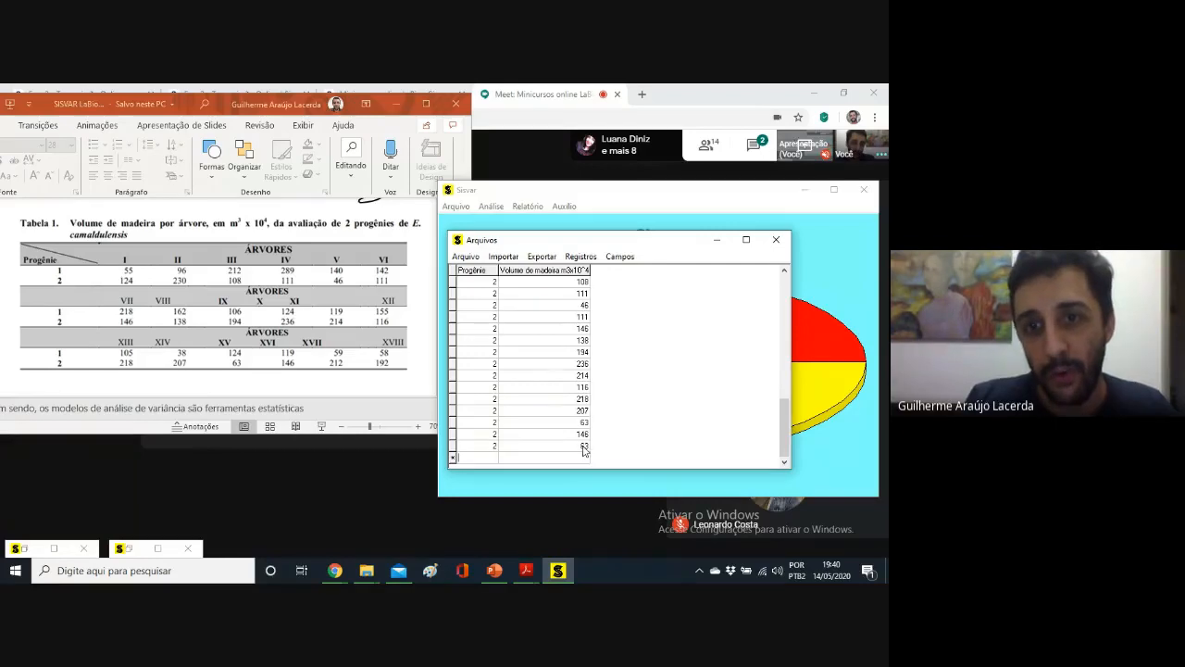
- Correct the wood volume of the seventeenth Progênie 2 record to 212
{"action": "left_click", "coordinate": [583, 446]}
{"action": "left_click", "coordinate": [585, 456]}
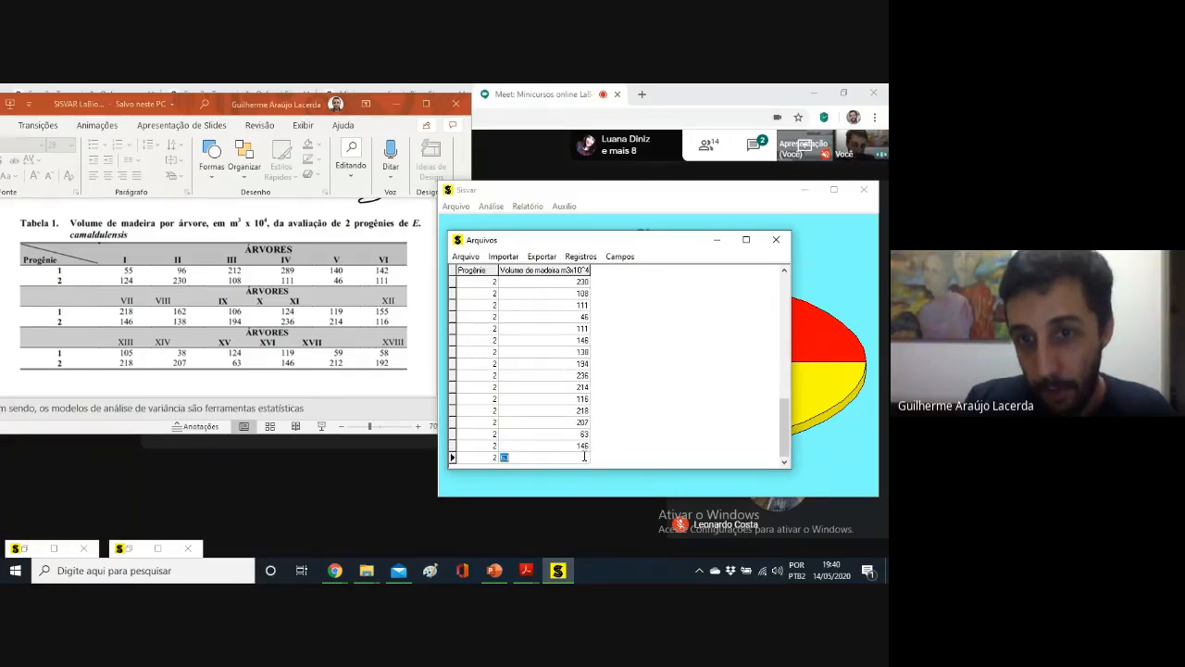
{"action": "type", "text": "212"}
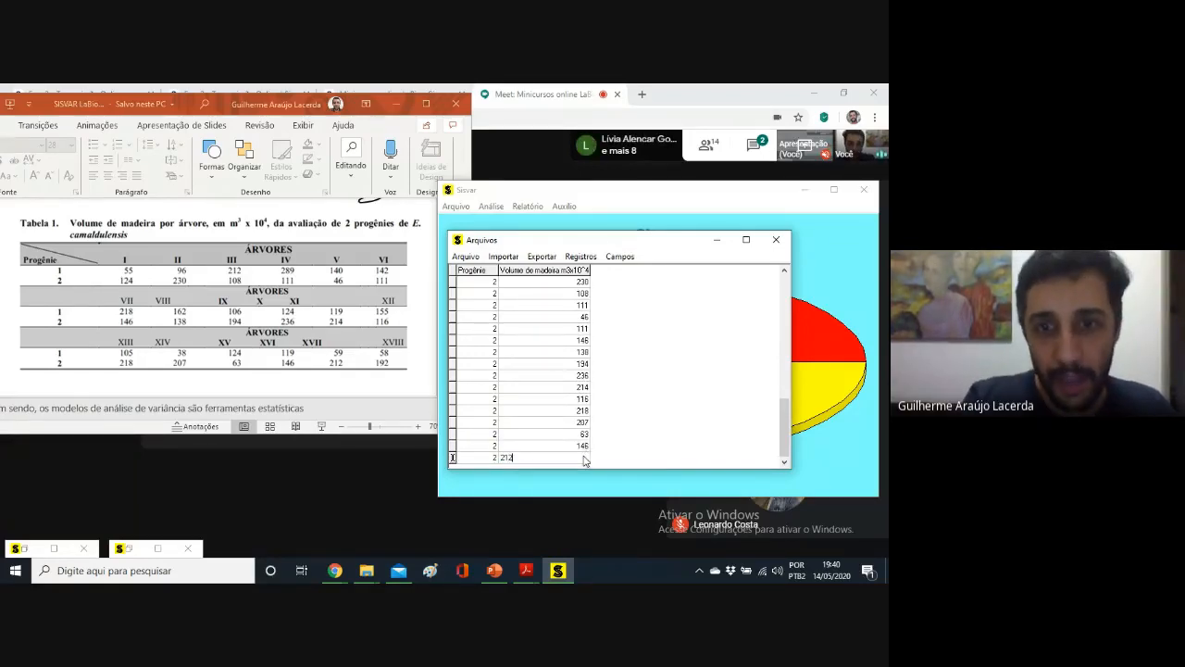
{"action": "key", "text": "Down"}
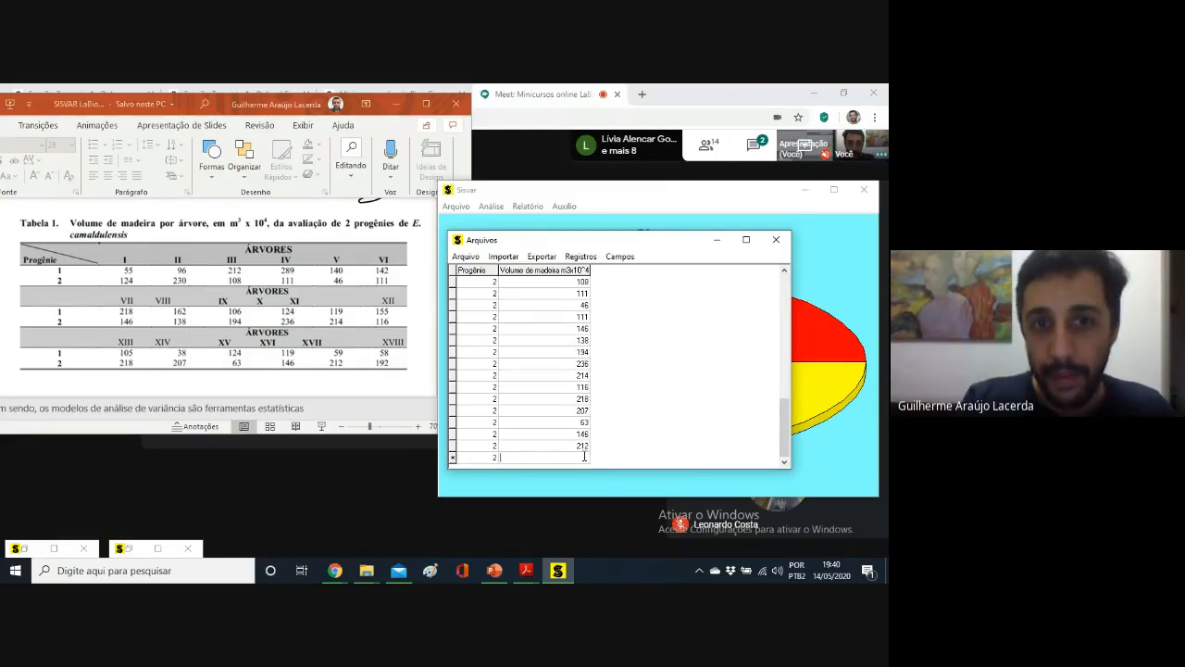
- Enter a wood volume of 192 for the eighteenth Progênie 2 record and commit it
{"action": "type", "text": "192"}
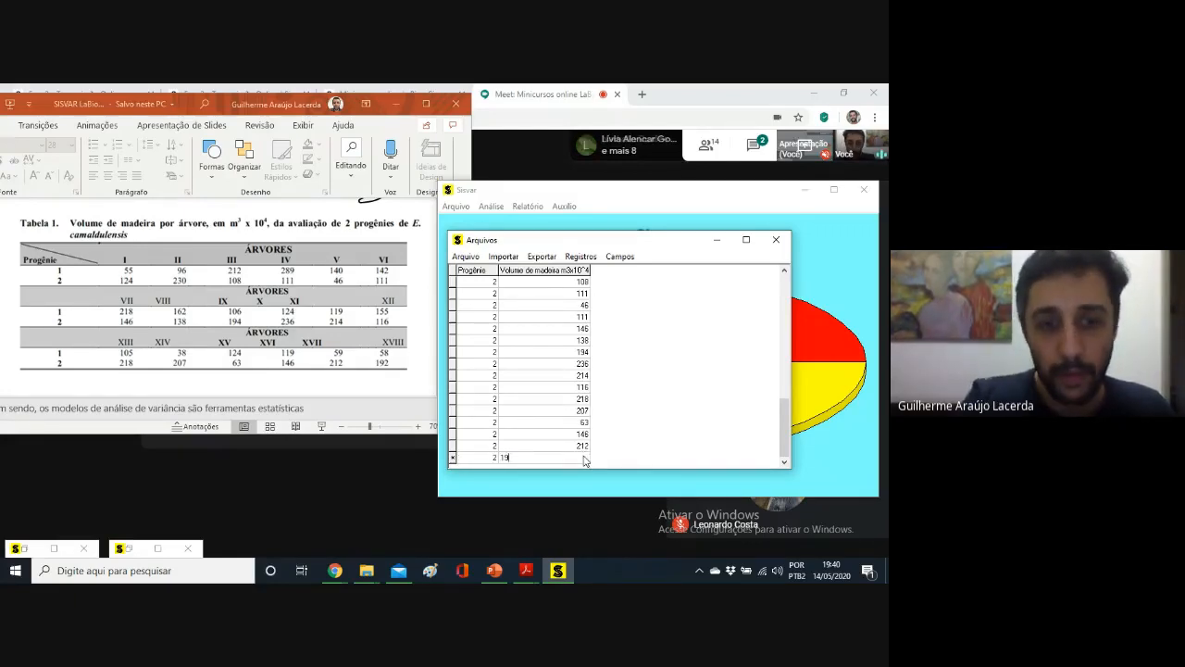
{"action": "left_click", "coordinate": [574, 430]}
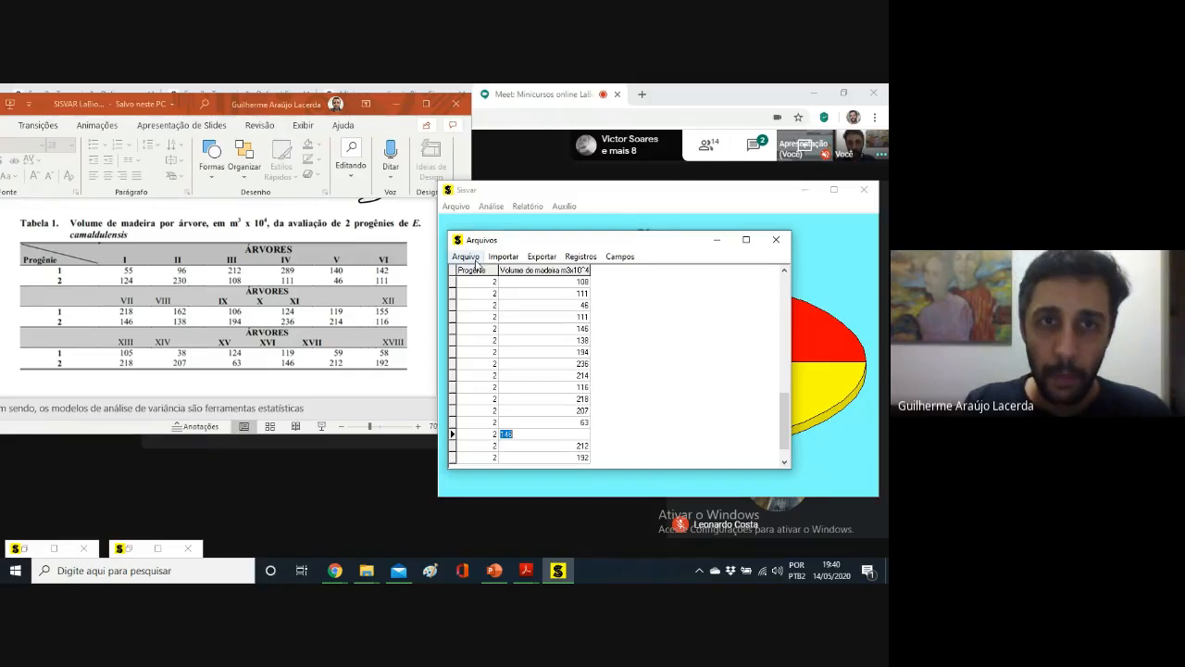
- Switch to the PowerPoint presentation and view the example slides on the data file and the parameter estimation options
{"action": "left_click", "coordinate": [427, 110]}
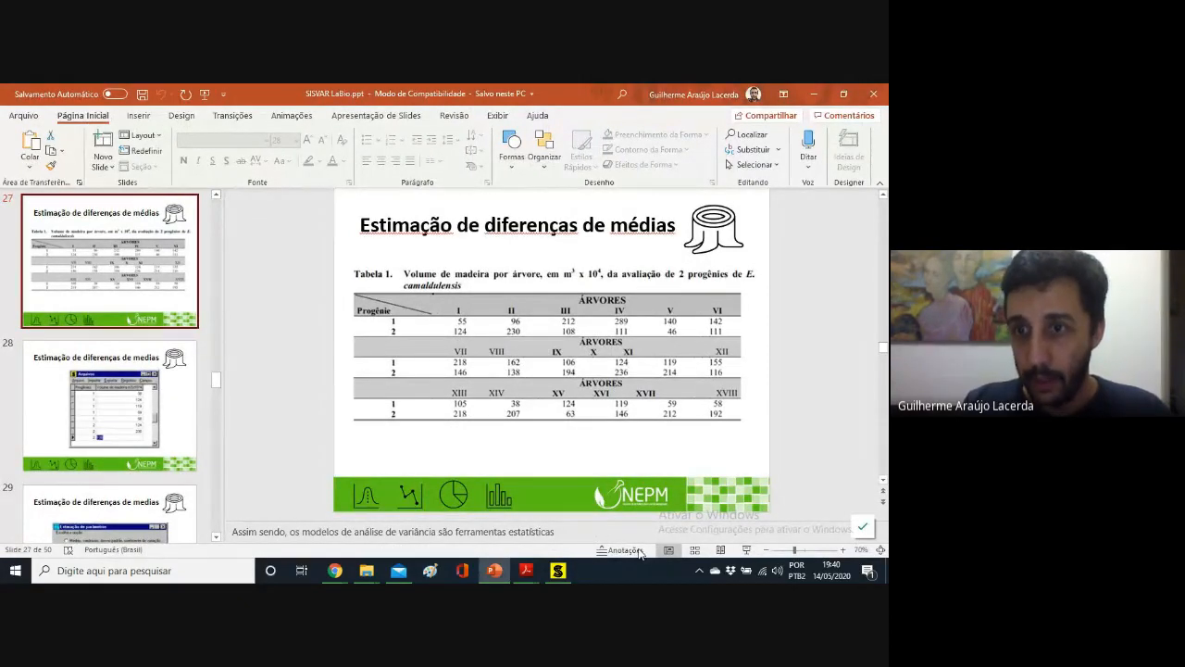
{"action": "left_click", "coordinate": [885, 479]}
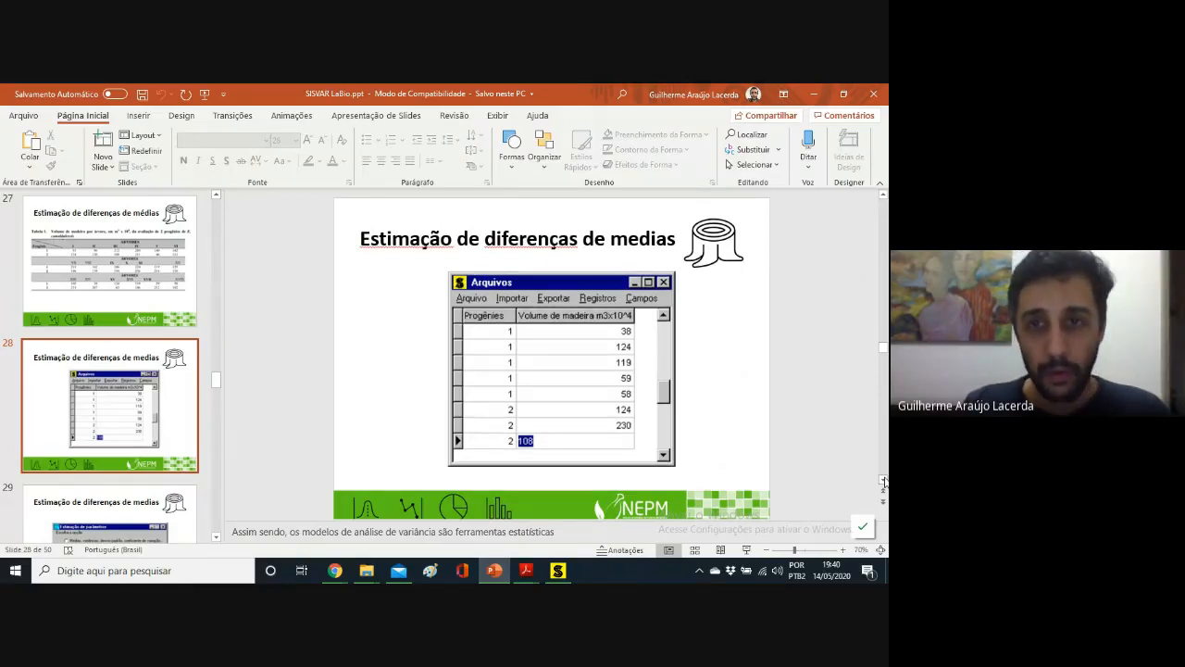
{"action": "left_click", "coordinate": [884, 479]}
{"action": "left_click", "coordinate": [884, 479]}
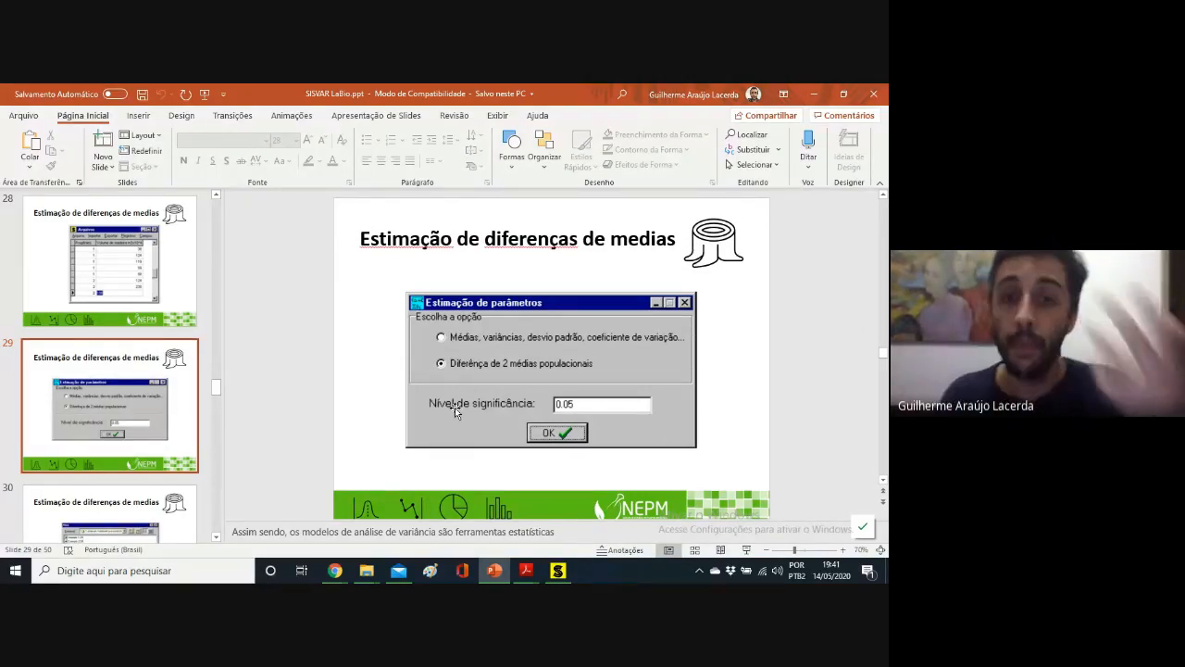
- Compare the last Progênie 2 record in Sisvar with the wood volume table on slide 27 in PowerPoint
{"action": "left_click", "coordinate": [558, 569]}
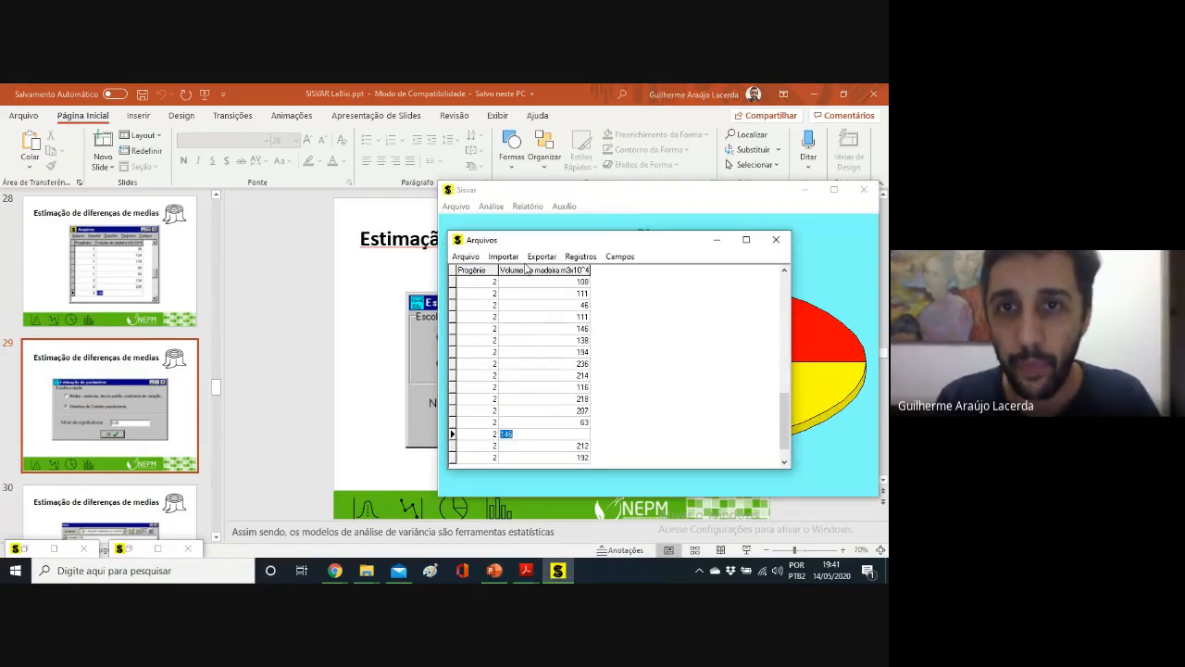
{"action": "left_click", "coordinate": [570, 455]}
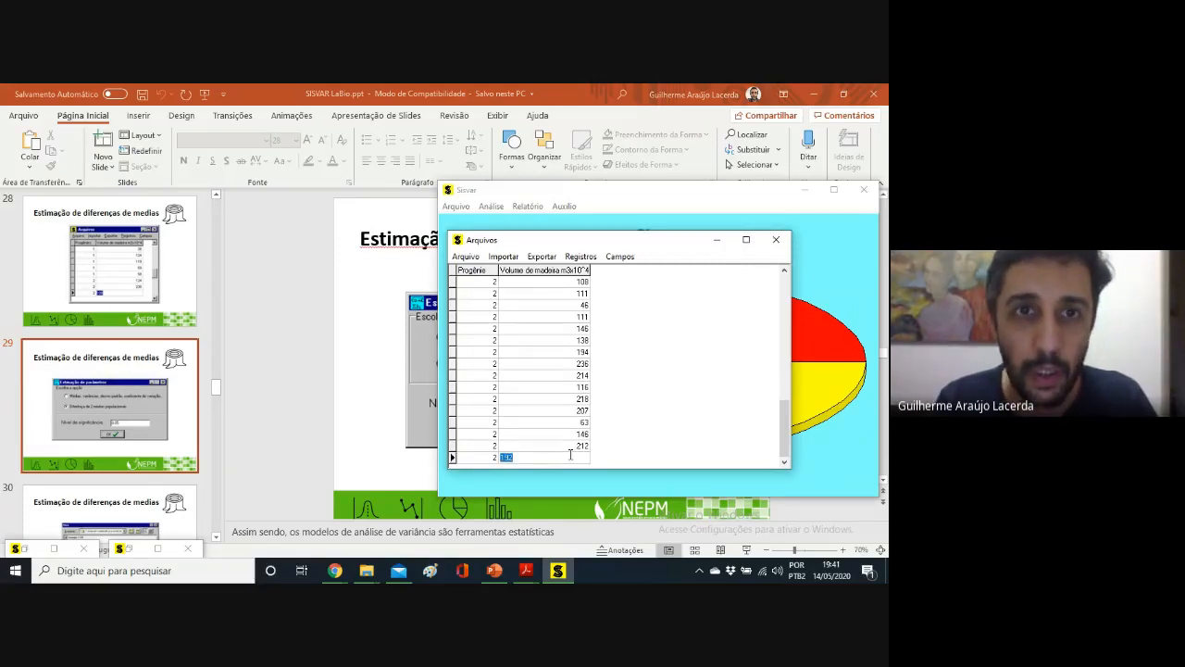
{"action": "left_click", "coordinate": [216, 196]}
{"action": "left_click", "coordinate": [218, 198]}
{"action": "left_click", "coordinate": [217, 198]}
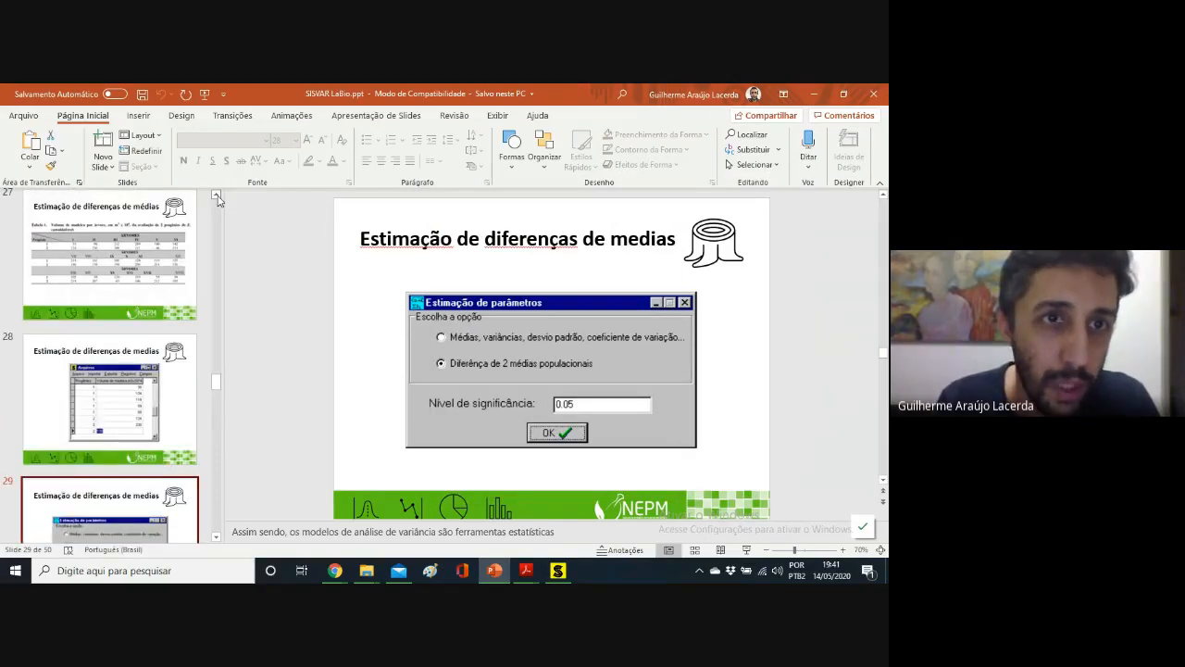
{"action": "left_click", "coordinate": [176, 272]}
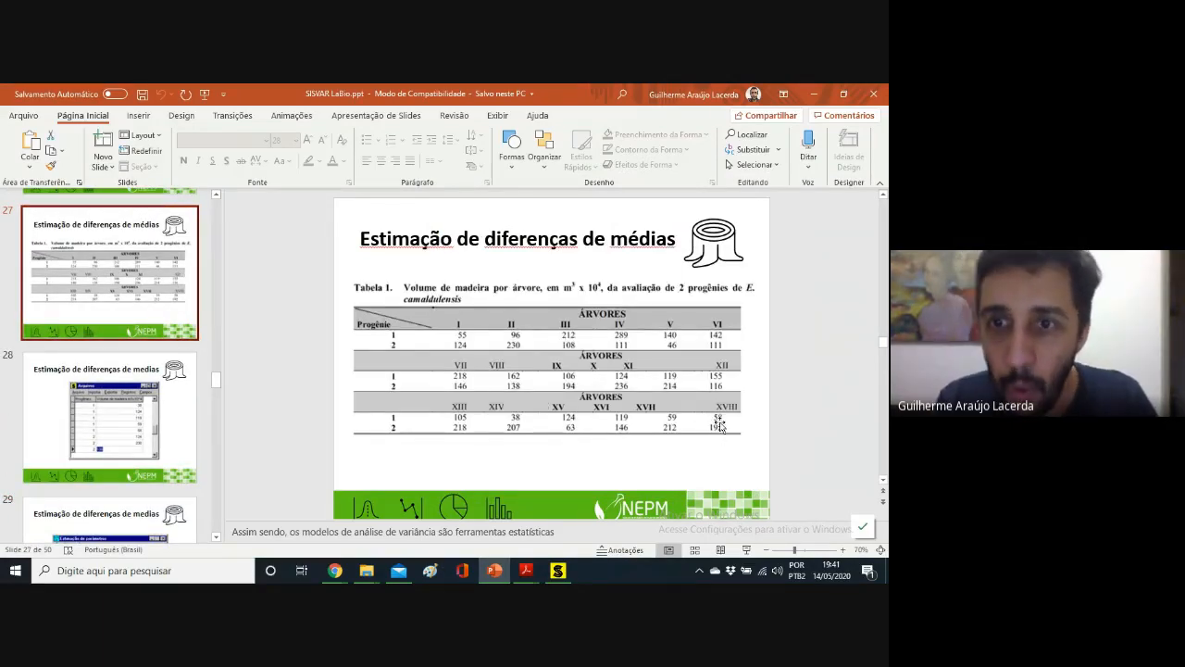
{"action": "left_click", "coordinate": [557, 570]}
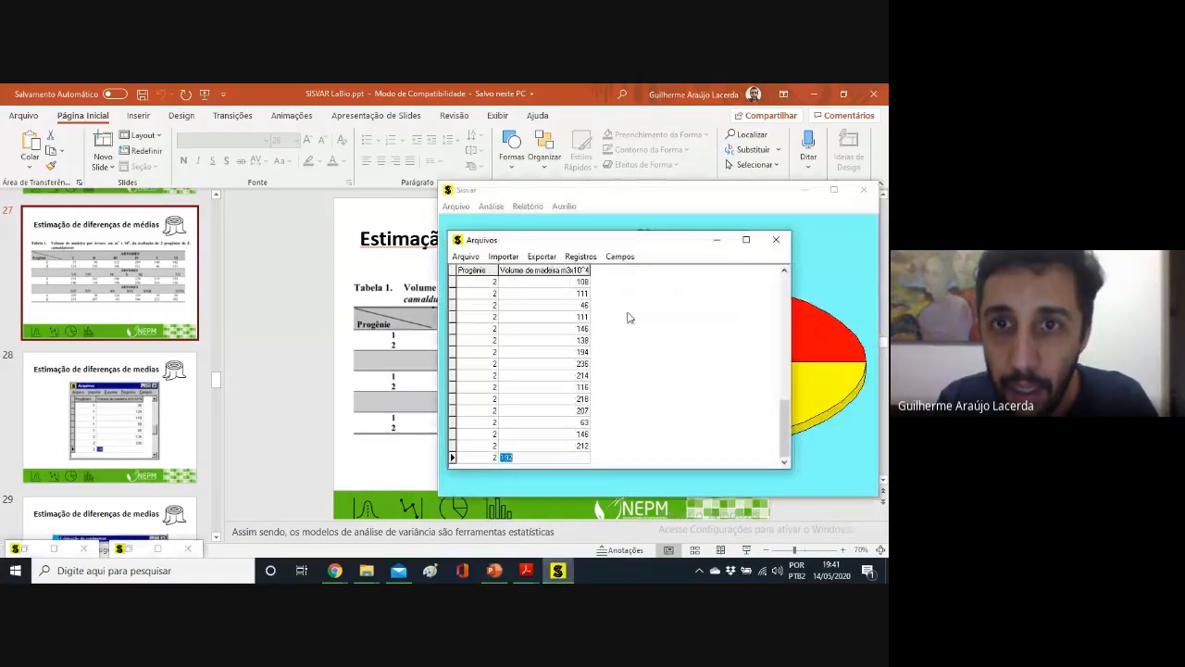
- Review the entered records from the last Progênie 1 rows through to the final Progênie 2 record
{"action": "left_click", "coordinate": [786, 270]}
{"action": "left_click", "coordinate": [786, 271]}
{"action": "left_click", "coordinate": [787, 270]}
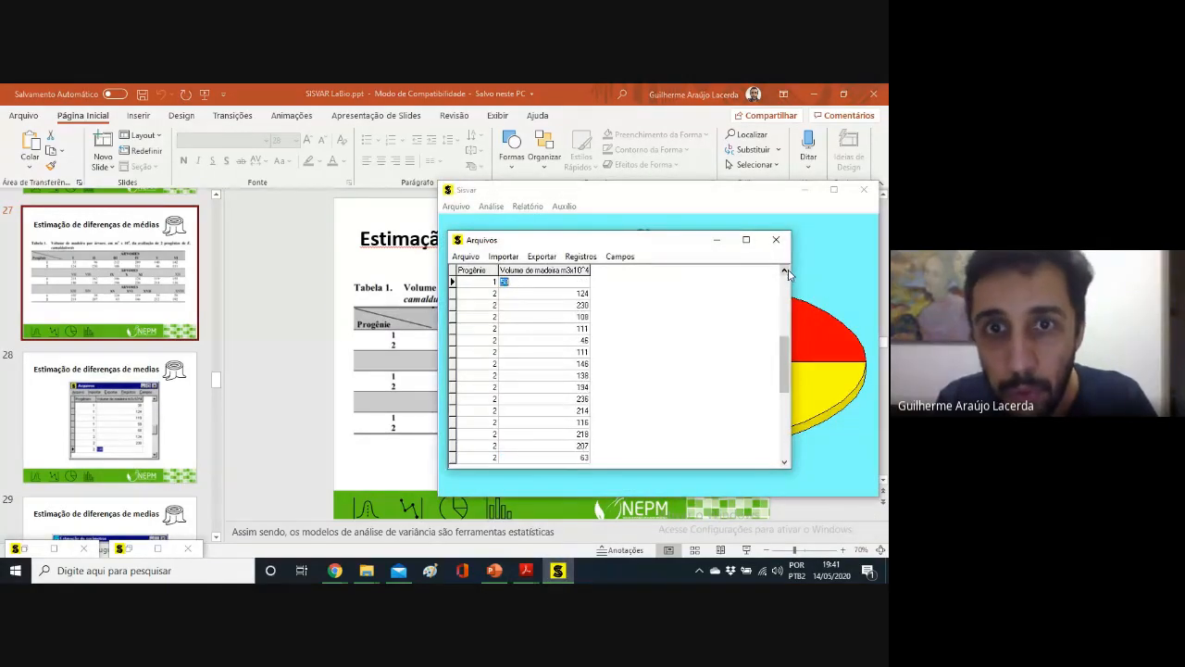
{"action": "left_click", "coordinate": [787, 270]}
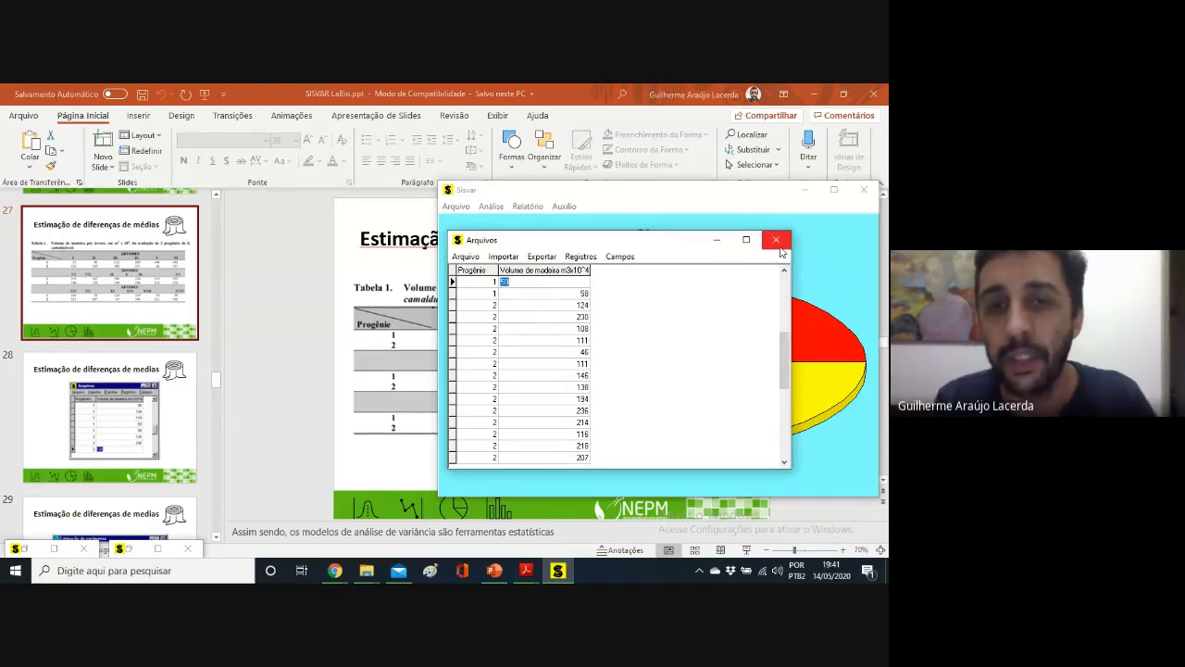
{"action": "left_click_drag", "start_coordinate": [784, 362], "coordinate": [784, 436]}
{"action": "left_click", "coordinate": [579, 457]}
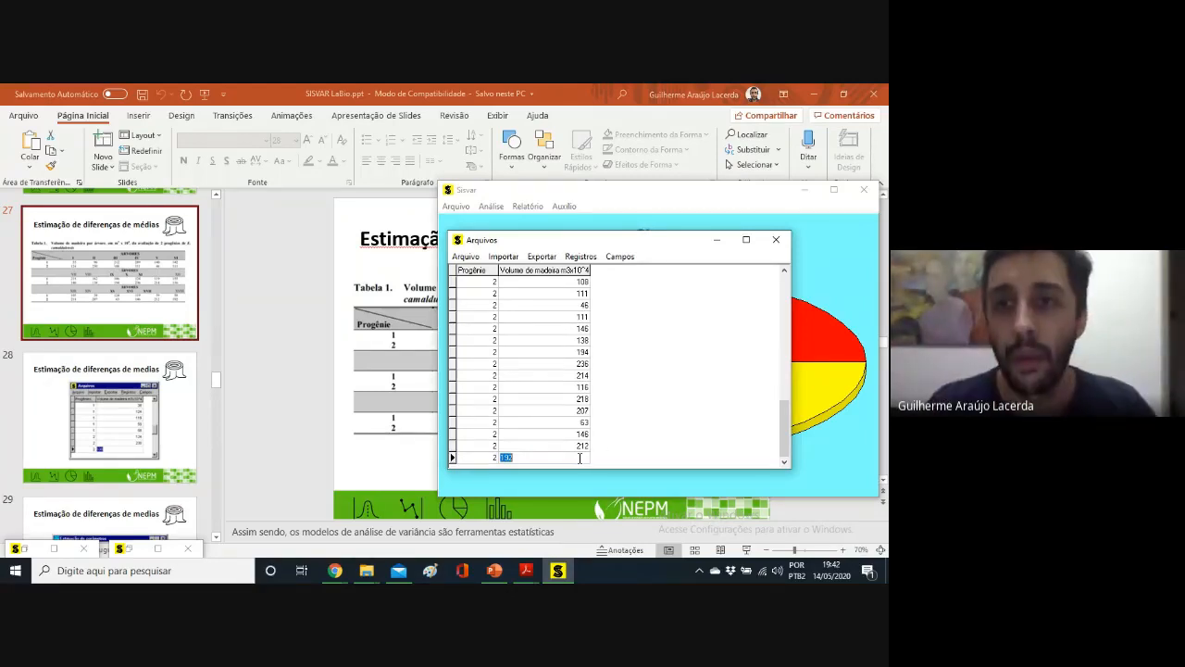
- Close the data file and set up a file-based estimation of Diferença de 2 médias populacionais at the 0.05 significance level
{"action": "left_click", "coordinate": [776, 239]}
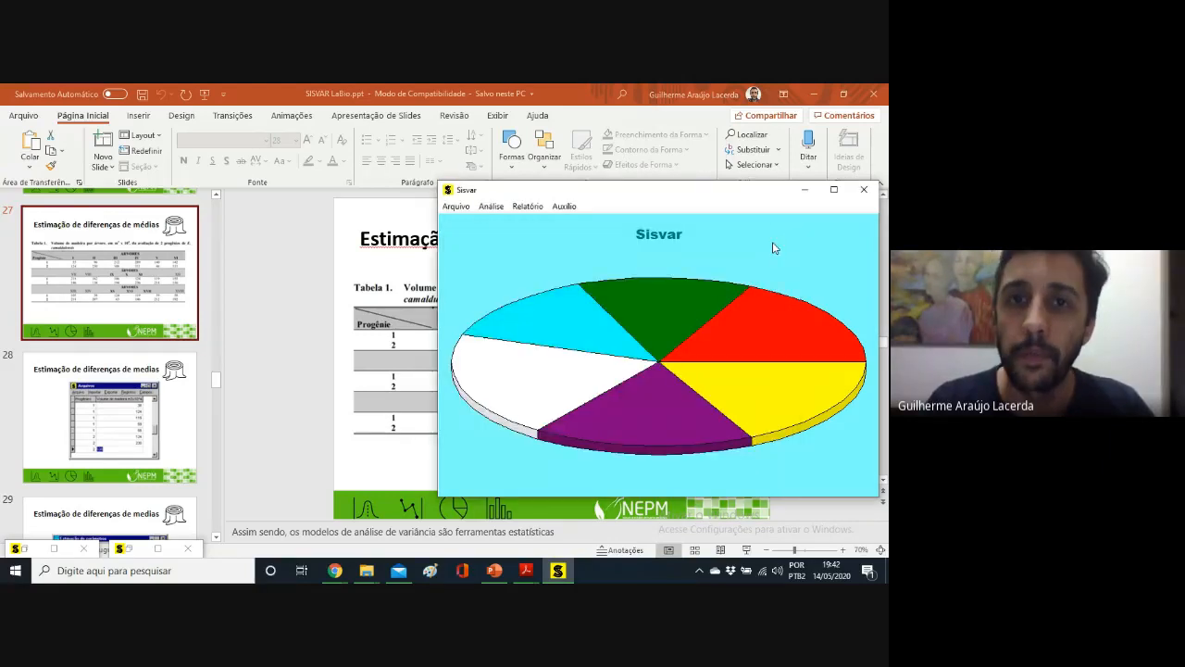
{"action": "left_click", "coordinate": [482, 207]}
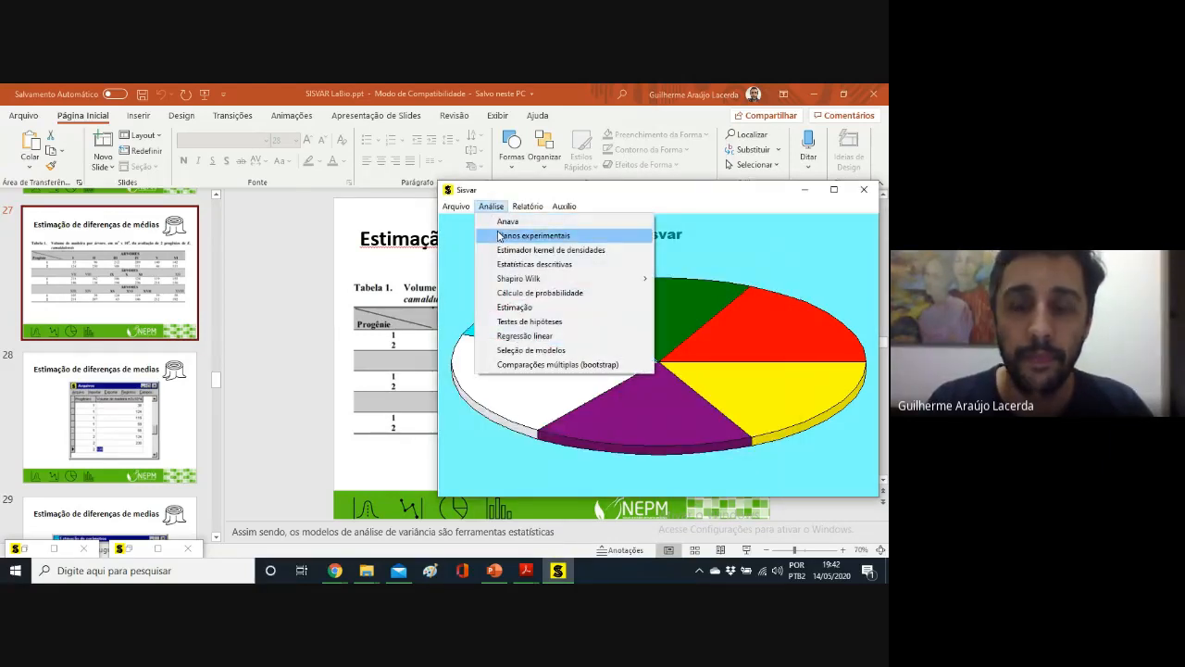
{"action": "left_click", "coordinate": [507, 306]}
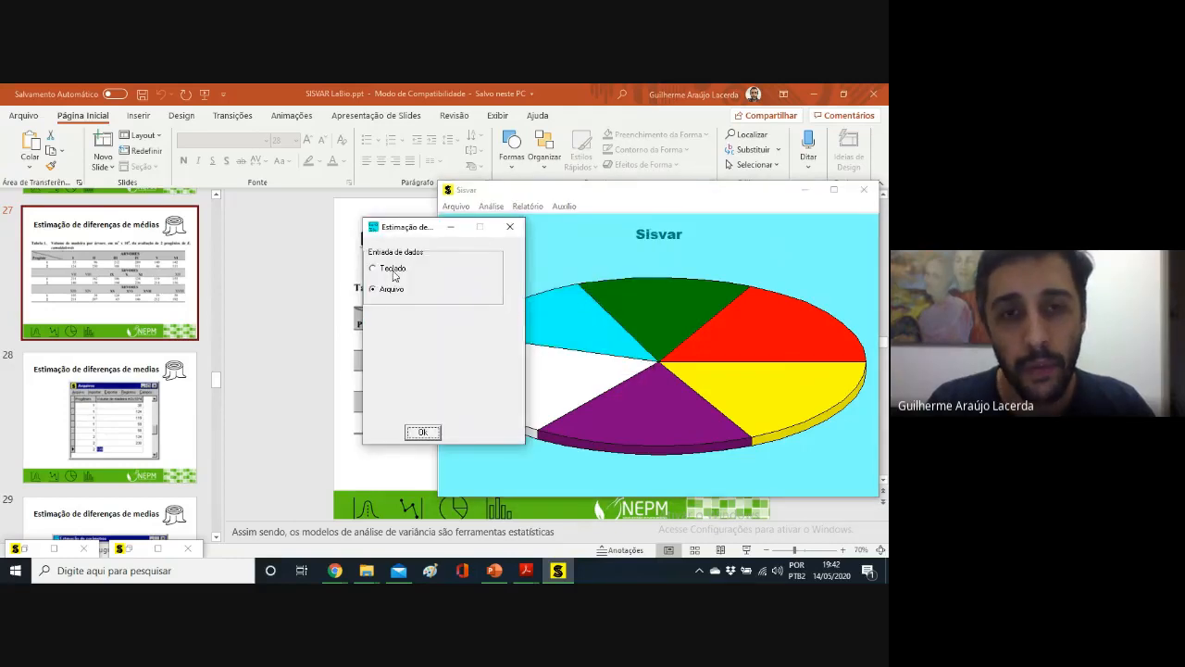
{"action": "left_click", "coordinate": [429, 433]}
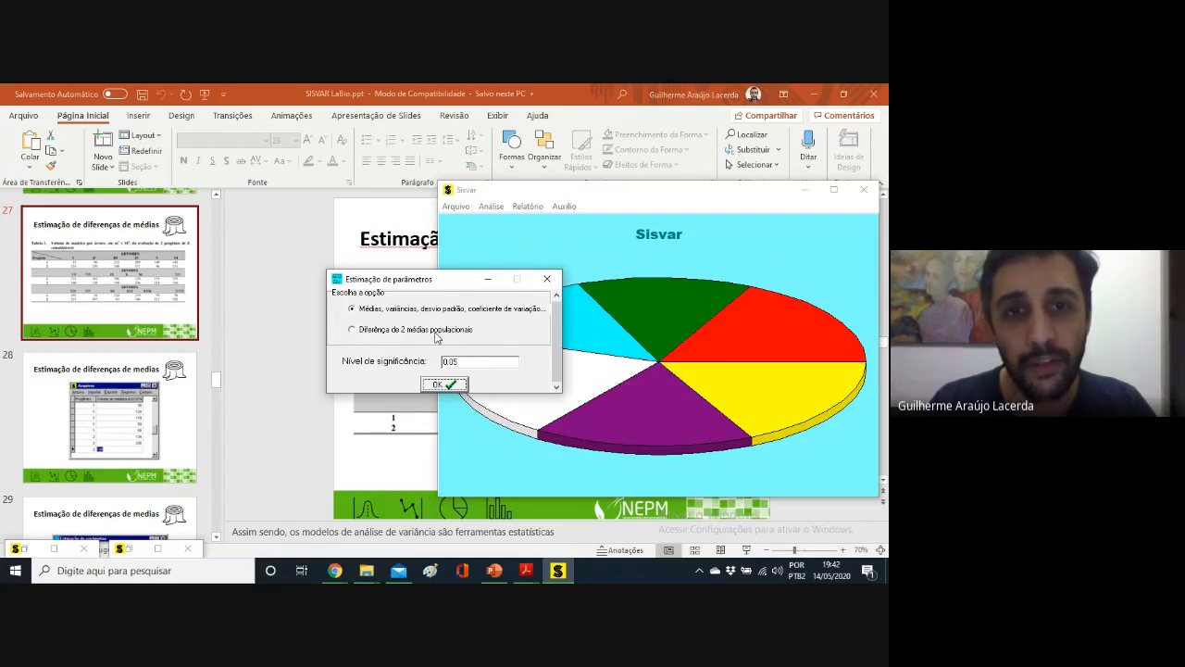
{"action": "left_click", "coordinate": [436, 331]}
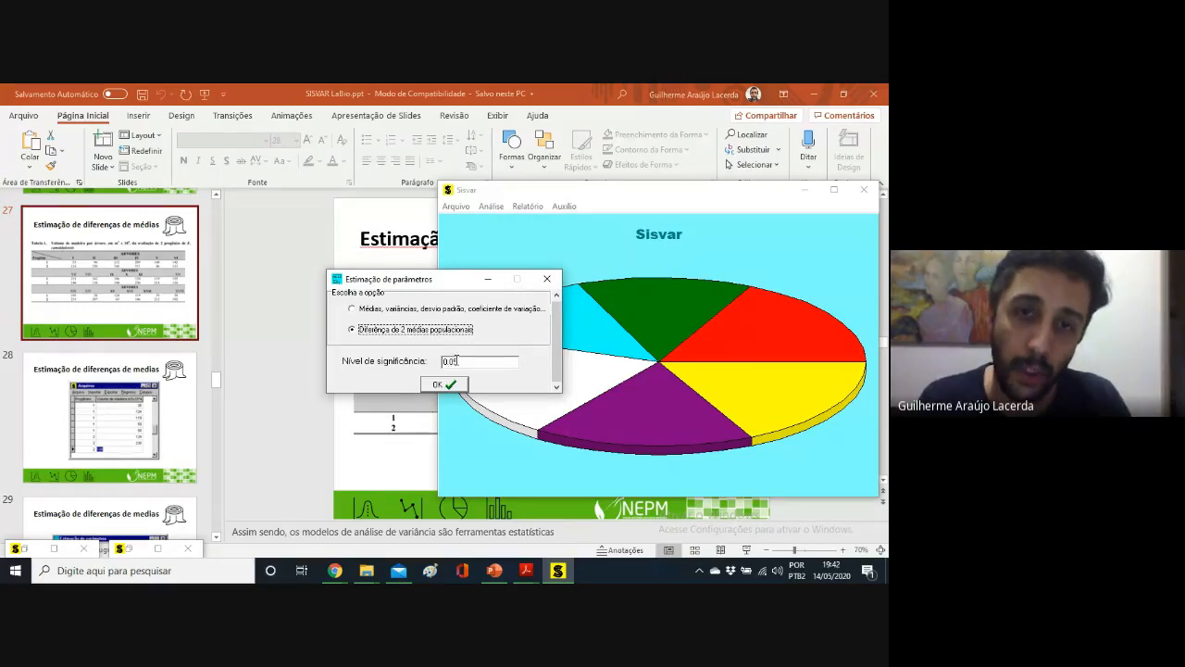
{"action": "left_click", "coordinate": [445, 383]}
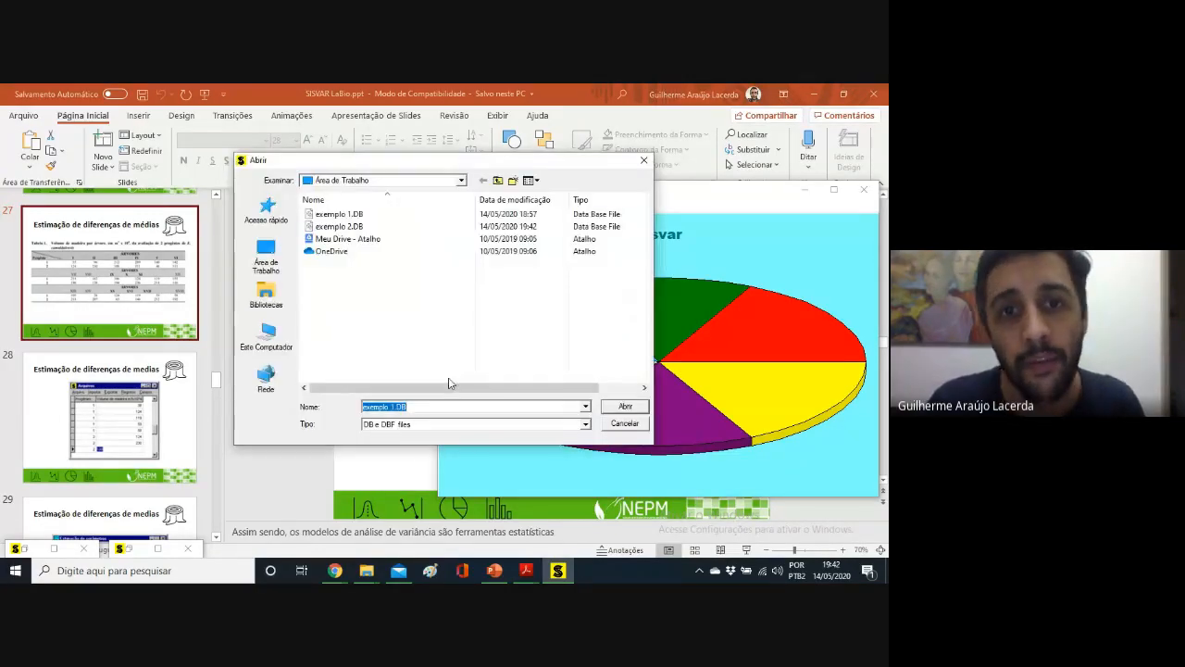
- Open exemplo 2.DB for the estimation and highlight Volume de madeira m3x10^4 in the classification variable list
{"action": "left_click", "coordinate": [360, 228]}
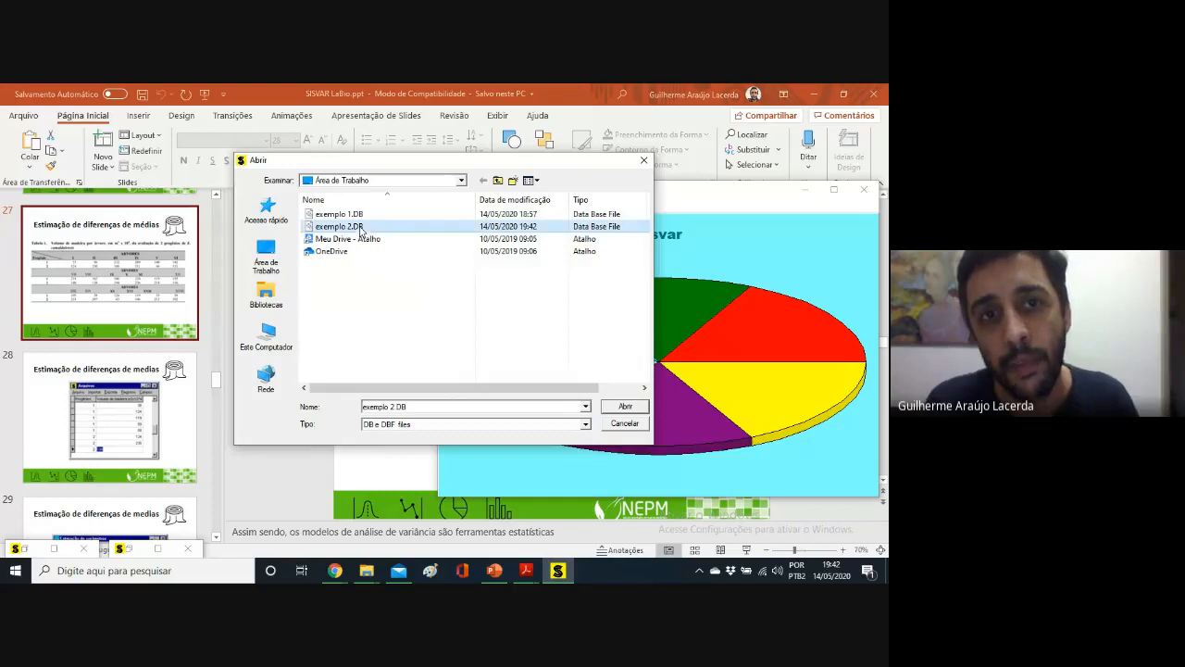
{"action": "left_click", "coordinate": [626, 408]}
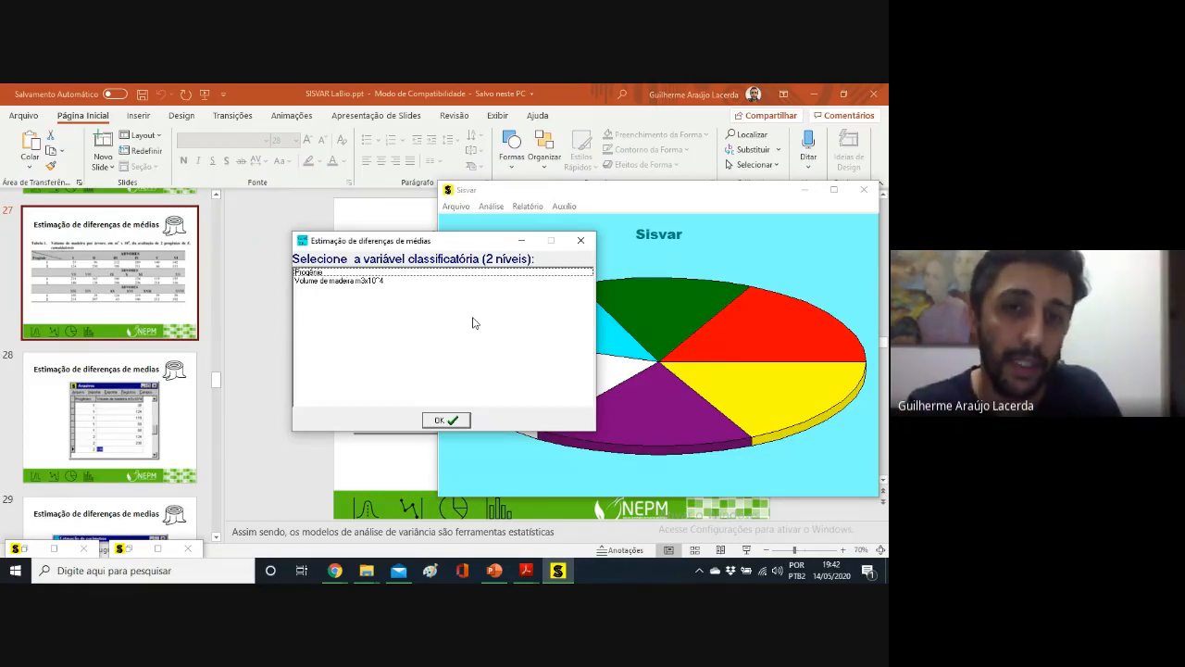
{"action": "left_click", "coordinate": [365, 283]}
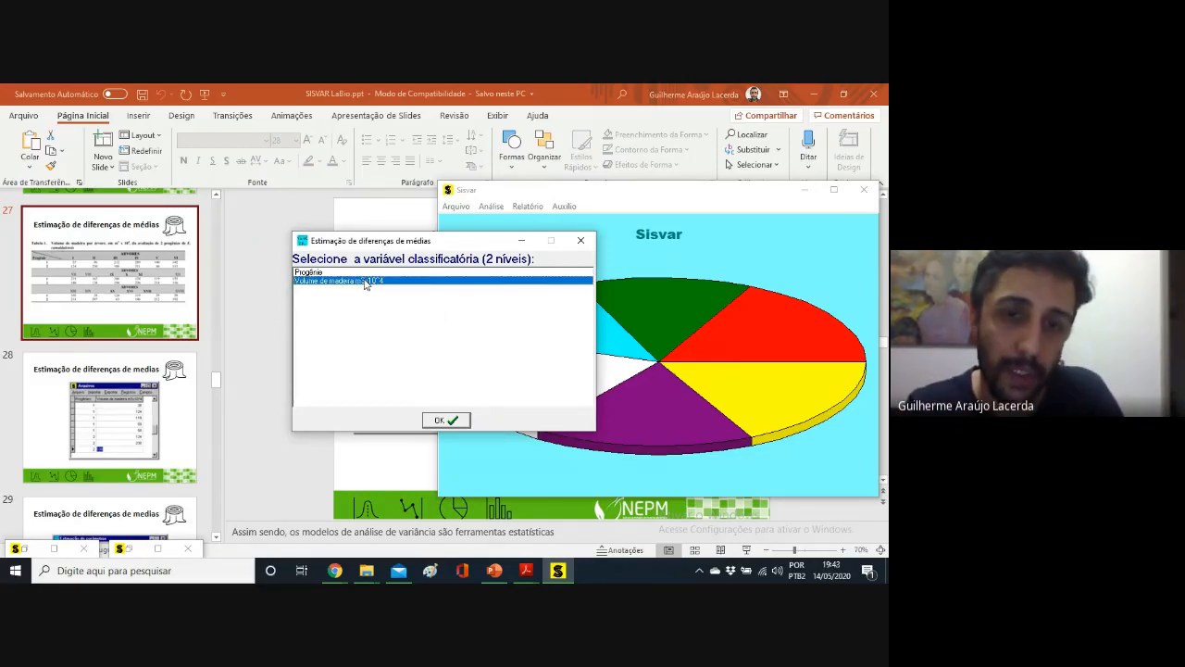
- Switch to the PowerPoint presentation and start the slide show from slide 30 on opening Exemplo 2
{"action": "left_click", "coordinate": [223, 539]}
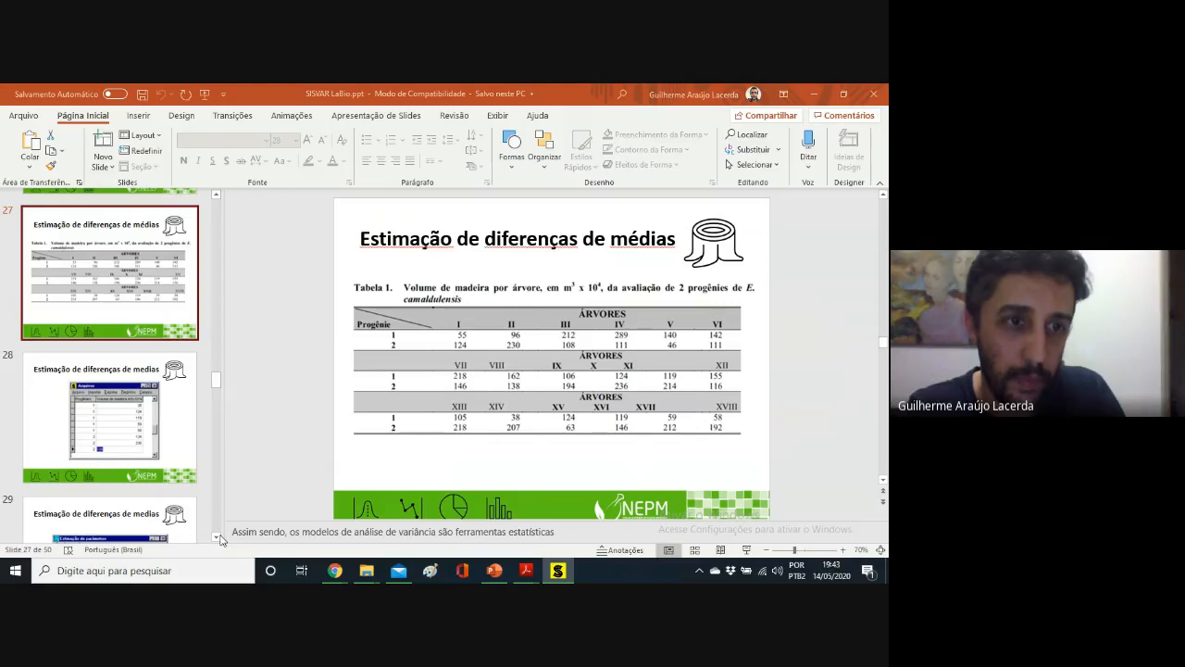
{"action": "scroll", "coordinate": [222, 539], "scroll_direction": "down", "scroll_amount": 5}
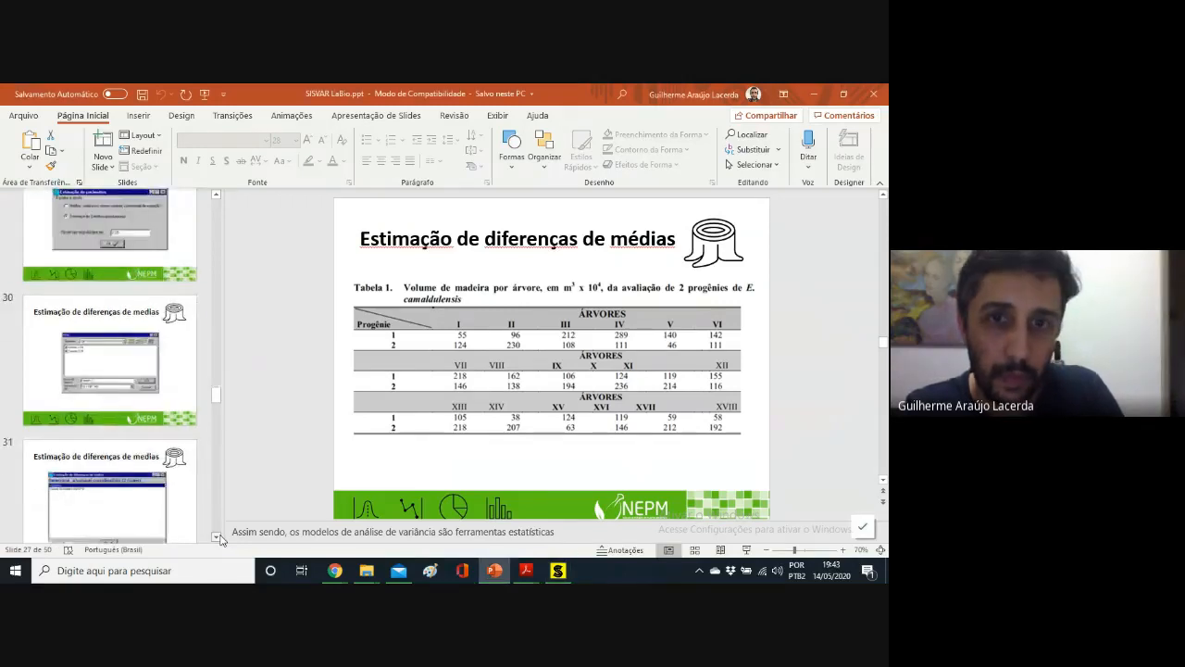
{"action": "scroll", "coordinate": [222, 540], "scroll_direction": "down", "scroll_amount": 2}
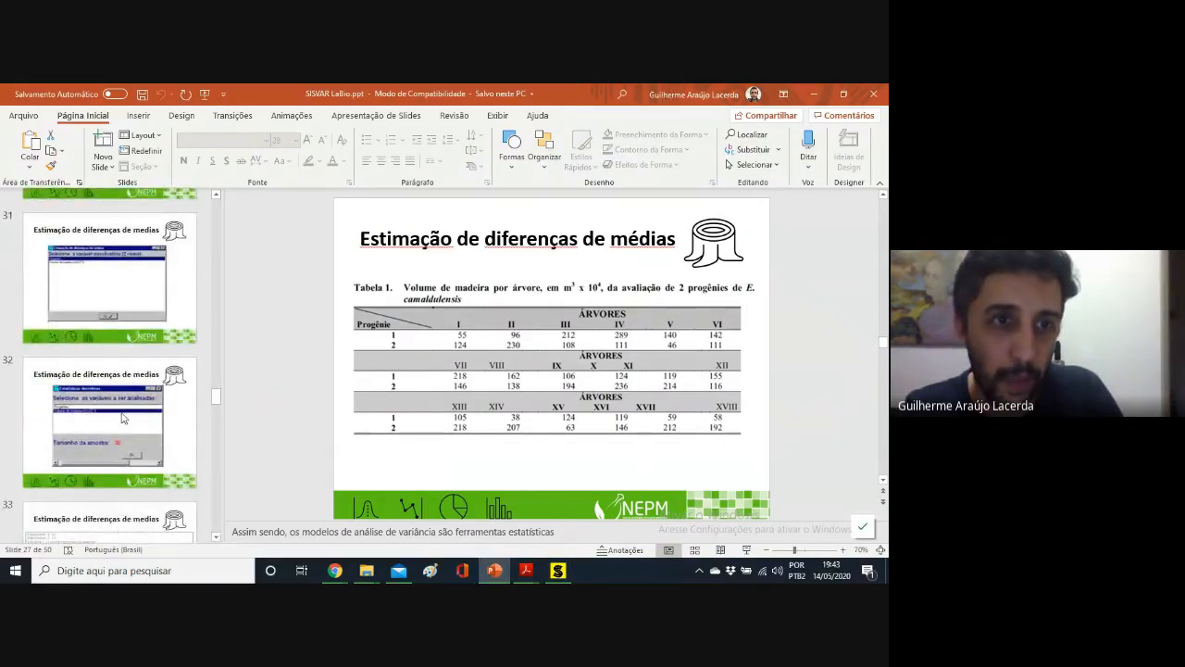
{"action": "left_click", "coordinate": [109, 195]}
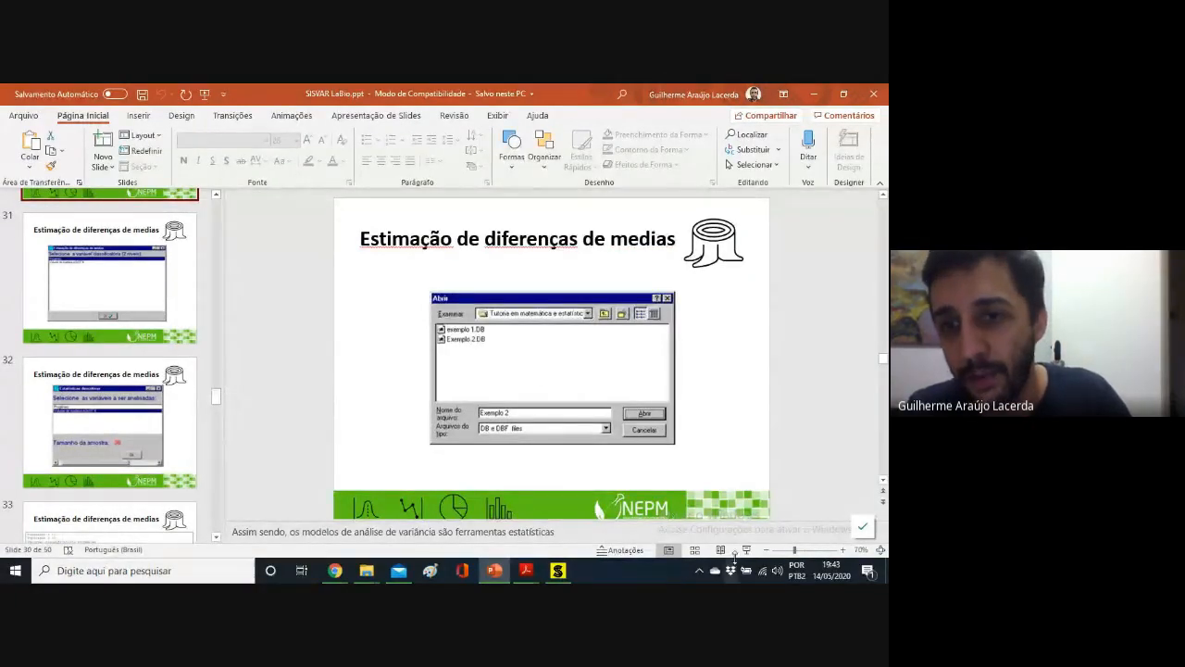
{"action": "left_click", "coordinate": [748, 553]}
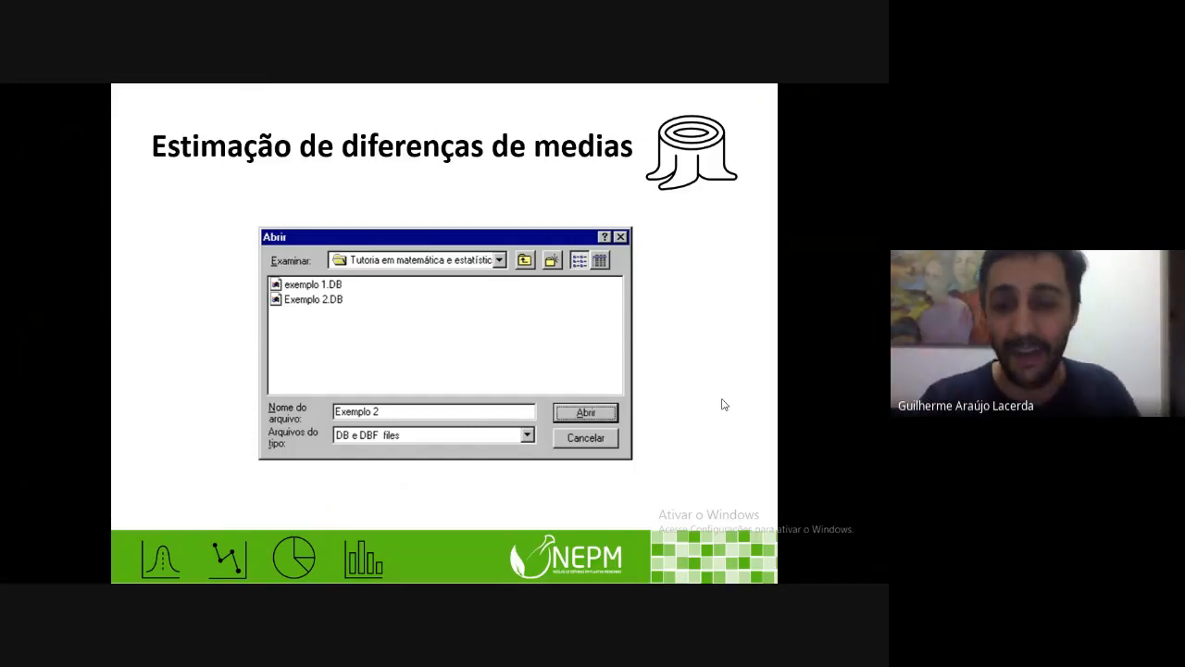
- Examine the slides on choosing the classification and analysis variables and the sample output, and return to Sisvar
{"action": "key", "text": "Right"}
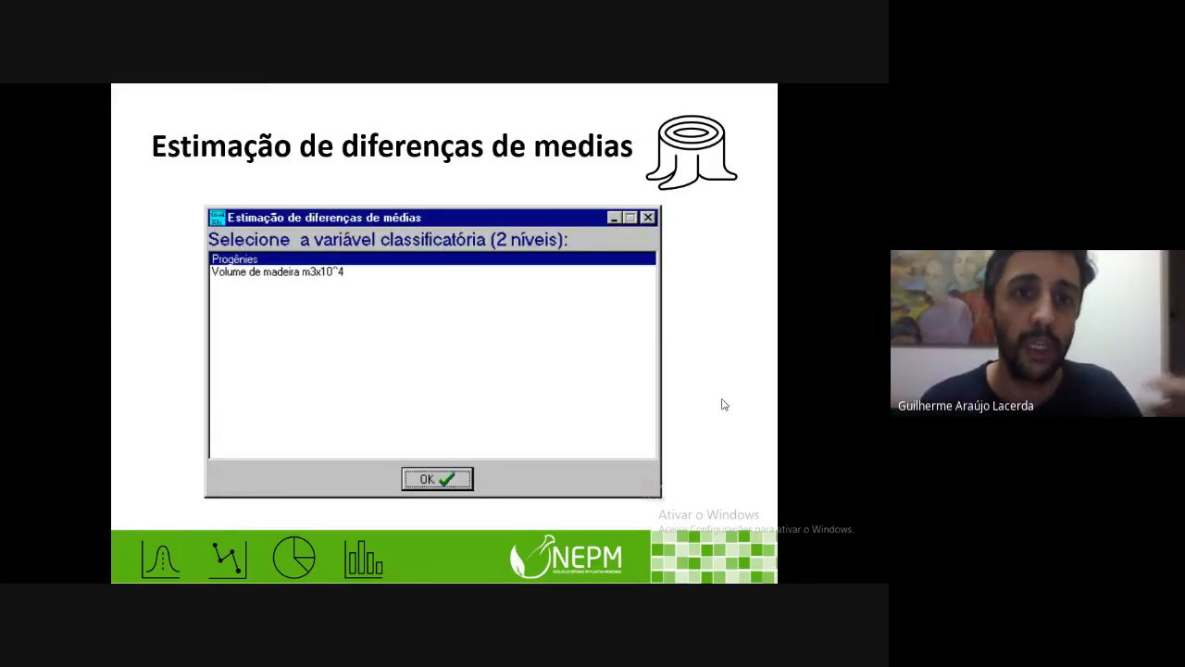
{"action": "key", "text": "Right"}
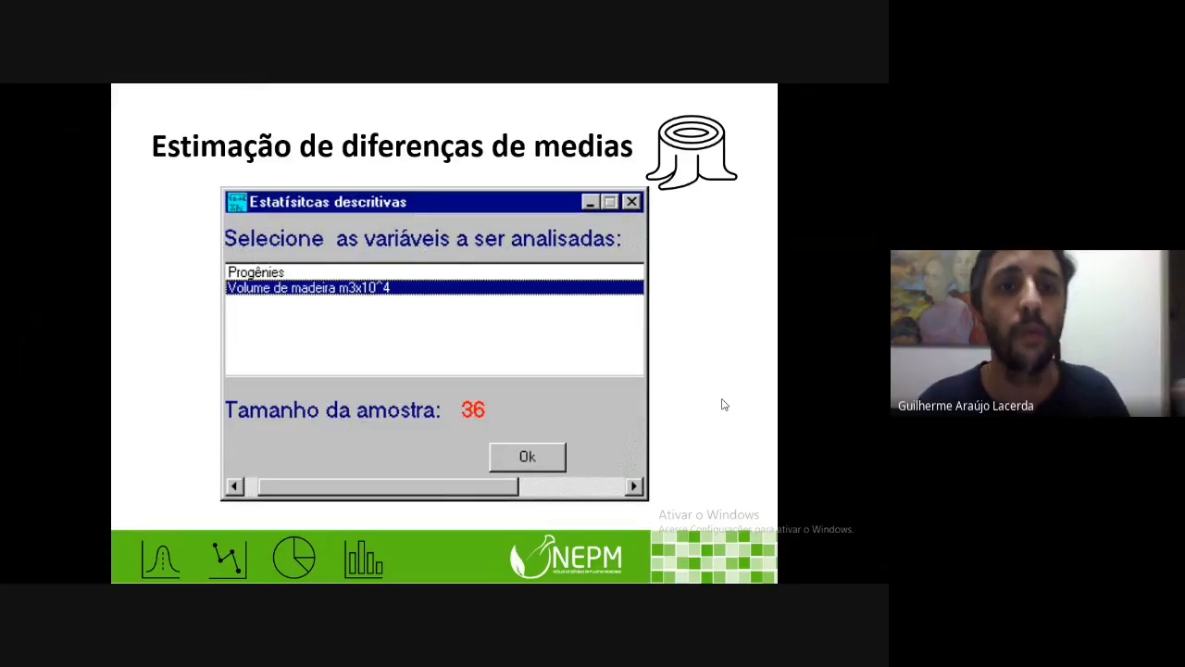
{"action": "key", "text": "Right"}
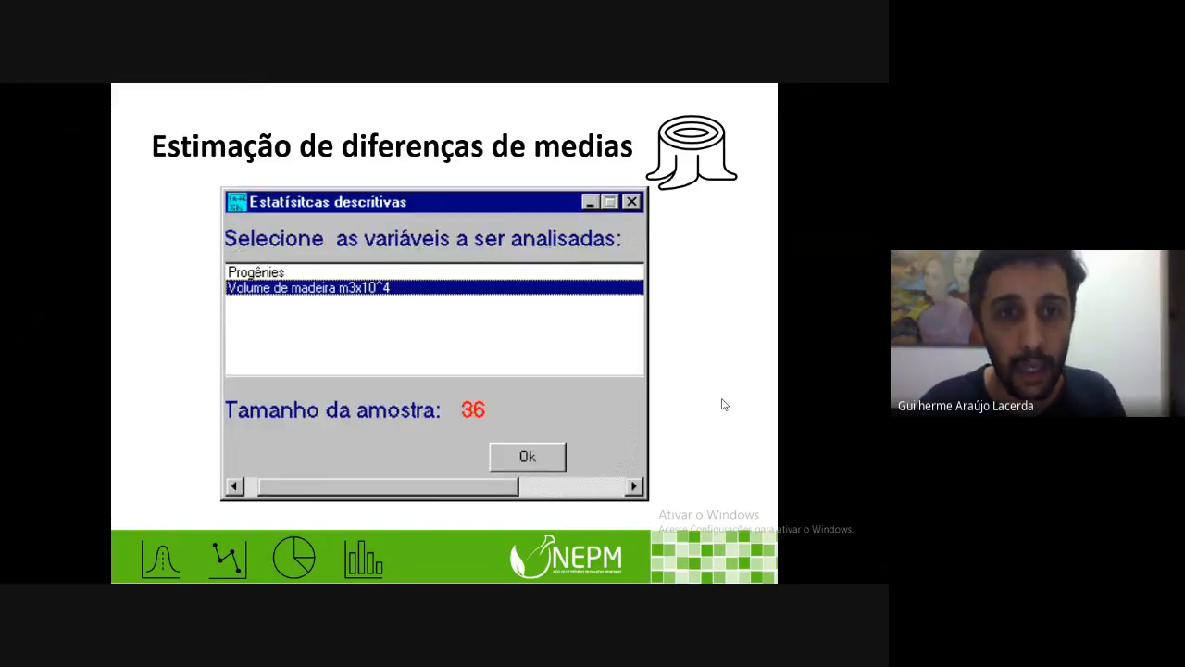
{"action": "key", "text": "Right"}
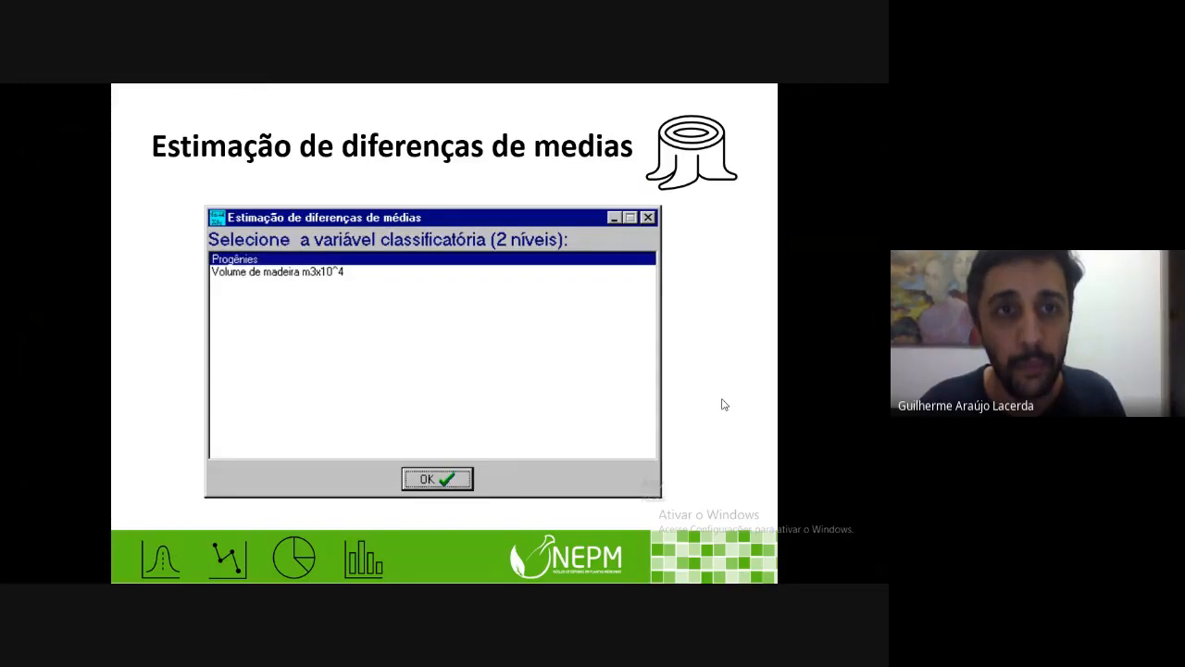
{"action": "key", "text": "Left"}
{"action": "key", "text": "Right"}
{"action": "key", "text": "Left"}
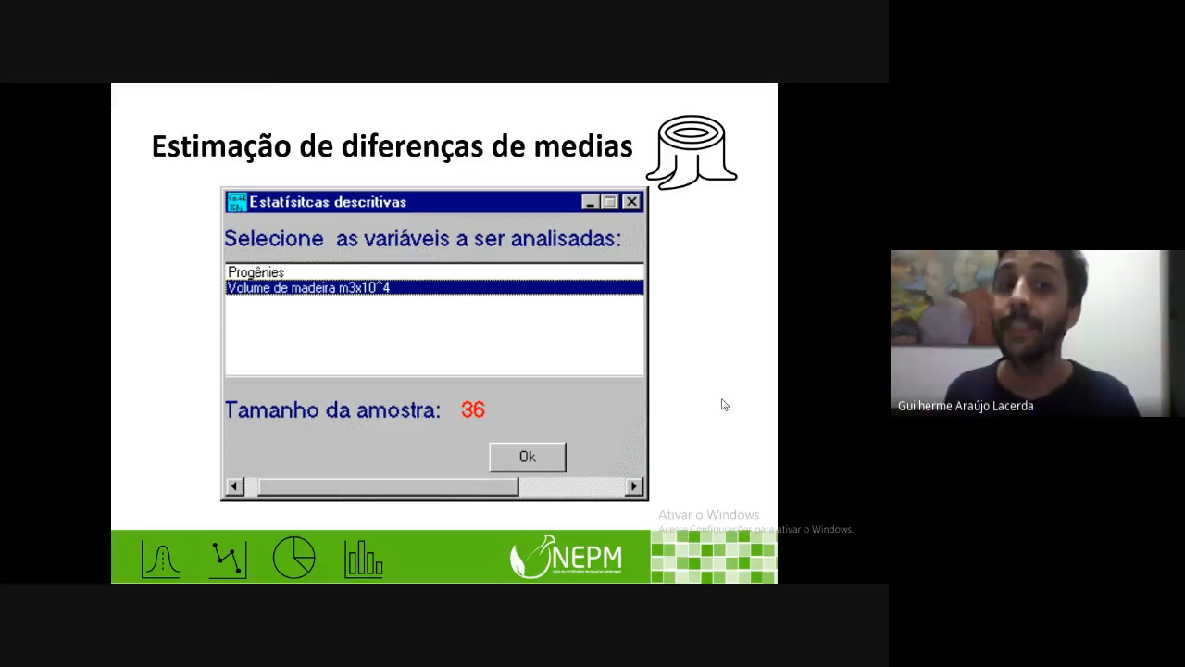
{"action": "key", "text": "Right"}
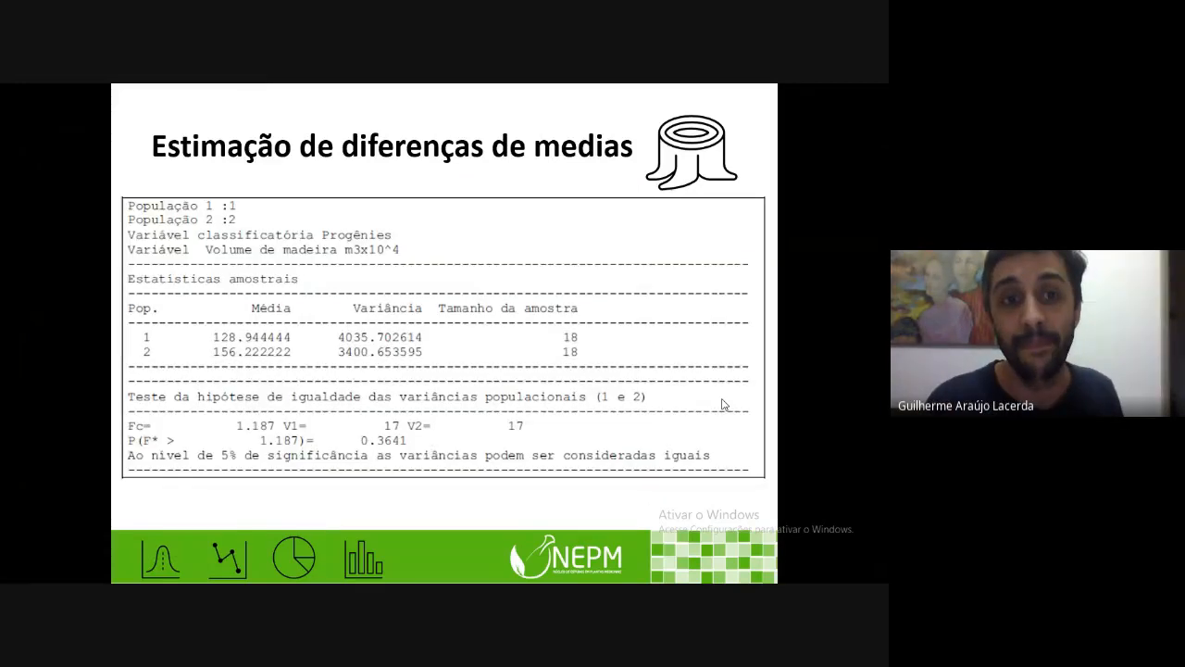
{"action": "key", "text": "Left"}
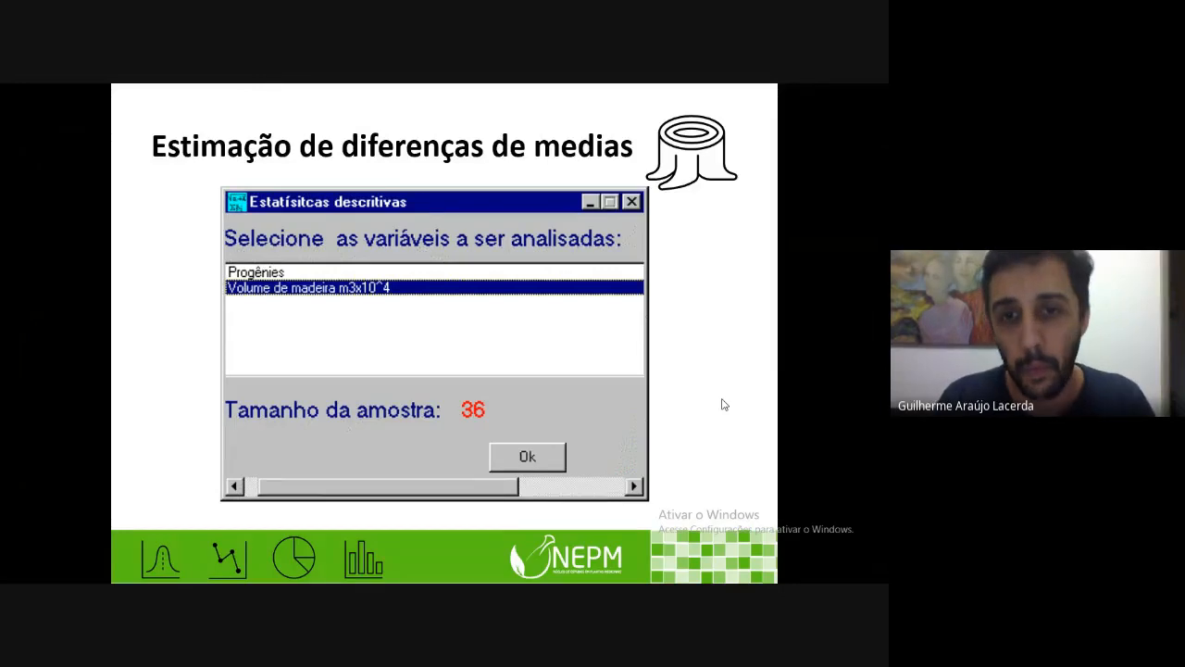
{"action": "key", "text": "Escape"}
{"action": "left_click", "coordinate": [558, 570]}
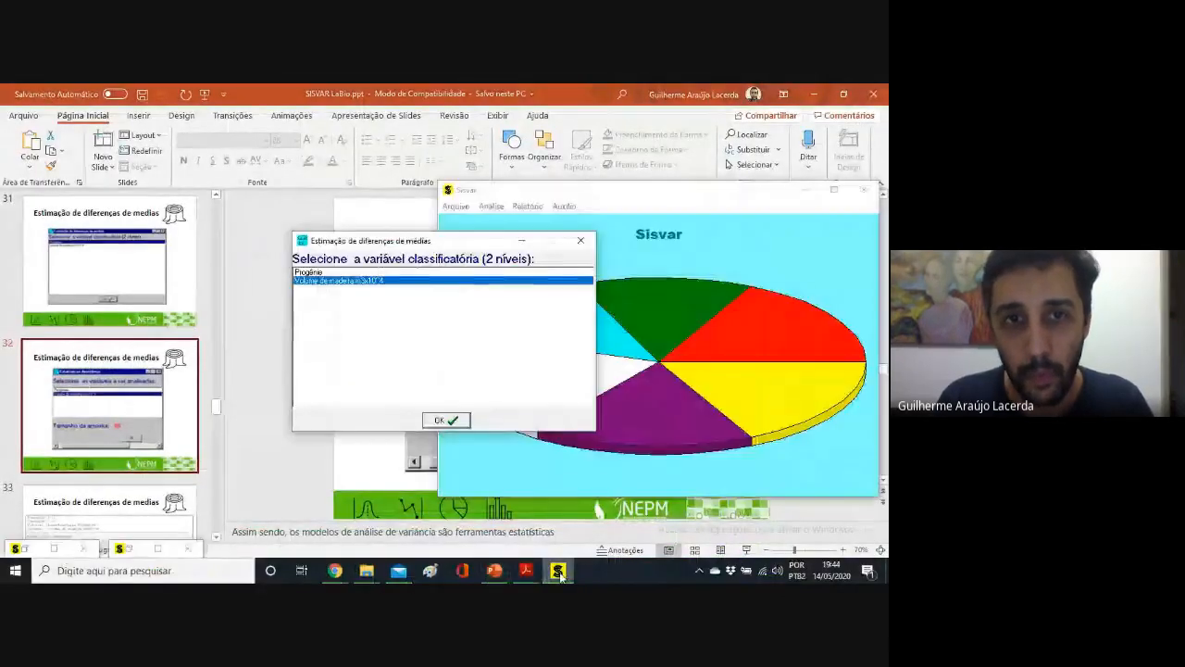
- Try to run the estimation with Volume de madeira m3x10^4 as classification variable, analysing both Progênie and Volume de madeira m3x10^4
{"action": "left_click", "coordinate": [459, 422]}
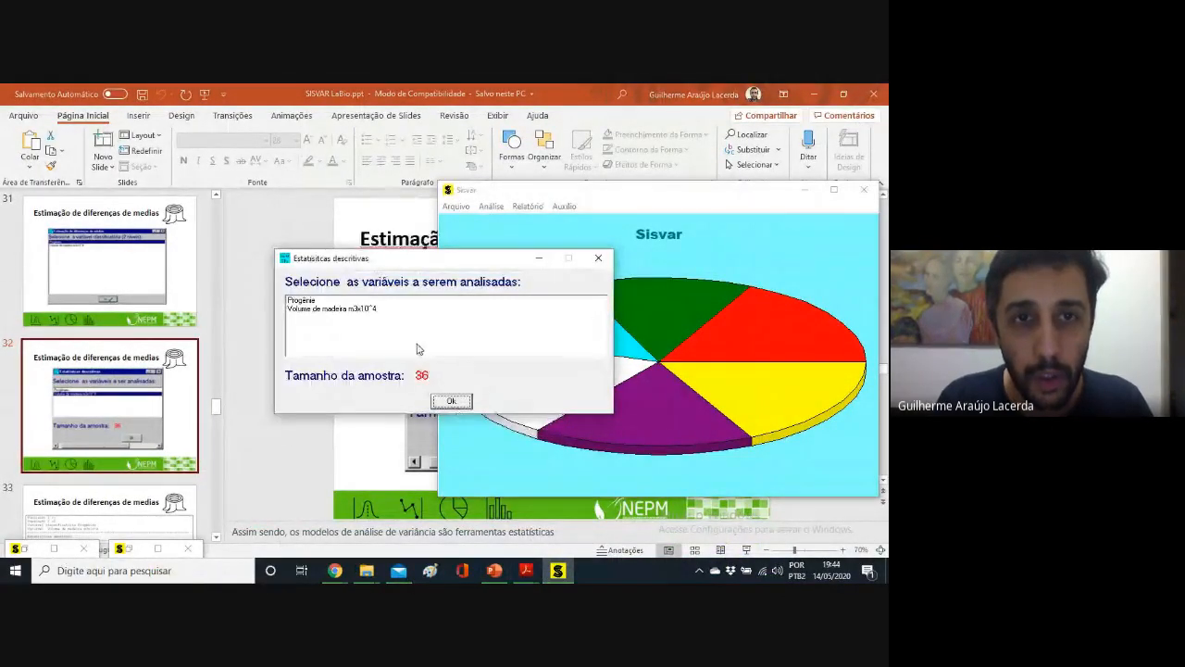
{"action": "left_click", "coordinate": [344, 301]}
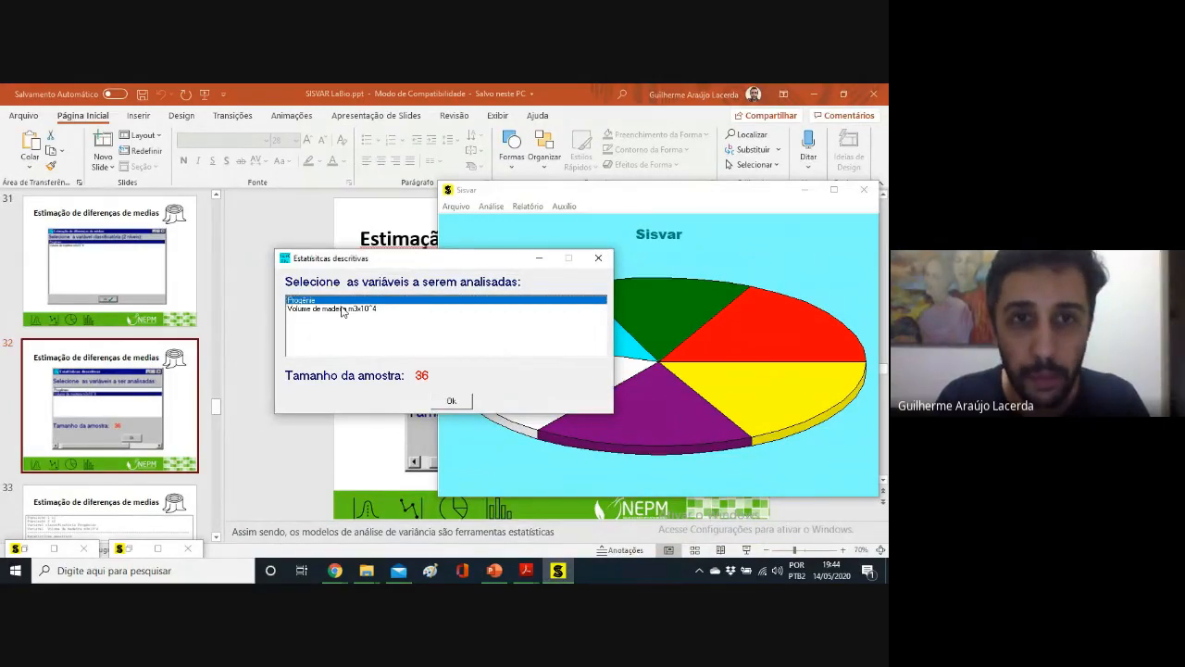
{"action": "left_click", "coordinate": [343, 309]}
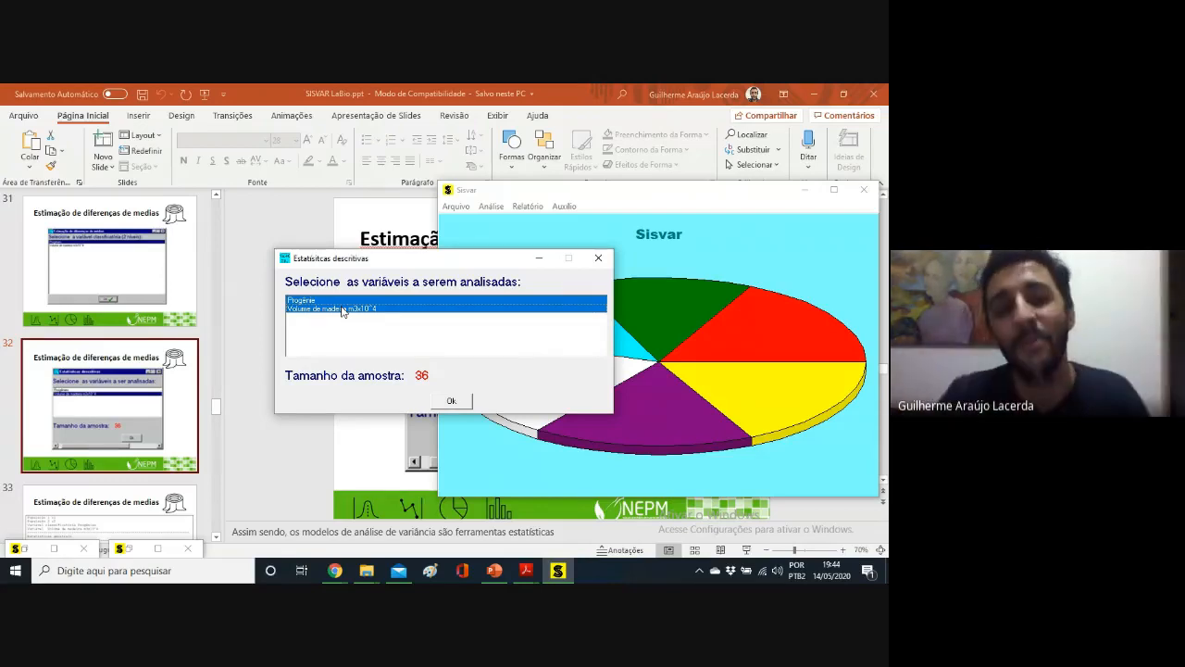
{"action": "left_click", "coordinate": [452, 400]}
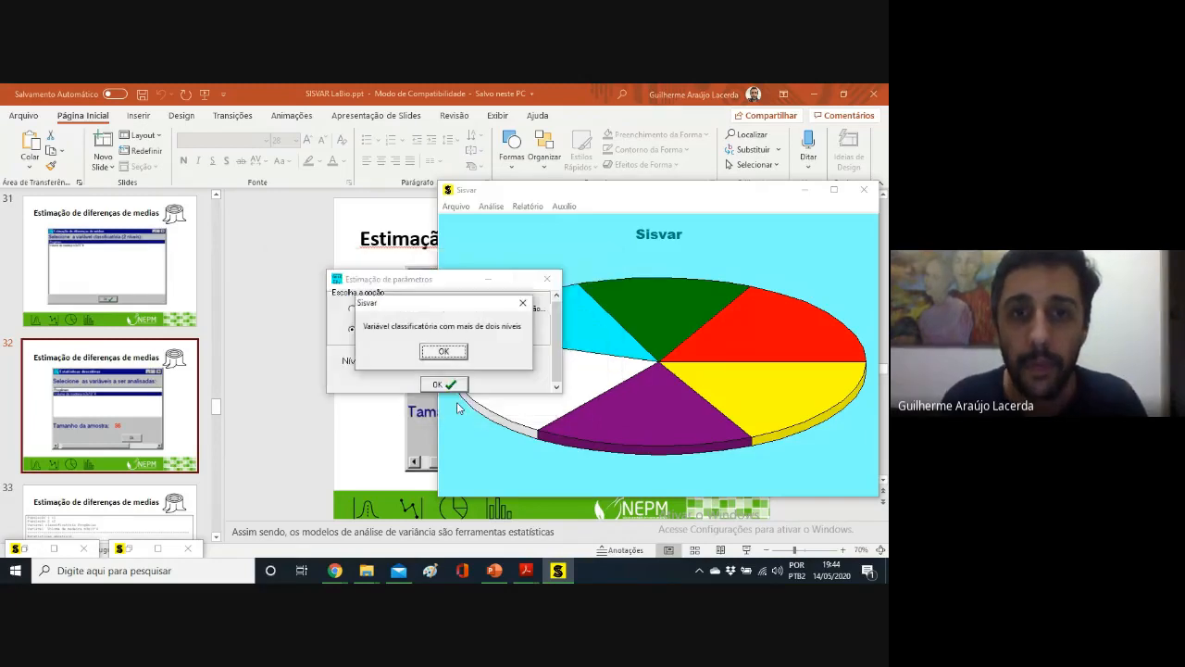
{"action": "left_click", "coordinate": [446, 351]}
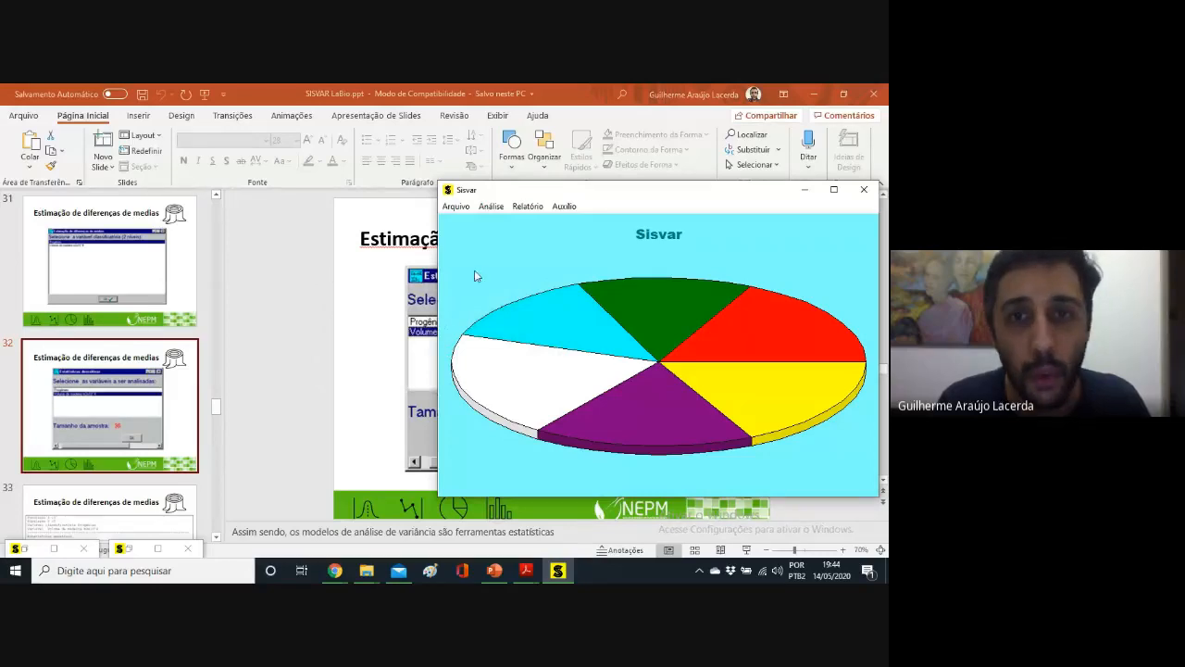
- Try the two-mean estimation on exemplo 2.DB again, using Volume de madeira m3x10^4 as both classification variable and sole analysis variable
{"action": "left_click", "coordinate": [455, 205]}
{"action": "key", "text": "Escape"}
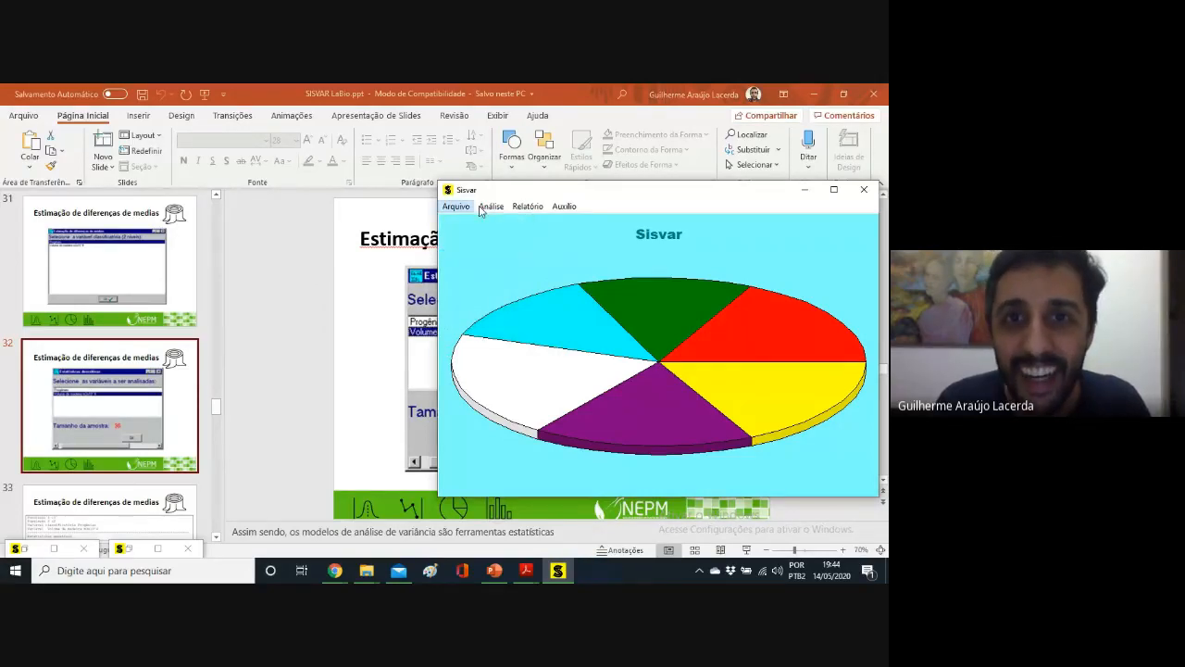
{"action": "left_click", "coordinate": [482, 208]}
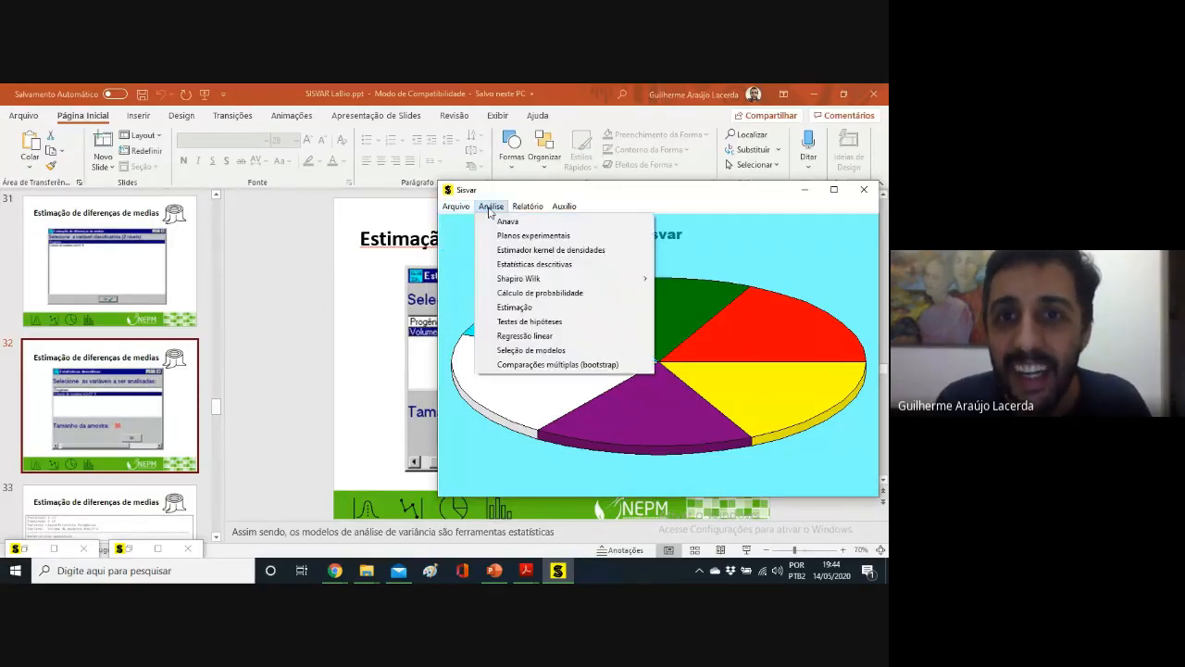
{"action": "left_click", "coordinate": [509, 306]}
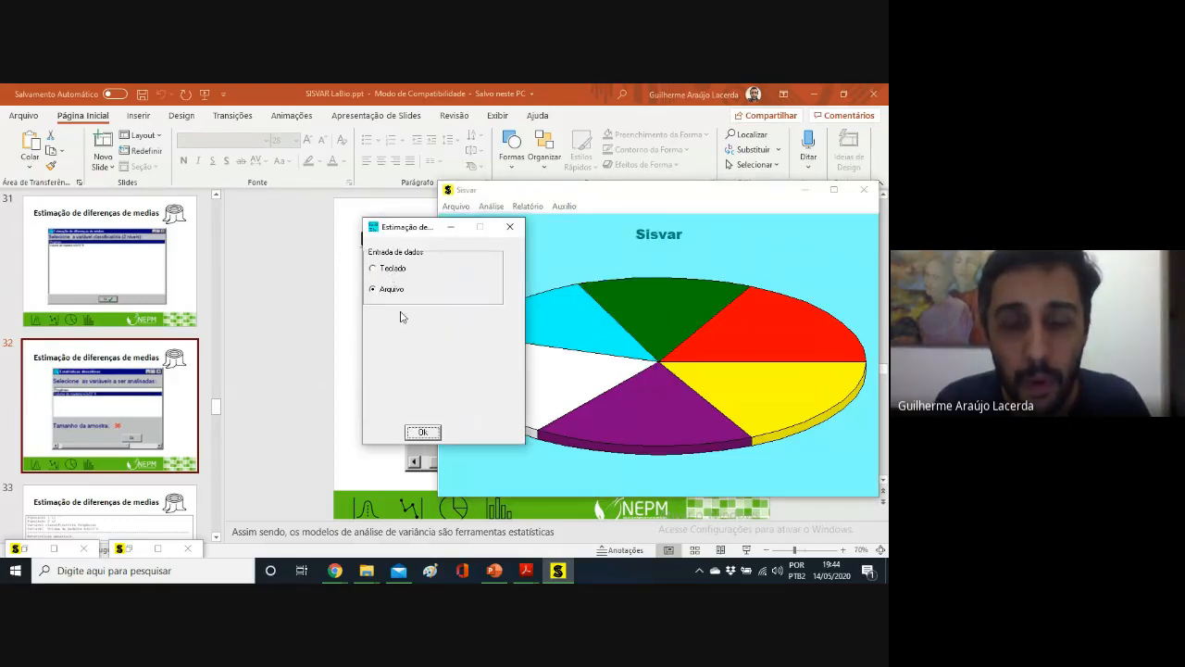
{"action": "left_click", "coordinate": [422, 431]}
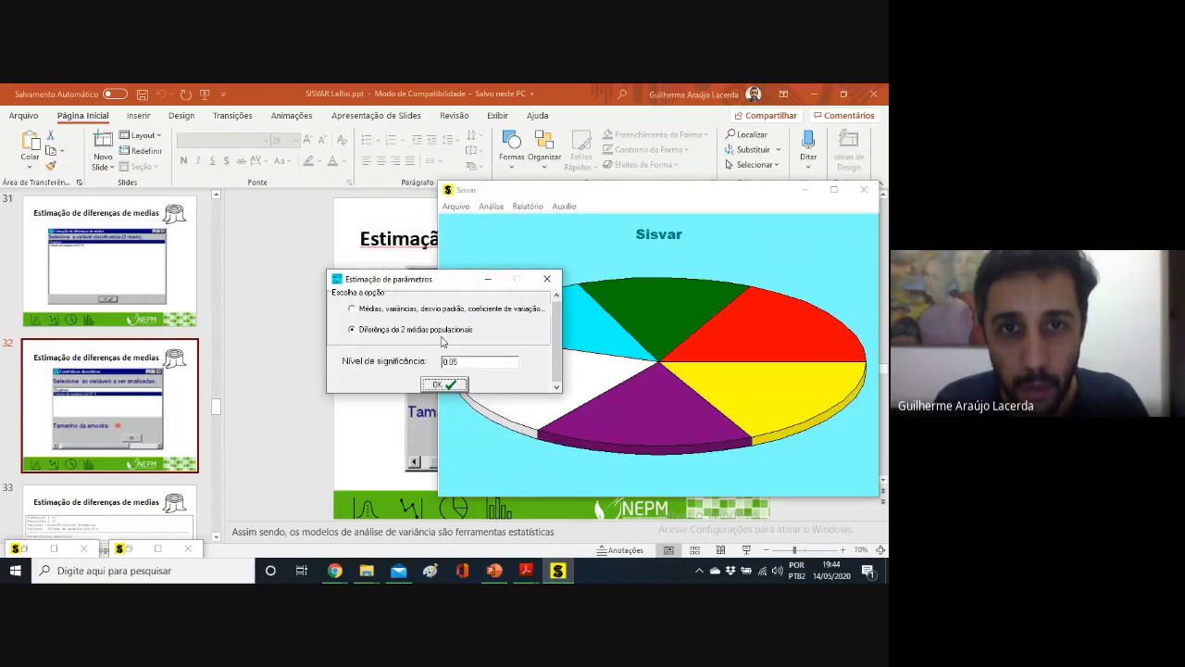
{"action": "left_click", "coordinate": [443, 383]}
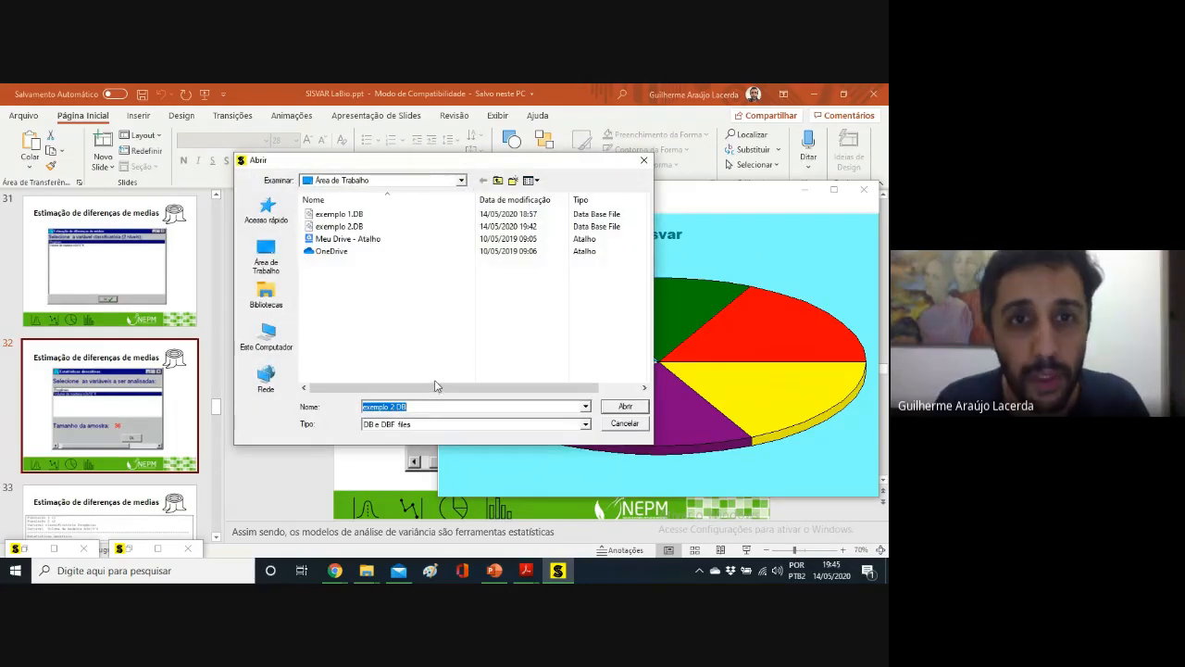
{"action": "left_click", "coordinate": [620, 410]}
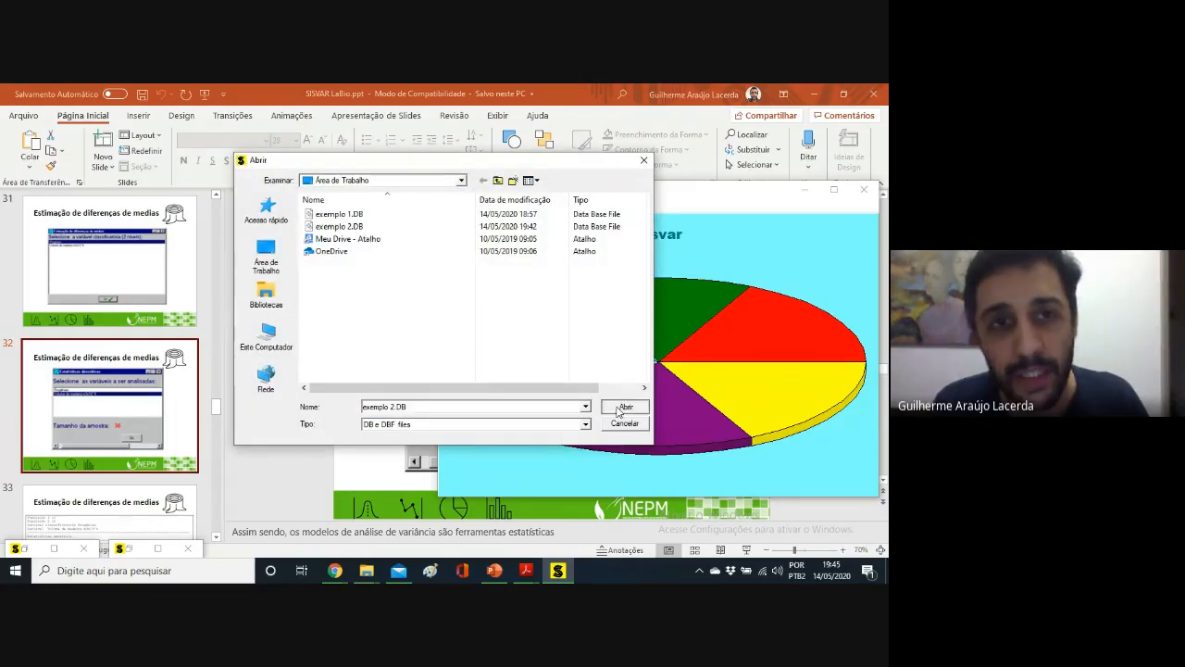
{"action": "left_click", "coordinate": [374, 281]}
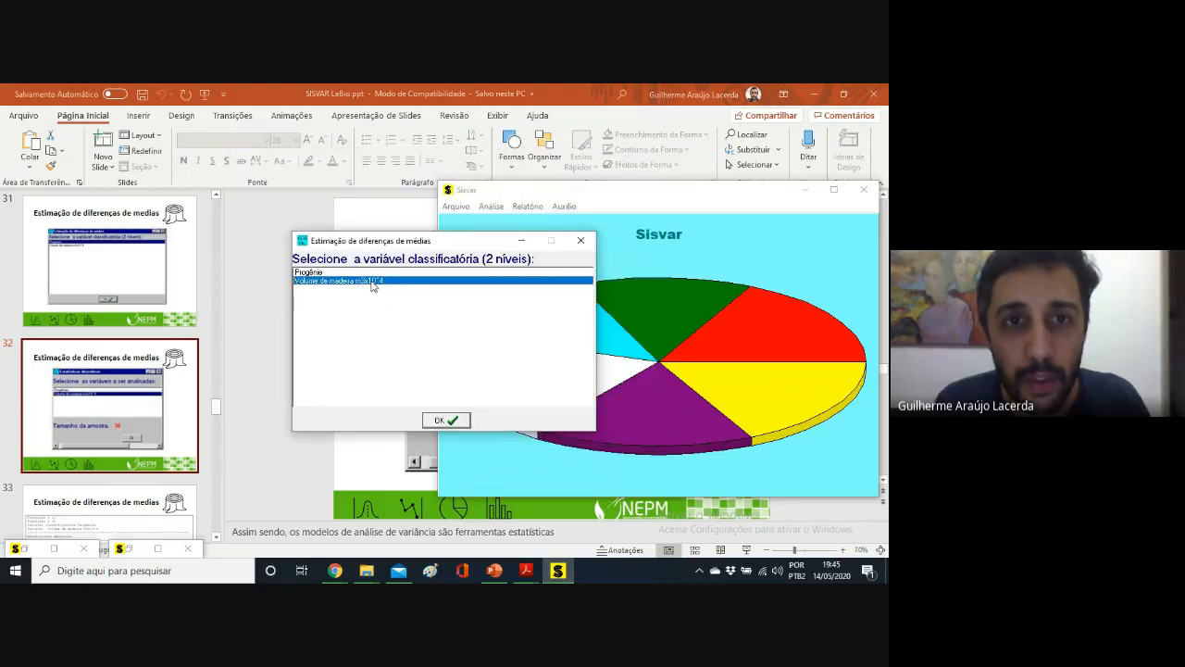
{"action": "left_click", "coordinate": [447, 420]}
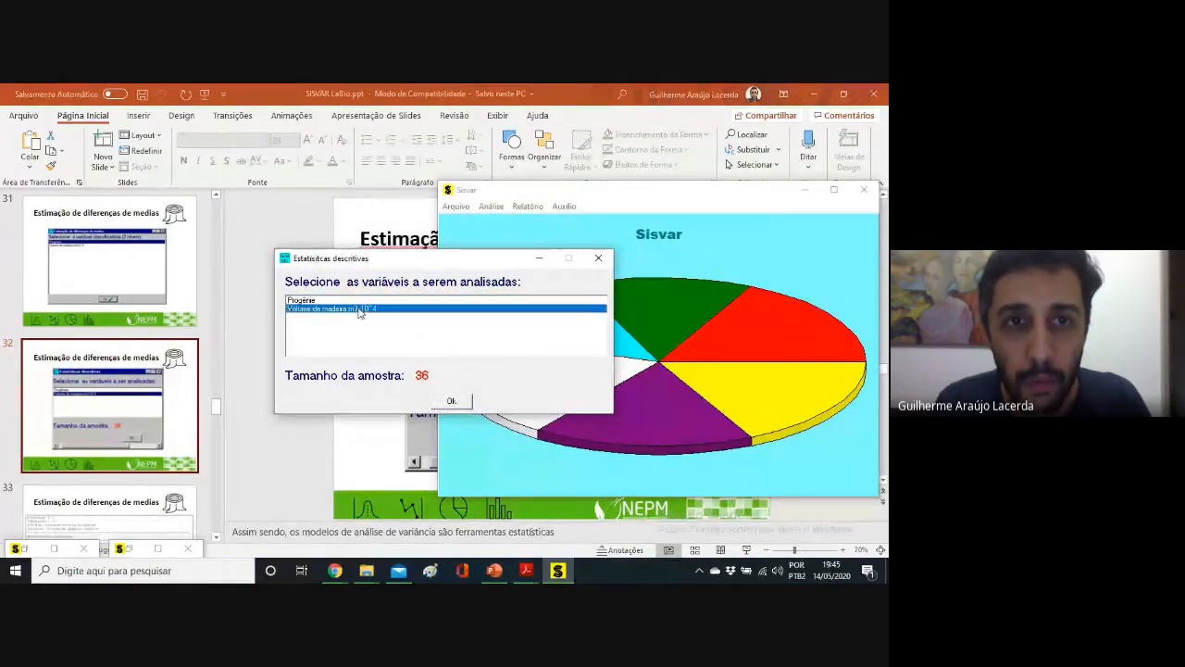
{"action": "left_click", "coordinate": [452, 402]}
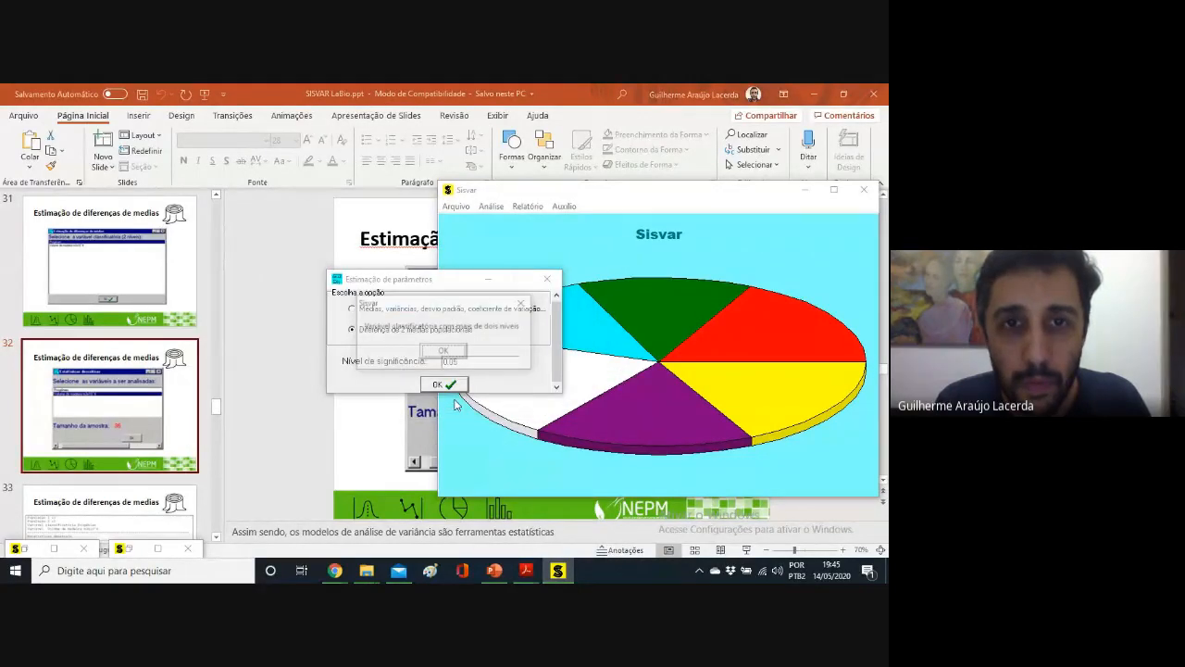
{"action": "left_click", "coordinate": [458, 361]}
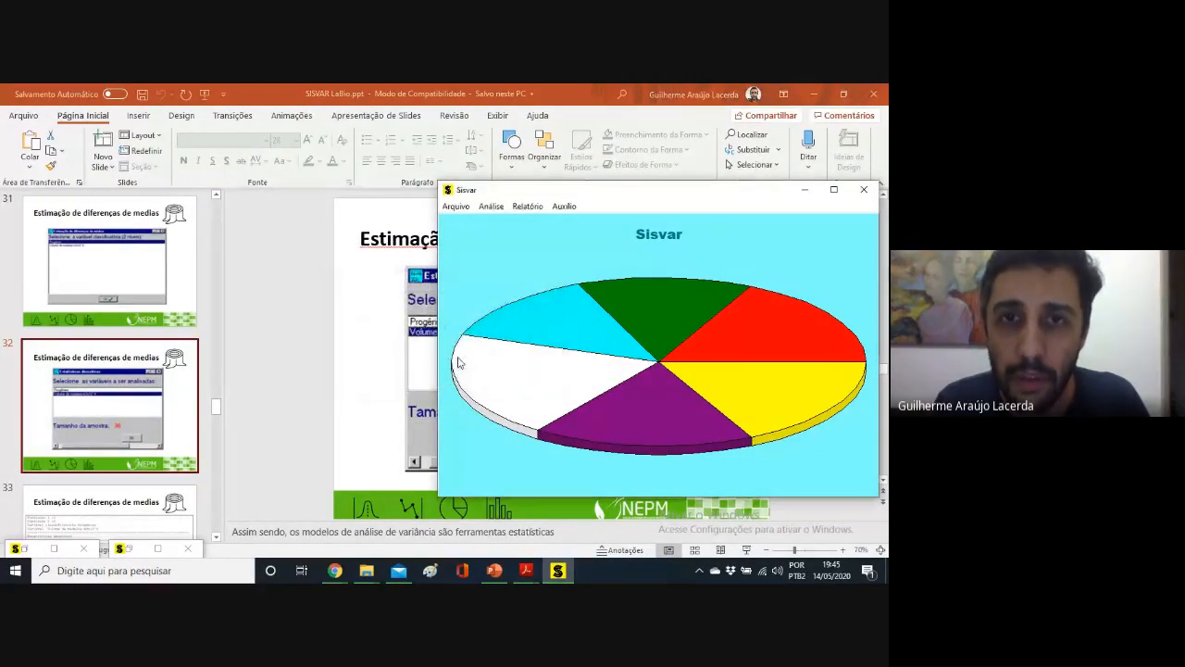
{"action": "left_click", "coordinate": [490, 207]}
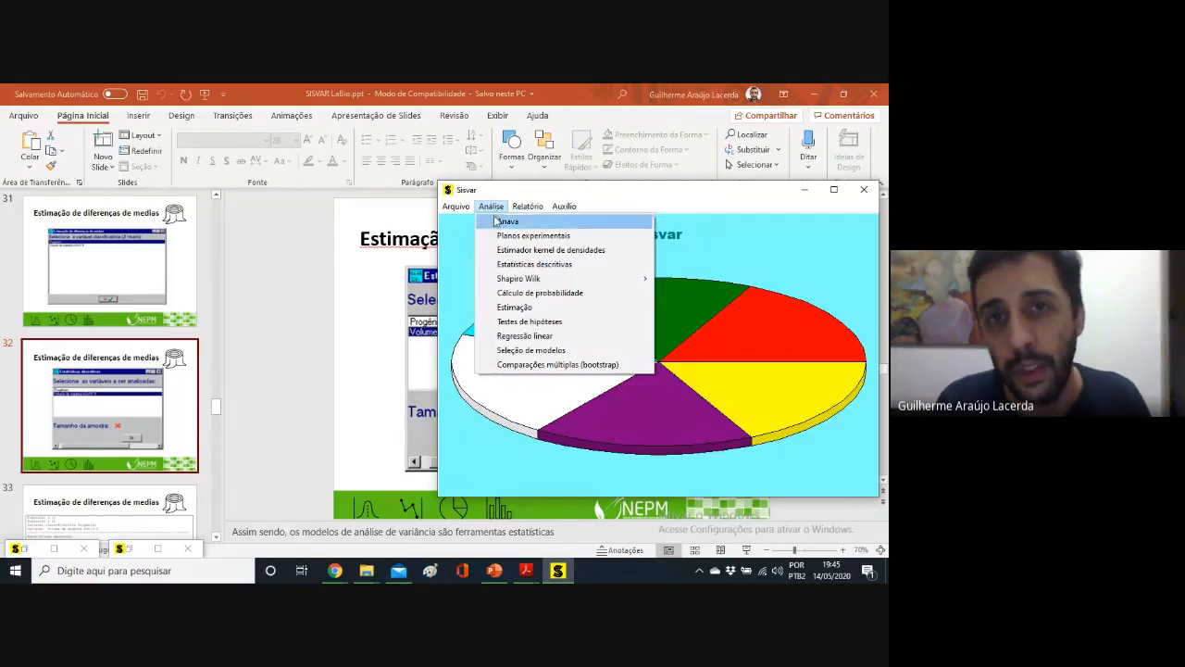
{"action": "left_click", "coordinate": [505, 222]}
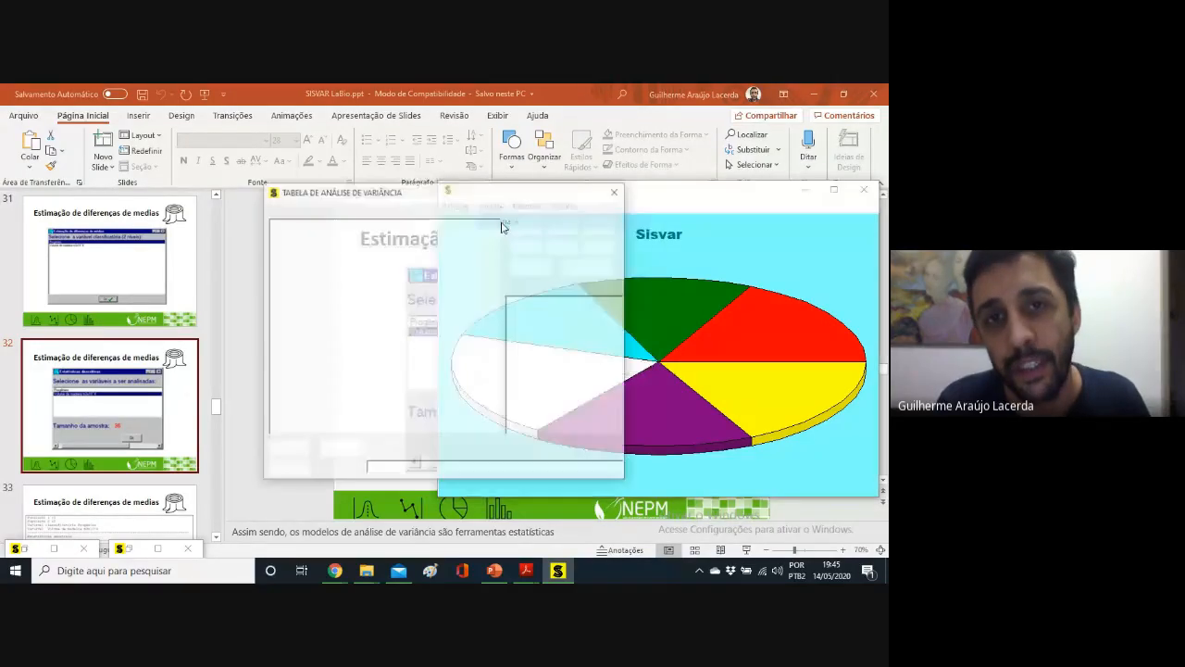
{"action": "left_click", "coordinate": [617, 191]}
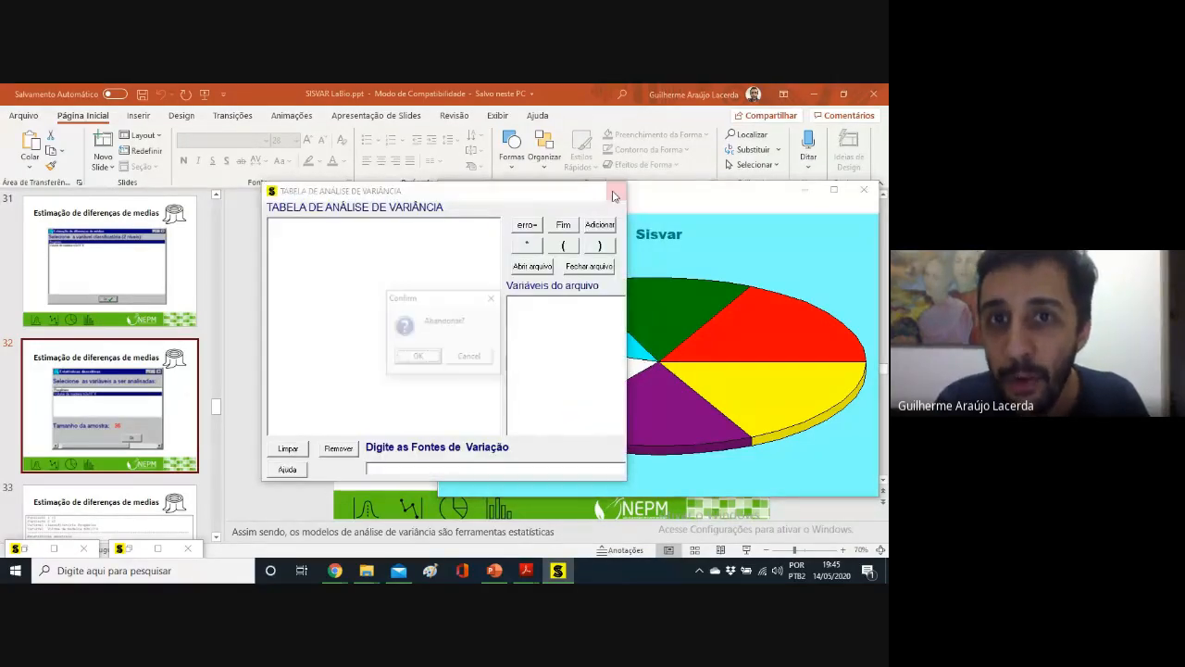
{"action": "left_click", "coordinate": [421, 357]}
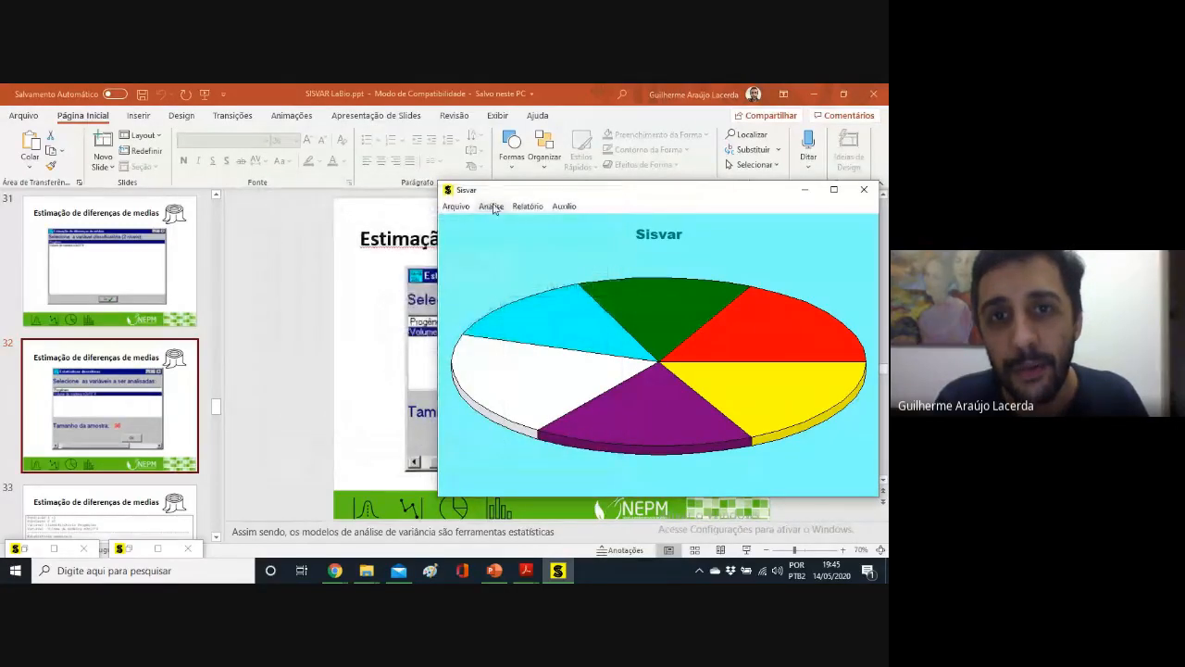
- Set up a file-based estimation of Diferença de 2 médias populacionais at the 0.05 significance level and load exemplo 2.DB
{"action": "left_click", "coordinate": [489, 206]}
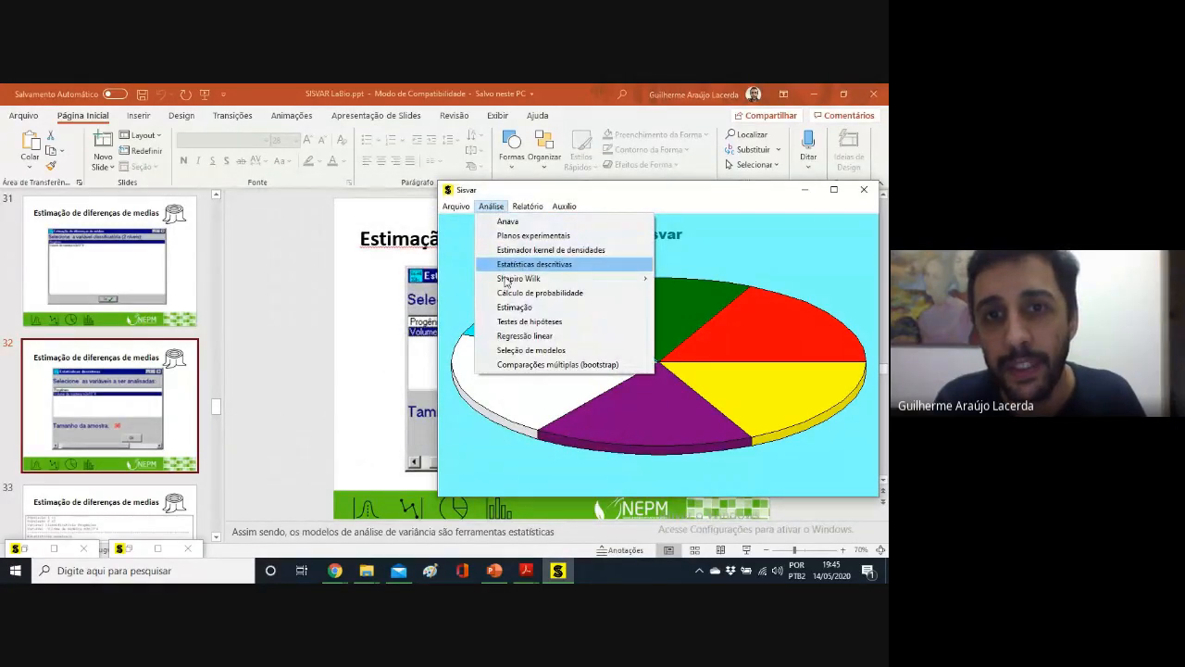
{"action": "left_click", "coordinate": [509, 306]}
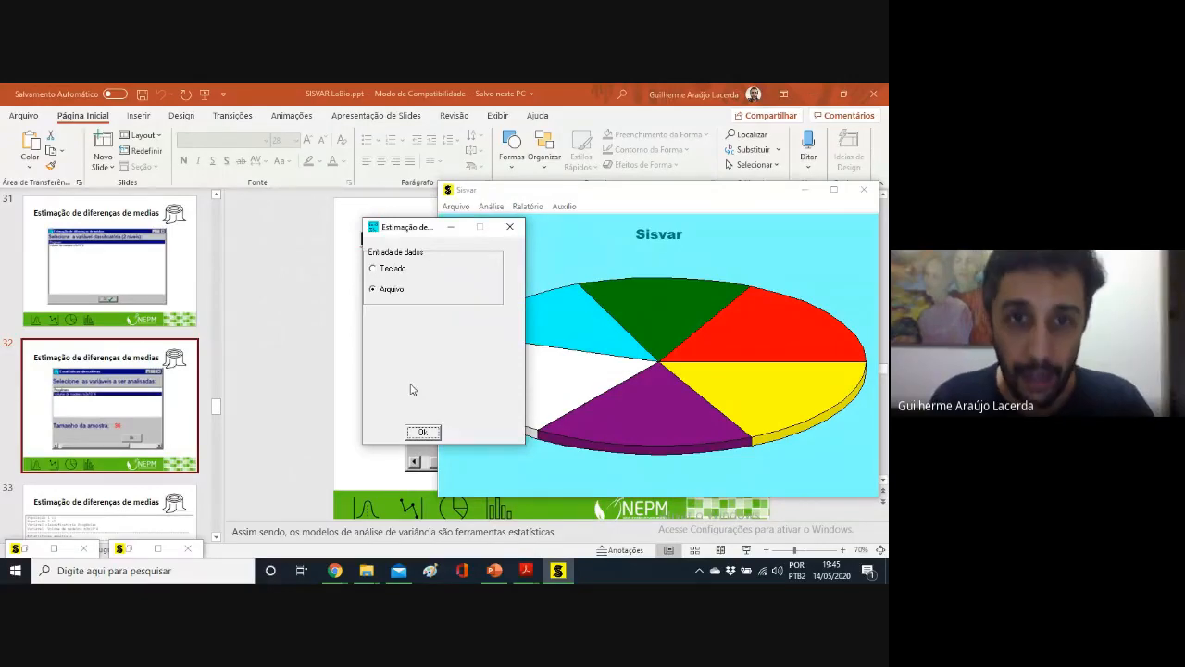
{"action": "left_click", "coordinate": [422, 431]}
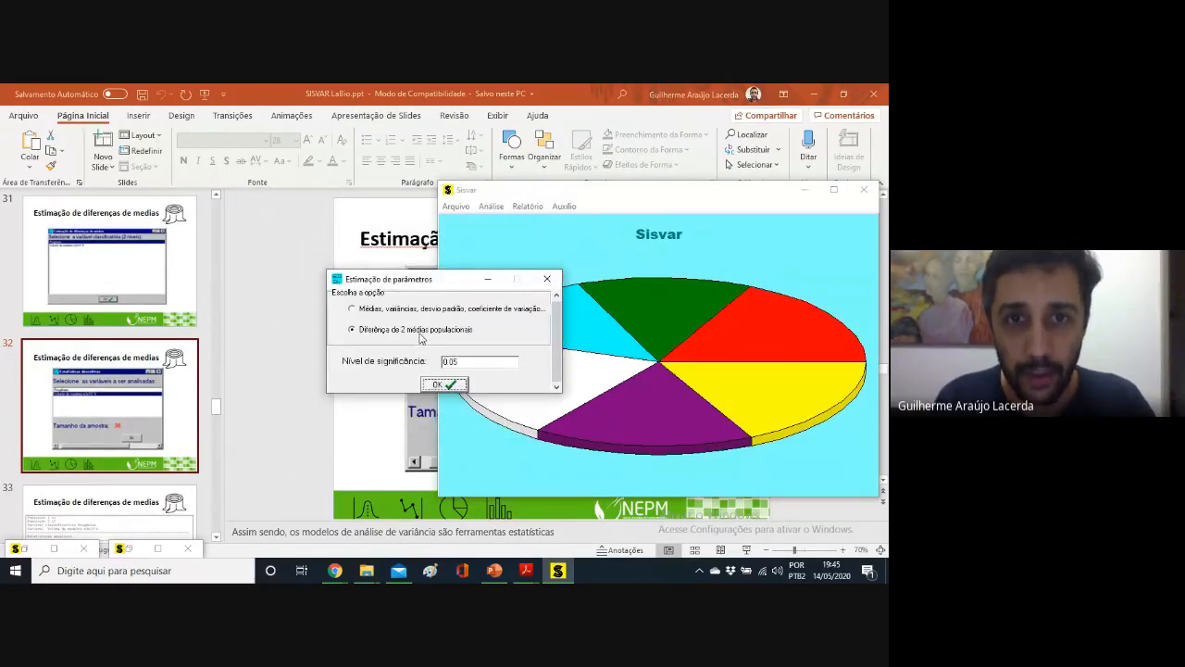
{"action": "left_click", "coordinate": [453, 387]}
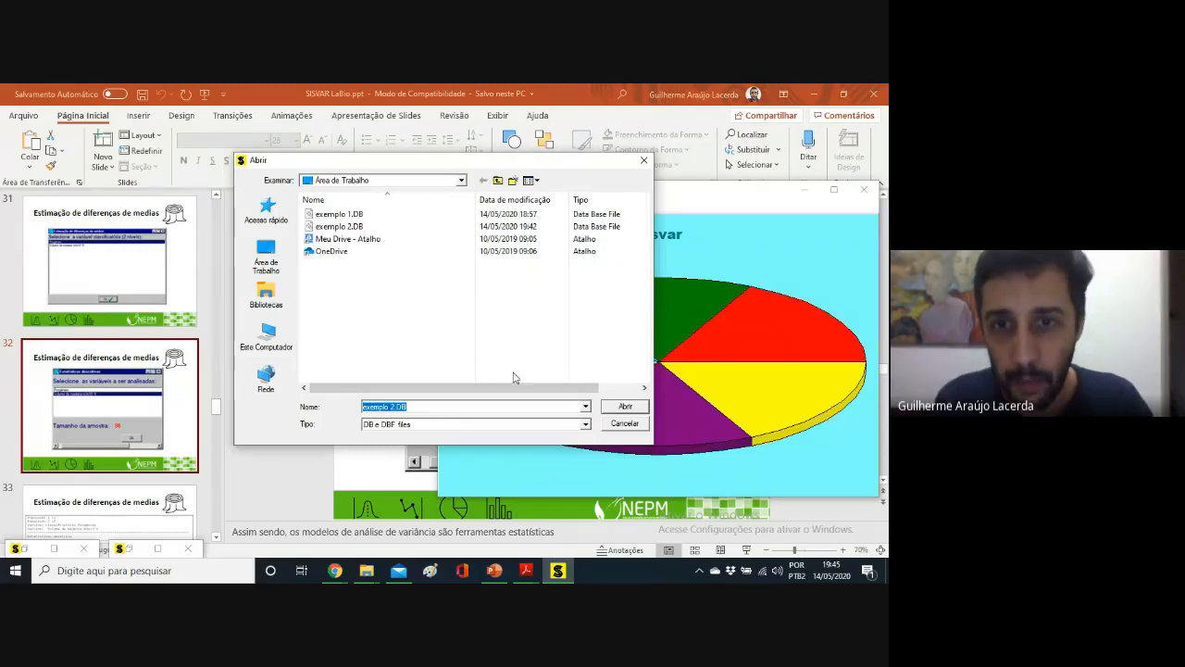
{"action": "left_click", "coordinate": [614, 406]}
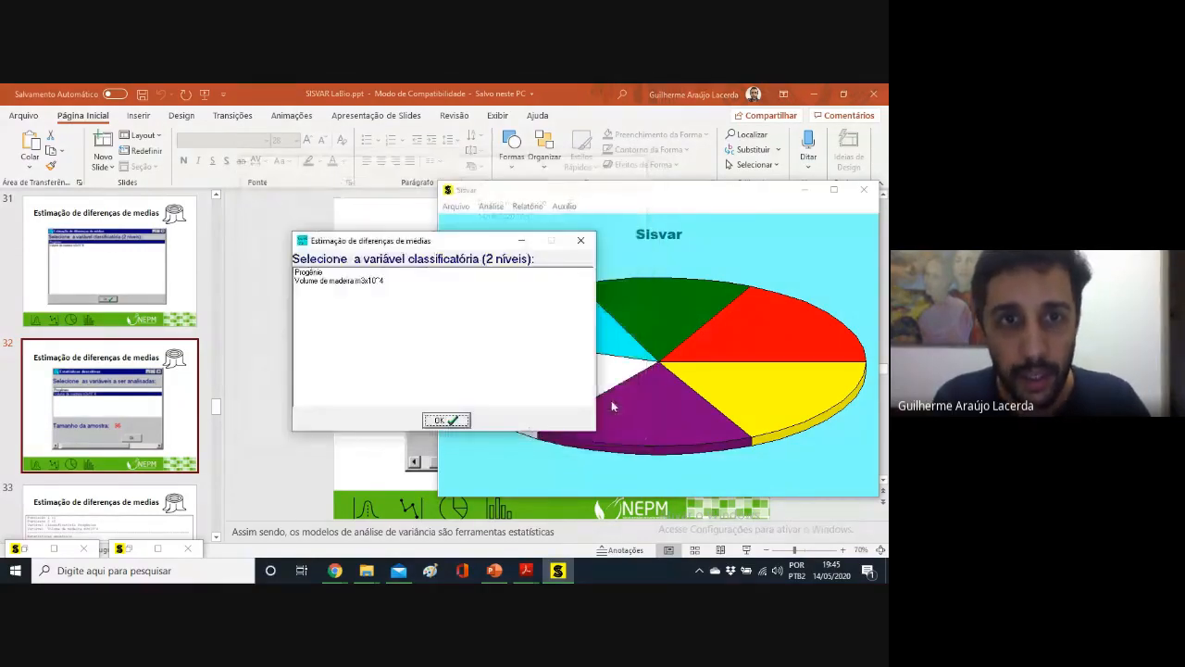
- Classify by Progênie, analyse Volume de madeira m3x10^4, and generate the estimation report
{"action": "left_click", "coordinate": [335, 274]}
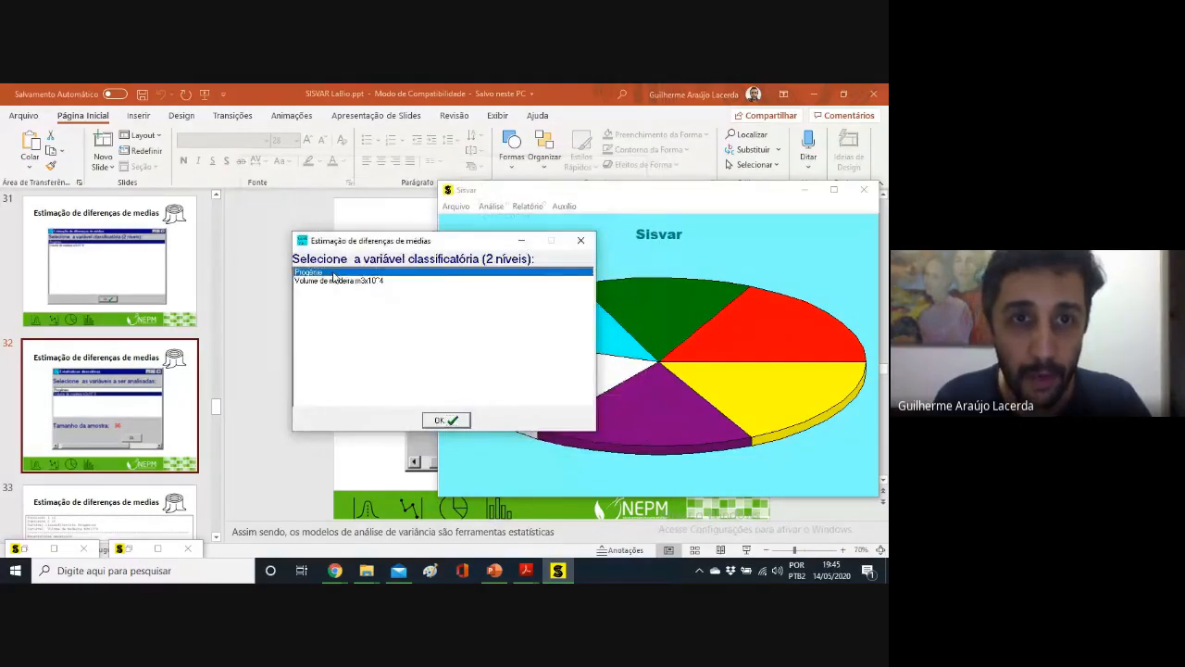
{"action": "left_click", "coordinate": [440, 421]}
{"action": "left_click", "coordinate": [375, 309]}
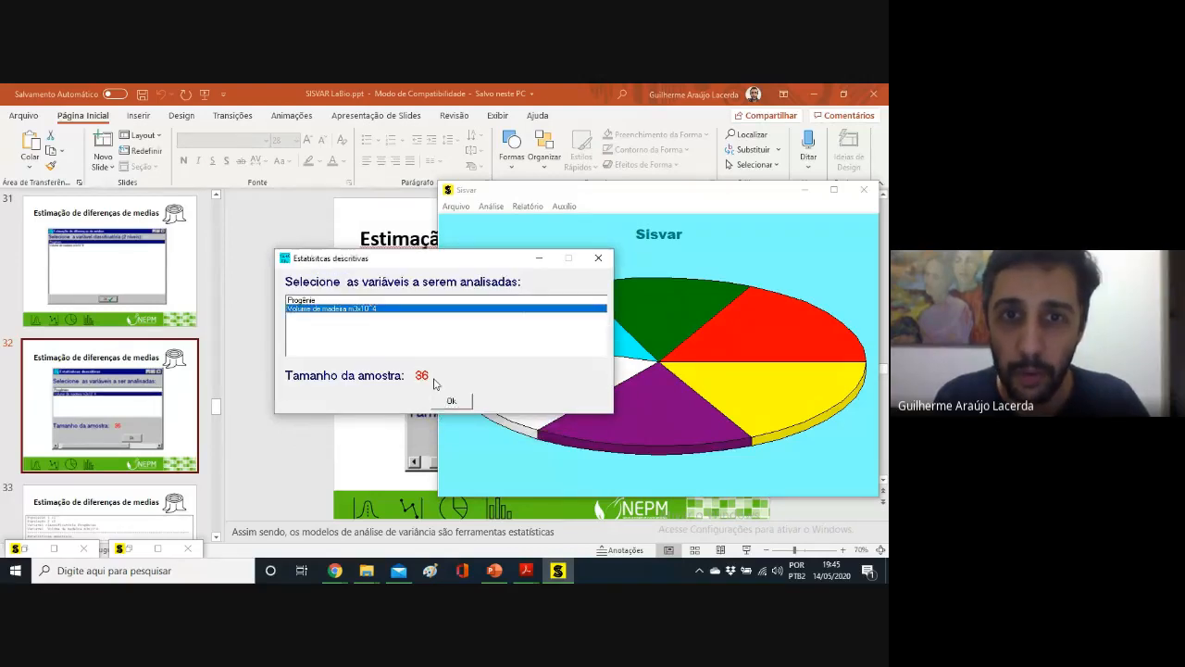
{"action": "left_click", "coordinate": [459, 403]}
{"action": "key", "text": "Return"}
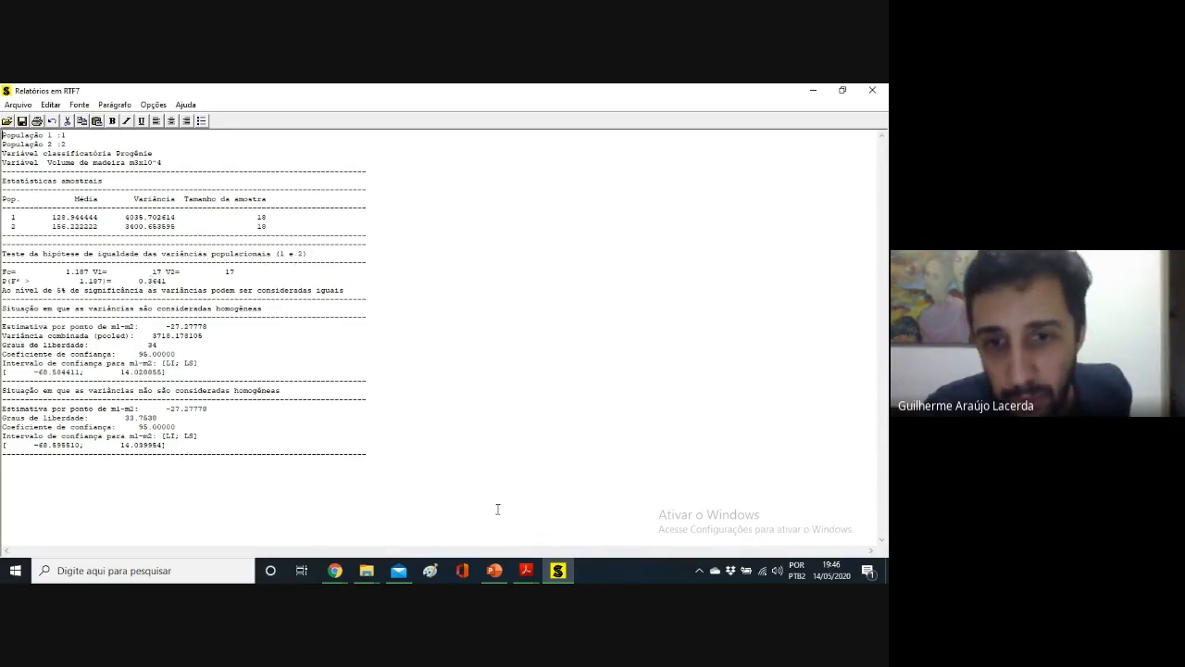
- Switch to the PowerPoint presentation, start the slide show from slide 32, and advance to the sample output slide
{"action": "left_click", "coordinate": [496, 569]}
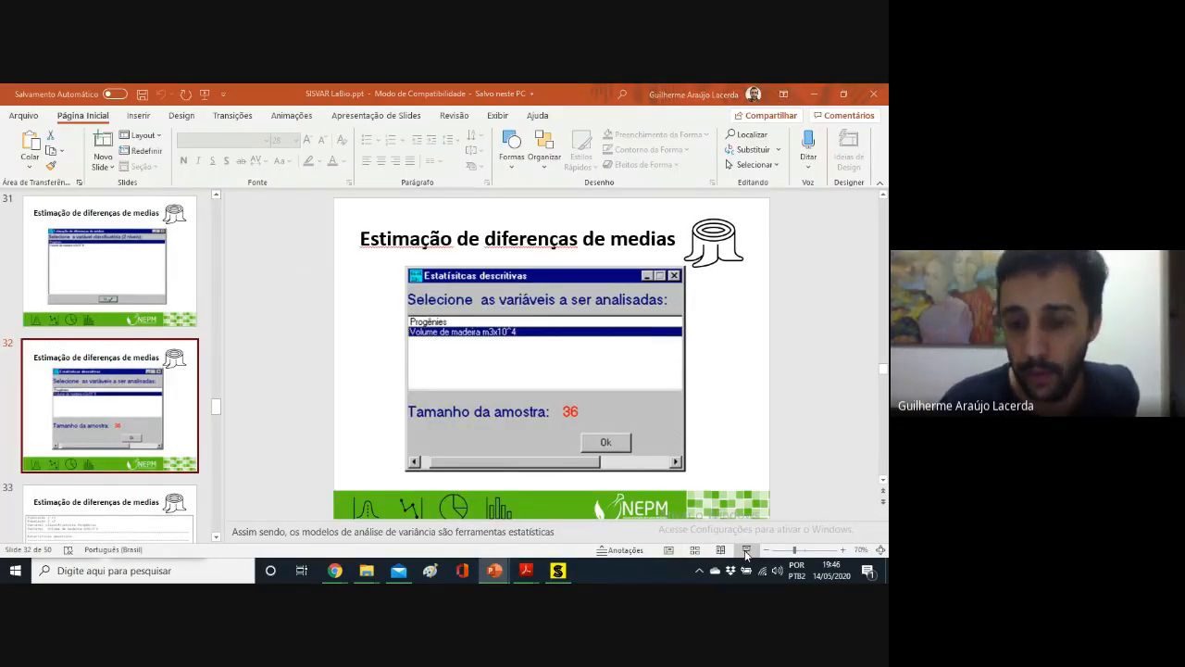
{"action": "left_click", "coordinate": [746, 550]}
{"action": "left_click", "coordinate": [744, 553]}
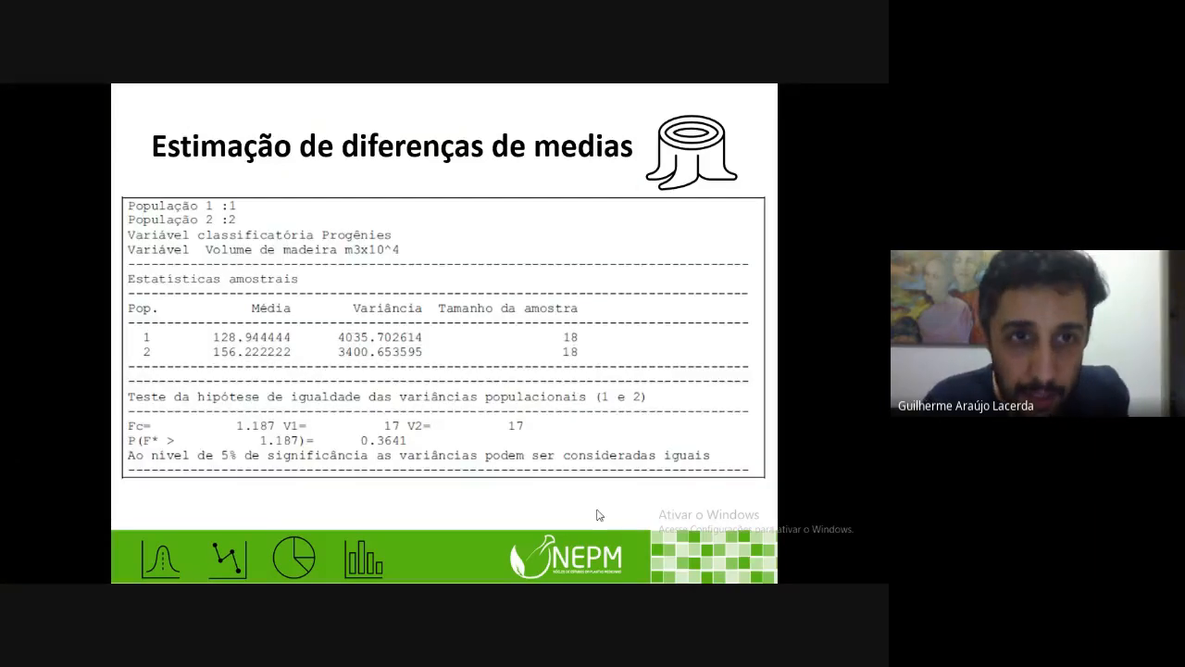
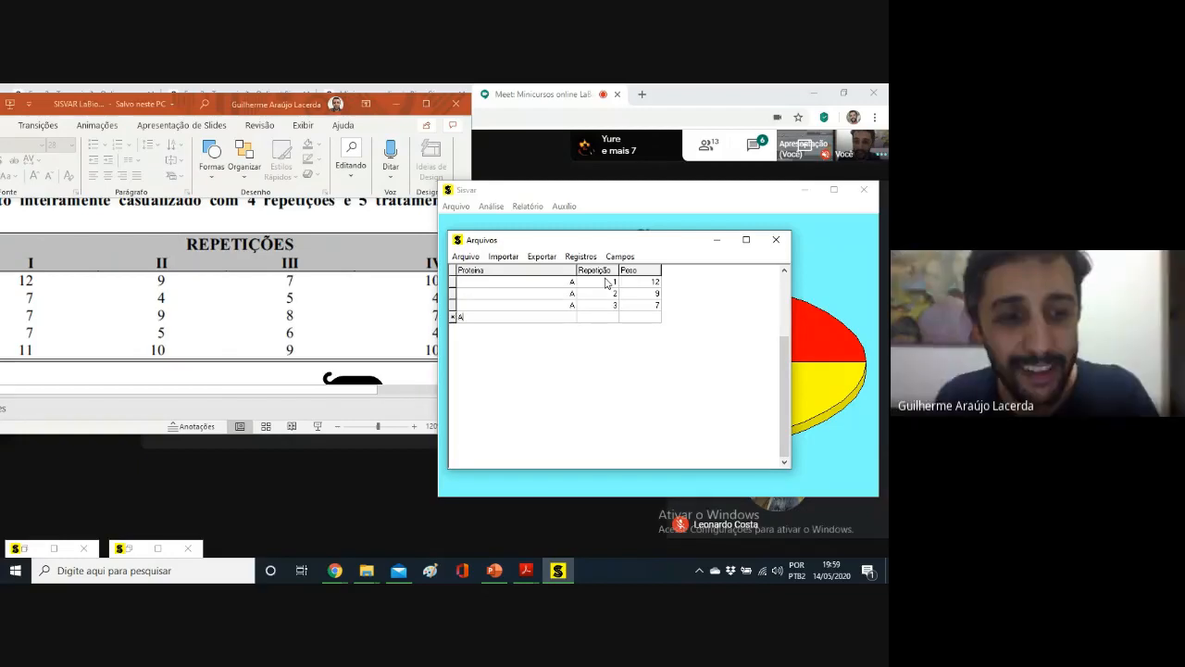
- Complete protein A's last record in the Sisvar data file with Repetição 4 and Peso 10, and return to the PowerPoint data table
{"action": "key", "text": "Tab"}
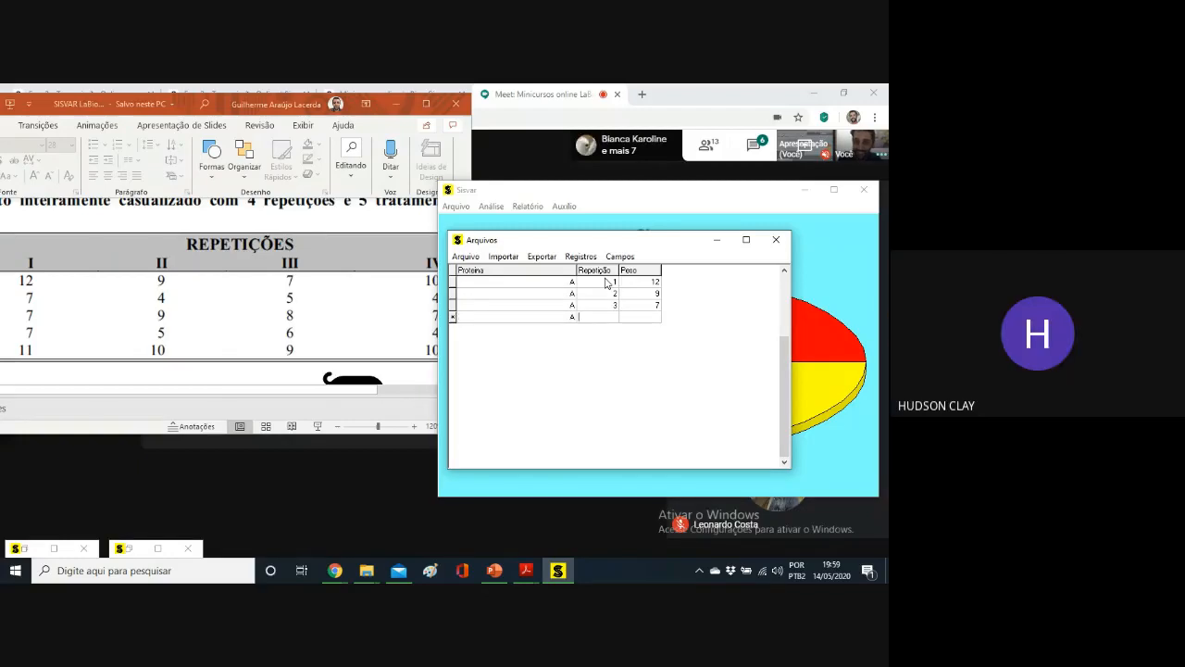
{"action": "type", "text": "4"}
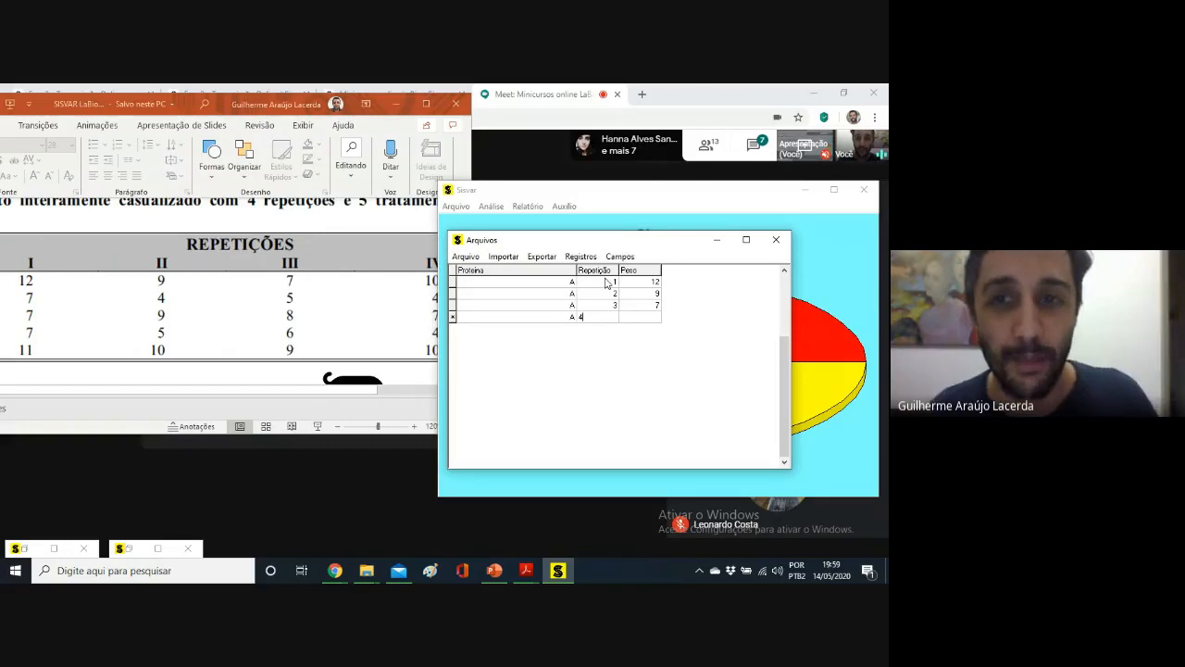
{"action": "key", "text": "Tab"}
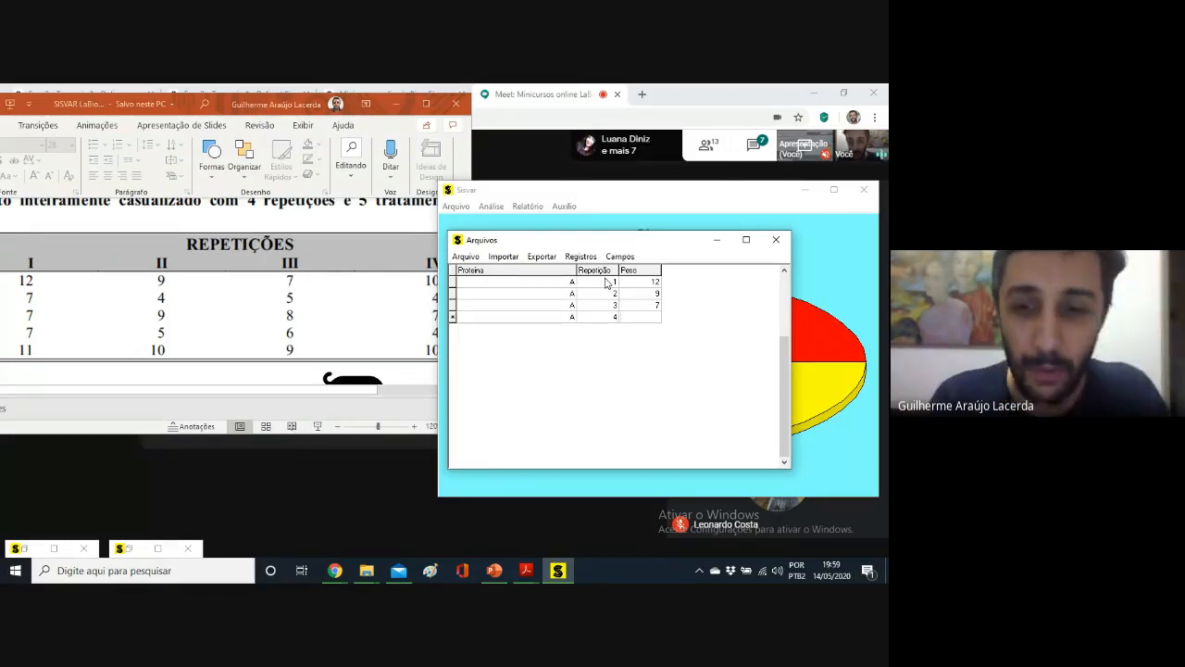
{"action": "type", "text": "10"}
{"action": "key", "text": "Tab"}
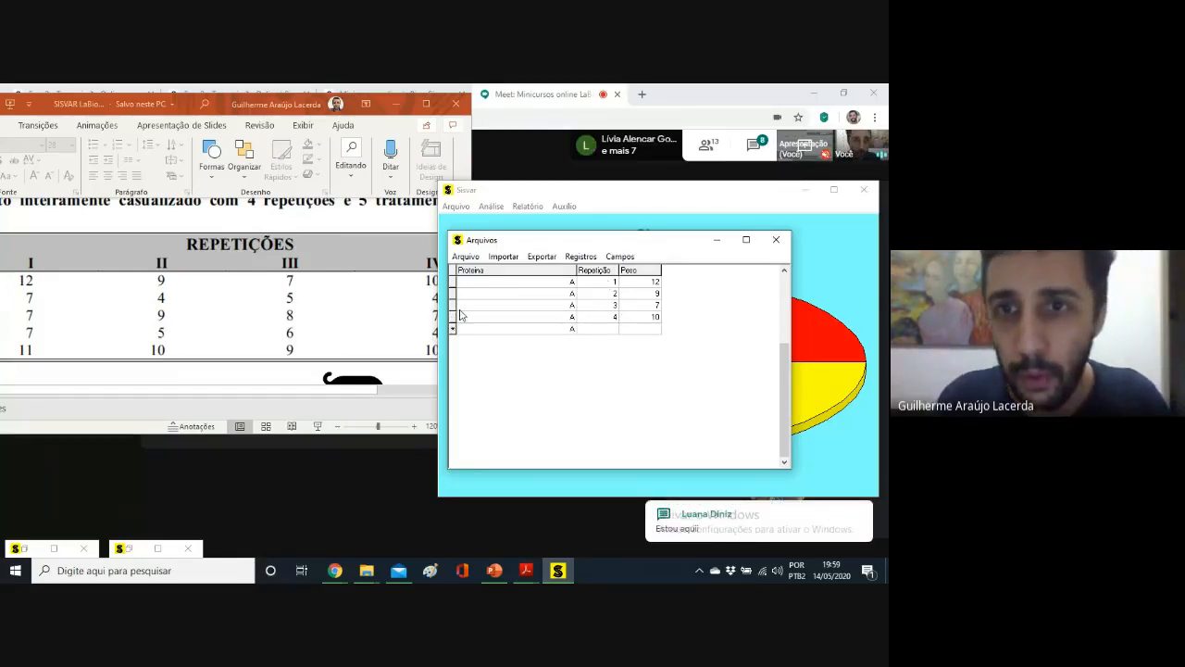
{"action": "left_click", "coordinate": [394, 301]}
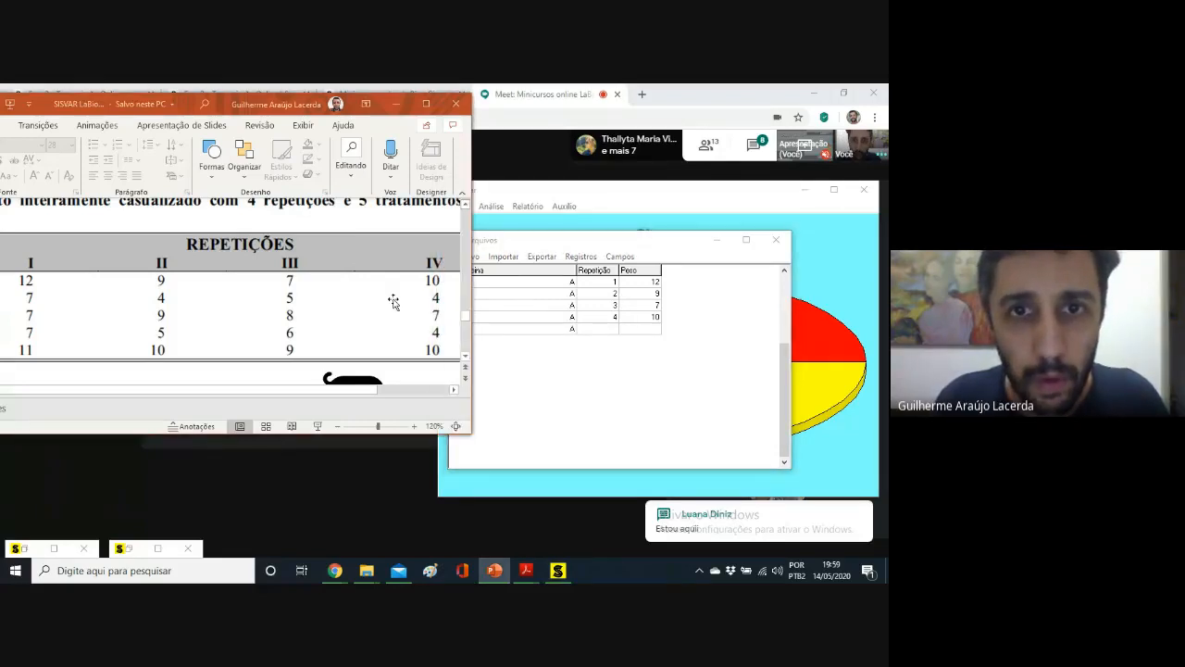
- Using the PowerPoint table as reference, enter protein B's first record in the Sisvar data file with Repetição 1 and Peso 7
{"action": "left_click_drag", "start_coordinate": [369, 393], "coordinate": [437, 394]}
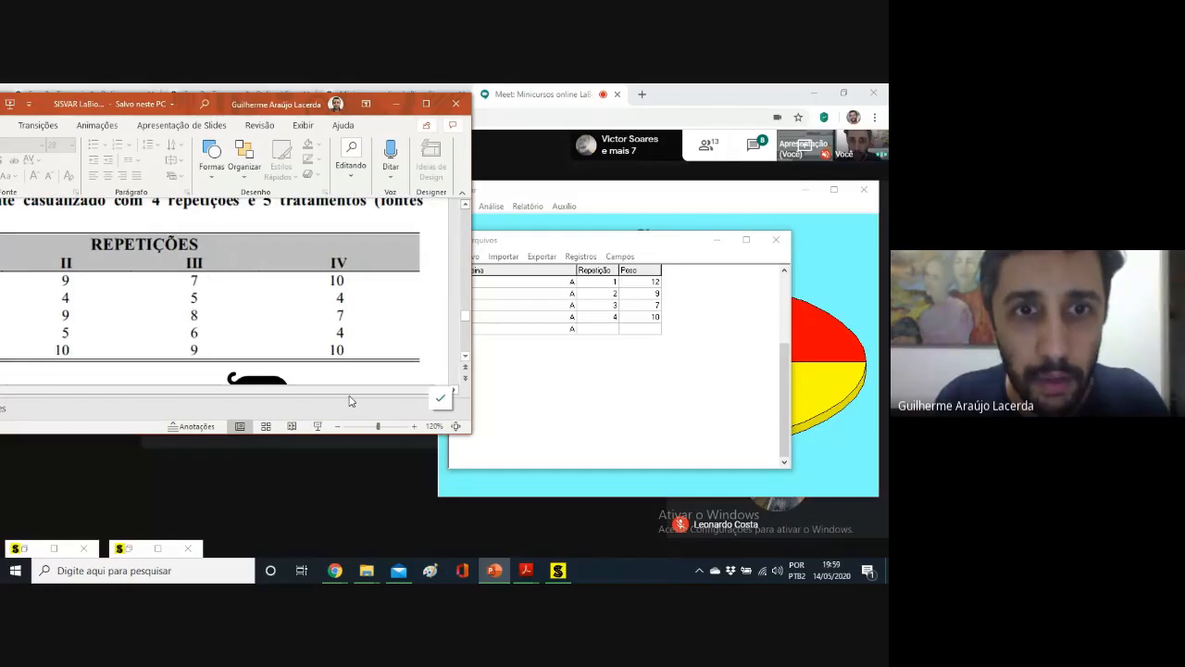
{"action": "left_click_drag", "start_coordinate": [349, 396], "coordinate": [325, 393]}
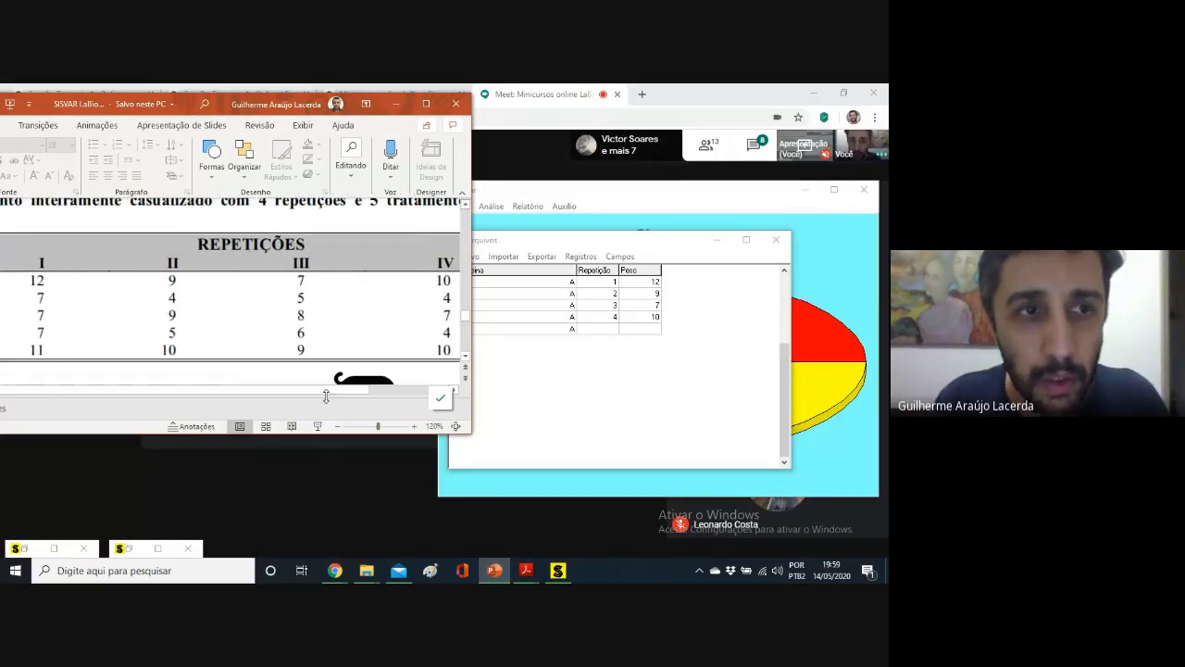
{"action": "left_click", "coordinate": [569, 328]}
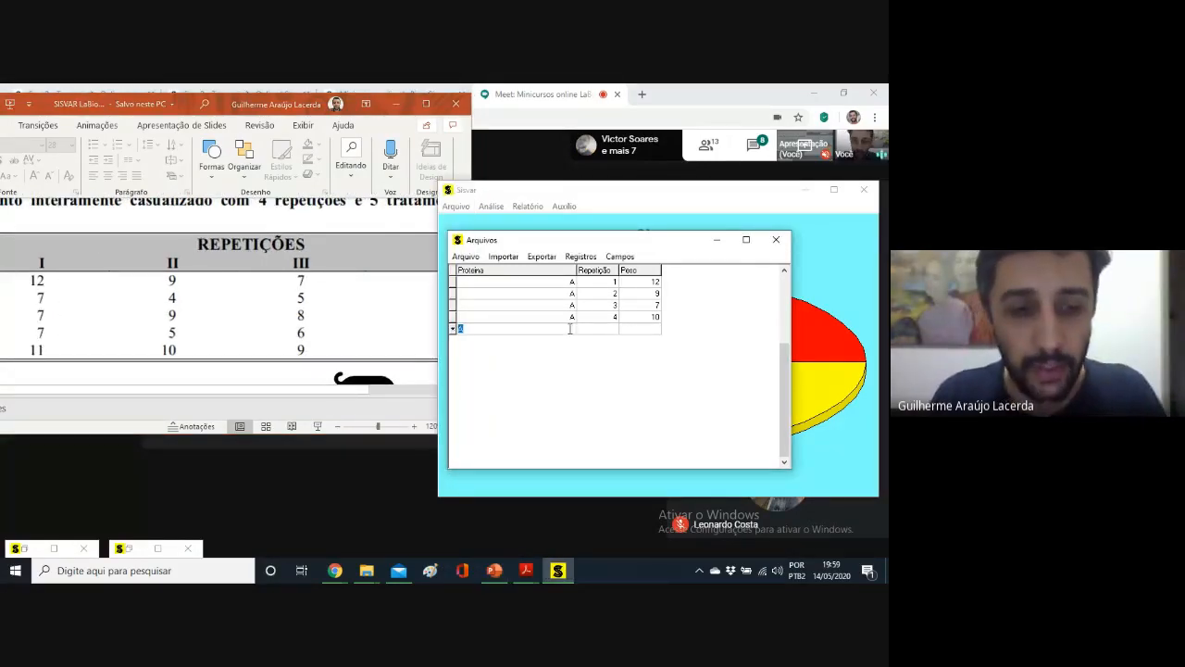
{"action": "type", "text": "B"}
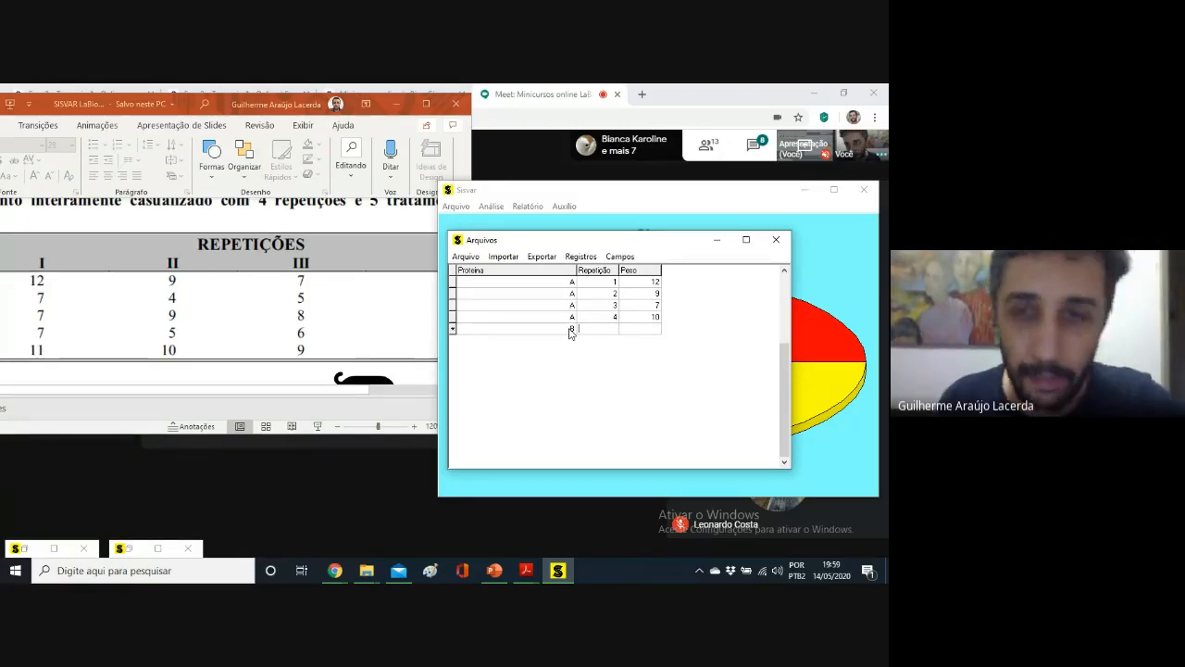
{"action": "type", "text": "1"}
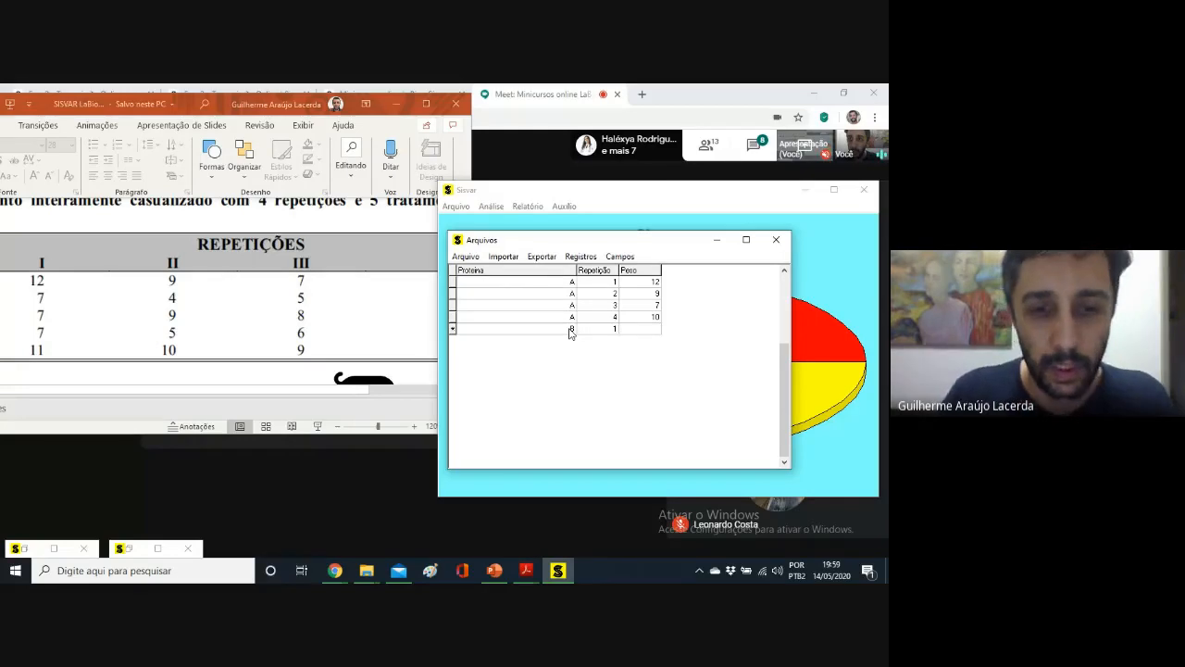
{"action": "key", "text": "Tab"}
{"action": "type", "text": "7"}
{"action": "key", "text": "Tab"}
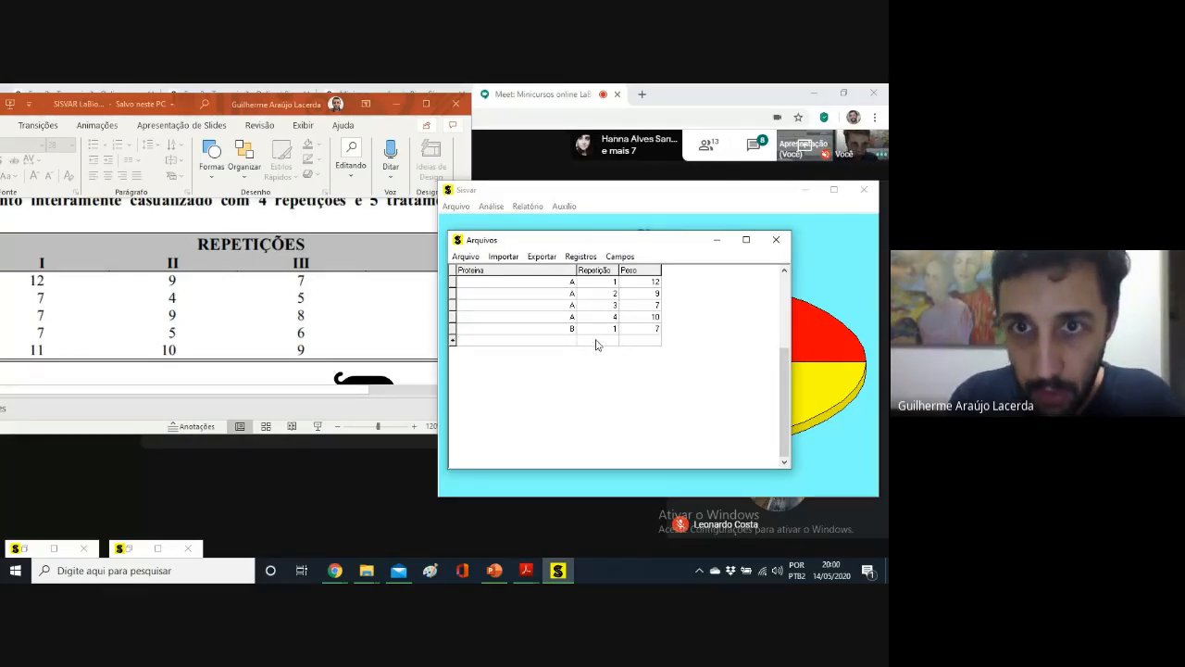
- Add protein B's records for Repetição 2 with Peso 4 and Repetição 3 with Peso 5
{"action": "type", "text": "B"}
{"action": "key", "text": "Tab"}
{"action": "type", "text": "2"}
{"action": "key", "text": "Tab"}
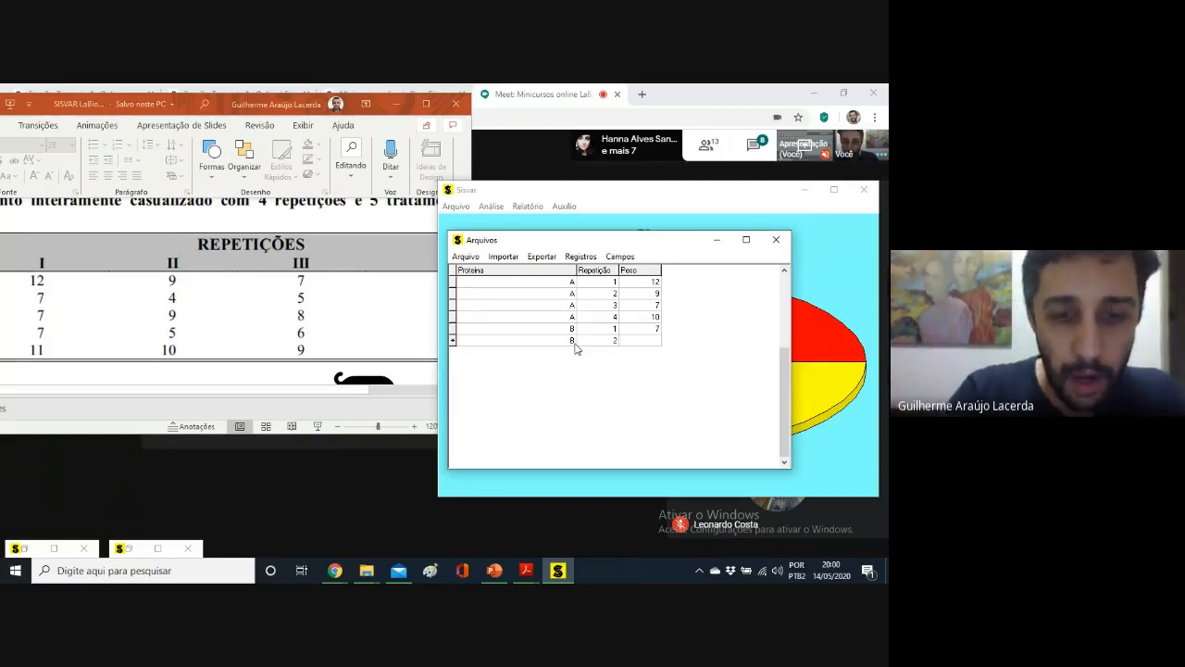
{"action": "type", "text": "4"}
{"action": "key", "text": "Tab"}
{"action": "type", "text": "B"}
{"action": "key", "text": "Tab"}
{"action": "type", "text": "3"}
{"action": "key", "text": "Tab"}
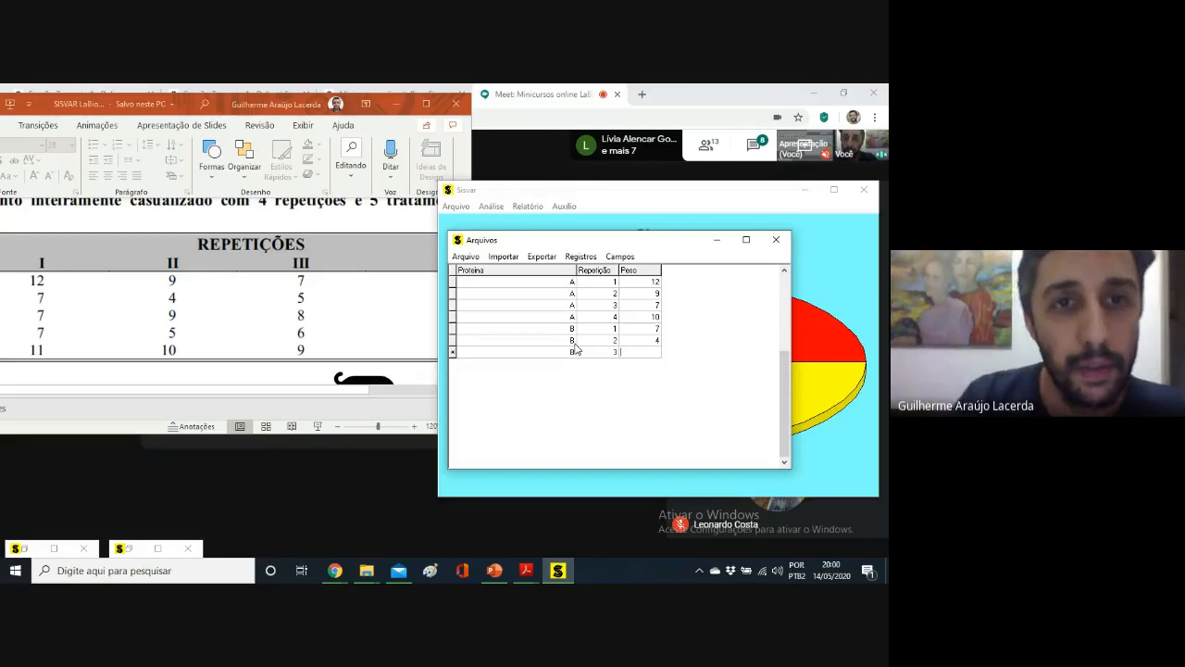
{"action": "type", "text": "5"}
{"action": "key", "text": "Return"}
- Start another protein B record with Repetição 4
{"action": "type", "text": "B"}
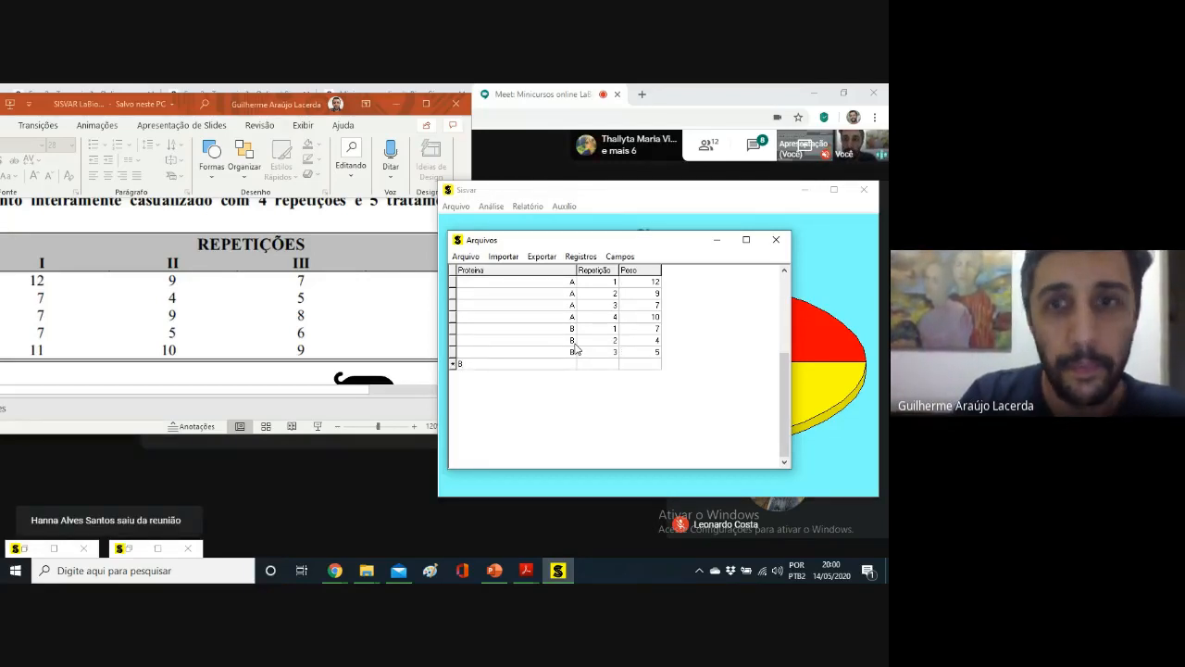
{"action": "key", "text": "Return"}
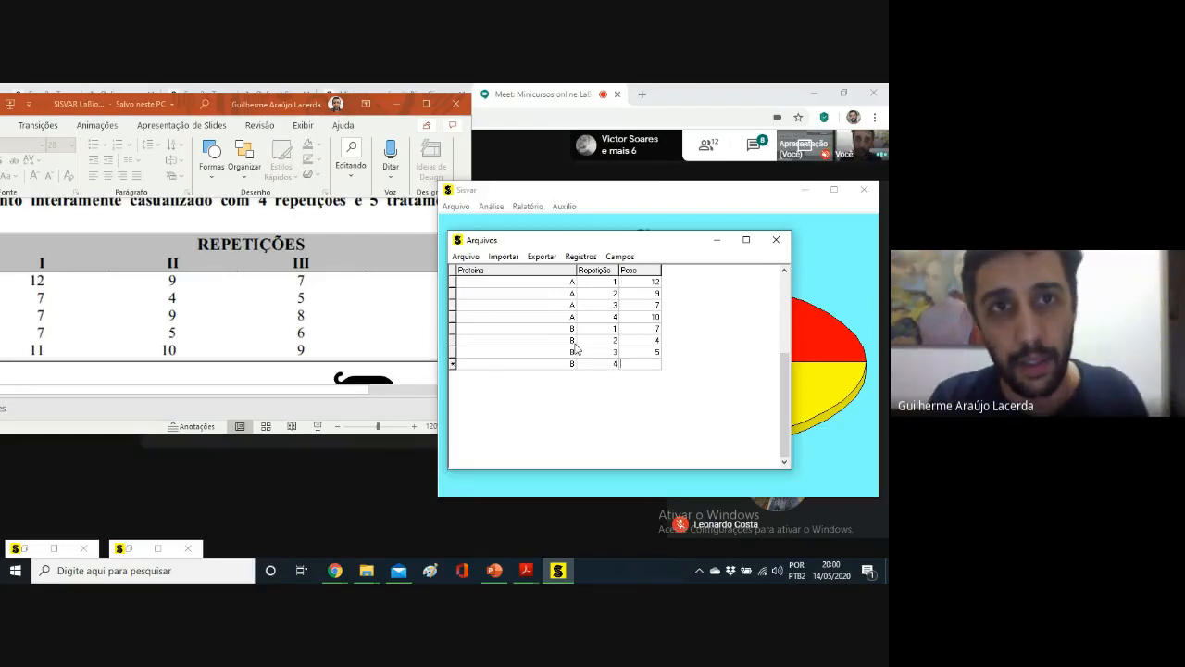
{"action": "key", "text": "Return"}
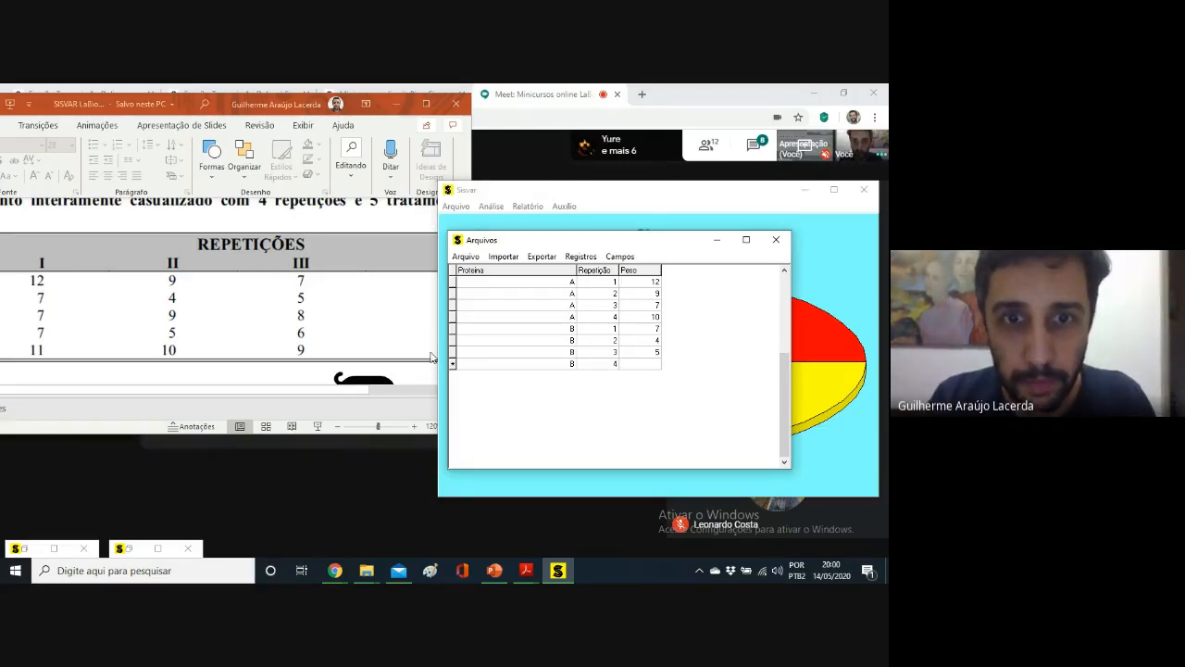
- Rearrange the PowerPoint and Arquivos windows to expose column IV of the slide table, and complete protein B's fourth record with Peso 4
{"action": "left_click", "coordinate": [370, 404]}
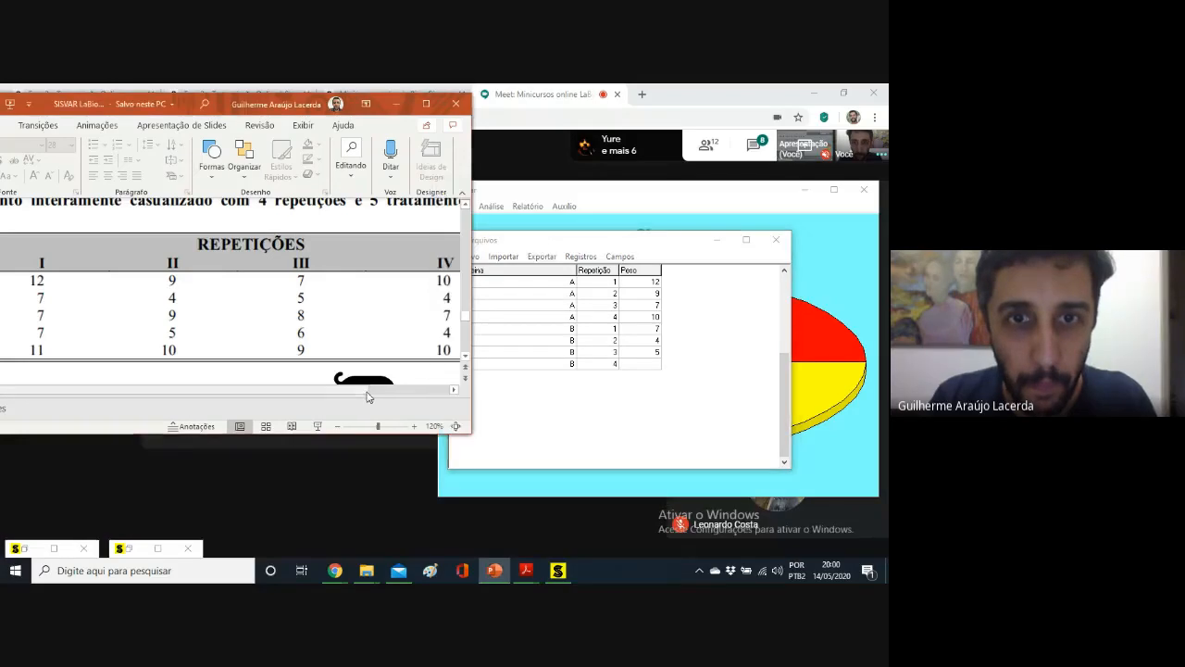
{"action": "left_click", "coordinate": [606, 218]}
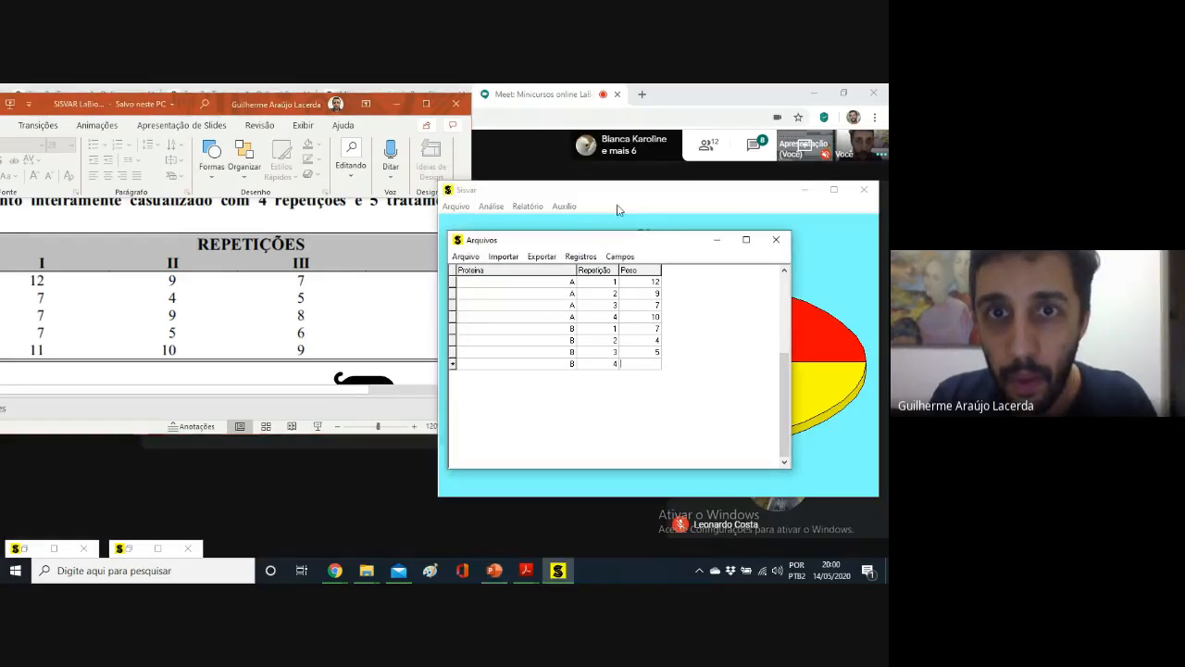
{"action": "left_click_drag", "start_coordinate": [637, 240], "coordinate": [648, 234]}
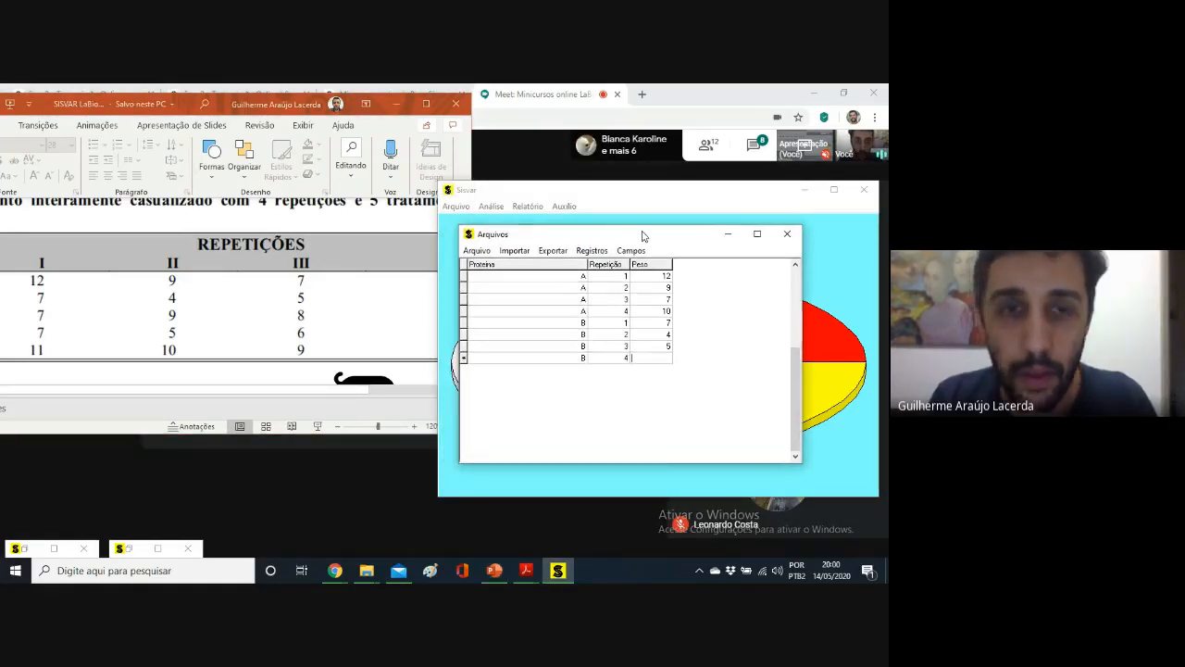
{"action": "left_click", "coordinate": [378, 110]}
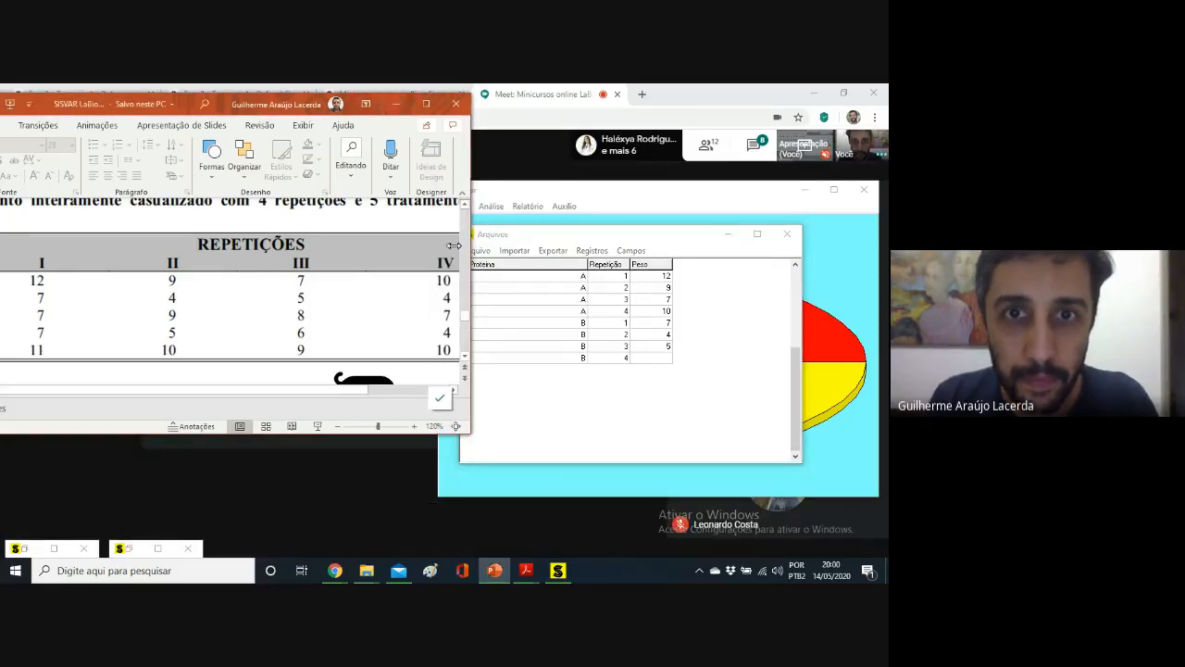
{"action": "mouse_move", "coordinate": [454, 245]}
{"action": "left_mouse_down"}
{"action": "mouse_move", "coordinate": [437, 243]}
{"action": "mouse_move", "coordinate": [473, 244]}
{"action": "left_mouse_up"}
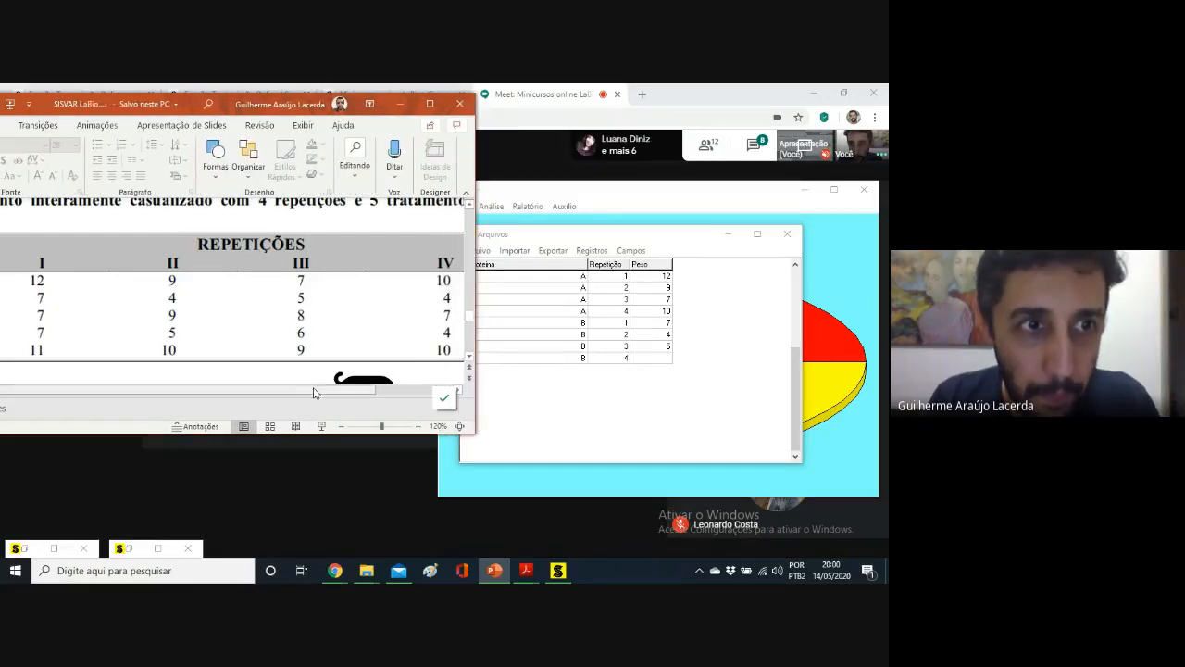
{"action": "left_click_drag", "start_coordinate": [316, 392], "coordinate": [320, 393]}
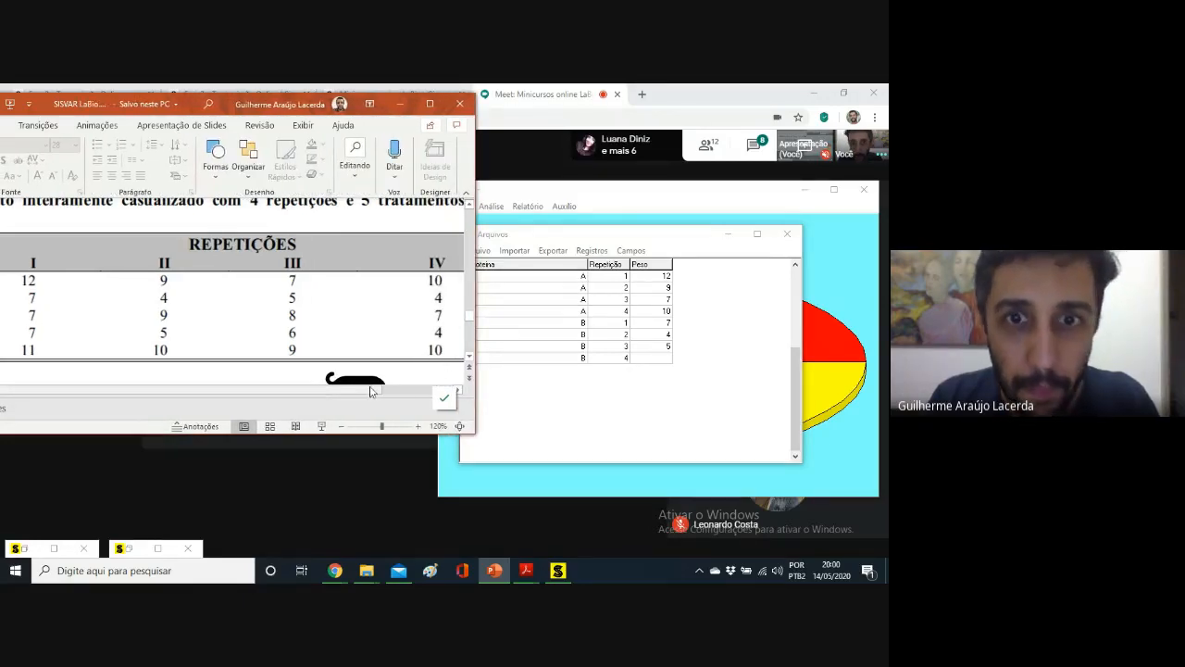
{"action": "left_click", "coordinate": [490, 410]}
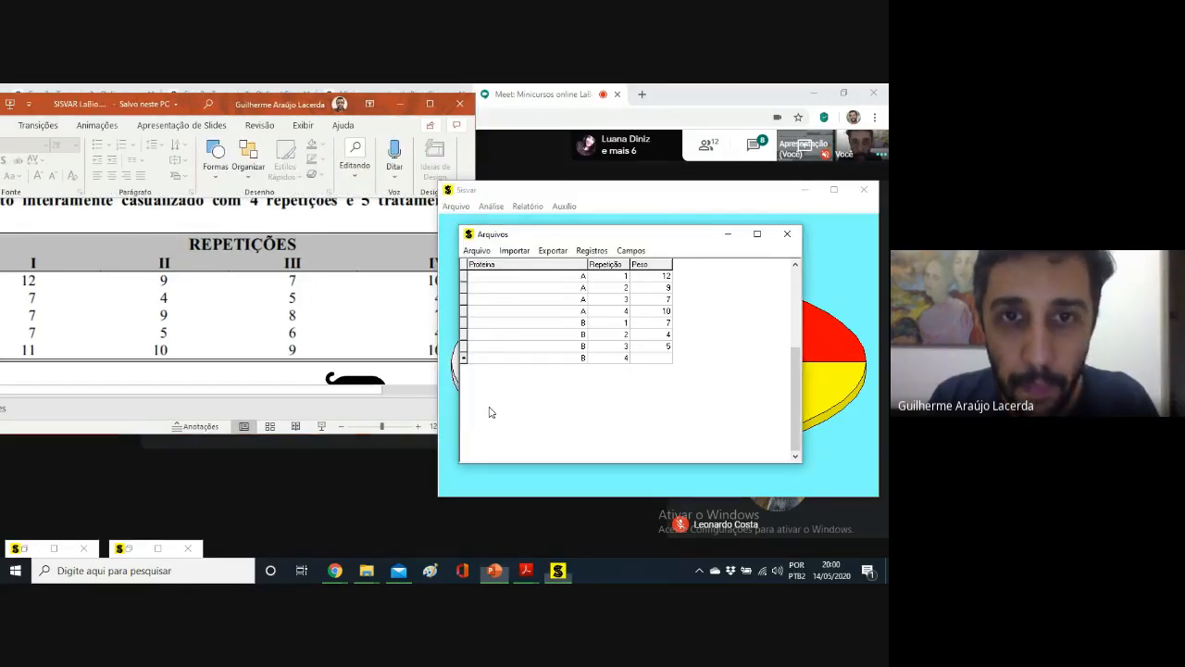
{"action": "left_click", "coordinate": [381, 399]}
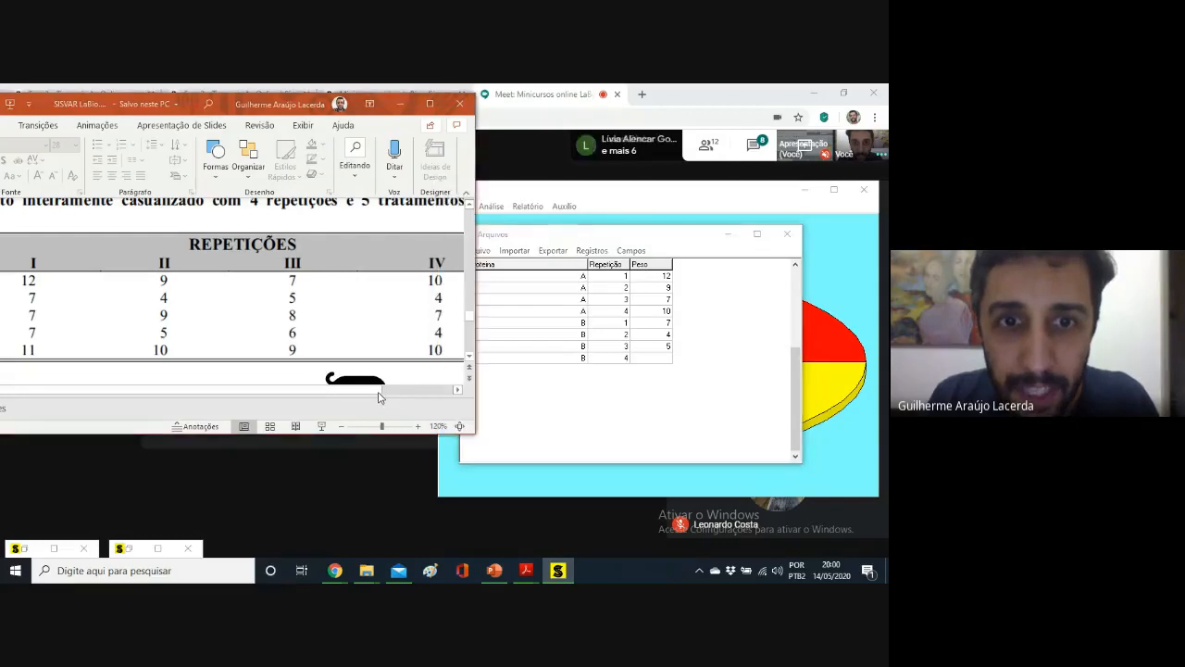
{"action": "left_click", "coordinate": [462, 390]}
{"action": "left_click", "coordinate": [517, 413]}
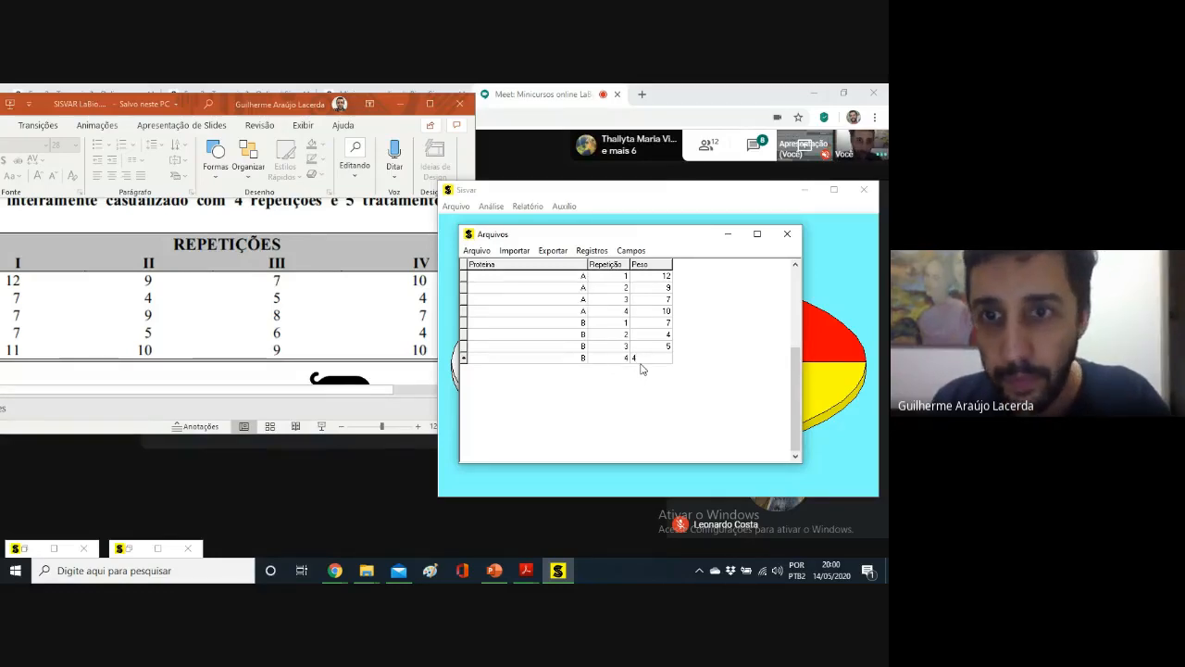
{"action": "key", "text": "Return"}
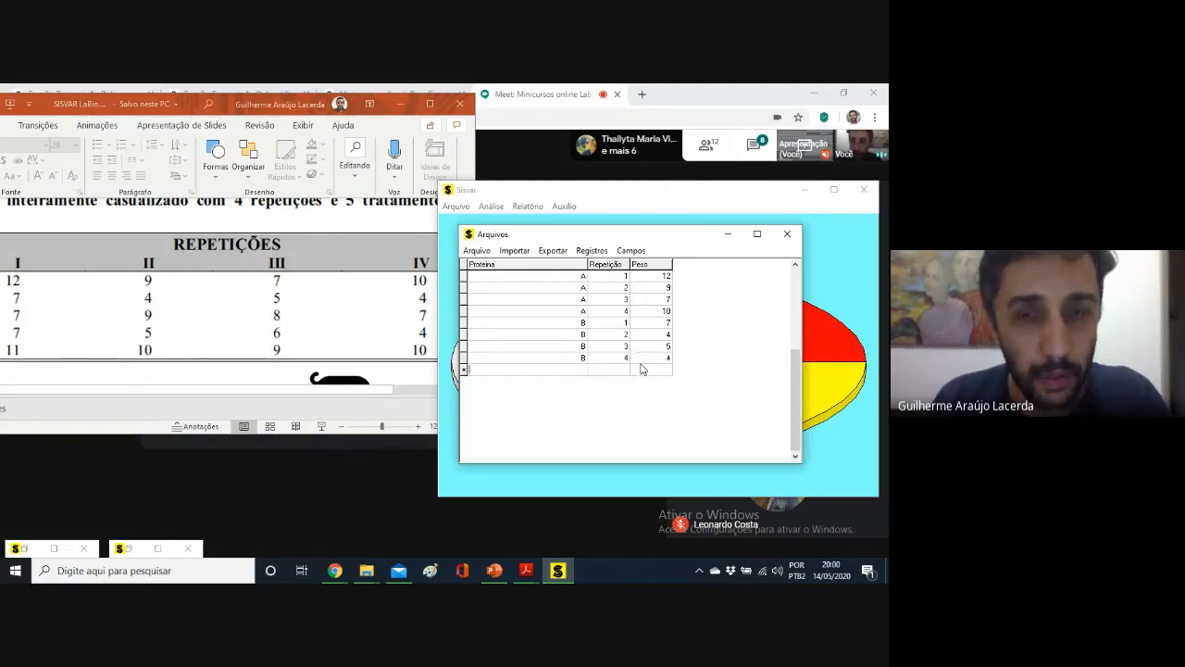
- Add protein C's records for Repetição 1 with Peso 7 and Repetição 2 with Peso 9
{"action": "type", "text": "C"}
{"action": "key", "text": "Tab"}
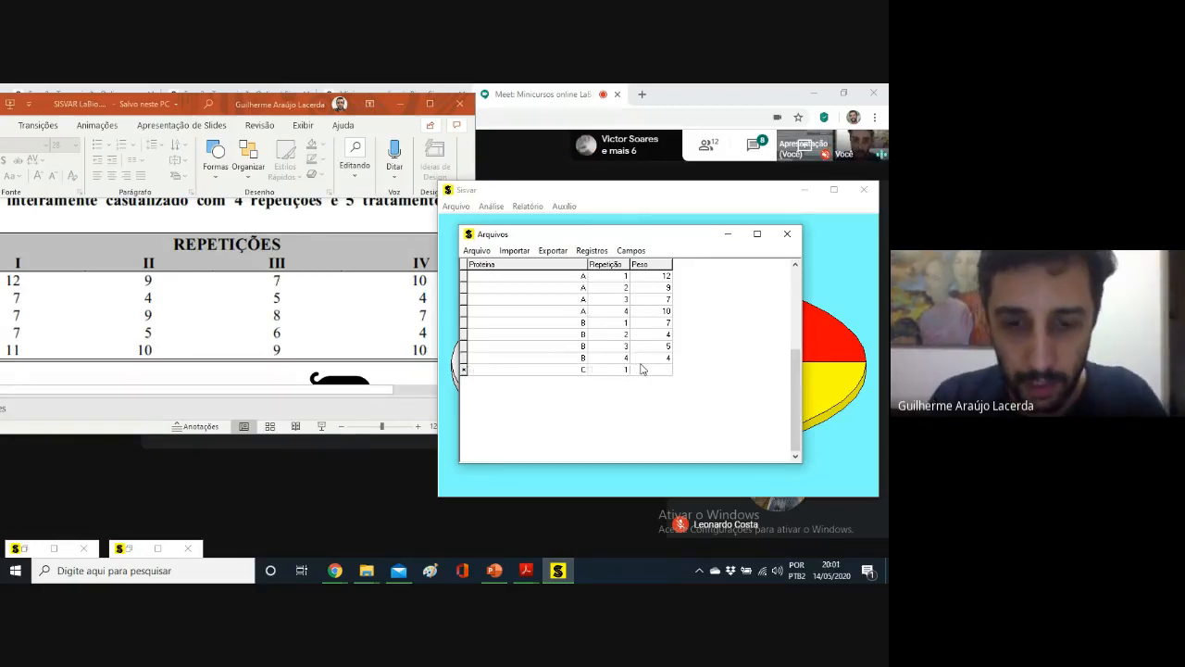
{"action": "type", "text": "7"}
{"action": "key", "text": "Return"}
{"action": "type", "text": "C"}
{"action": "key", "text": "Tab"}
{"action": "type", "text": "2"}
{"action": "key", "text": "Tab"}
{"action": "type", "text": "9"}
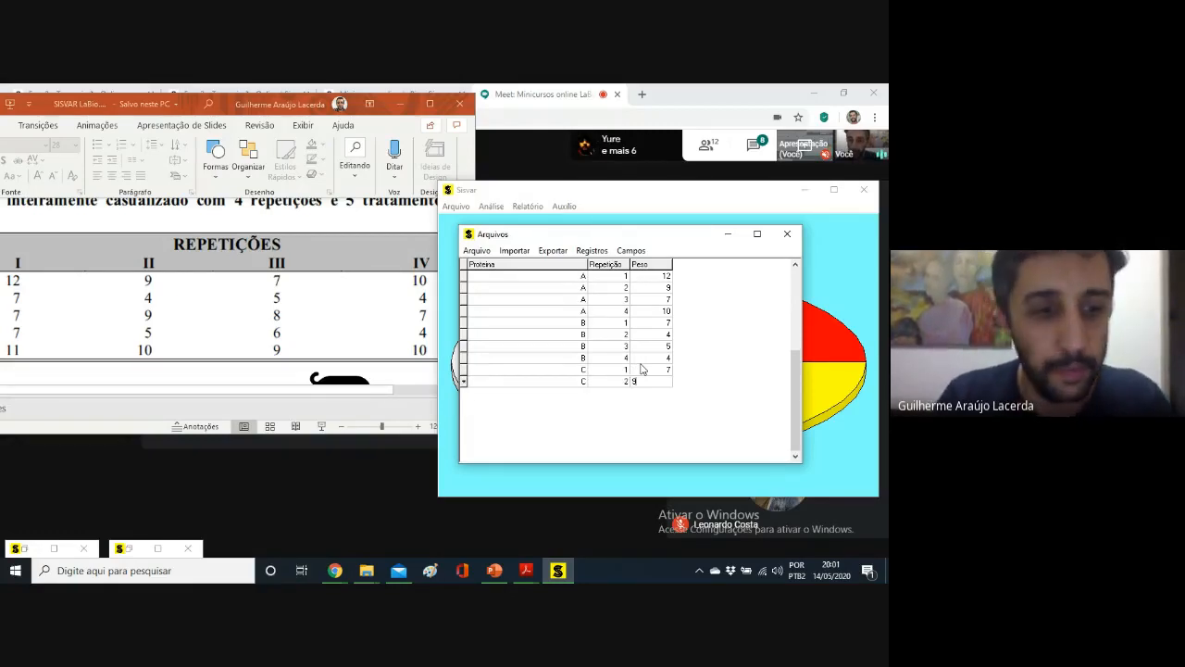
{"action": "key", "text": "Return"}
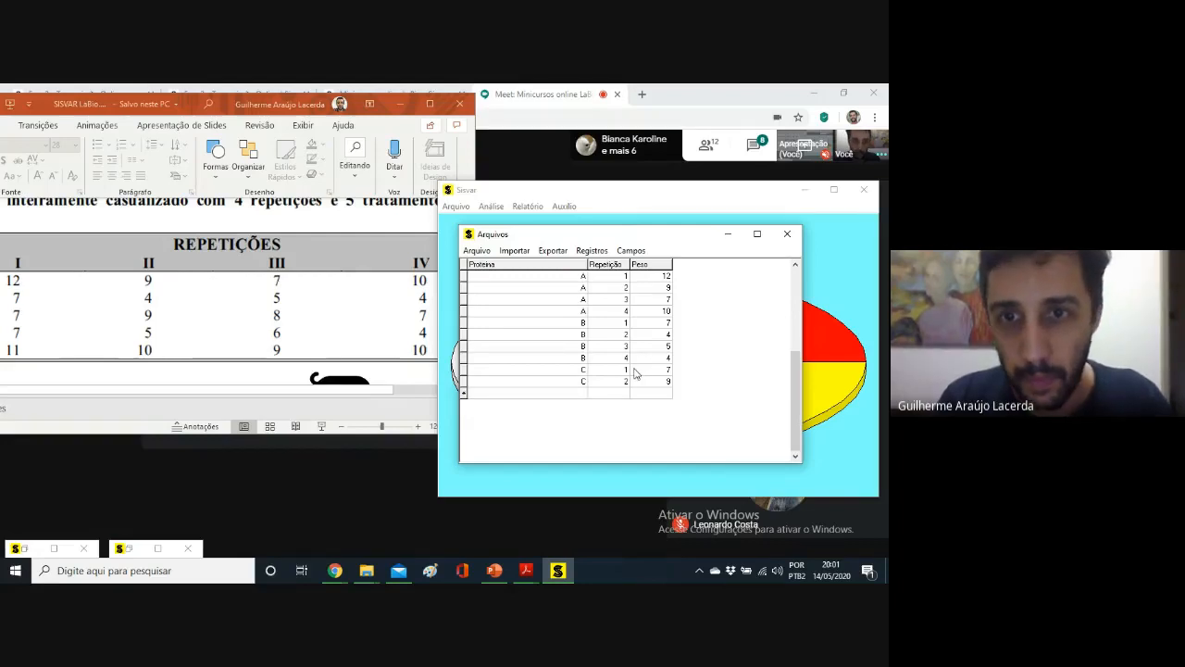
- Add protein C's records for Repetição 3 with Peso 8 and Repetição 4 with Peso 7
{"action": "type", "text": "C"}
{"action": "key", "text": "Return"}
{"action": "type", "text": "3"}
{"action": "key", "text": "Return"}
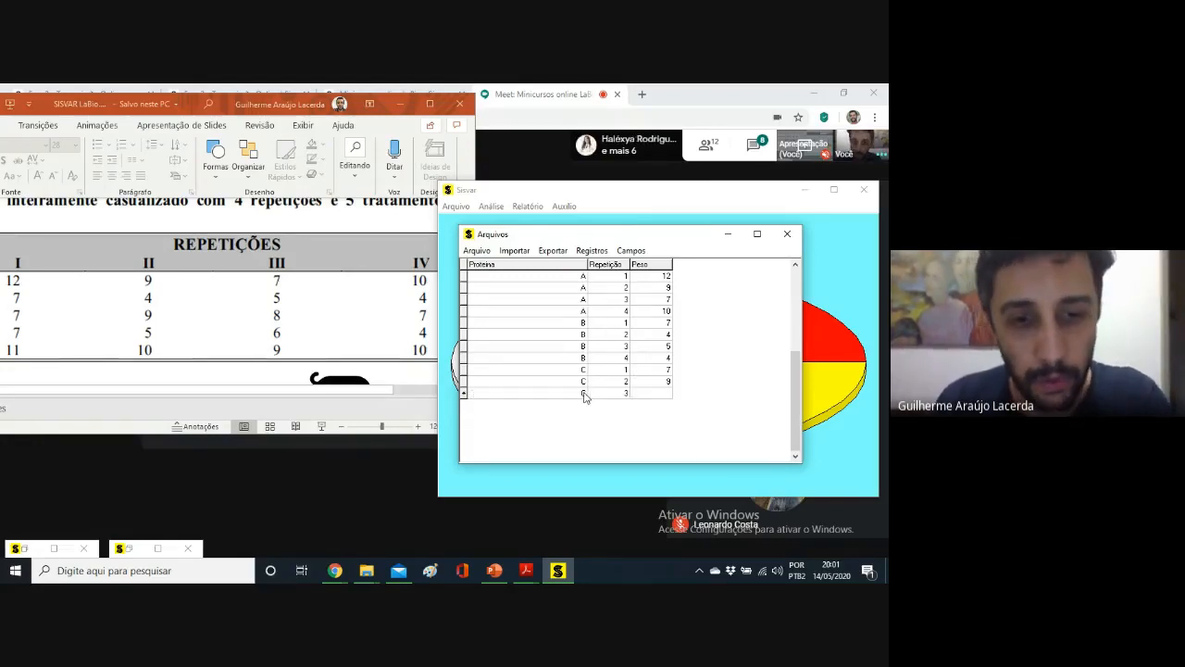
{"action": "type", "text": "8"}
{"action": "key", "text": "Return"}
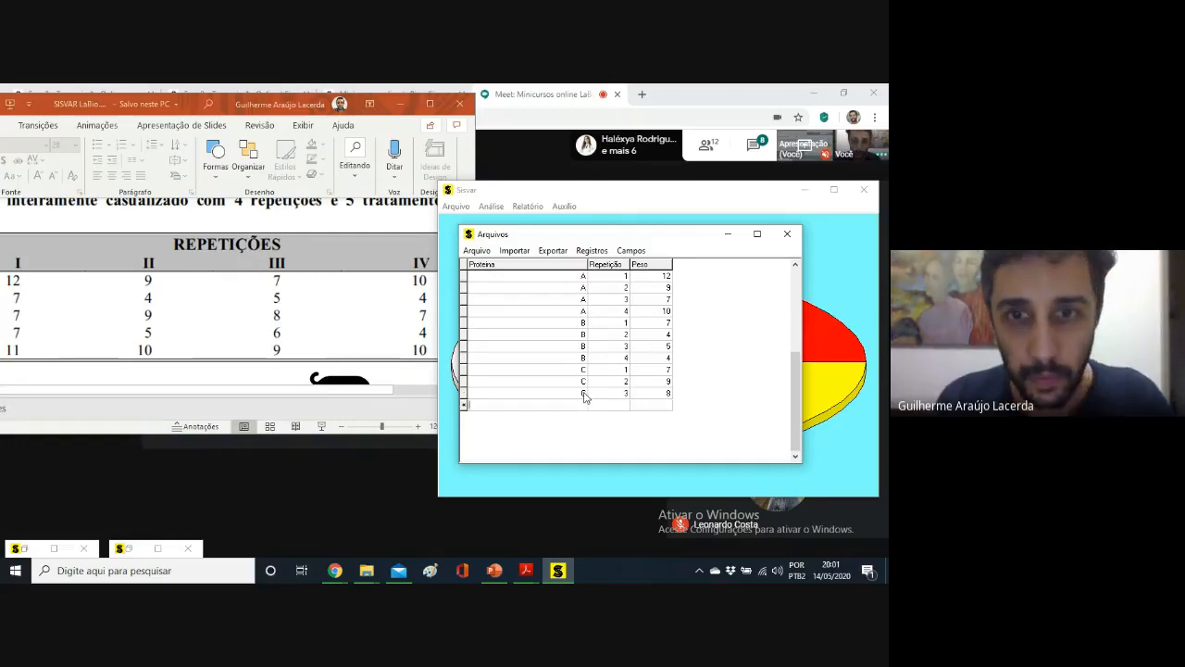
{"action": "type", "text": "C"}
{"action": "key", "text": "Return"}
{"action": "type", "text": "4"}
{"action": "key", "text": "Return"}
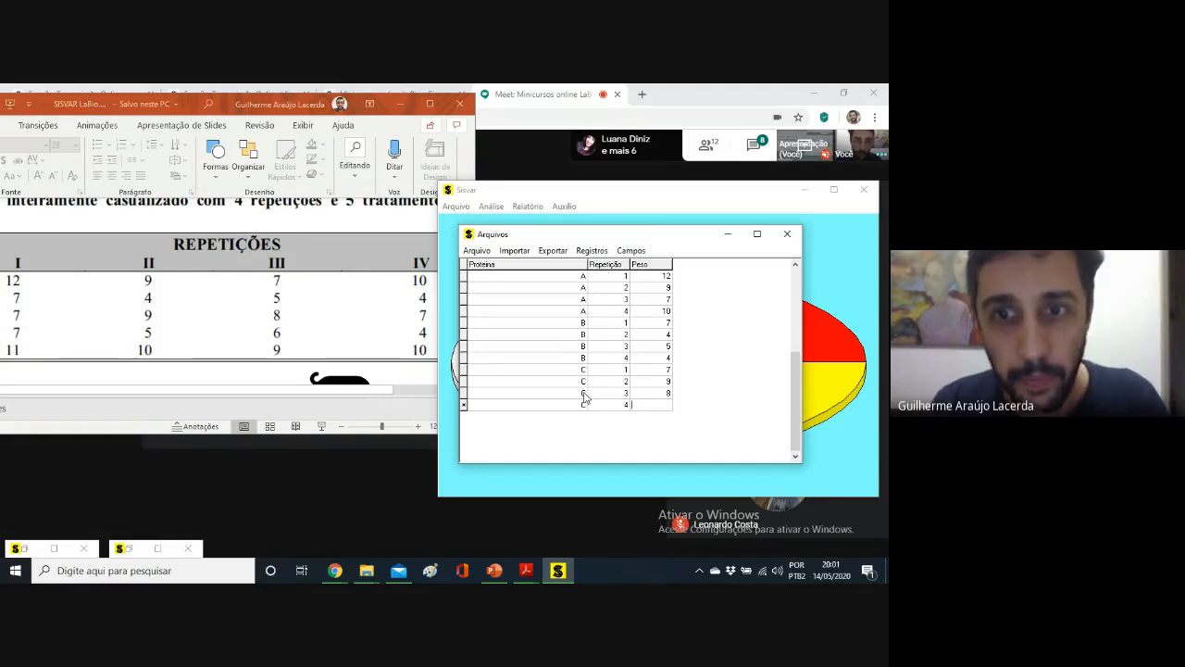
{"action": "type", "text": "7"}
{"action": "key", "text": "Return"}
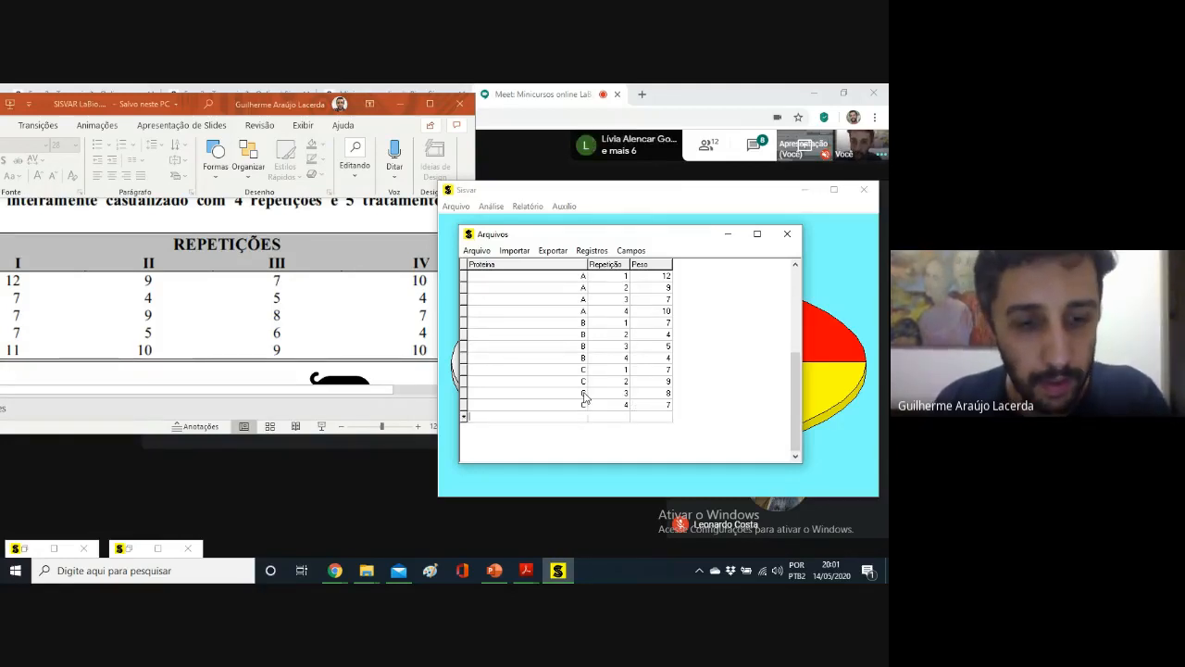
- Add protein D's records for Repetição 1 with Peso 7 and Repetição 2 with Peso 5
{"action": "type", "text": "D"}
{"action": "key", "text": "Return"}
{"action": "type", "text": "1"}
{"action": "key", "text": "Return"}
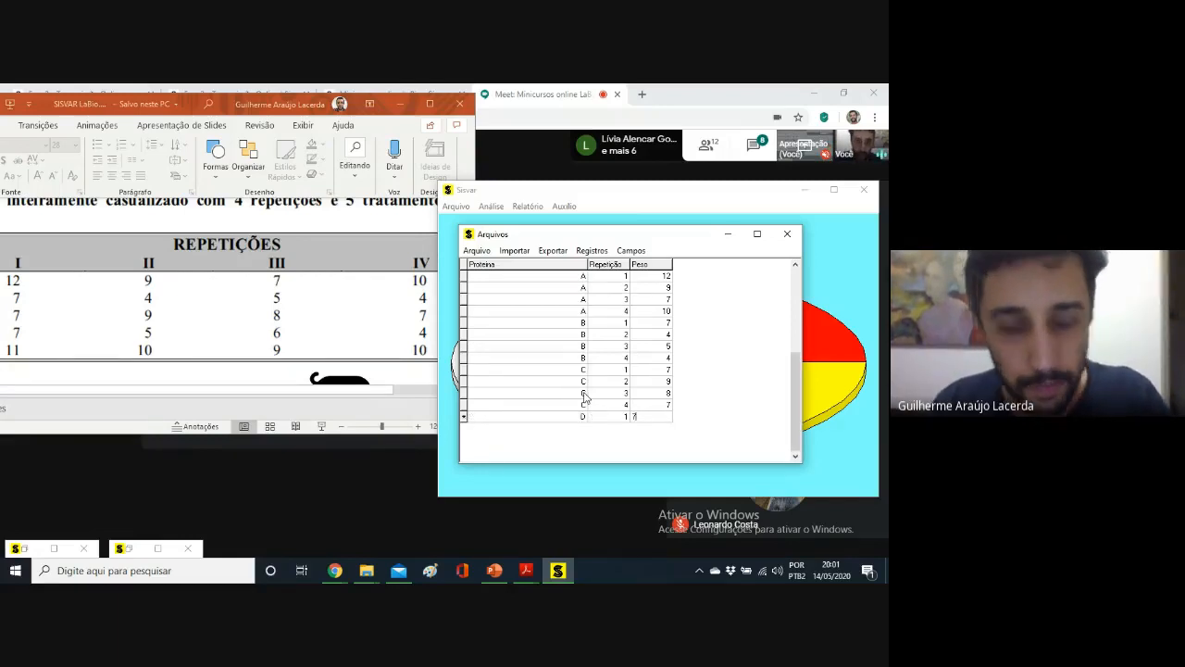
{"action": "type", "text": "7"}
{"action": "key", "text": "Return"}
{"action": "type", "text": "D"}
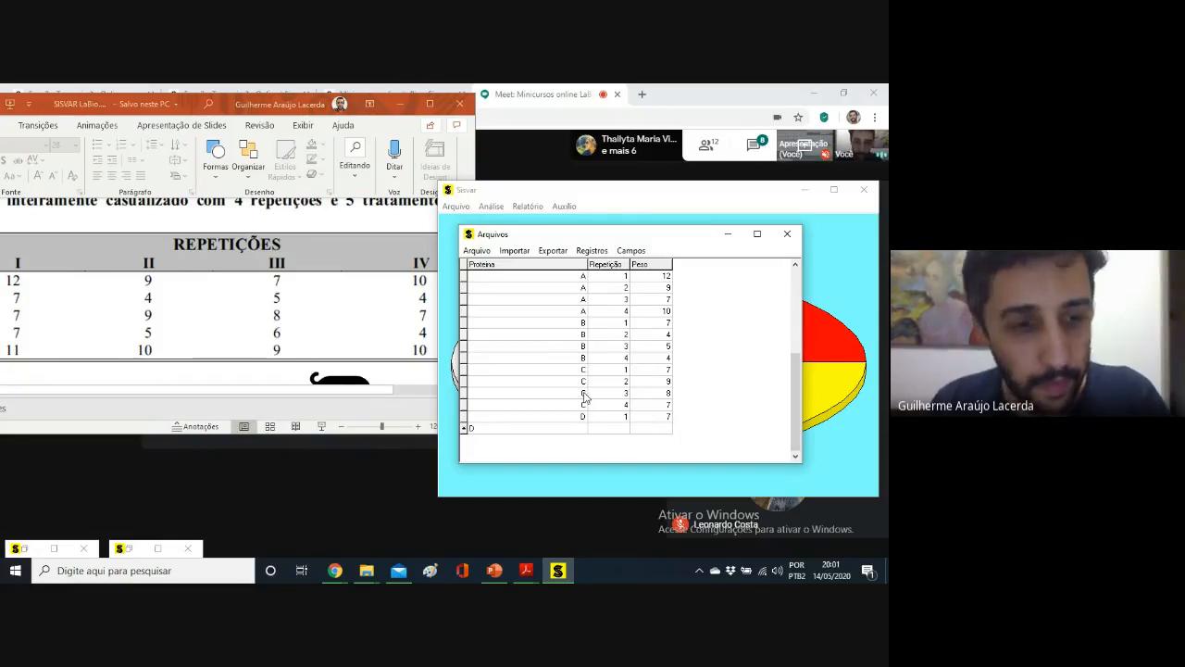
{"action": "key", "text": "Return"}
{"action": "type", "text": "2"}
{"action": "key", "text": "Return"}
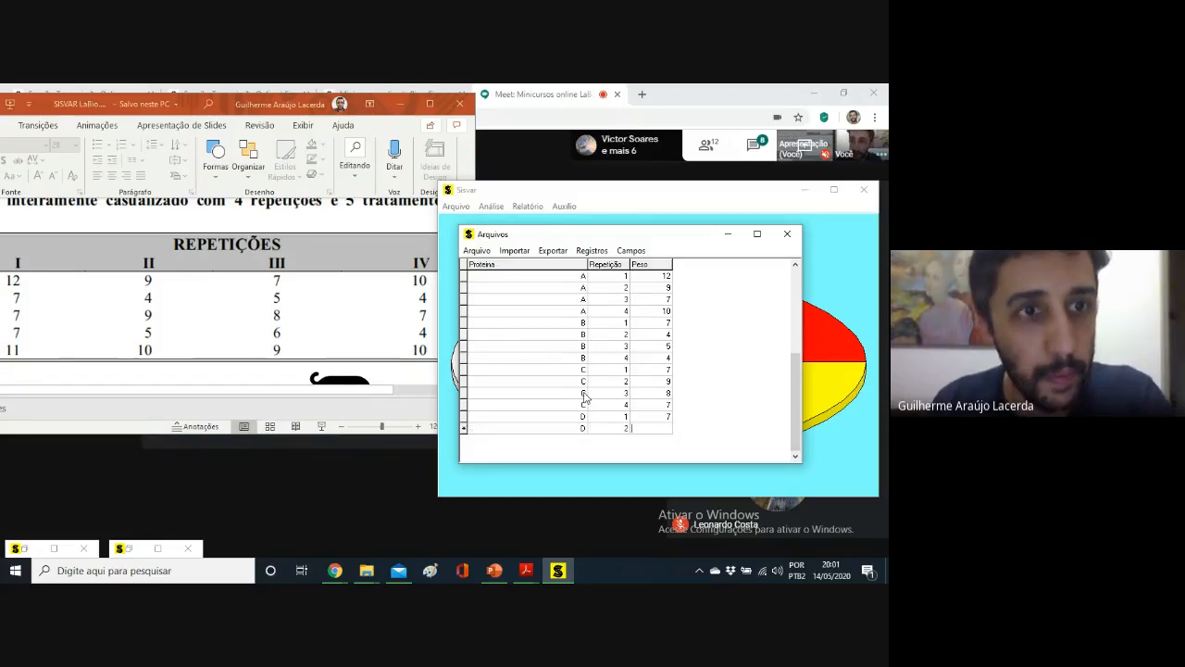
{"action": "type", "text": "5"}
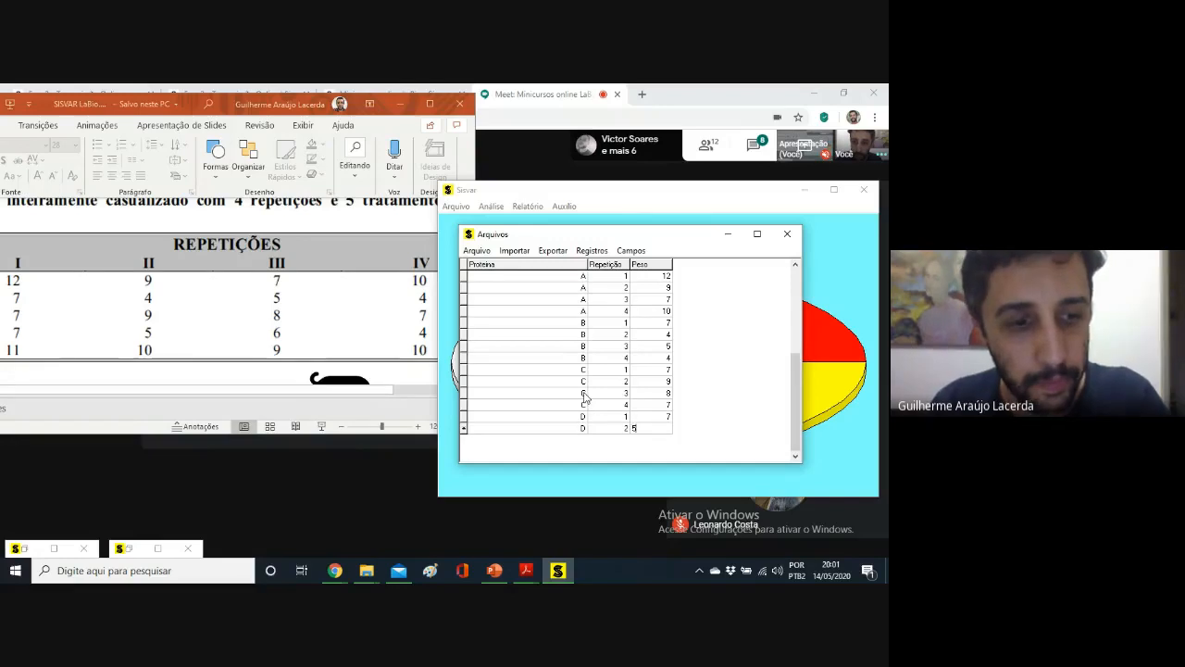
{"action": "key", "text": "Return"}
- Add protein D's records for Repetição 3 with Peso 6 and Repetição 4 with Peso 4
{"action": "type", "text": "D"}
{"action": "key", "text": "Return"}
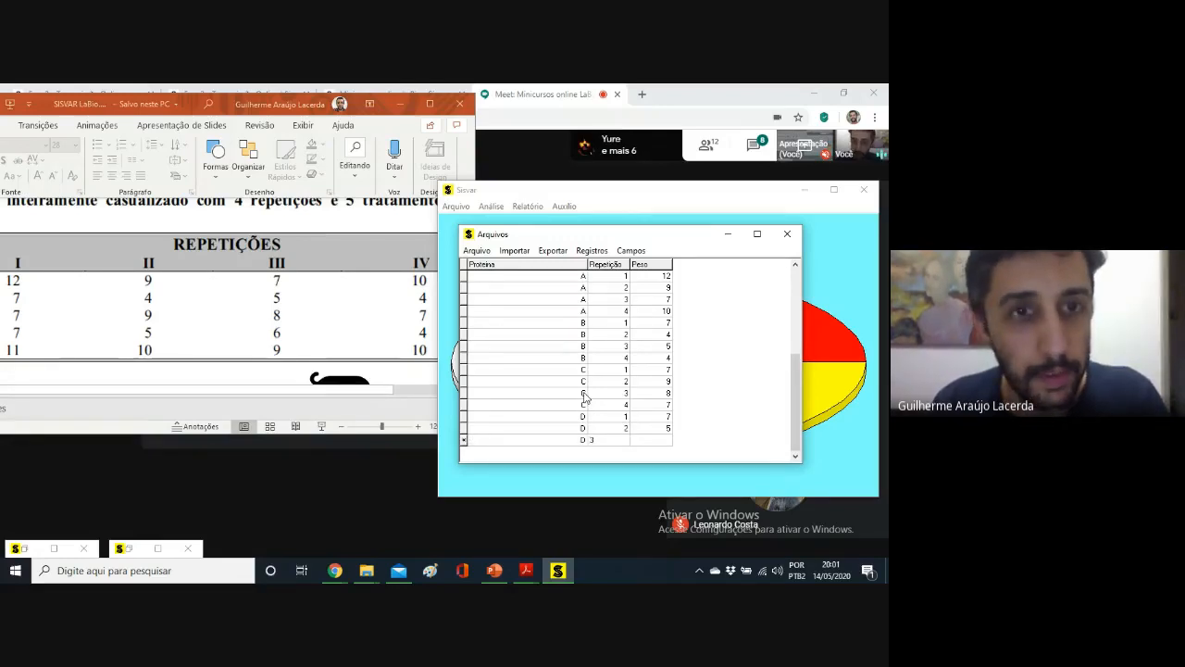
{"action": "type", "text": "6"}
{"action": "key", "text": "Return"}
{"action": "type", "text": "D"}
{"action": "key", "text": "Return"}
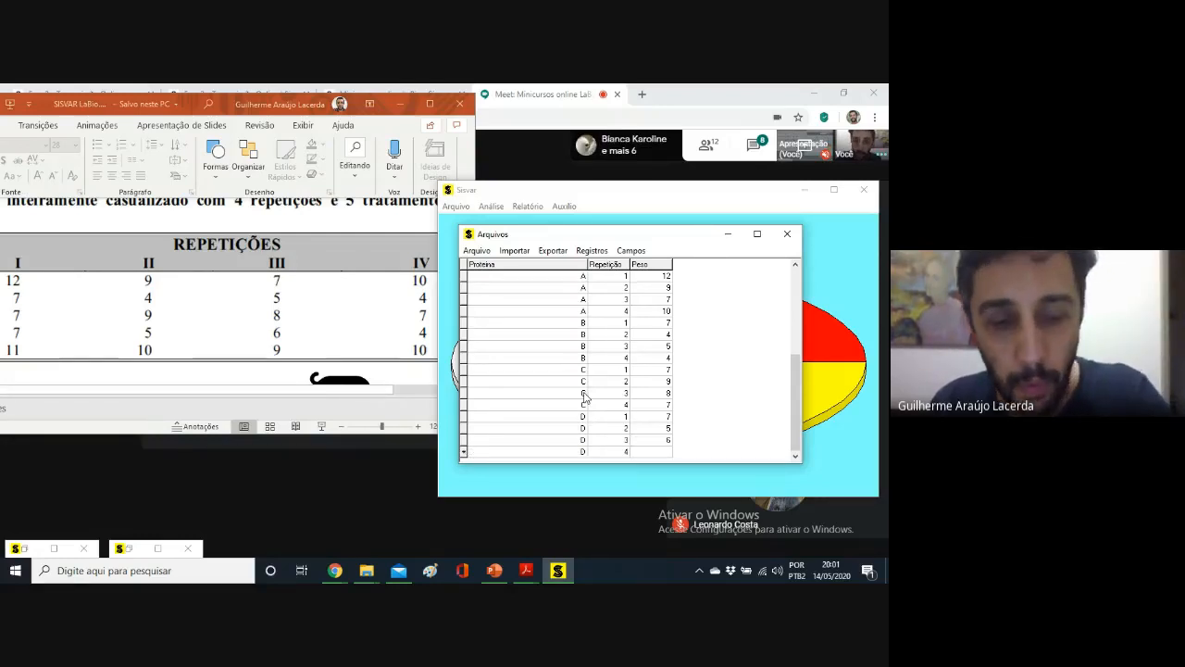
{"action": "type", "text": "4"}
{"action": "key", "text": "Return"}
- Add protein E's records for Repetição 1 with Peso 11 and Repetição 2 with Peso 10
{"action": "type", "text": "E"}
{"action": "key", "text": "Return"}
{"action": "type", "text": "1"}
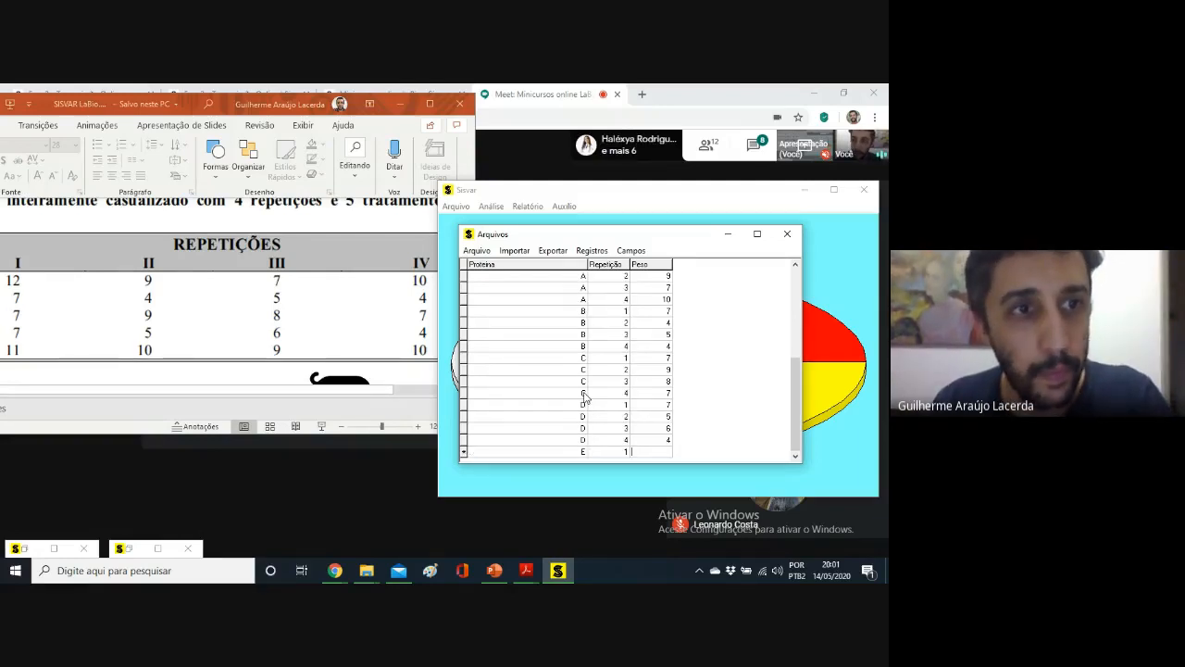
{"action": "type", "text": "1"}
{"action": "key", "text": "Return"}
{"action": "type", "text": "E"}
{"action": "key", "text": "Return"}
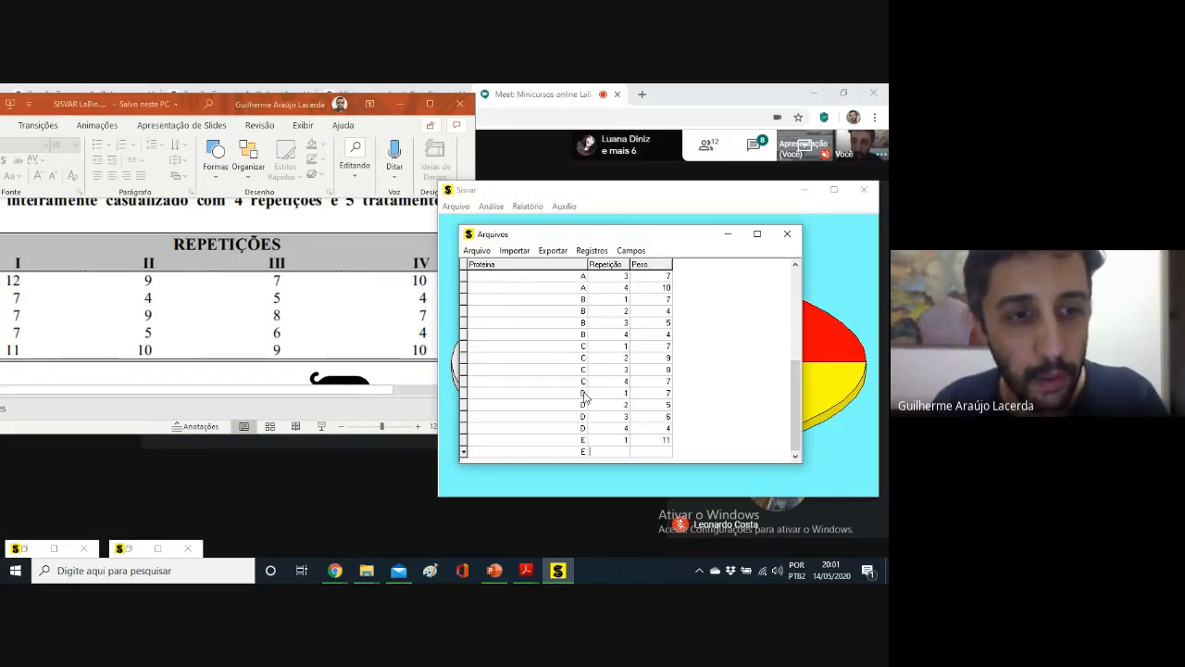
{"action": "type", "text": "10"}
{"action": "key", "text": "Return"}
- Add protein E's records for Repetição 3 with Peso 9 and Repetição 4 with Peso 10
{"action": "type", "text": "E"}
{"action": "key", "text": "Return"}
{"action": "type", "text": "3"}
{"action": "key", "text": "Return"}
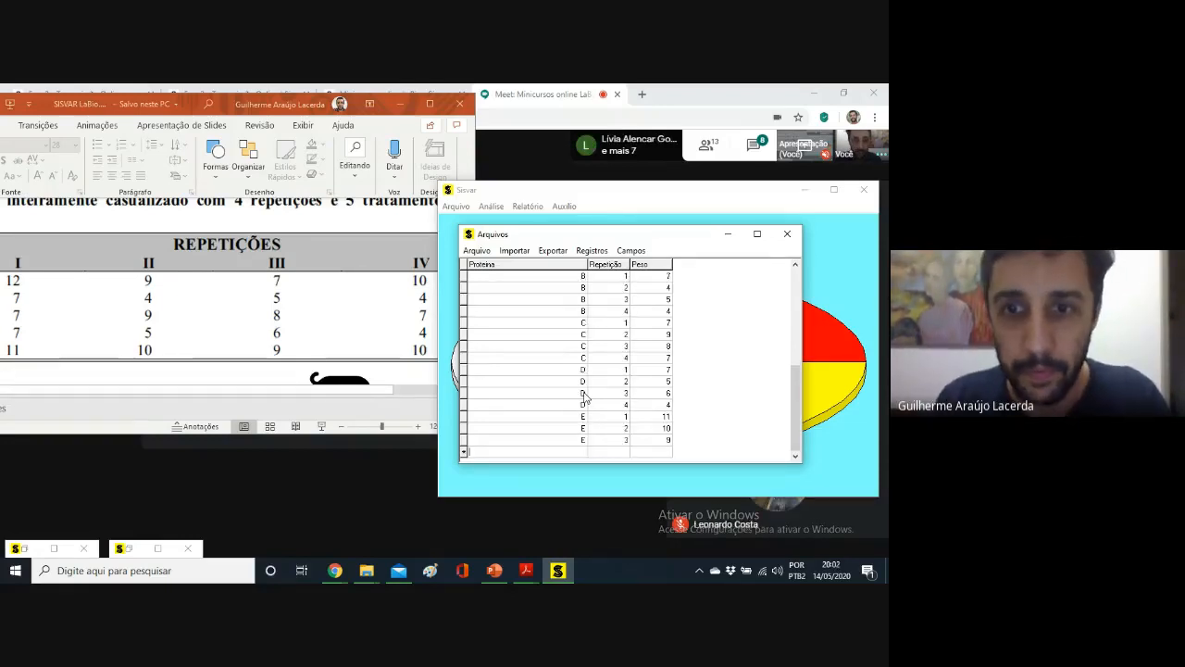
{"action": "key", "text": "Return"}
{"action": "type", "text": "E"}
{"action": "key", "text": "Return"}
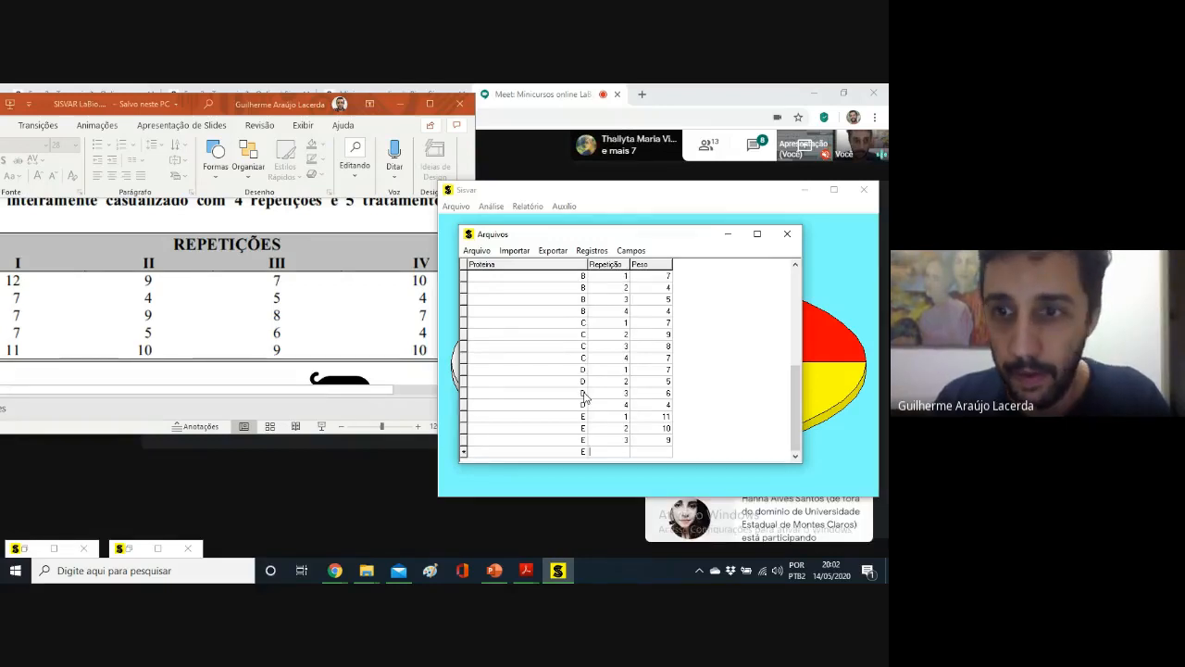
{"action": "type", "text": "4"}
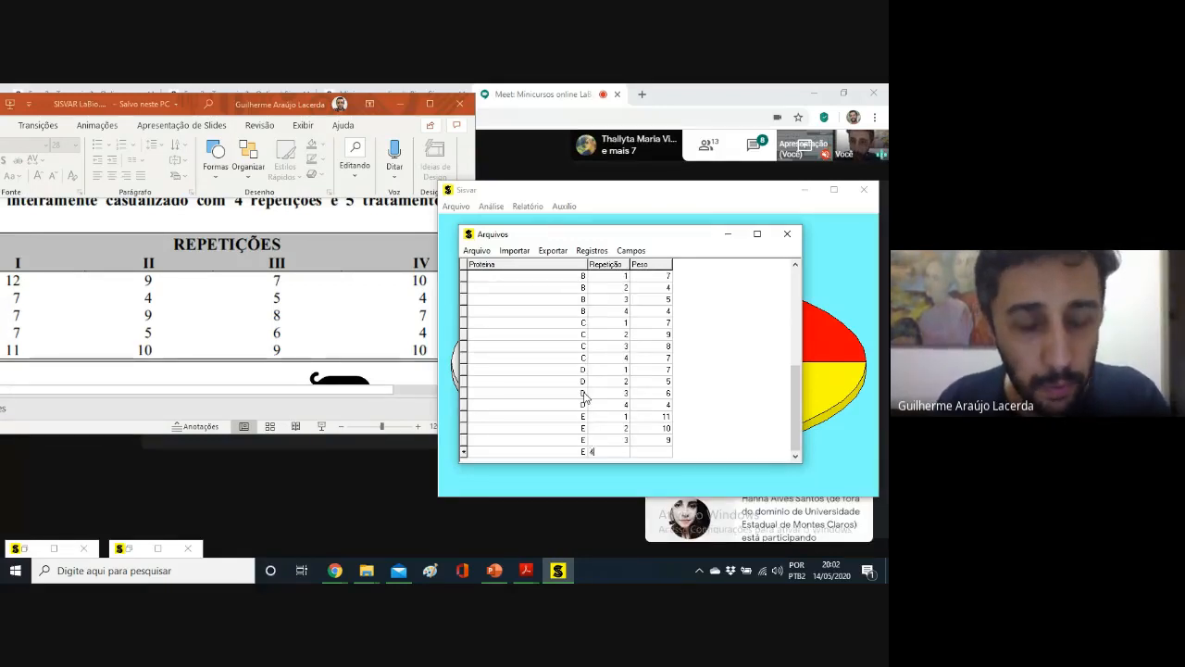
{"action": "key", "text": "Return"}
{"action": "type", "text": "10"}
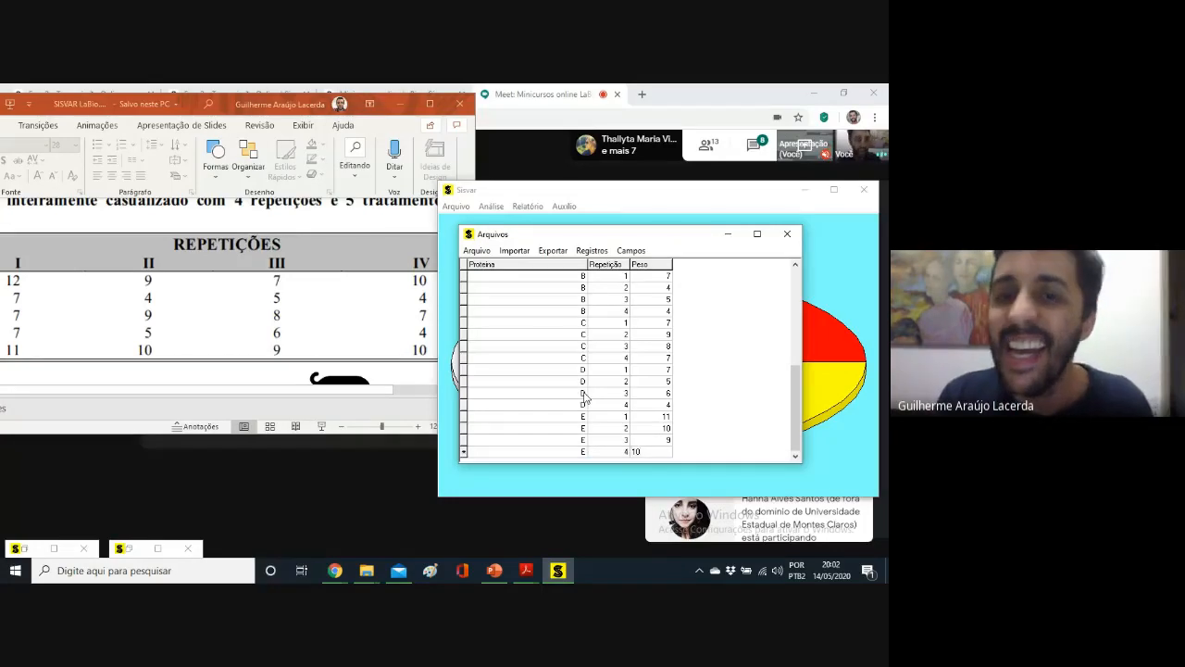
{"action": "left_click", "coordinate": [653, 381]}
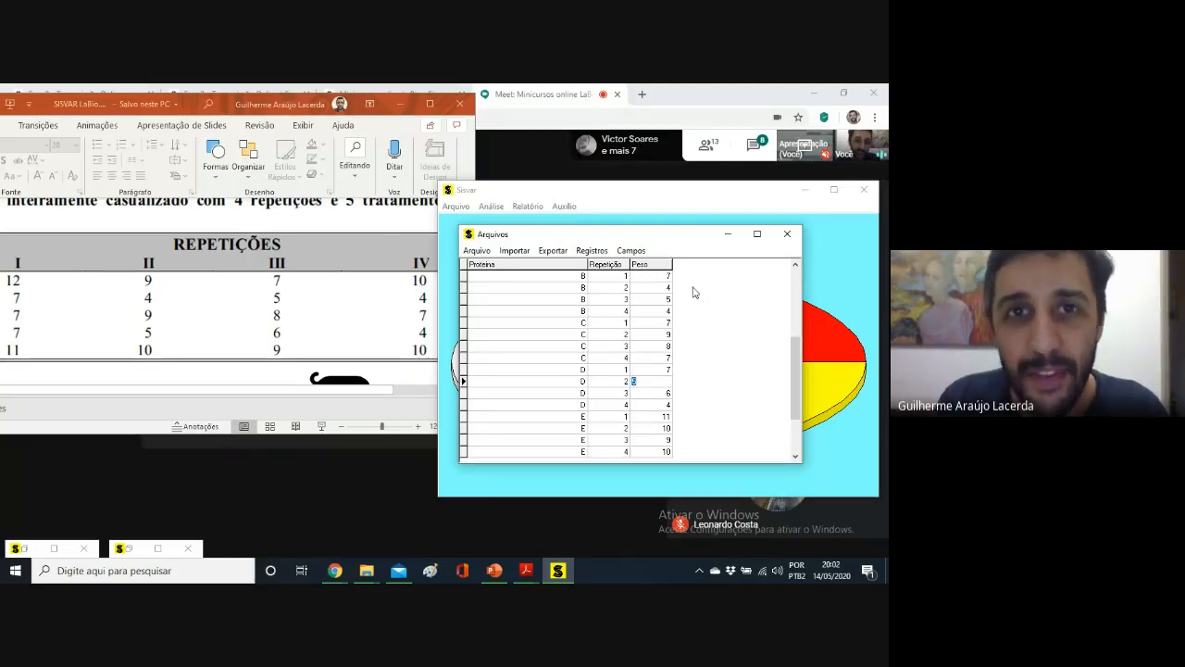
- Switch to the full-window PowerPoint presentation, reduce its zoom to 70% and review slides 39 to 41 on the DIC example
{"action": "left_click", "coordinate": [431, 101]}
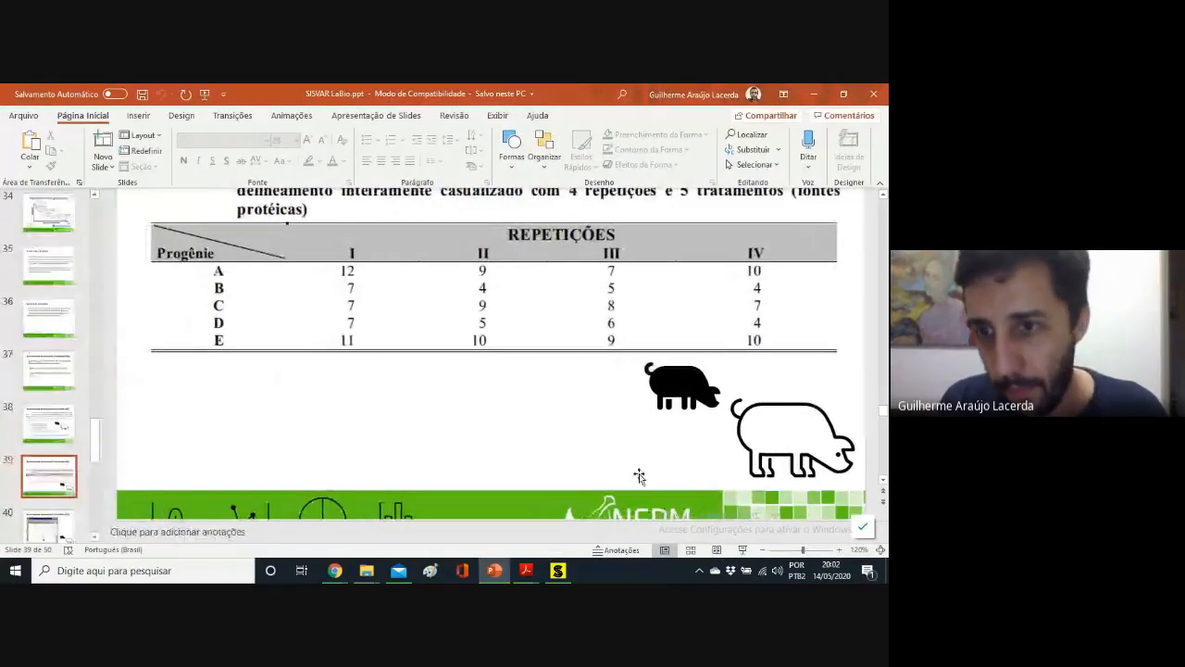
{"action": "left_click", "coordinate": [762, 550]}
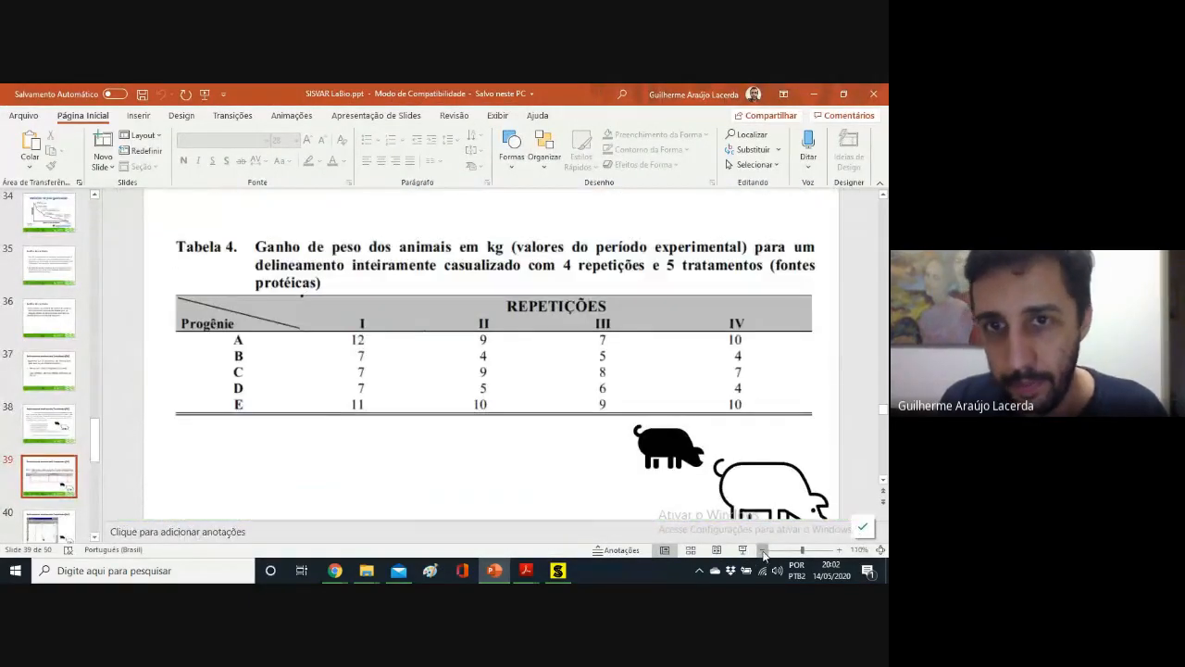
{"action": "left_click", "coordinate": [762, 550]}
{"action": "left_click", "coordinate": [762, 550]}
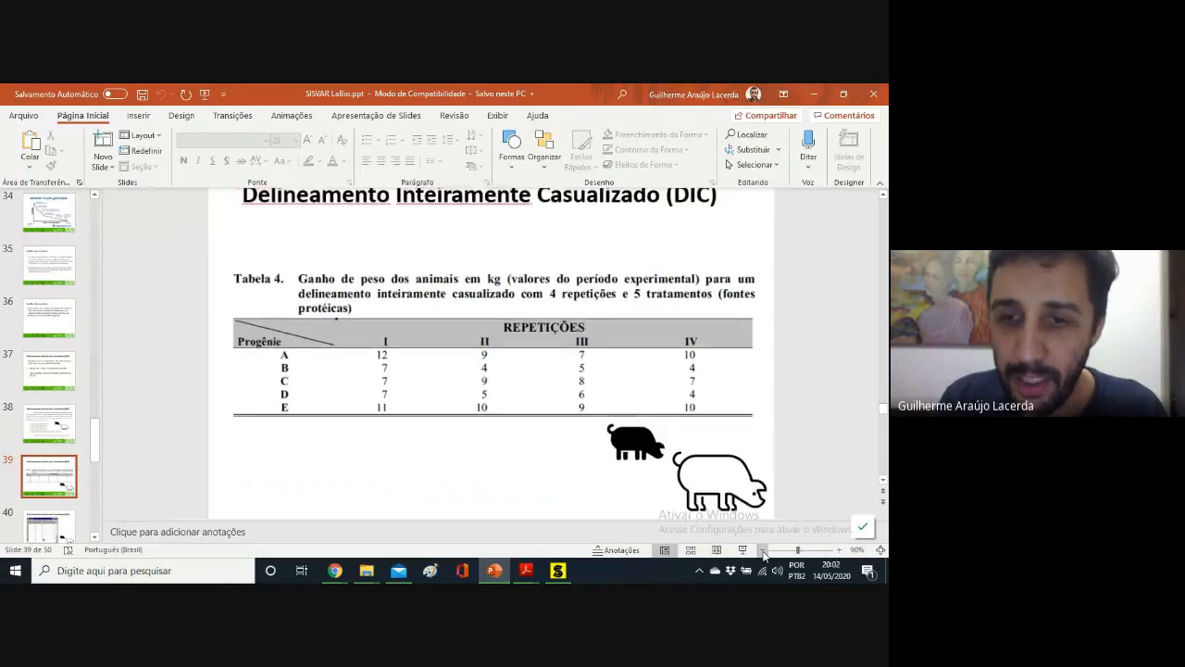
{"action": "left_click", "coordinate": [762, 549]}
{"action": "left_click", "coordinate": [762, 550]}
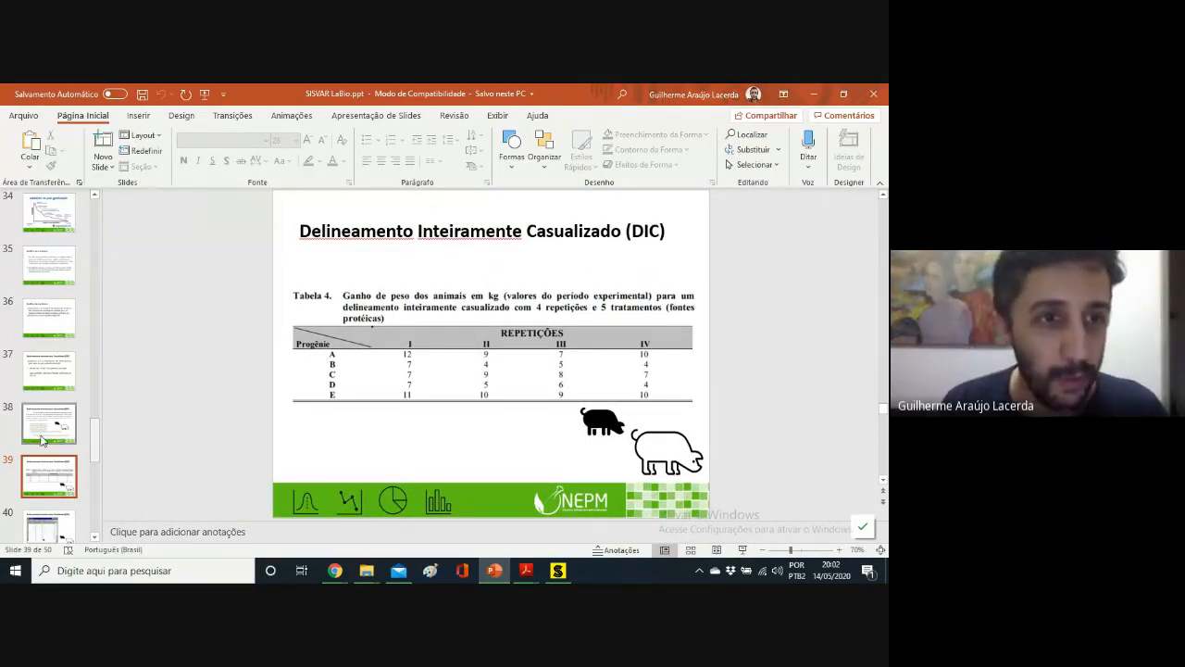
{"action": "left_click", "coordinate": [74, 524]}
{"action": "left_click", "coordinate": [62, 473]}
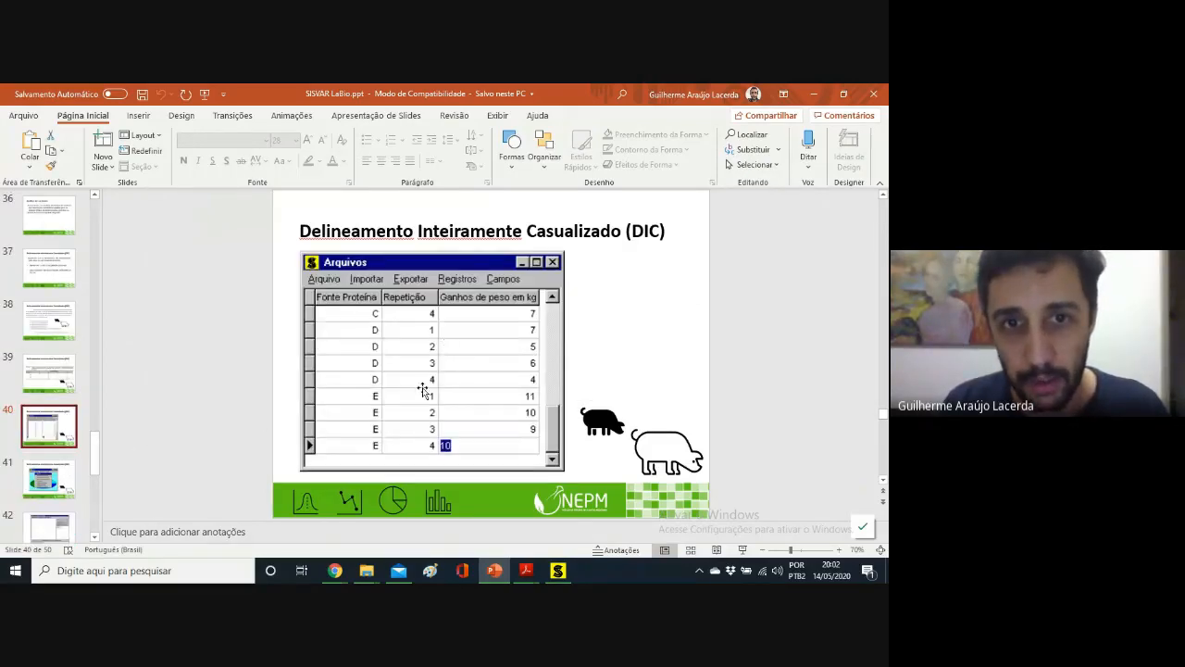
{"action": "left_click", "coordinate": [67, 489]}
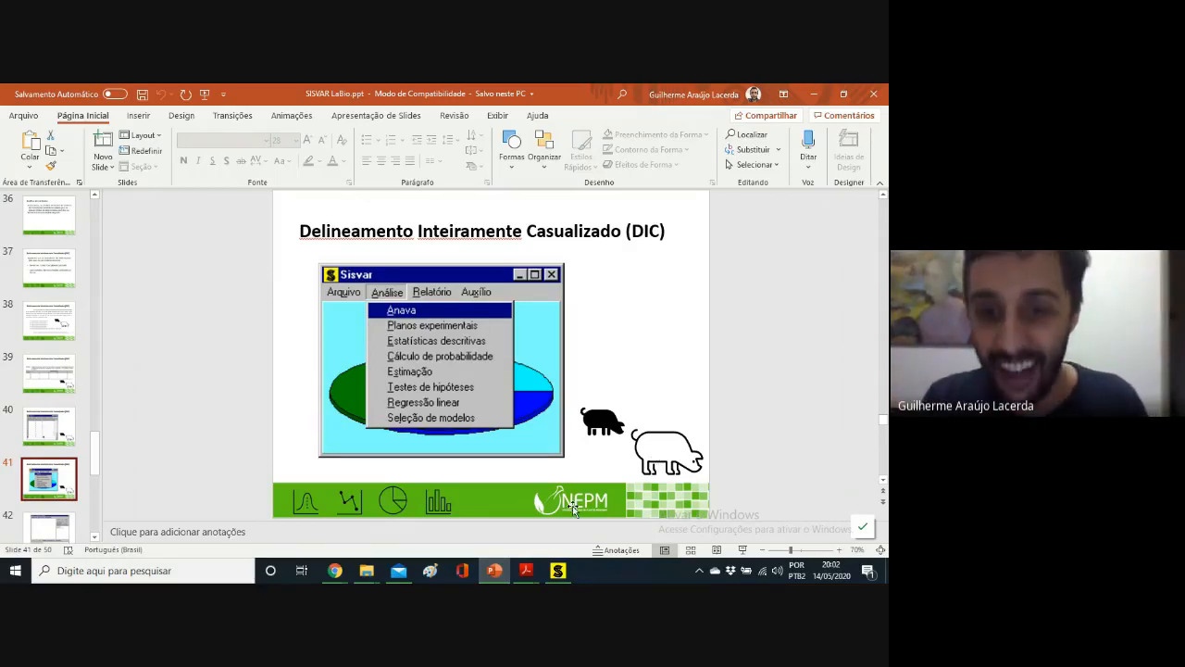
- Switch to Sisvar, close the data file window and start the Anava analysis without loading a file
{"action": "left_click", "coordinate": [561, 570]}
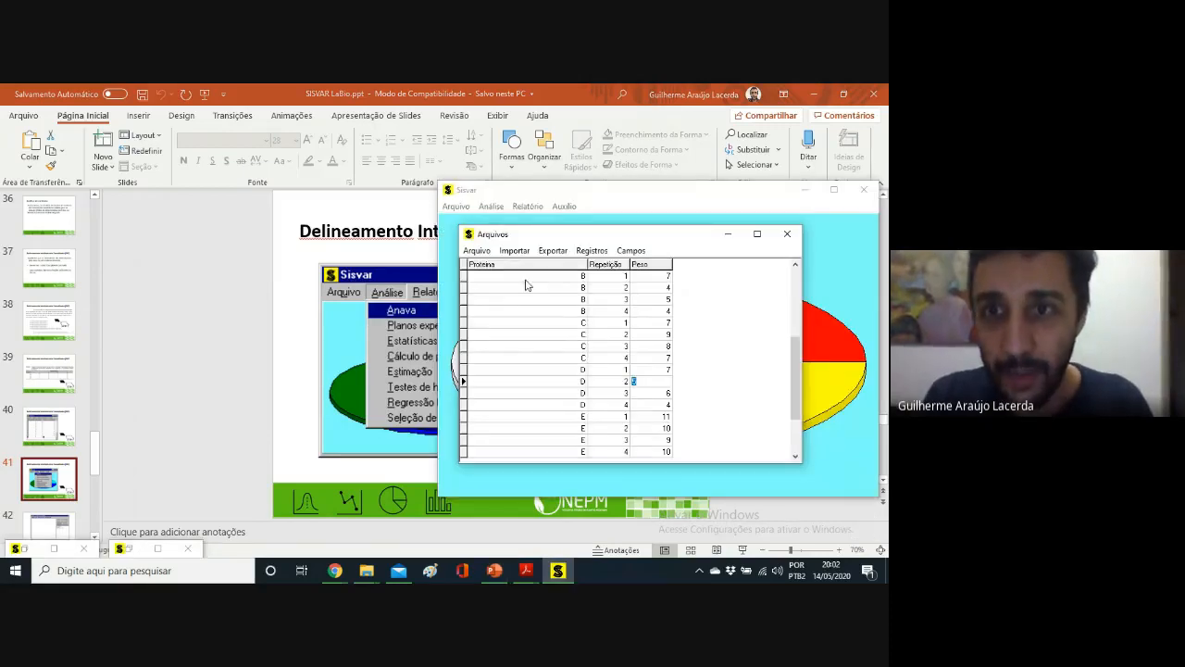
{"action": "left_click", "coordinate": [787, 235]}
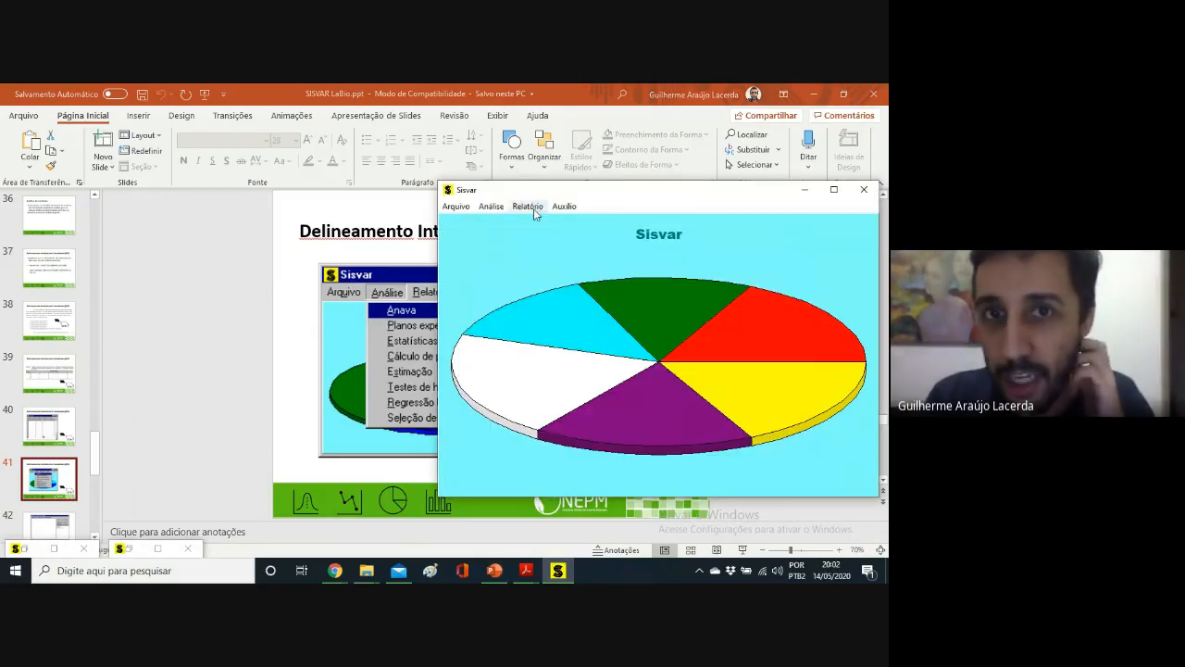
{"action": "left_click", "coordinate": [501, 208]}
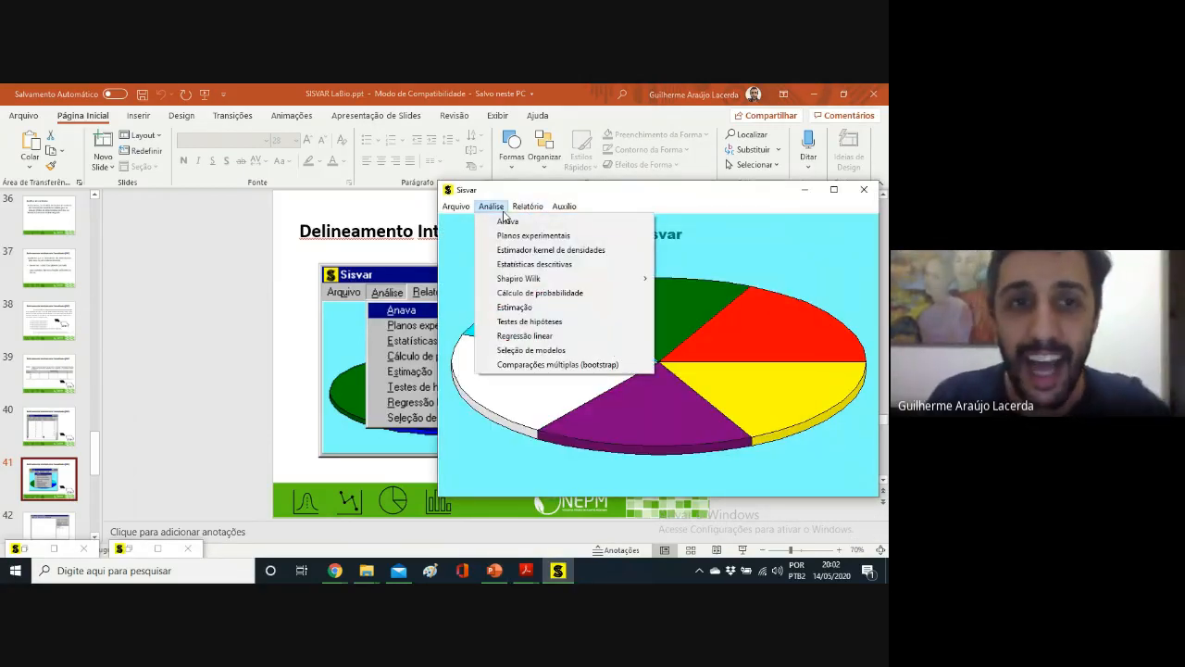
{"action": "left_click", "coordinate": [508, 221]}
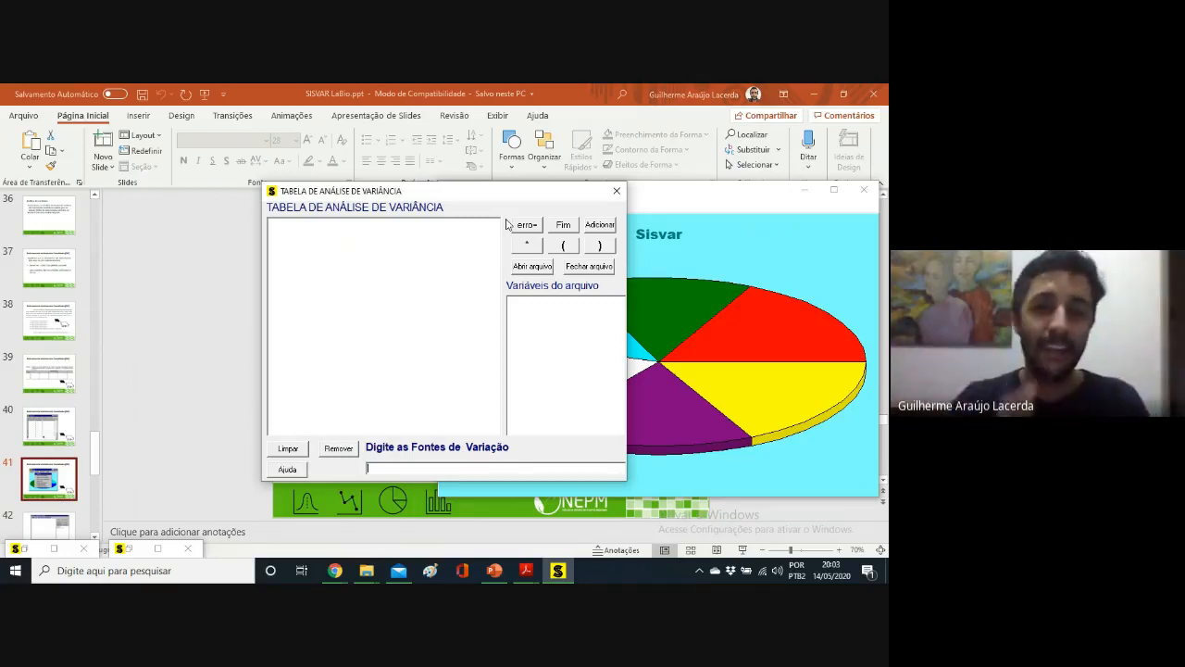
{"action": "left_click", "coordinate": [522, 266]}
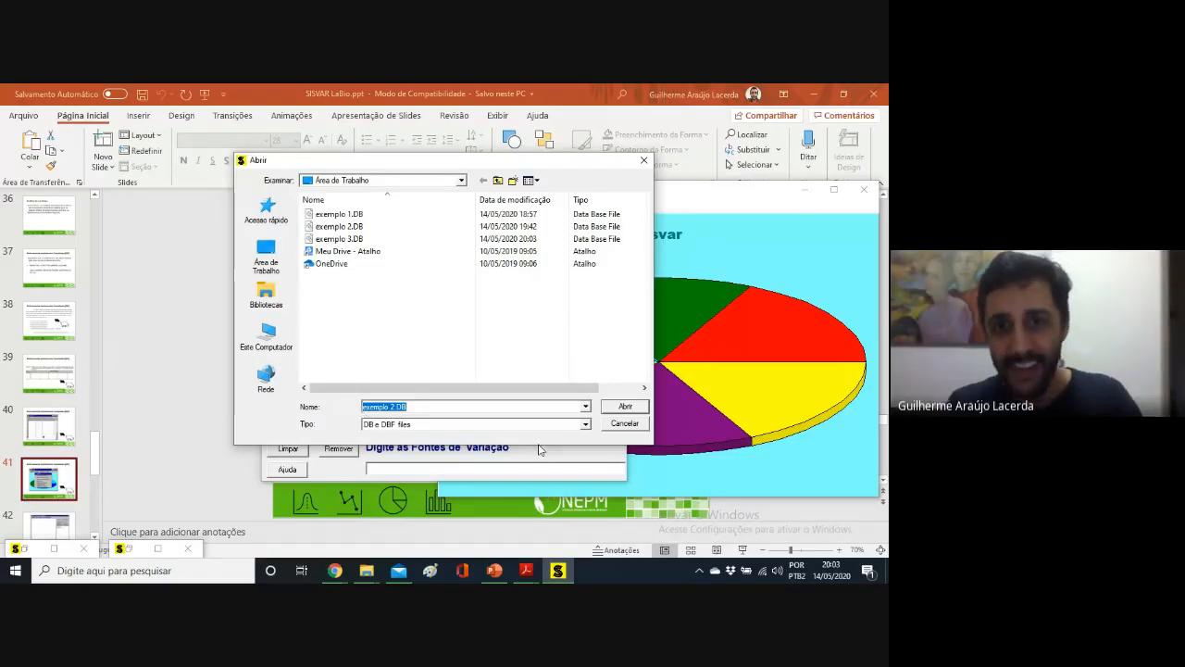
{"action": "left_click", "coordinate": [624, 423]}
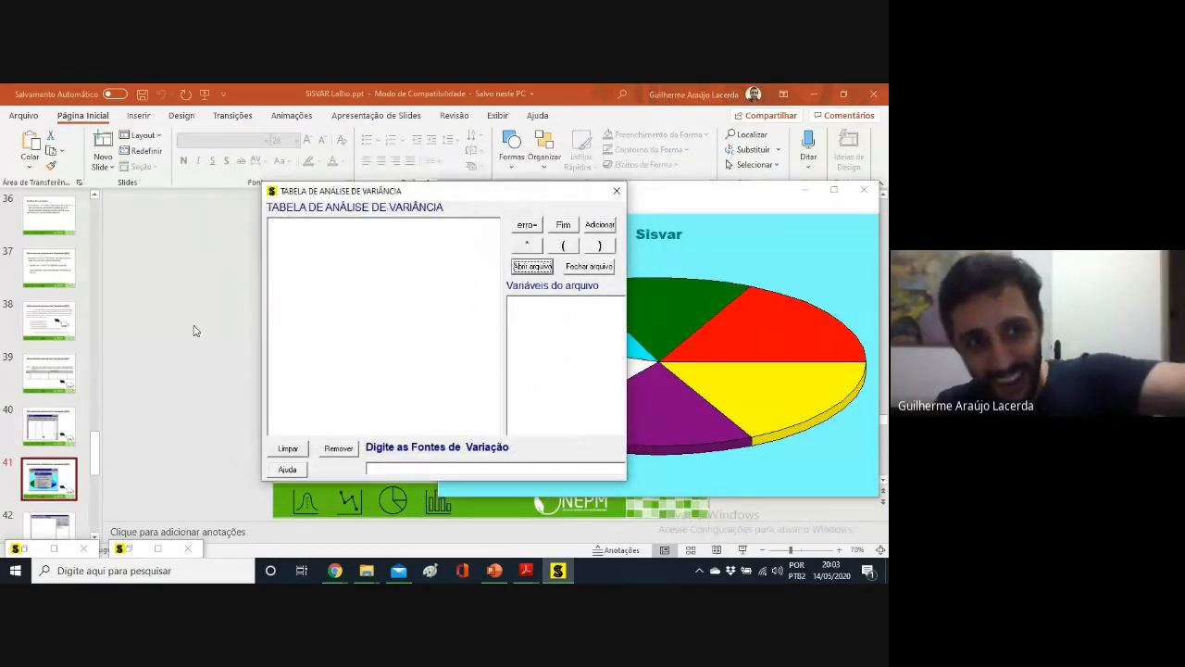
- Return to the PowerPoint presentation and review slides 39 to 41 and the thumbnails of the slides that follow
{"action": "left_click", "coordinate": [62, 329]}
{"action": "left_click", "coordinate": [52, 363]}
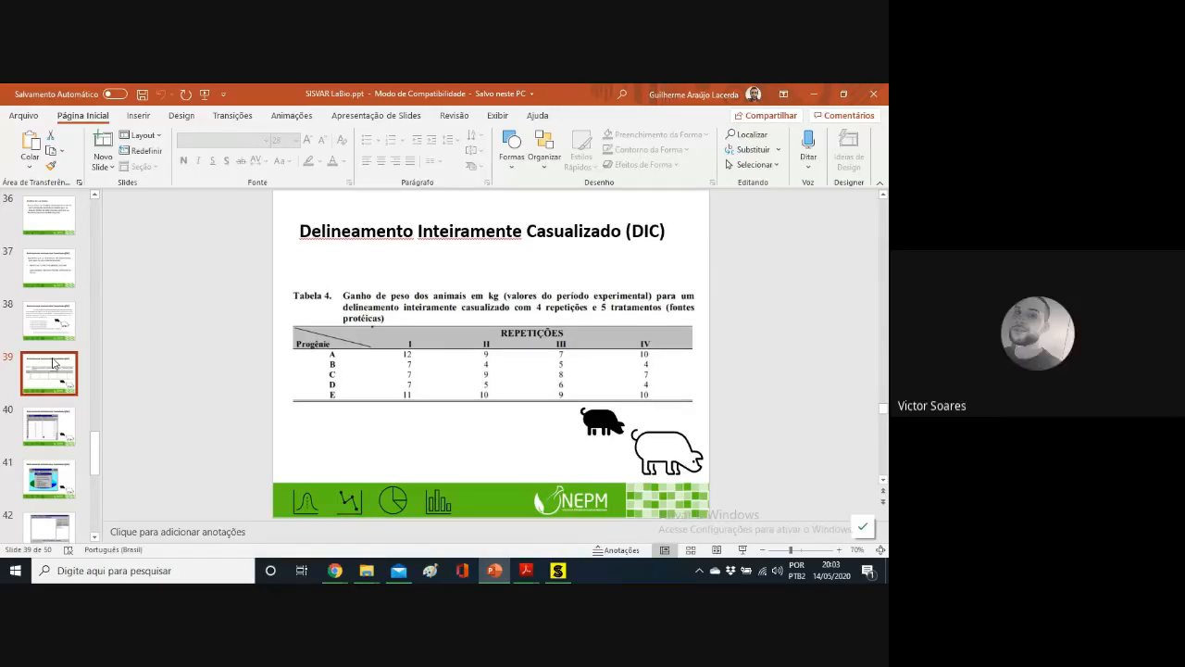
{"action": "left_click", "coordinate": [62, 444]}
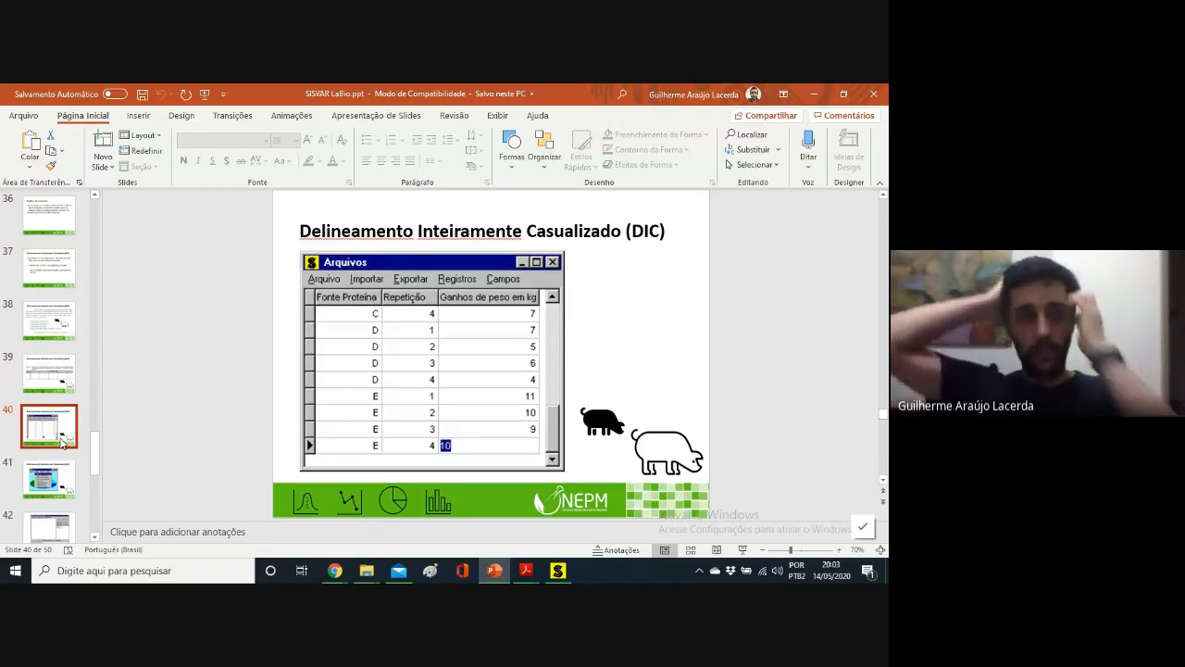
{"action": "left_click", "coordinate": [51, 477]}
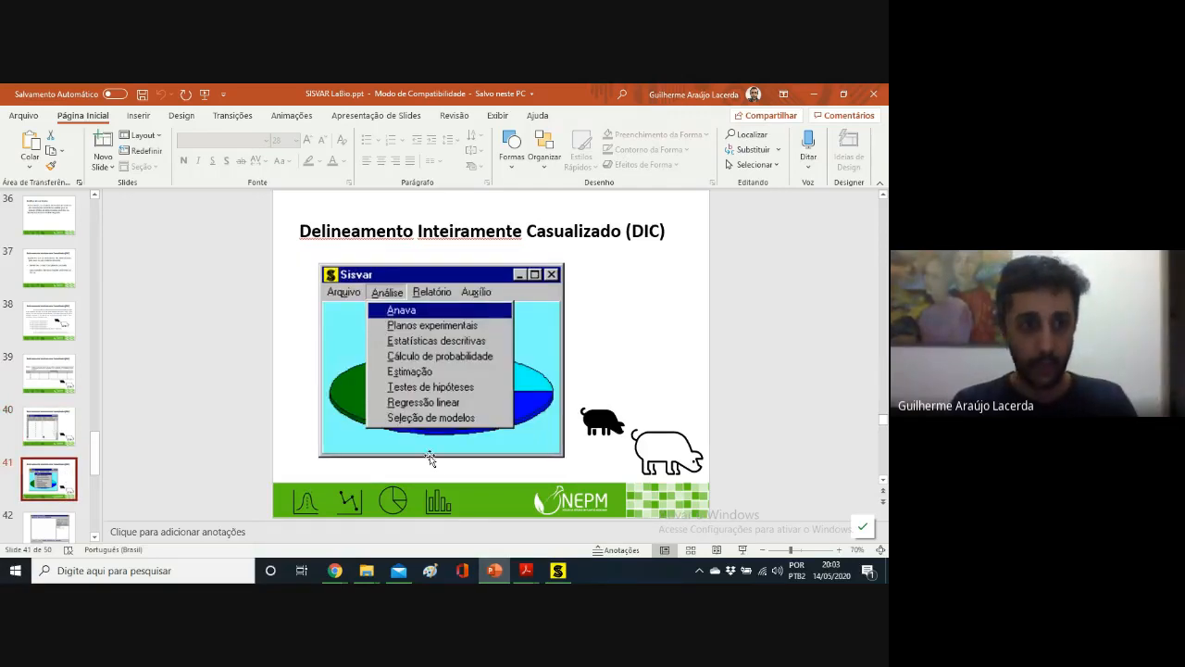
{"action": "left_click", "coordinate": [95, 508]}
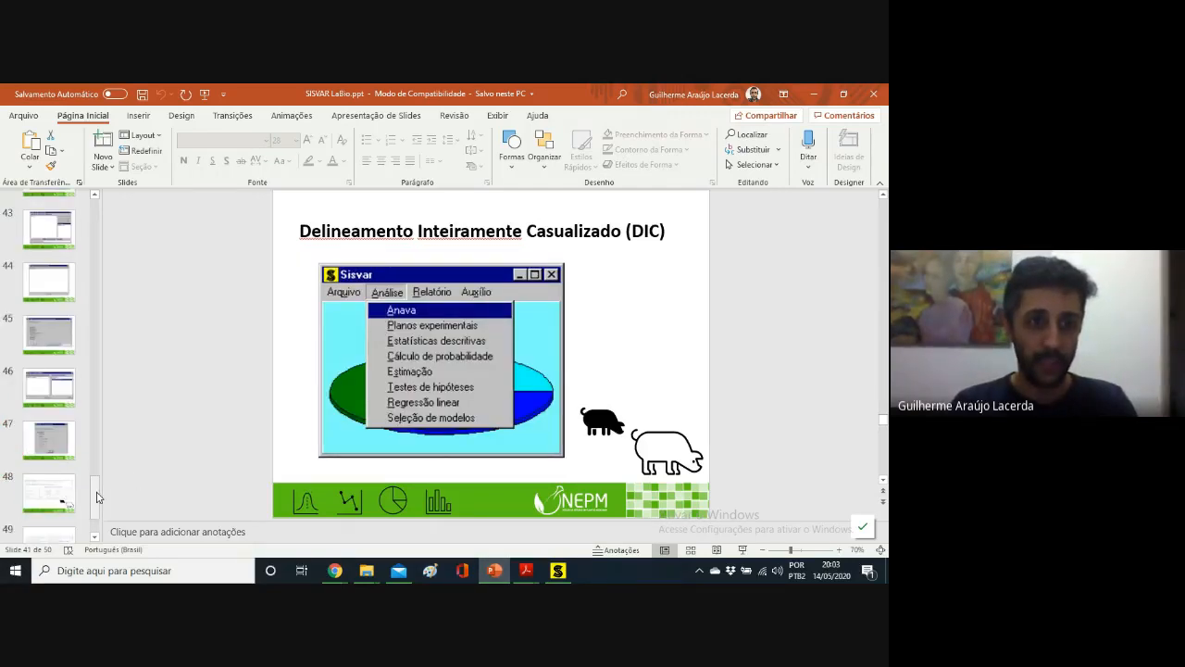
{"action": "mouse_move", "coordinate": [97, 493]}
{"action": "left_mouse_down"}
{"action": "mouse_move", "coordinate": [97, 472]}
{"action": "mouse_move", "coordinate": [95, 516]}
{"action": "mouse_move", "coordinate": [97, 486]}
{"action": "left_mouse_up"}
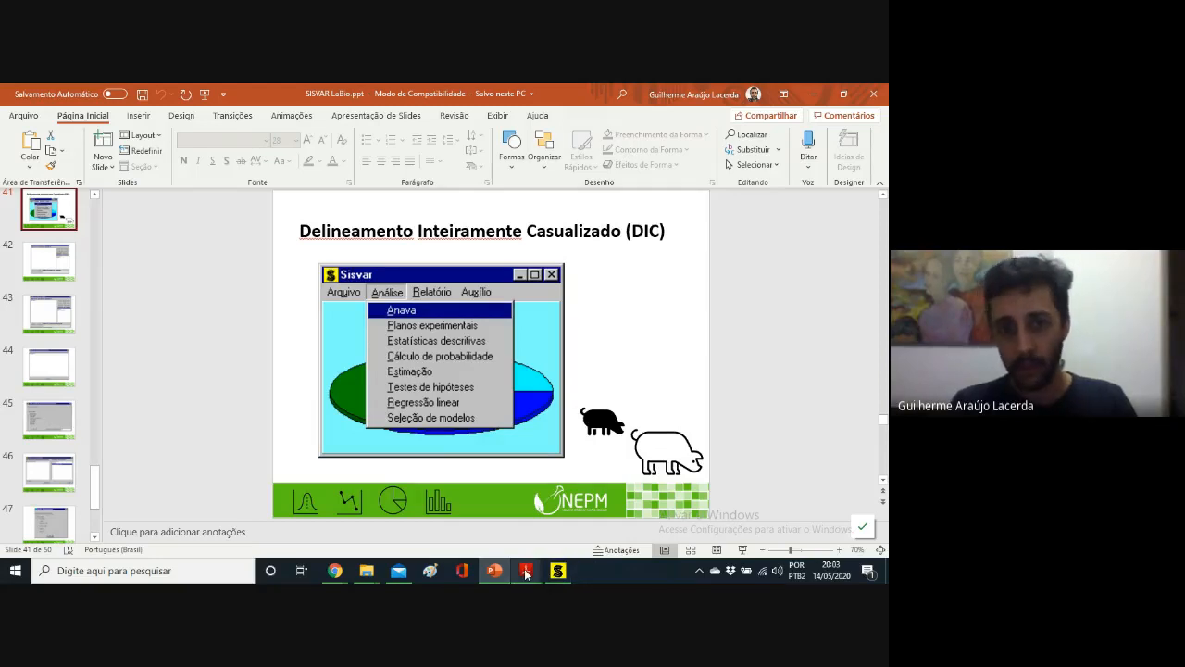
- Switch to Sisvar and load the data file exemplo 3.DB into the analysis of variance table
{"action": "mouse_move", "coordinate": [498, 574]}
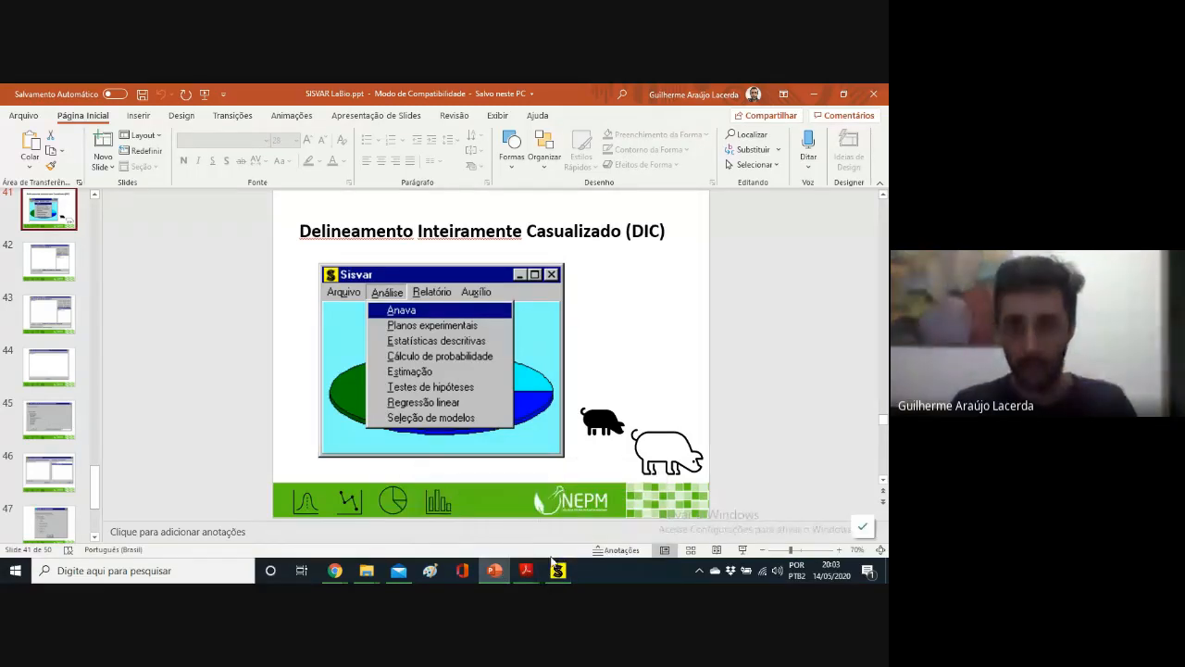
{"action": "left_click", "coordinate": [557, 570]}
{"action": "left_click", "coordinate": [534, 267]}
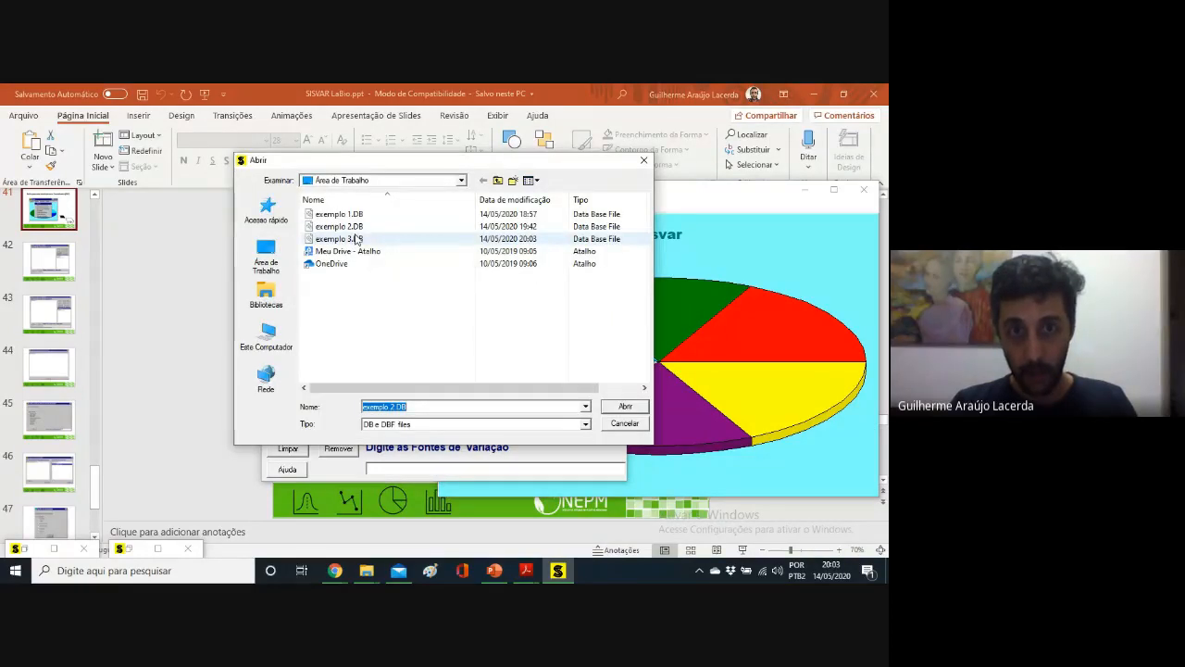
{"action": "left_click", "coordinate": [357, 239]}
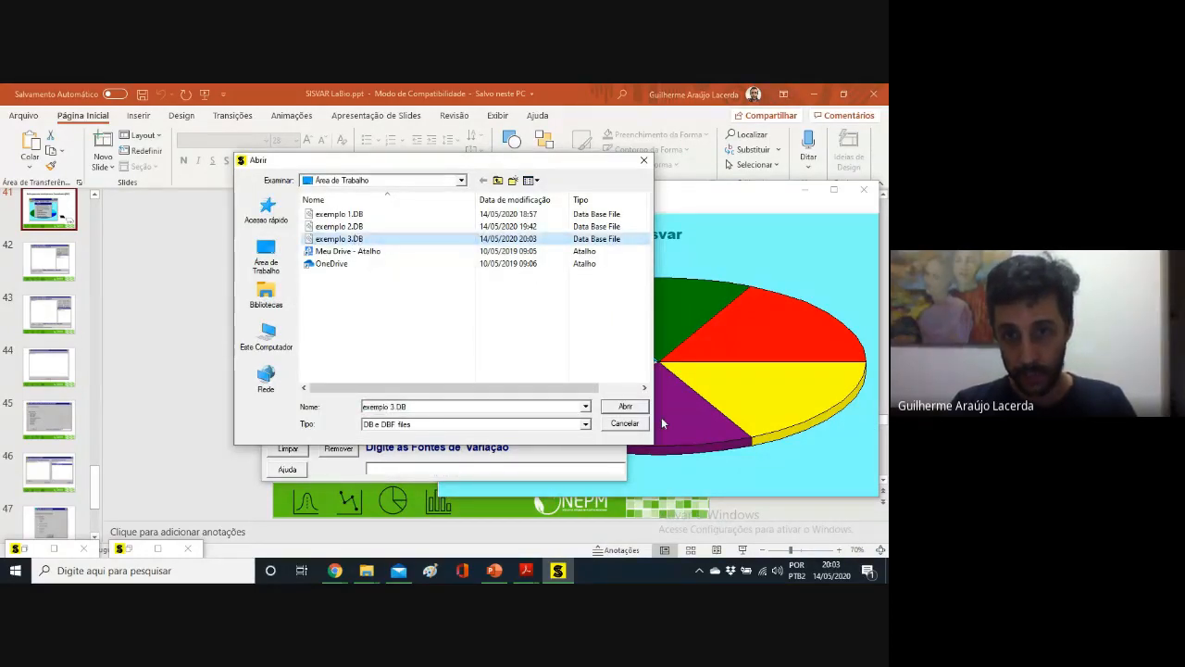
{"action": "left_click", "coordinate": [637, 405]}
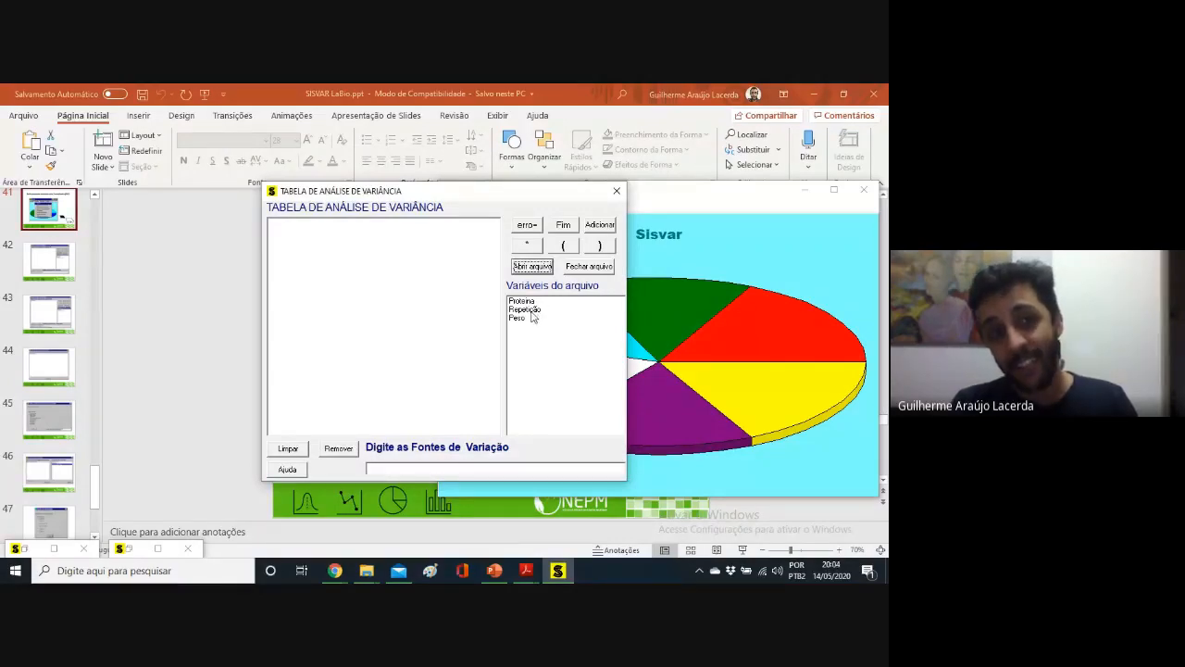
- Following slide 43 of the PowerPoint presentation, add Proteína as the source of variation in Sisvar and finish the analysis of variance table
{"action": "left_click", "coordinate": [54, 269]}
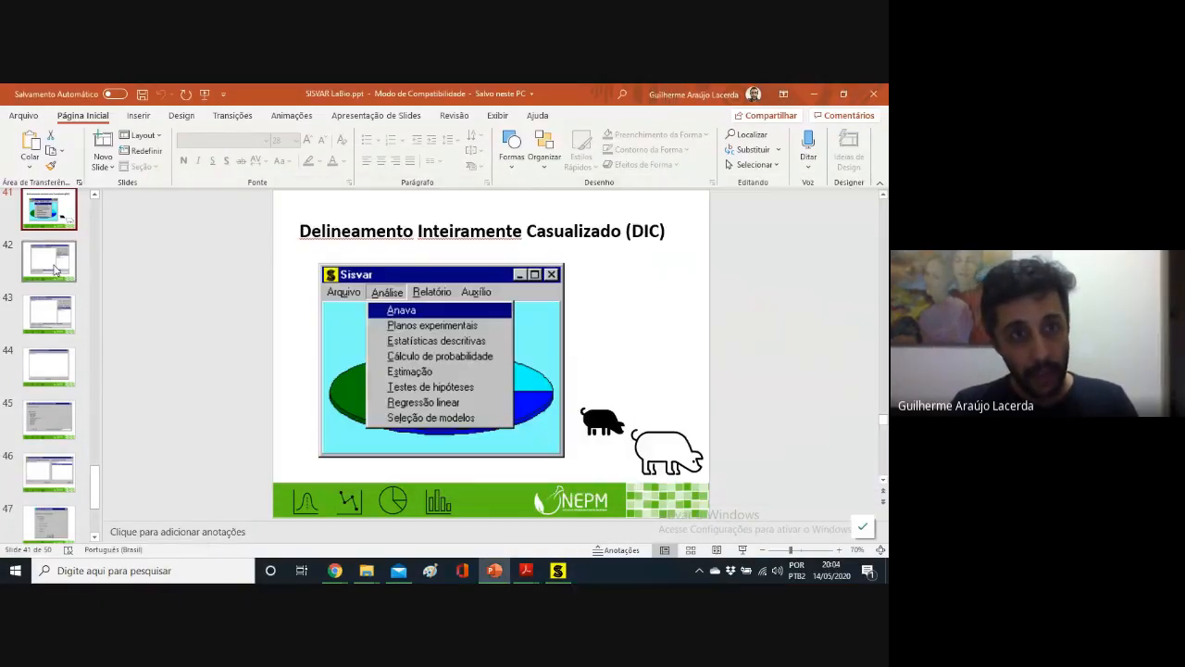
{"action": "left_click", "coordinate": [51, 314]}
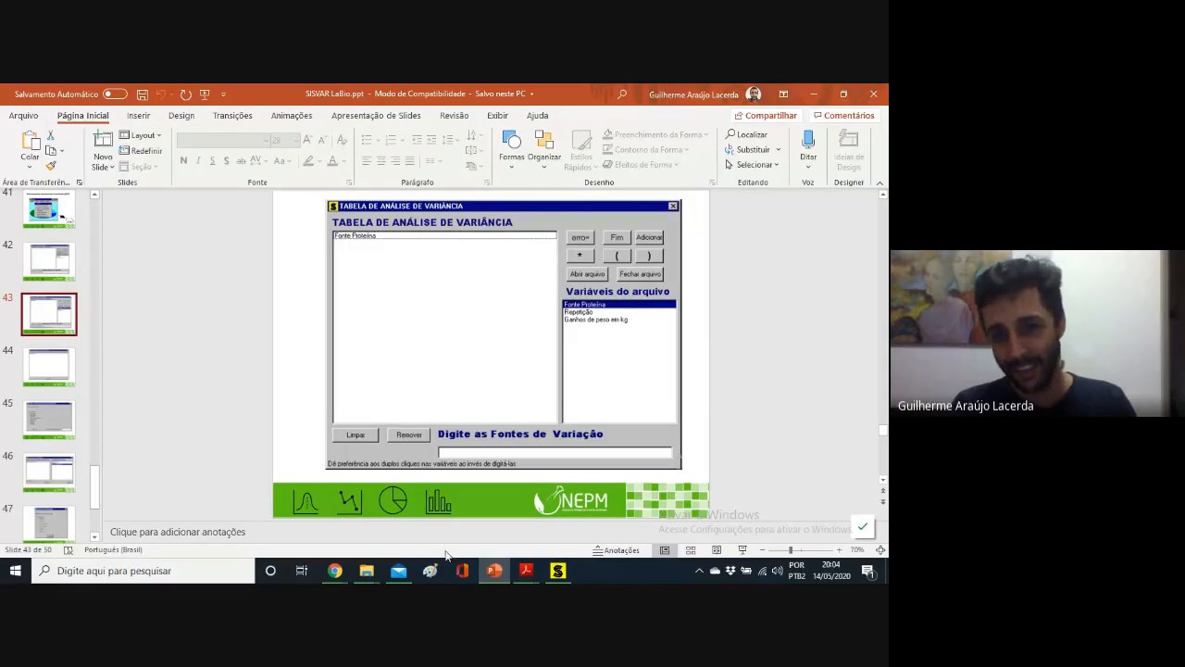
{"action": "left_click", "coordinate": [557, 570]}
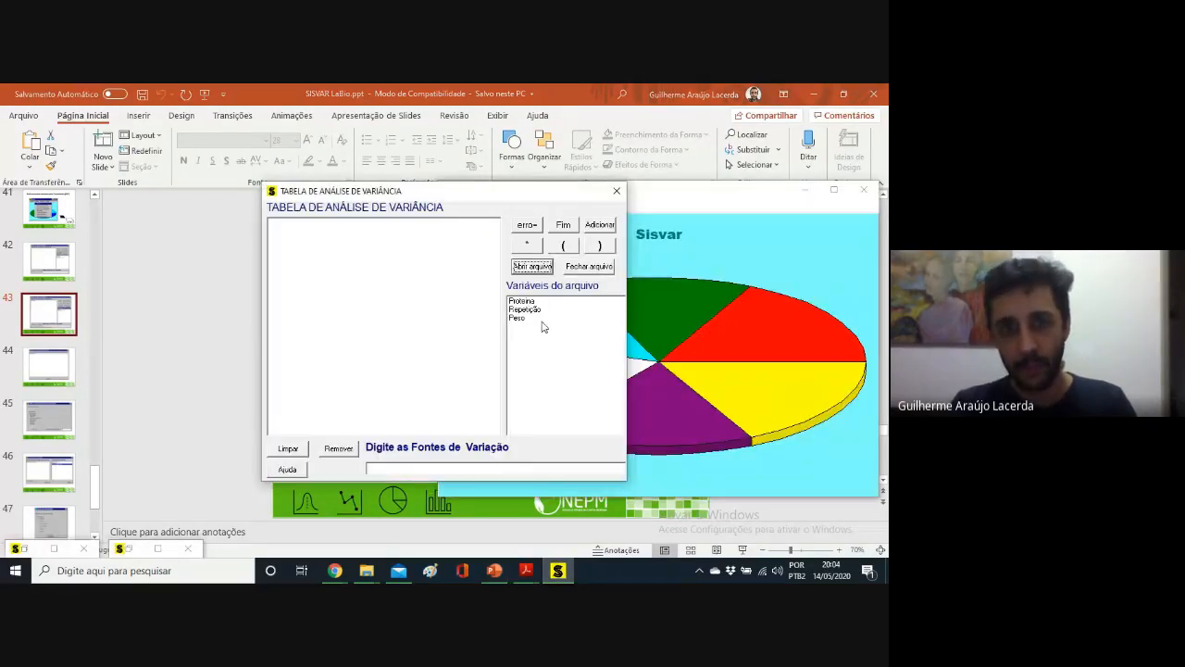
{"action": "left_click", "coordinate": [534, 303]}
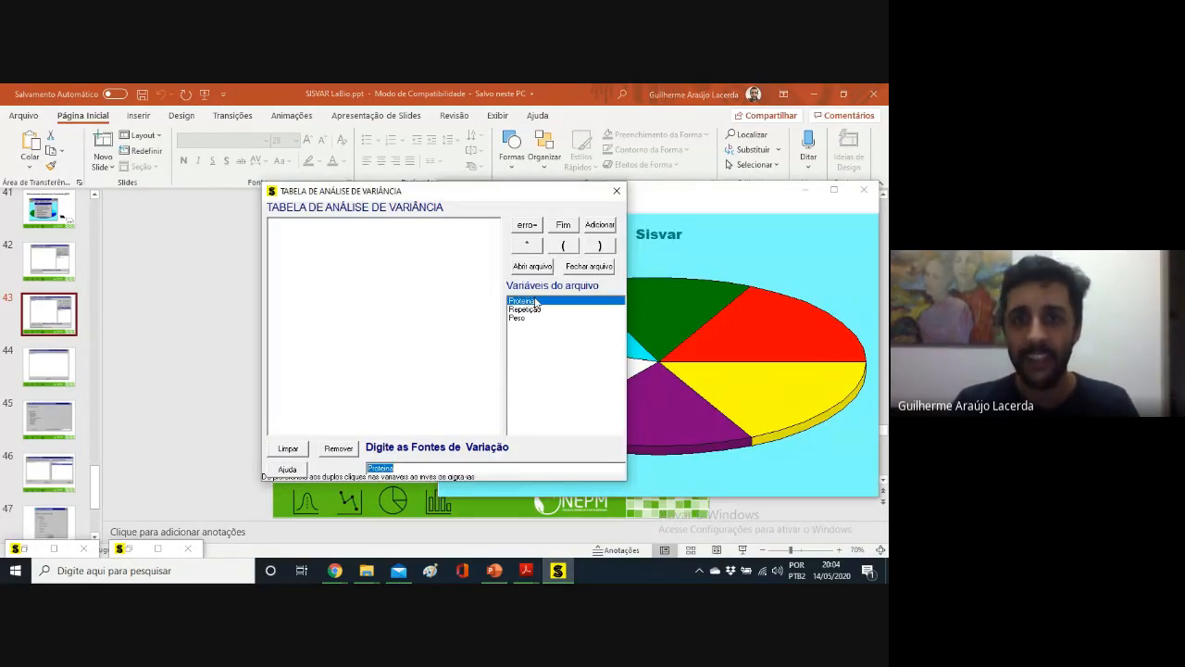
{"action": "left_click", "coordinate": [603, 225]}
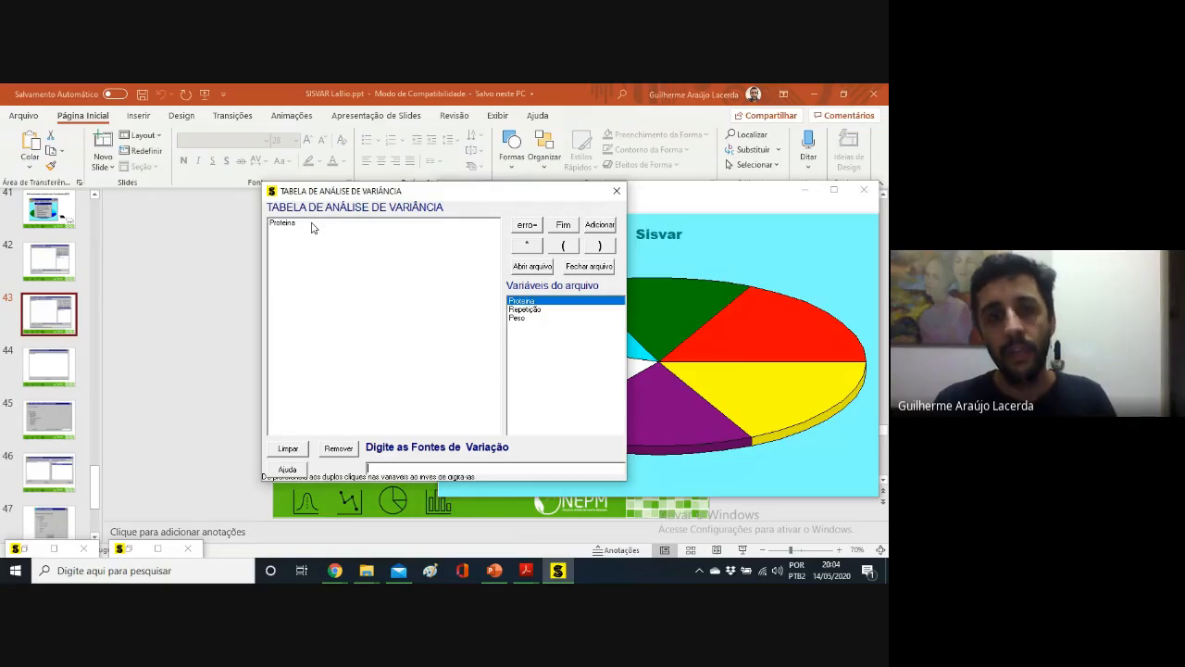
{"action": "left_click", "coordinate": [564, 226]}
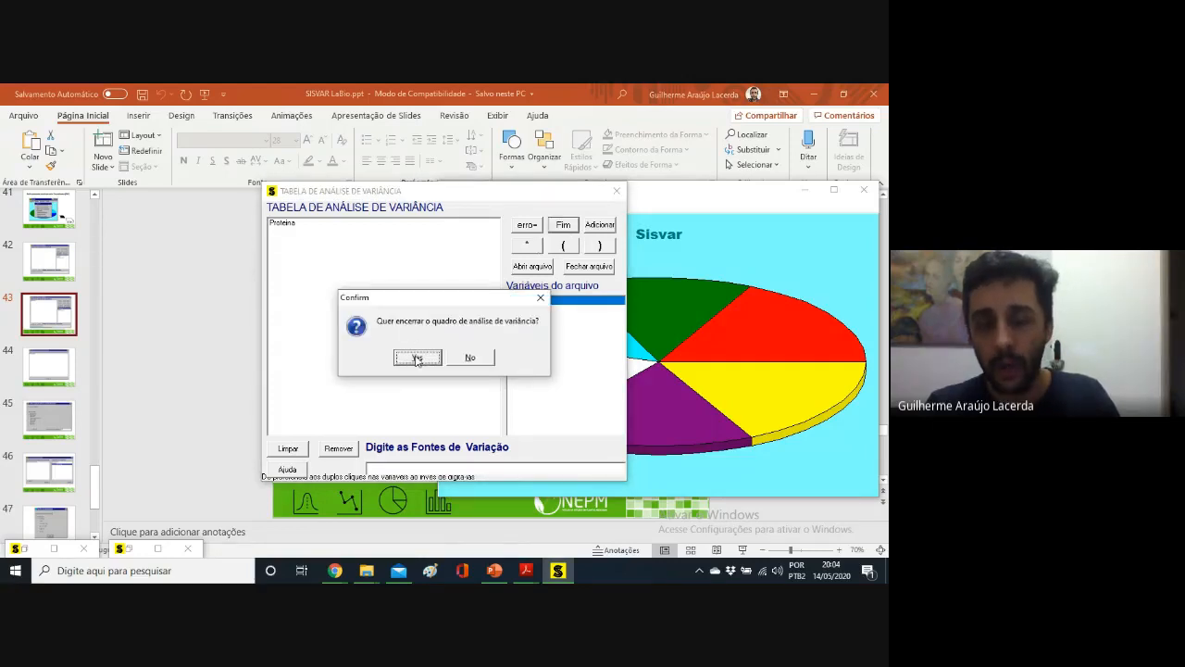
{"action": "left_click", "coordinate": [416, 358]}
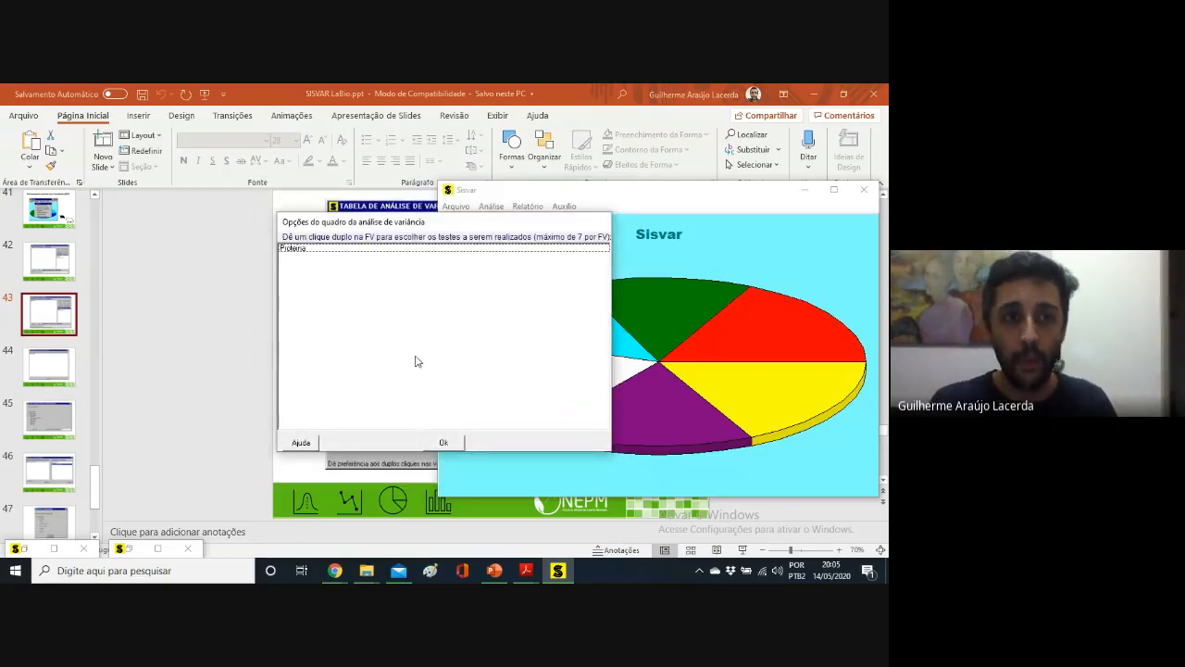
- Choose the Tukey test for the Proteína source of variation at the 0.05 significance level and accept the test options
{"action": "double_click", "coordinate": [359, 248]}
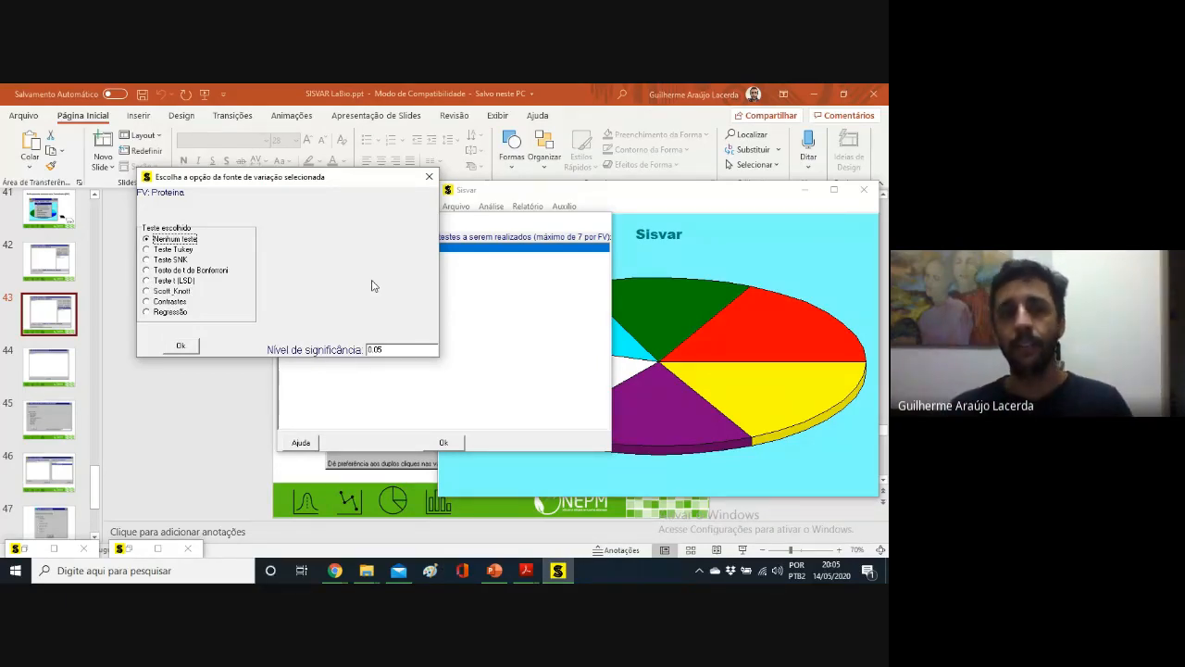
{"action": "left_click", "coordinate": [186, 250]}
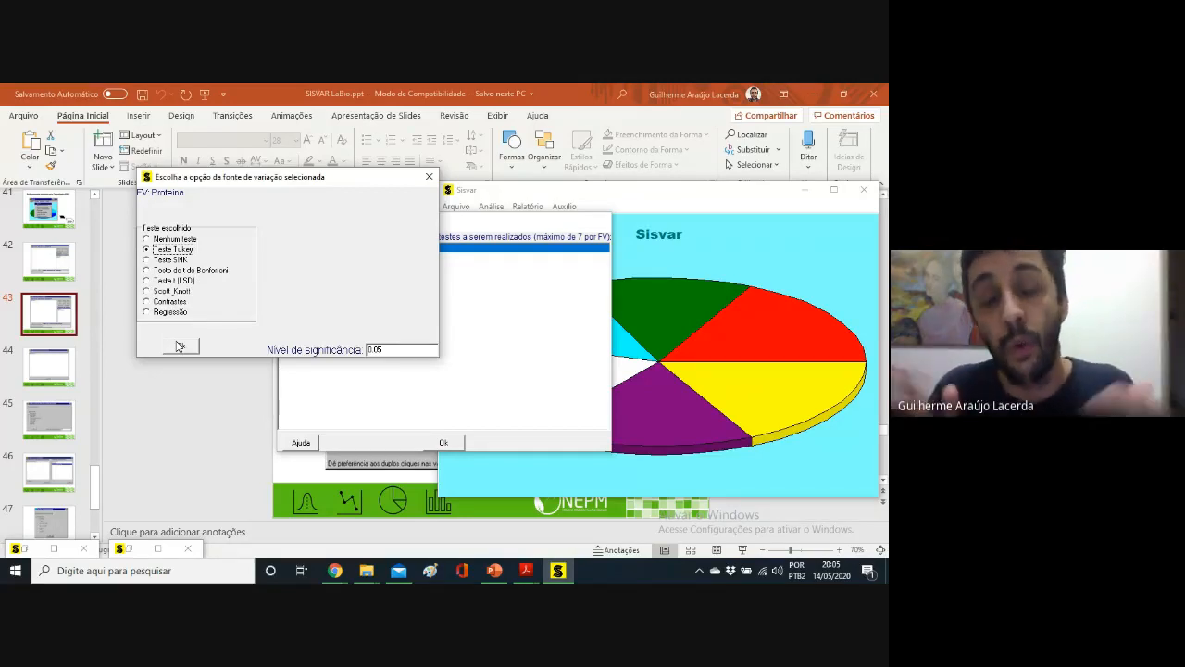
{"action": "left_click", "coordinate": [180, 345]}
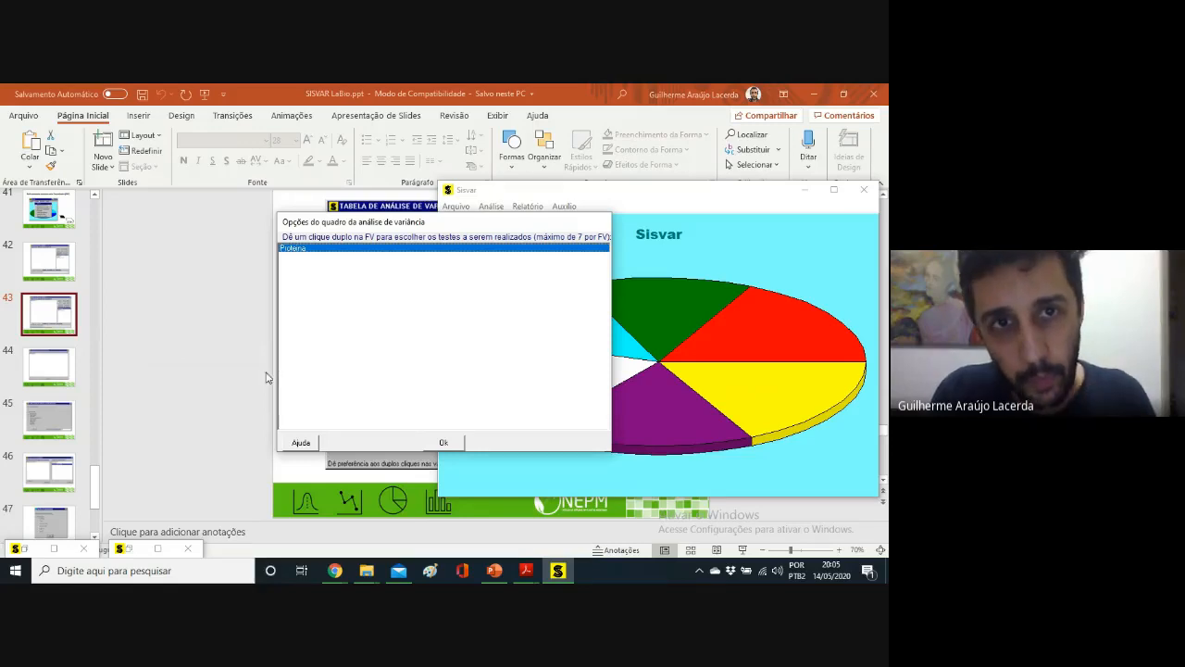
{"action": "left_click", "coordinate": [443, 444]}
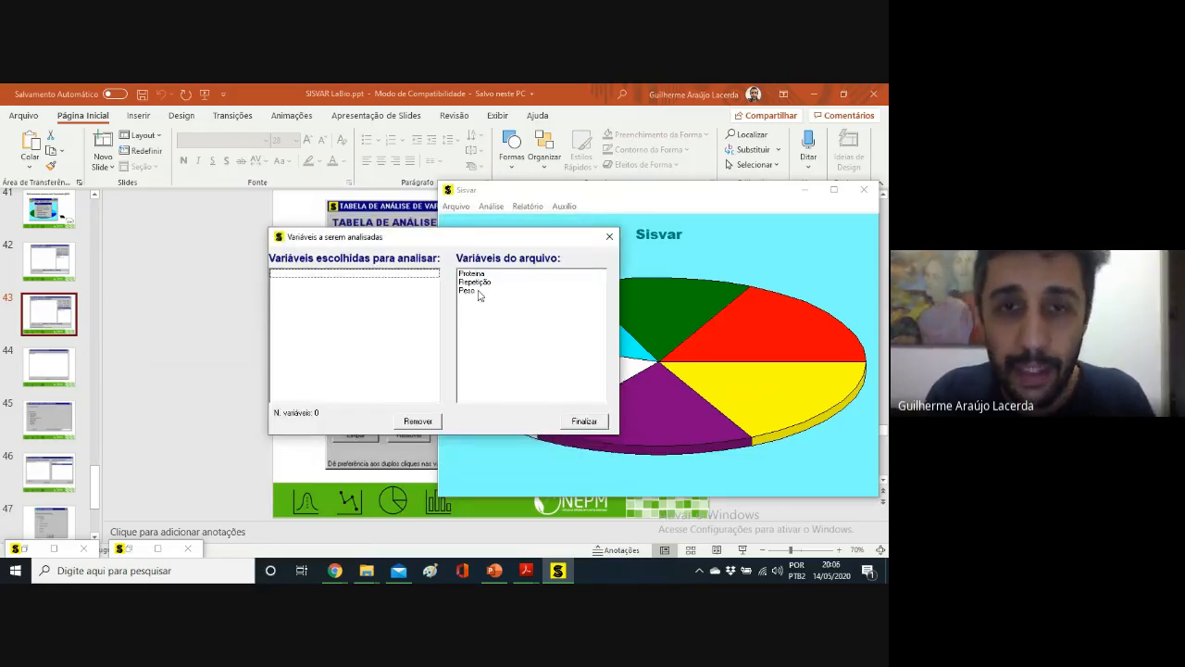
- Choose Peso as the variable to analyse, with no transformation, and generate the analysis of variance report
{"action": "double_click", "coordinate": [474, 290]}
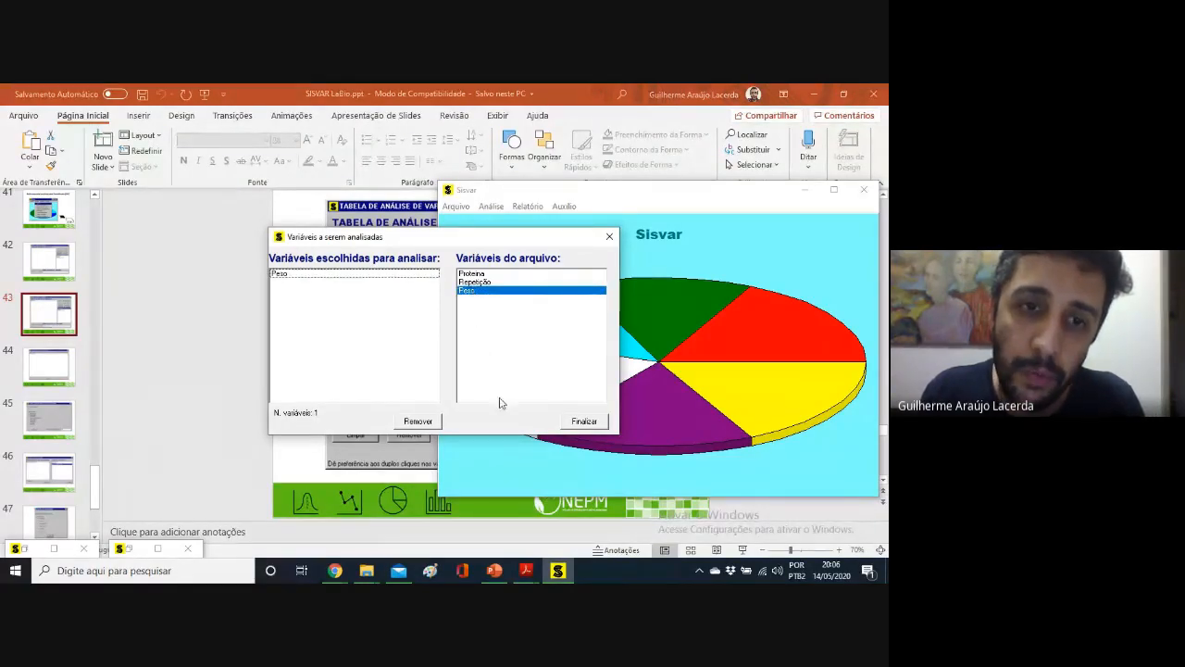
{"action": "left_click", "coordinate": [572, 420]}
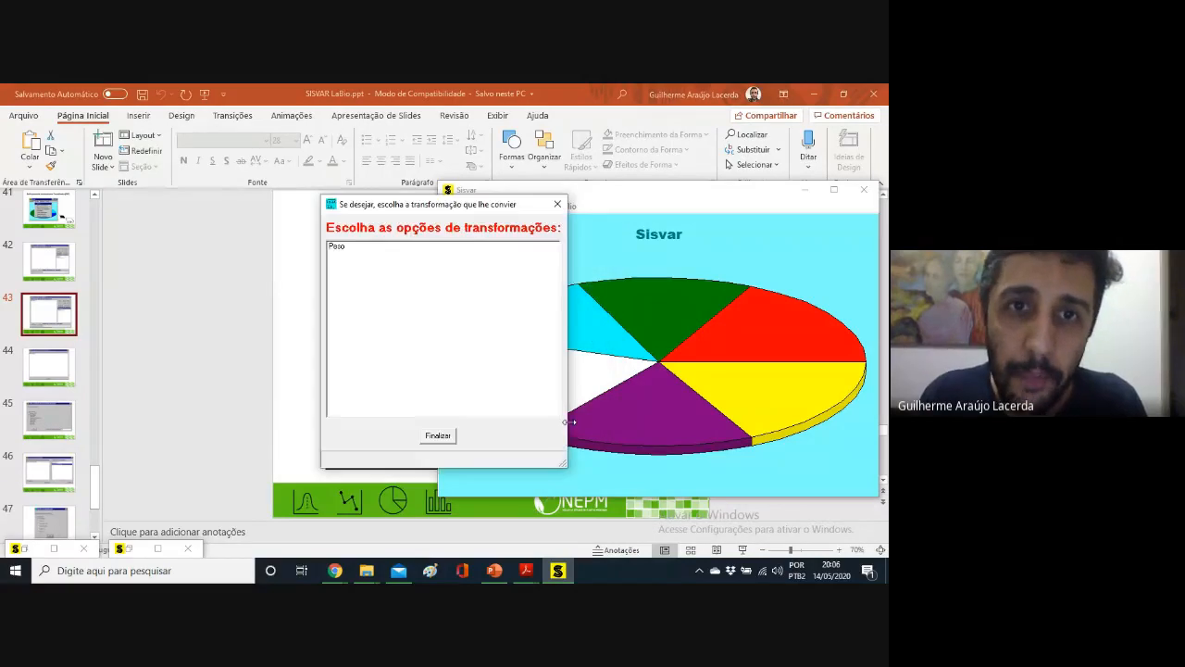
{"action": "left_click", "coordinate": [415, 246]}
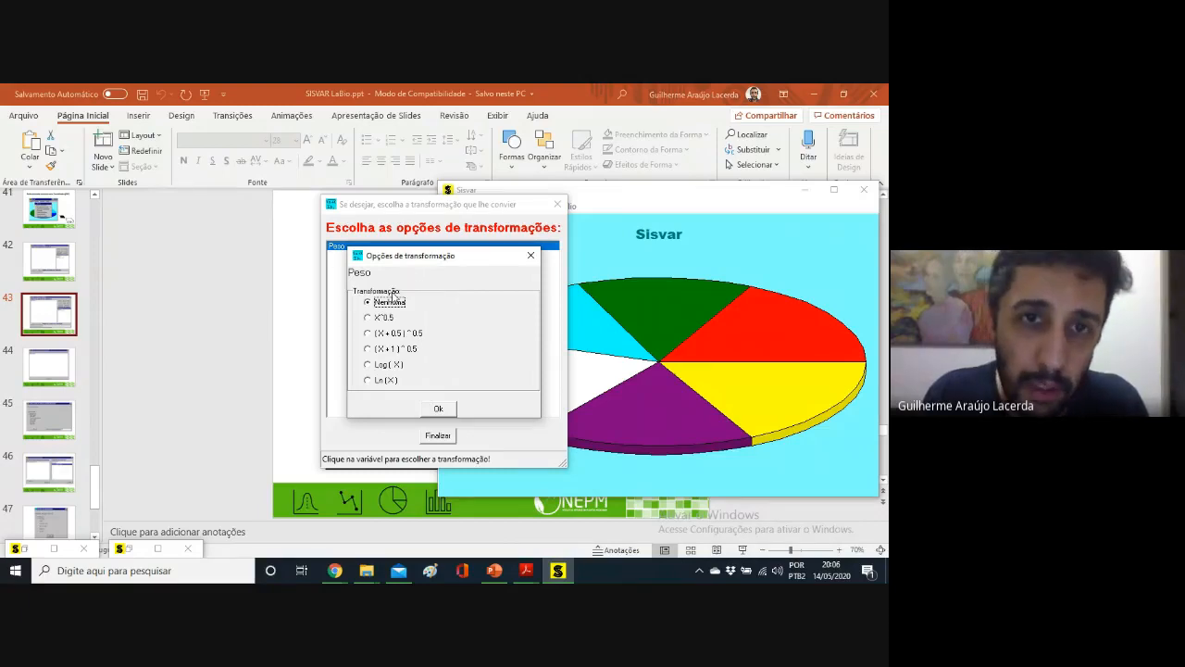
{"action": "left_click", "coordinate": [441, 410]}
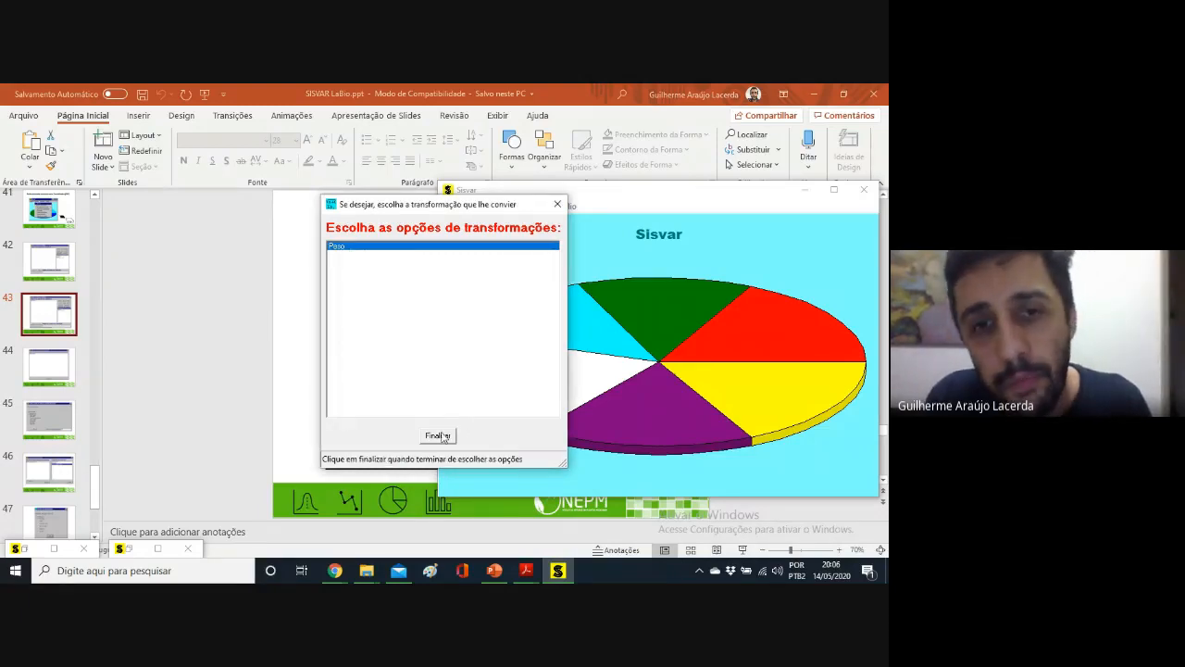
{"action": "left_click", "coordinate": [439, 436]}
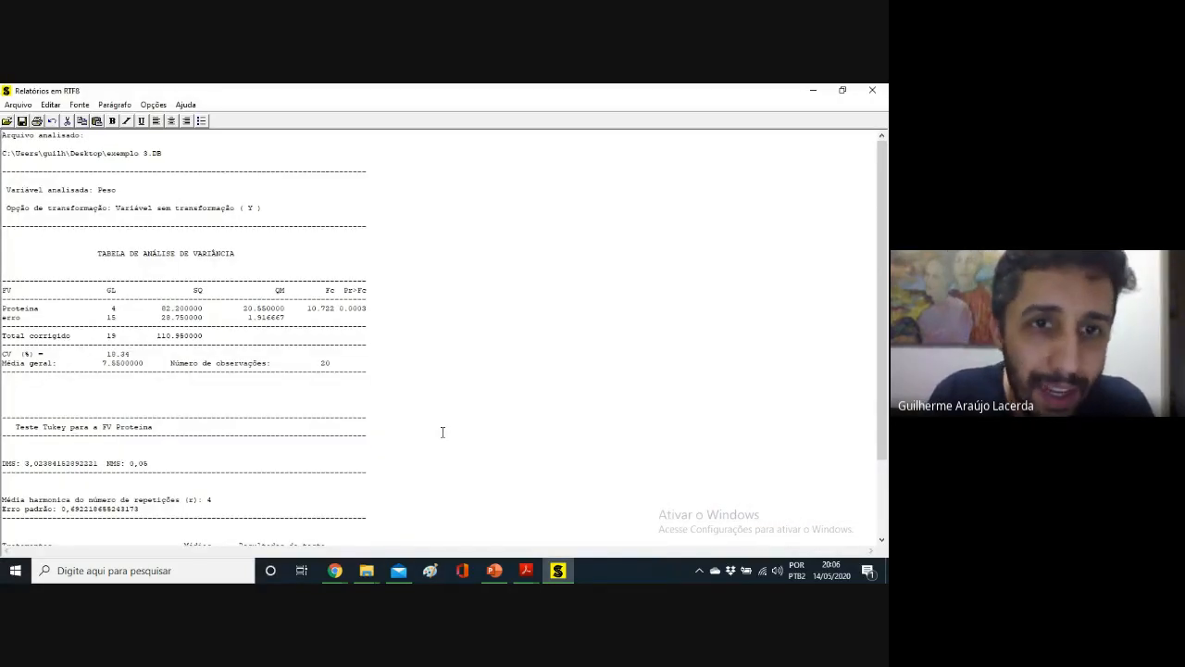
- Examine the Pr>Fc value for Proteína and the Tukey test results in the report, and minimize the report window
{"action": "mouse_move", "coordinate": [886, 191]}
{"action": "left_mouse_down"}
{"action": "mouse_move", "coordinate": [887, 314]}
{"action": "mouse_move", "coordinate": [886, 208]}
{"action": "left_mouse_up"}
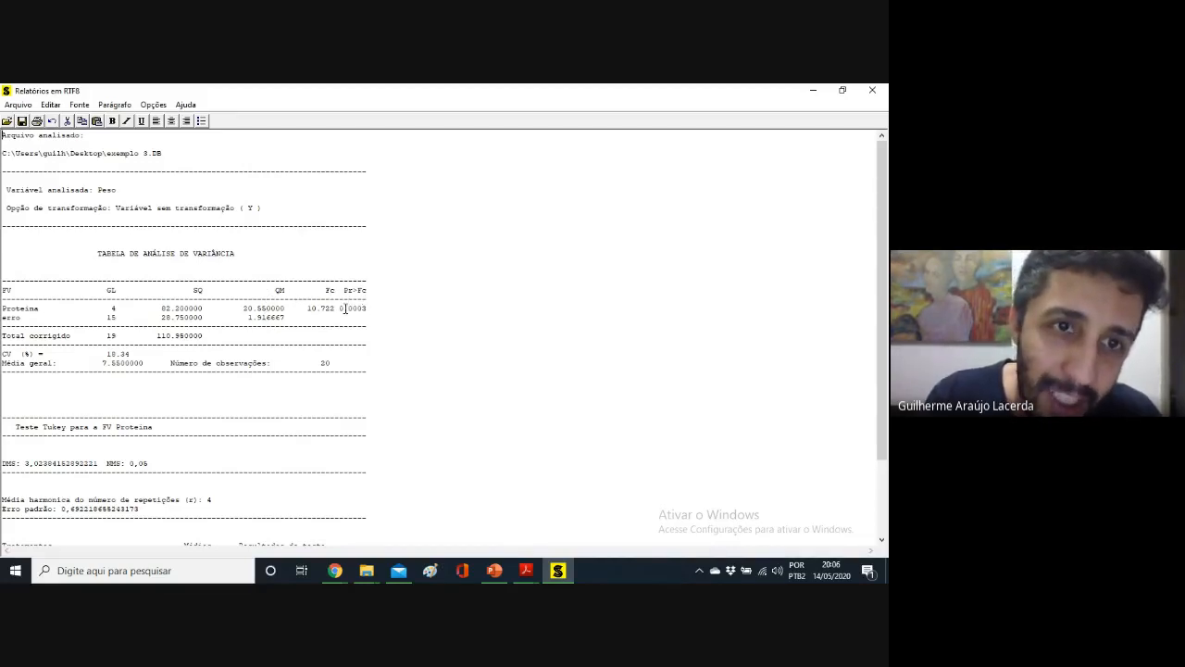
{"action": "left_click_drag", "start_coordinate": [339, 308], "coordinate": [369, 308]}
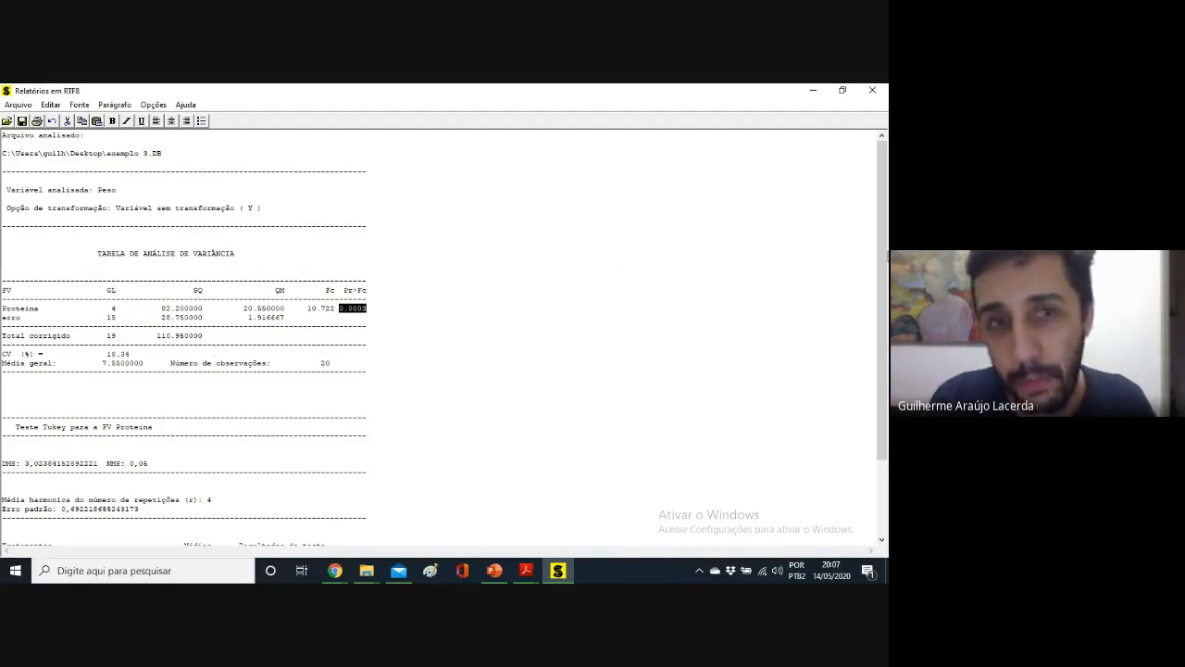
{"action": "scroll", "coordinate": [445, 340], "scroll_direction": "down", "scroll_amount": 3}
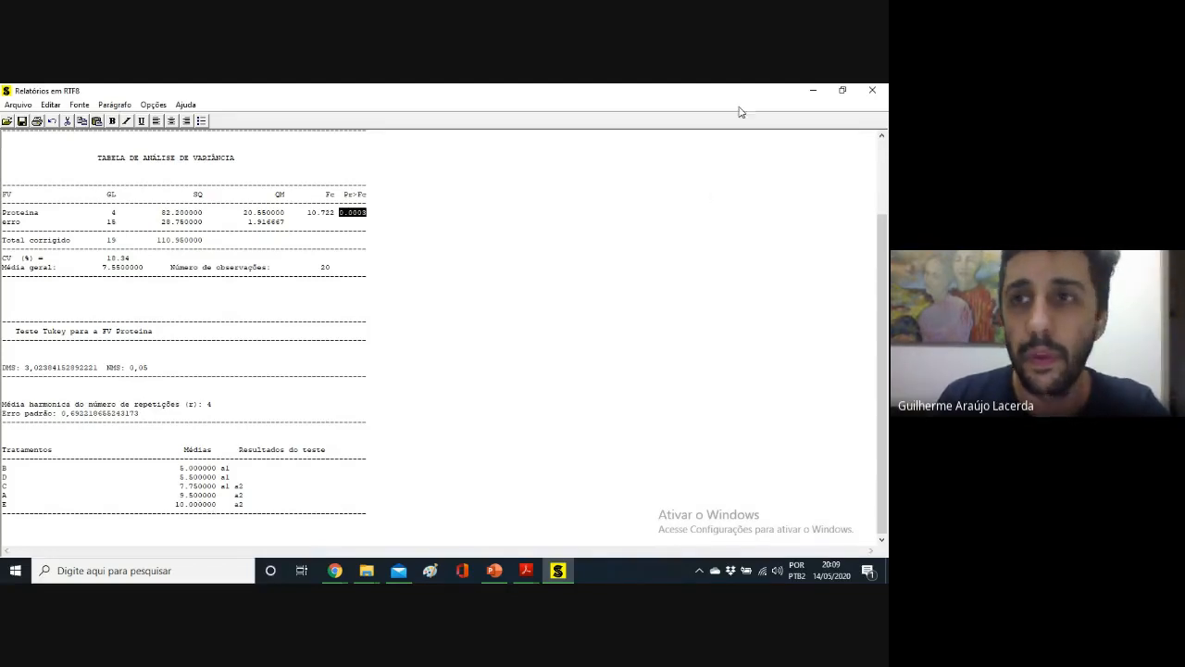
{"action": "left_click", "coordinate": [803, 90]}
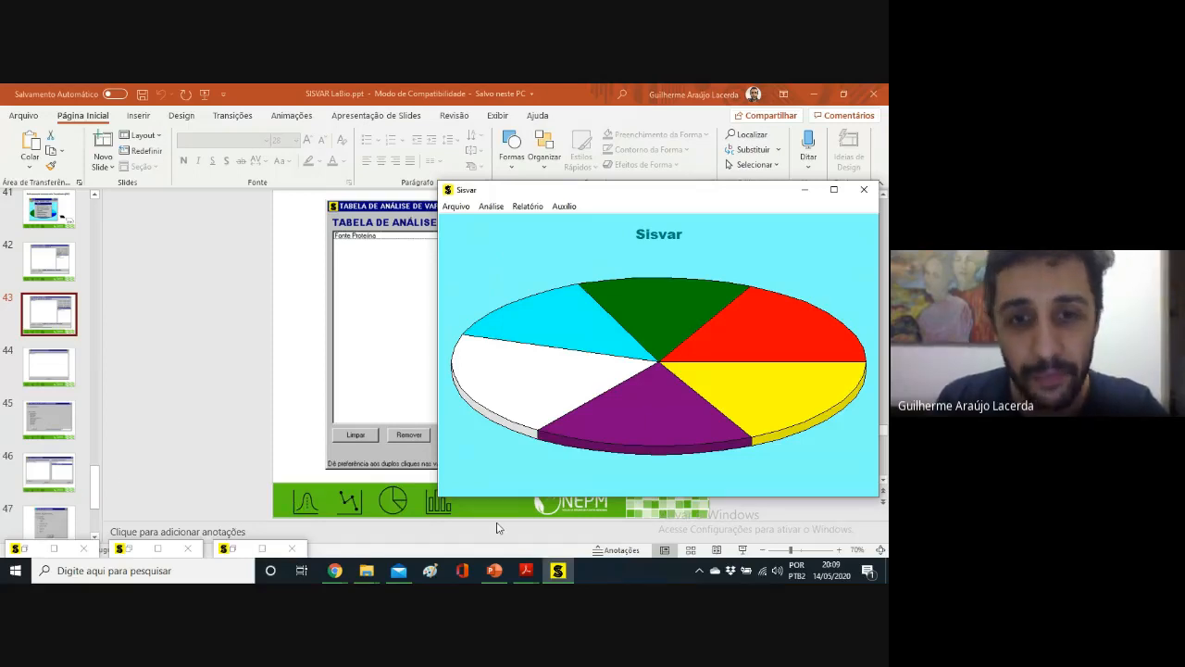
{"action": "left_click", "coordinate": [494, 207]}
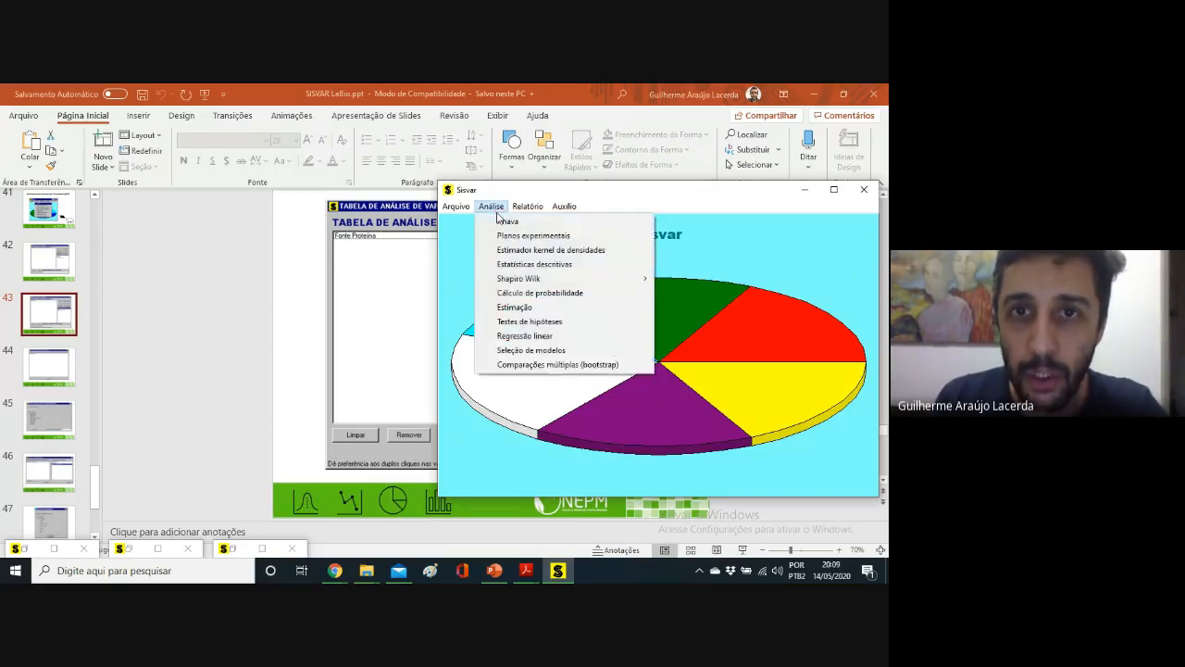
{"action": "left_click", "coordinate": [504, 221]}
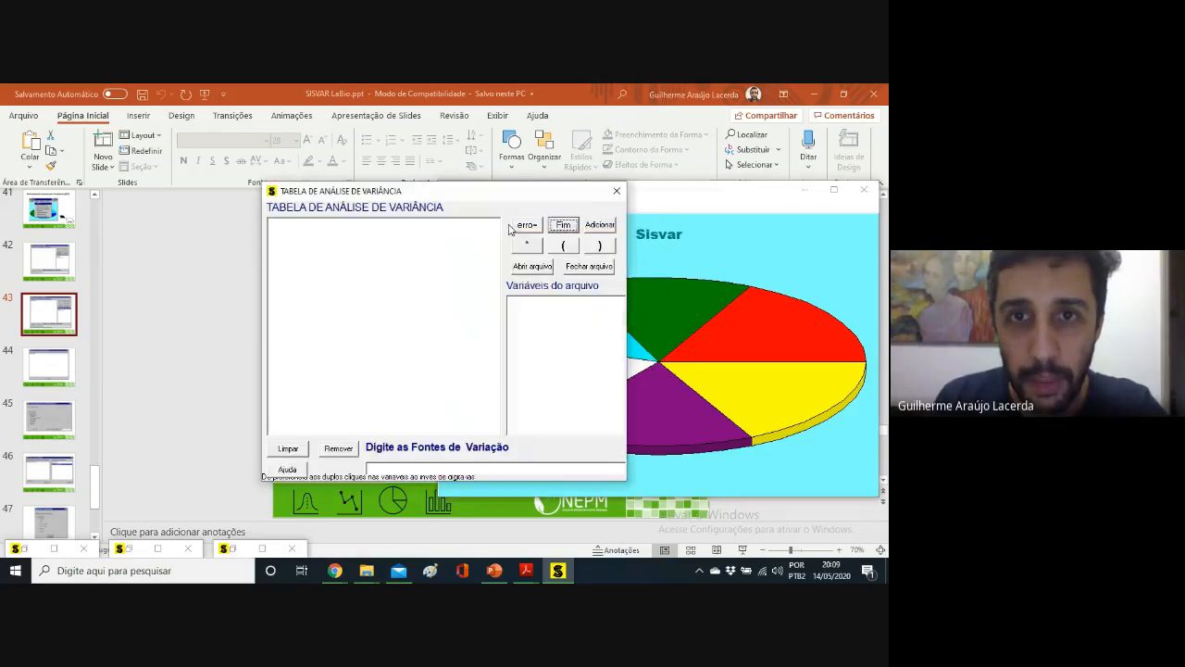
{"action": "left_click", "coordinate": [615, 191]}
{"action": "left_click", "coordinate": [465, 359]}
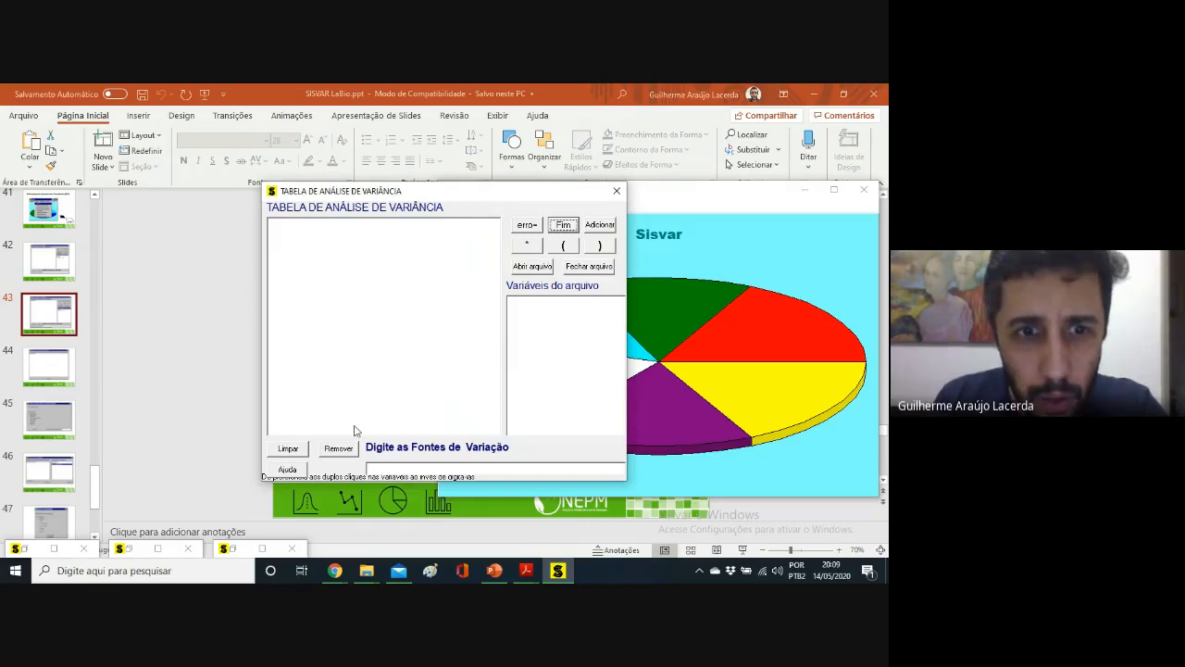
{"action": "left_click", "coordinate": [618, 192]}
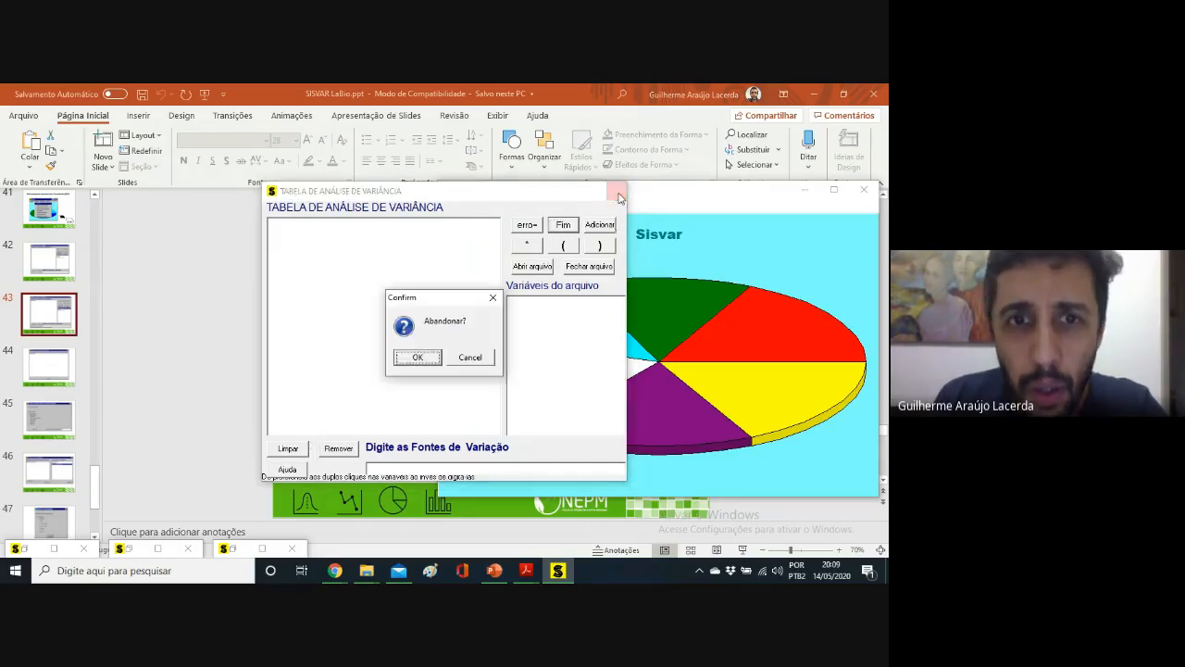
{"action": "left_click", "coordinate": [404, 358]}
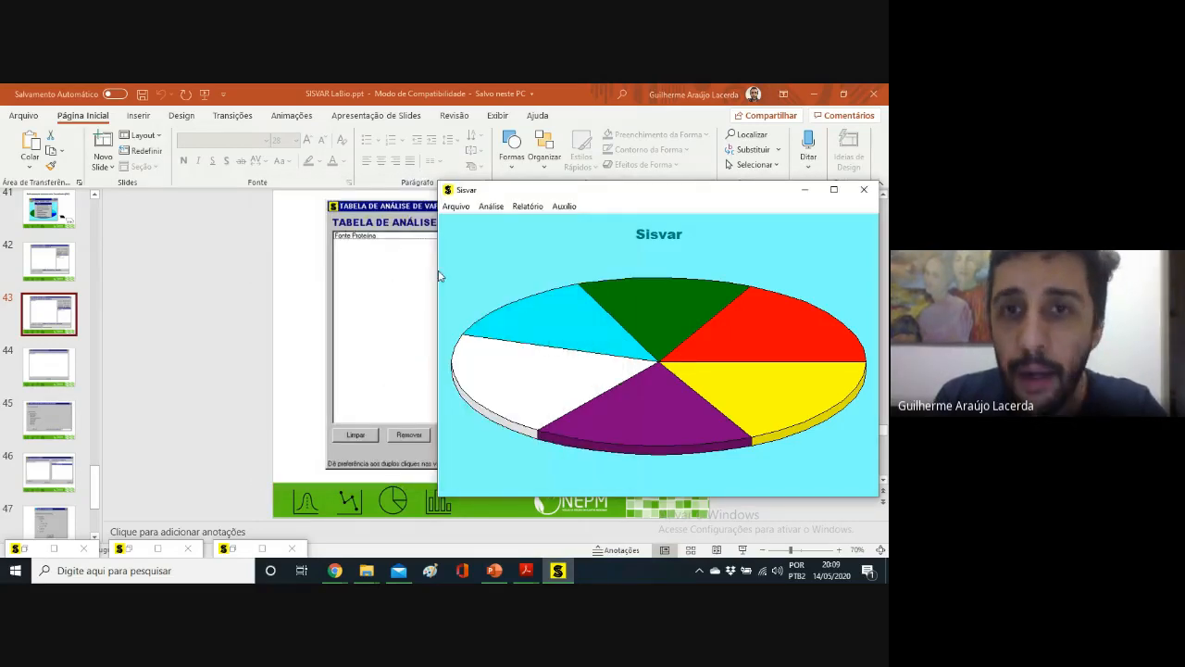
- Start a new Anava analysis in Sisvar and load the data file exemplo 3.DB
{"action": "left_click", "coordinate": [496, 207]}
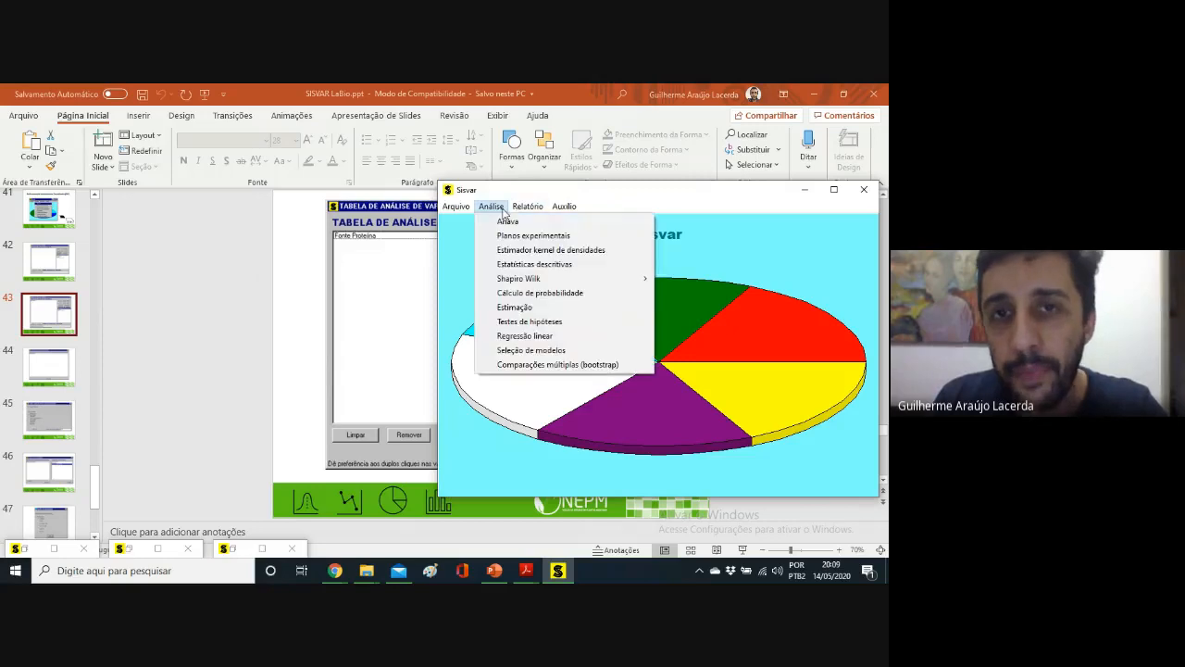
{"action": "left_click", "coordinate": [507, 220]}
{"action": "left_click", "coordinate": [530, 267]}
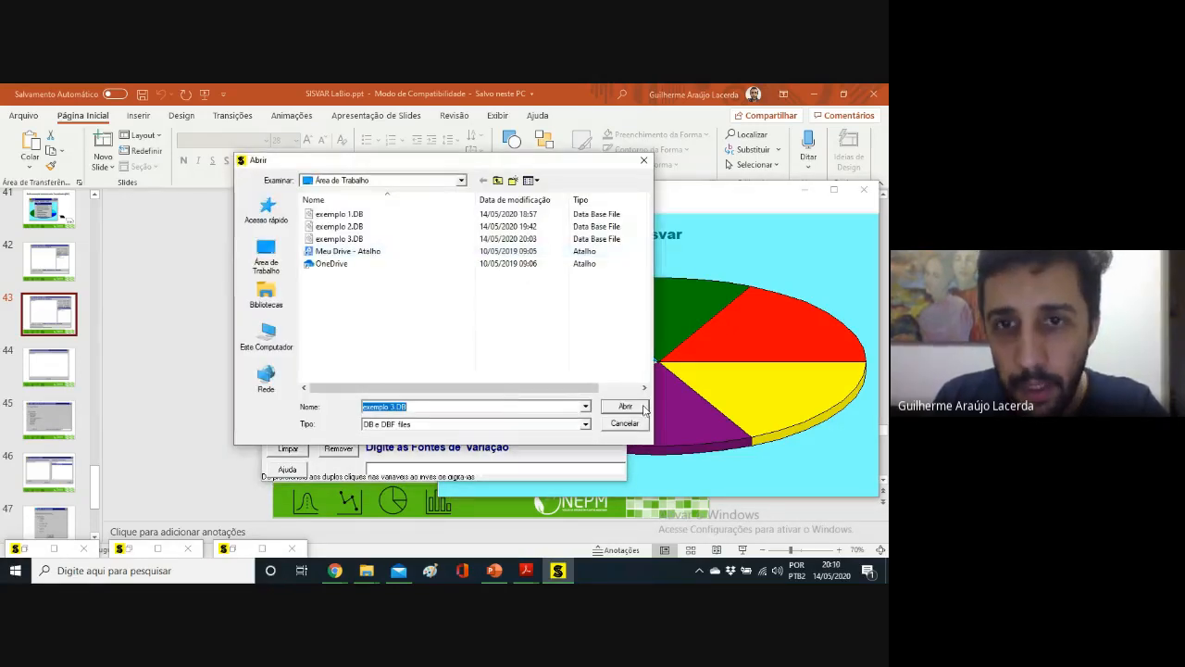
{"action": "left_click", "coordinate": [644, 408]}
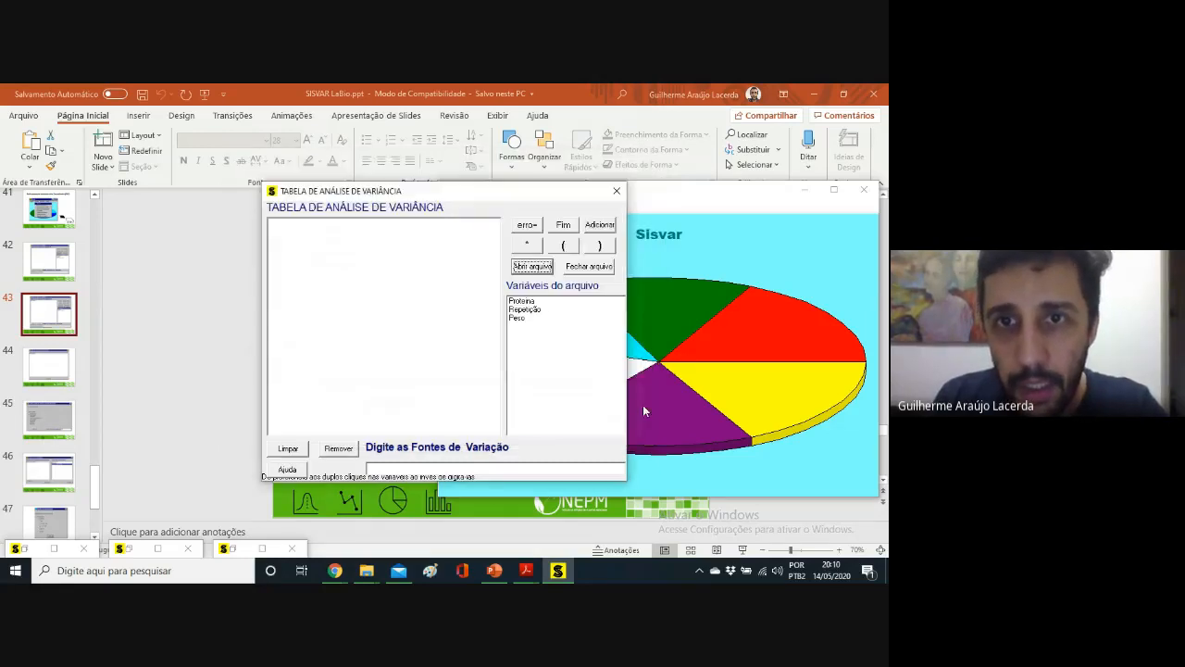
- Add Proteína as the source of variation and confirm the end of the analysis of variance table
{"action": "left_click", "coordinate": [521, 301]}
{"action": "left_click", "coordinate": [599, 225]}
{"action": "left_click", "coordinate": [564, 227]}
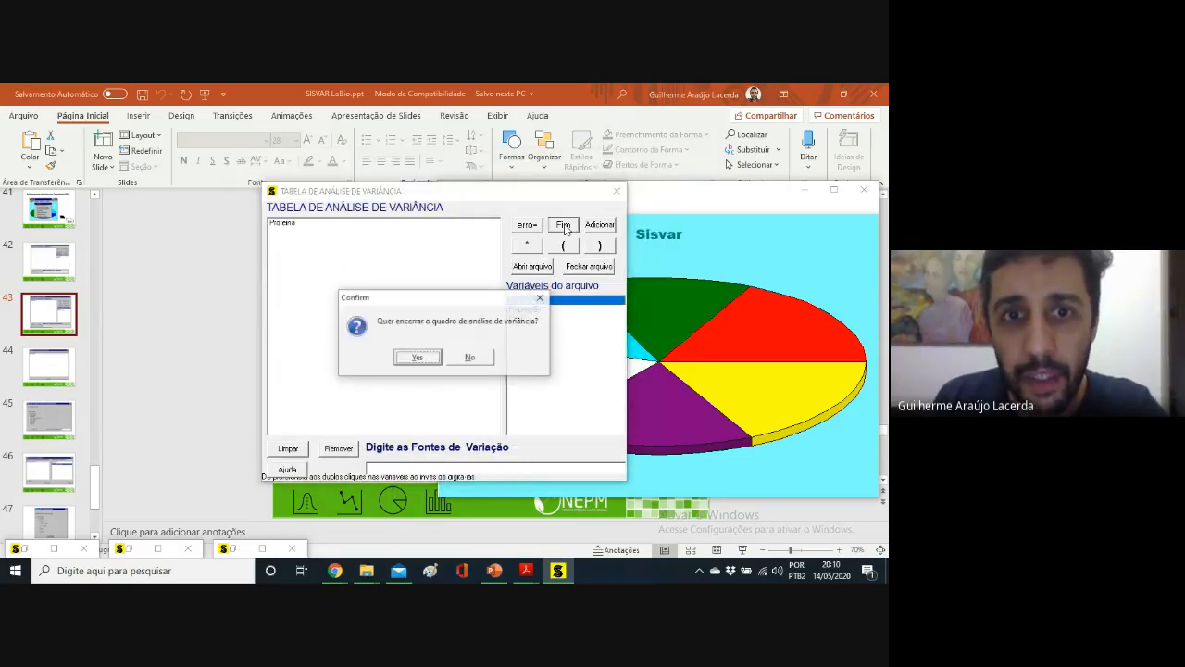
{"action": "left_click", "coordinate": [415, 358]}
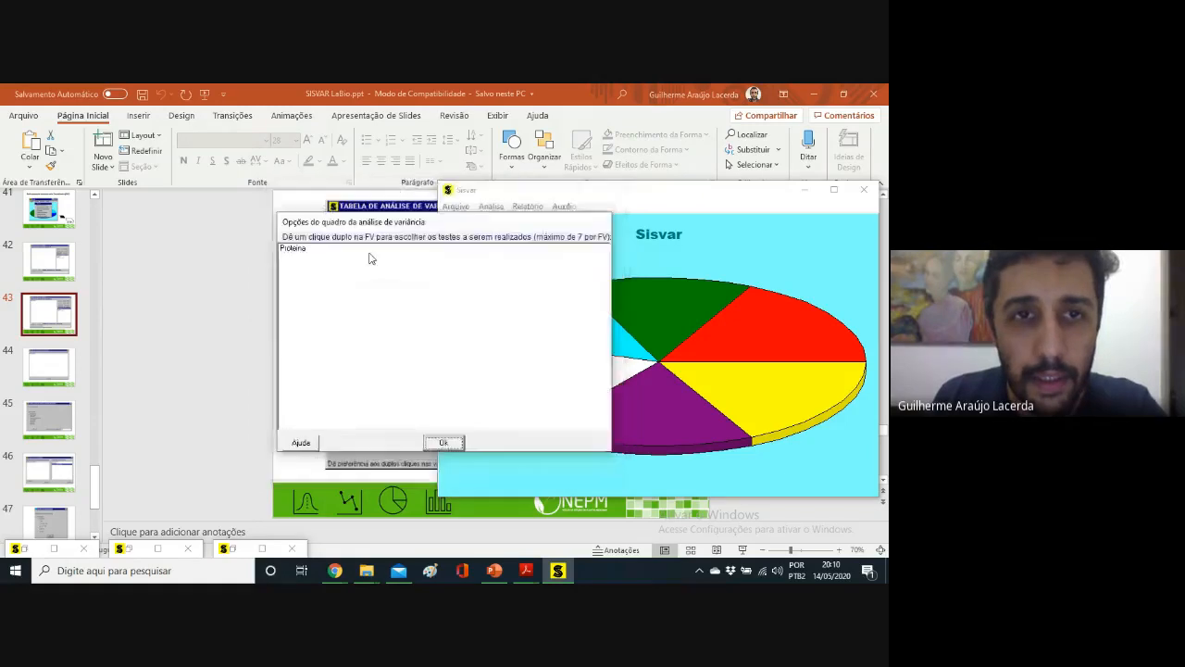
- Choose the Scott-Knott test for Proteína at the 0.05 significance level and accept the test options
{"action": "double_click", "coordinate": [367, 250]}
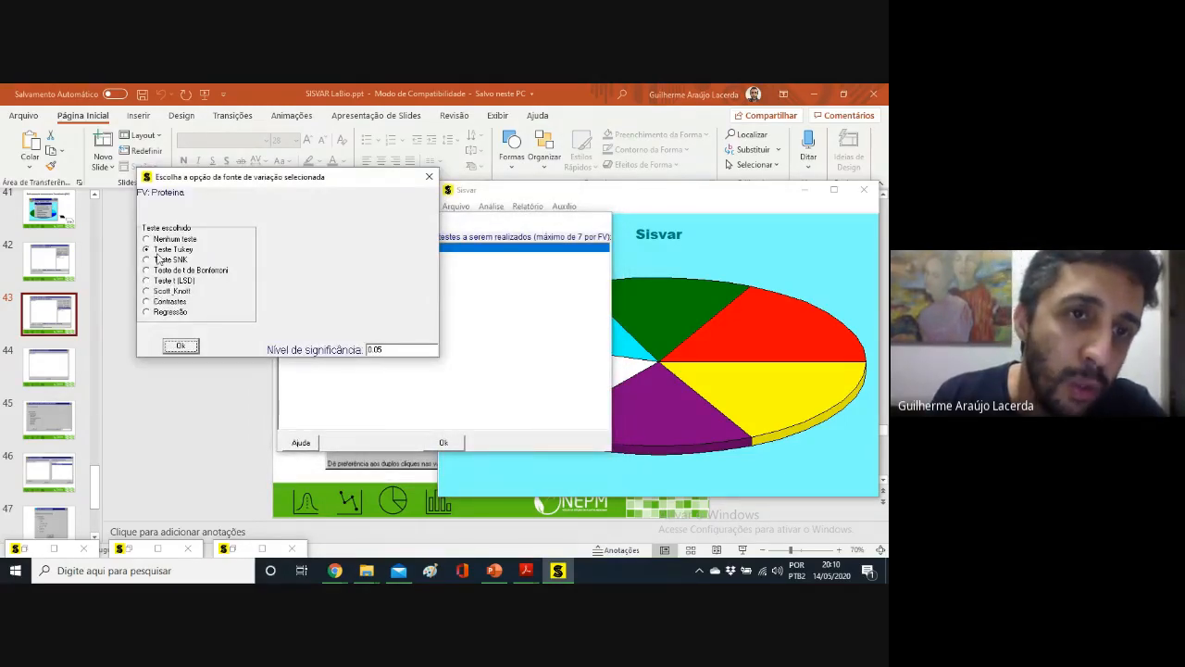
{"action": "left_click", "coordinate": [160, 290]}
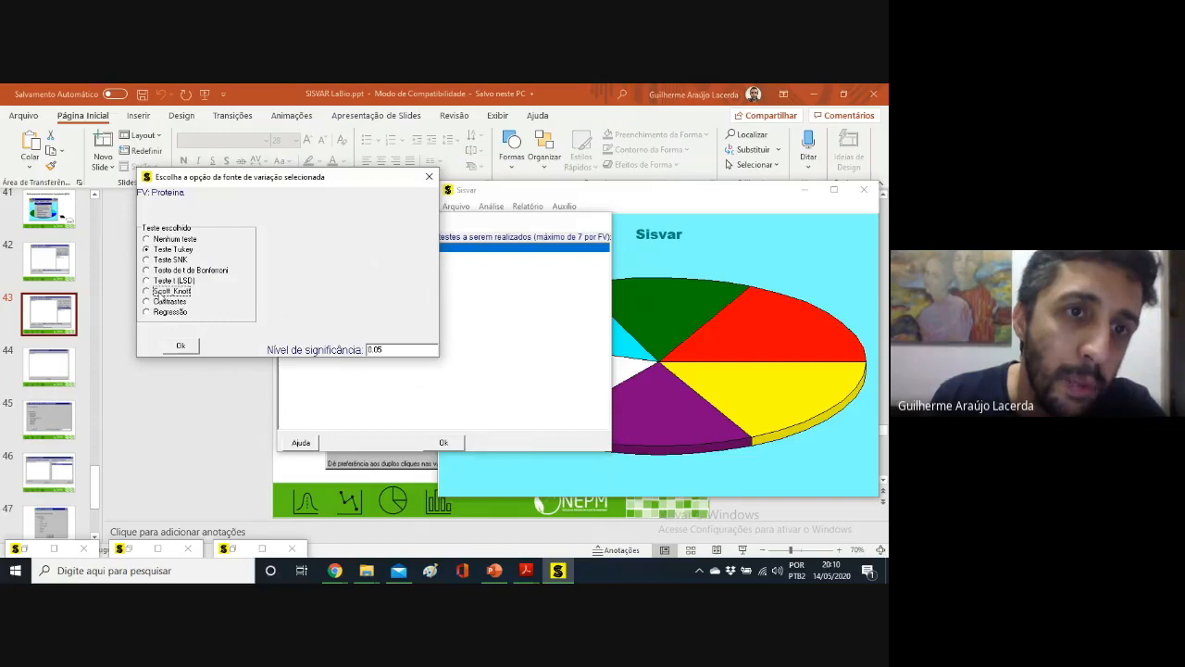
{"action": "left_click", "coordinate": [179, 345]}
{"action": "left_click", "coordinate": [444, 443]}
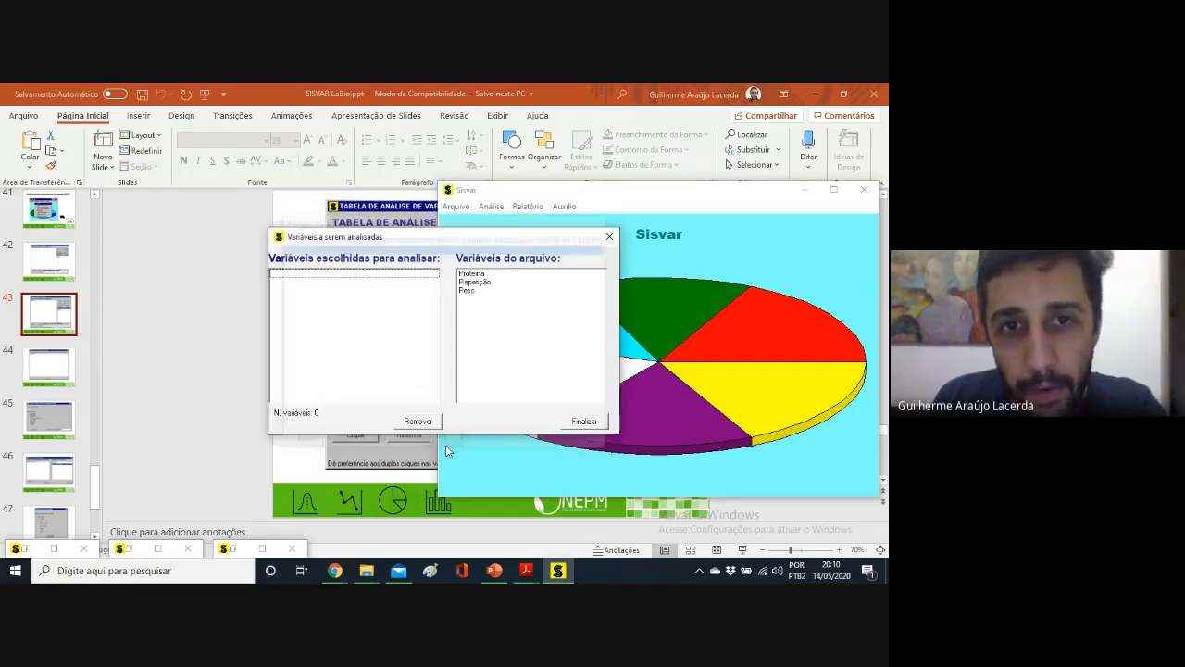
- Run the analysis on the variable Peso without a transformation and review the Scott-Knott results in the report
{"action": "left_click", "coordinate": [467, 291]}
{"action": "double_click", "coordinate": [469, 294]}
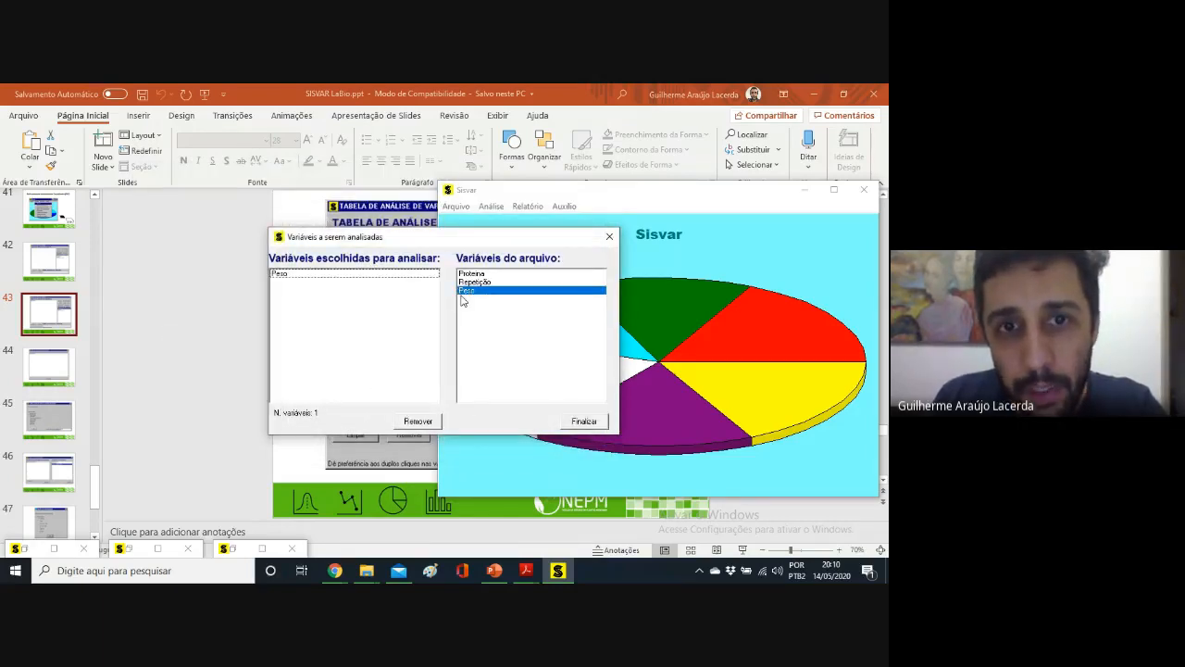
{"action": "left_click", "coordinate": [575, 421]}
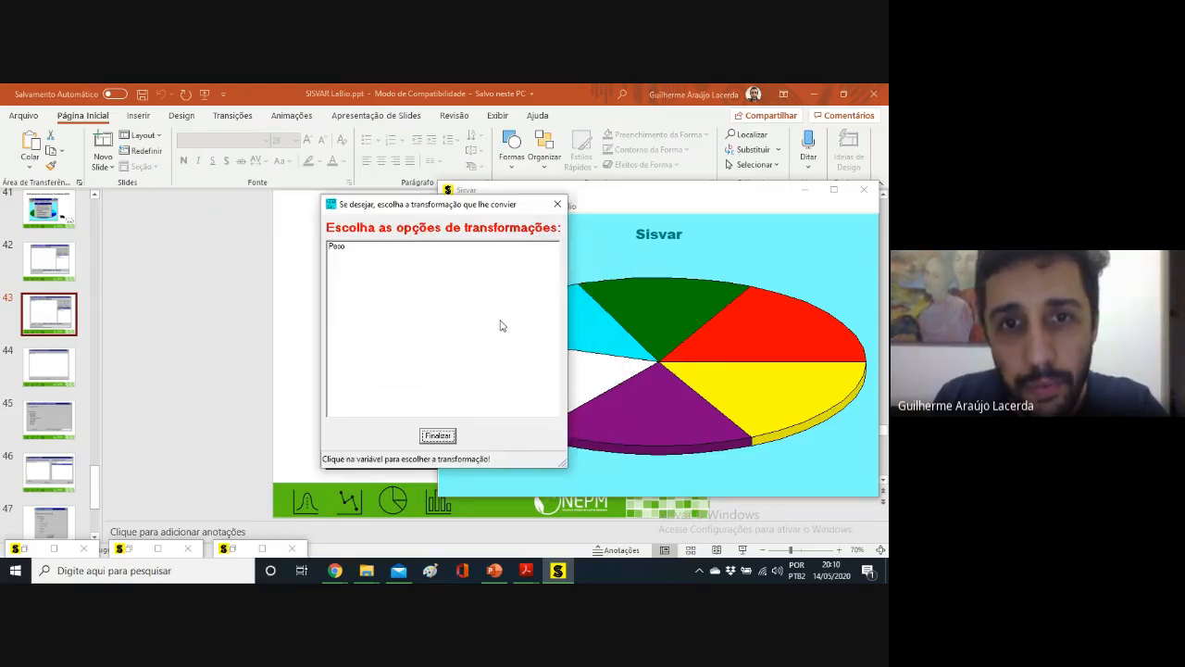
{"action": "left_click", "coordinate": [438, 436]}
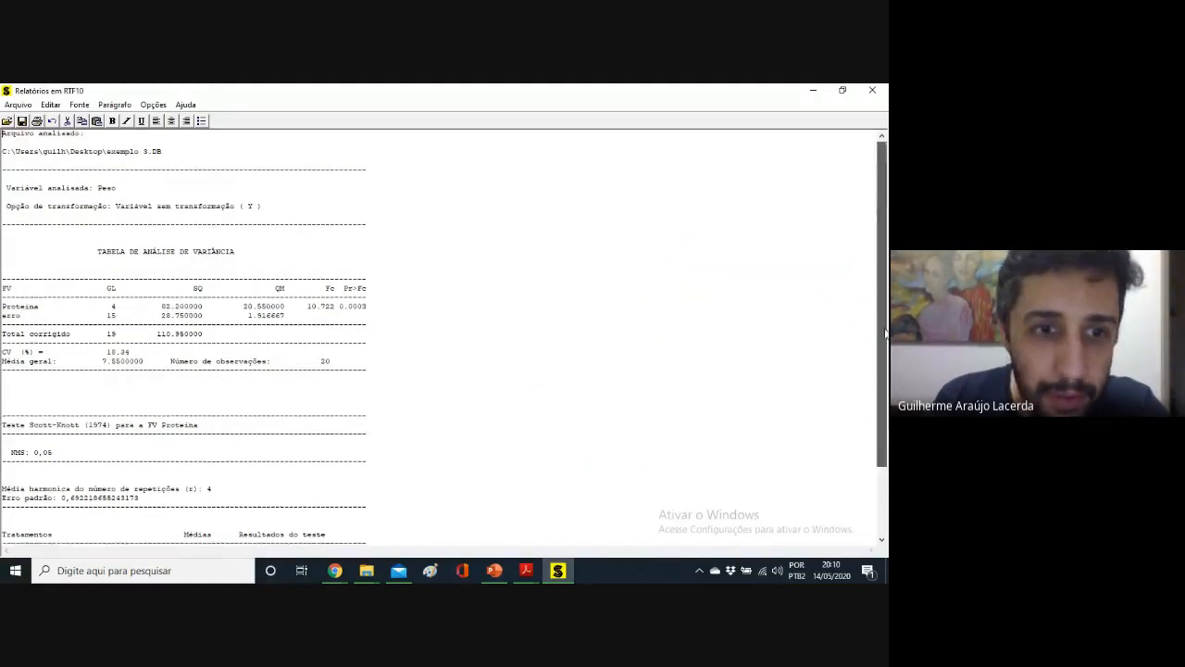
{"action": "scroll", "coordinate": [880, 306], "scroll_direction": "down", "scroll_amount": 3}
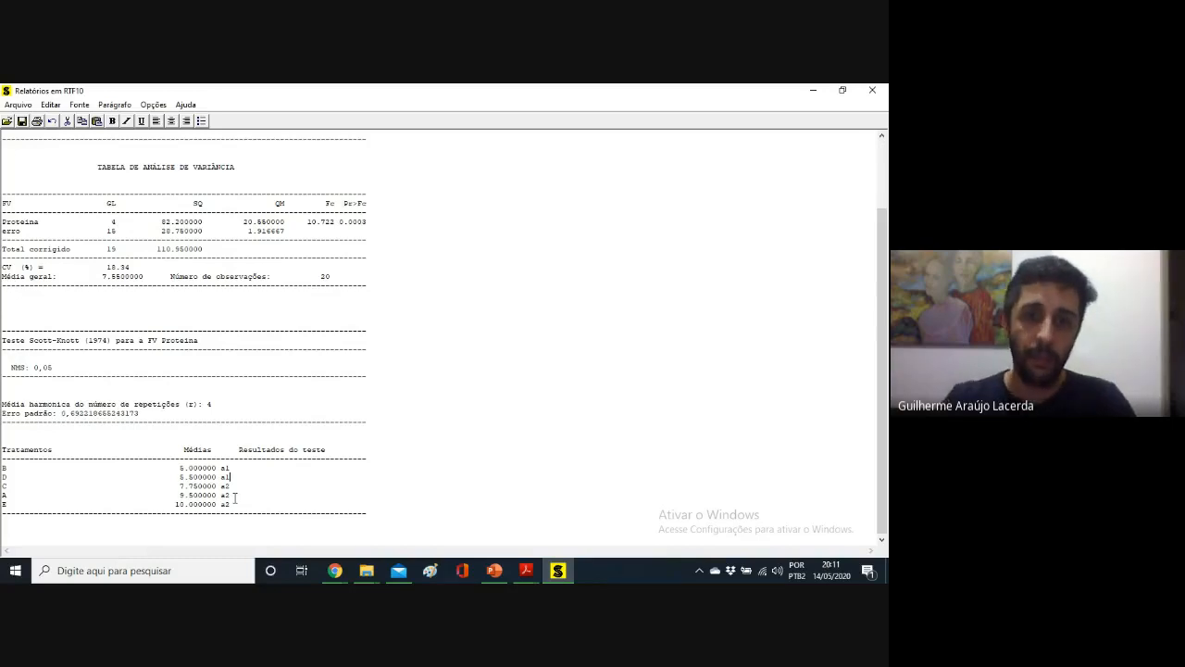
- Switch to the PowerPoint presentation, select the last slide, number 50, and show it as a full-screen slide show
{"action": "left_click", "coordinate": [497, 573]}
{"action": "left_click", "coordinate": [497, 572]}
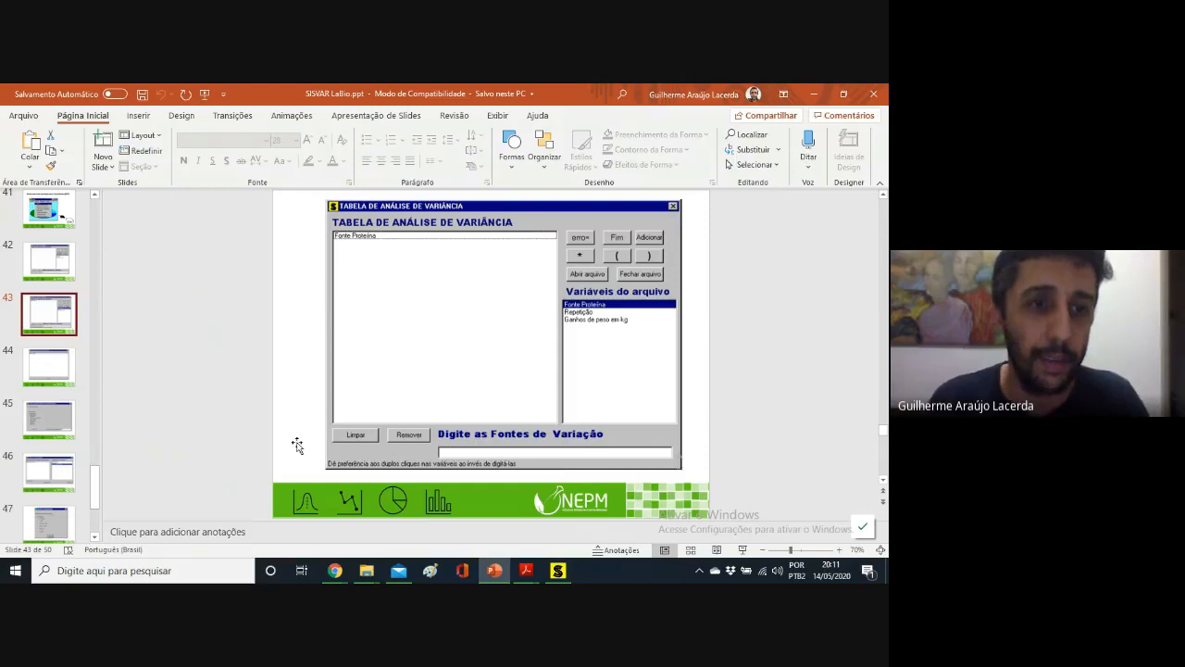
{"action": "left_click_drag", "start_coordinate": [96, 480], "coordinate": [97, 518]}
{"action": "left_click", "coordinate": [67, 502]}
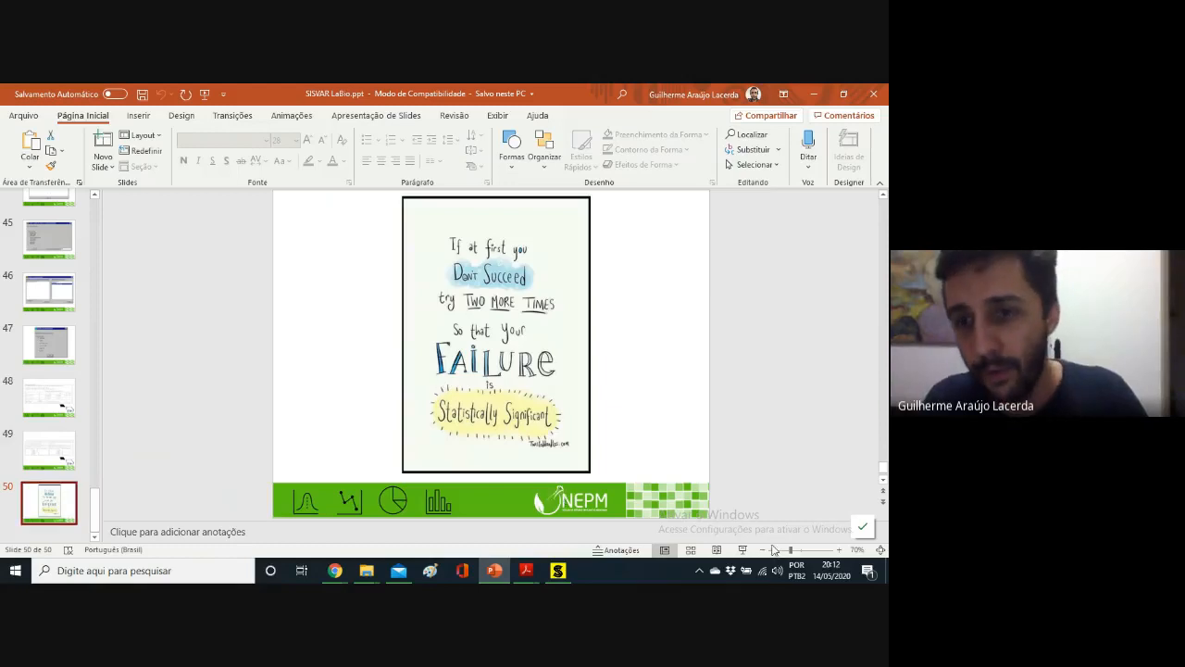
{"action": "left_click", "coordinate": [743, 549]}
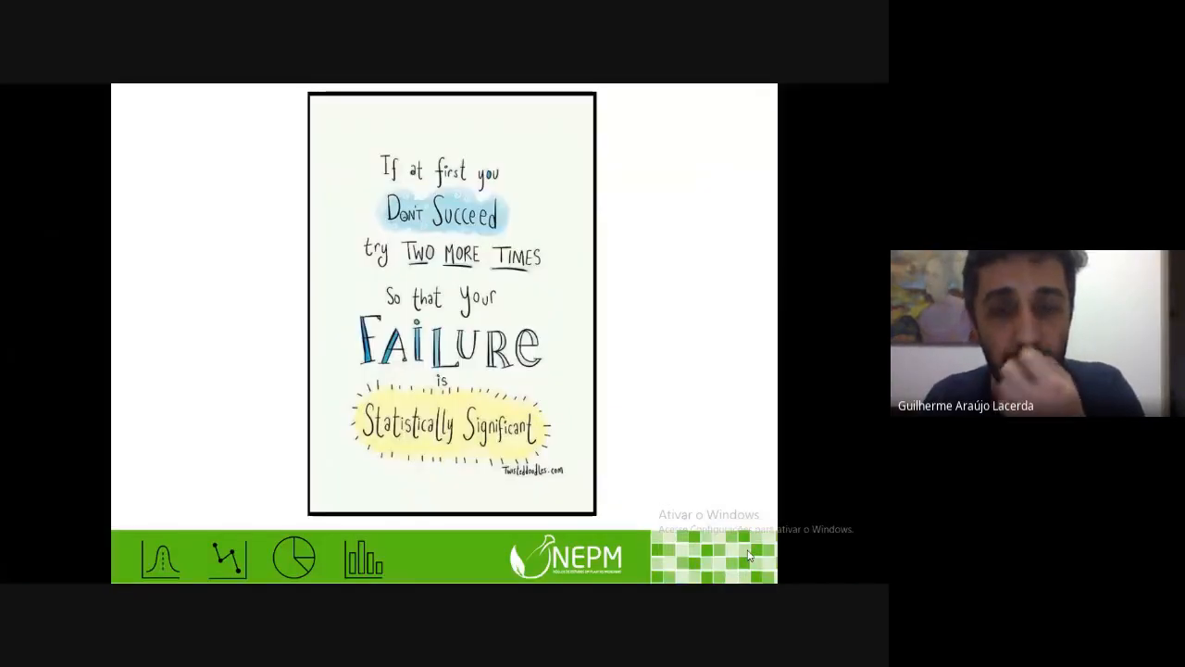